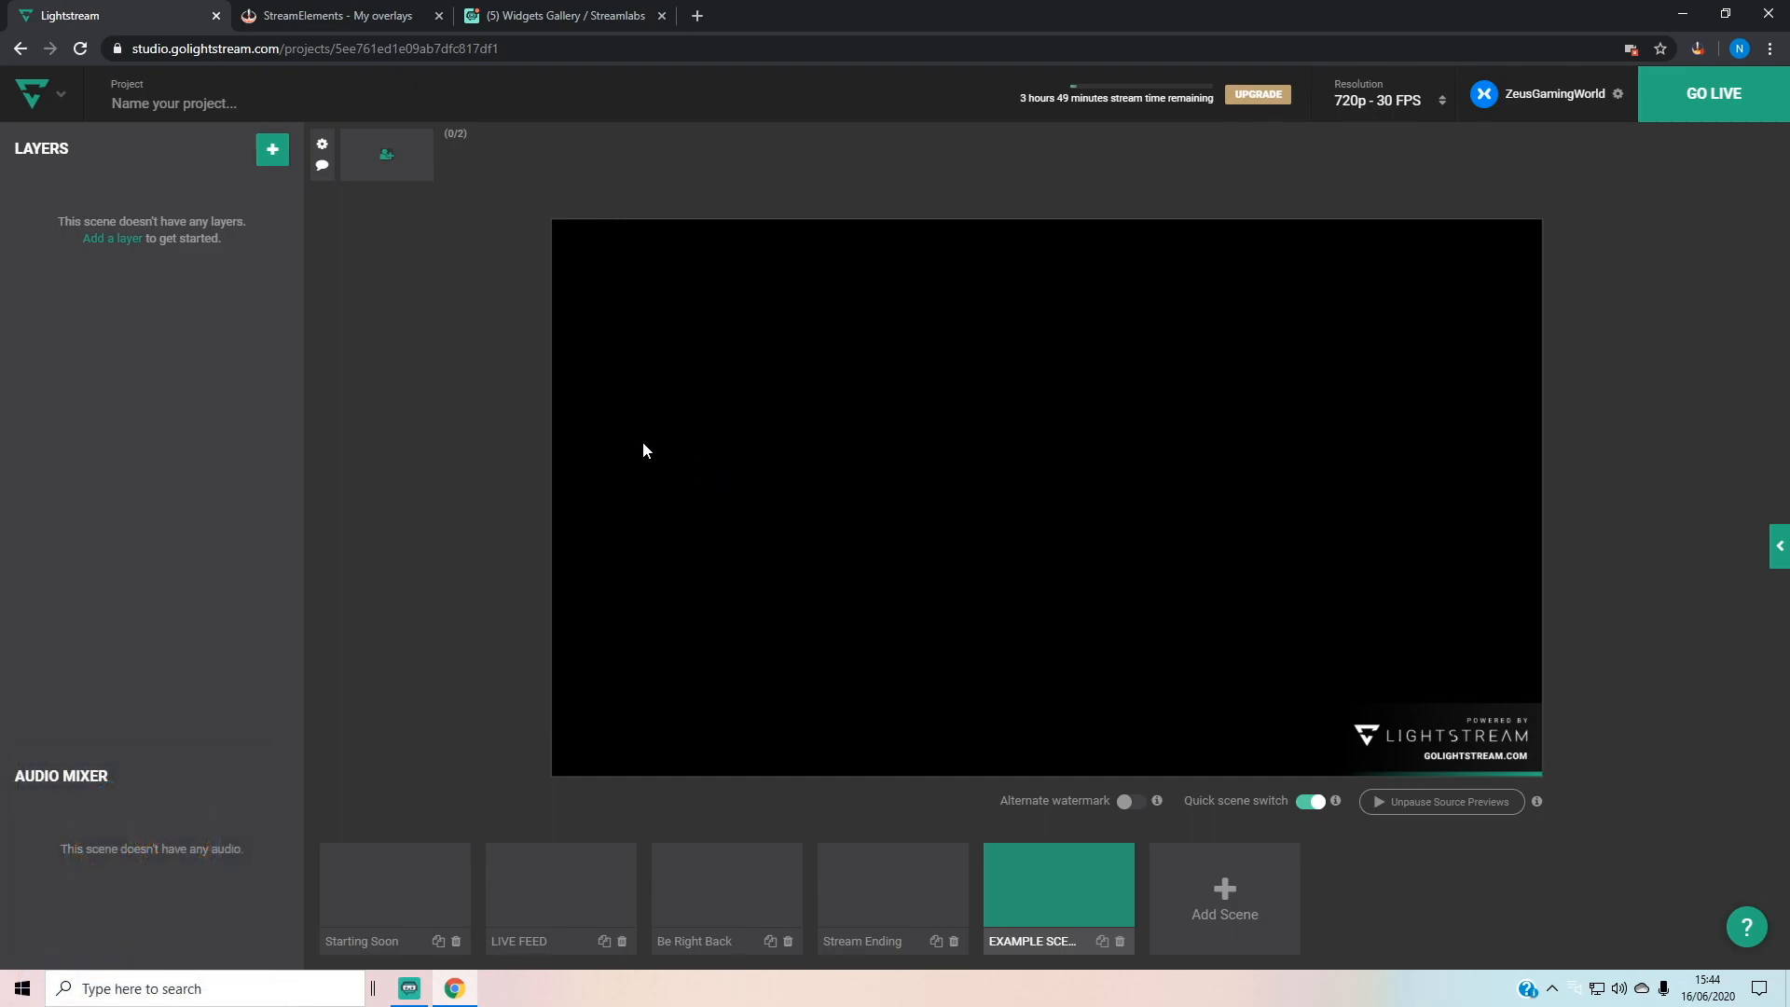
# Step: Switch to StreamElements and create a blank overlay at 1080p resolution
pyautogui.click(336, 16)
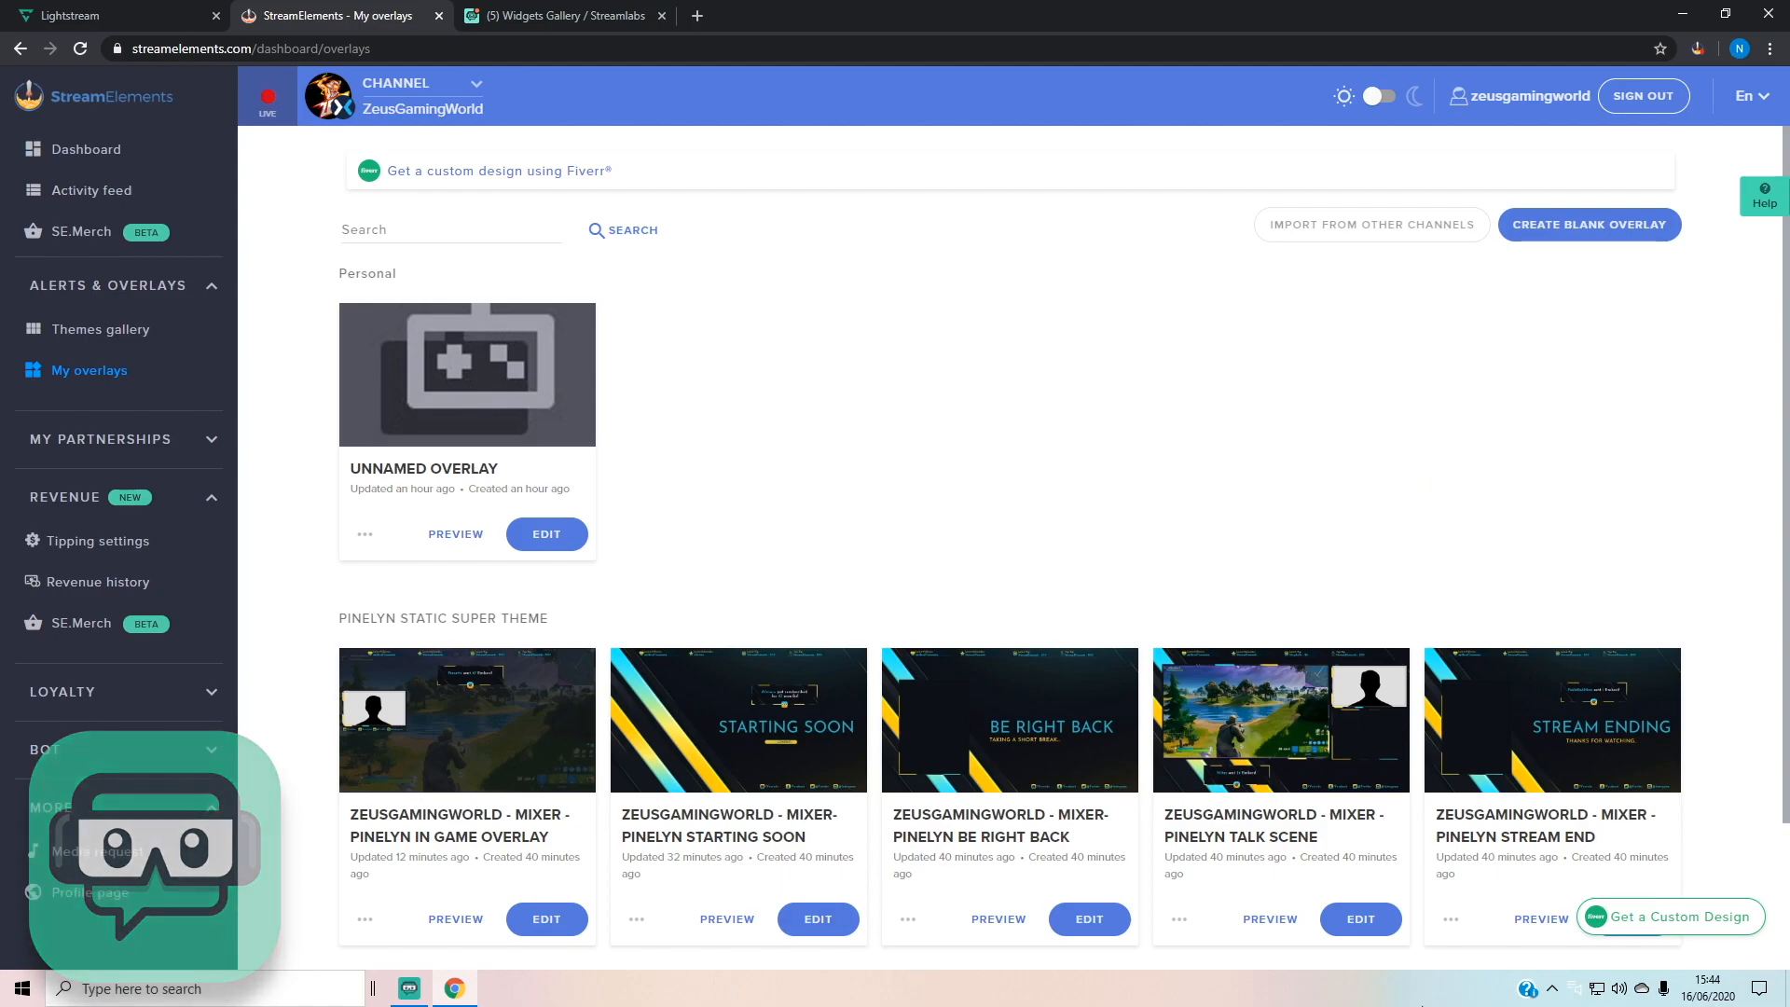
pyautogui.scroll(-2, 1199, 443)
pyautogui.scroll(2, 1223, 488)
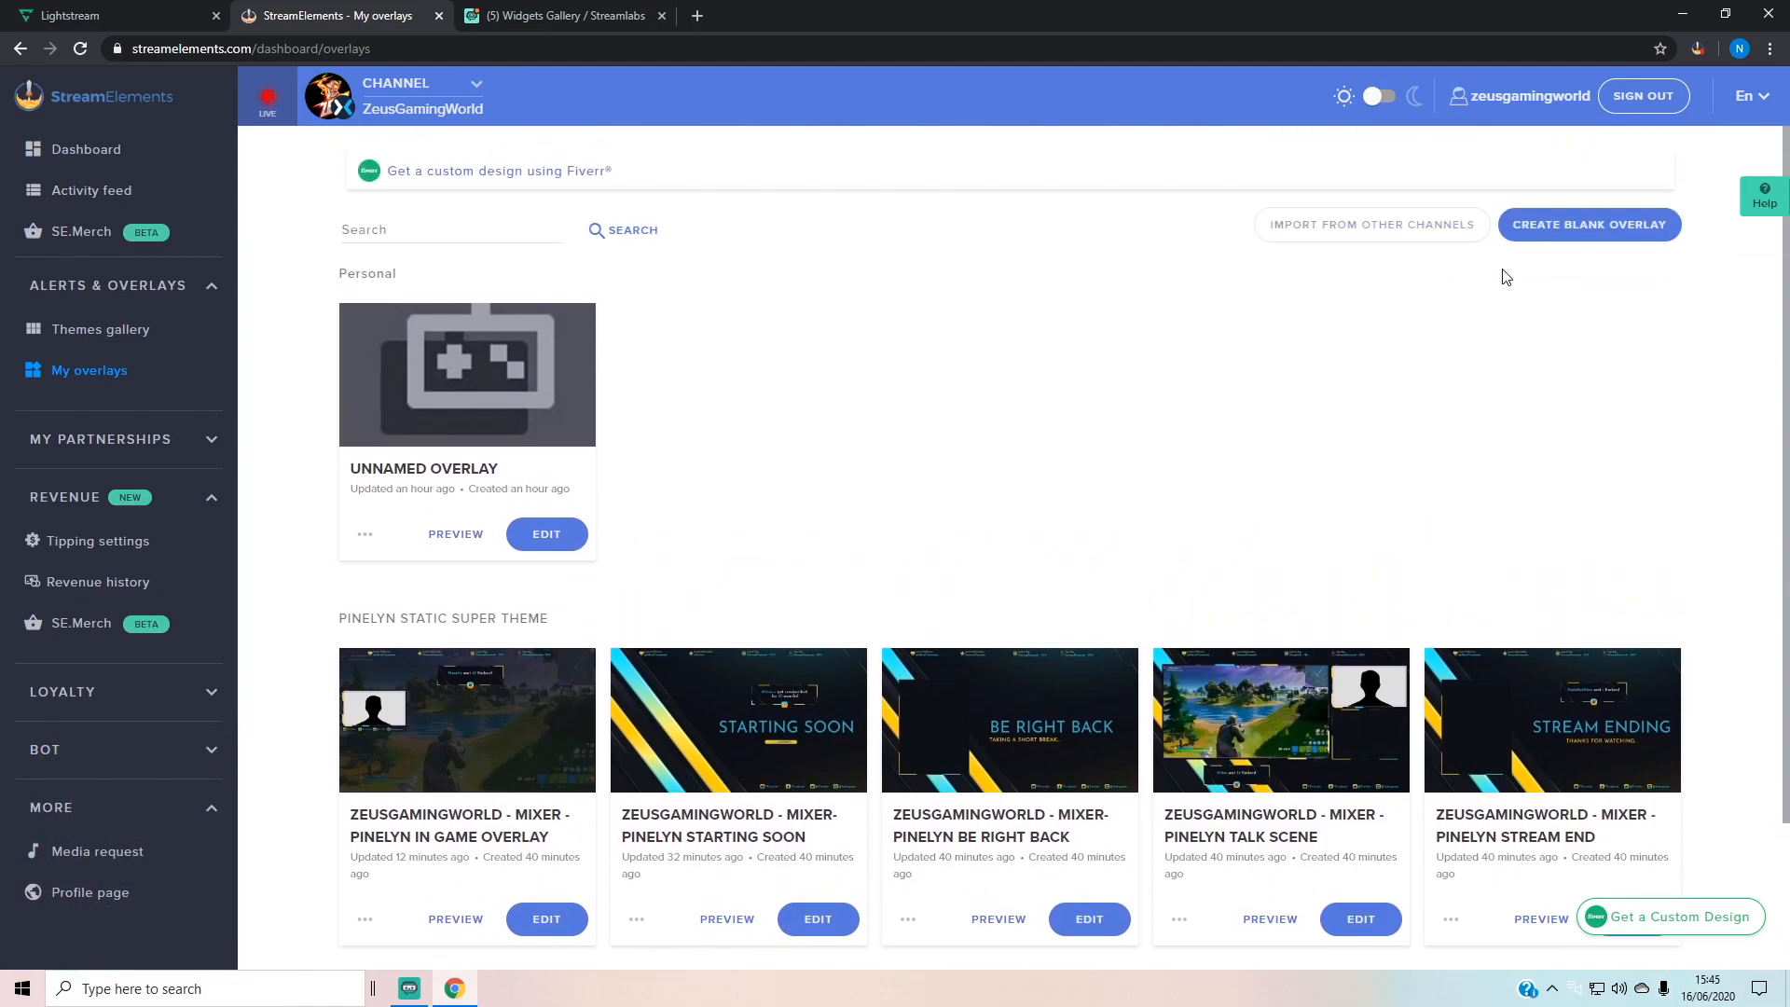
pyautogui.click(1585, 229)
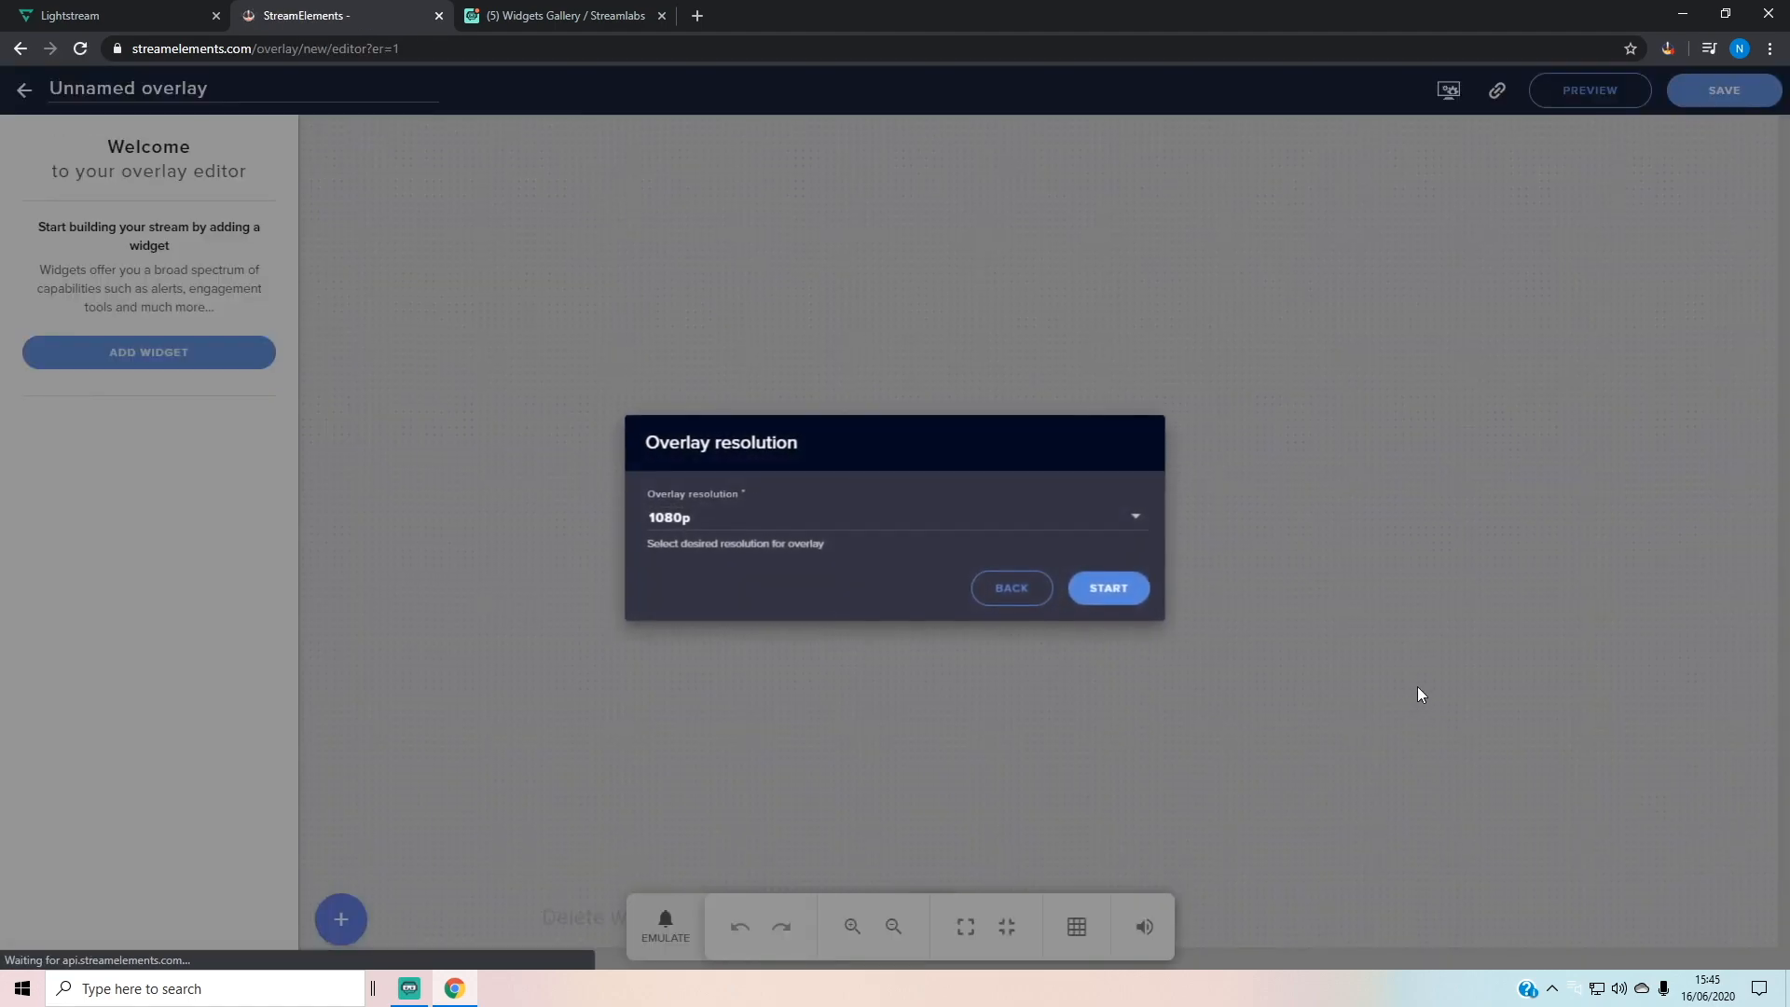
pyautogui.click(1108, 588)
# Step: Add a Latest follower label widget to the overlay, placing it near the middle of the canvas with a wider box
pyautogui.click(339, 921)
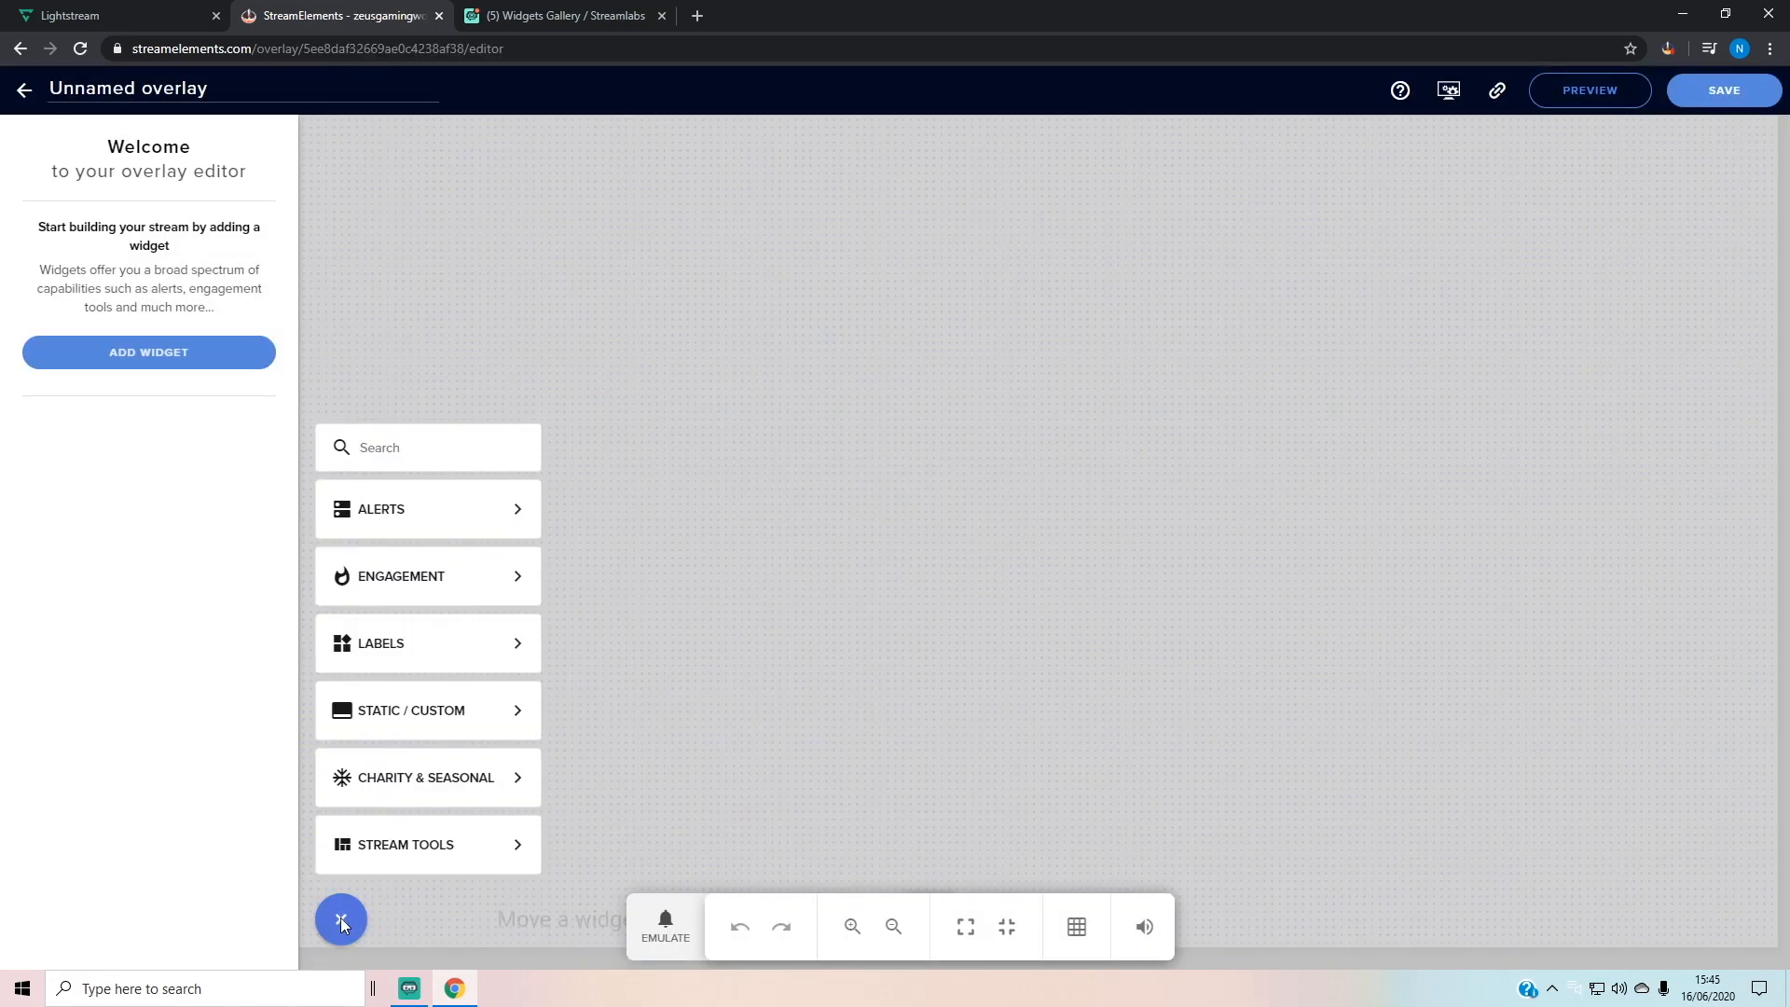
pyautogui.moveTo(453, 636)
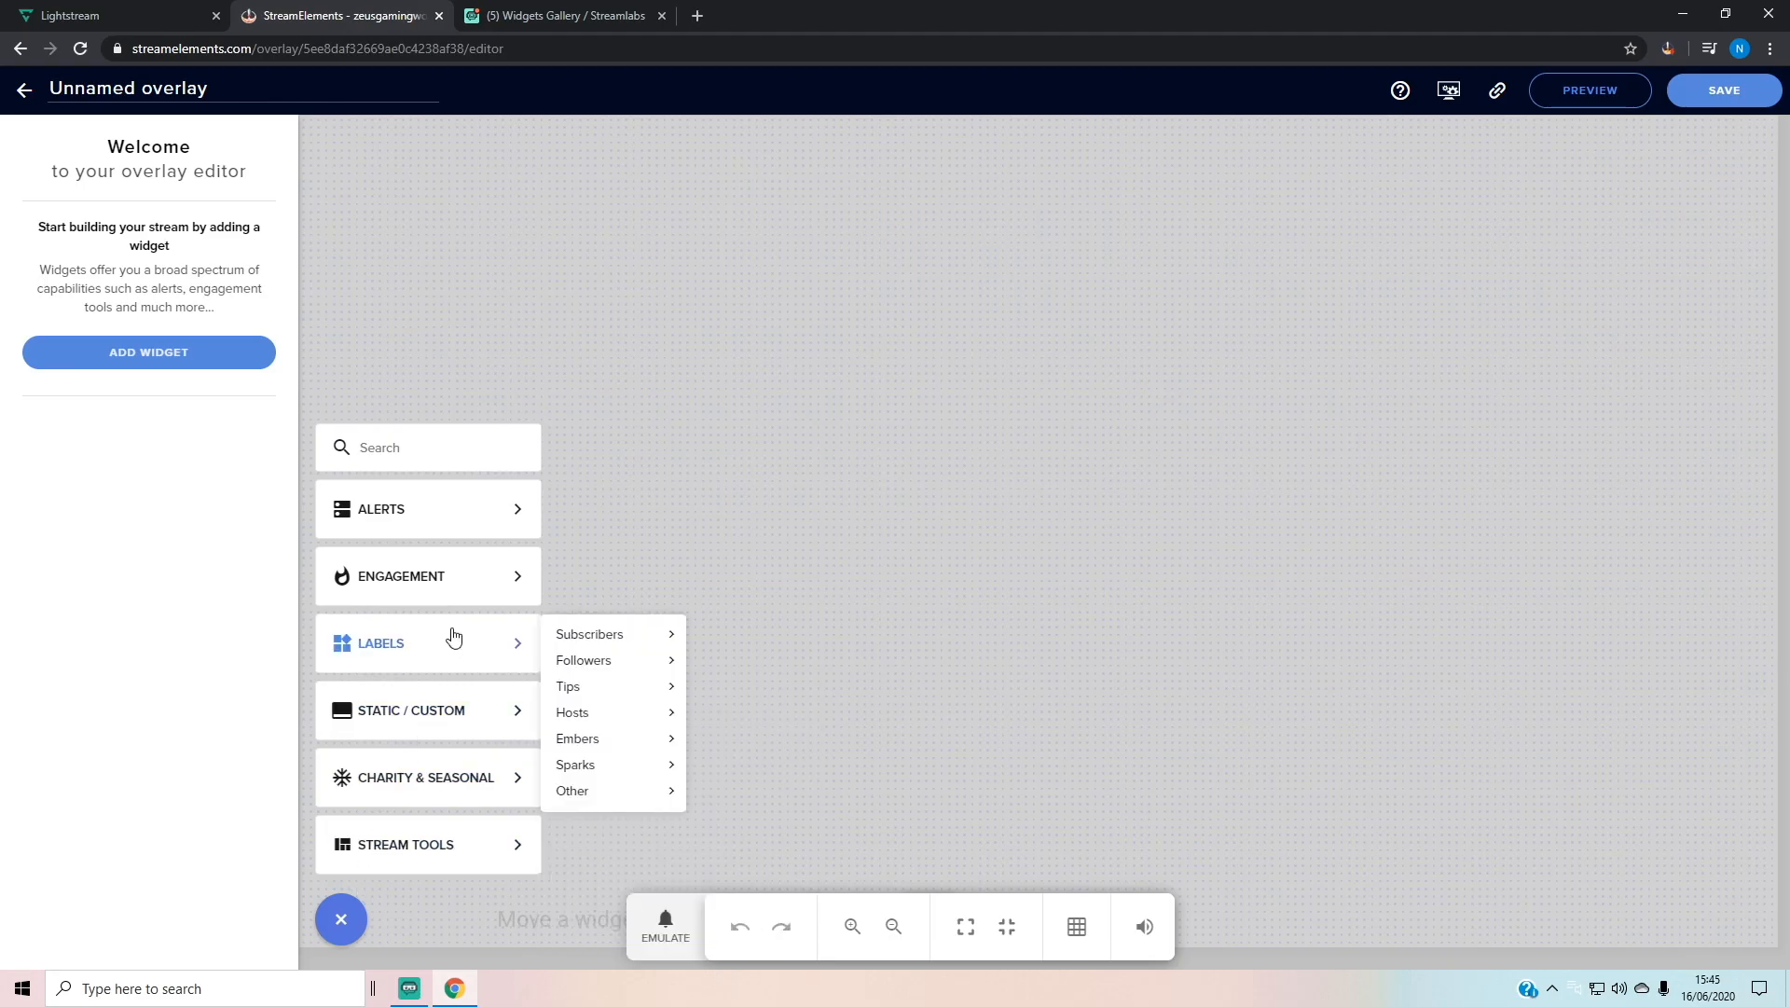
pyautogui.moveTo(606, 678)
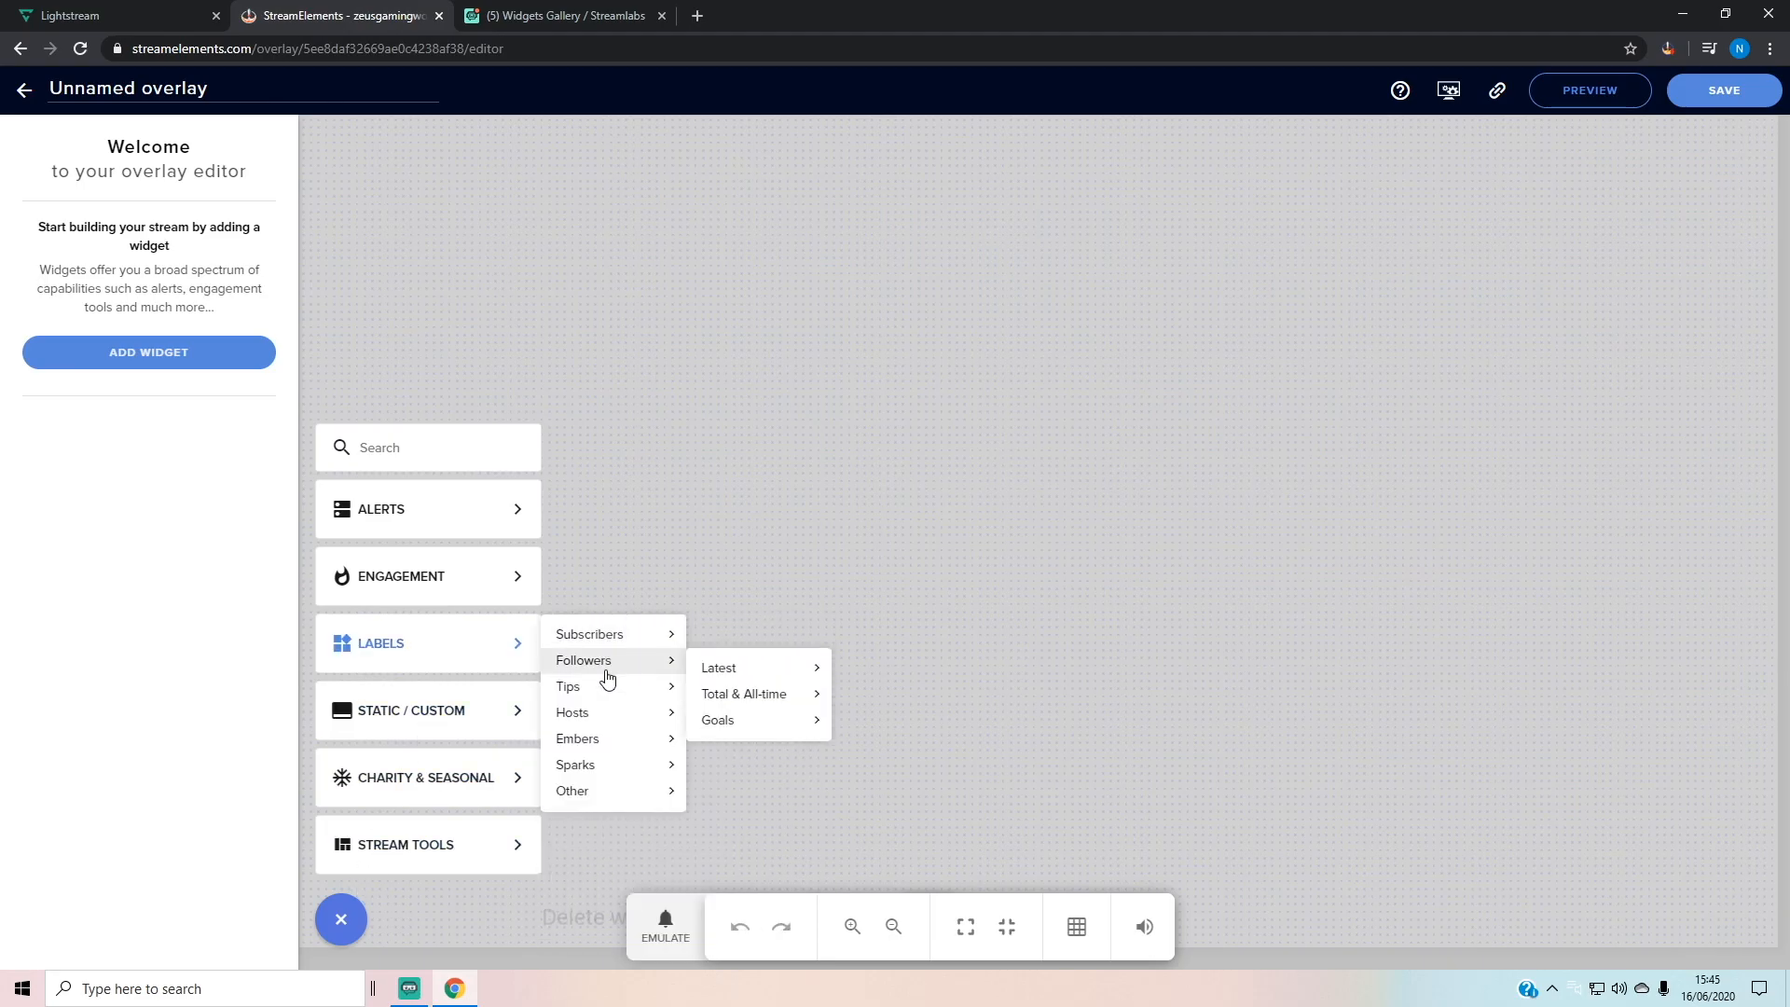
pyautogui.moveTo(580, 749)
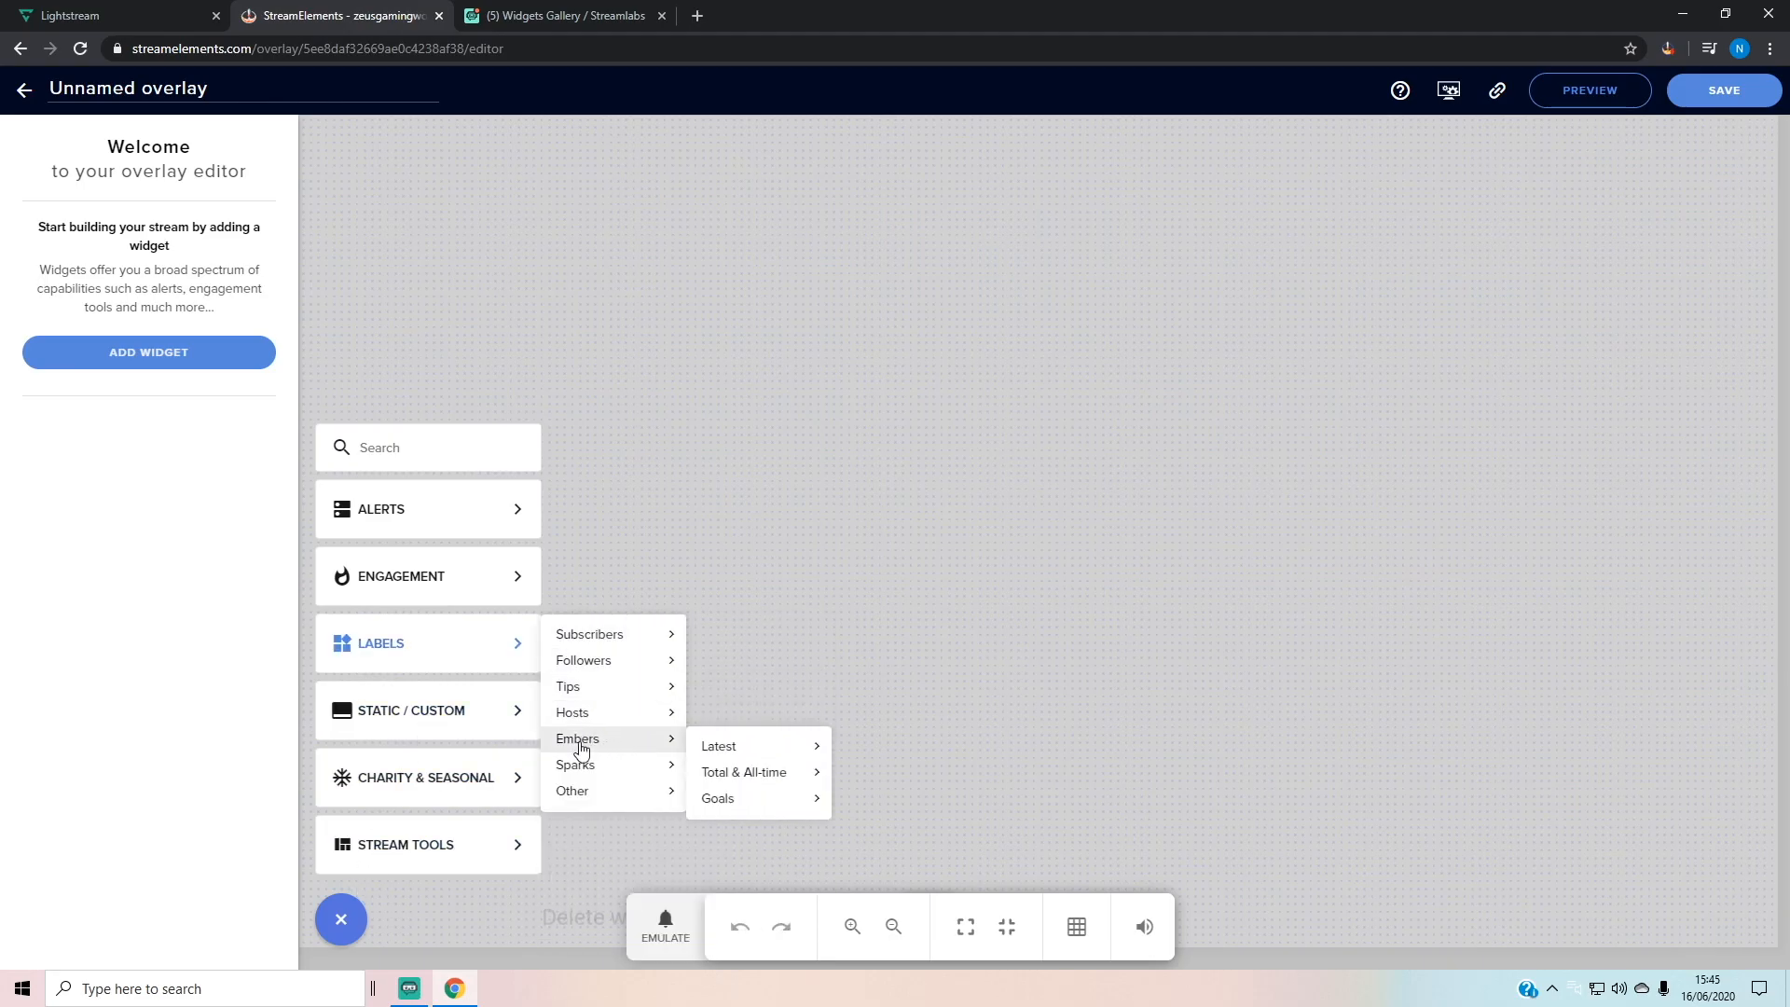
pyautogui.moveTo(596, 789)
pyautogui.moveTo(788, 668)
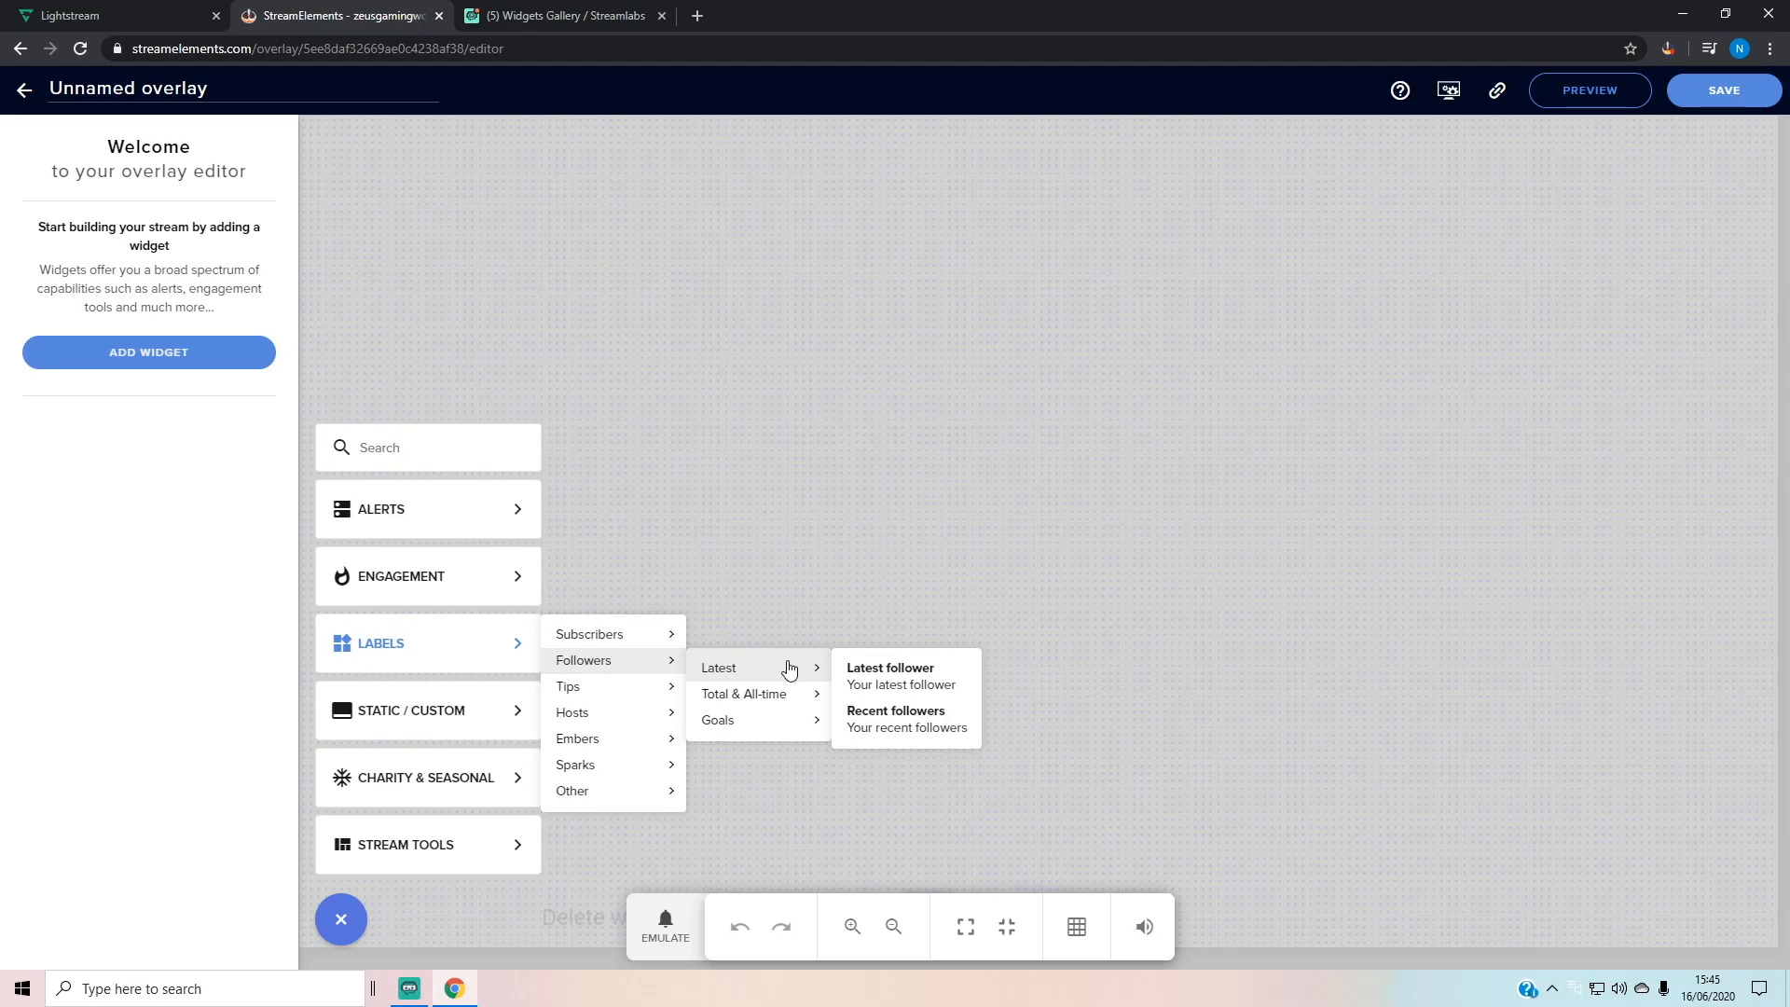
pyautogui.moveTo(772, 728)
pyautogui.click(881, 673)
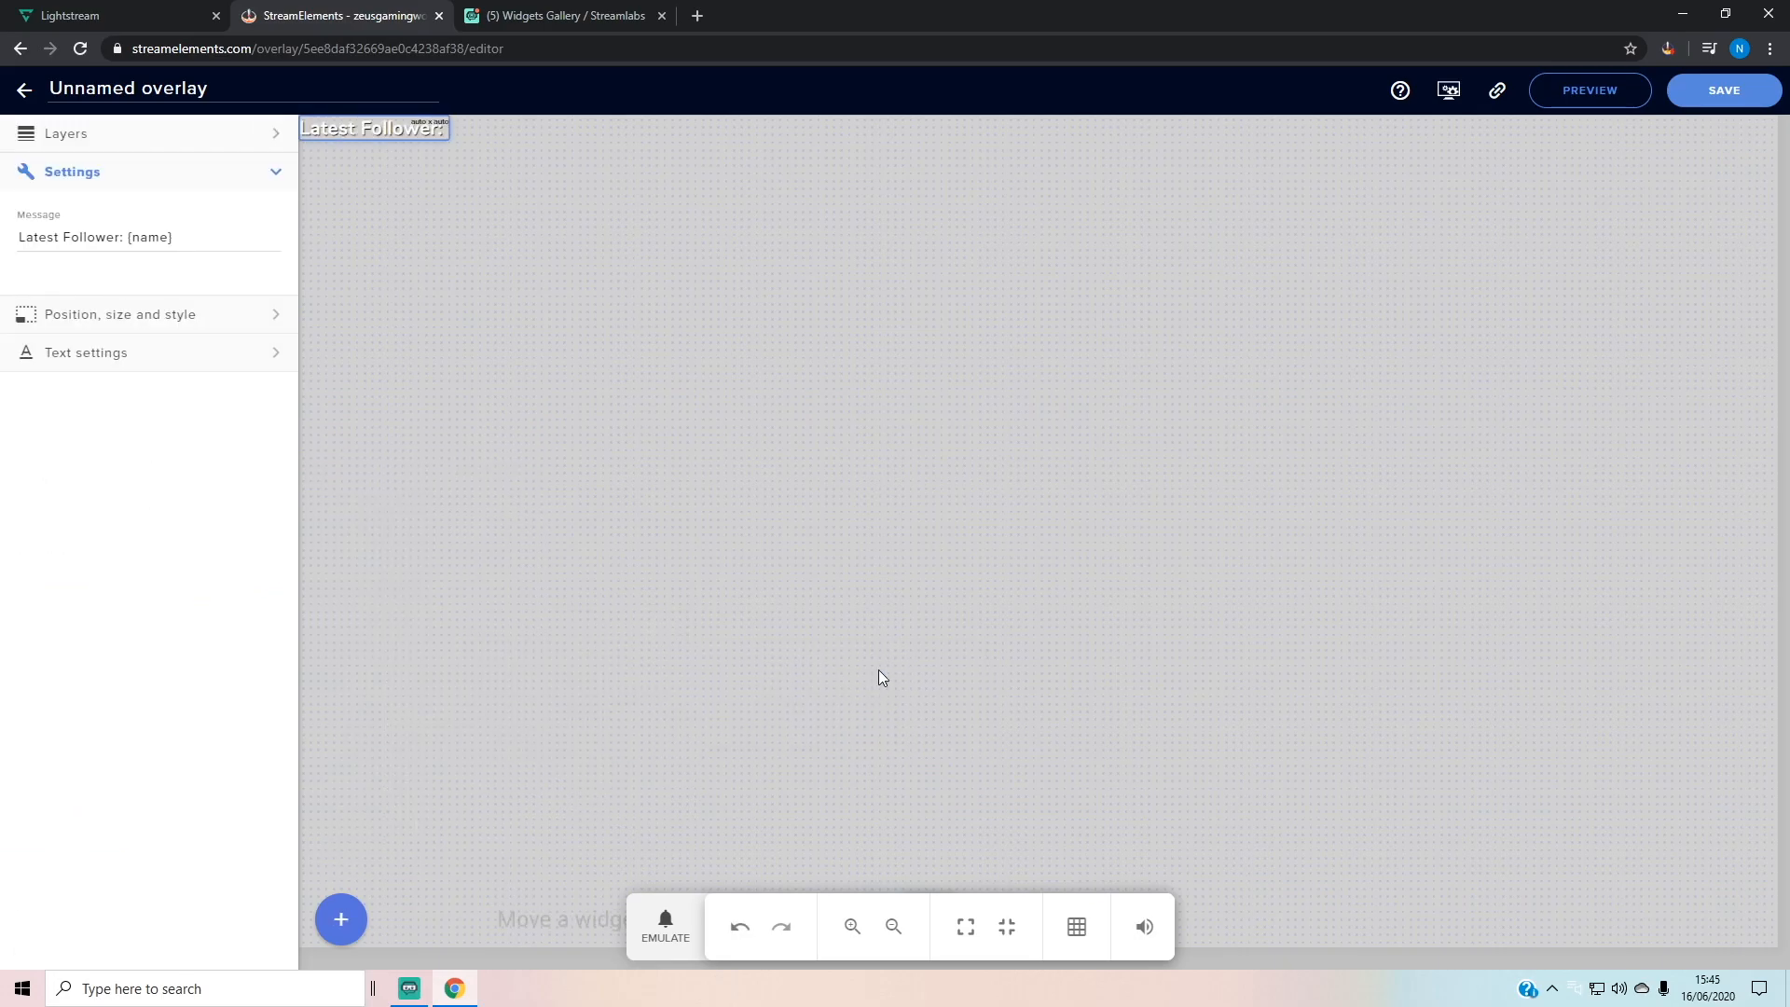
pyautogui.moveTo(387, 128); pyautogui.dragTo(1179, 528)
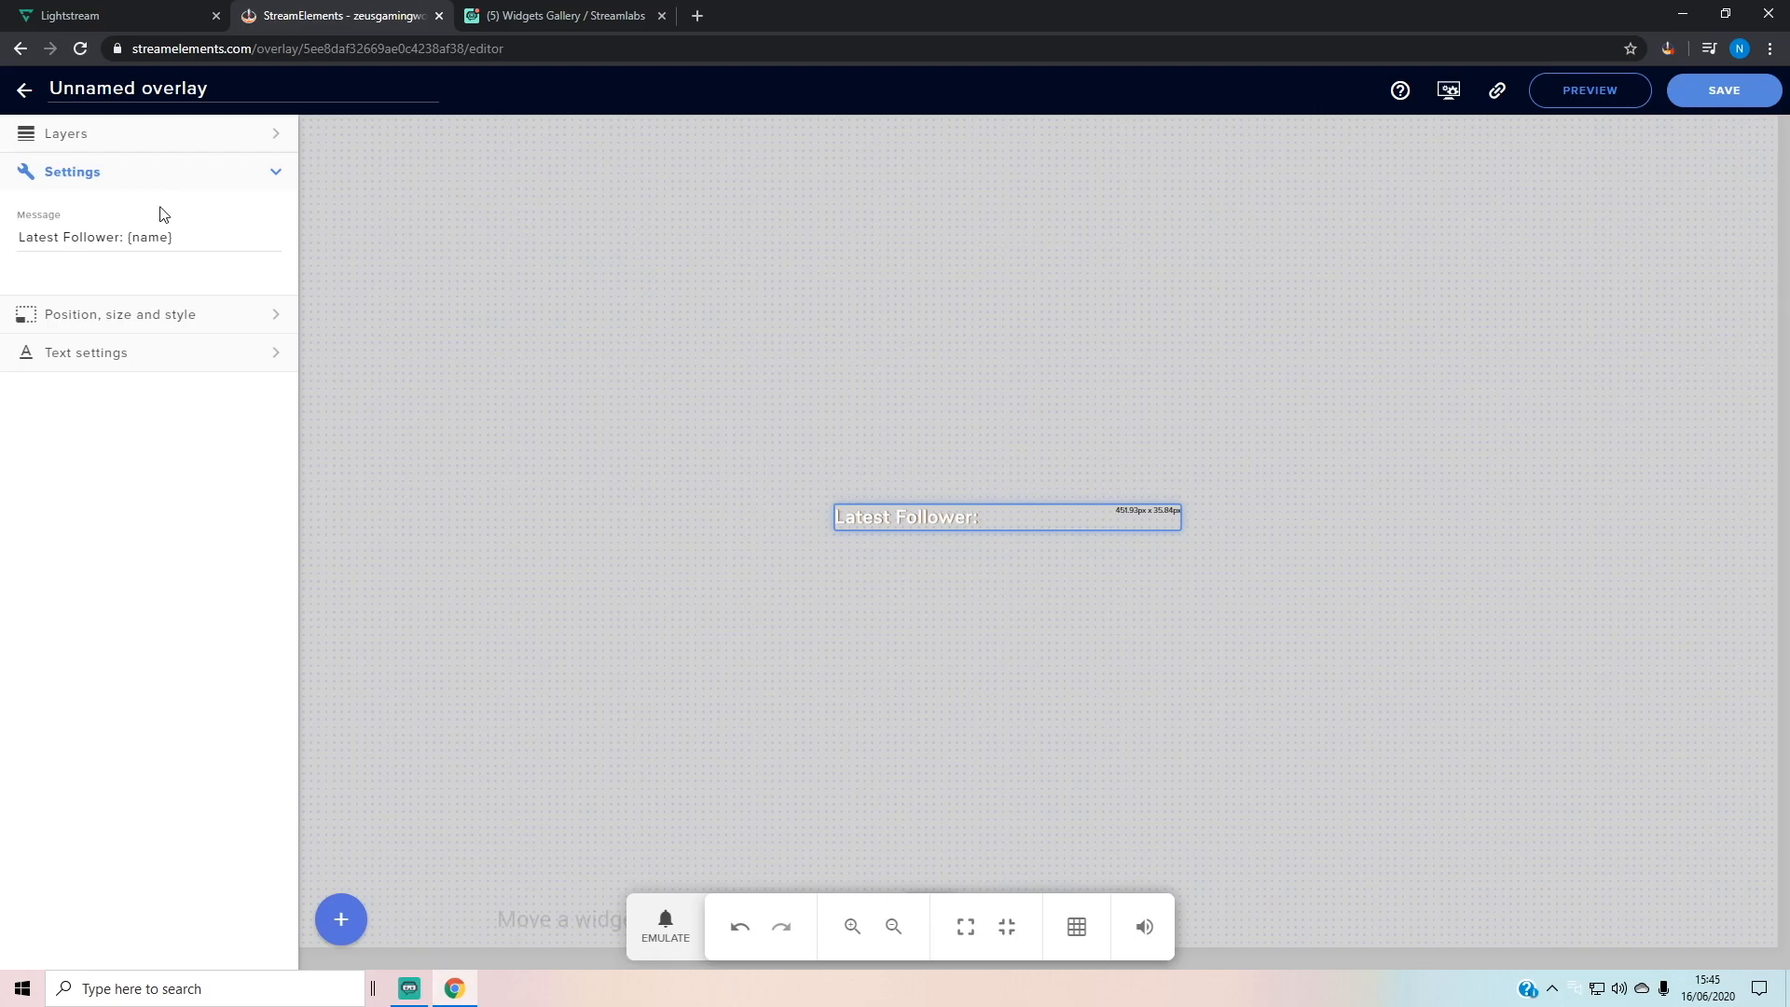
# Step: Change the label's message to "Latest Zeus Member: {name}"
pyautogui.moveTo(119, 237); pyautogui.dragTo(19, 237)
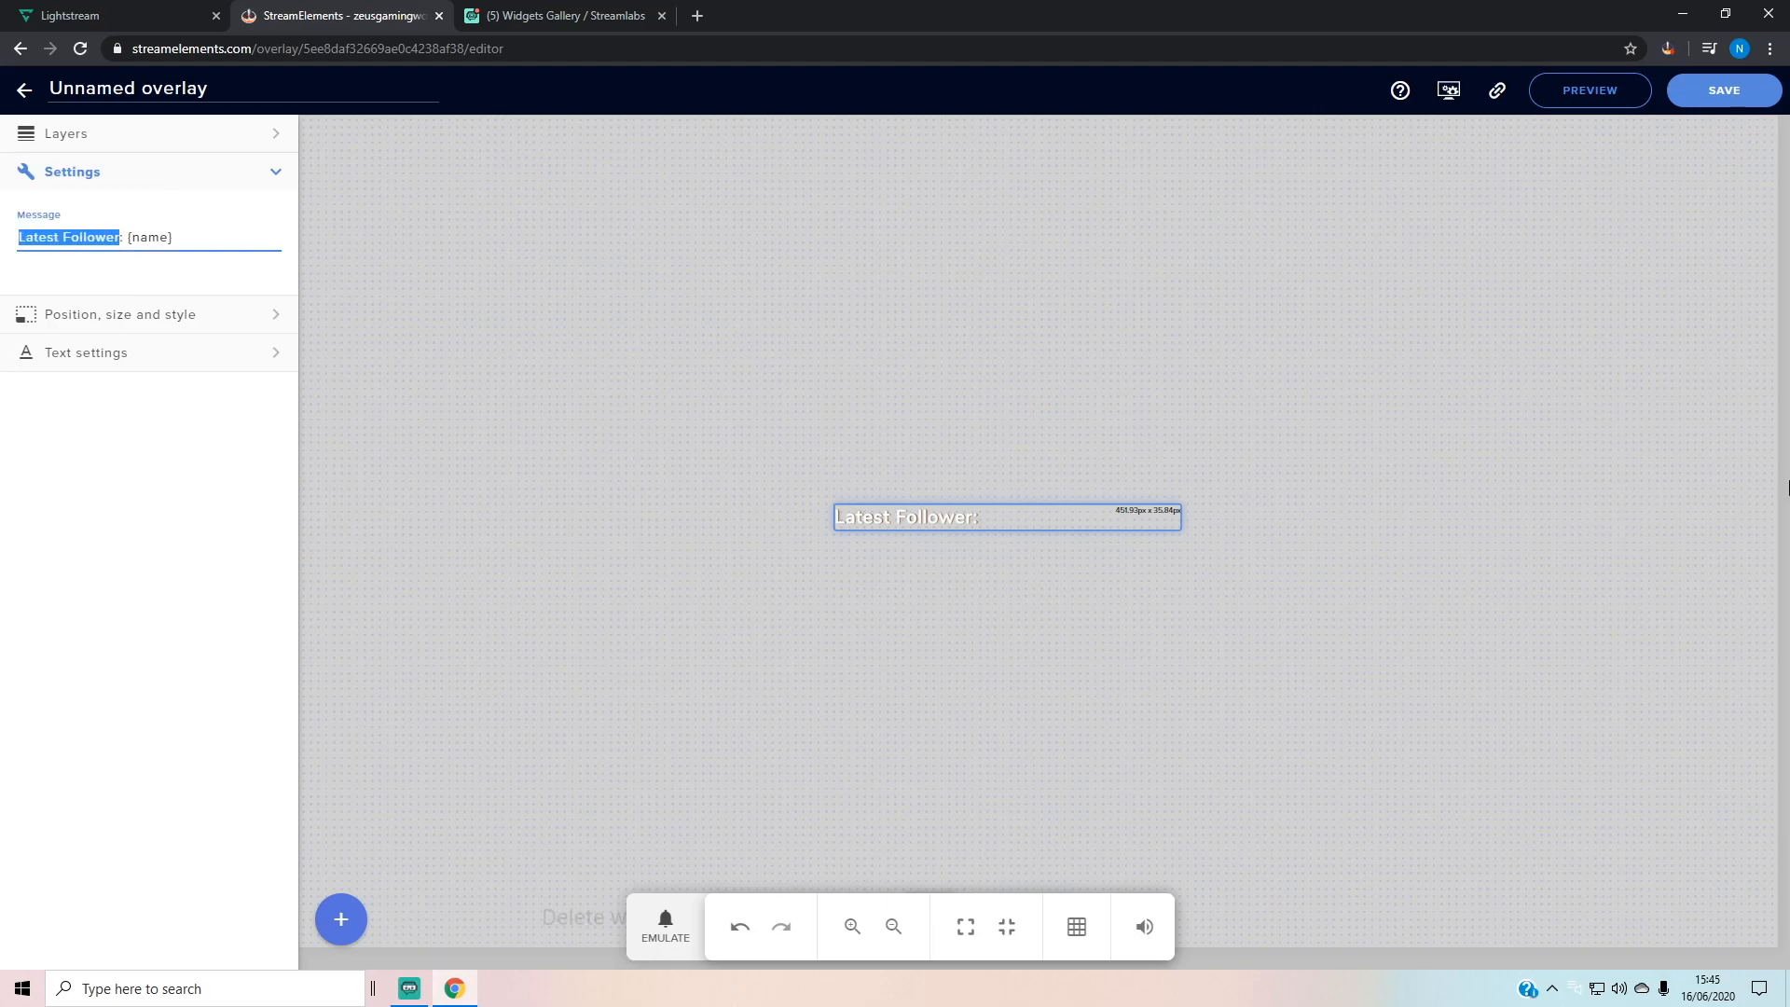
pyautogui.write('Latest Fan')
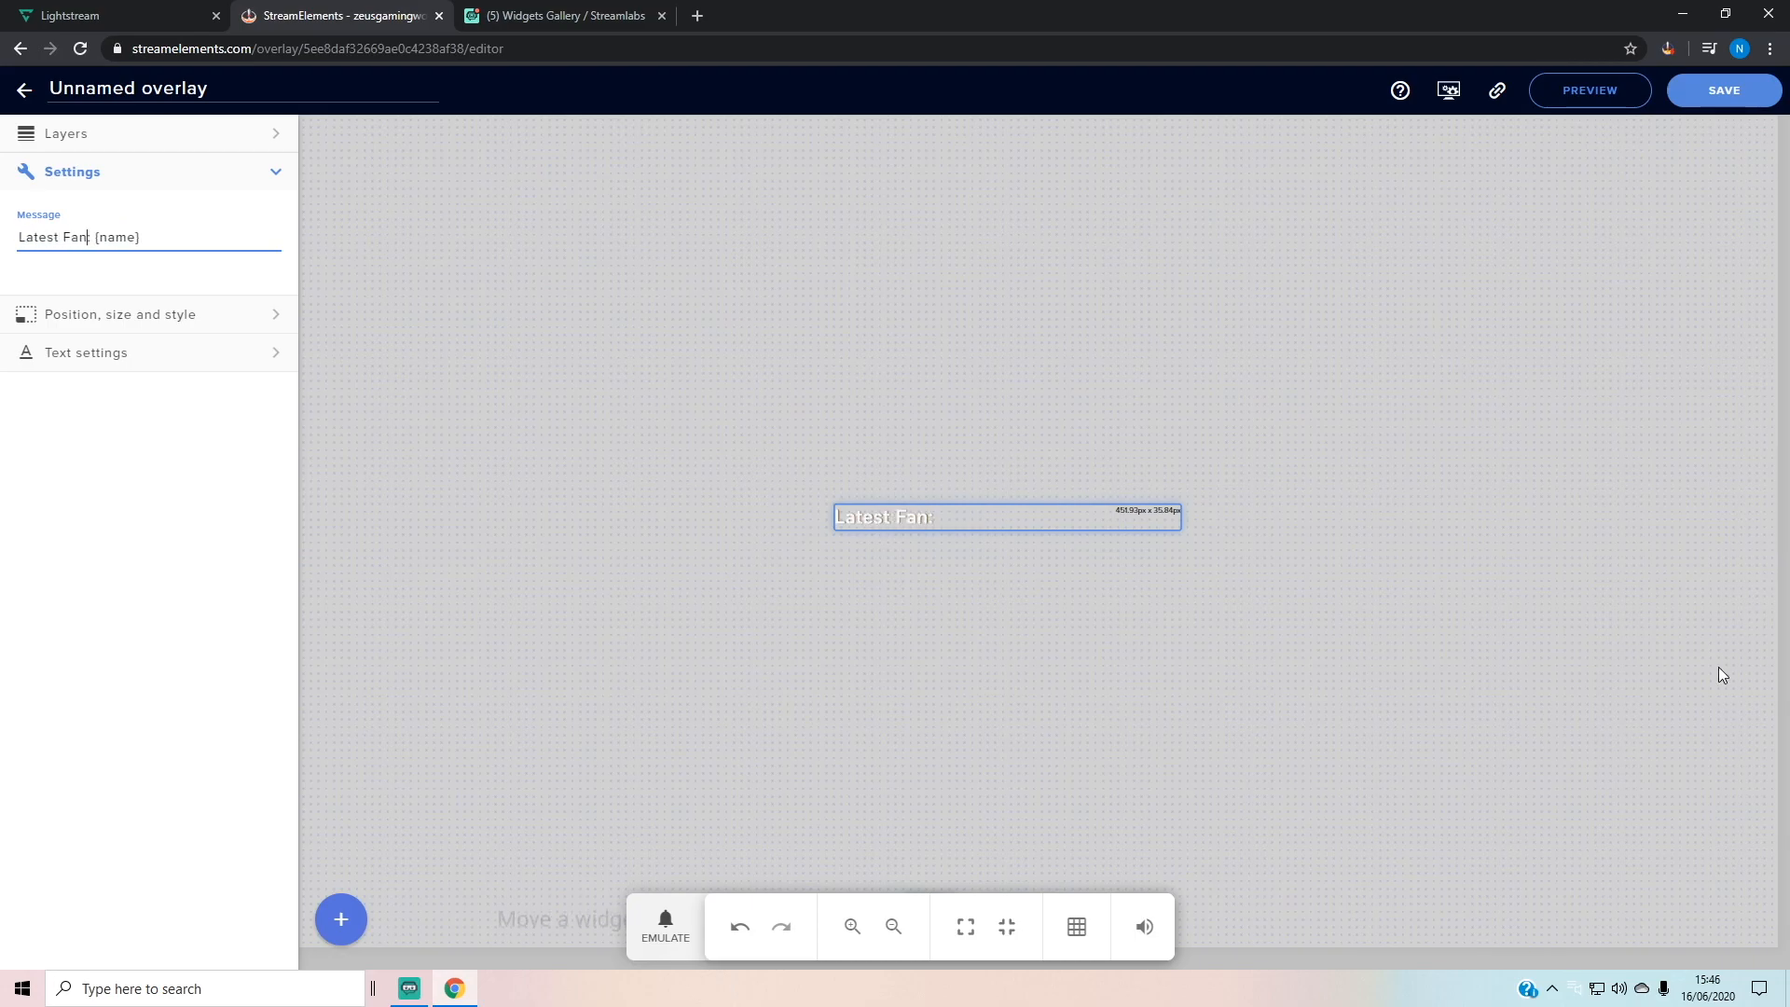
pyautogui.press('BackSpace')
pyautogui.press('BackSpace')
pyautogui.press('BackSpace')
pyautogui.write('Zeus Member')
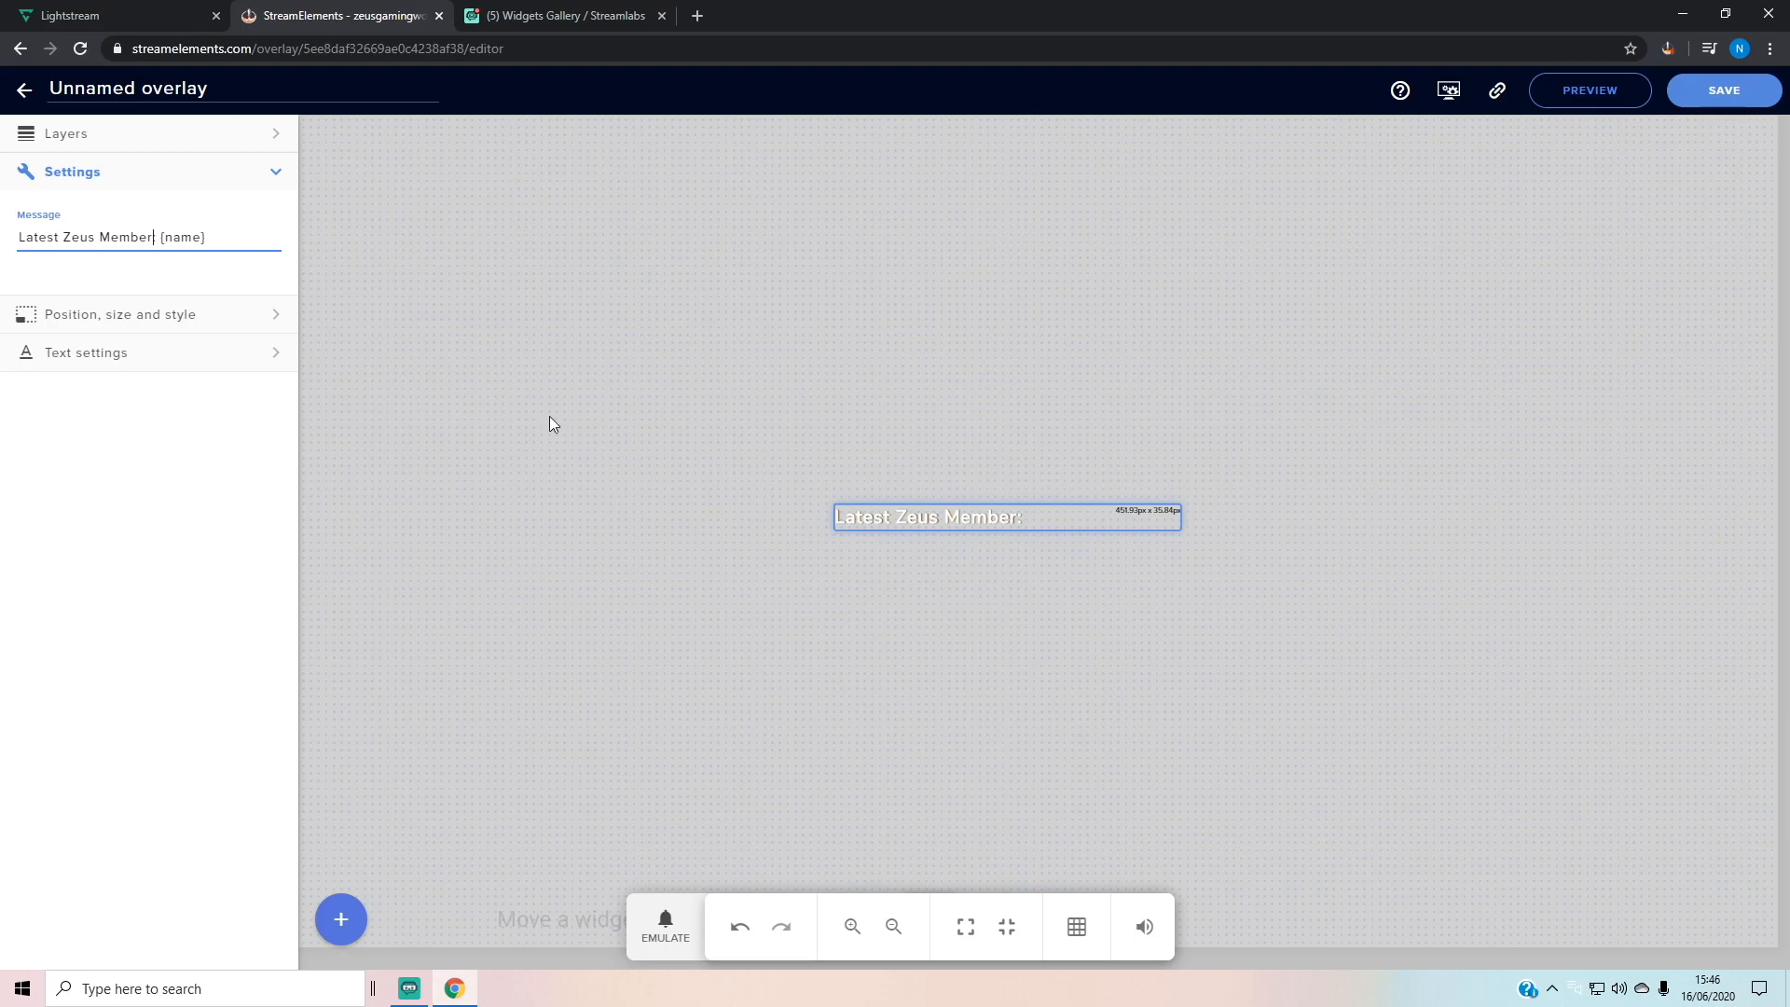
pyautogui.click(138, 356)
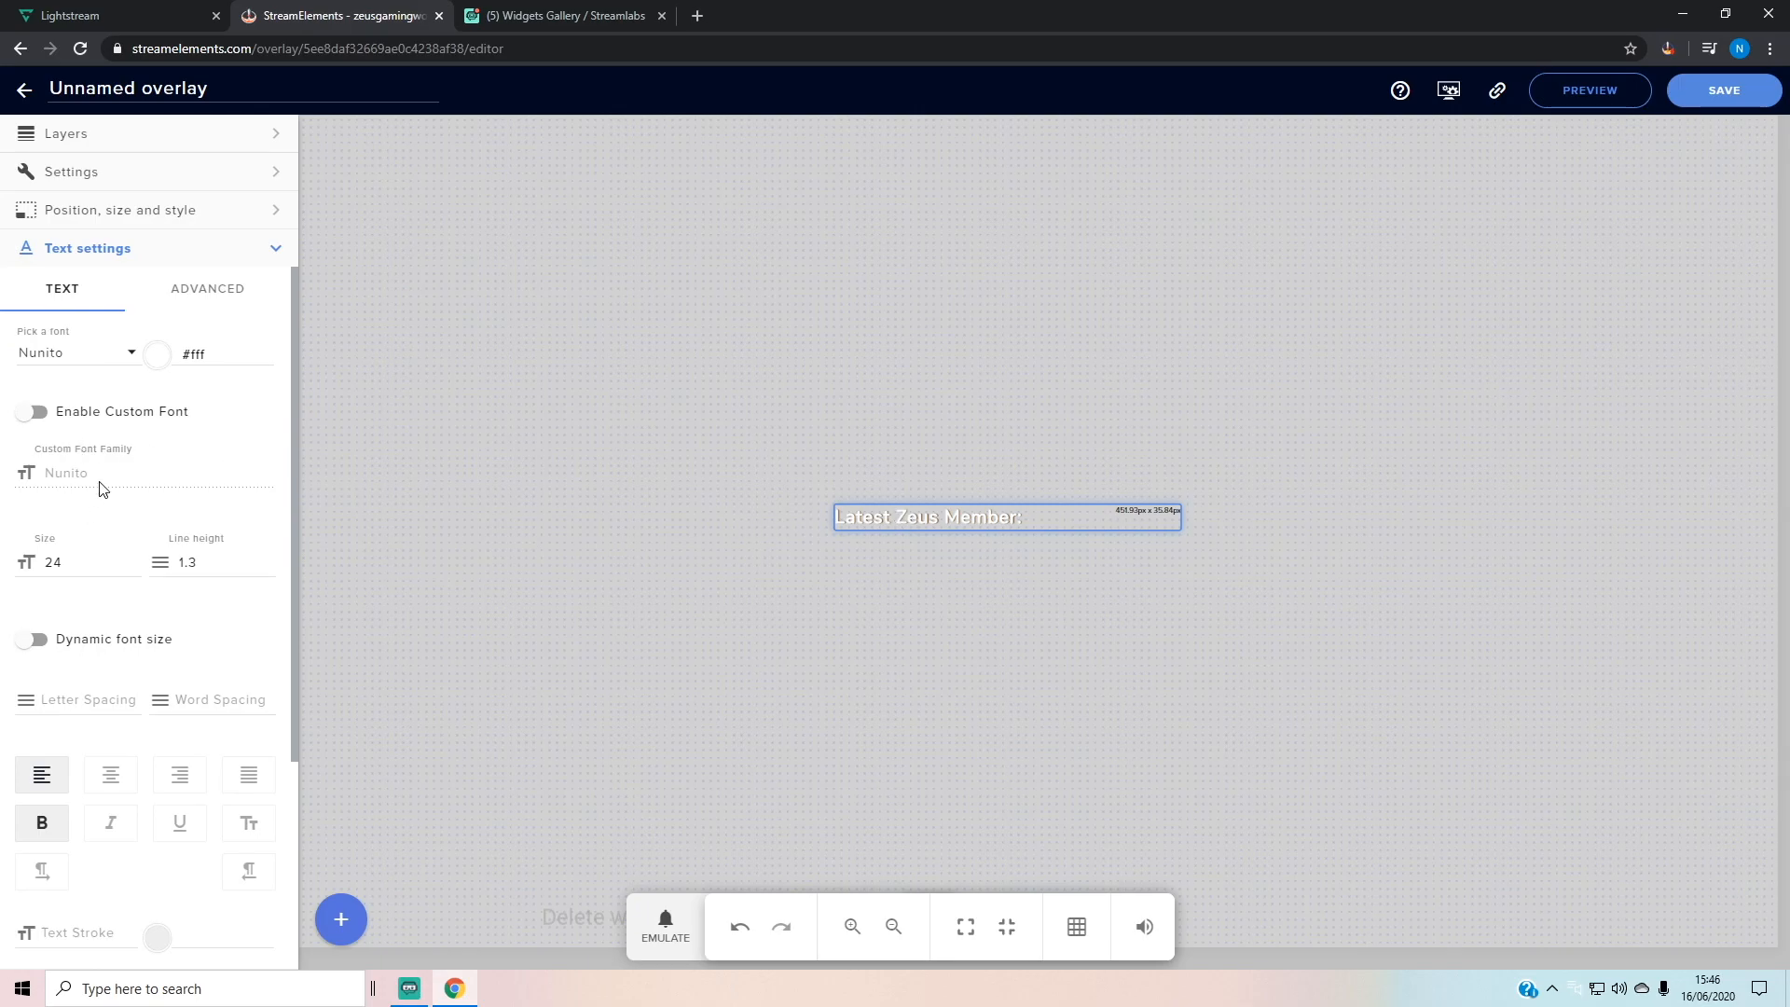
pyautogui.scroll(-2, 104, 482)
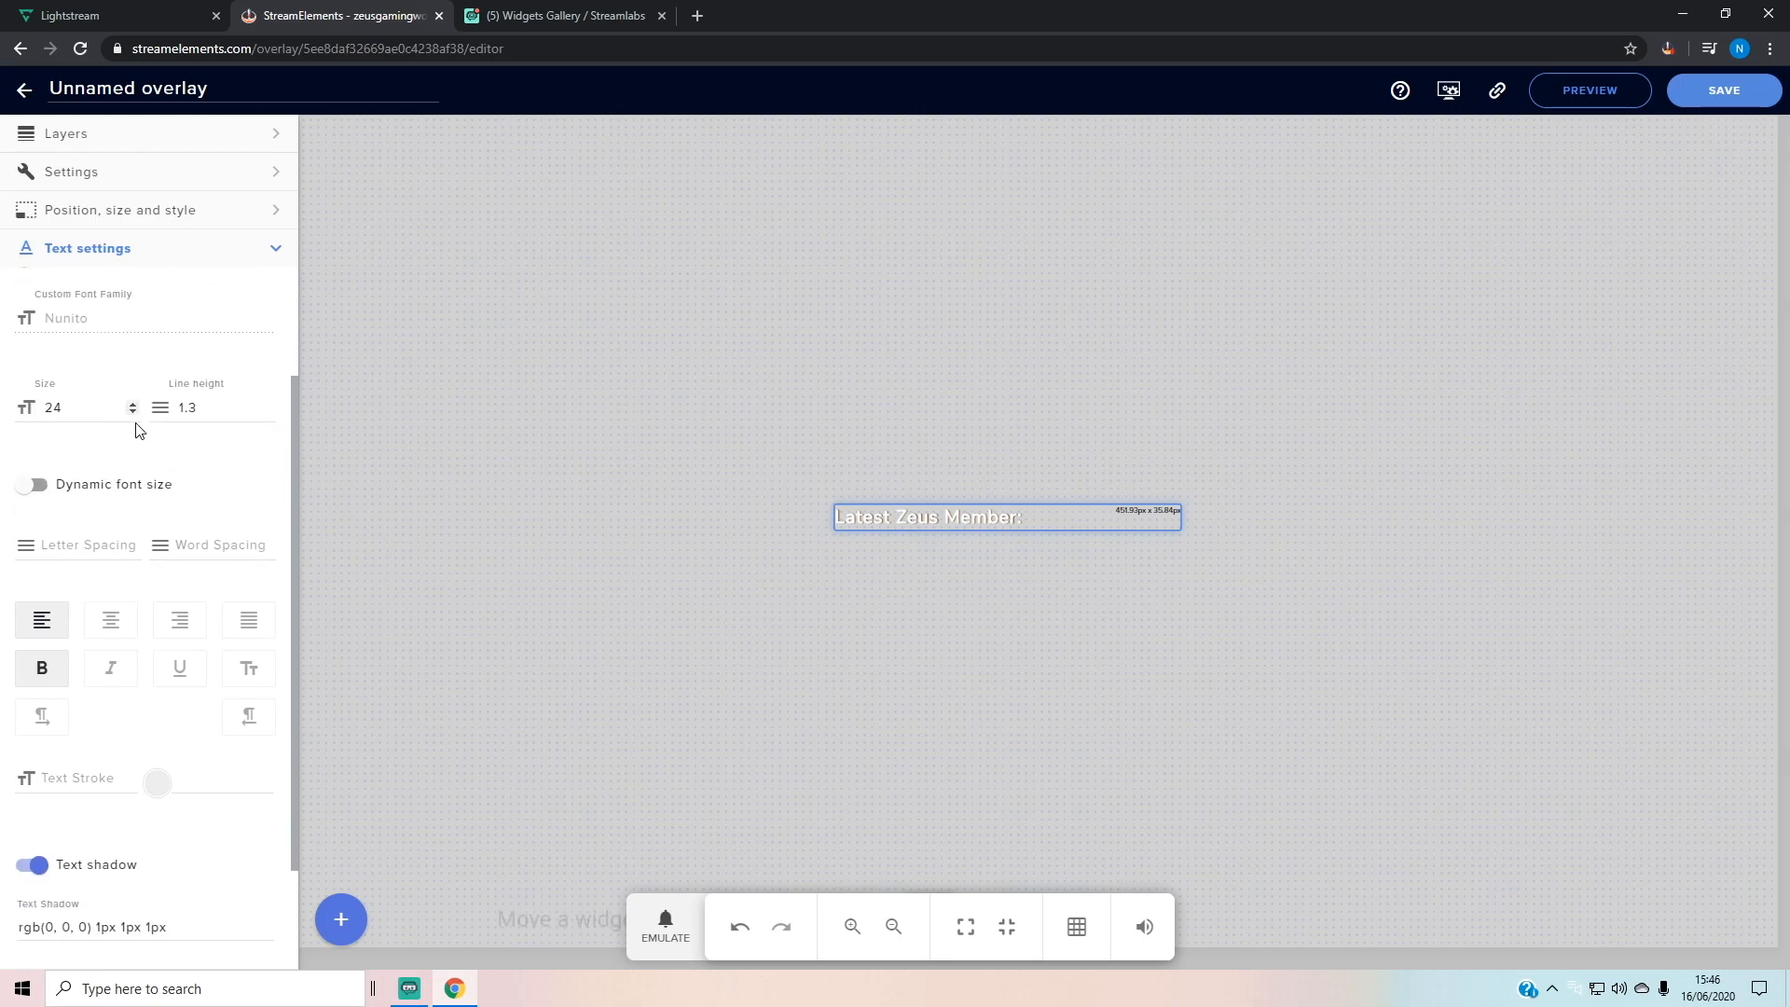
pyautogui.scroll(-2, 122, 615)
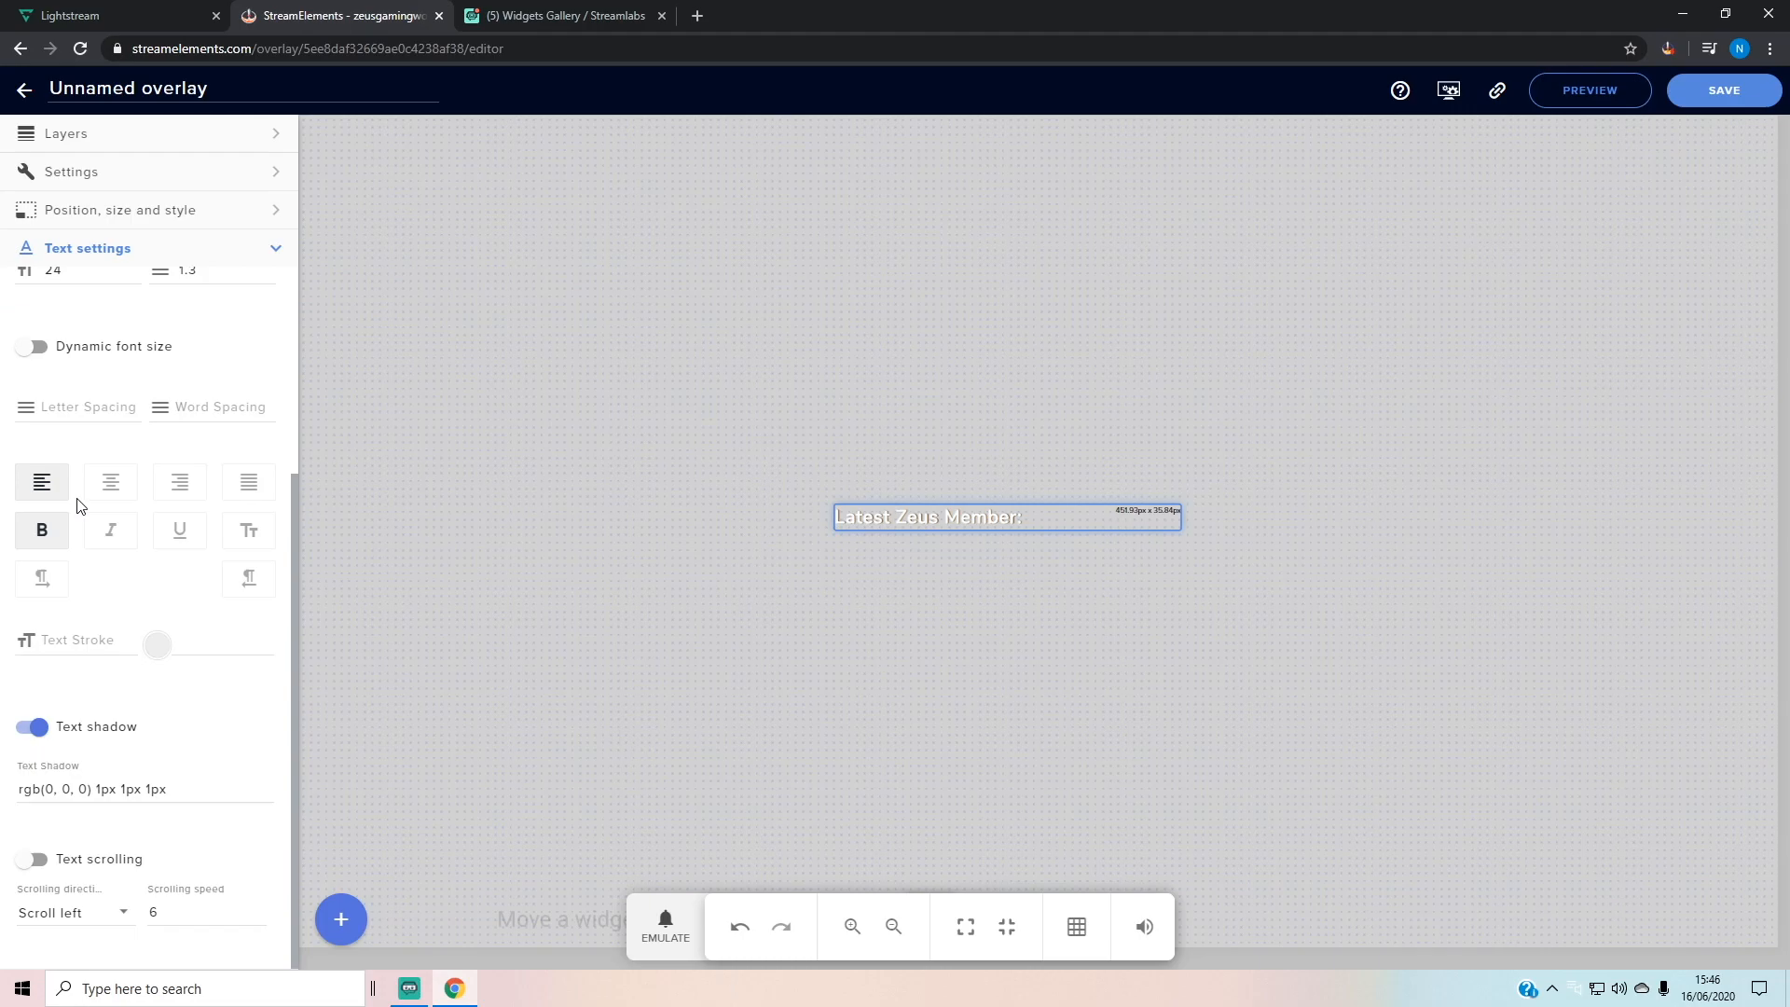
pyautogui.scroll(4, 124, 623)
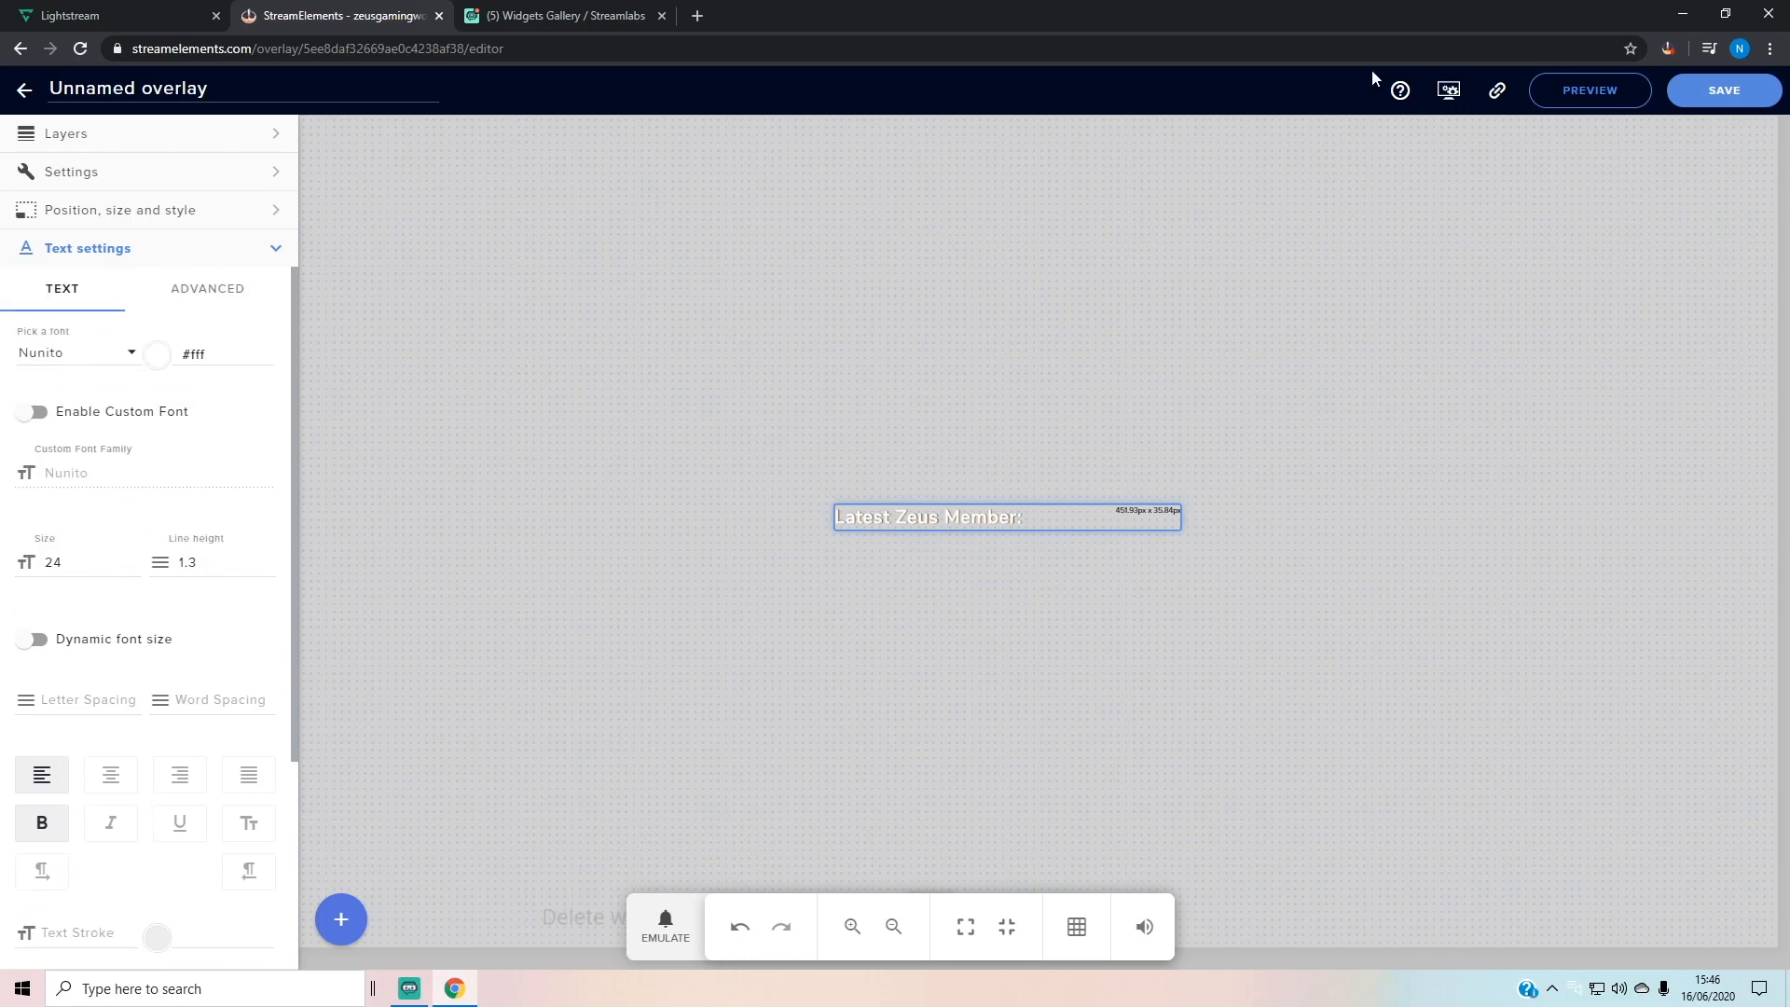
# Step: Save the overlay under the name "Latest Follower" and copy its URL
pyautogui.click(1724, 90)
pyautogui.click(809, 525)
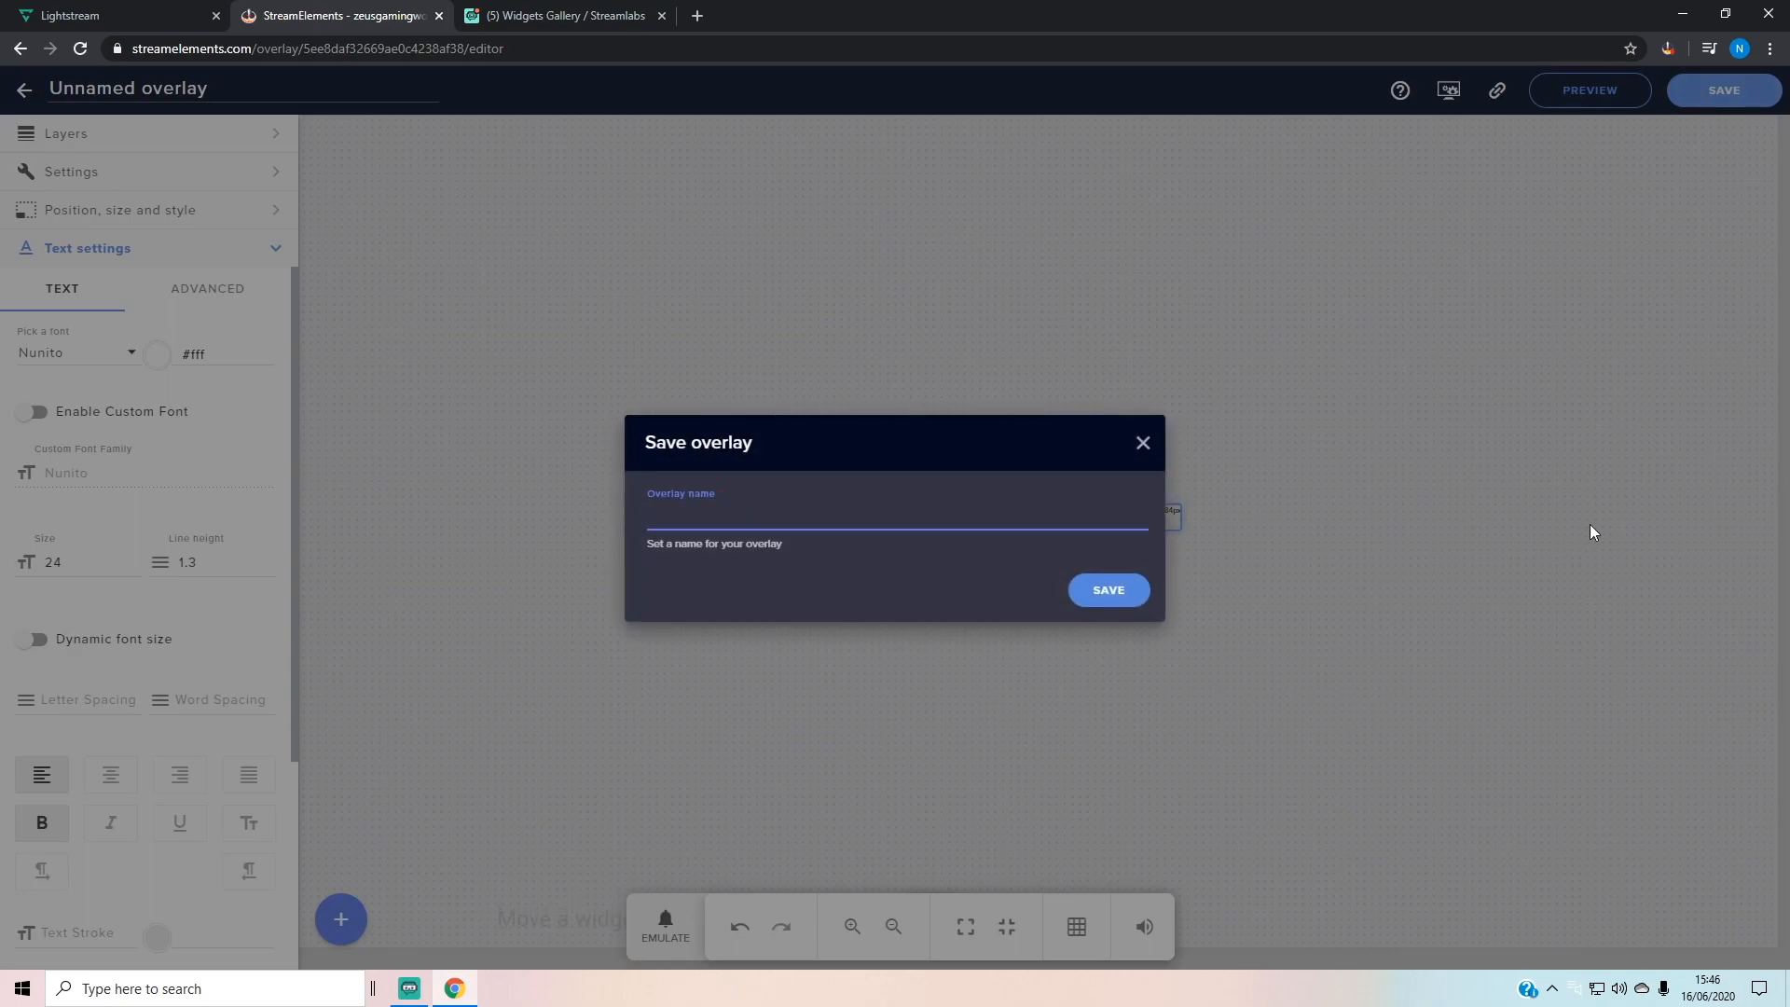
pyautogui.write('Latest Follower')
pyautogui.click(1106, 594)
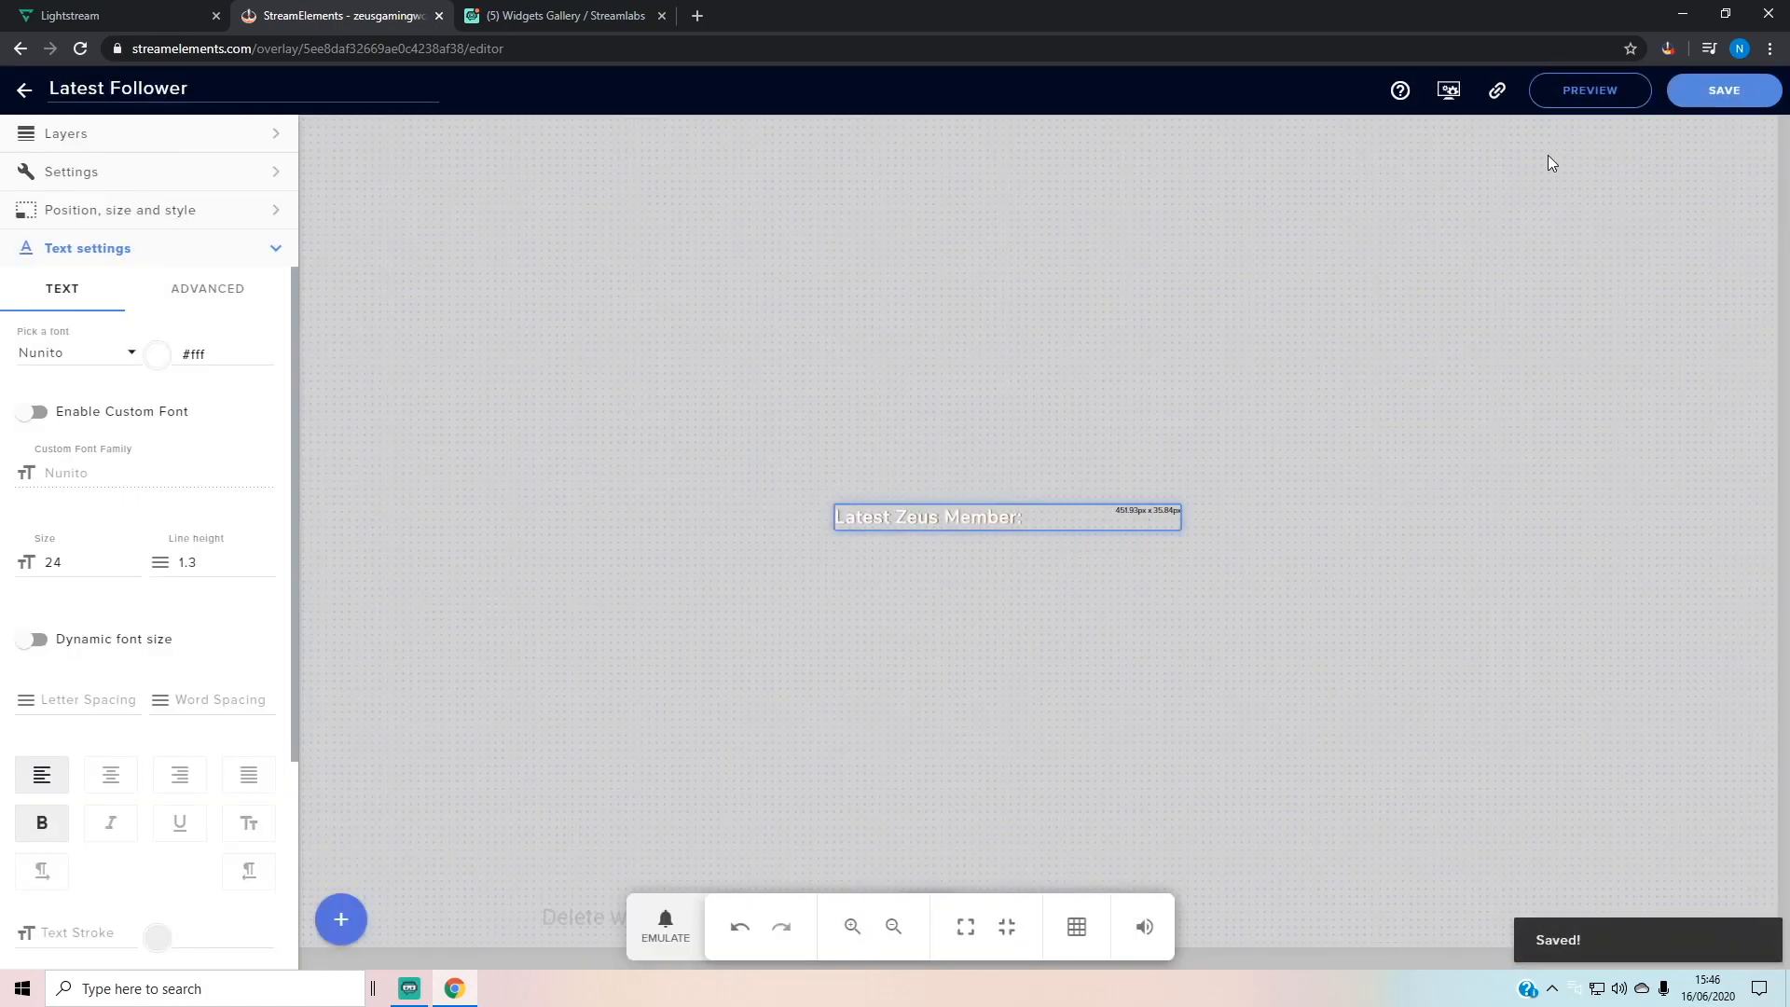
pyautogui.click(1498, 92)
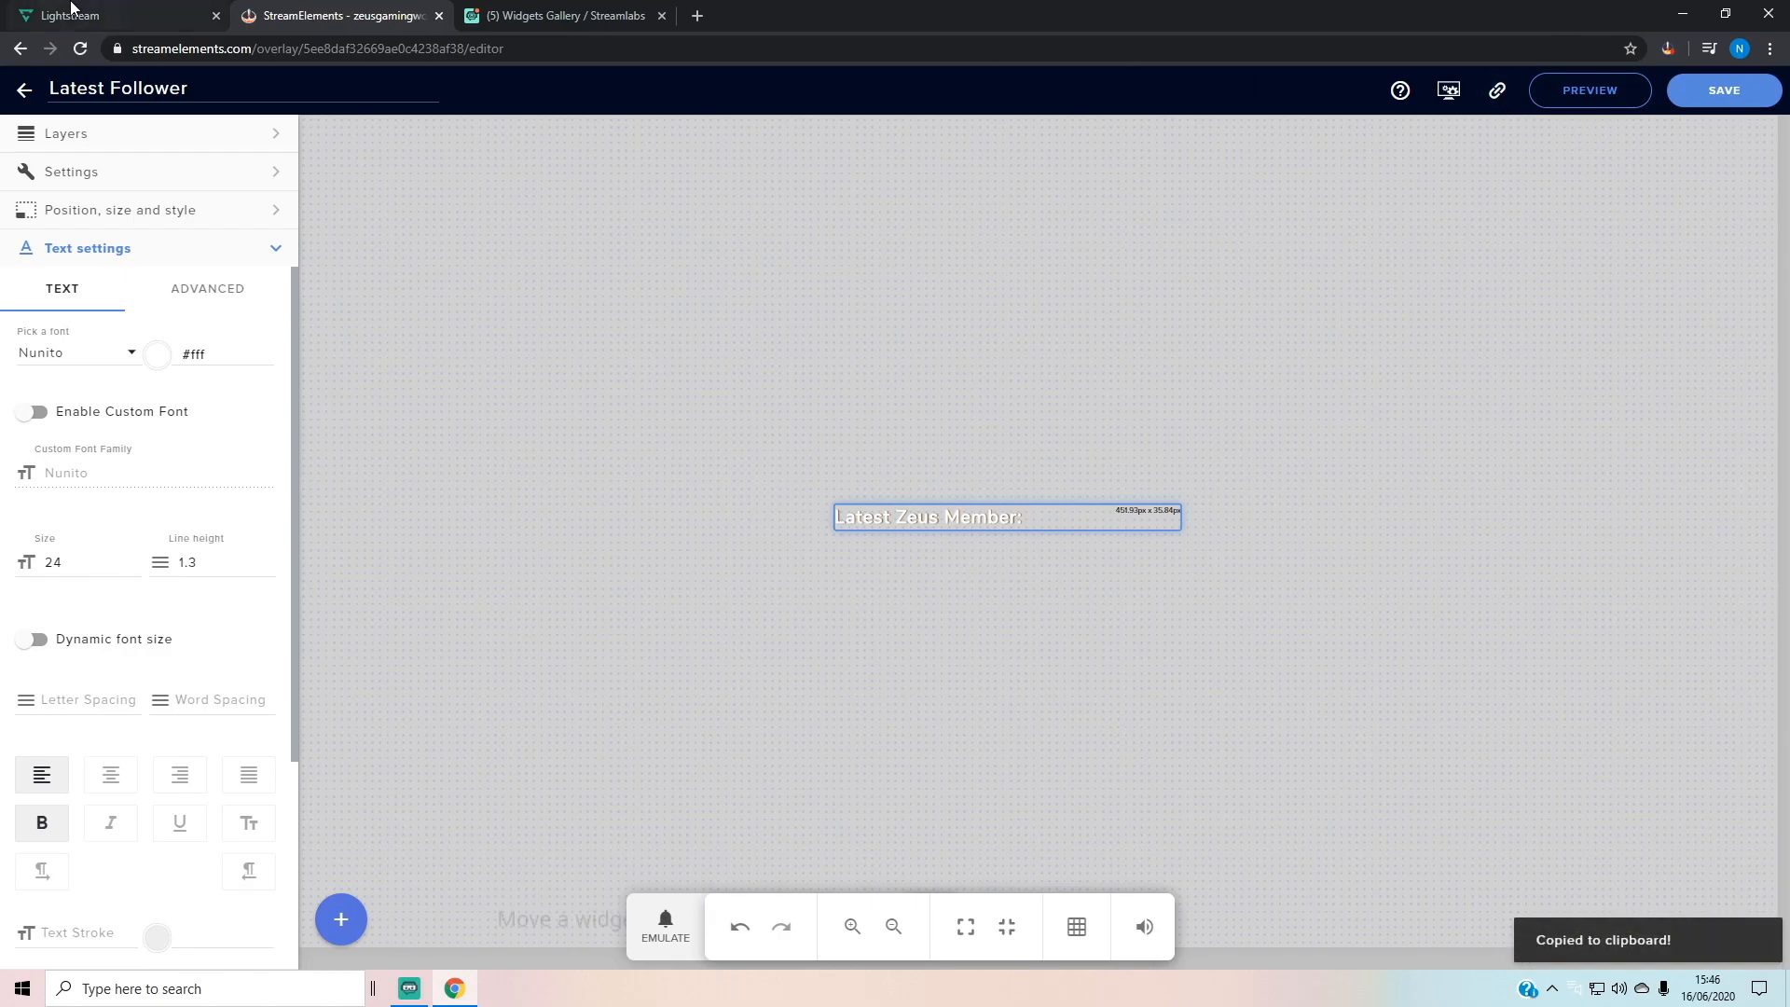
# Step: Switch to Lightstream and add a StreamElements third-party integration layer to the example scene, using the copied overlay URL
pyautogui.click(71, 15)
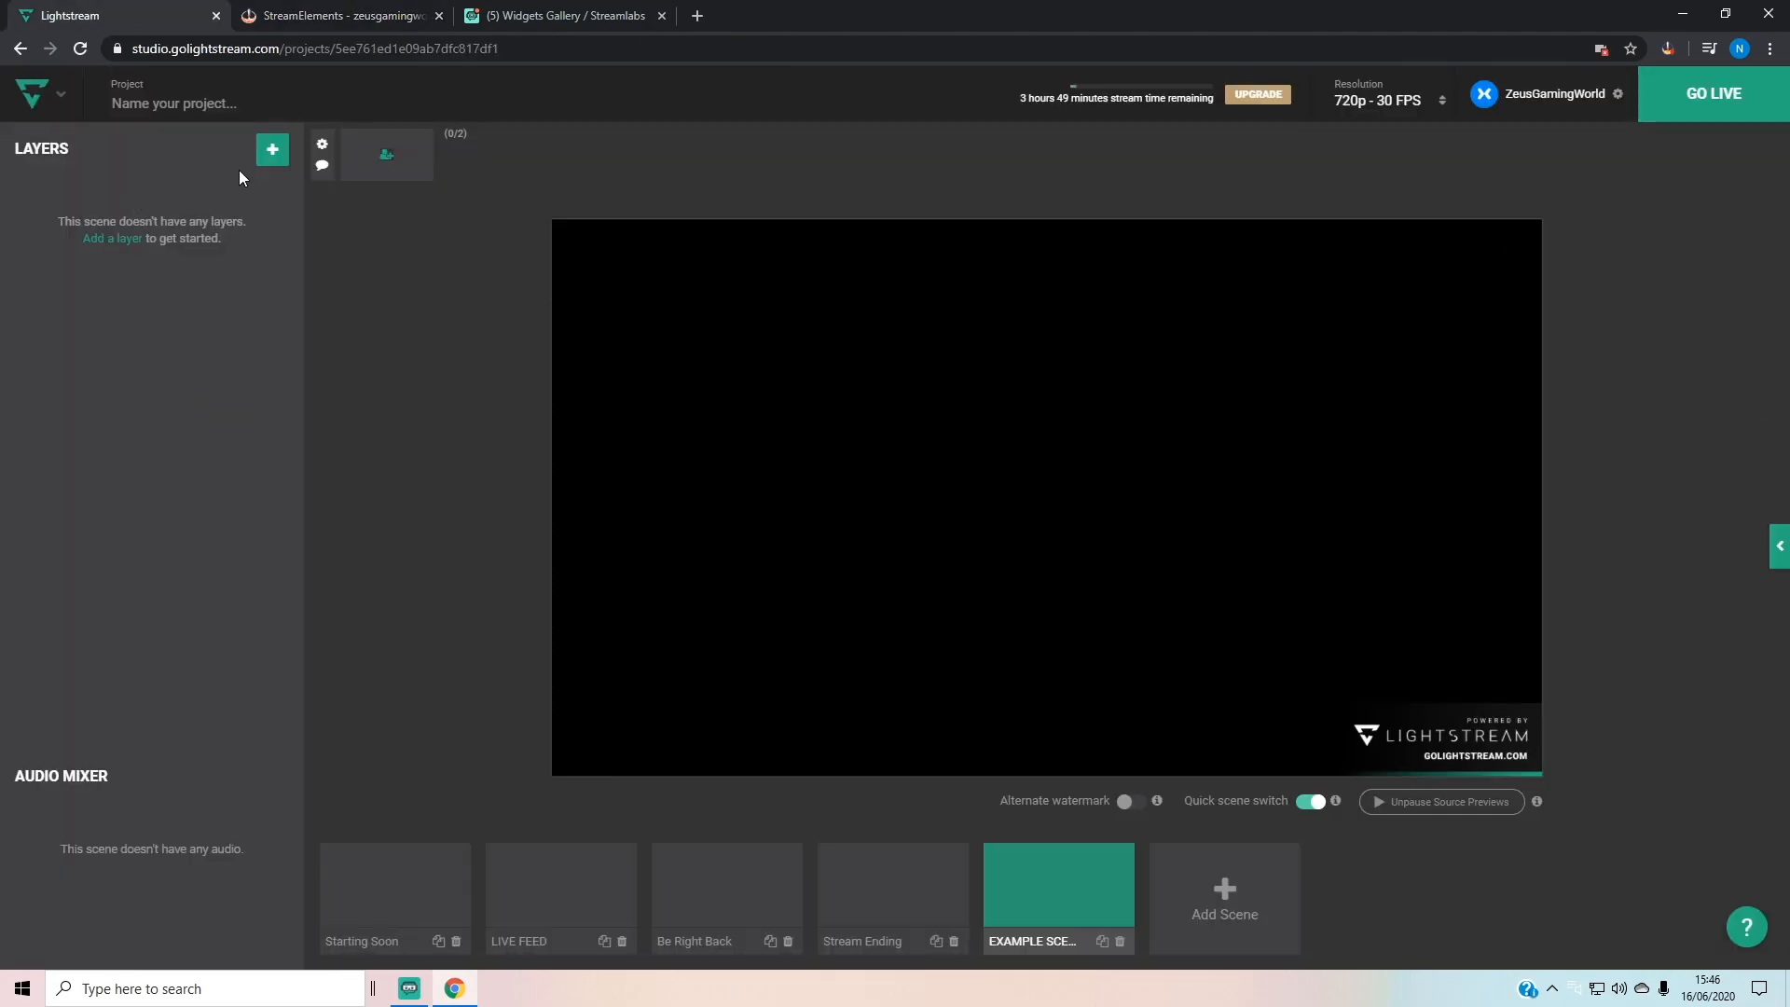
pyautogui.click(271, 154)
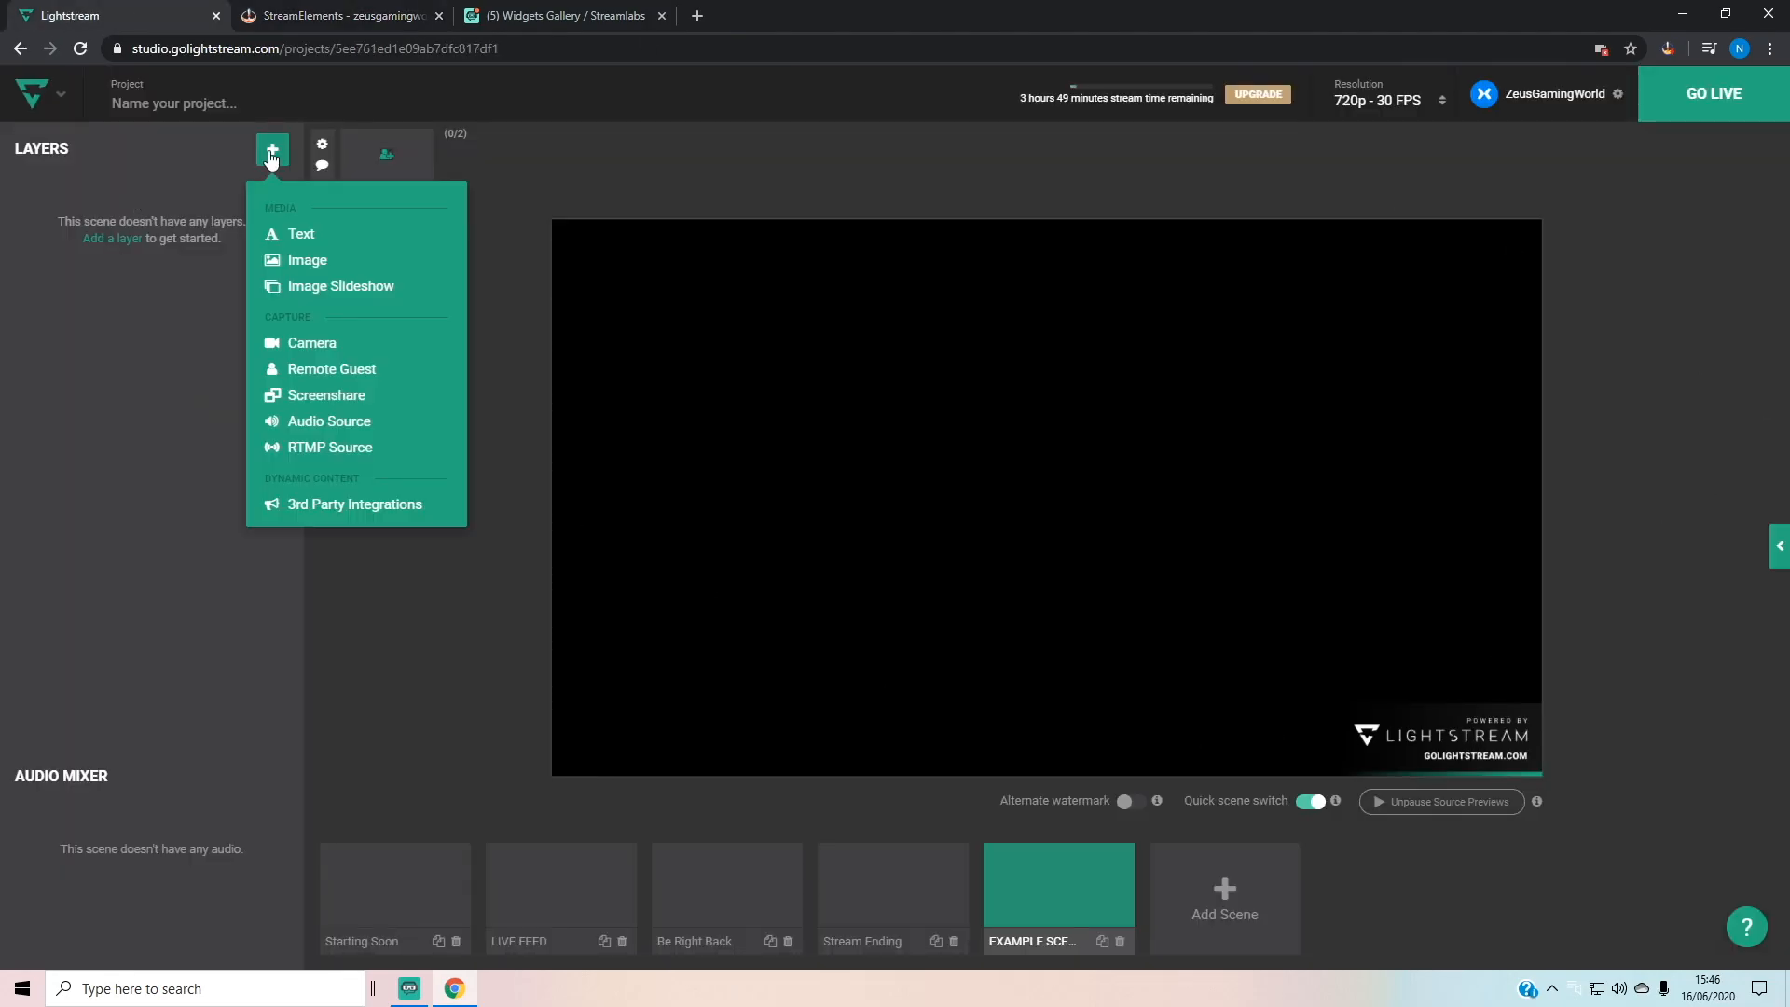
pyautogui.click(357, 514)
pyautogui.scroll(-2, 177, 326)
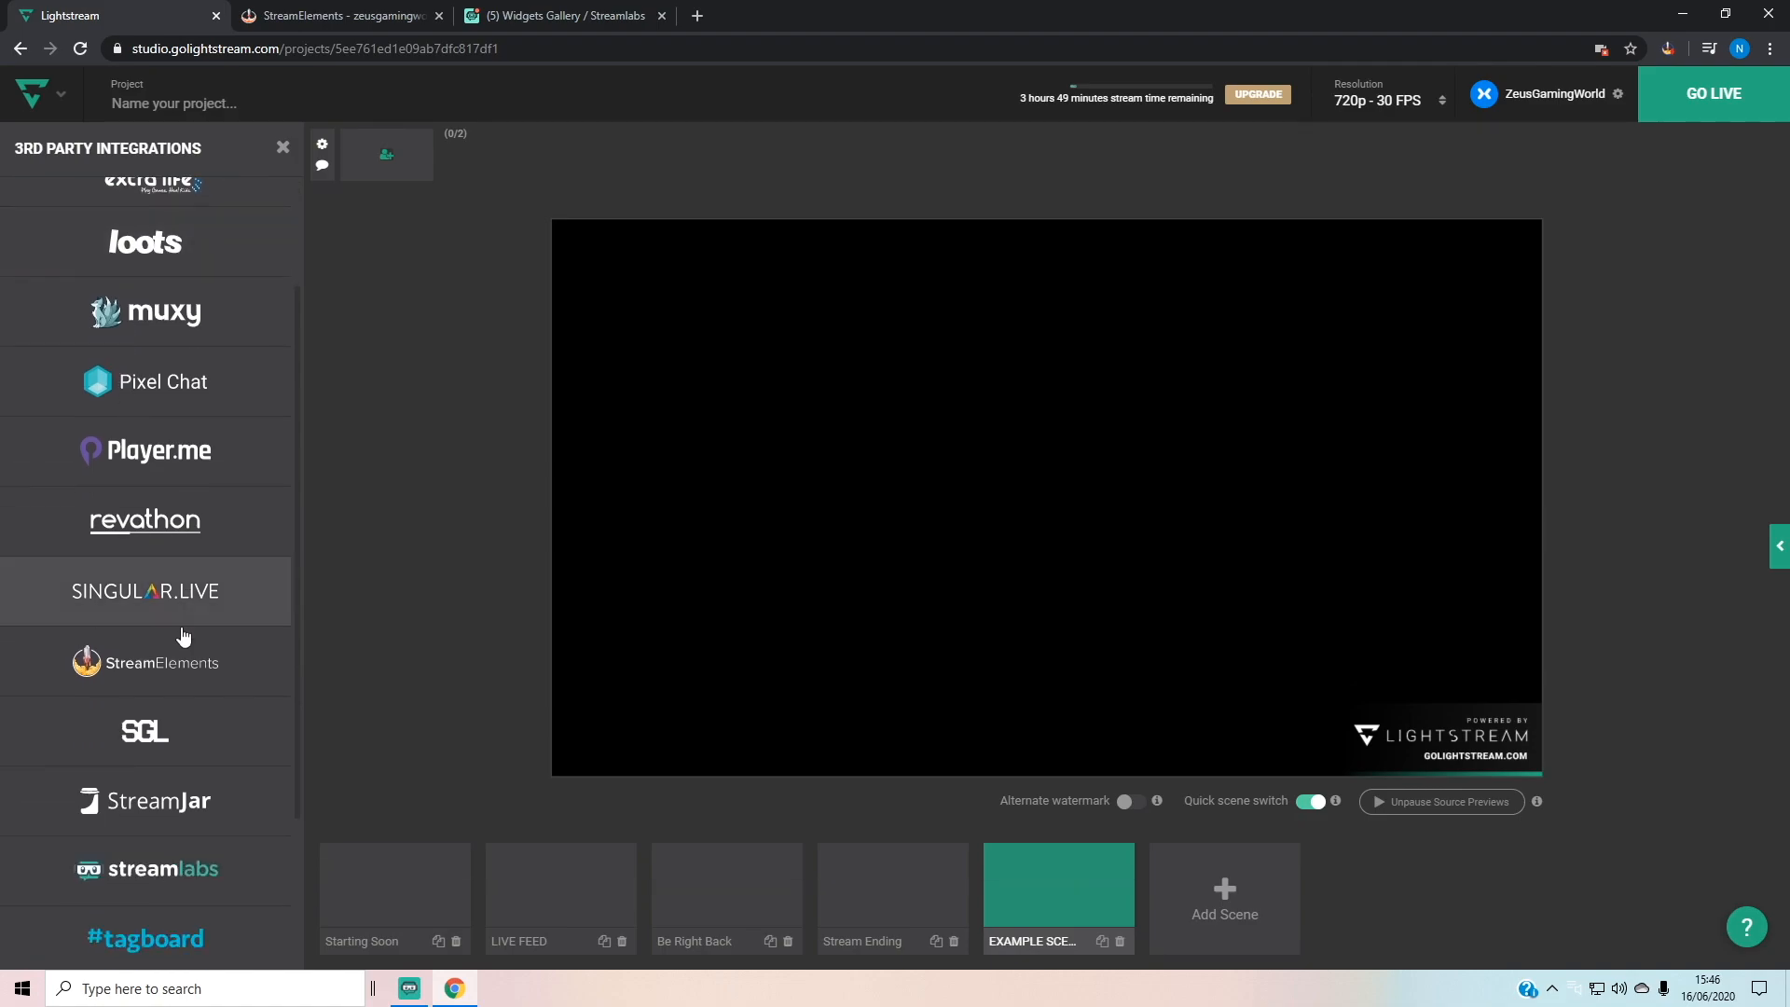
pyautogui.click(173, 664)
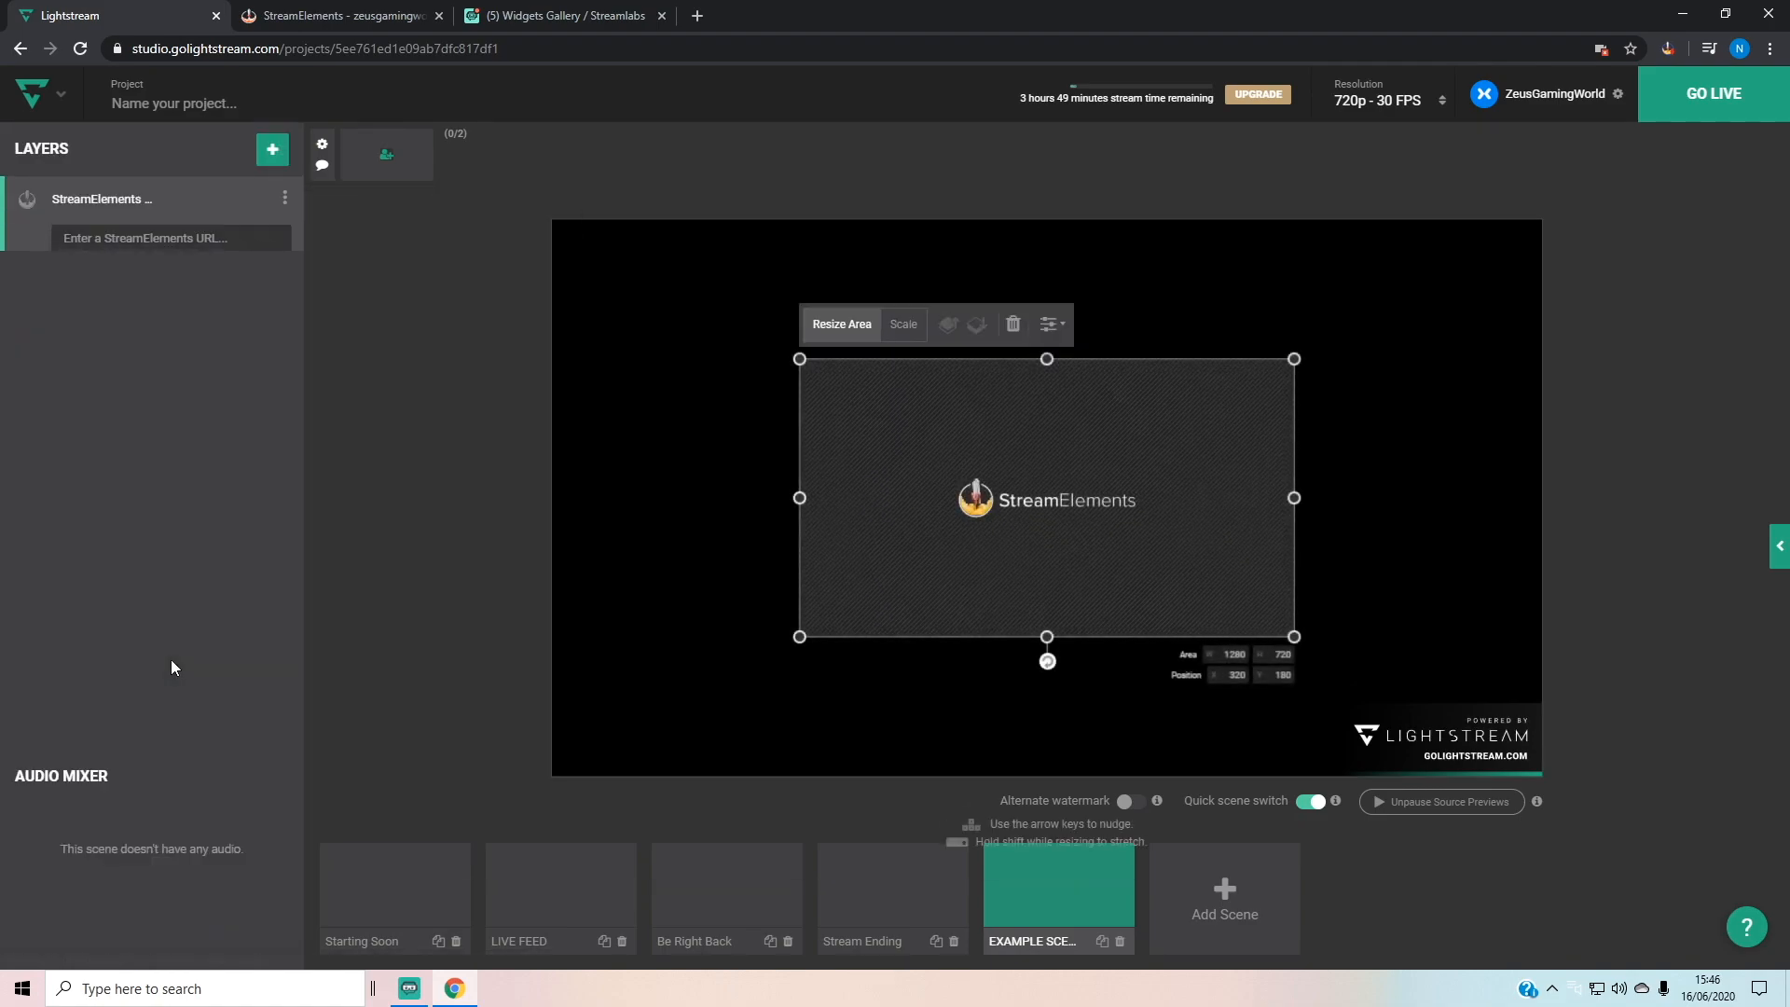
pyautogui.hotkey('ctrl', 'v')
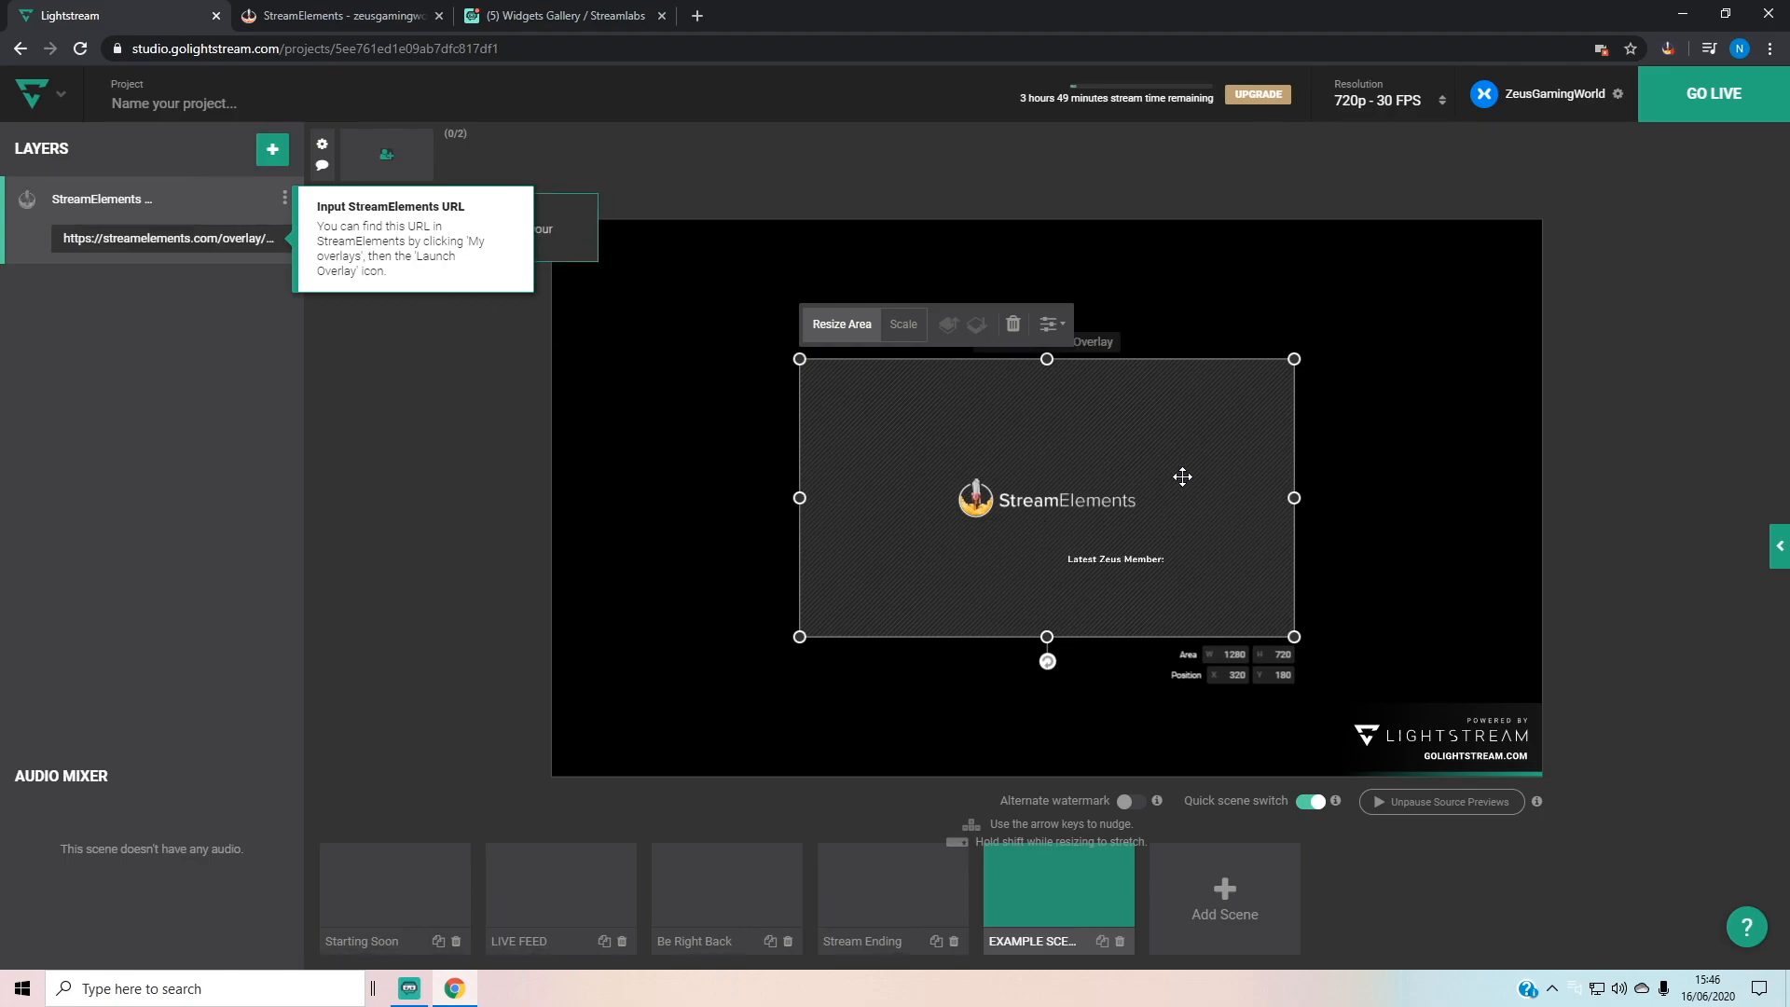
# Step: Shrink the StreamElements layer, position it at about X -318, Y 436 so the label sits in the scene's lower-left corner, and extend its right edge
pyautogui.moveTo(800, 359); pyautogui.dragTo(909, 416)
pyautogui.moveTo(1051, 459); pyautogui.dragTo(490, 613)
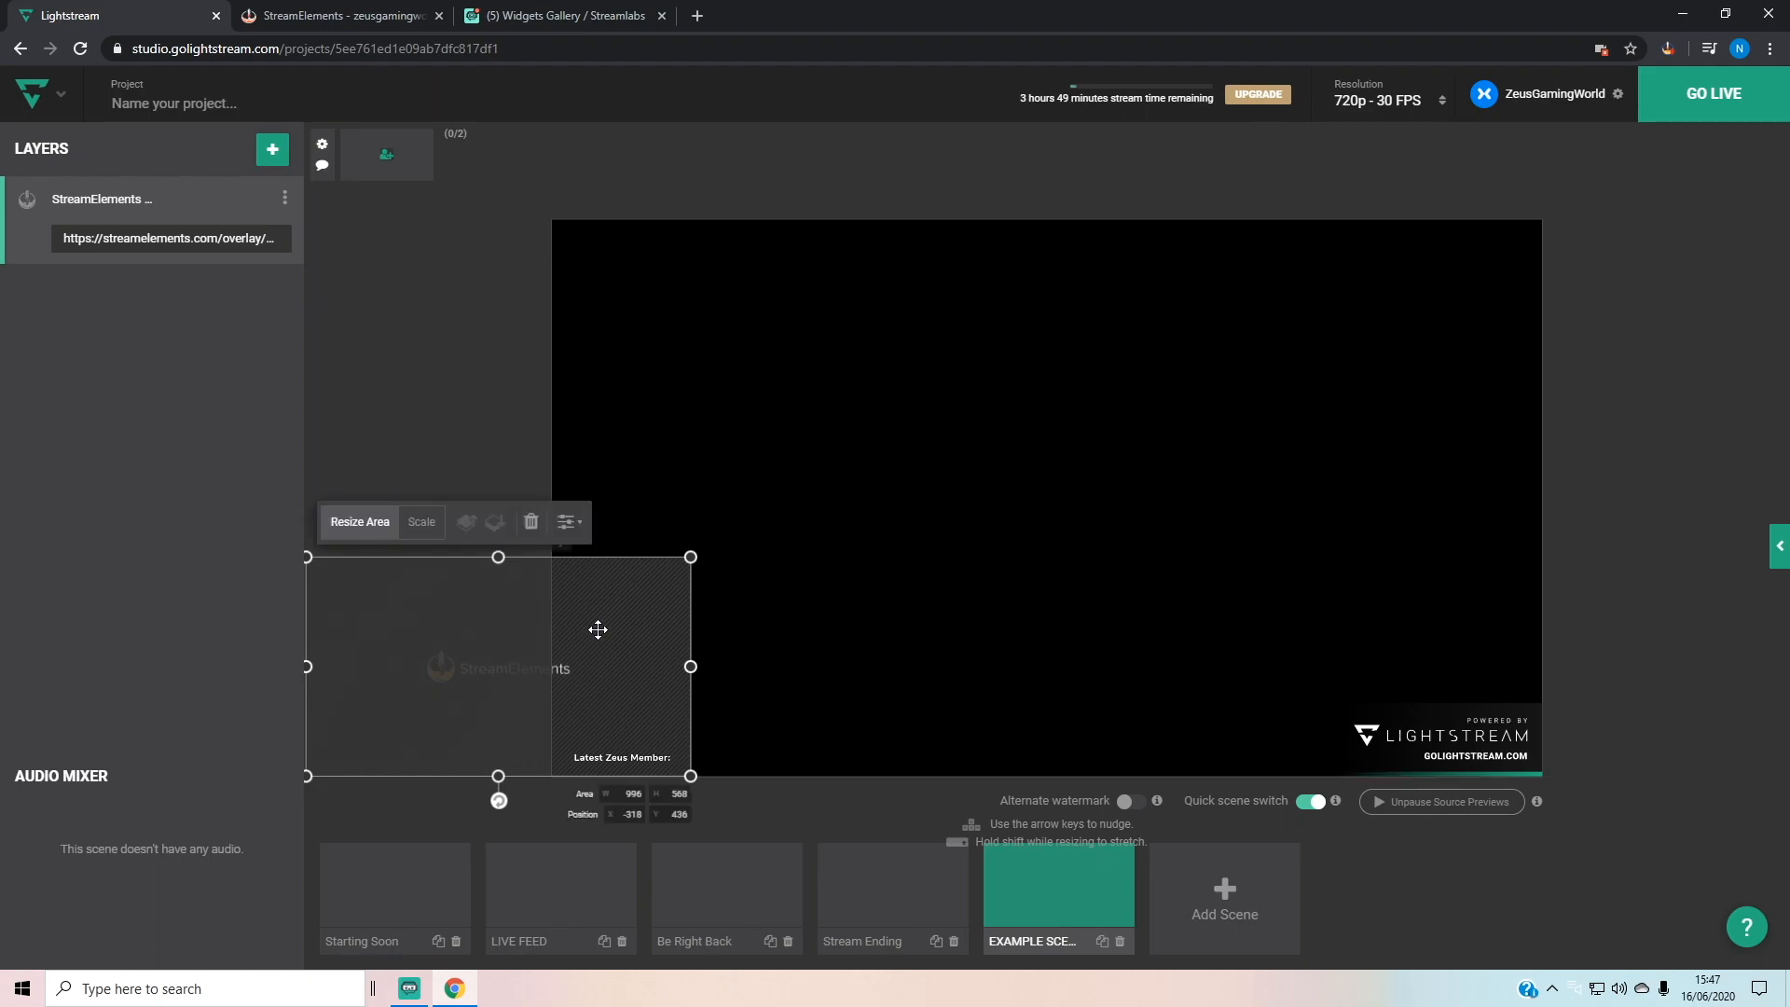
pyautogui.moveTo(691, 667)
pyautogui.mouseDown()
pyautogui.moveTo(760, 665)
pyautogui.moveTo(675, 668)
pyautogui.mouseUp()
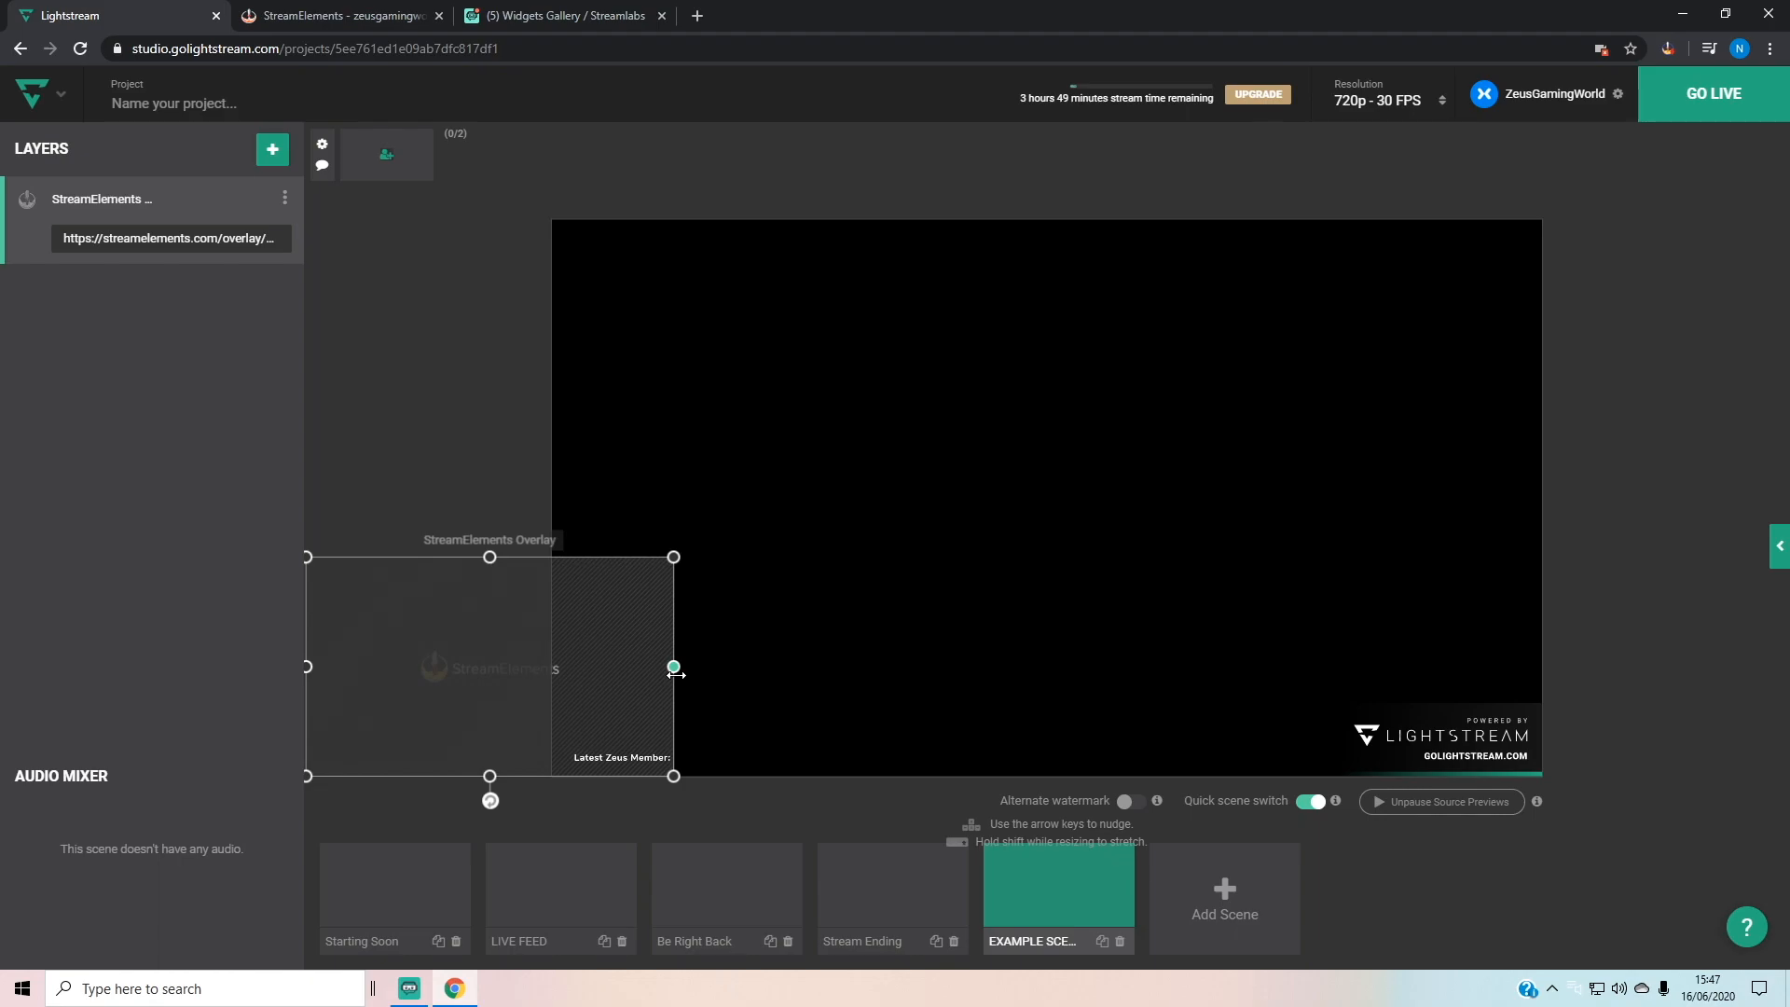
pyautogui.moveTo(675, 670); pyautogui.dragTo(795, 666)
pyautogui.click(786, 361)
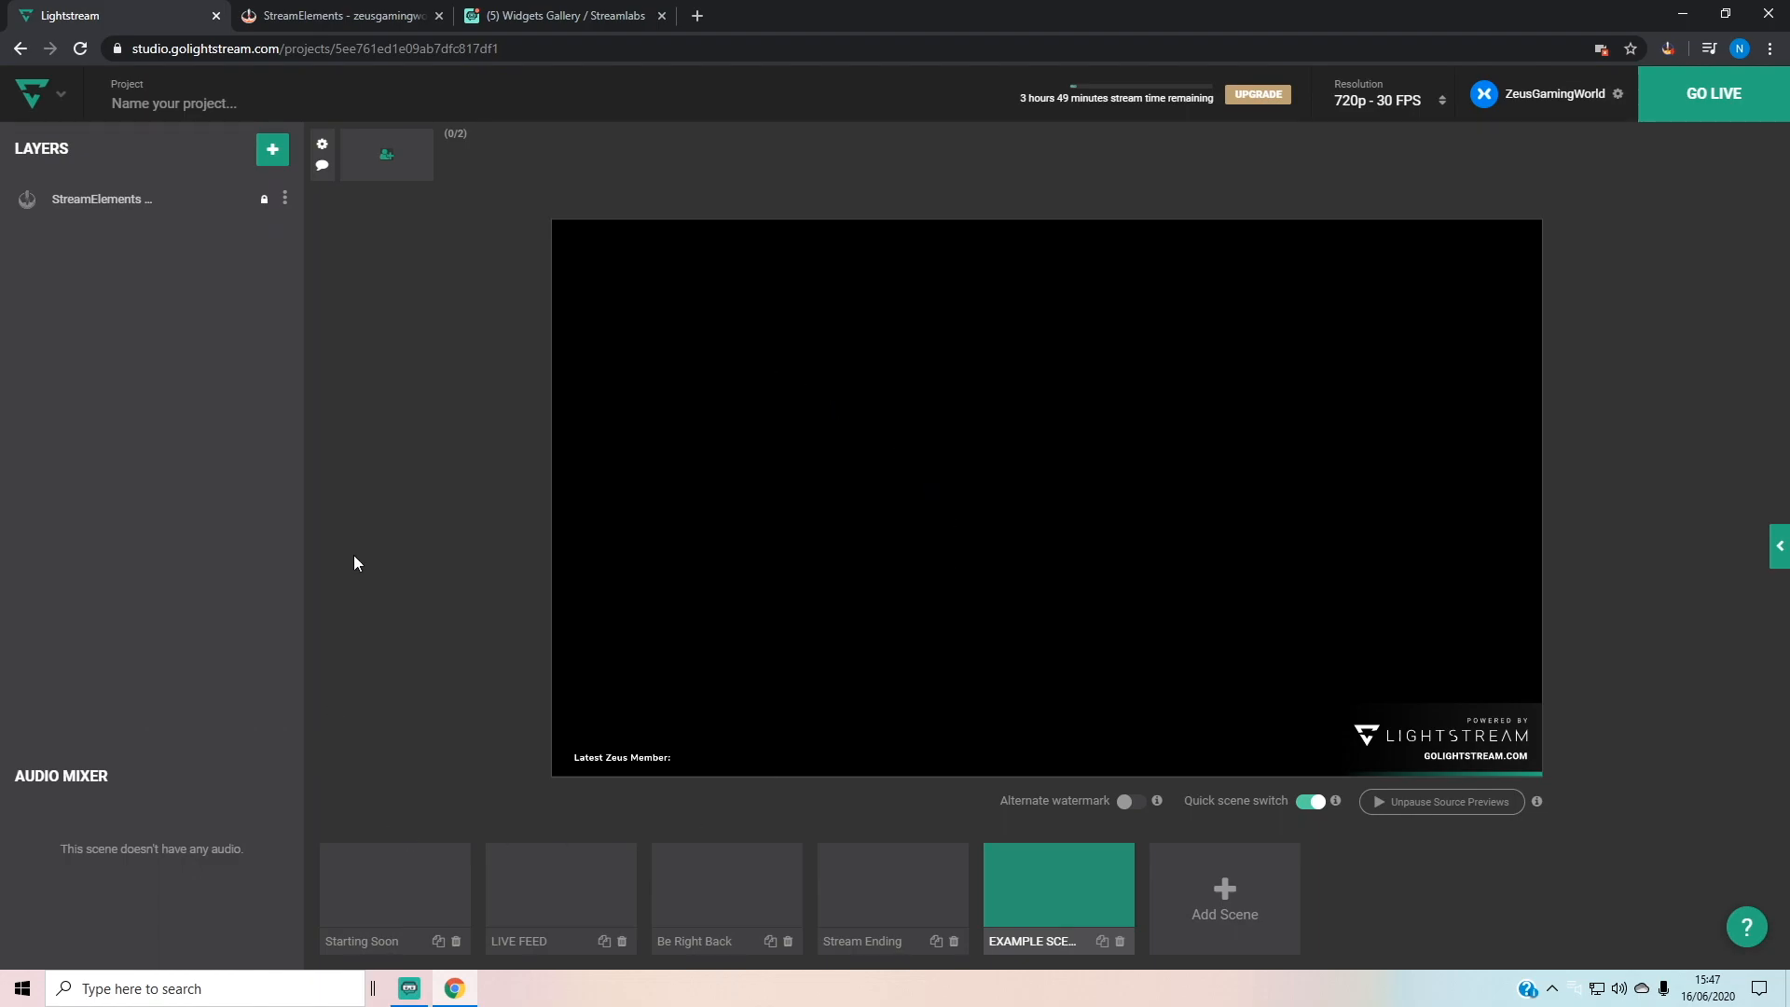
# Step: Switch to StreamElements and look through the available label widgets, including the Embers, Other and latest Subscribers options
pyautogui.click(391, 13)
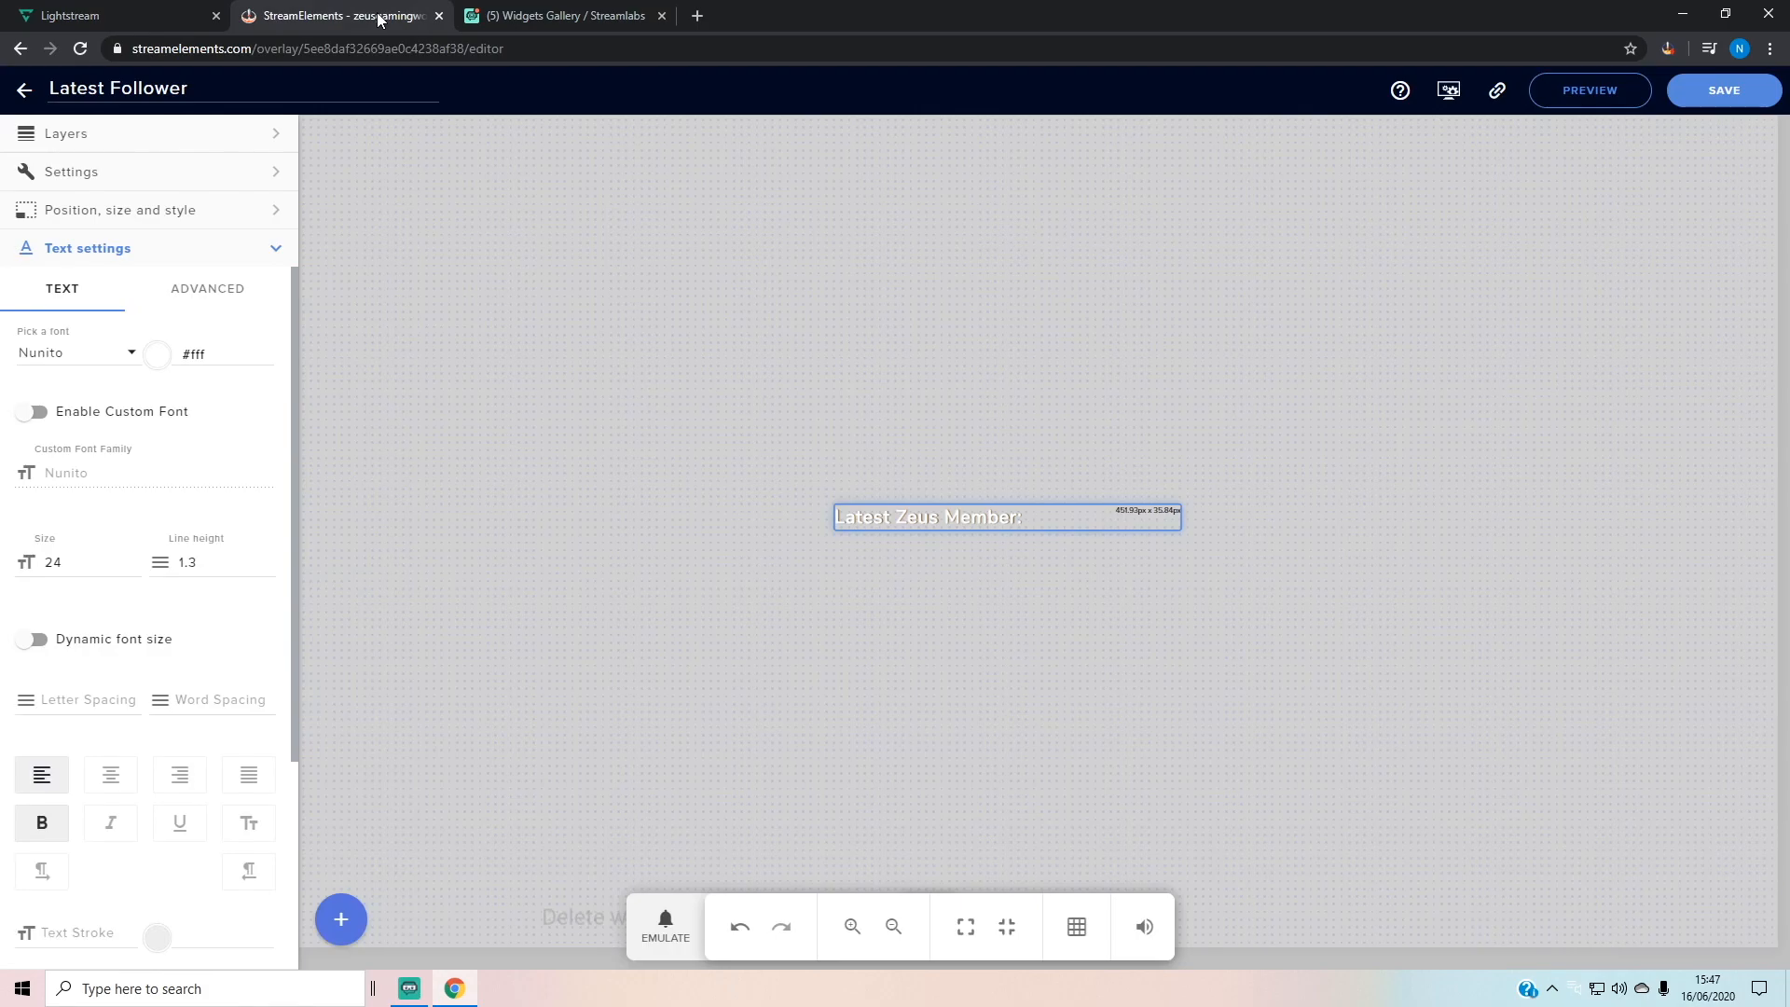
pyautogui.click(24, 90)
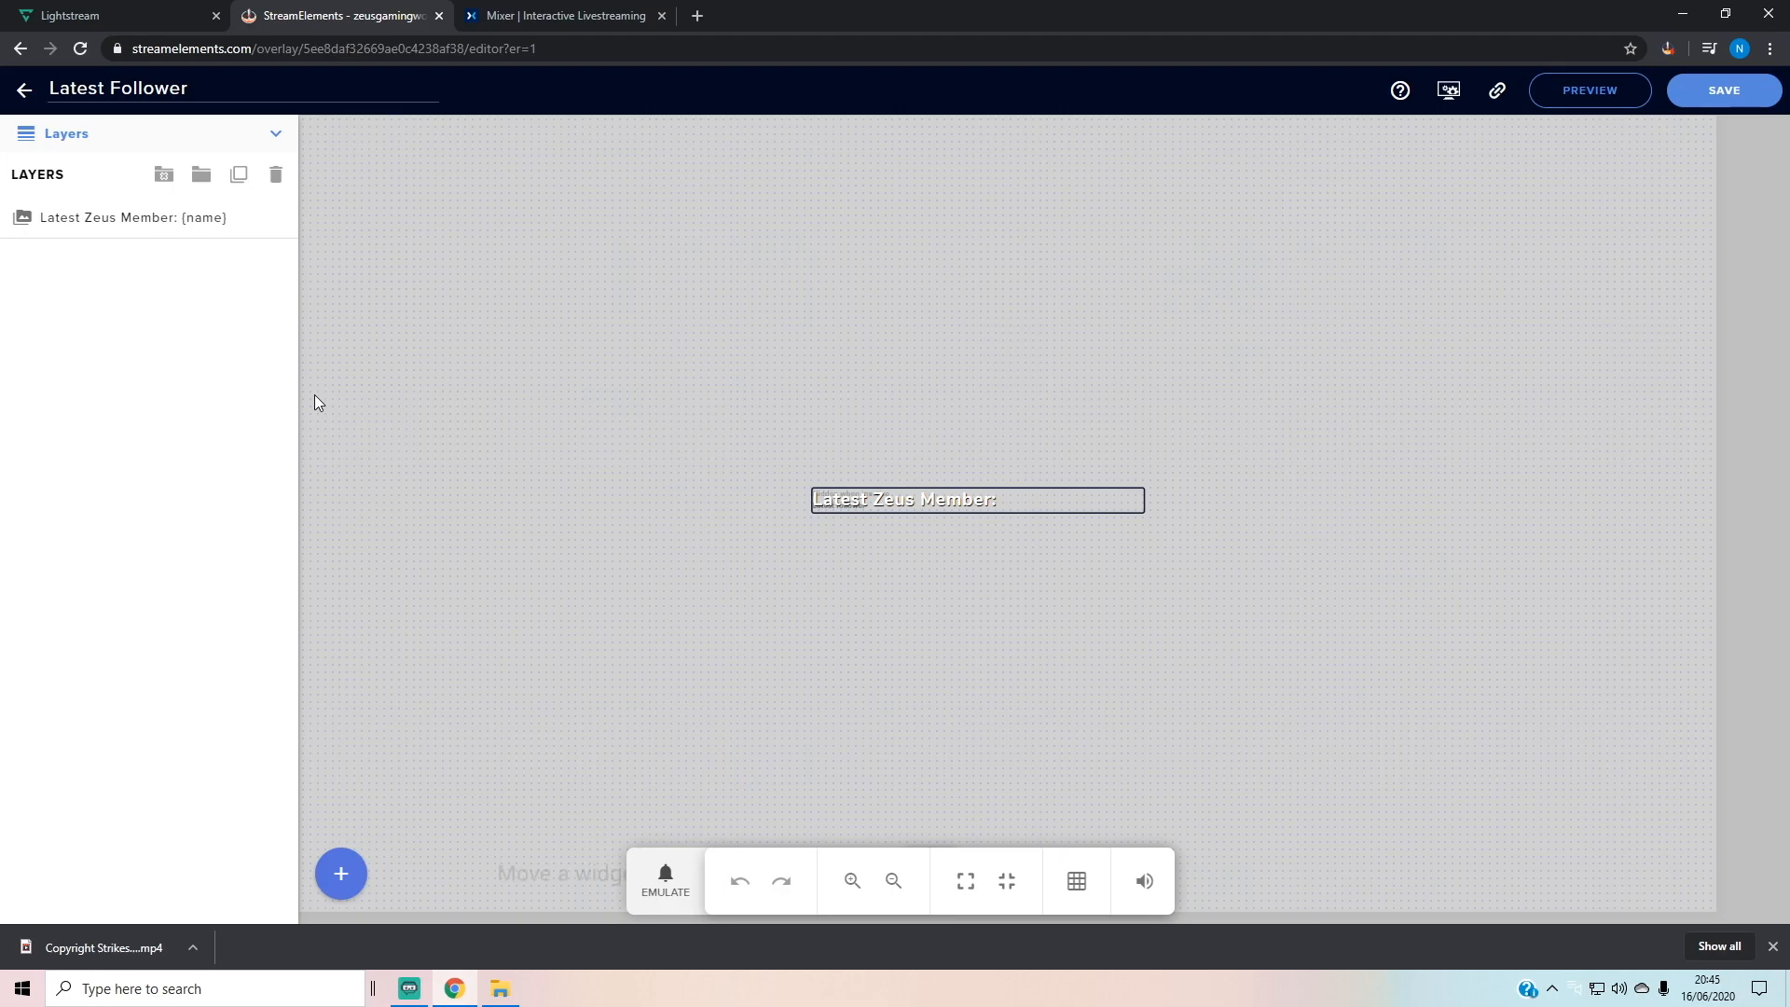
pyautogui.click(341, 874)
pyautogui.moveTo(463, 616)
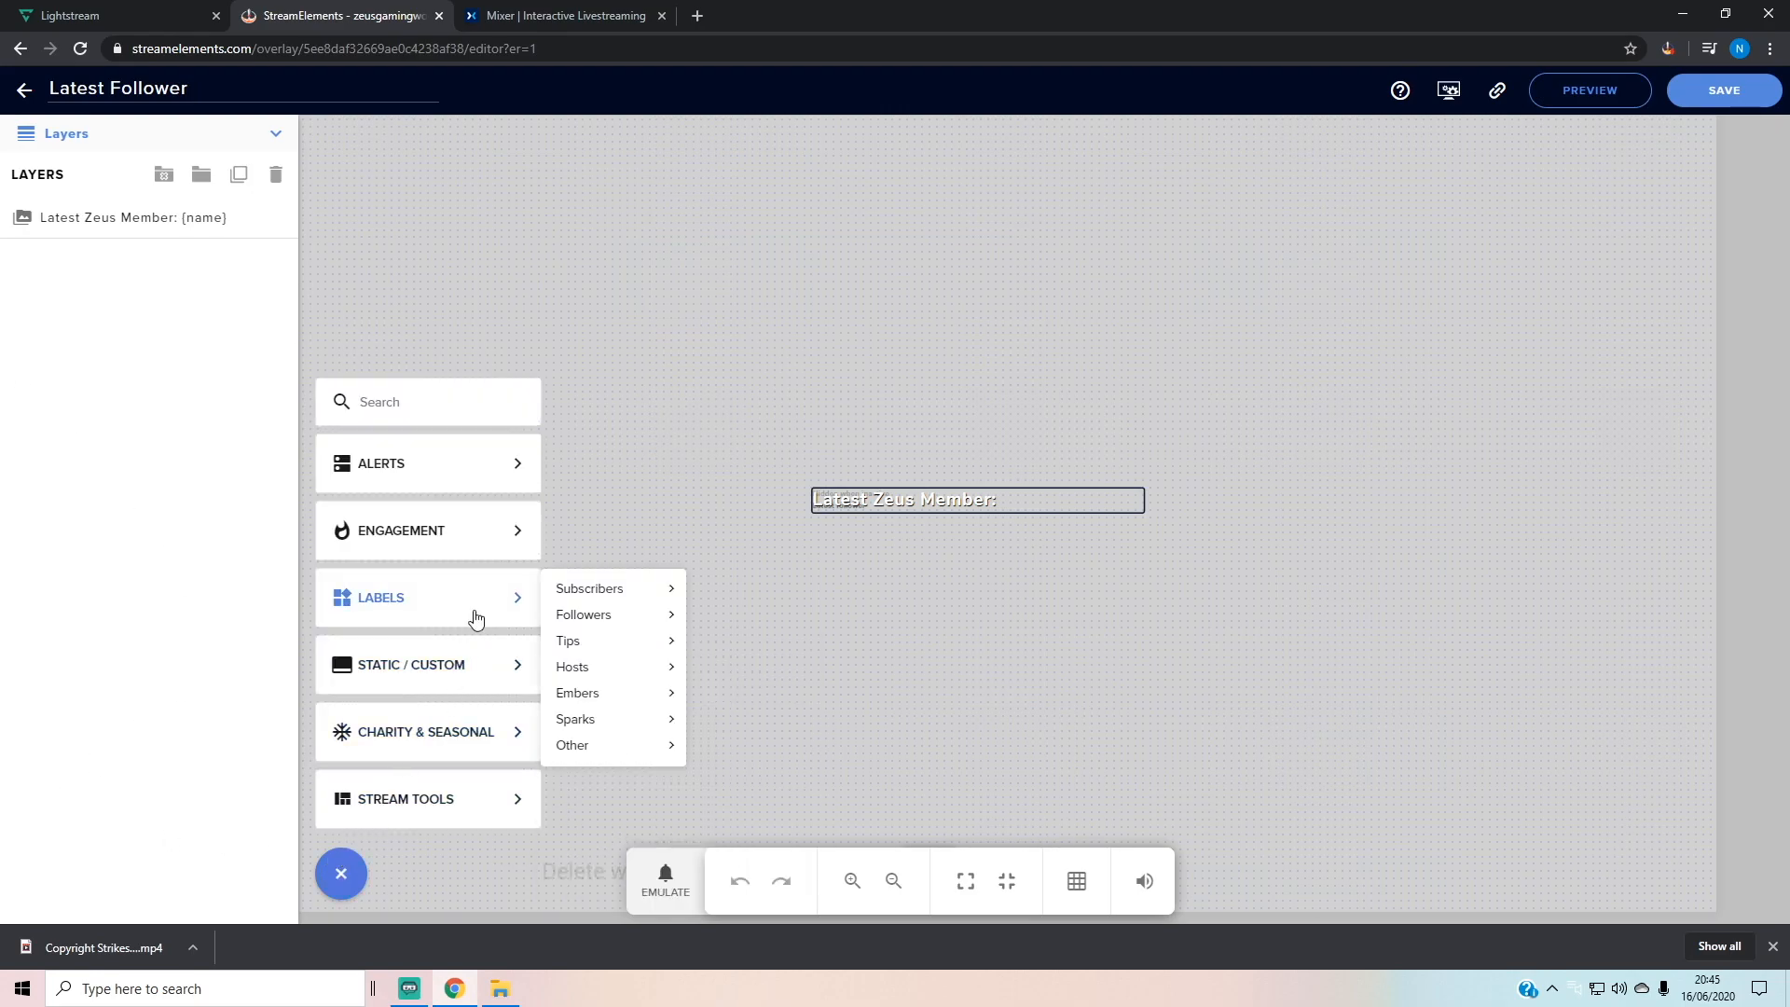
pyautogui.moveTo(632, 621)
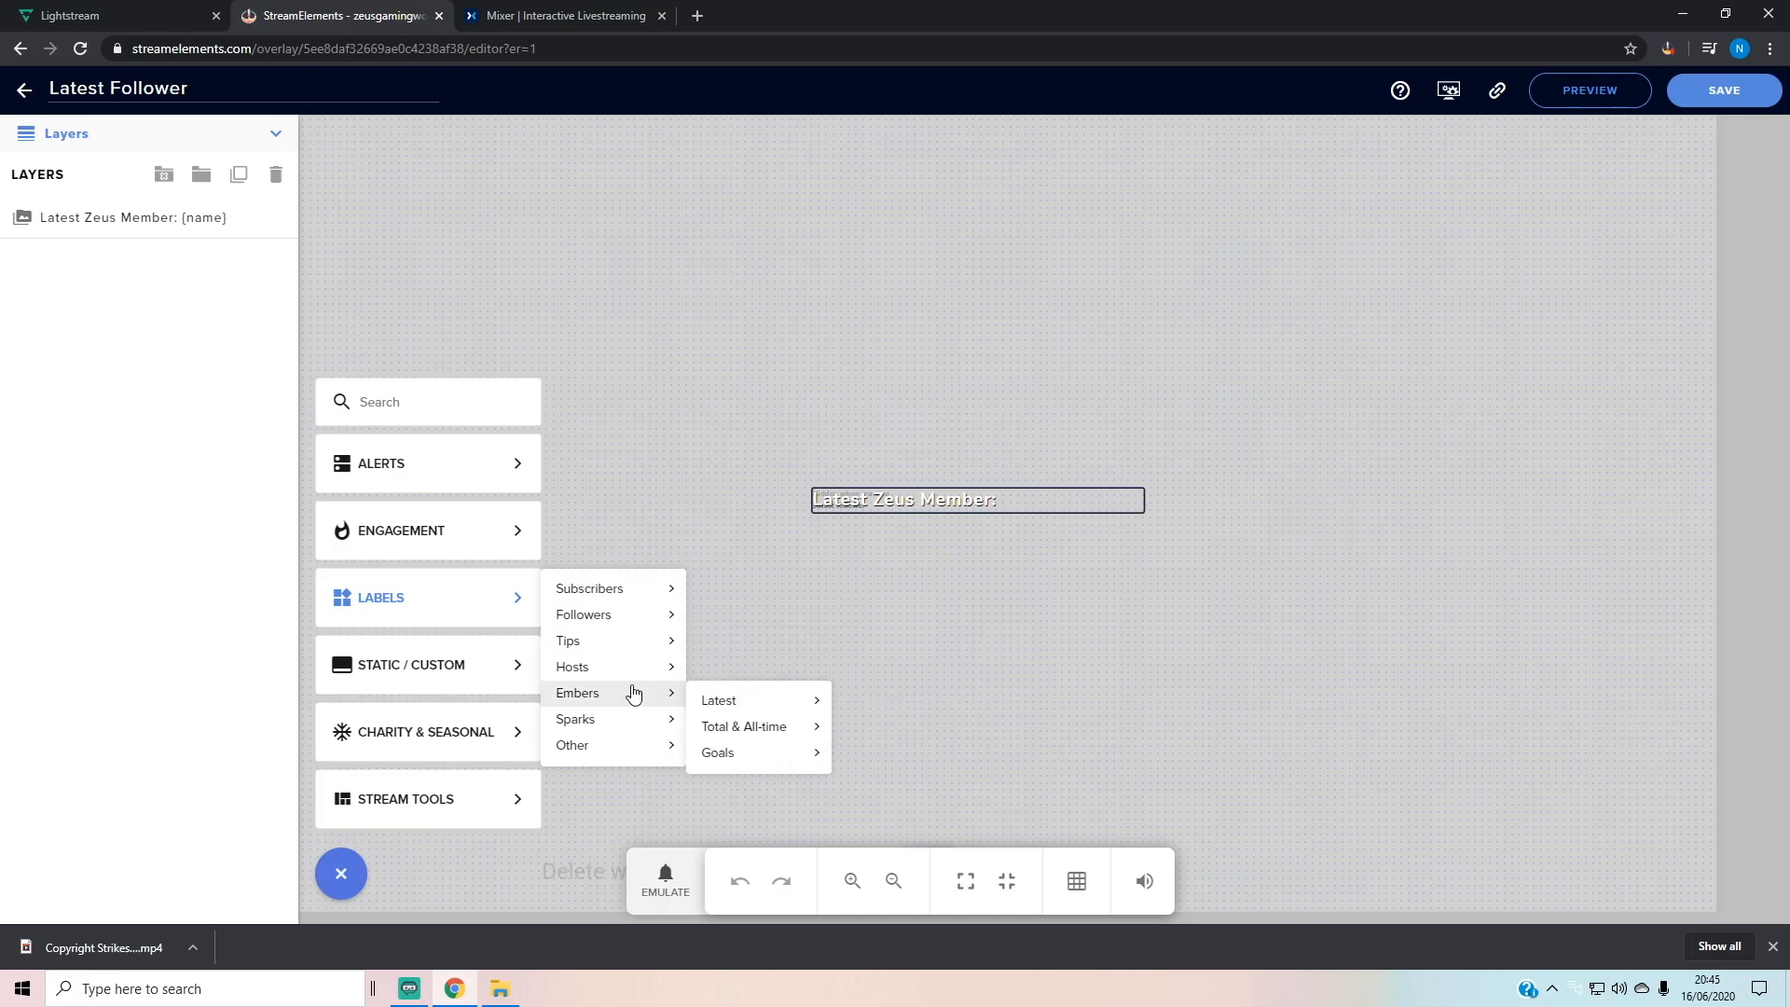
pyautogui.moveTo(663, 697)
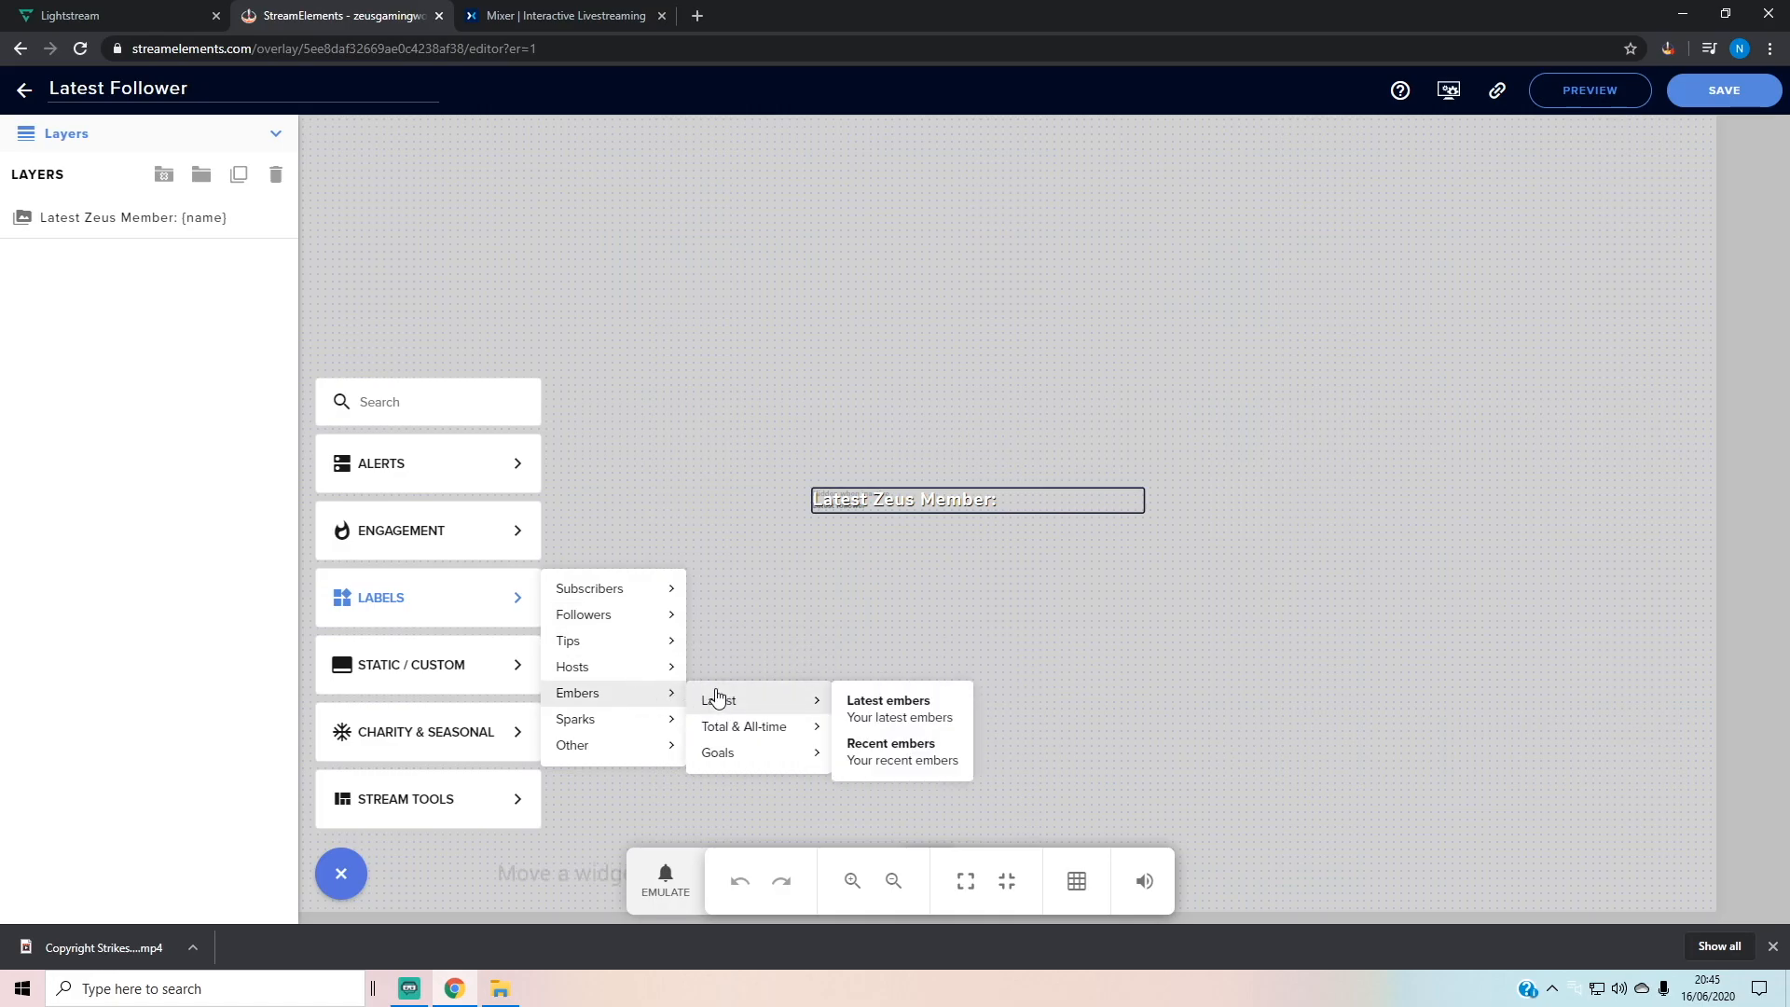
pyautogui.moveTo(623, 720)
pyautogui.moveTo(781, 724)
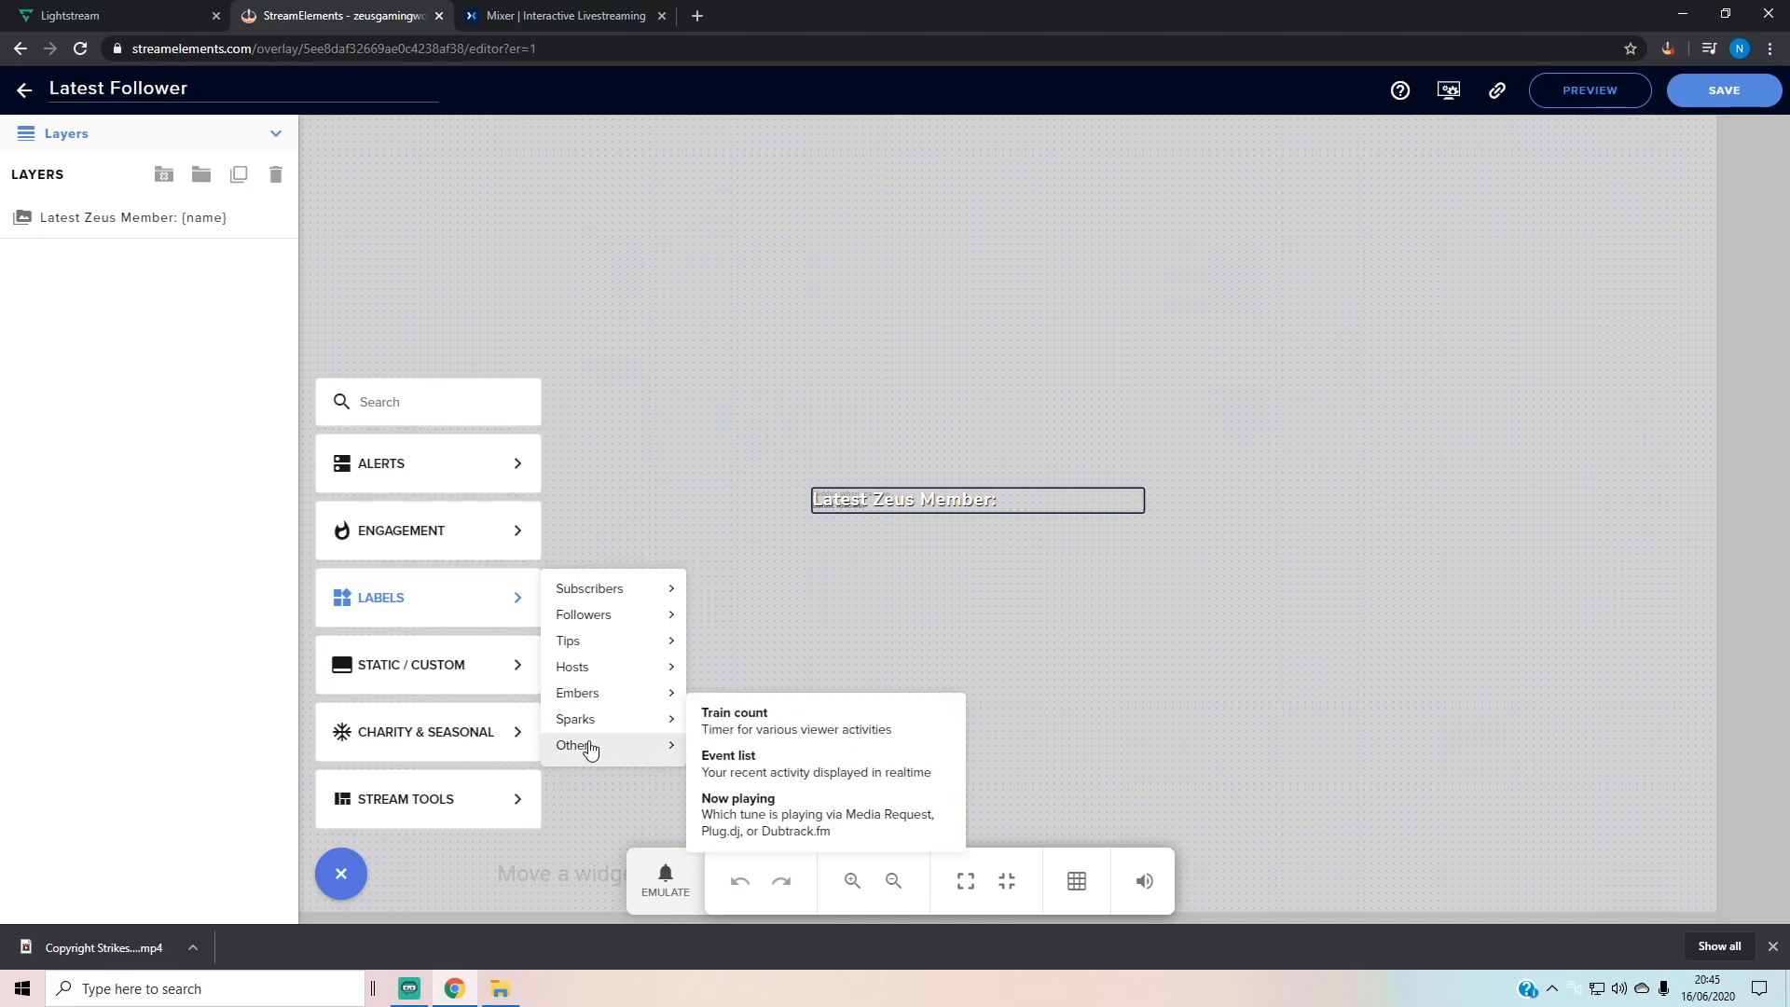
pyautogui.moveTo(637, 600)
pyautogui.moveTo(729, 596)
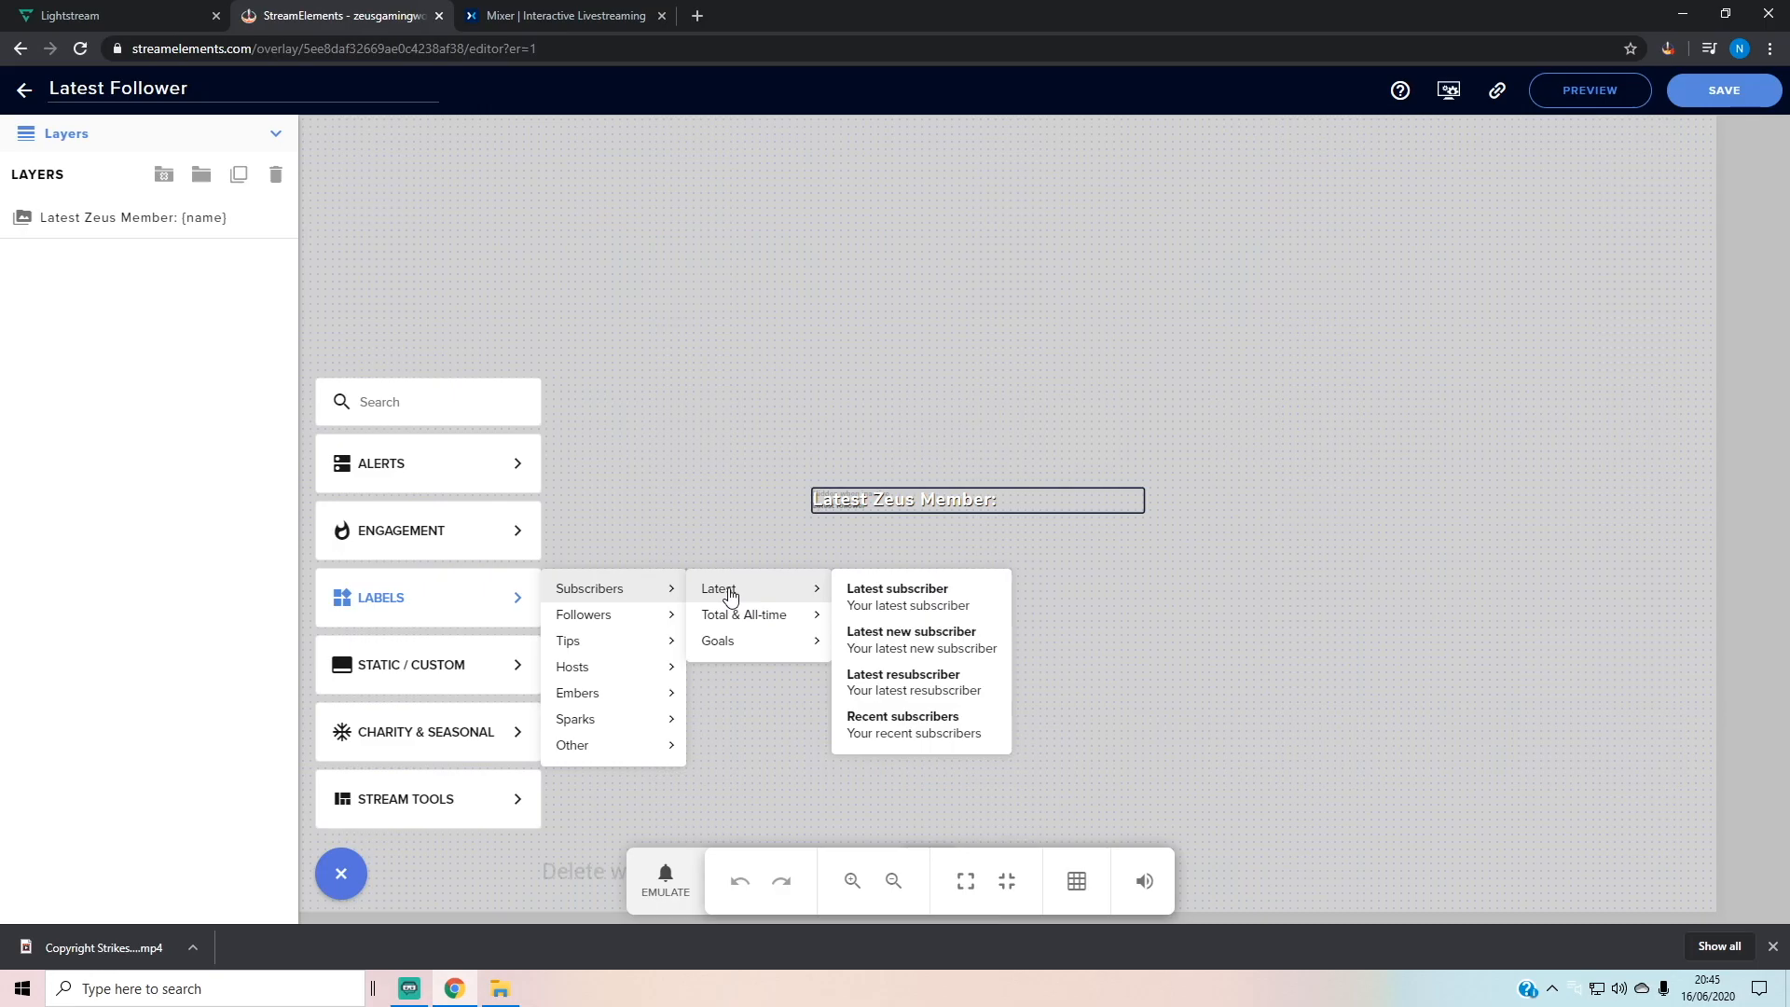
pyautogui.click(563, 376)
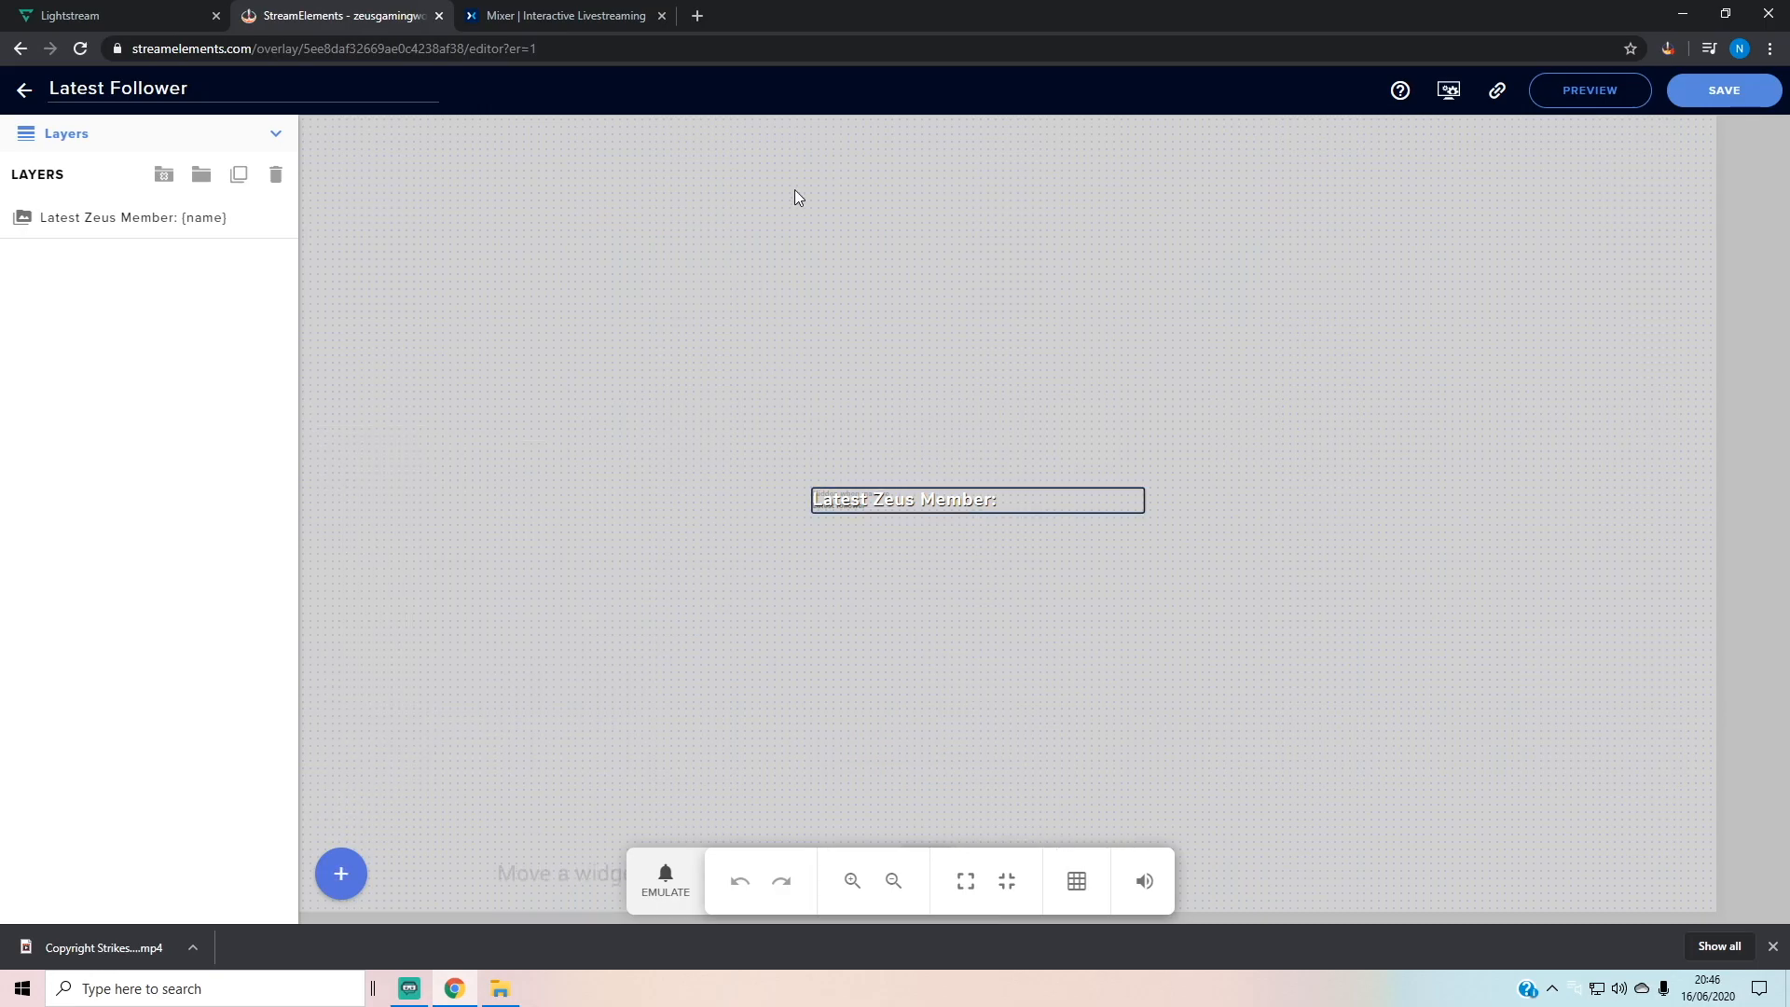
# Step: Check the Lightstream scene, return to StreamElements and emulate several follower events on the Latest Follower overlay
pyautogui.click(138, 20)
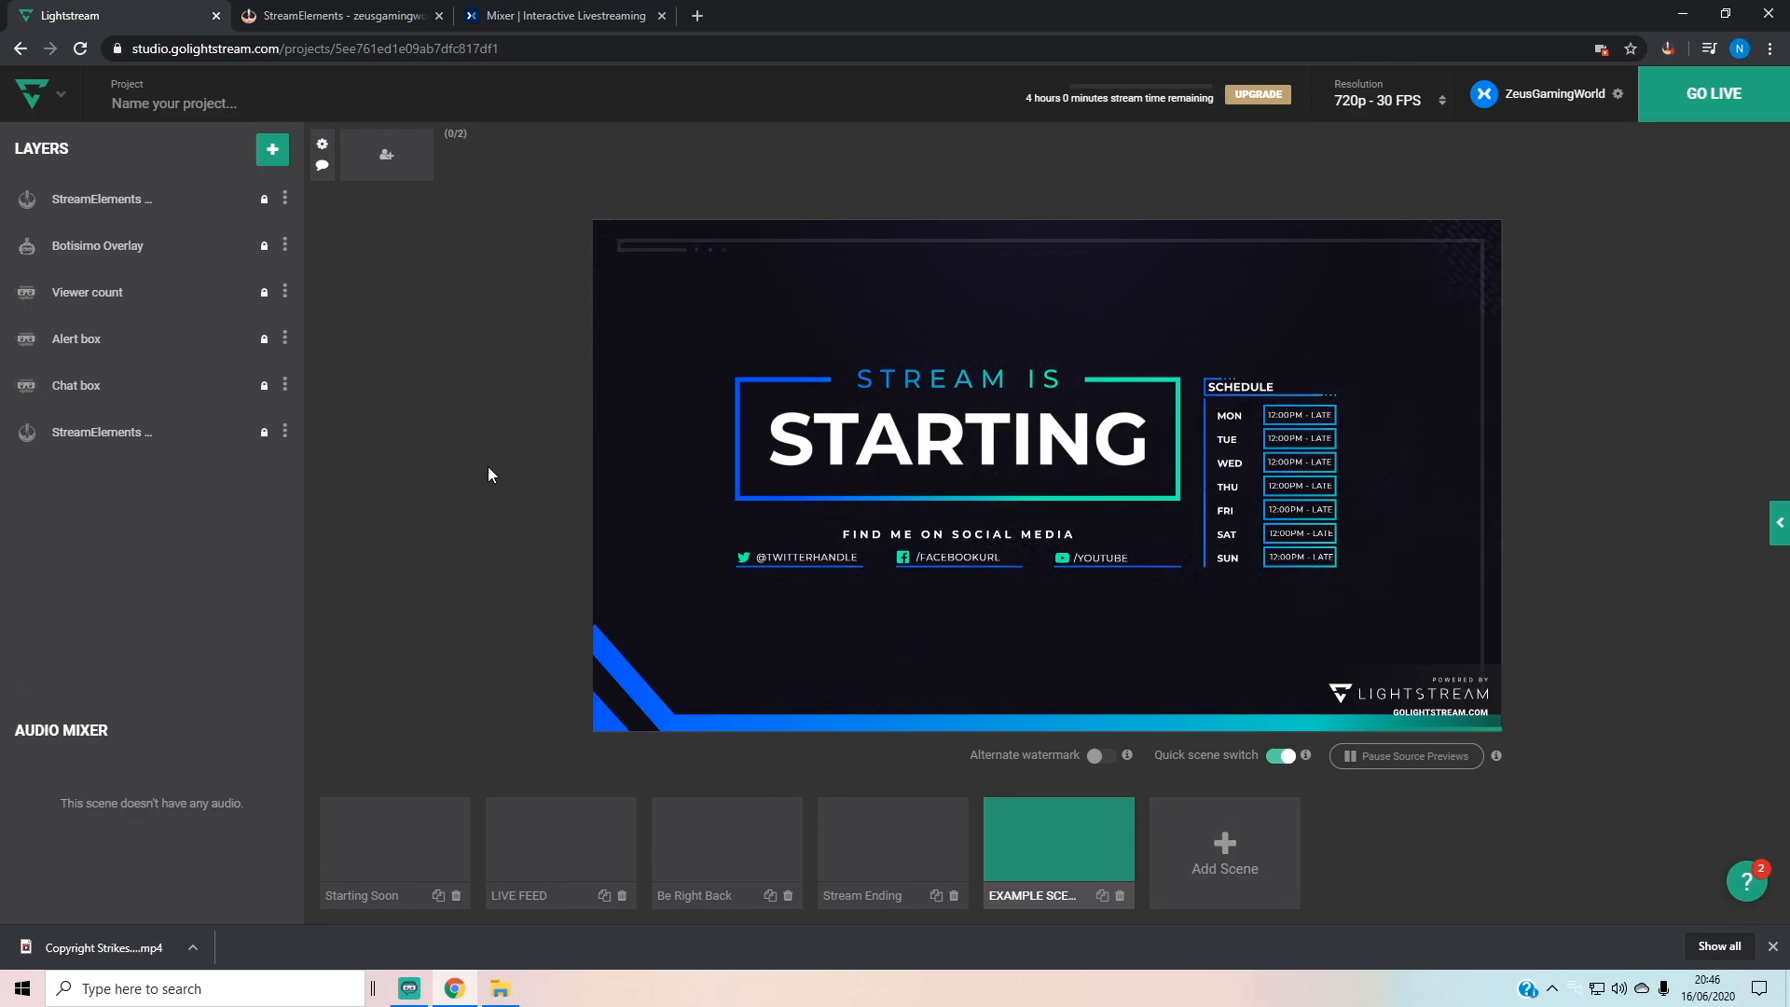
pyautogui.click(340, 16)
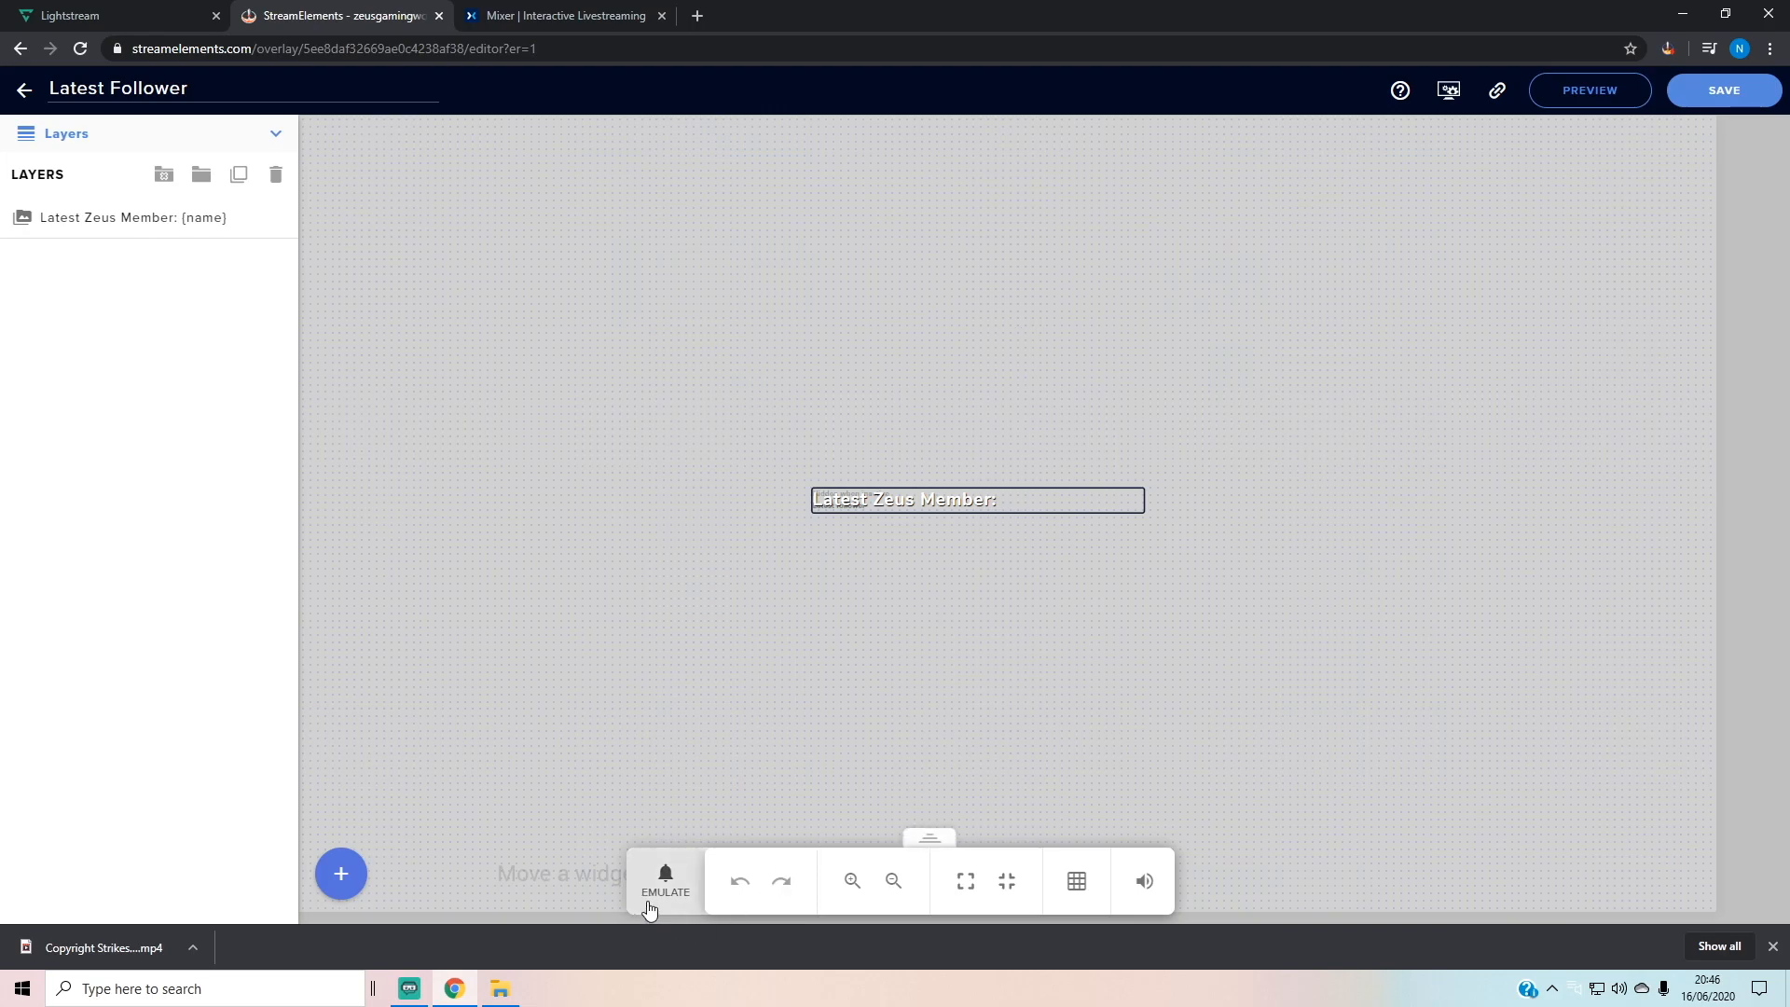
pyautogui.click(645, 907)
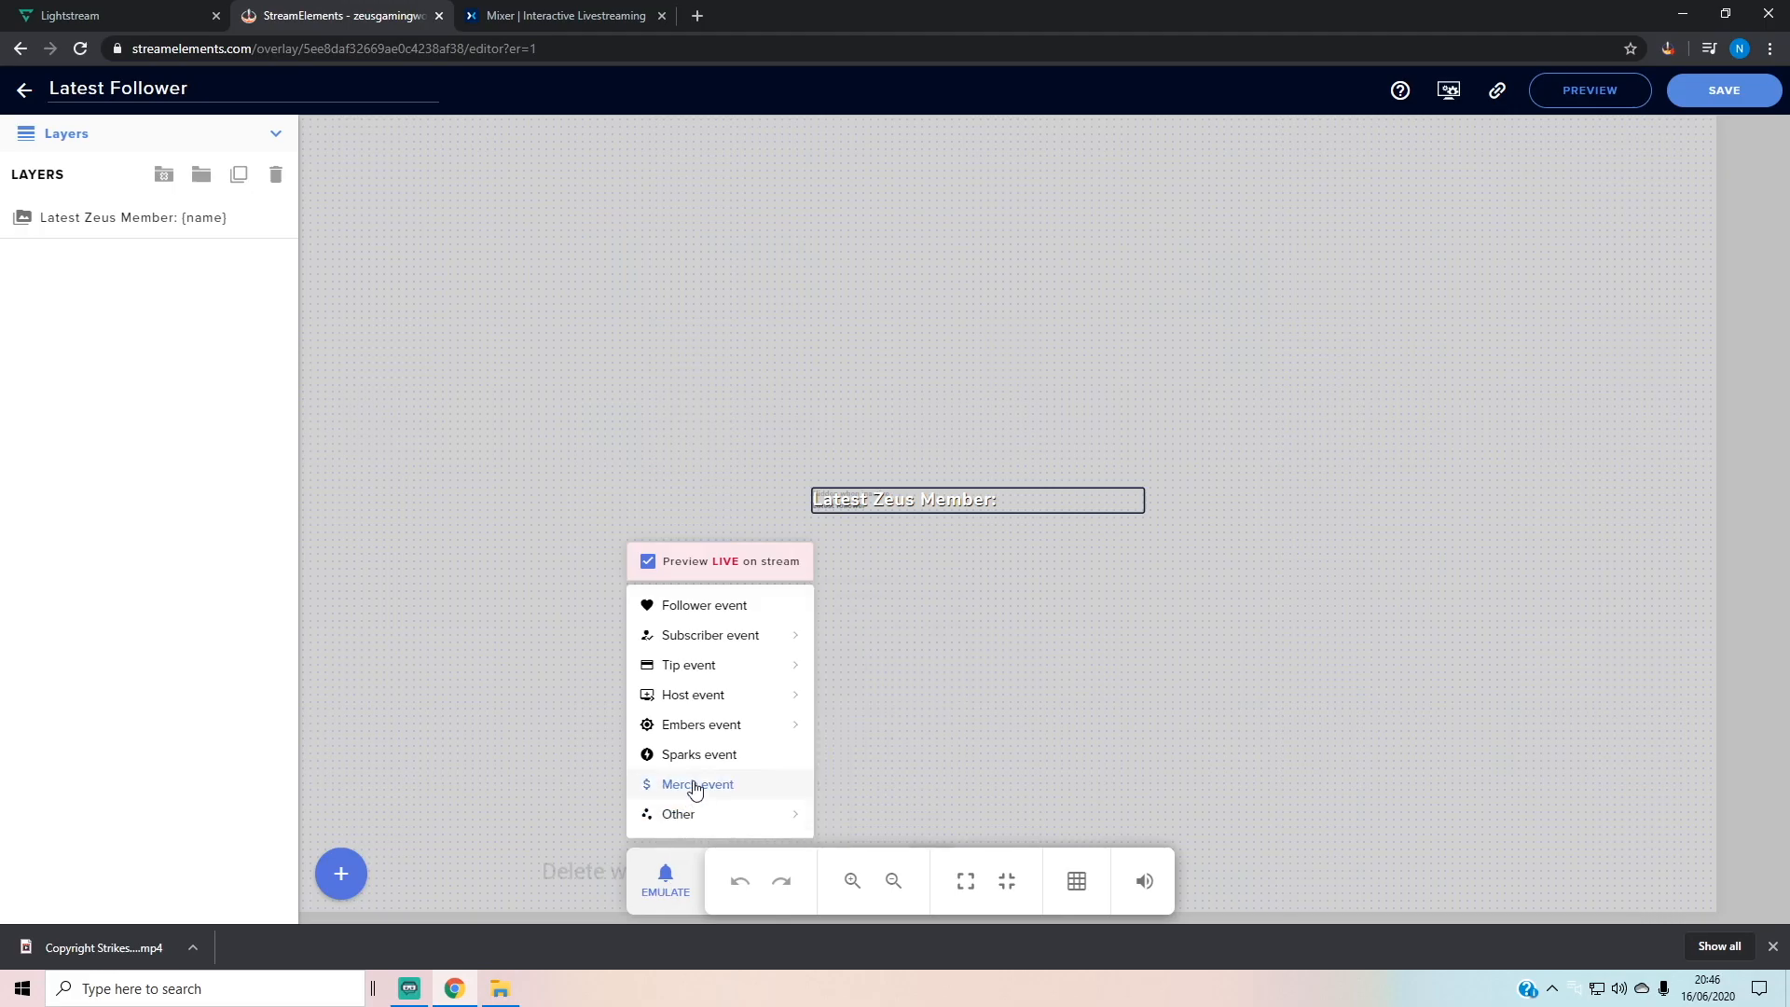
pyautogui.click(717, 606)
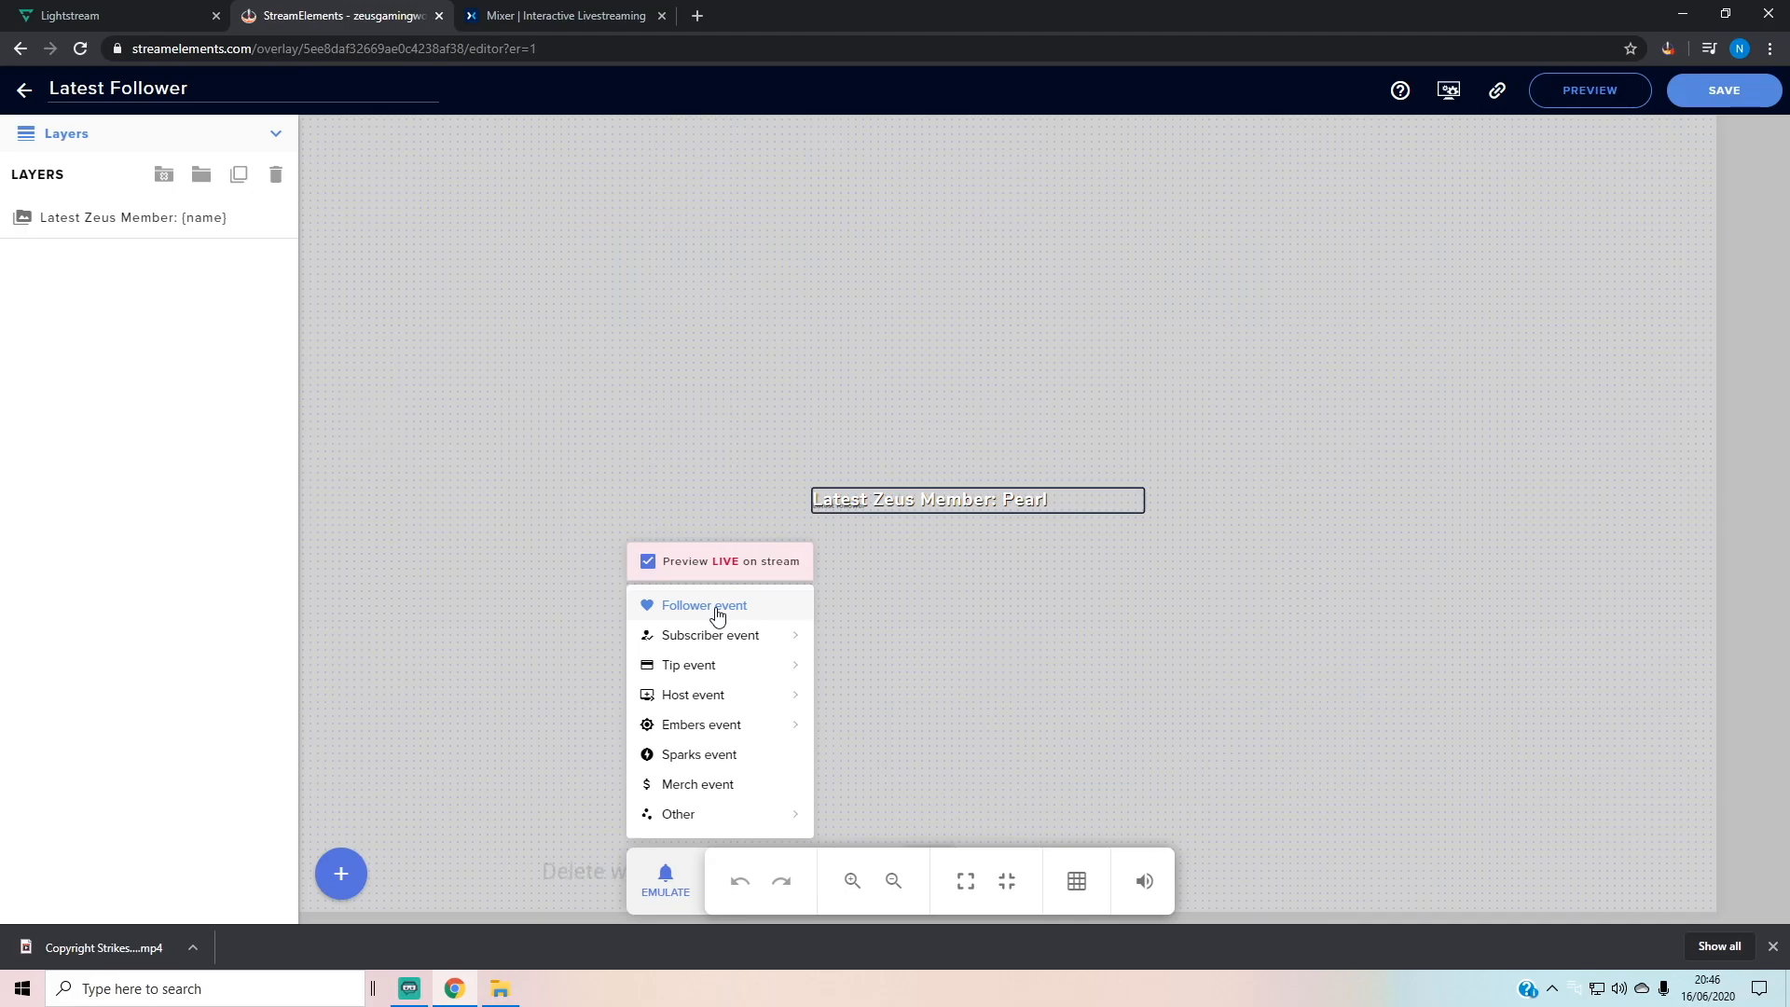
pyautogui.click(717, 610)
pyautogui.click(716, 611)
pyautogui.click(717, 610)
# Step: Switch to Lightstream, bring the bottom StreamElements layer to the top of the layer order and move it to about X -136, Y 396
pyautogui.click(175, 17)
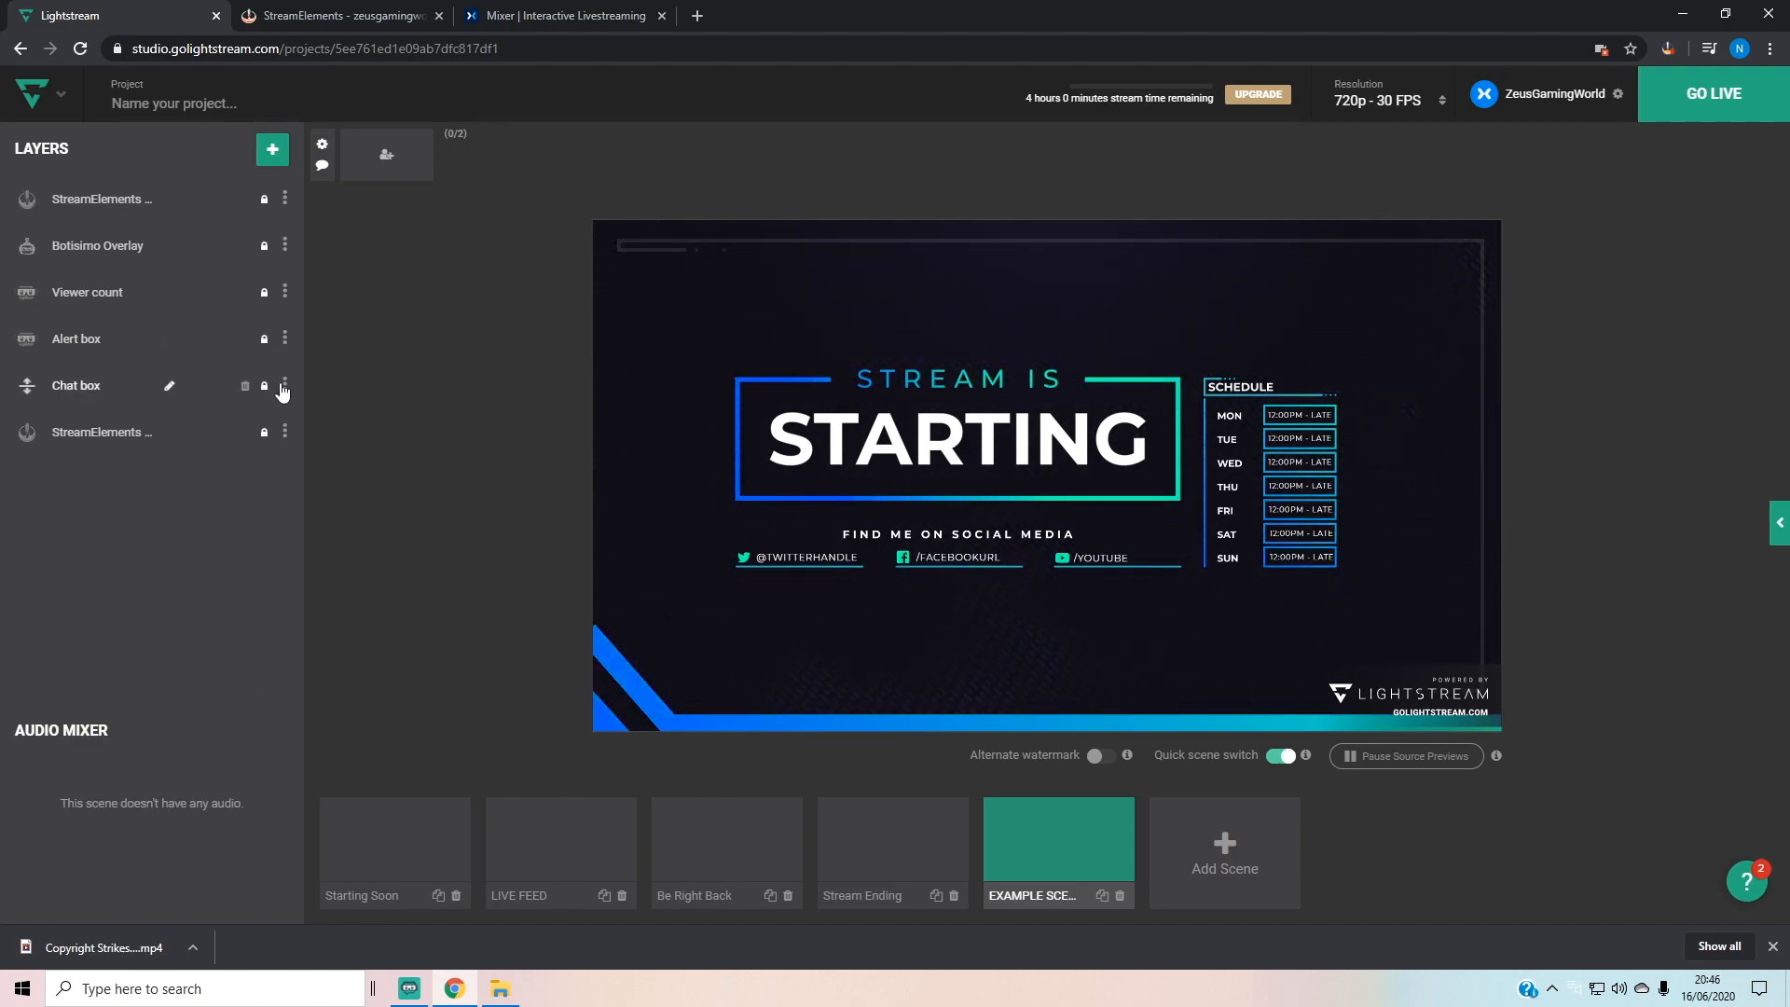
pyautogui.click(33, 430)
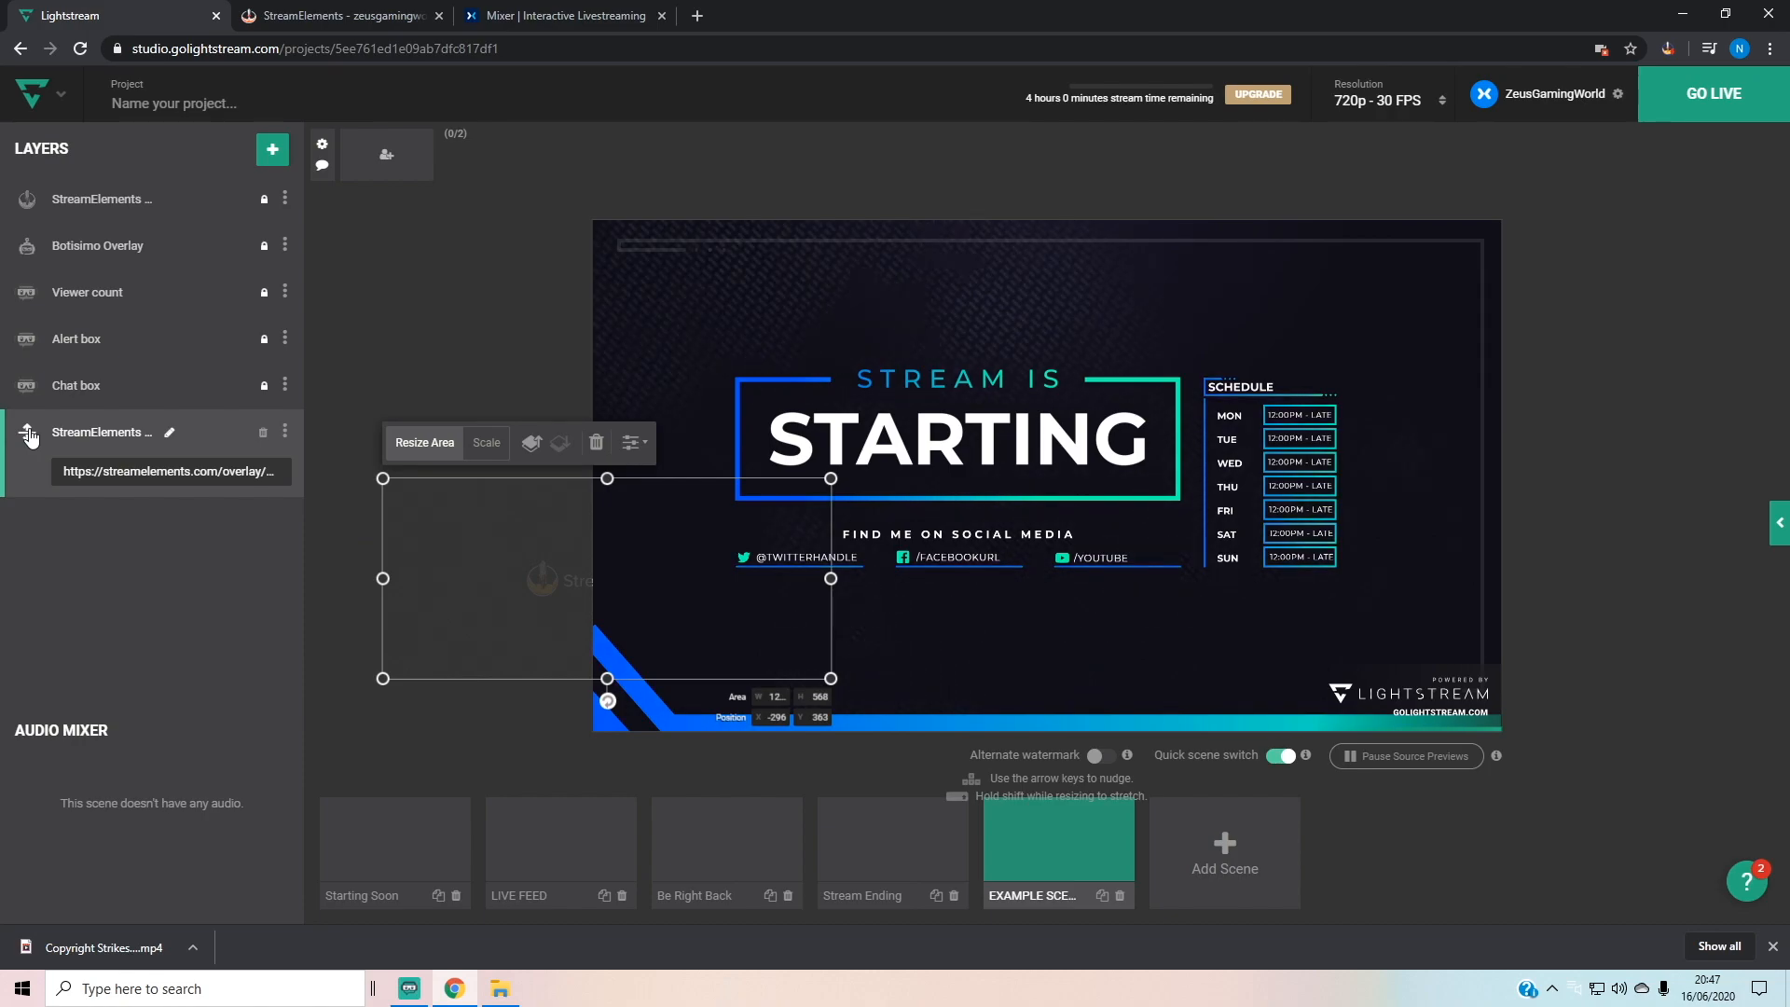
pyautogui.moveTo(33, 433); pyautogui.dragTo(48, 191)
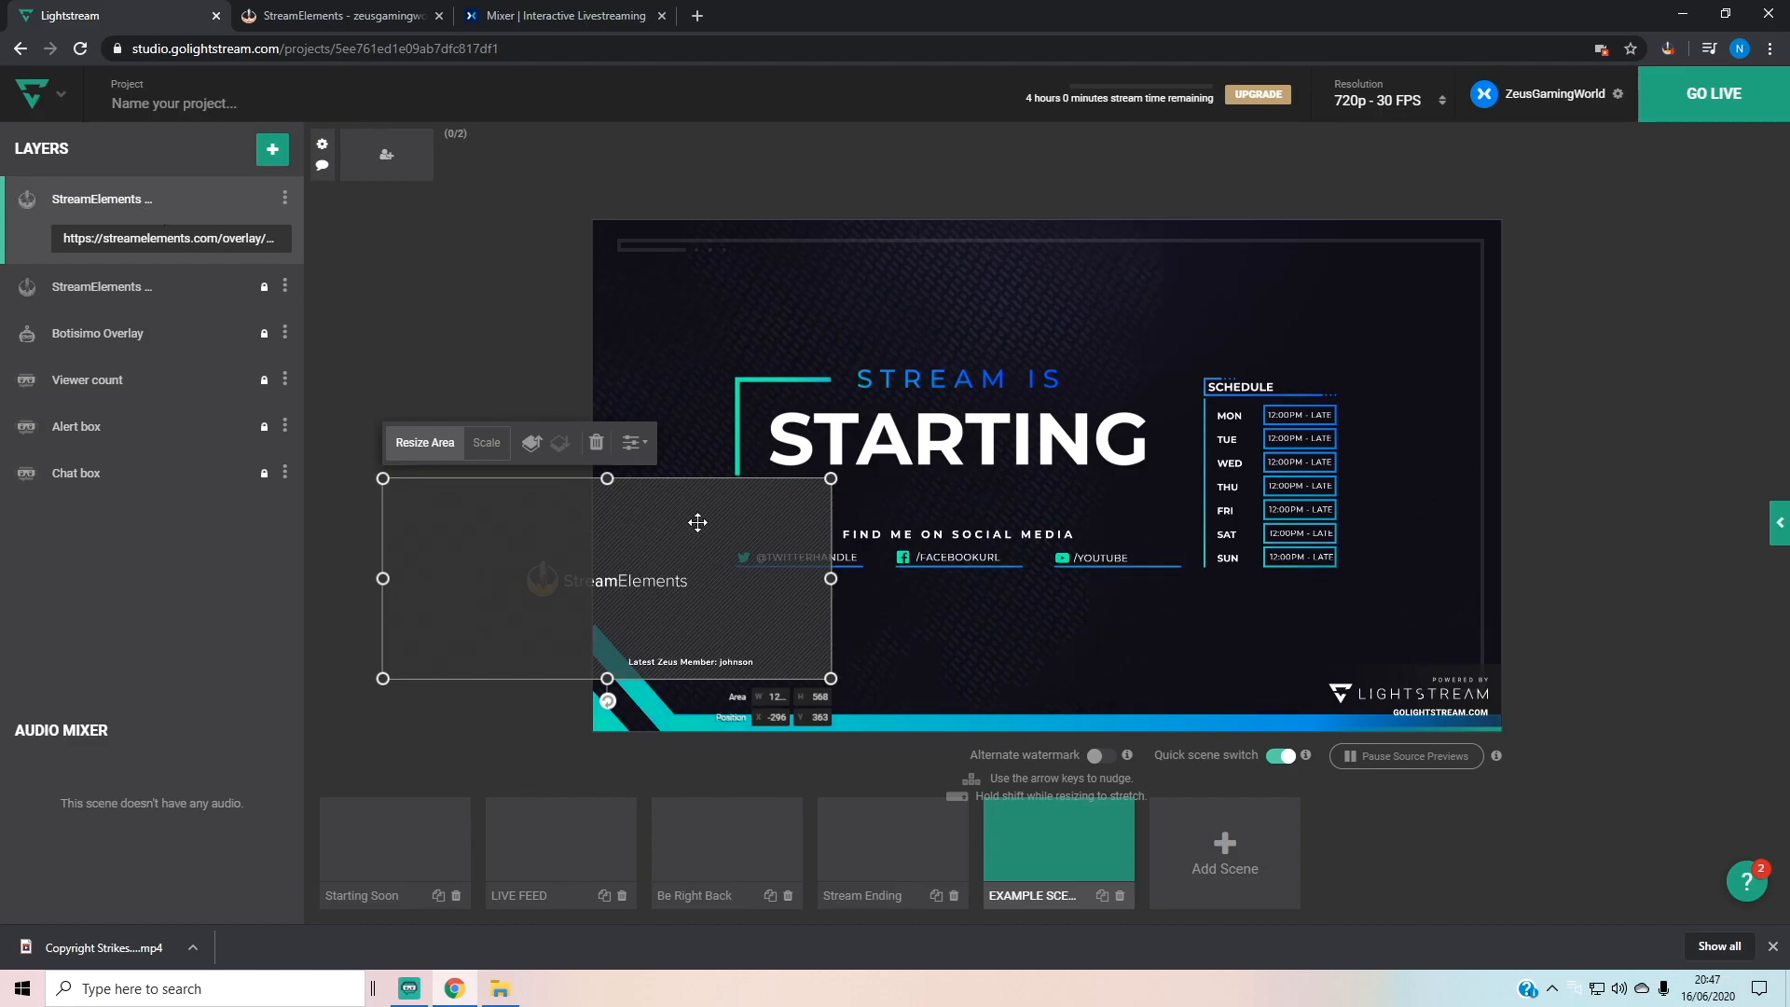
pyautogui.moveTo(727, 589); pyautogui.dragTo(835, 612)
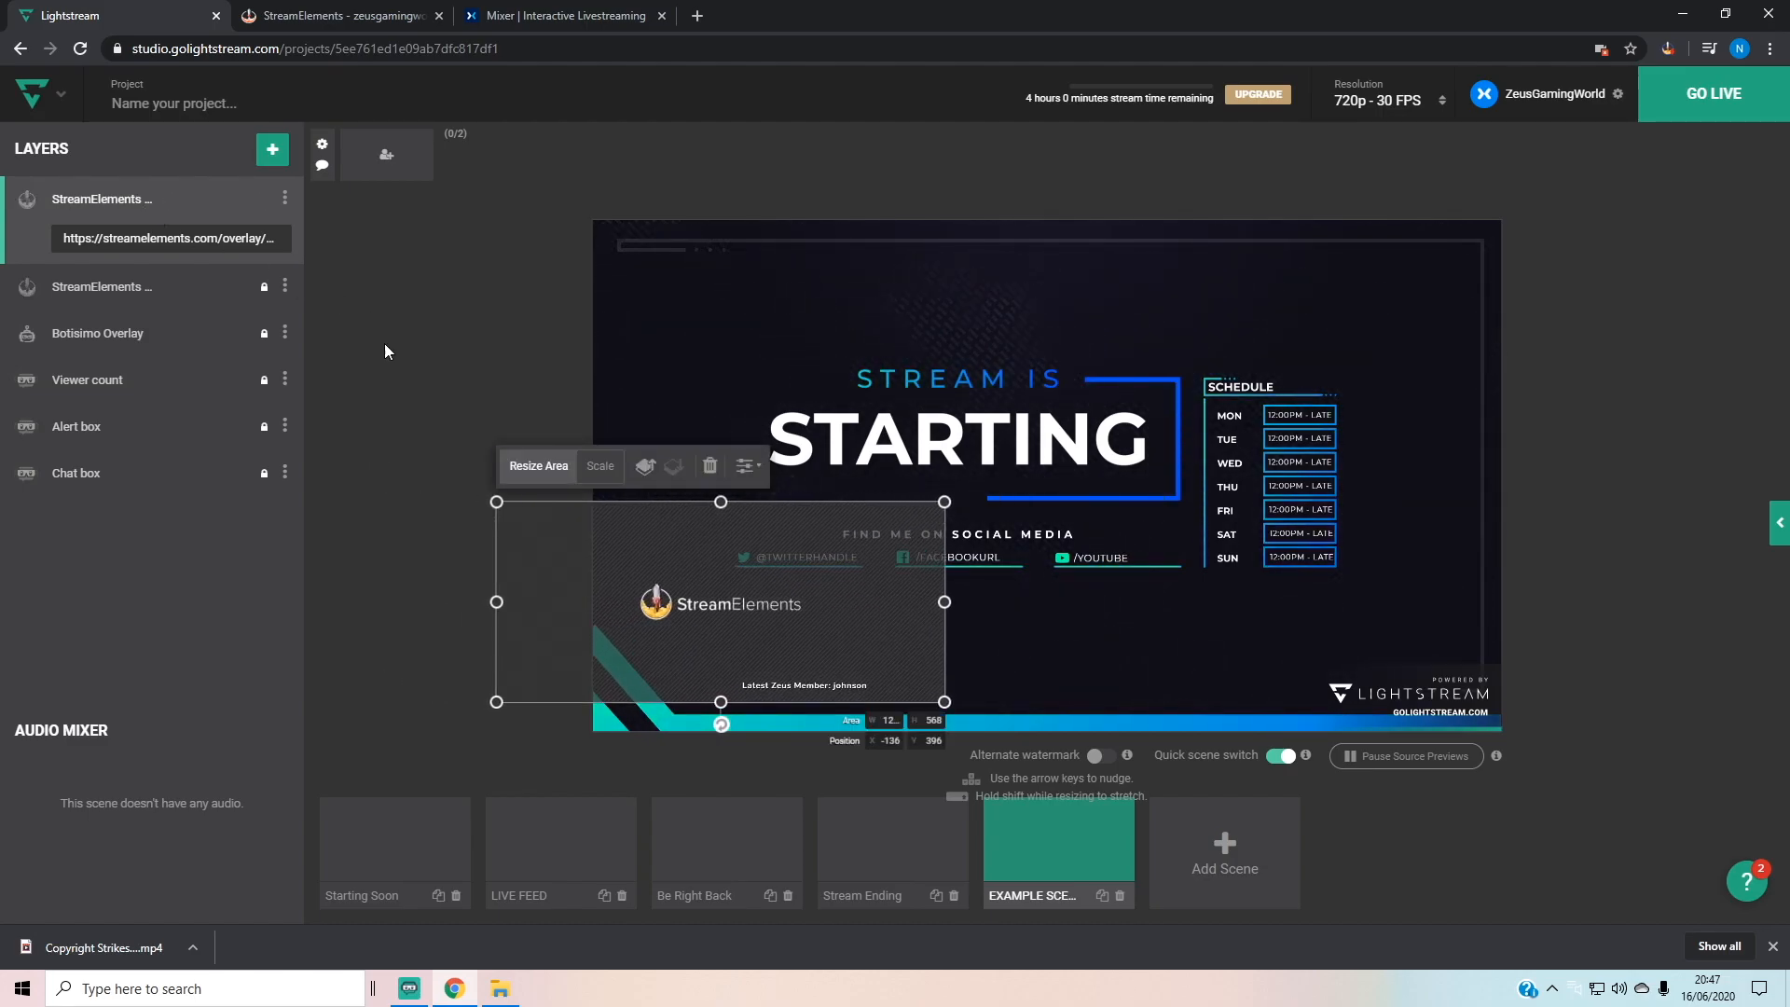
pyautogui.click(427, 407)
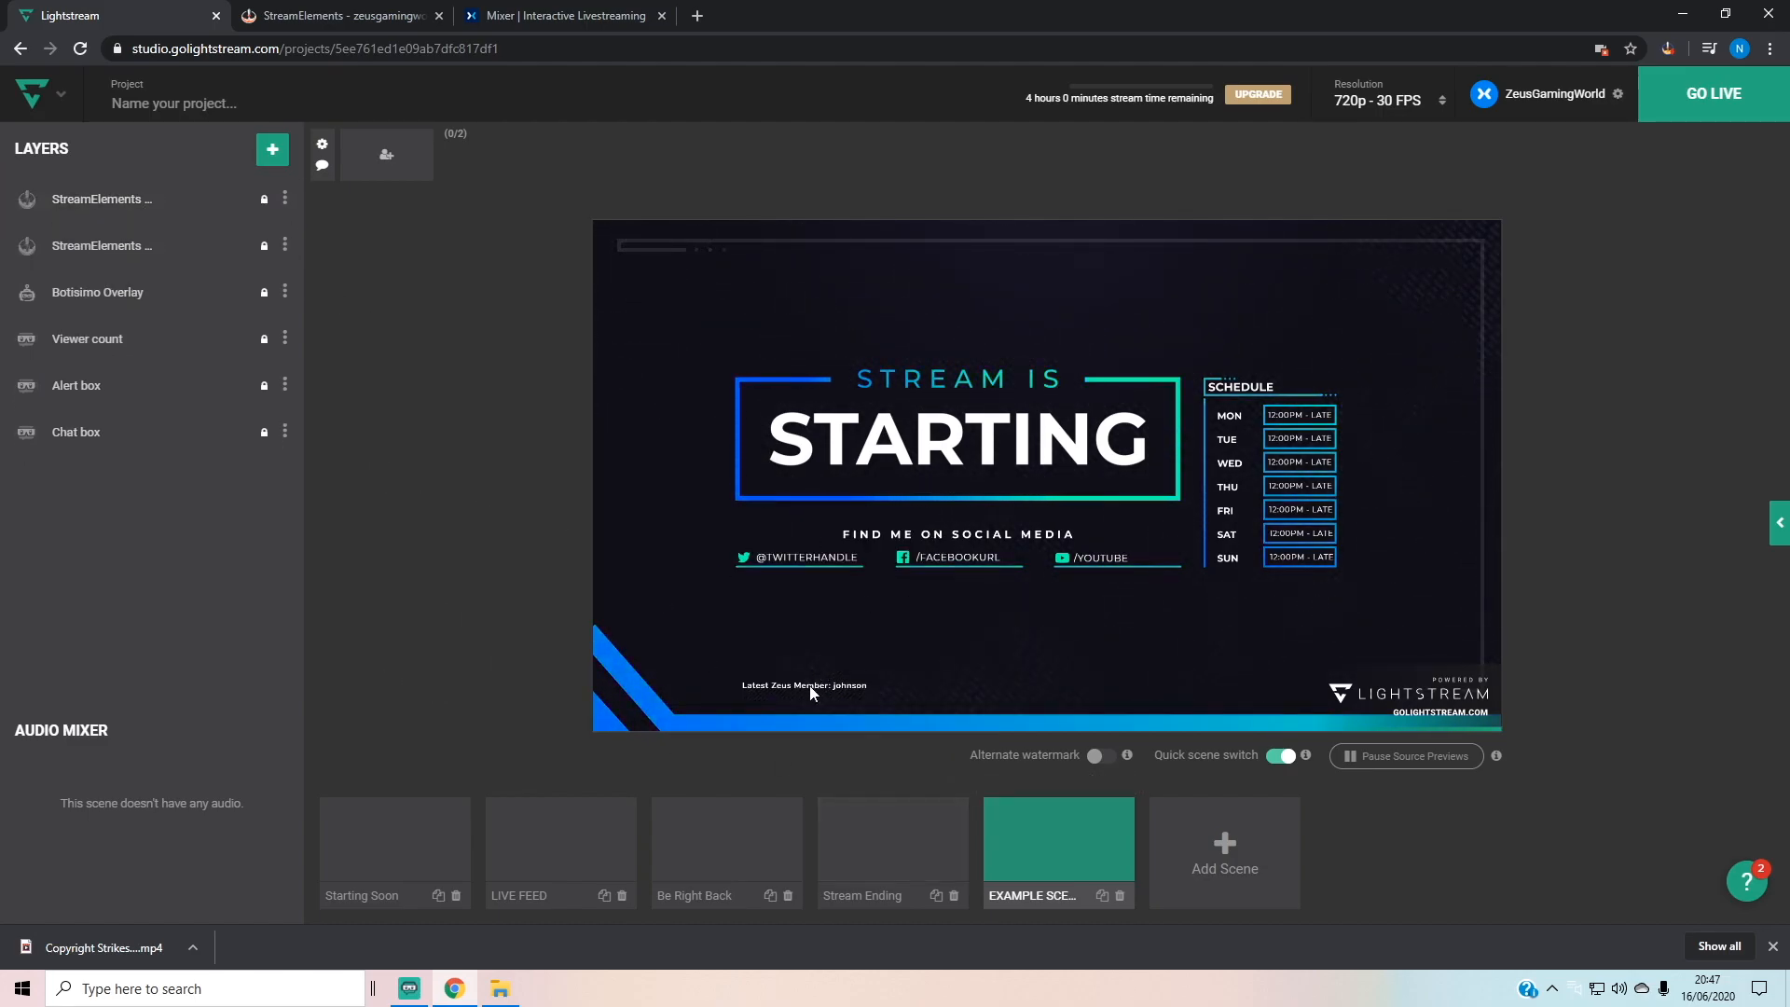
# Step: Switch to StreamElements, emulate one more follower event on the overlay, and return to Lightstream
pyautogui.click(321, 16)
pyautogui.click(704, 608)
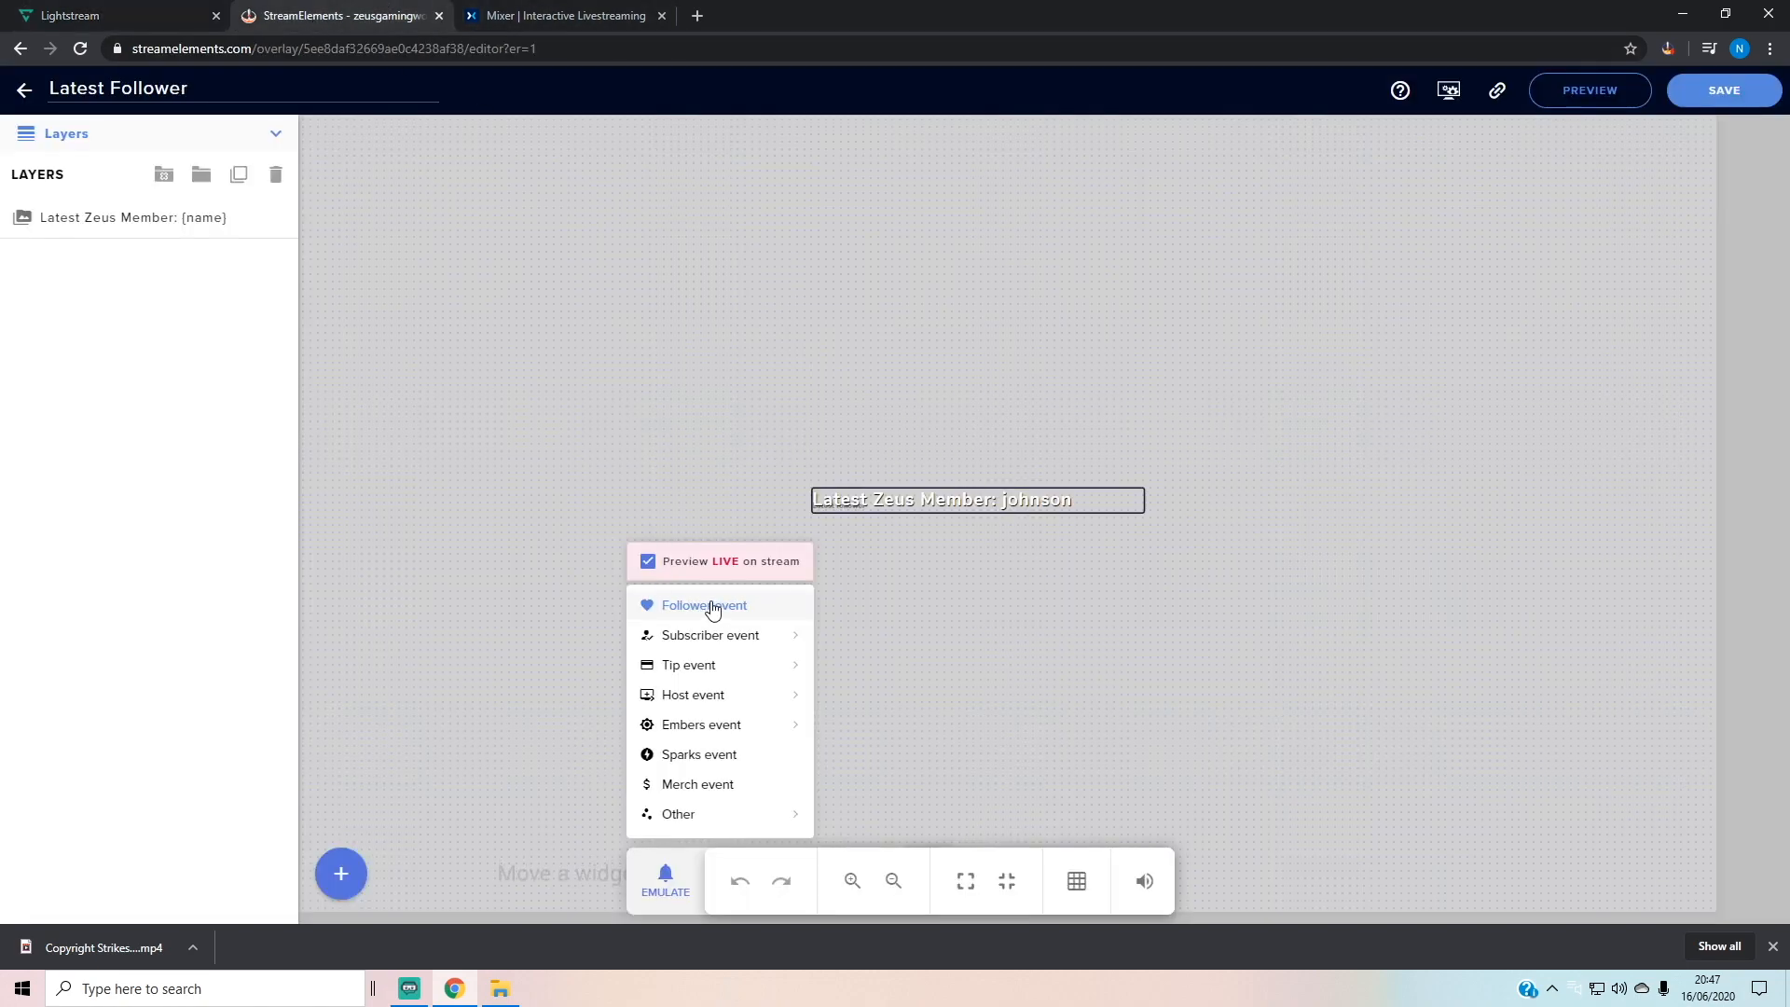
pyautogui.click(1065, 709)
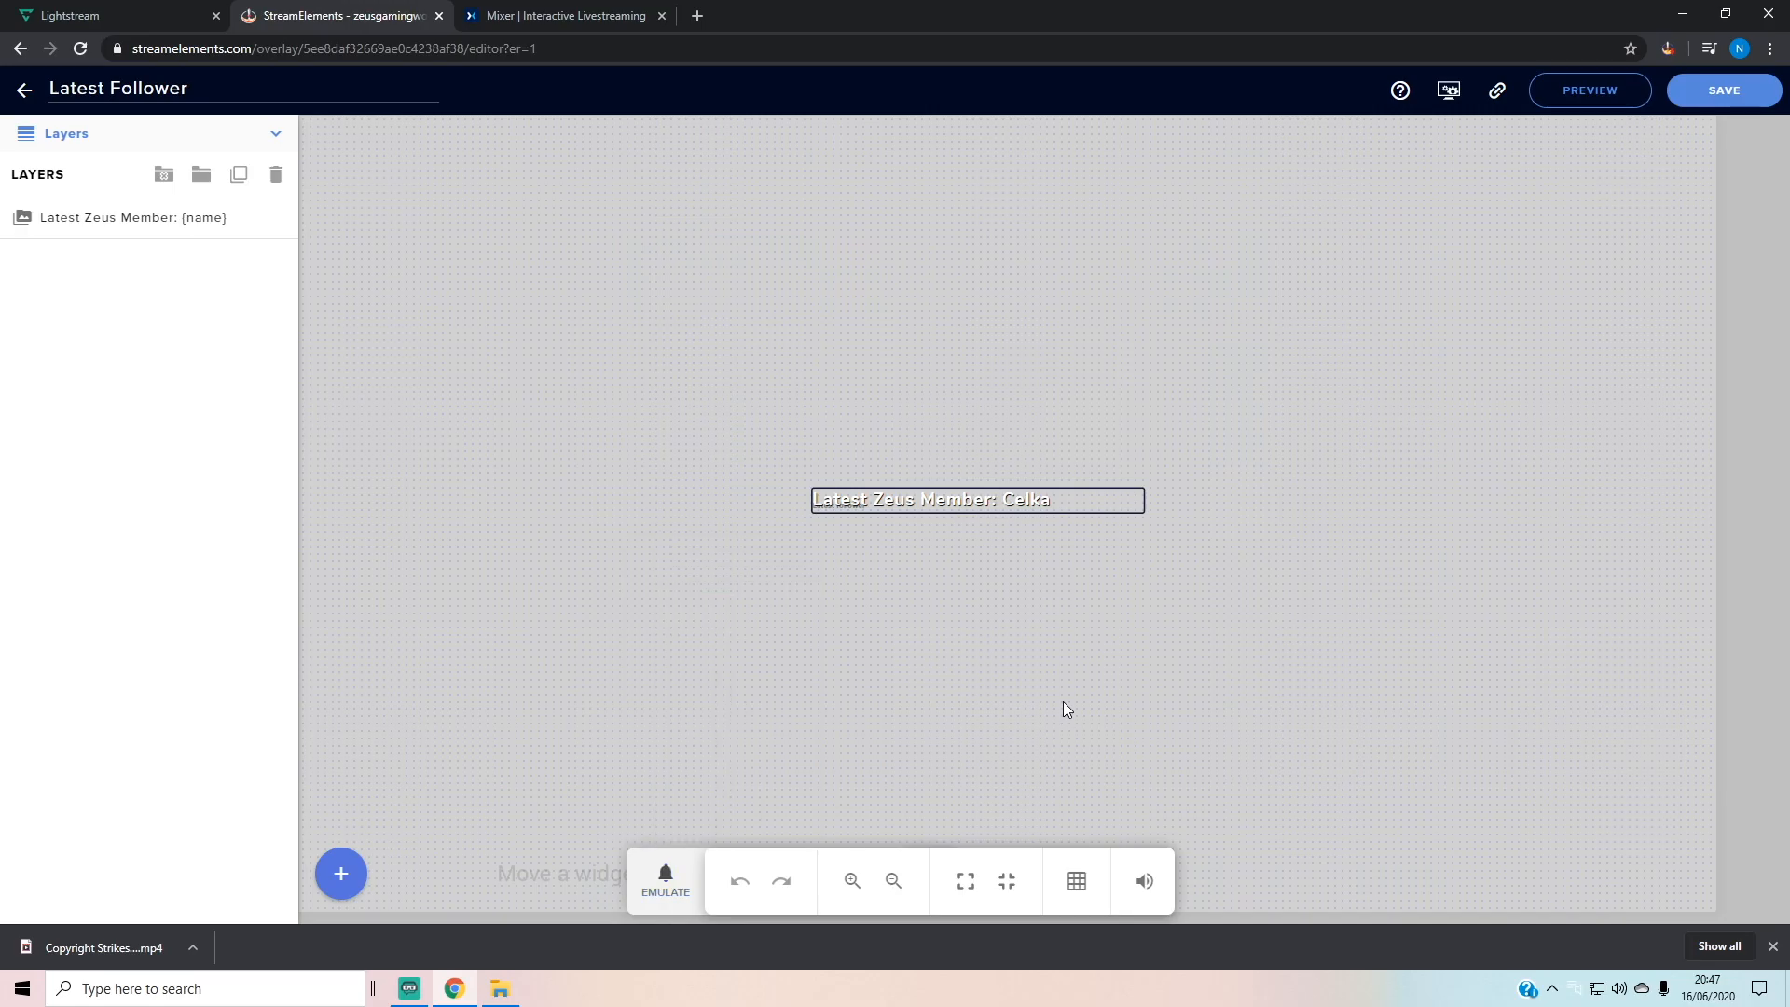
pyautogui.click(84, 16)
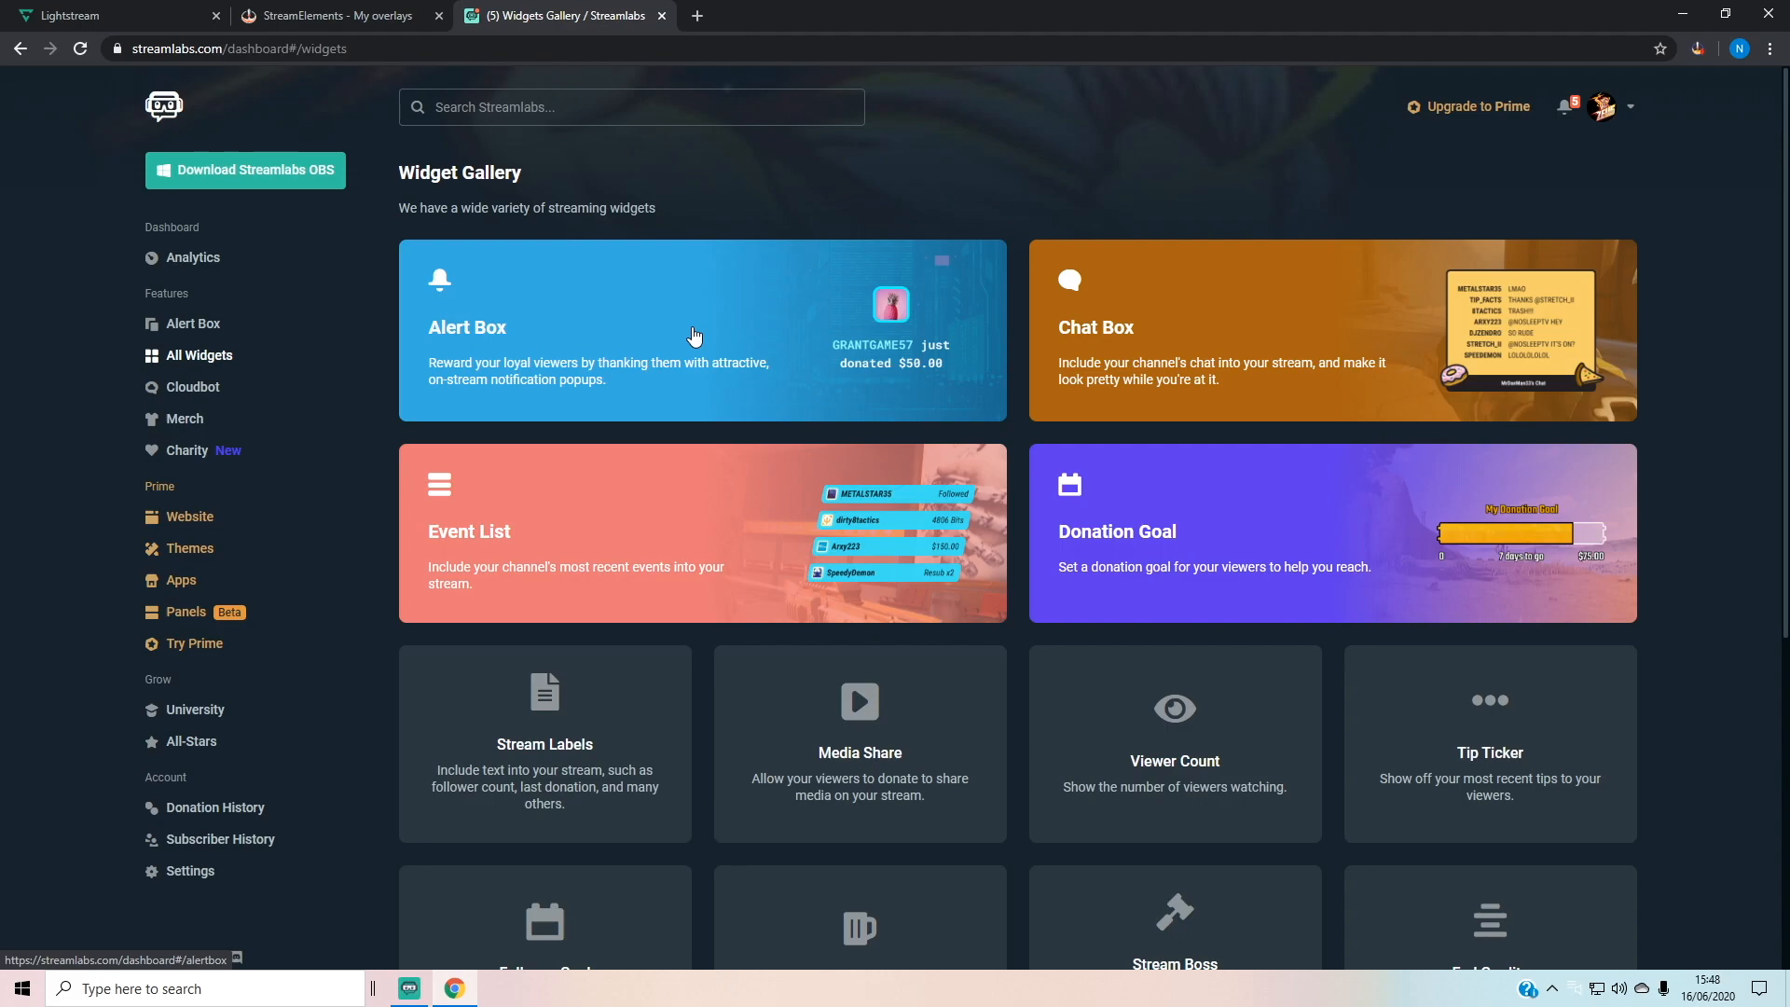
# Step: Look through the widgets offered in the Streamlabs Widget Gallery
pyautogui.scroll(-5, 1169, 457)
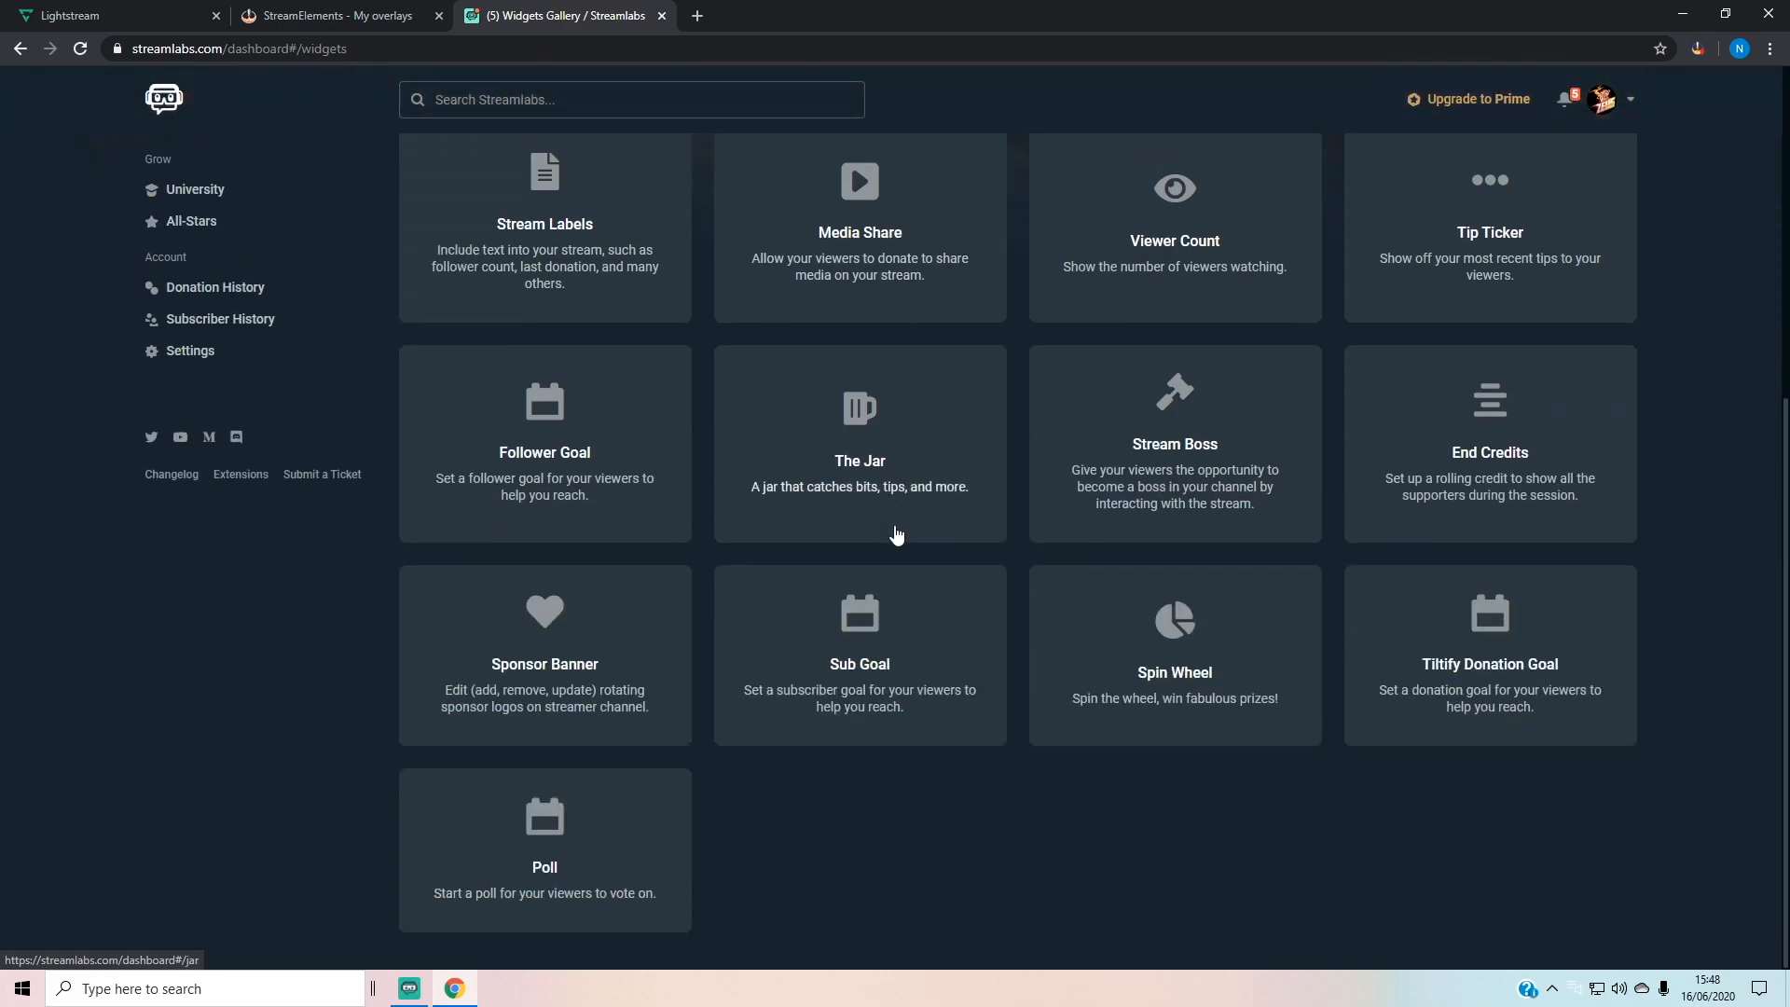
pyautogui.scroll(5, 896, 533)
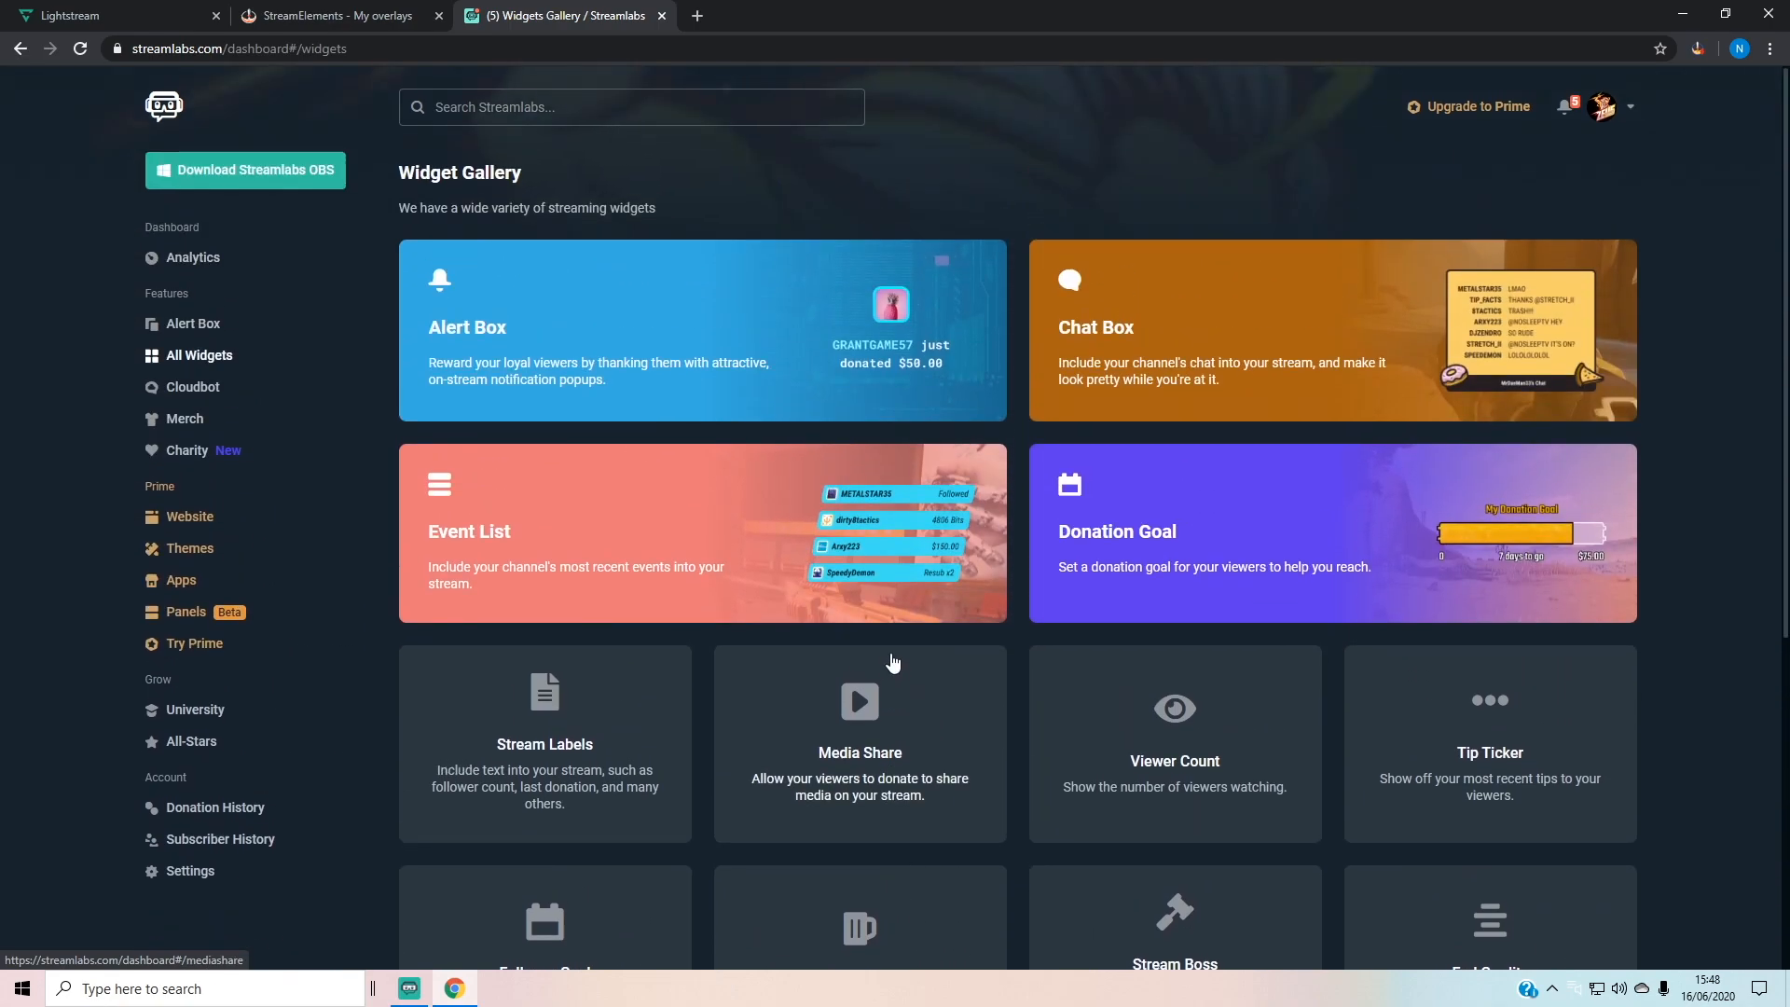
pyautogui.scroll(-1, 896, 663)
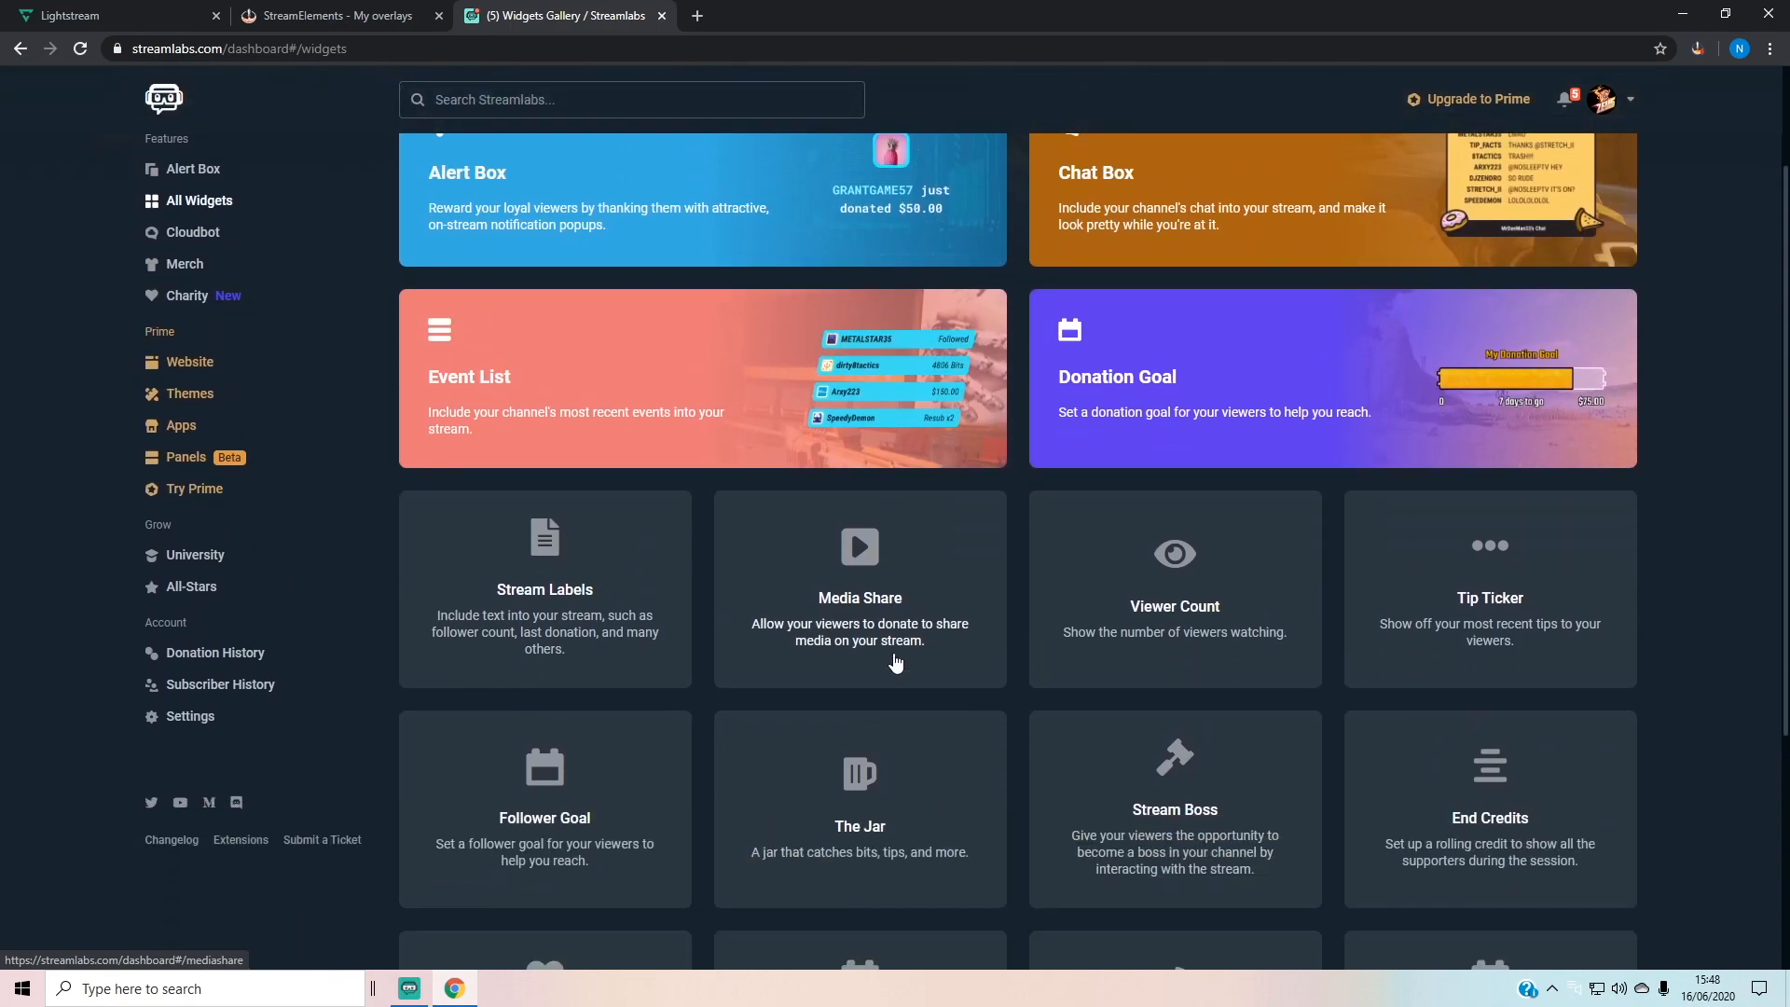
pyautogui.scroll(-3, 895, 662)
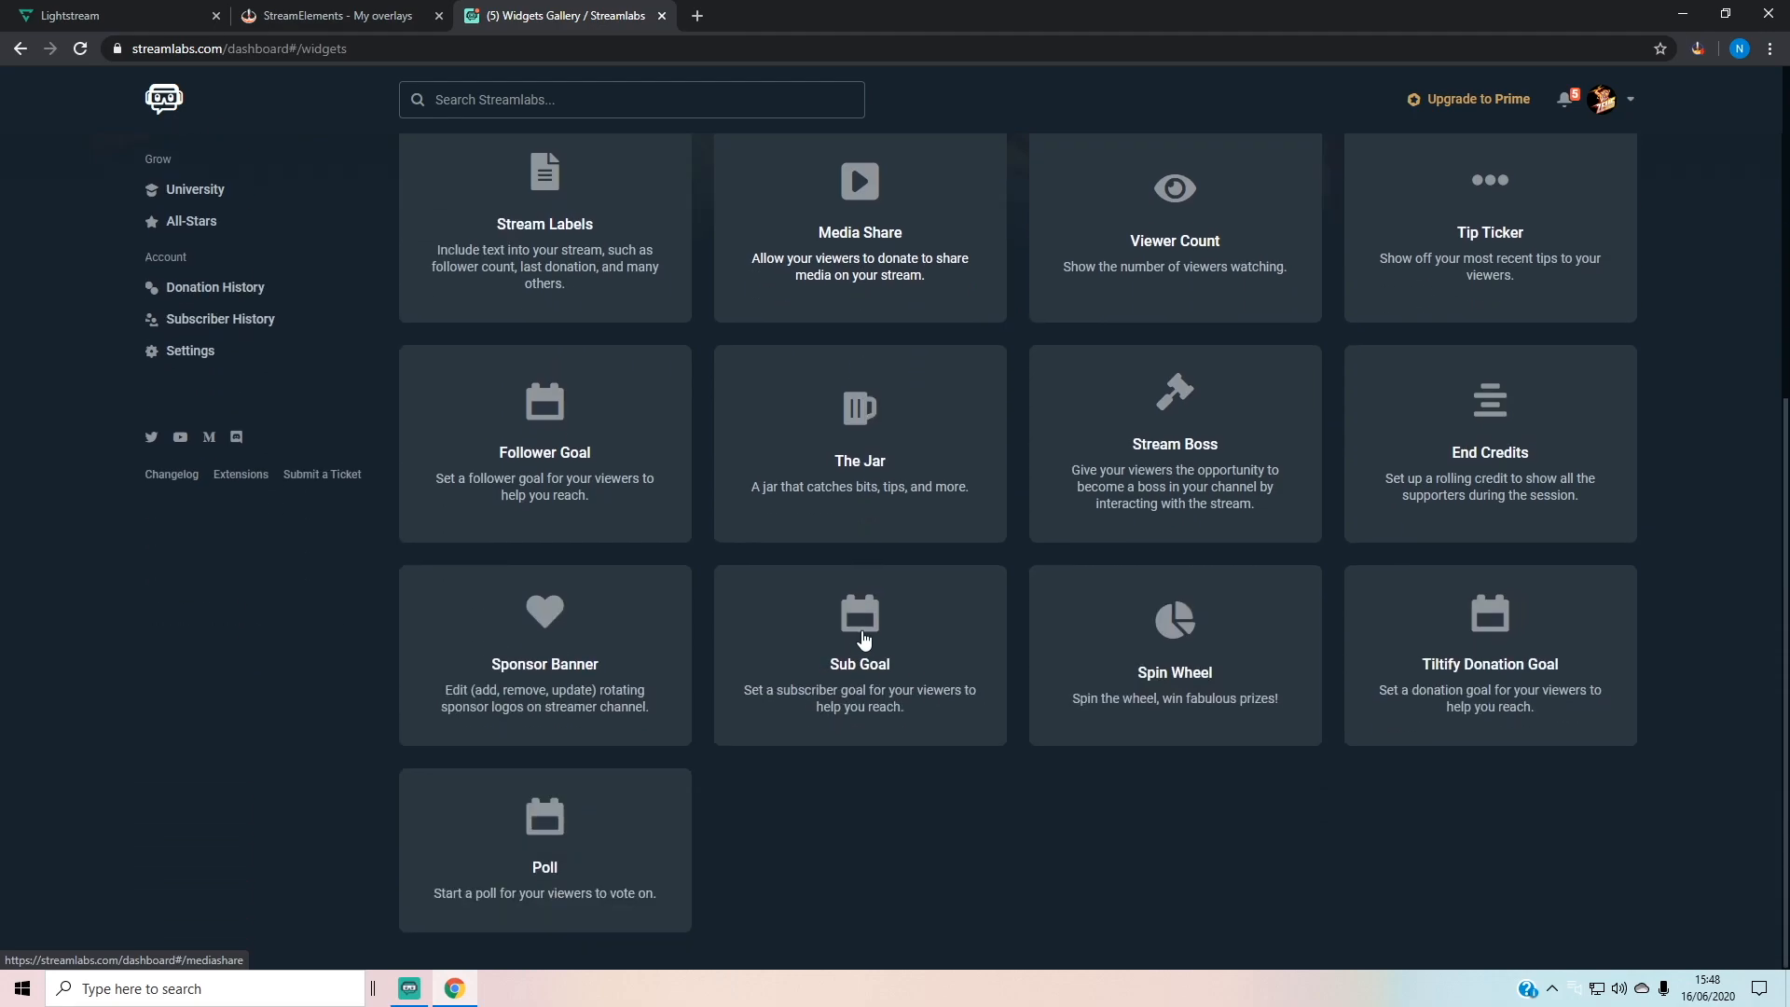
pyautogui.scroll(5, 900, 669)
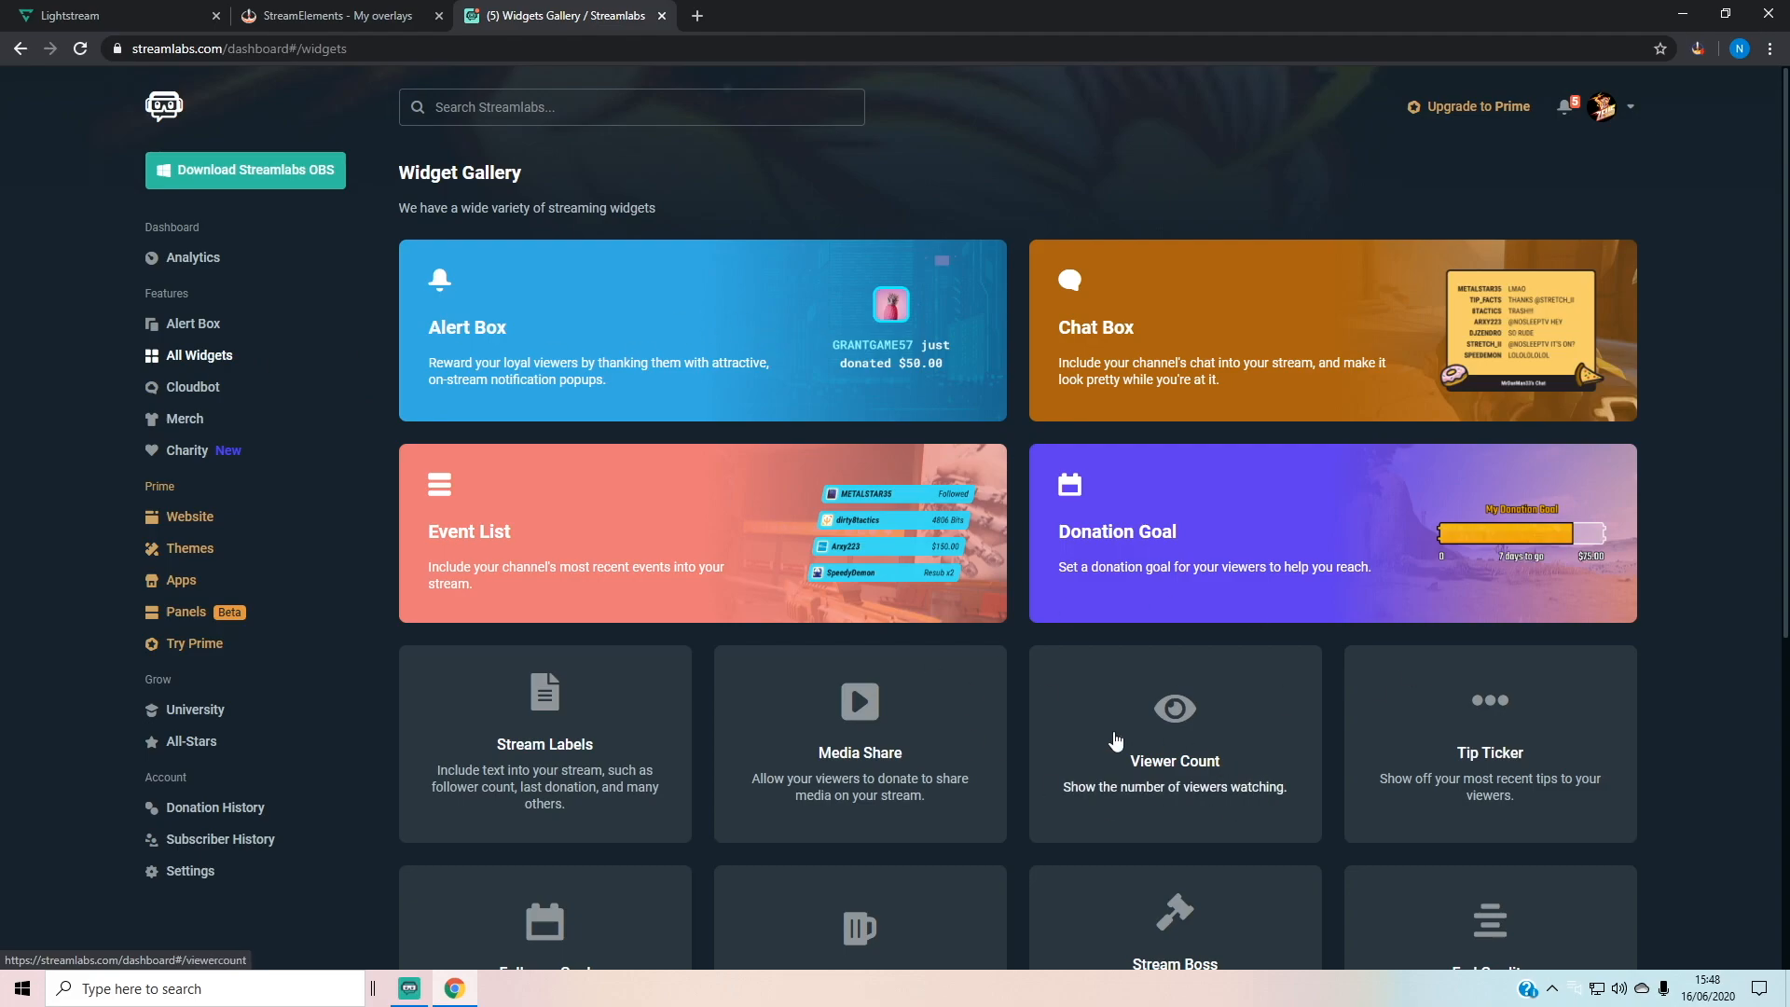
pyautogui.scroll(-2, 503, 739)
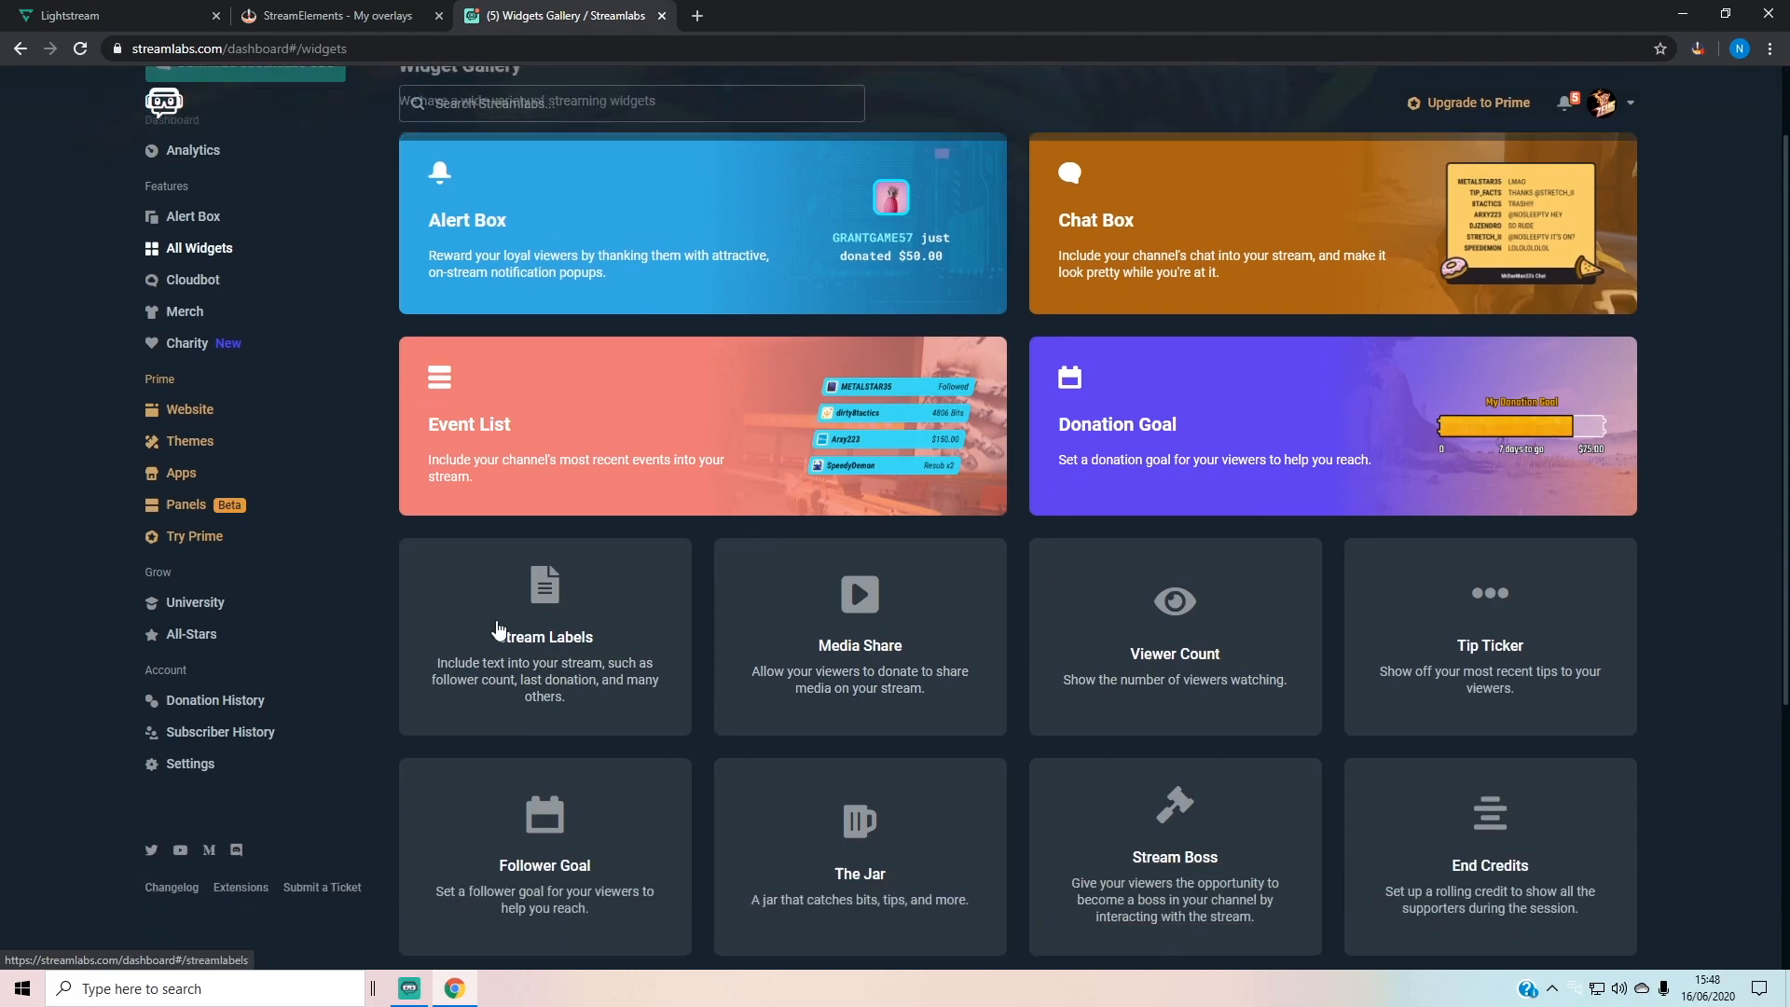
pyautogui.scroll(2, 695, 679)
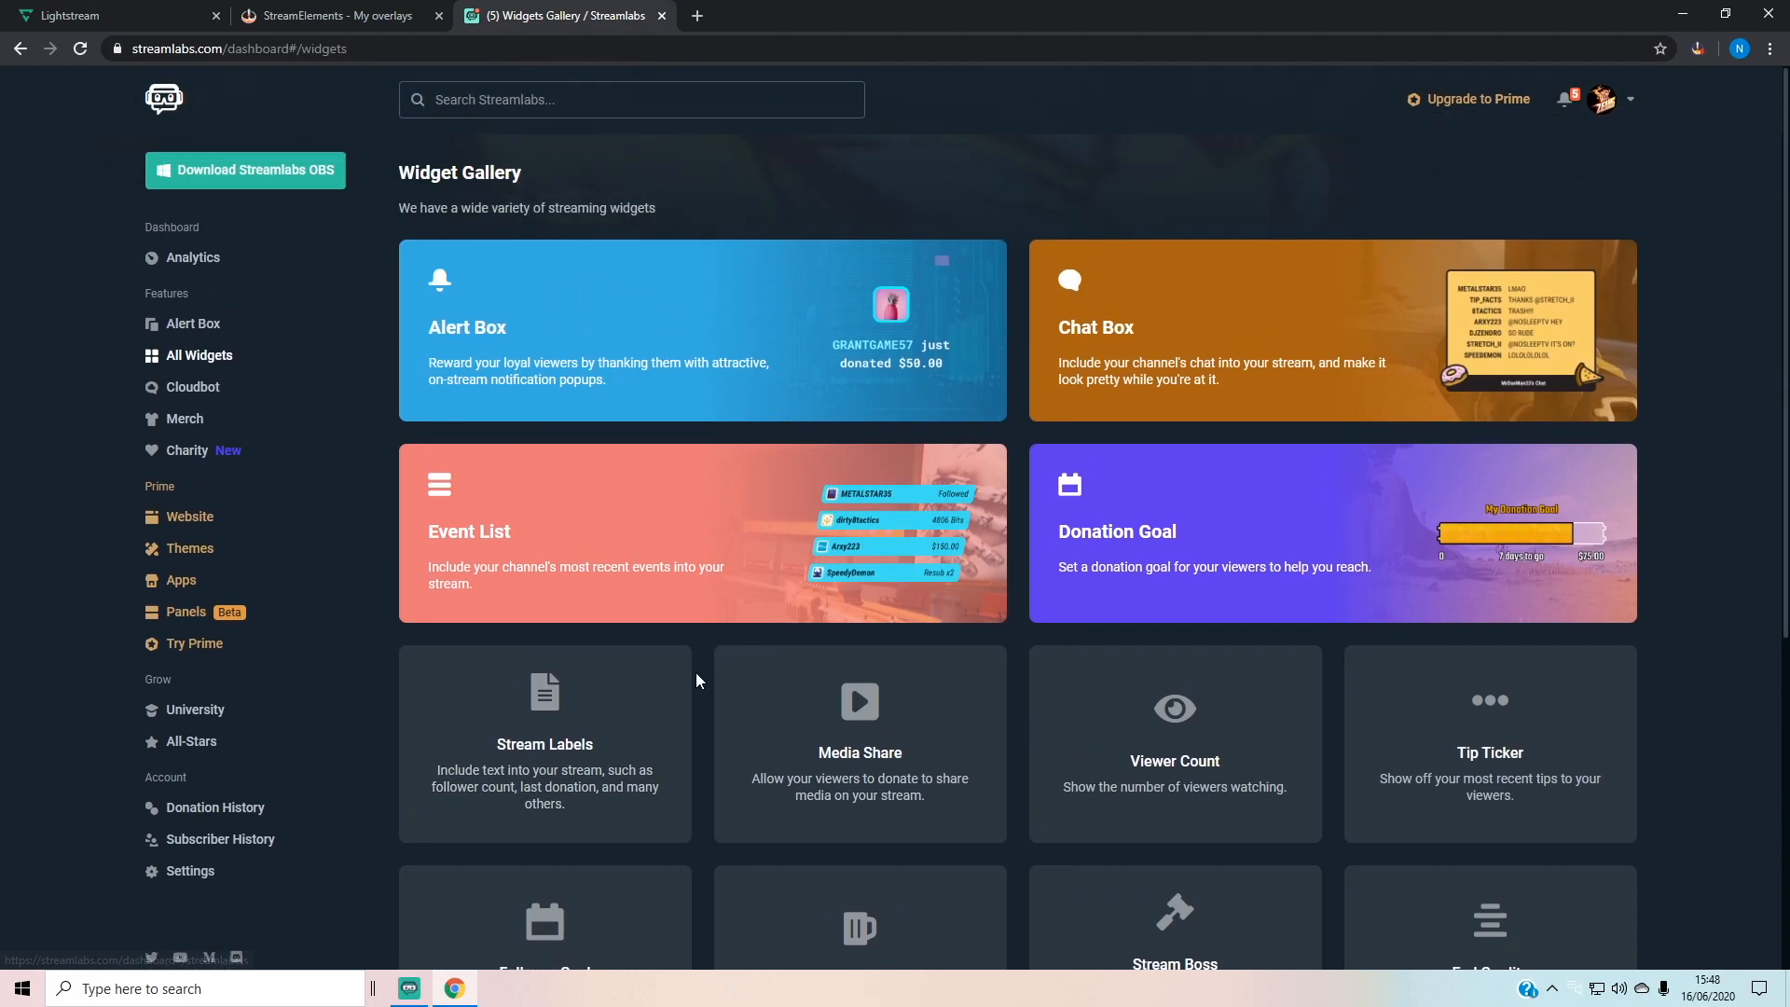
# Step: Open the Chat Box, Alert Box, Event List and Viewer Count widget pages in separate browser tabs
pyautogui.rightClick(1173, 318)
pyautogui.click(1212, 327)
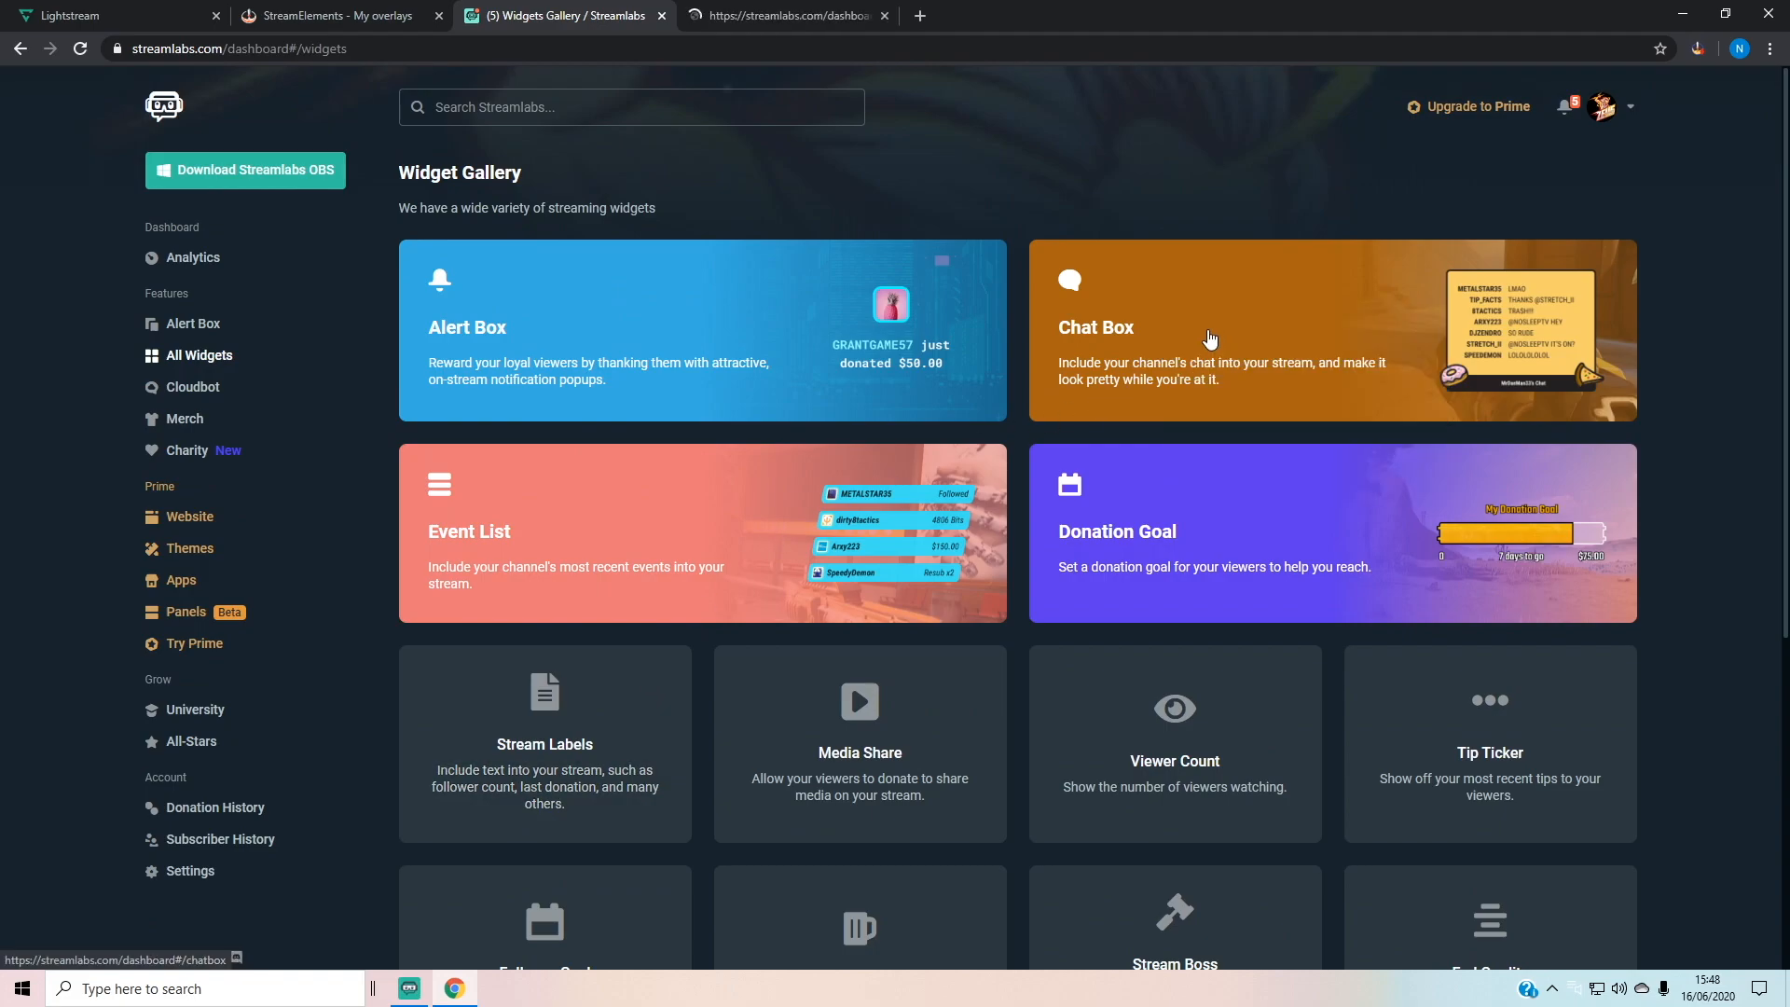
pyautogui.rightClick(701, 329)
pyautogui.click(760, 341)
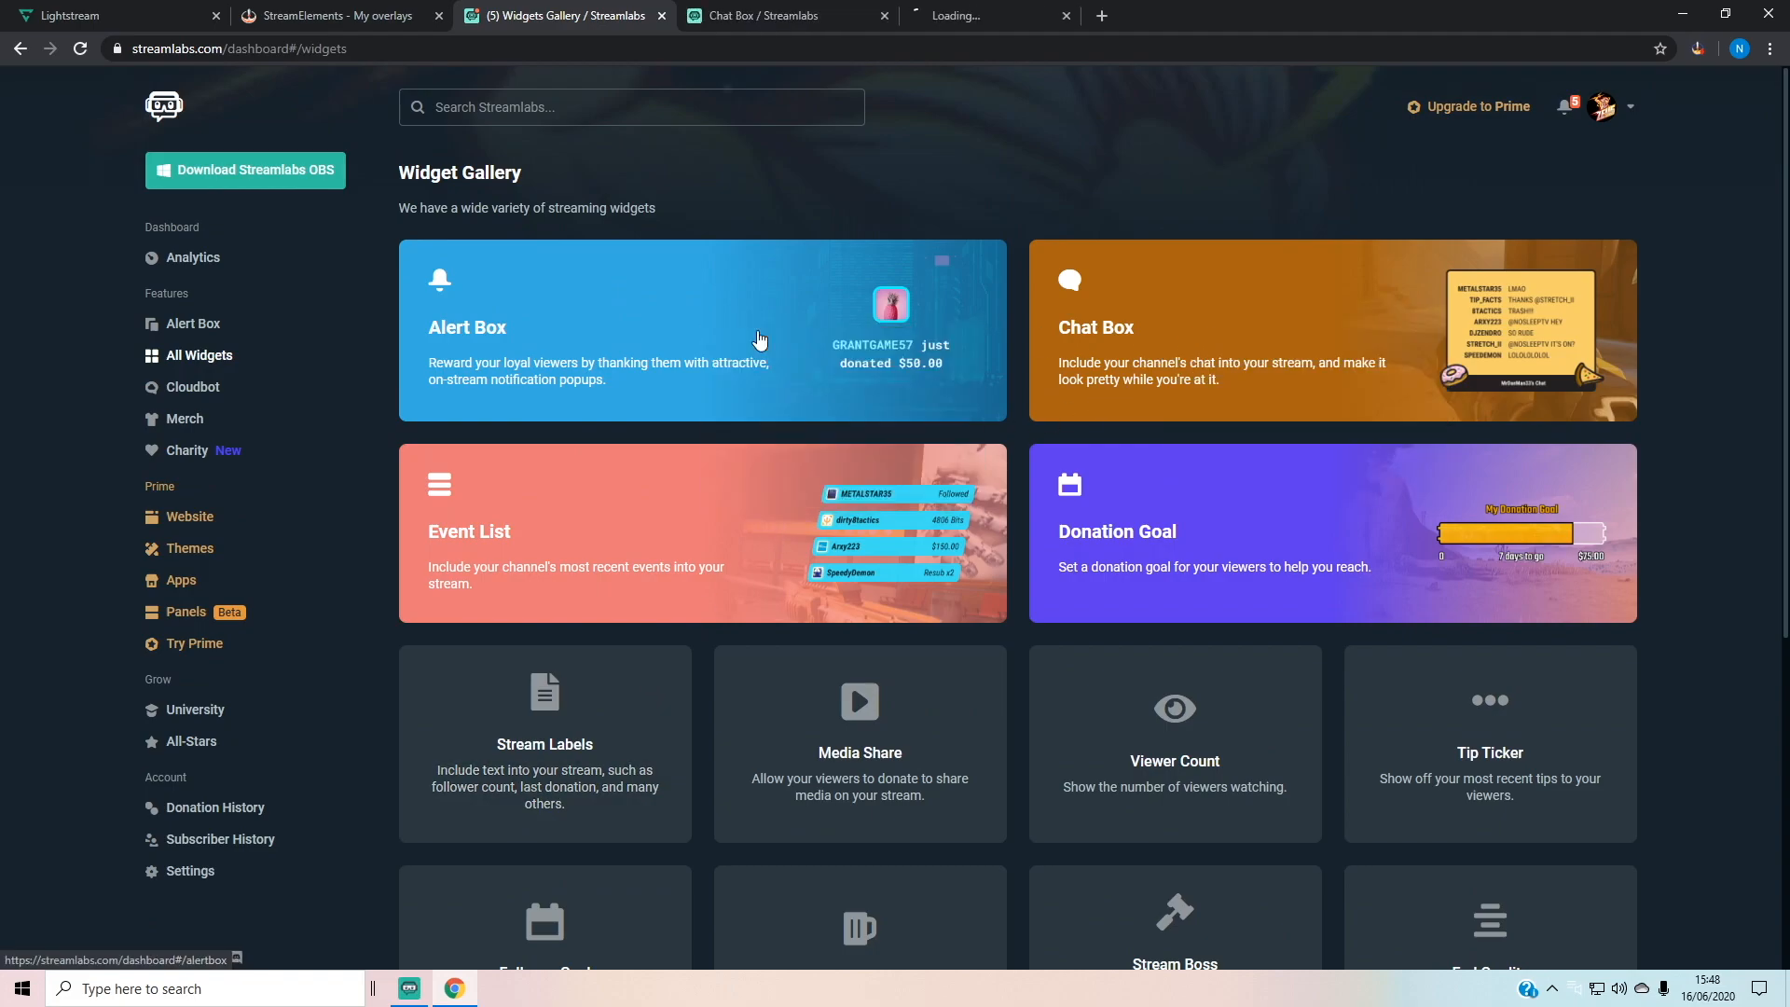
pyautogui.rightClick(642, 539)
pyautogui.click(759, 553)
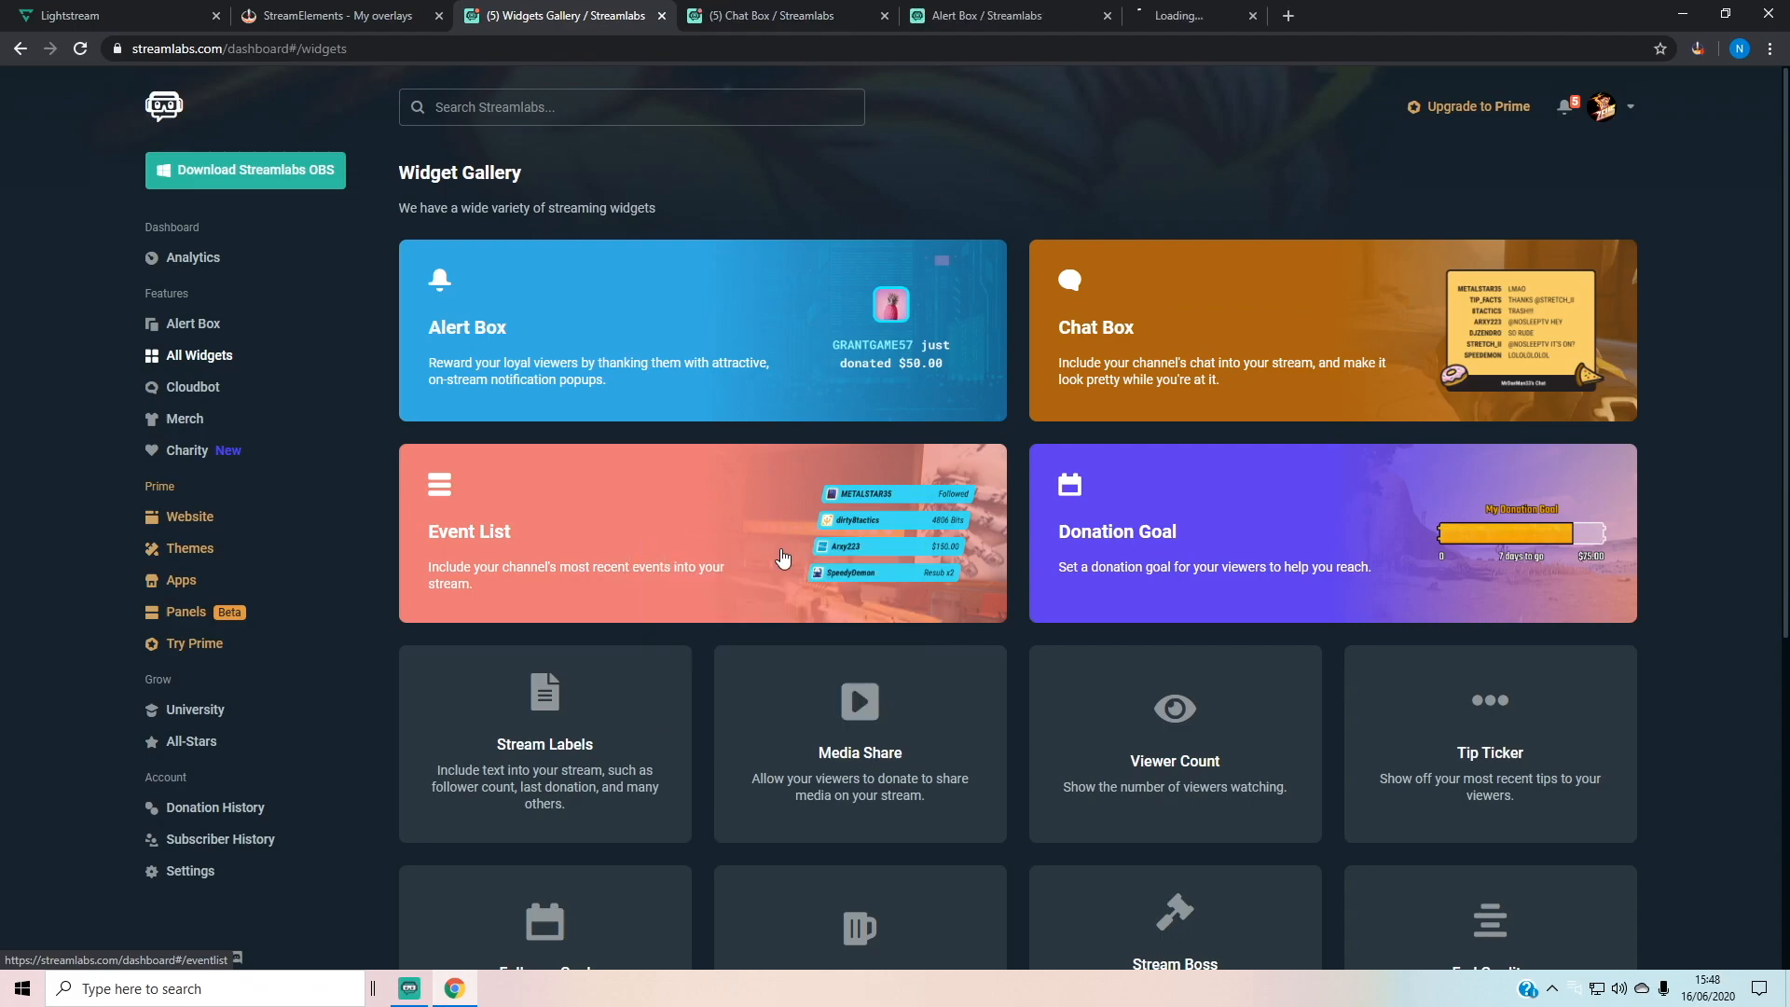
pyautogui.rightClick(1123, 800)
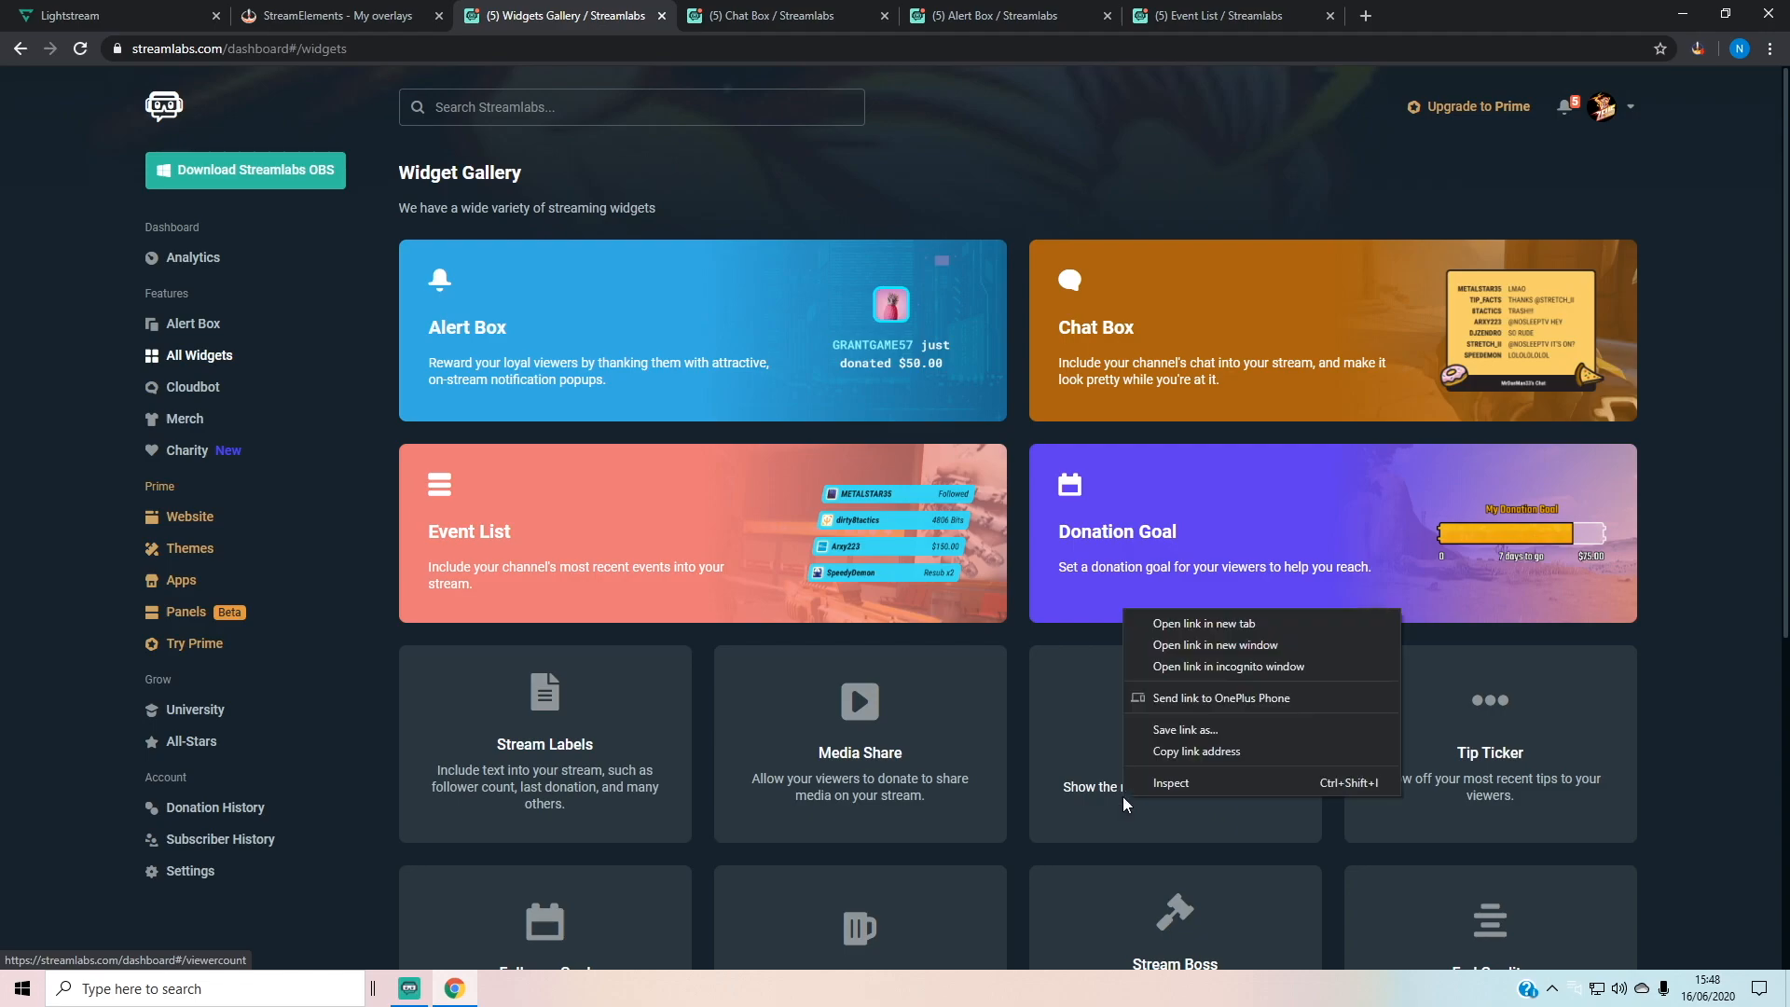
pyautogui.click(1184, 625)
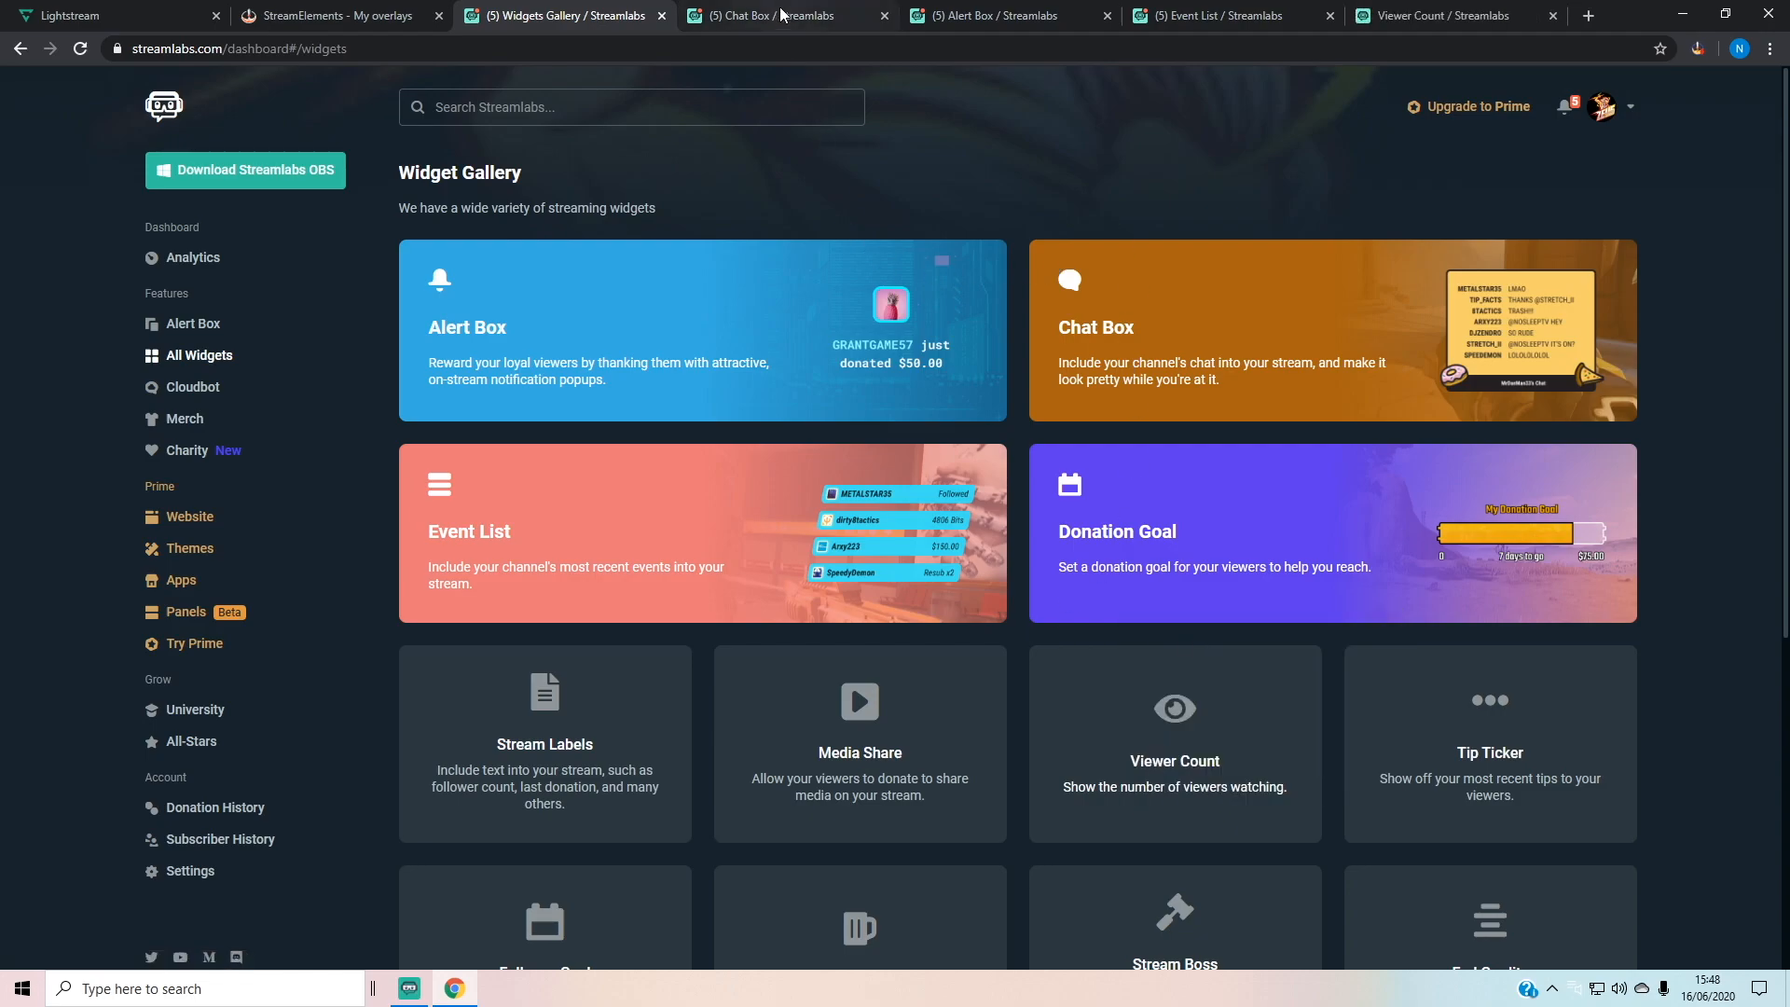
# Step: Dismiss the introduction on the Chat Box widget page, review and save the widget's settings, and copy its widget URL
pyautogui.click(781, 17)
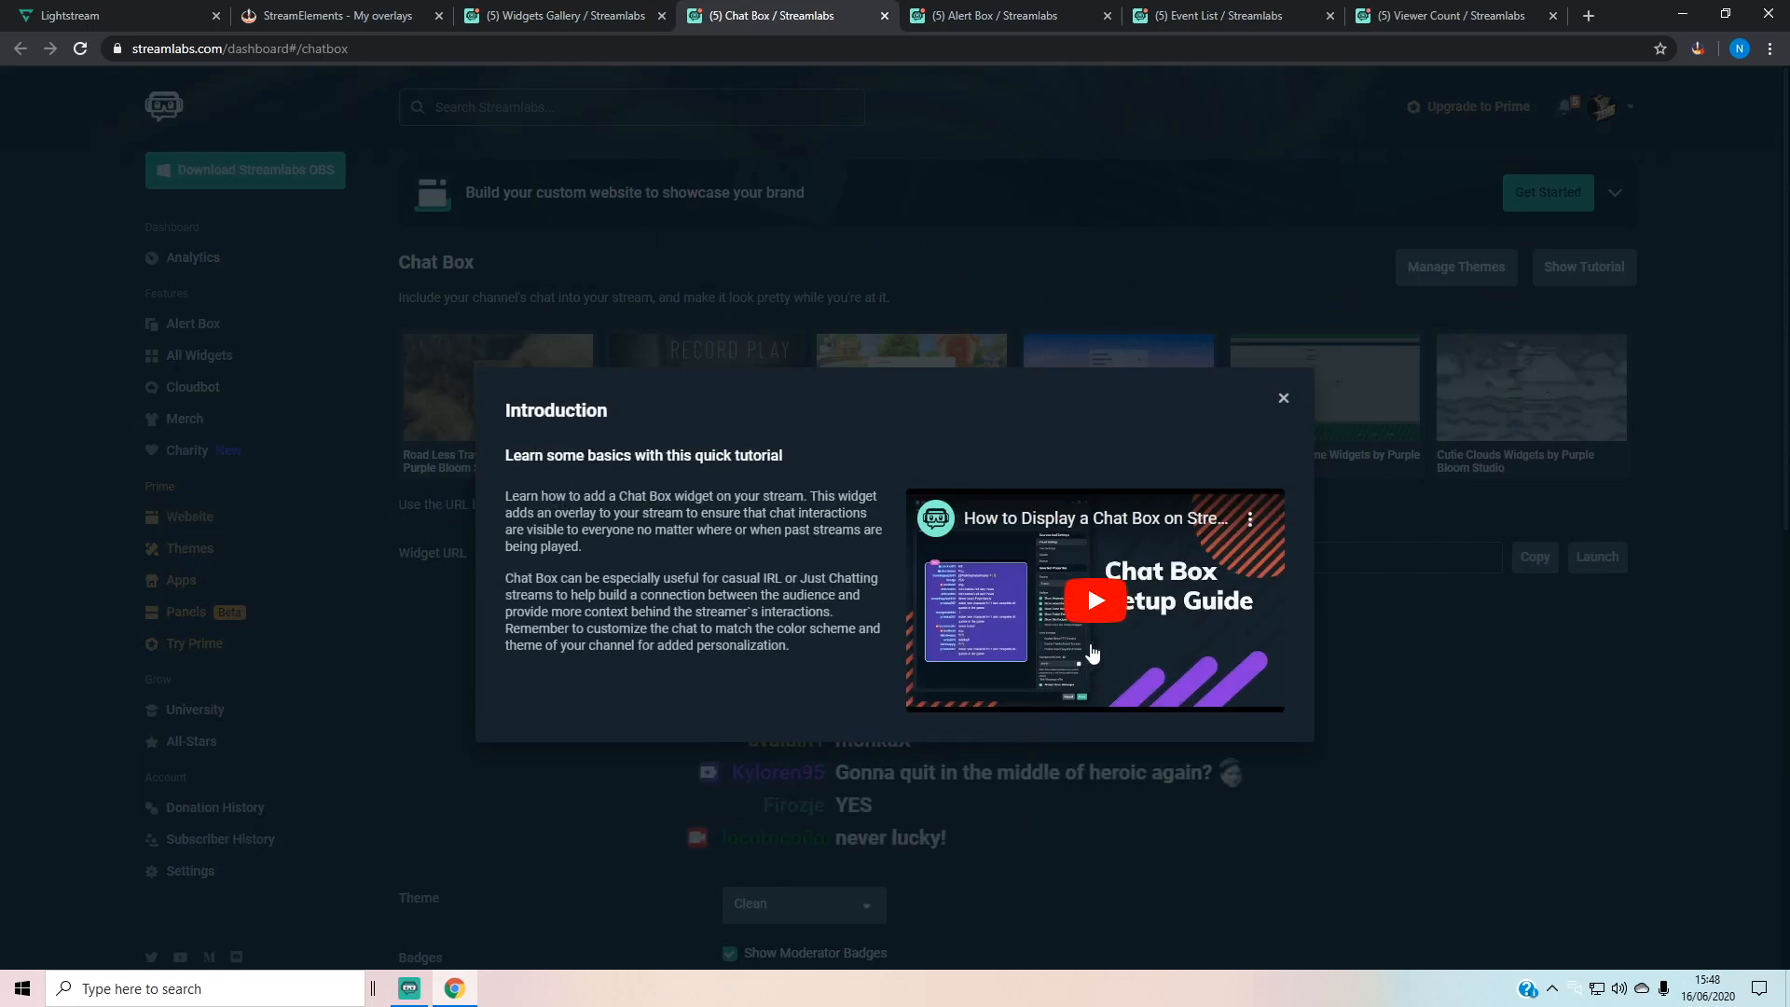
pyautogui.click(1283, 399)
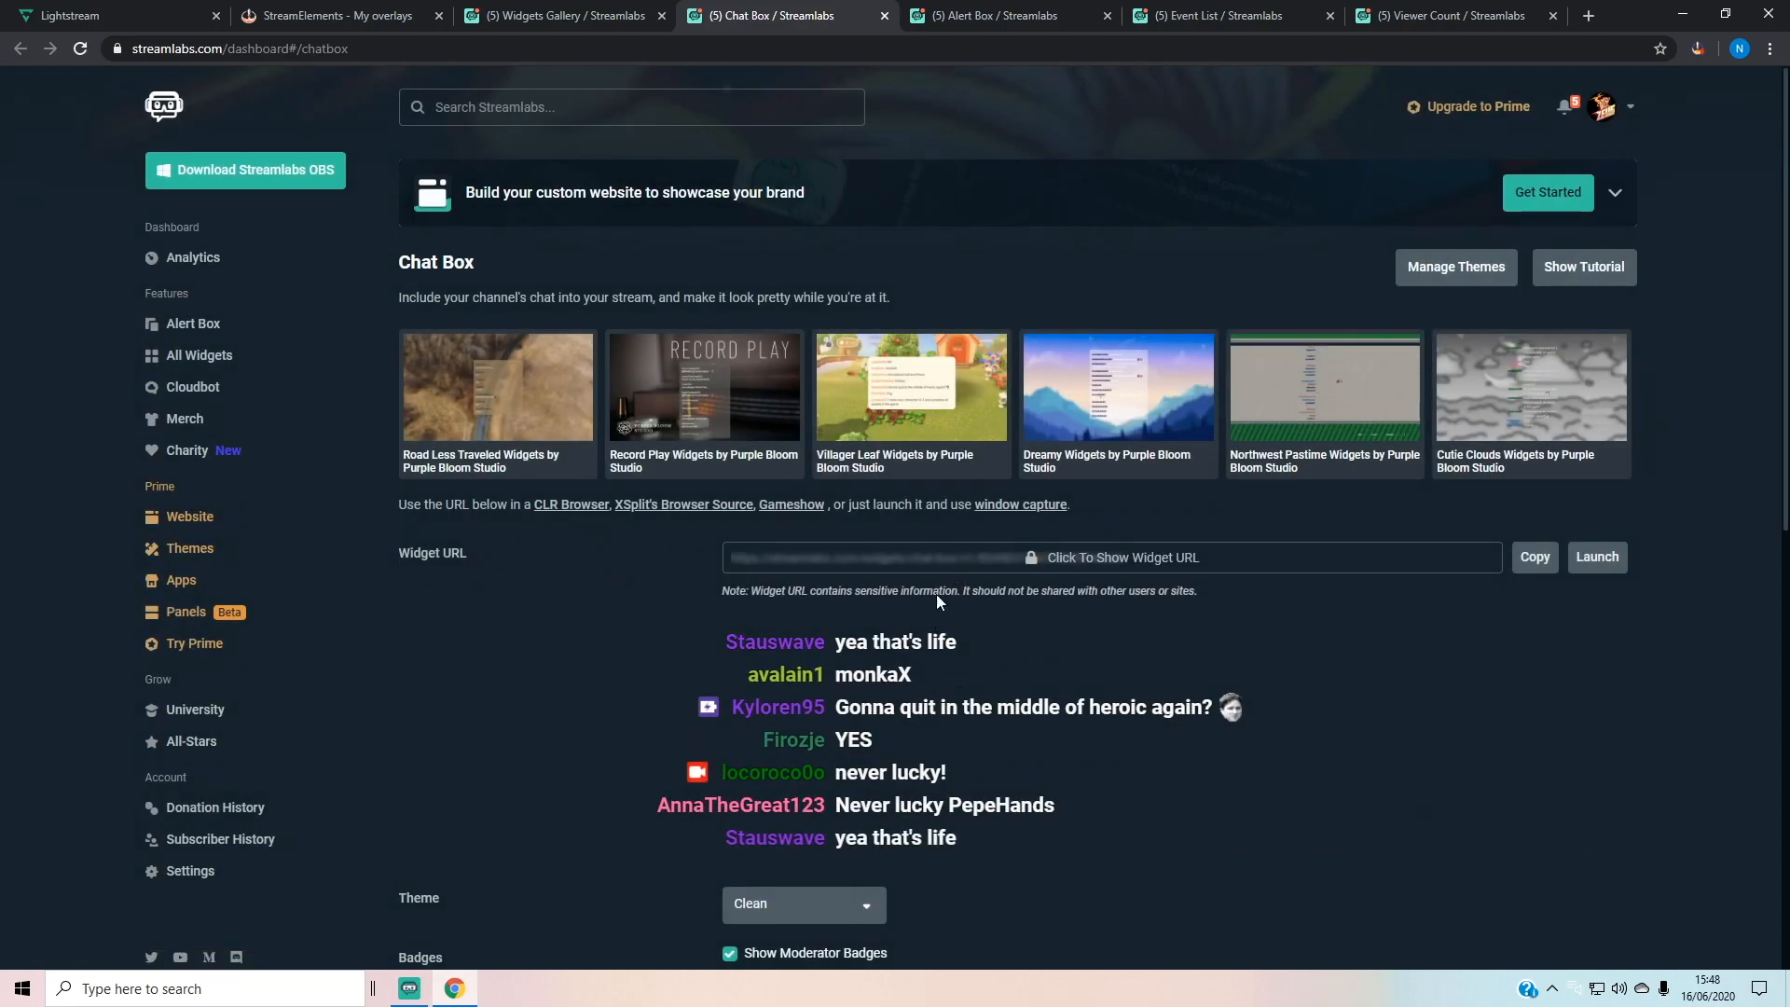
pyautogui.scroll(-3, 857, 736)
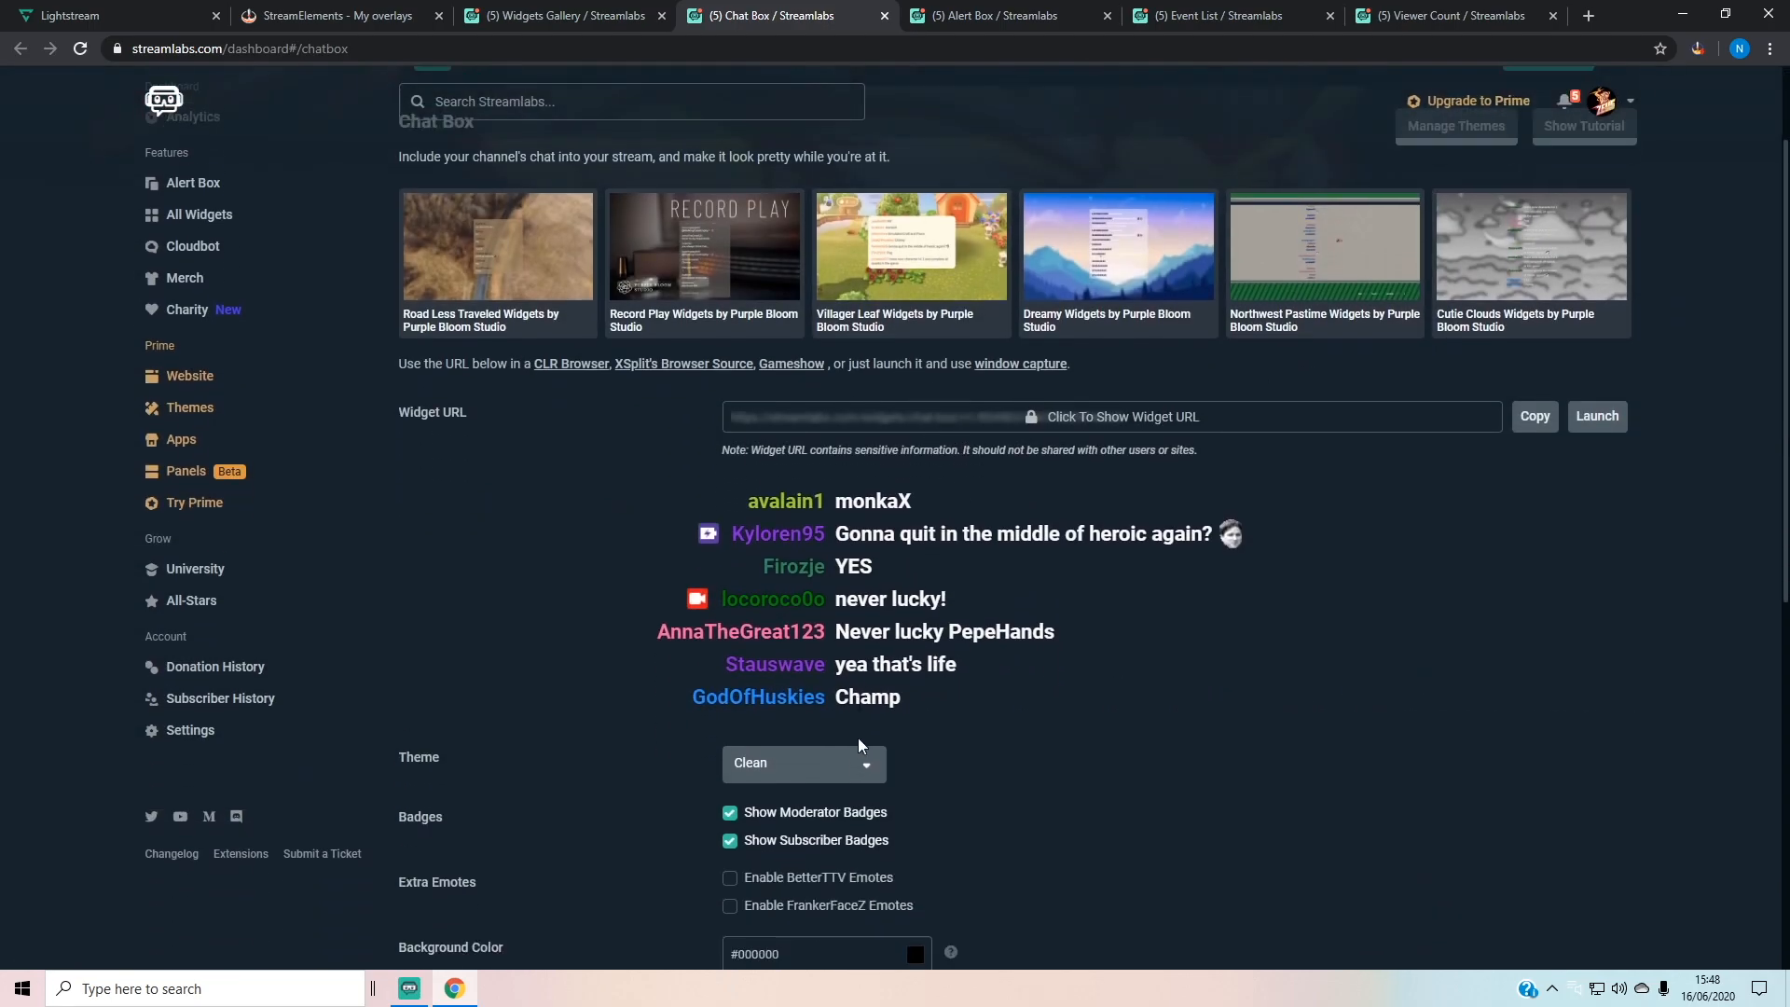
pyautogui.scroll(-3, 930, 658)
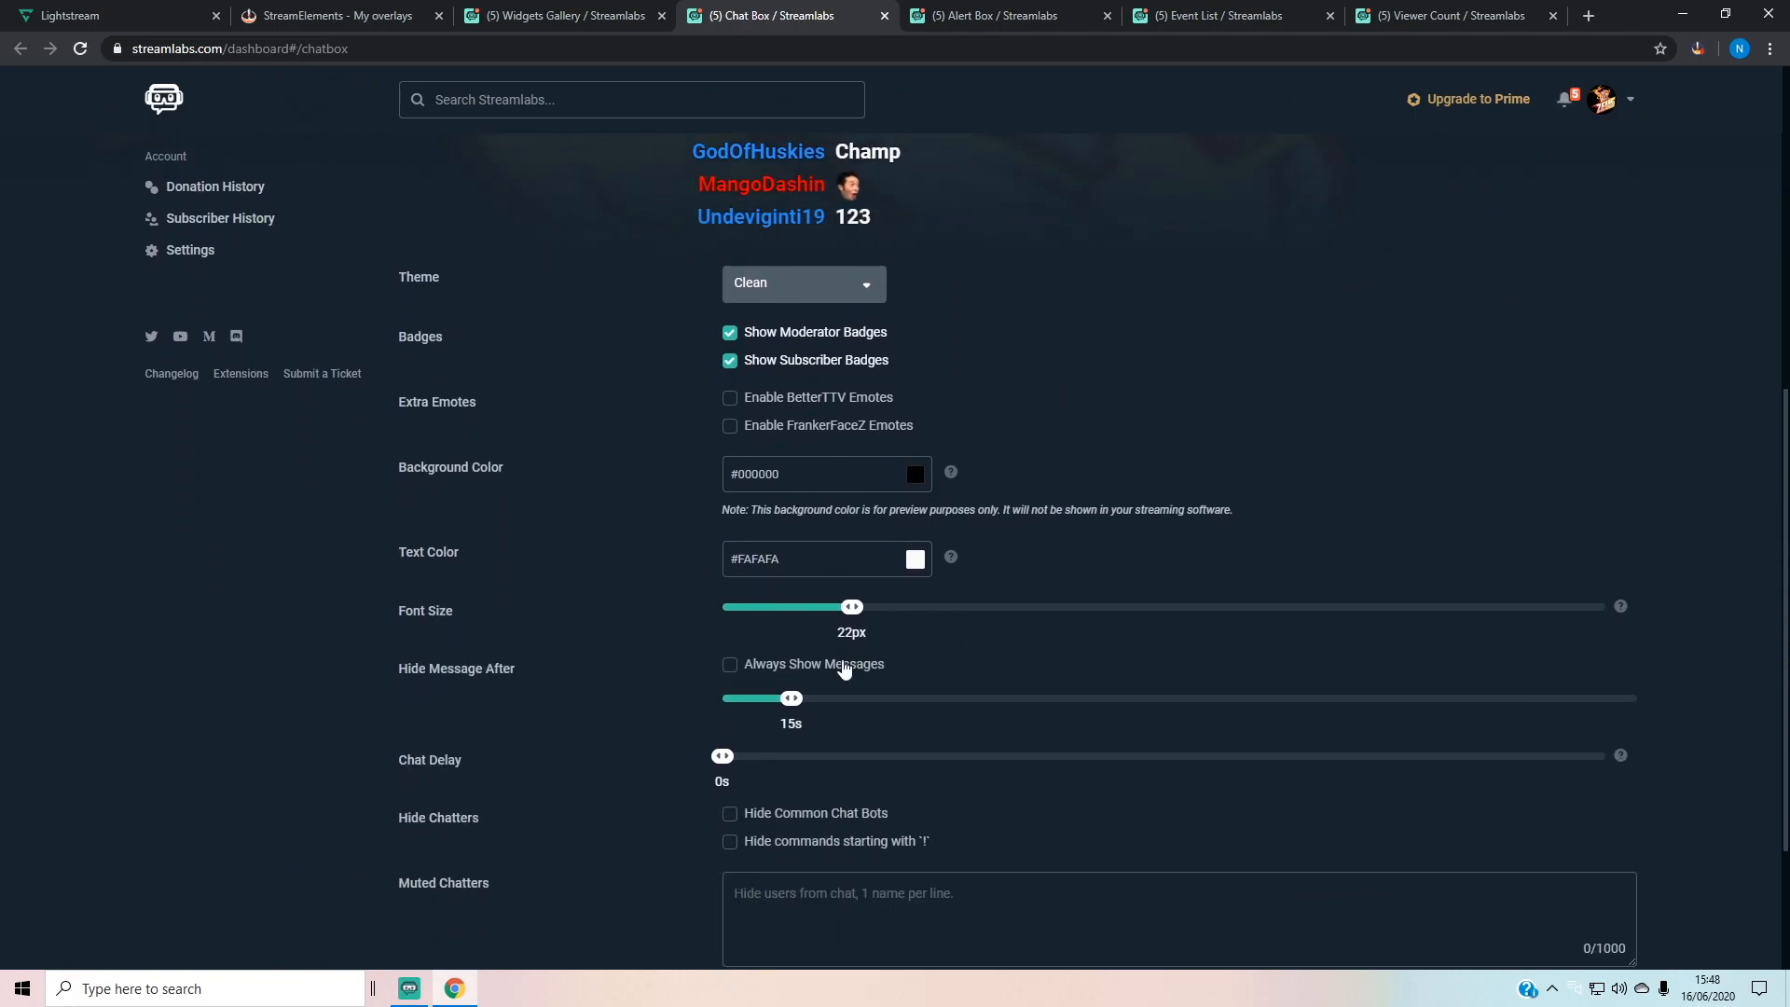
pyautogui.scroll(-2, 844, 675)
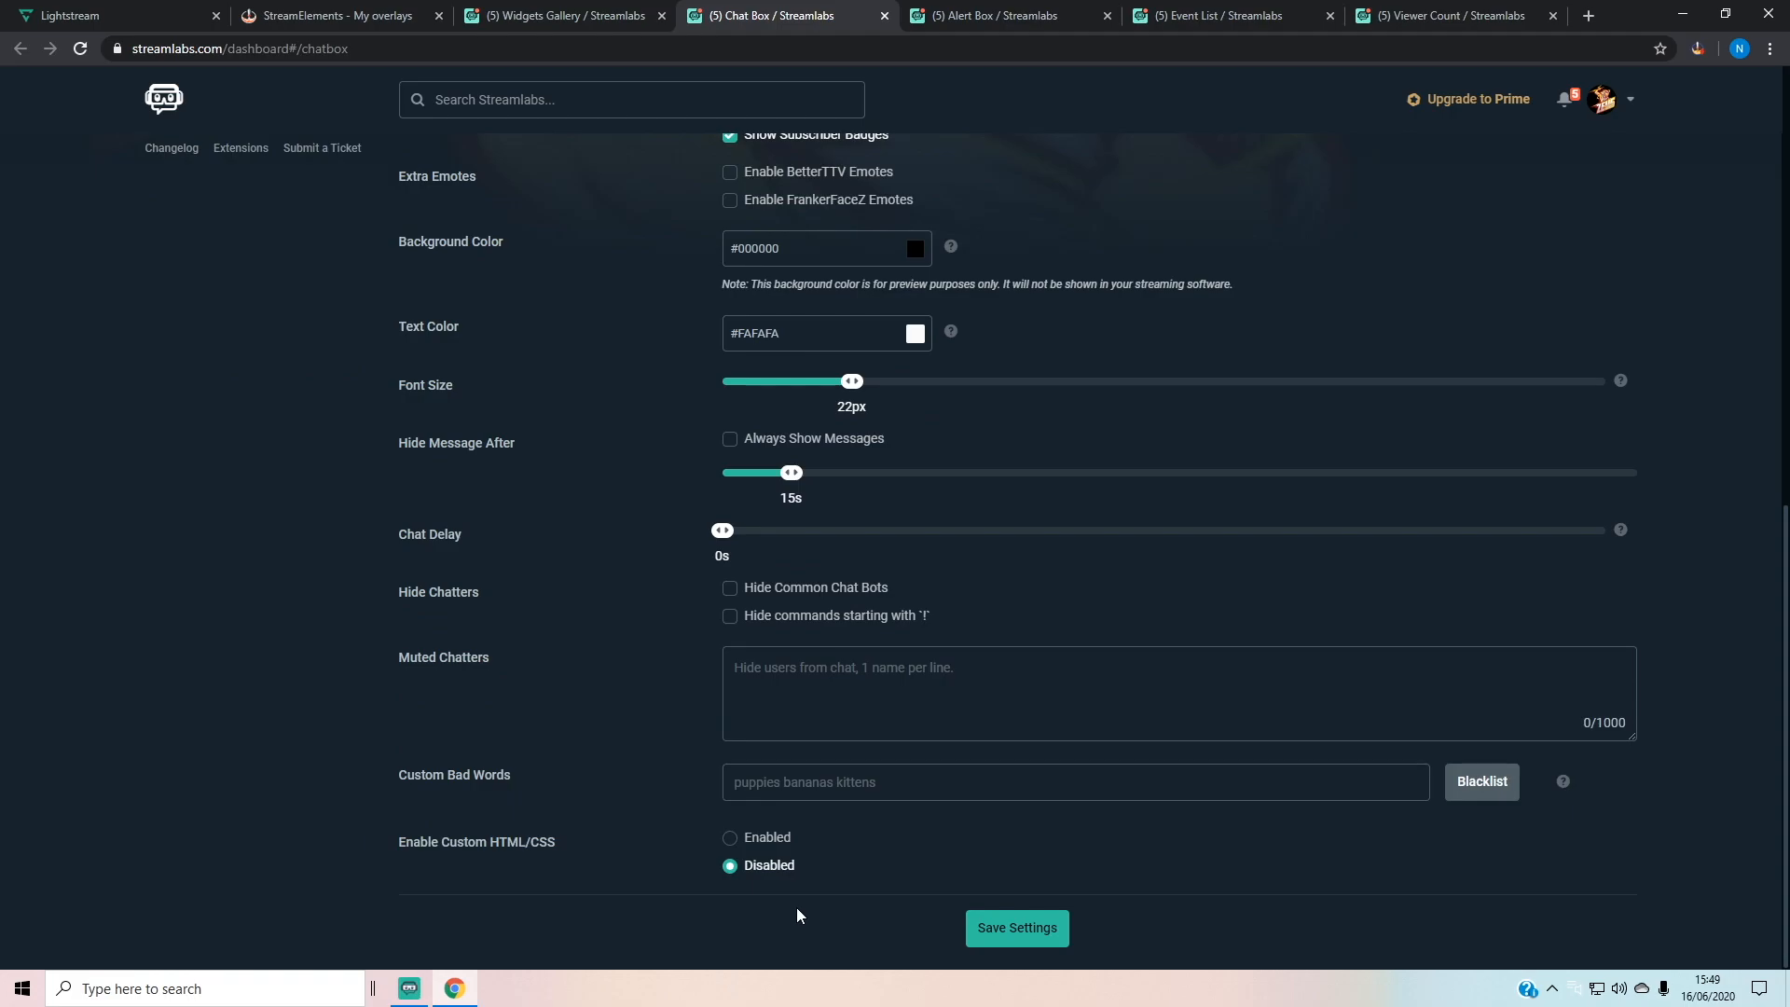
pyautogui.scroll(6, 1194, 705)
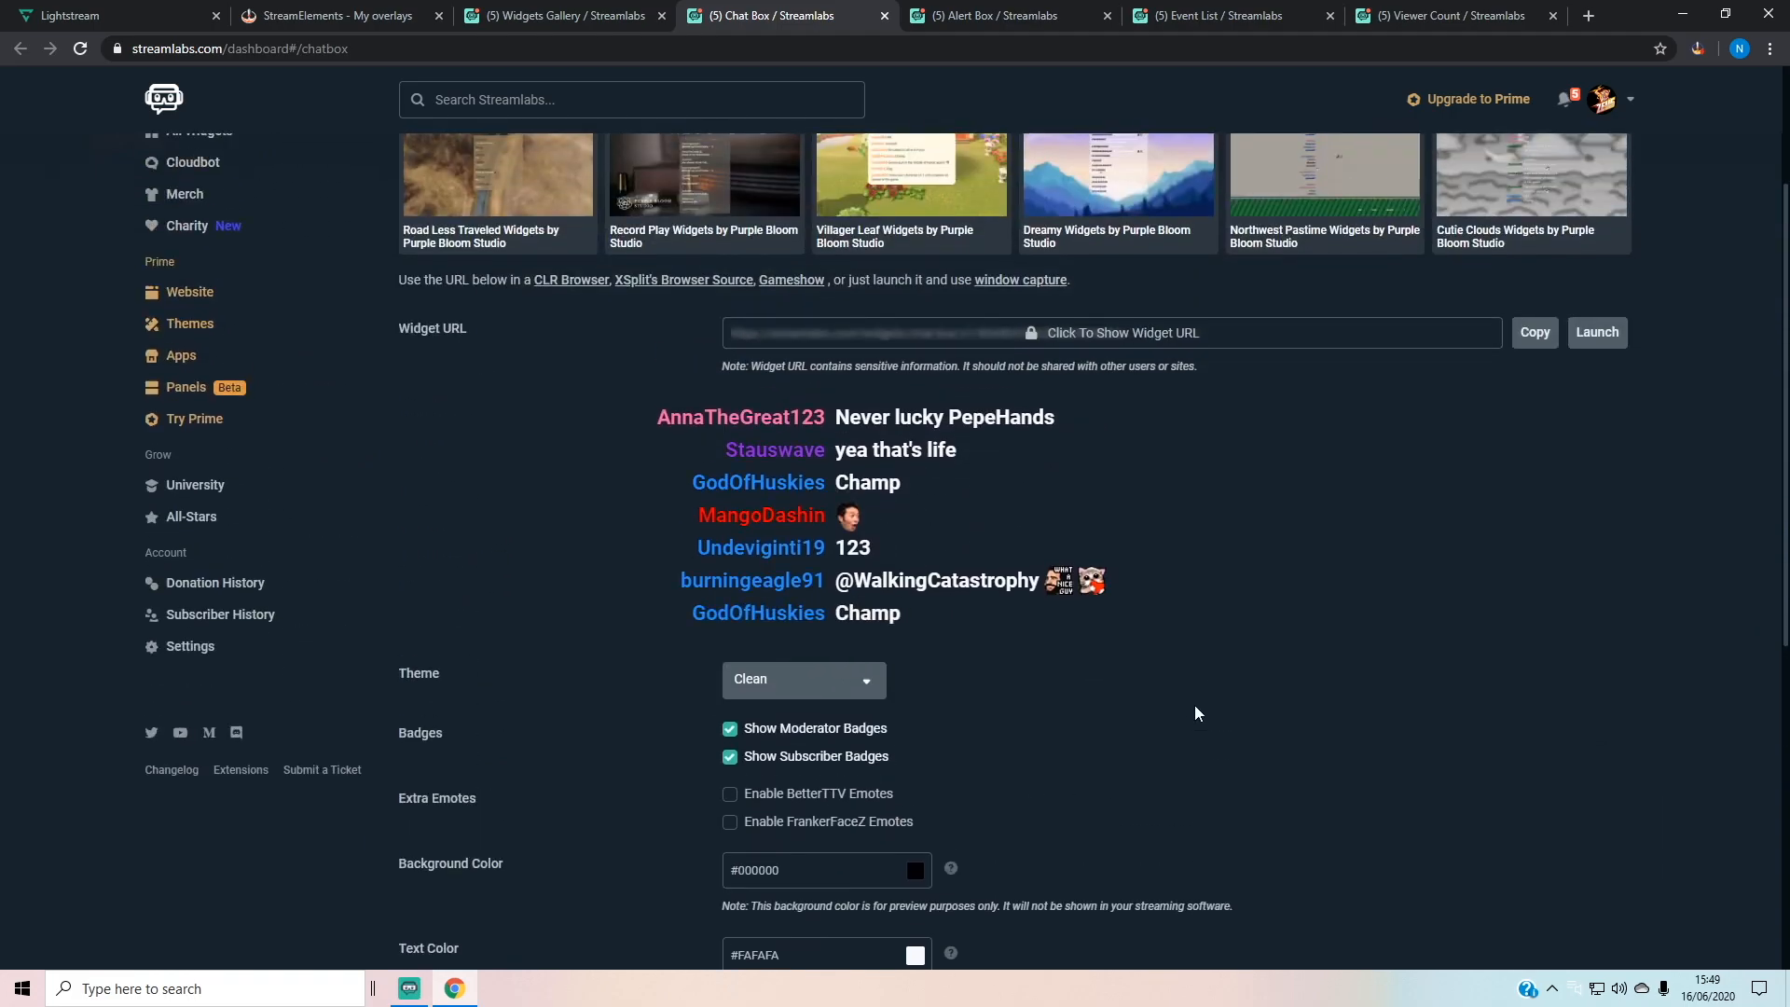
pyautogui.scroll(-6, 1199, 729)
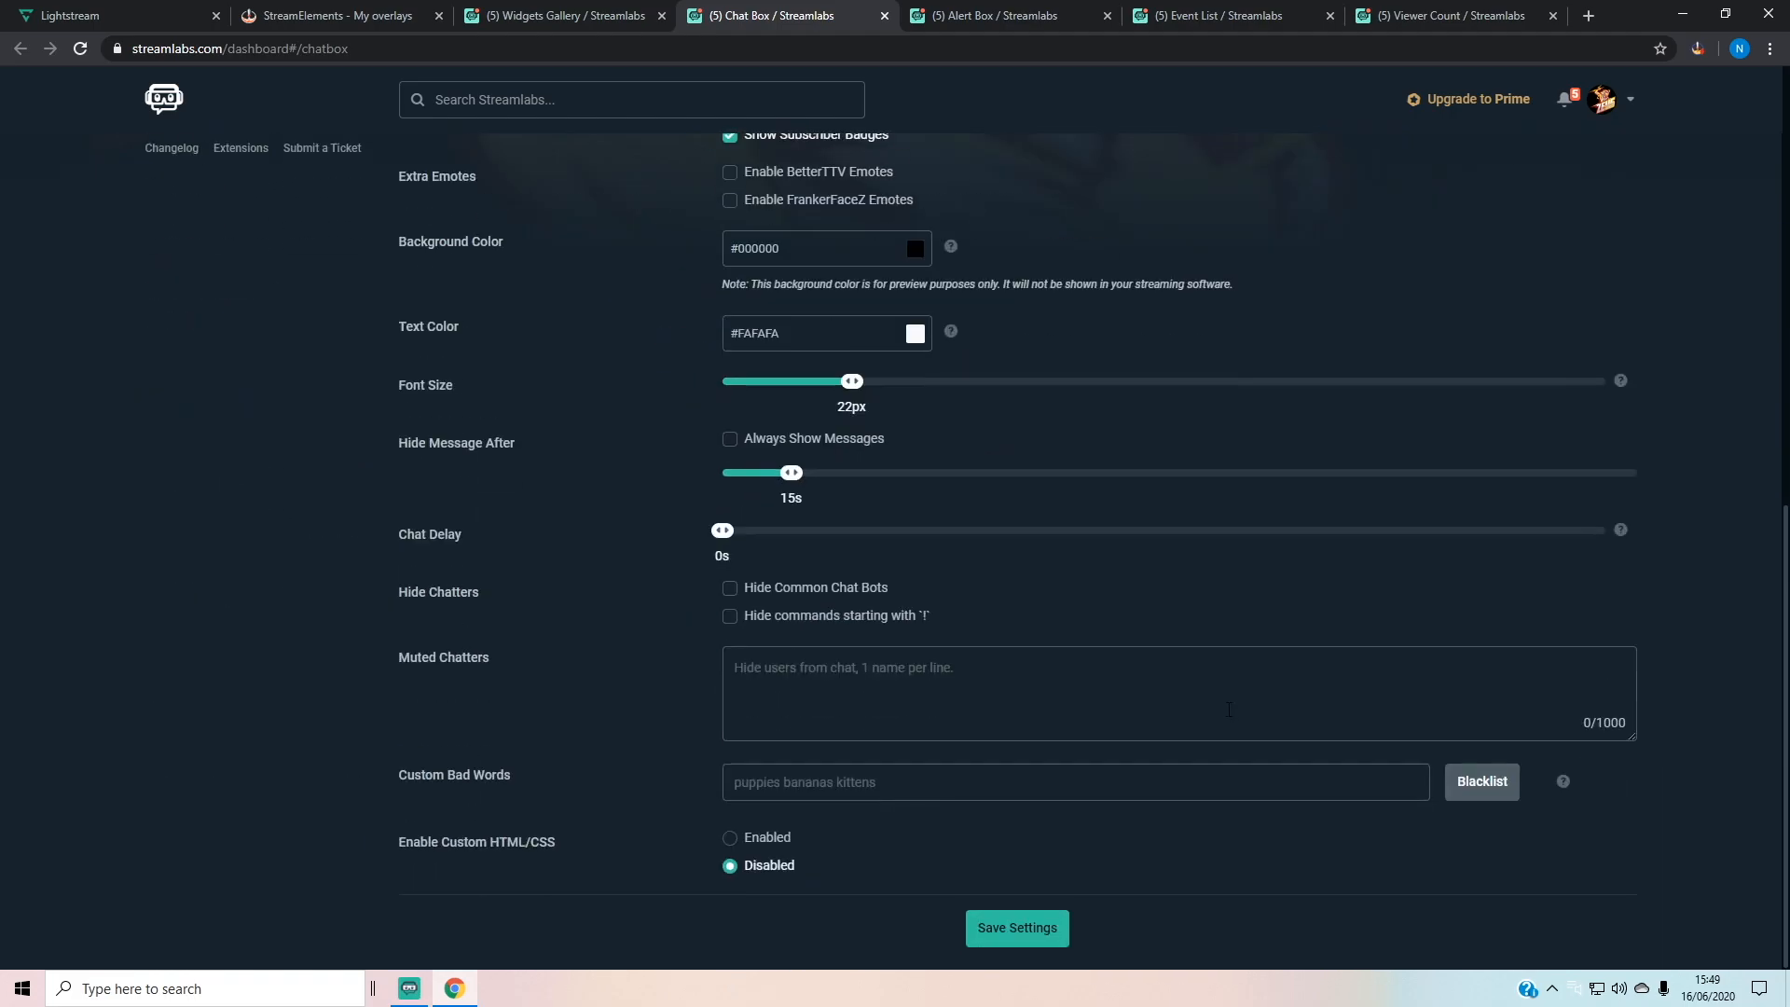
pyautogui.click(1046, 925)
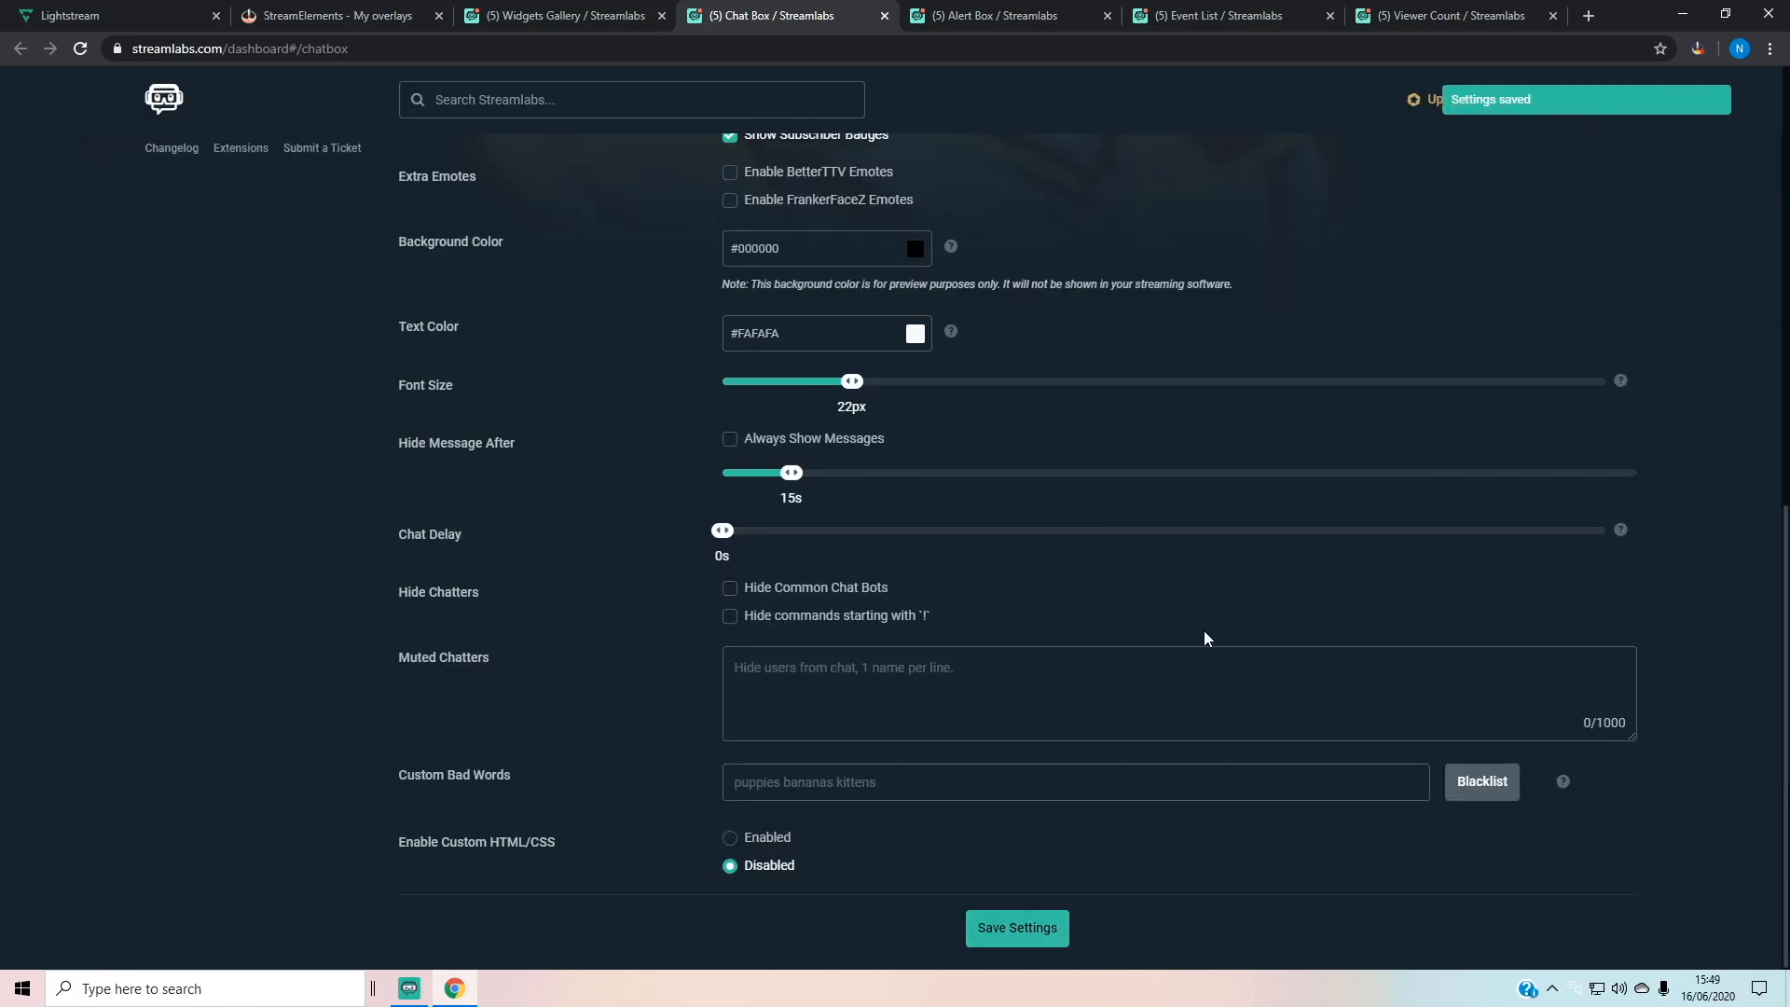
pyautogui.scroll(12, 1205, 630)
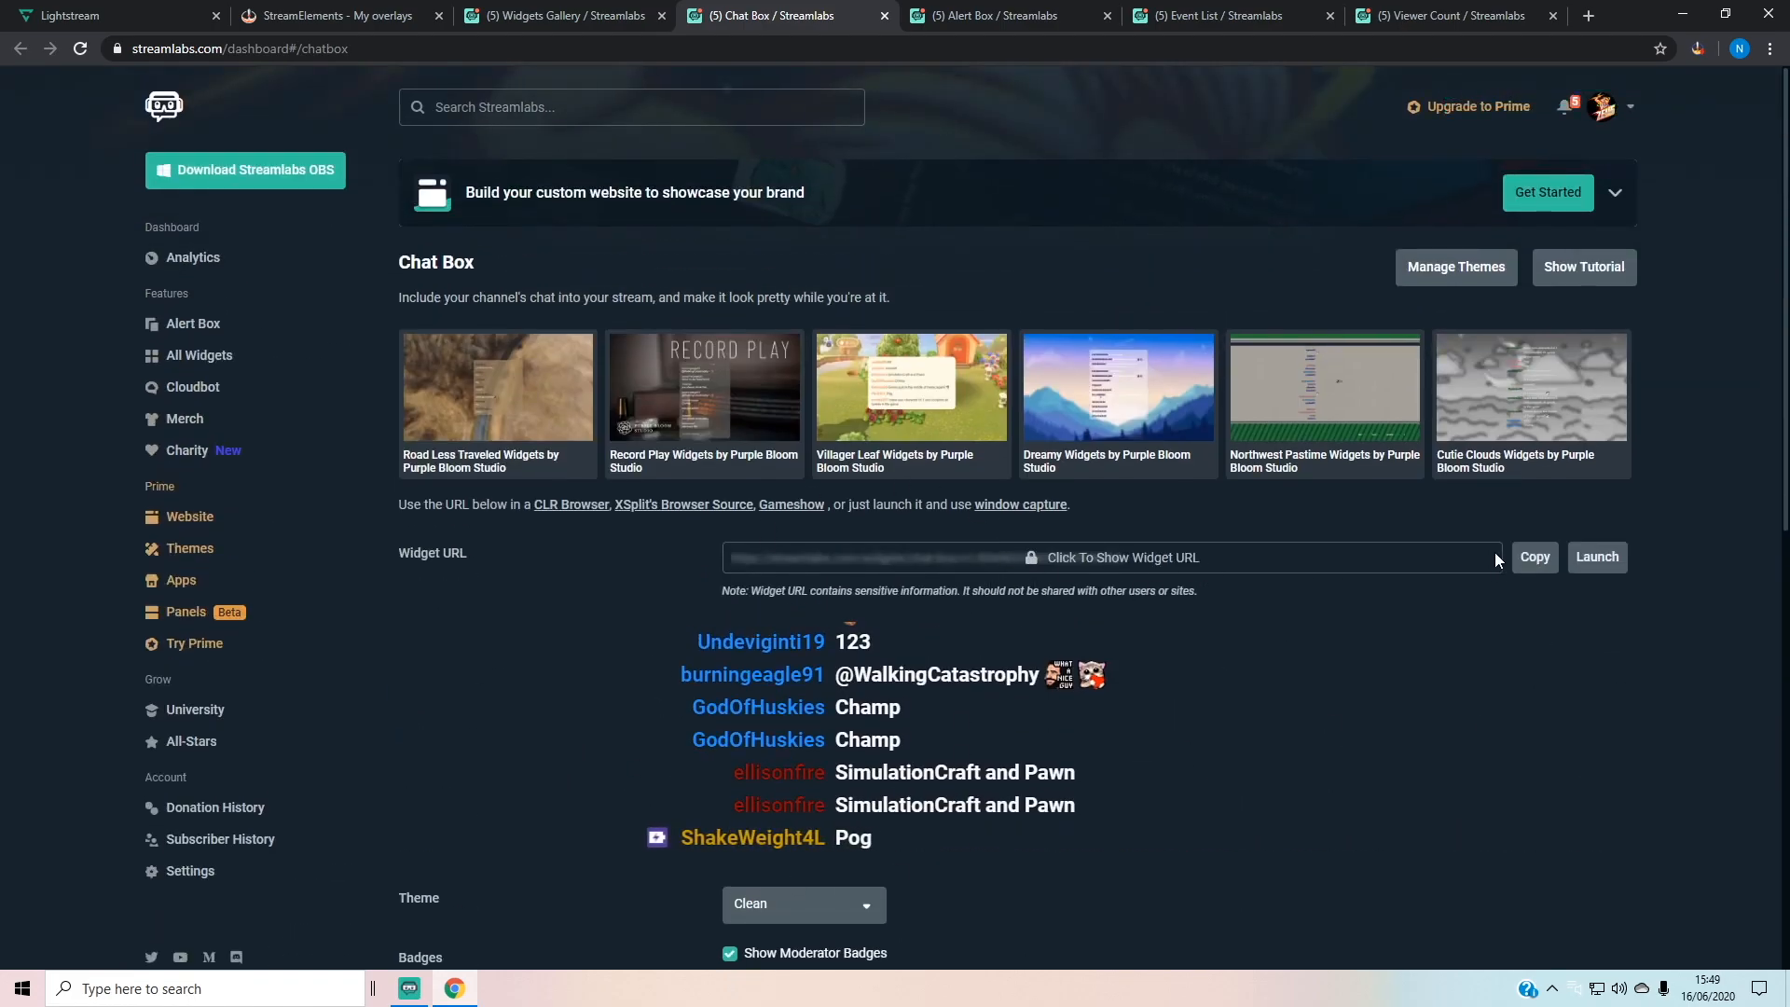
pyautogui.click(1542, 562)
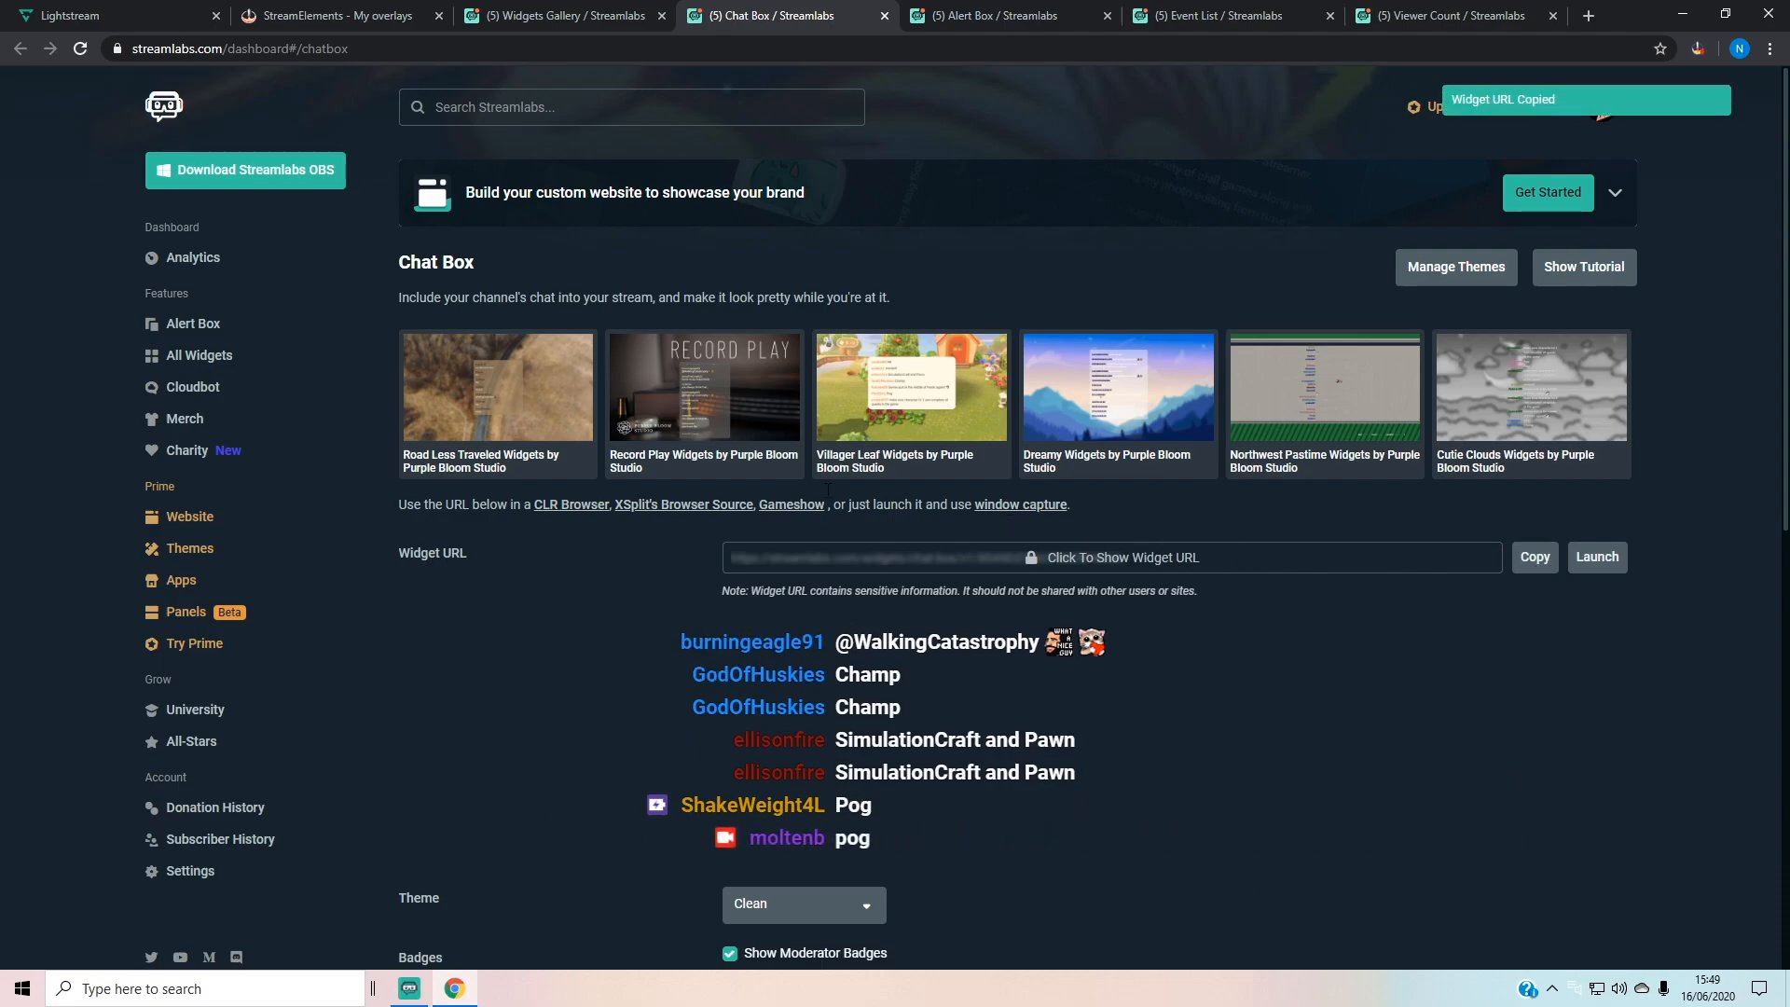
# Step: In Lightstream, add a Streamlabs integration layer with the copied Chat Box URL and fit it to about 629 × 720 at X 940, Y 201
pyautogui.click(93, 16)
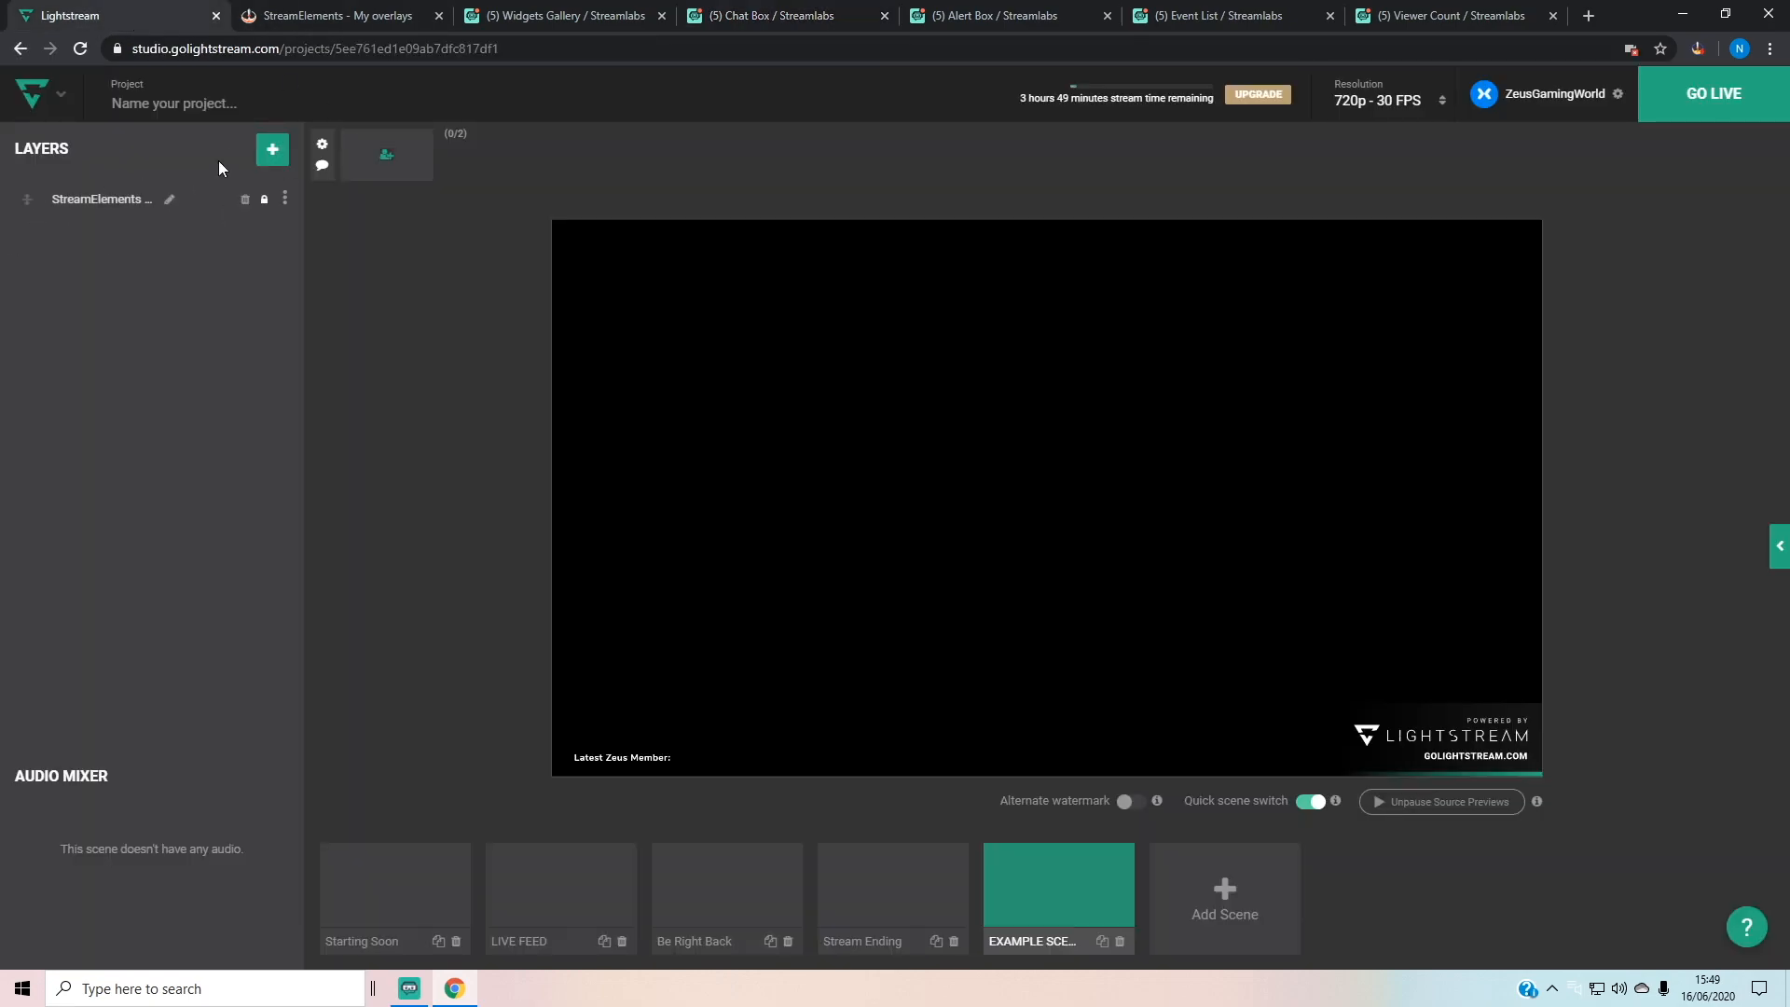
pyautogui.click(272, 152)
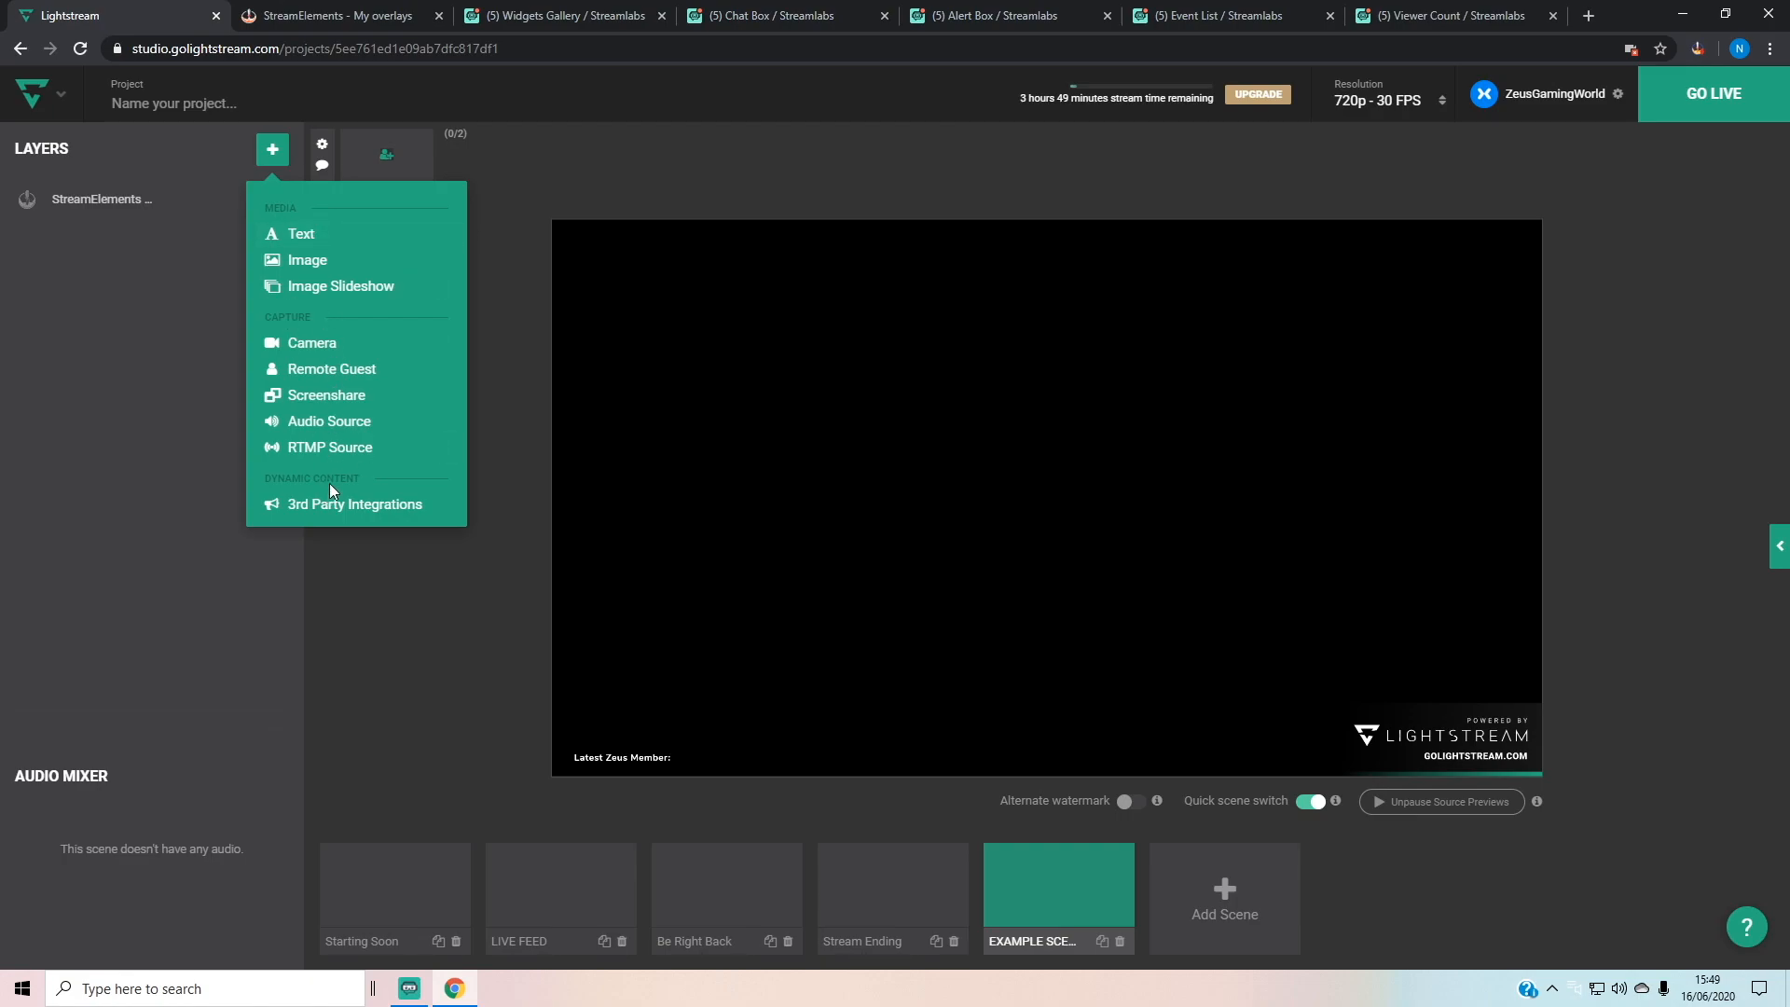
pyautogui.click(357, 508)
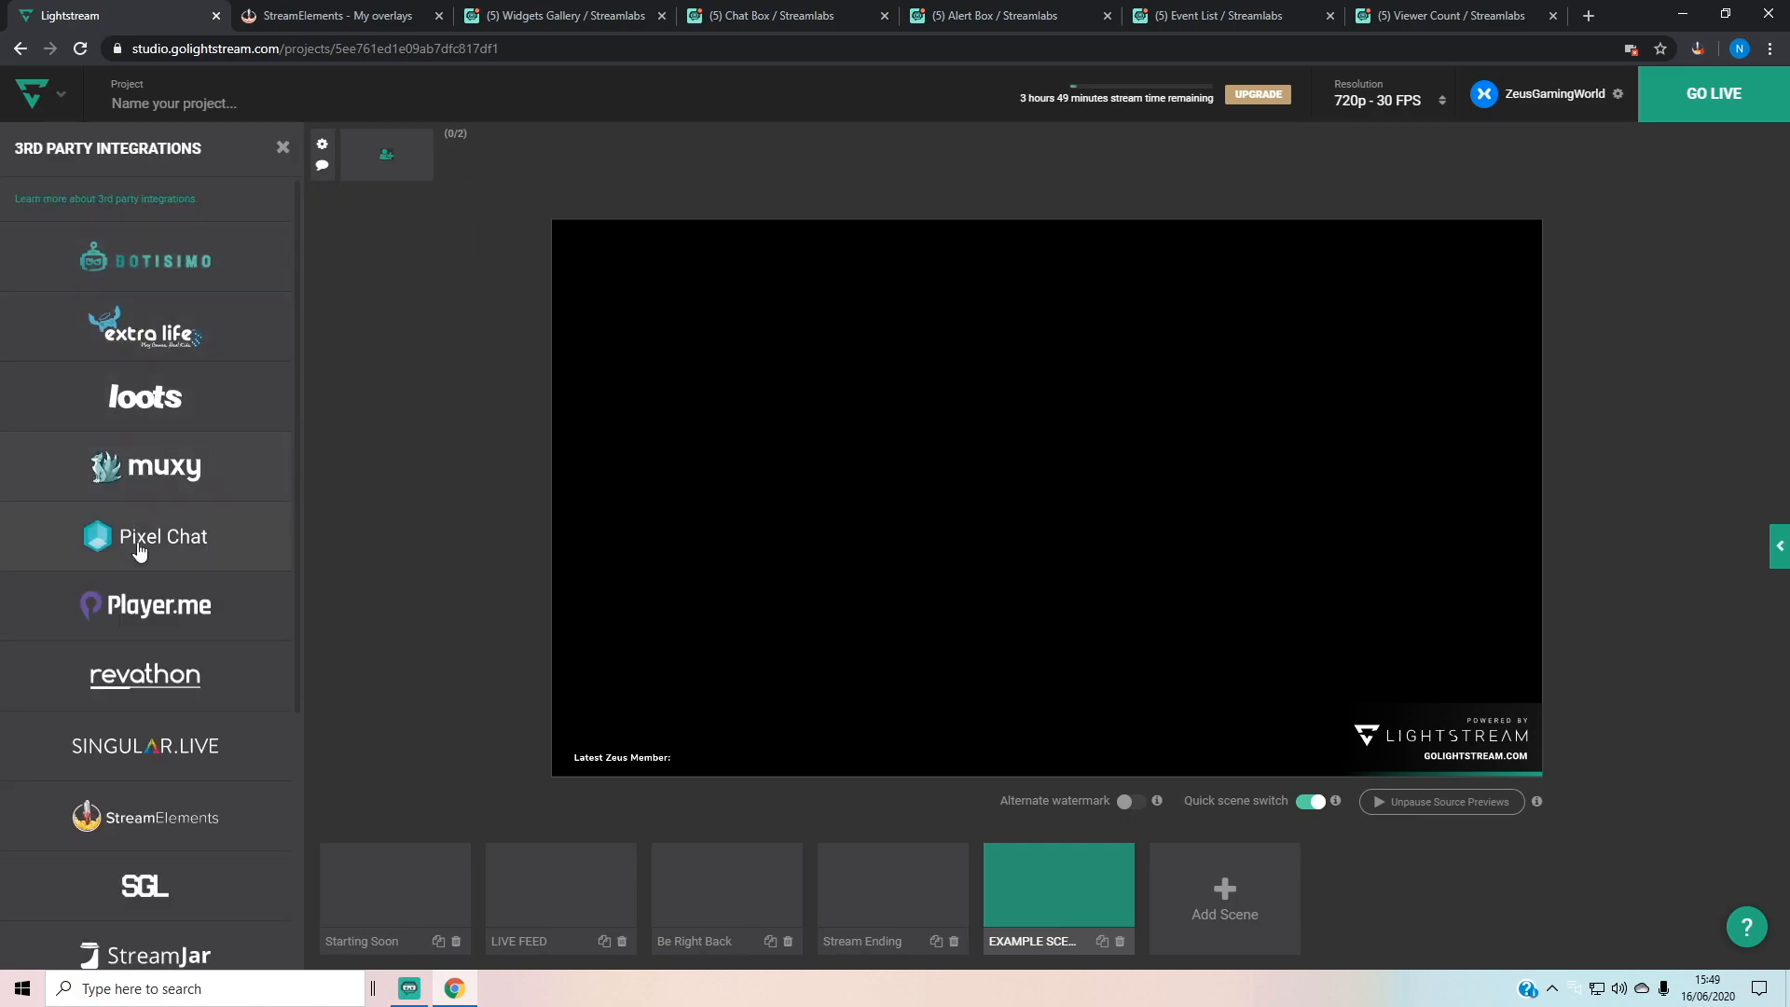
pyautogui.scroll(-1, 177, 554)
pyautogui.scroll(-2, 185, 559)
pyautogui.click(220, 666)
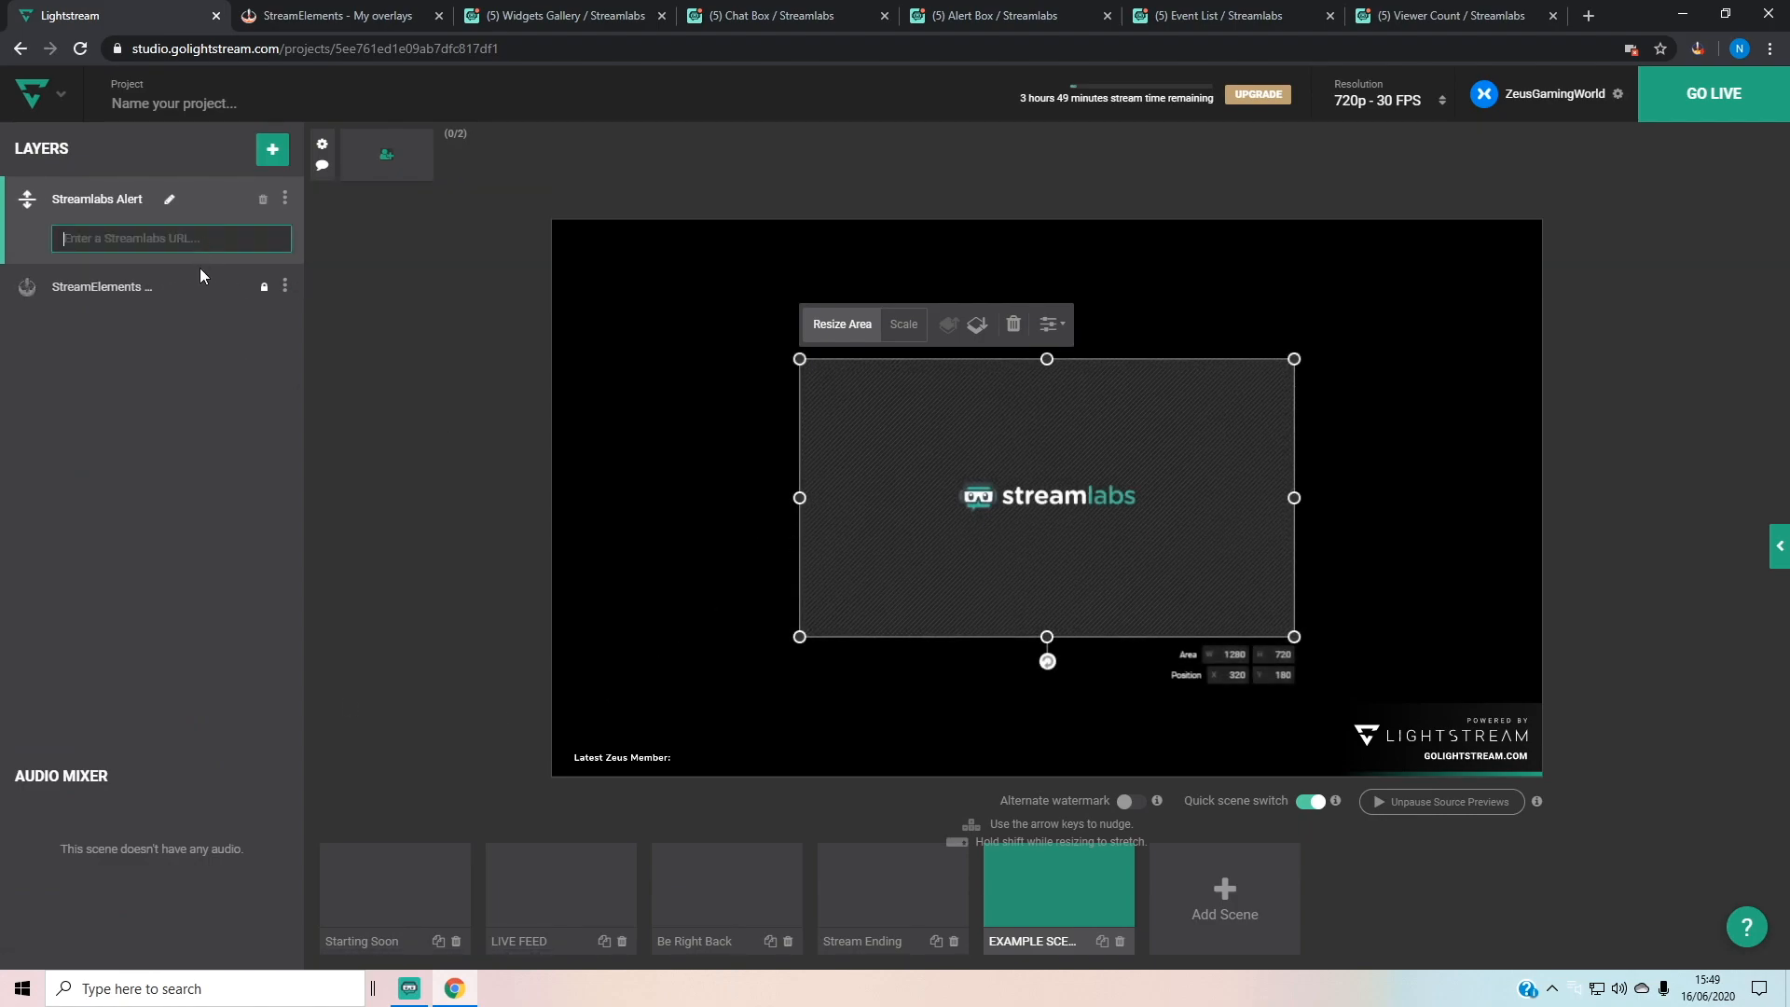
pyautogui.hotkey('ctrl', 'v')
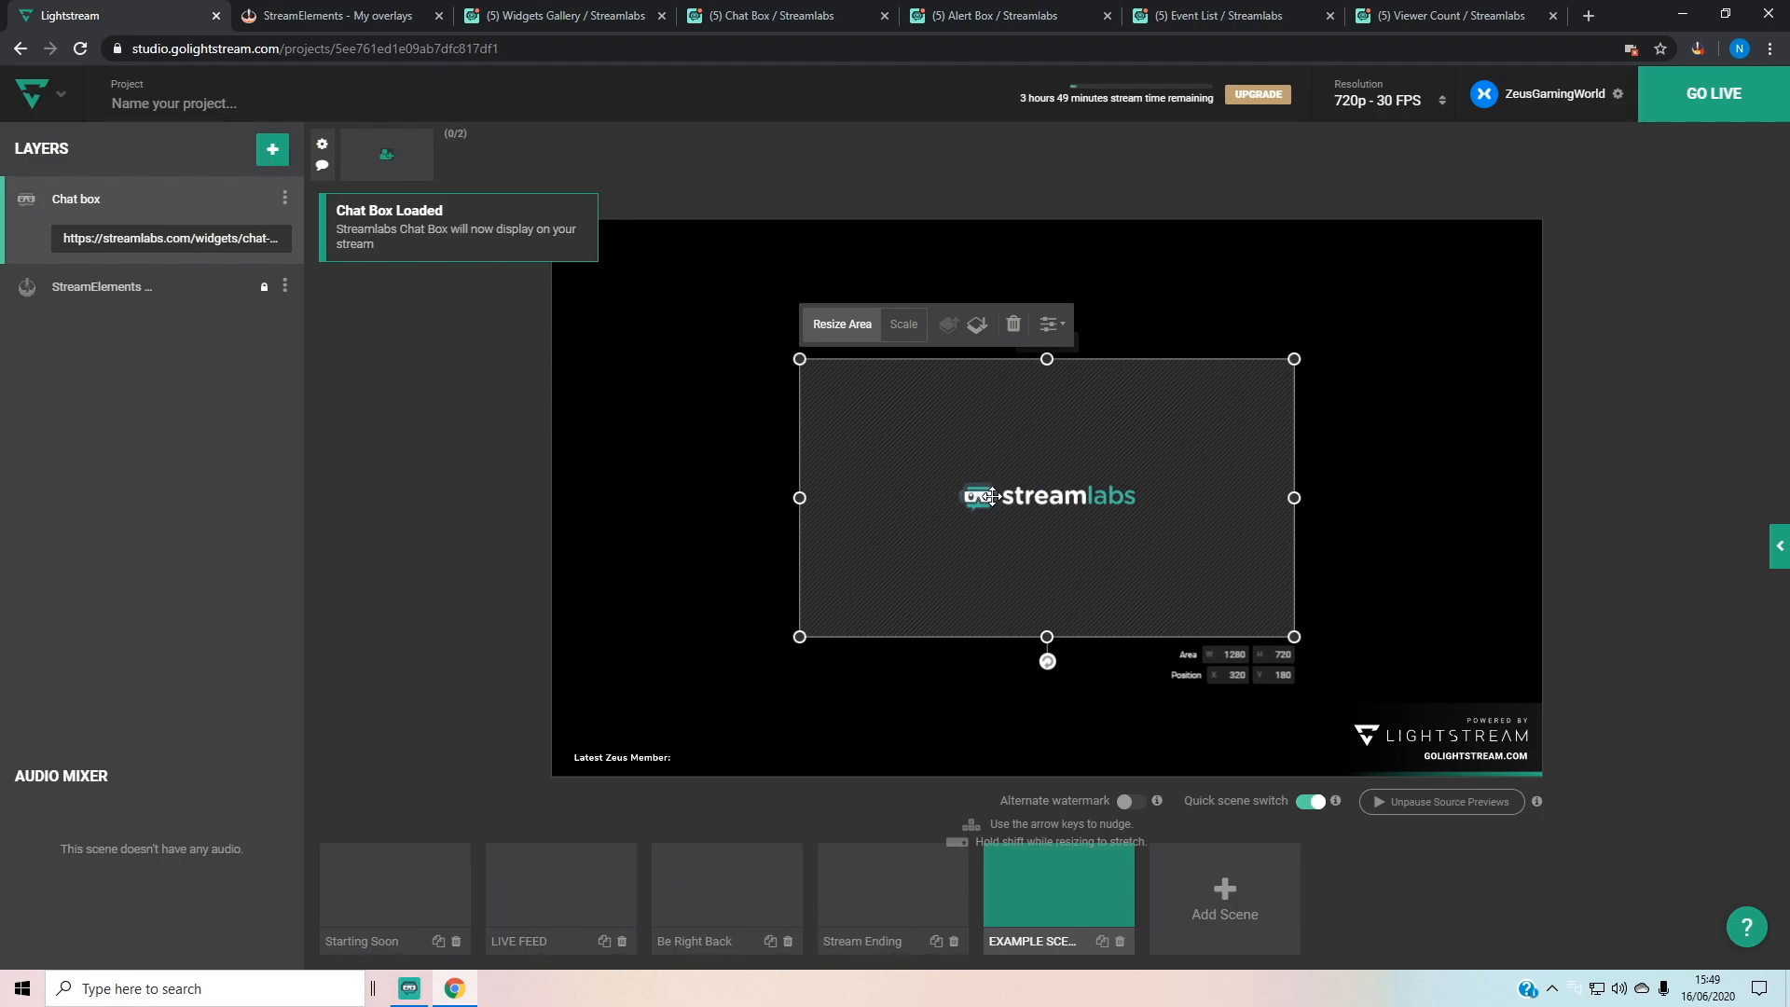
pyautogui.moveTo(1298, 495); pyautogui.dragTo(1432, 529)
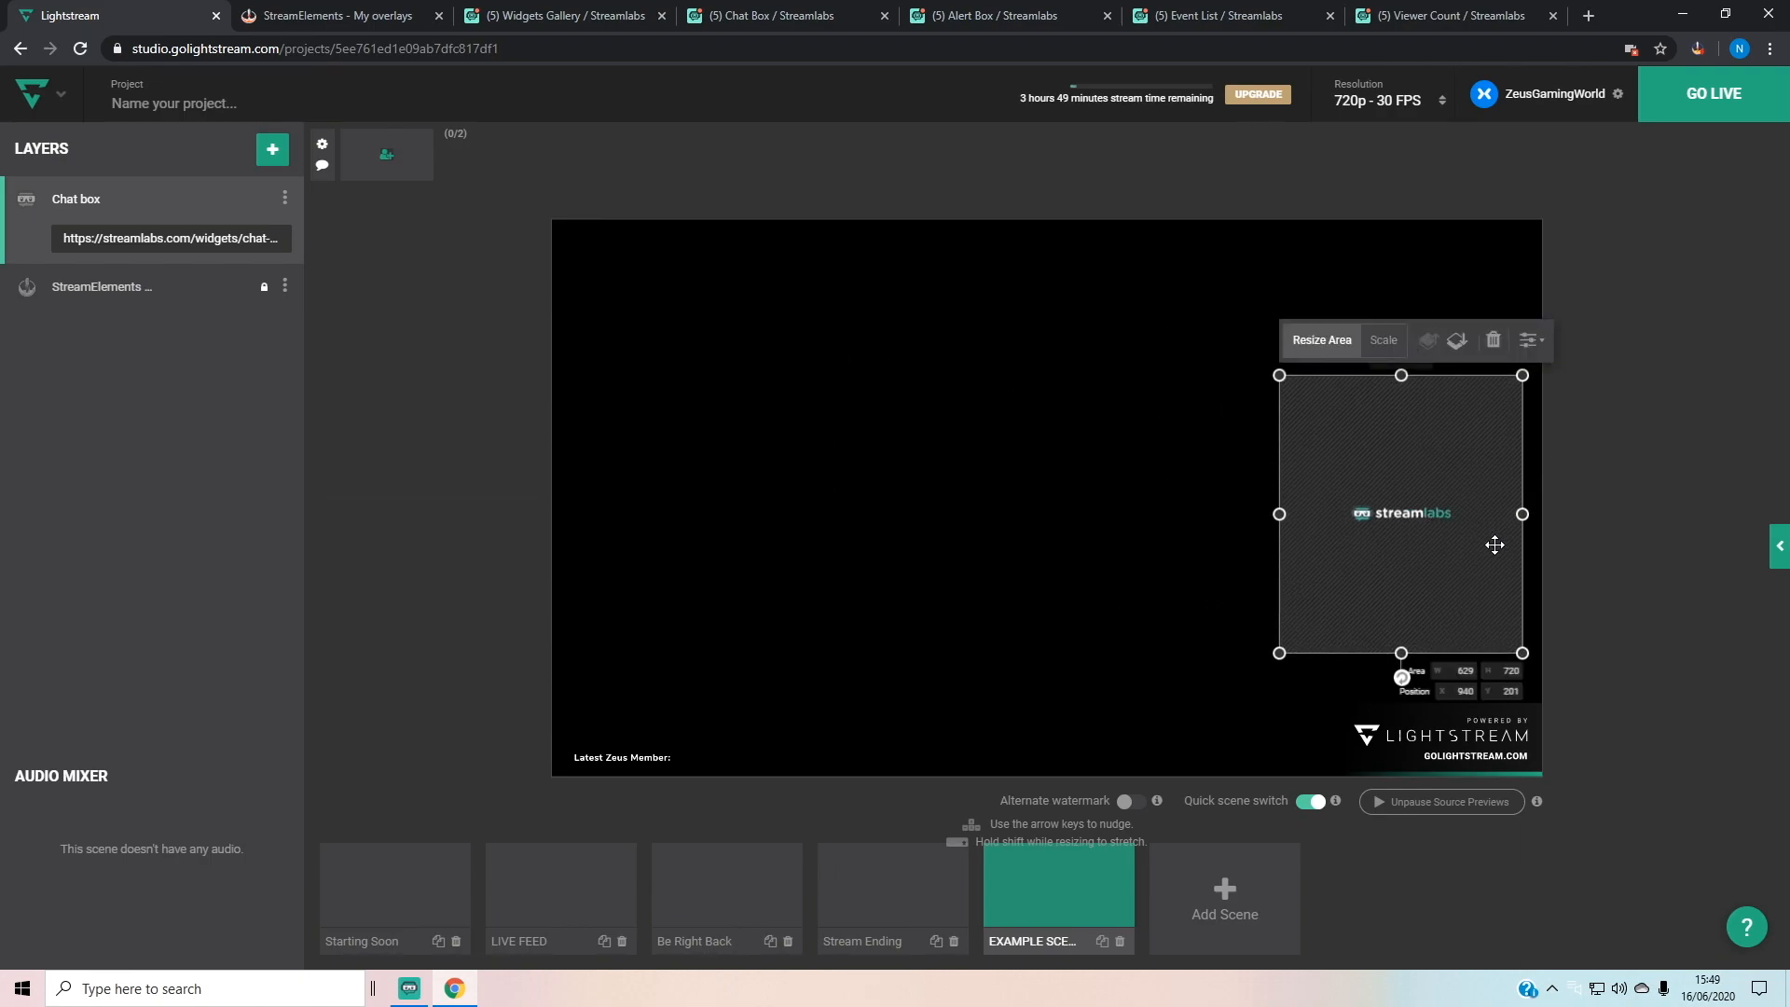
# Step: Open Mixer in a new browser tab and go through the broadcast dashboard to the account's own channel page
pyautogui.click(1586, 16)
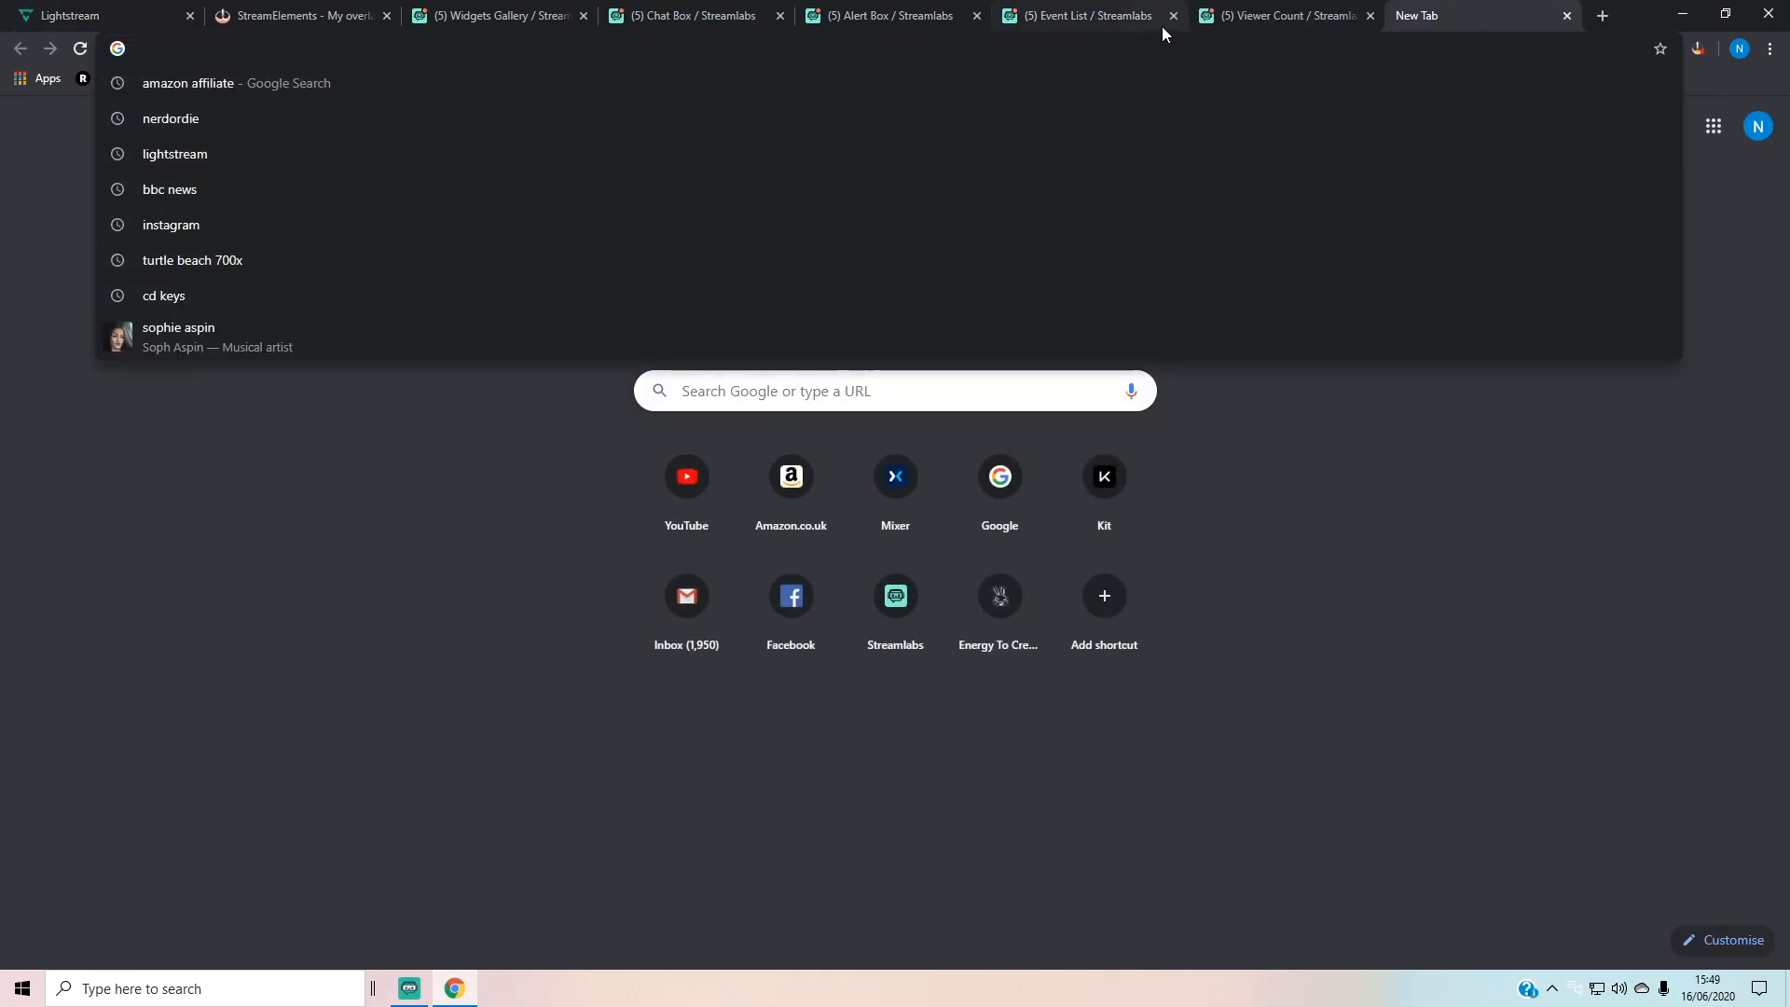
pyautogui.write('mixer')
pyautogui.press('Return')
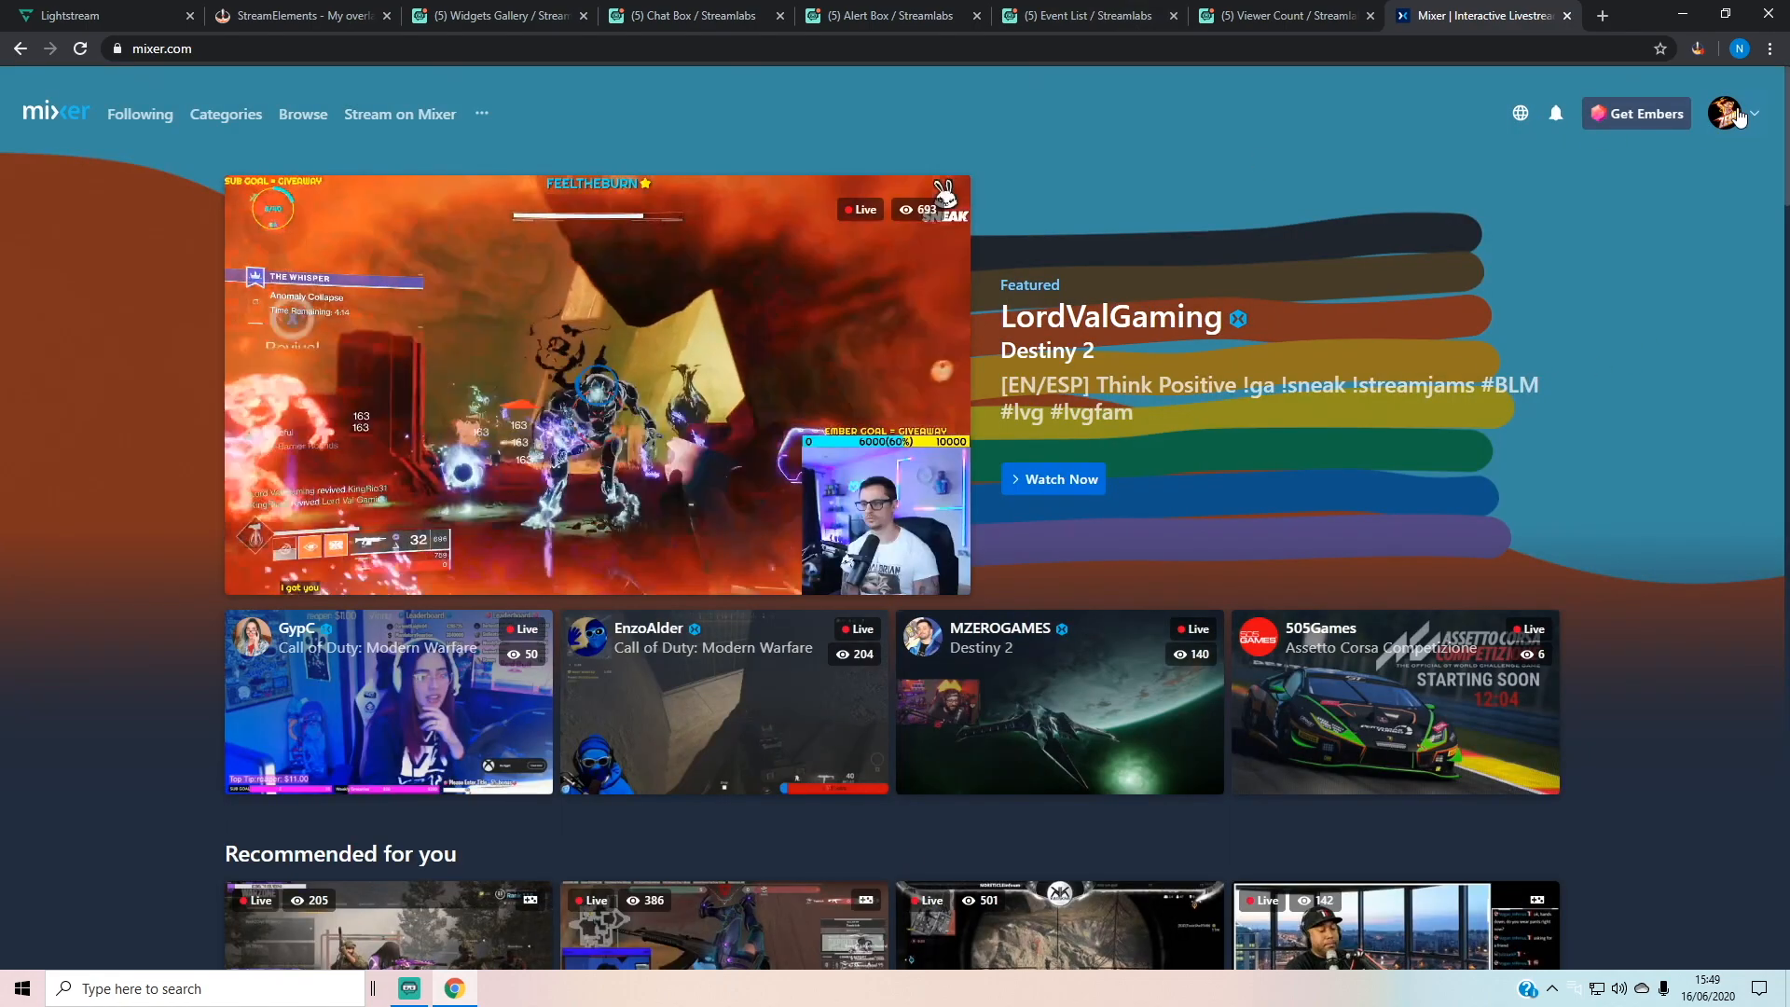
pyautogui.click(1724, 113)
pyautogui.click(1568, 294)
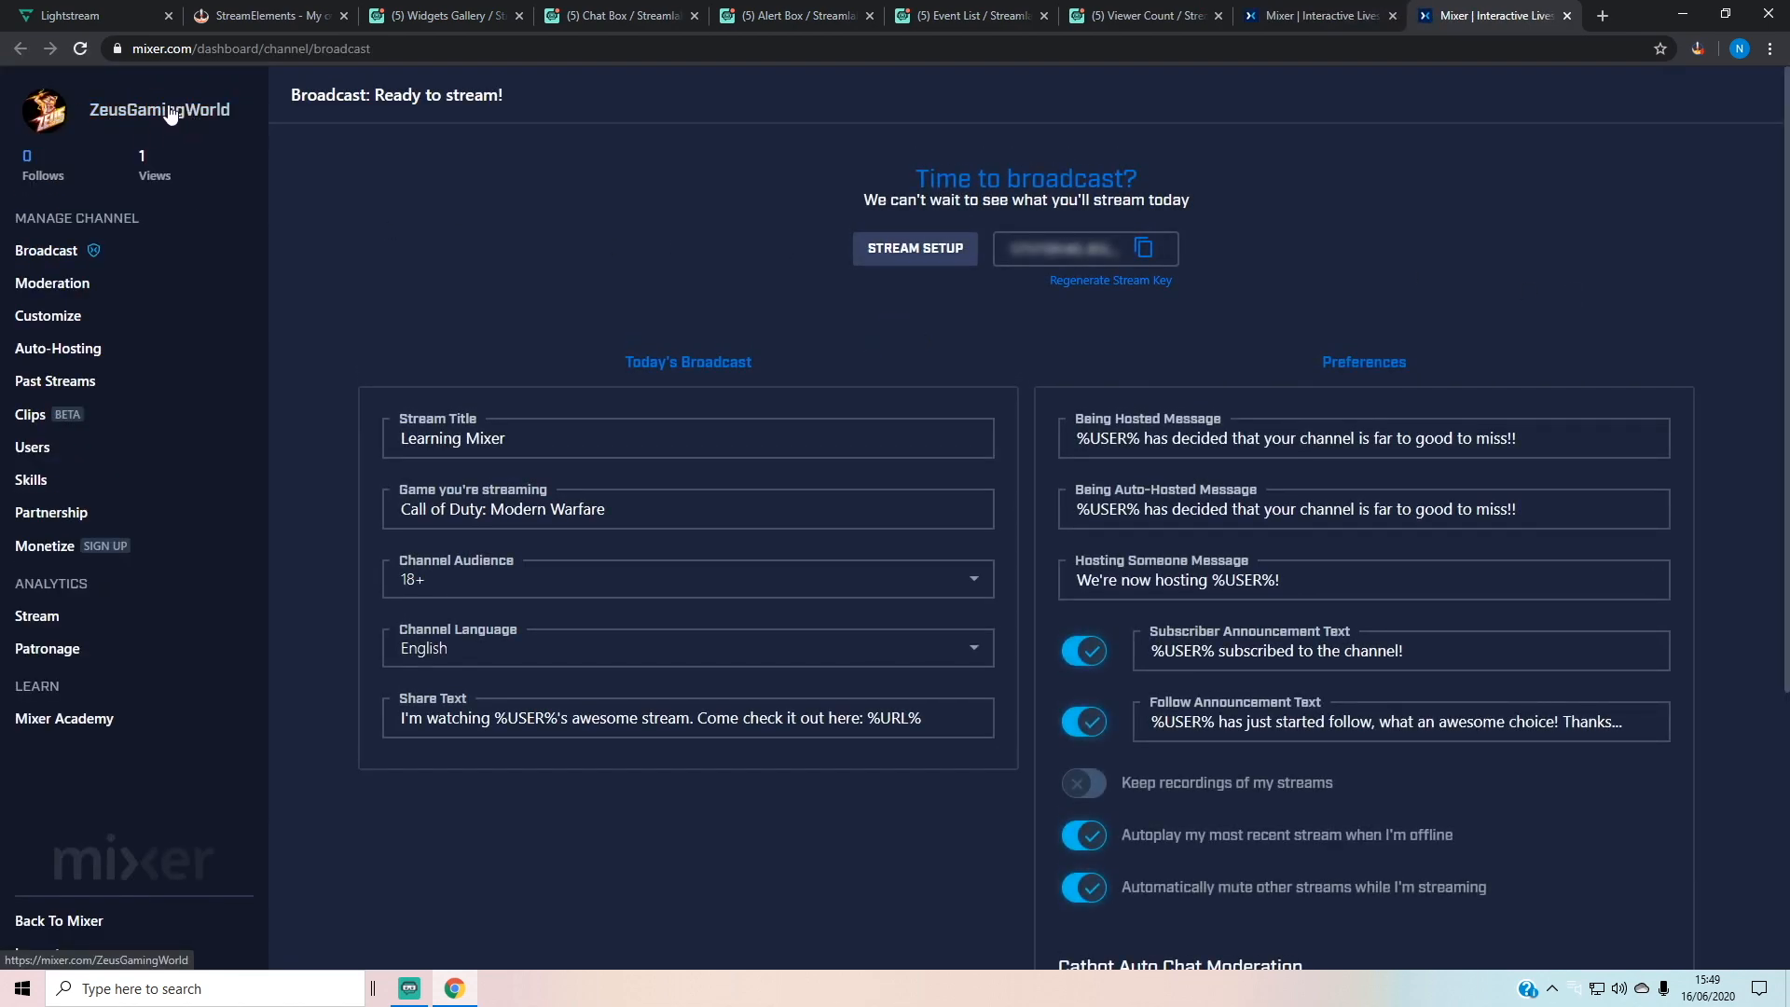
pyautogui.click(185, 110)
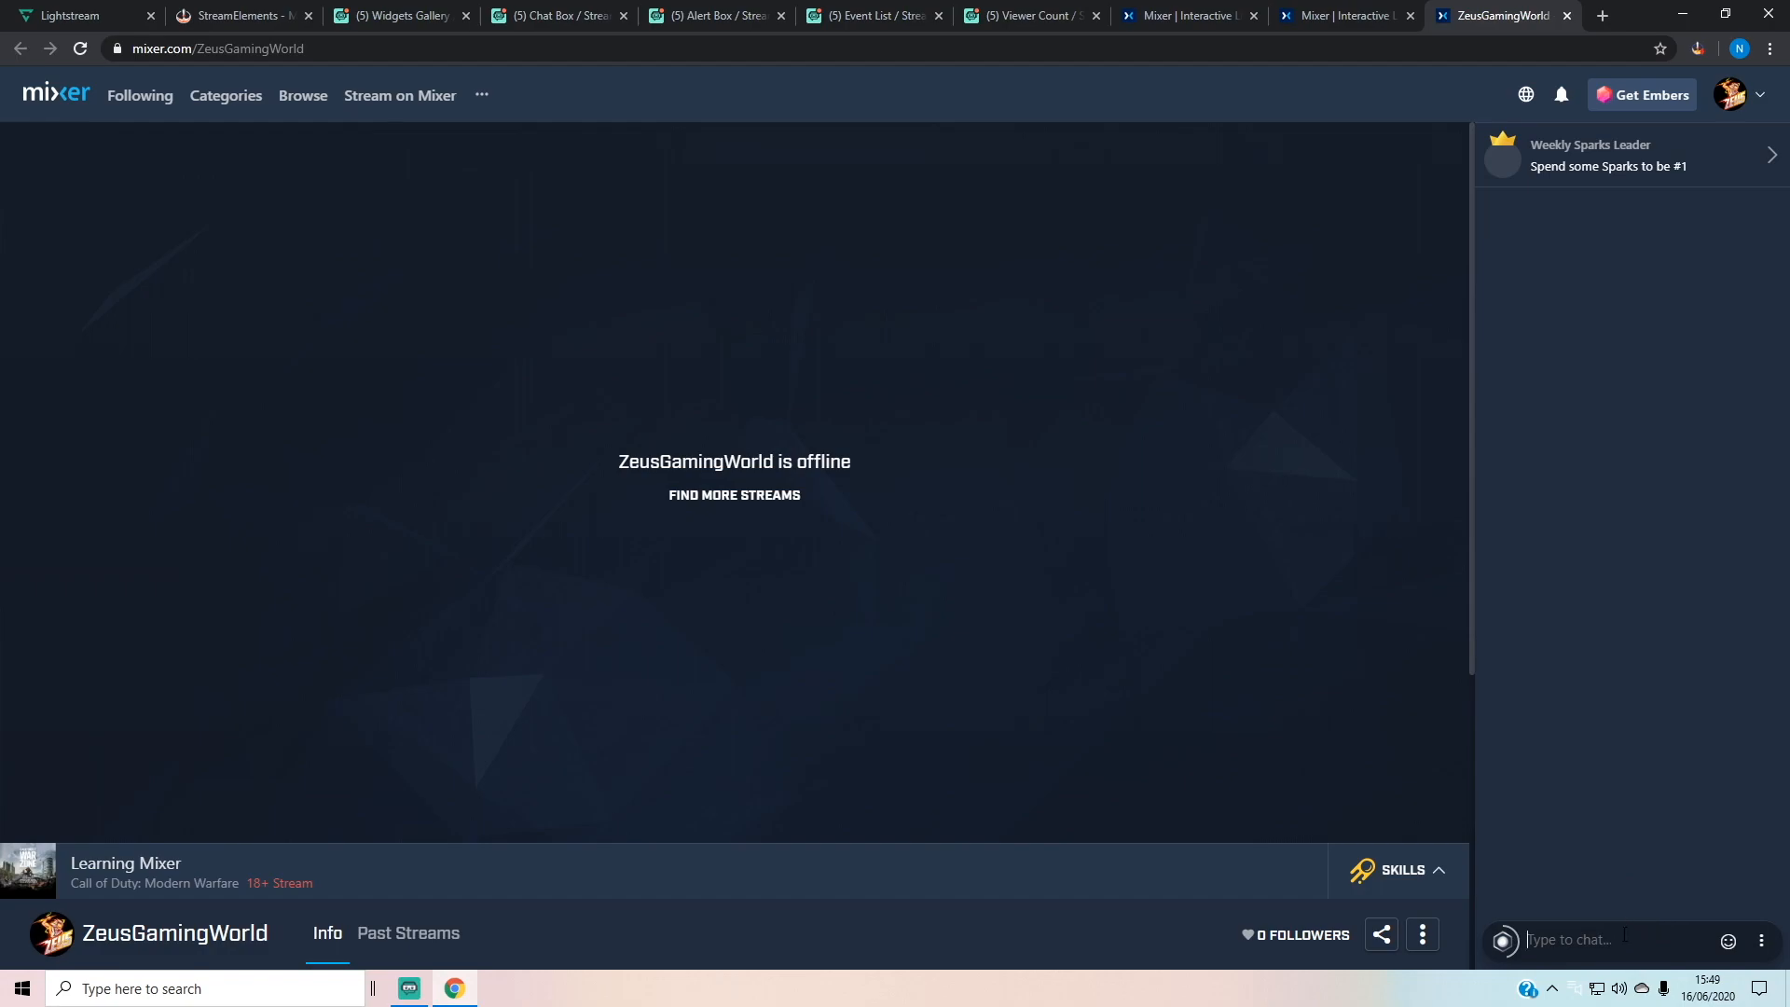
# Step: Send the chat message "Test" three times on the Mixer channel and return to Lightstream to check the chat box
pyautogui.write('Te')
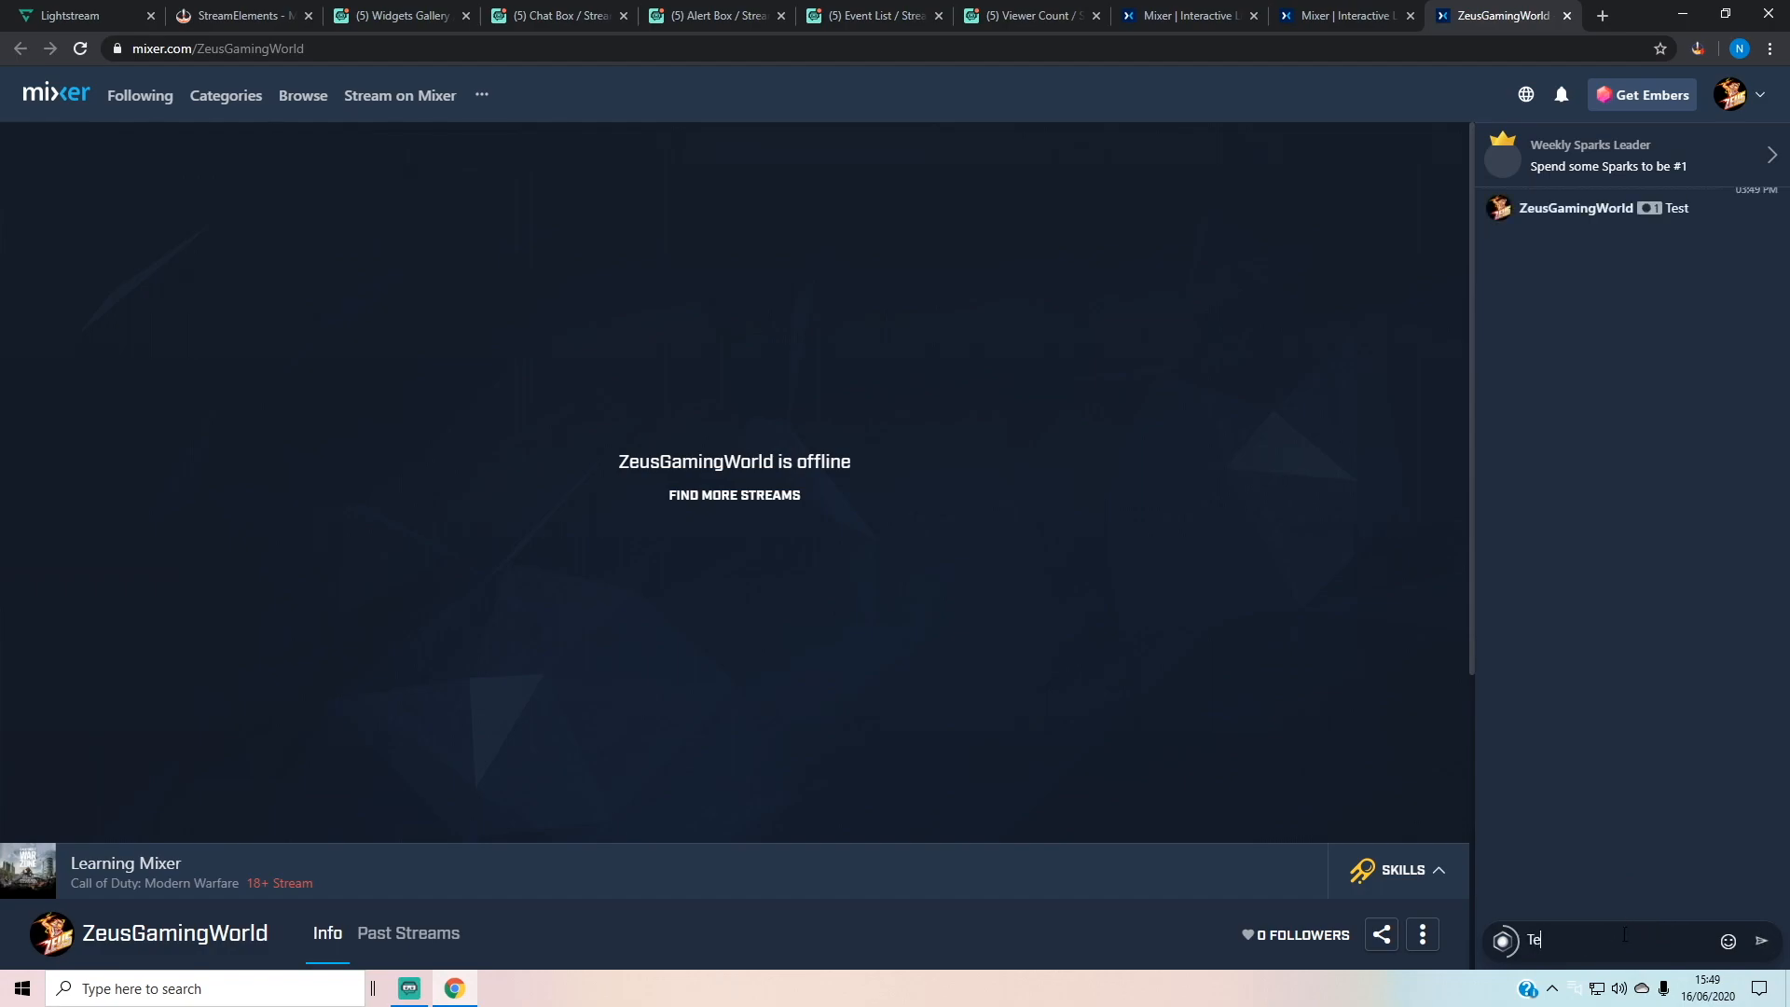
pyautogui.write('Test')
pyautogui.press('Return')
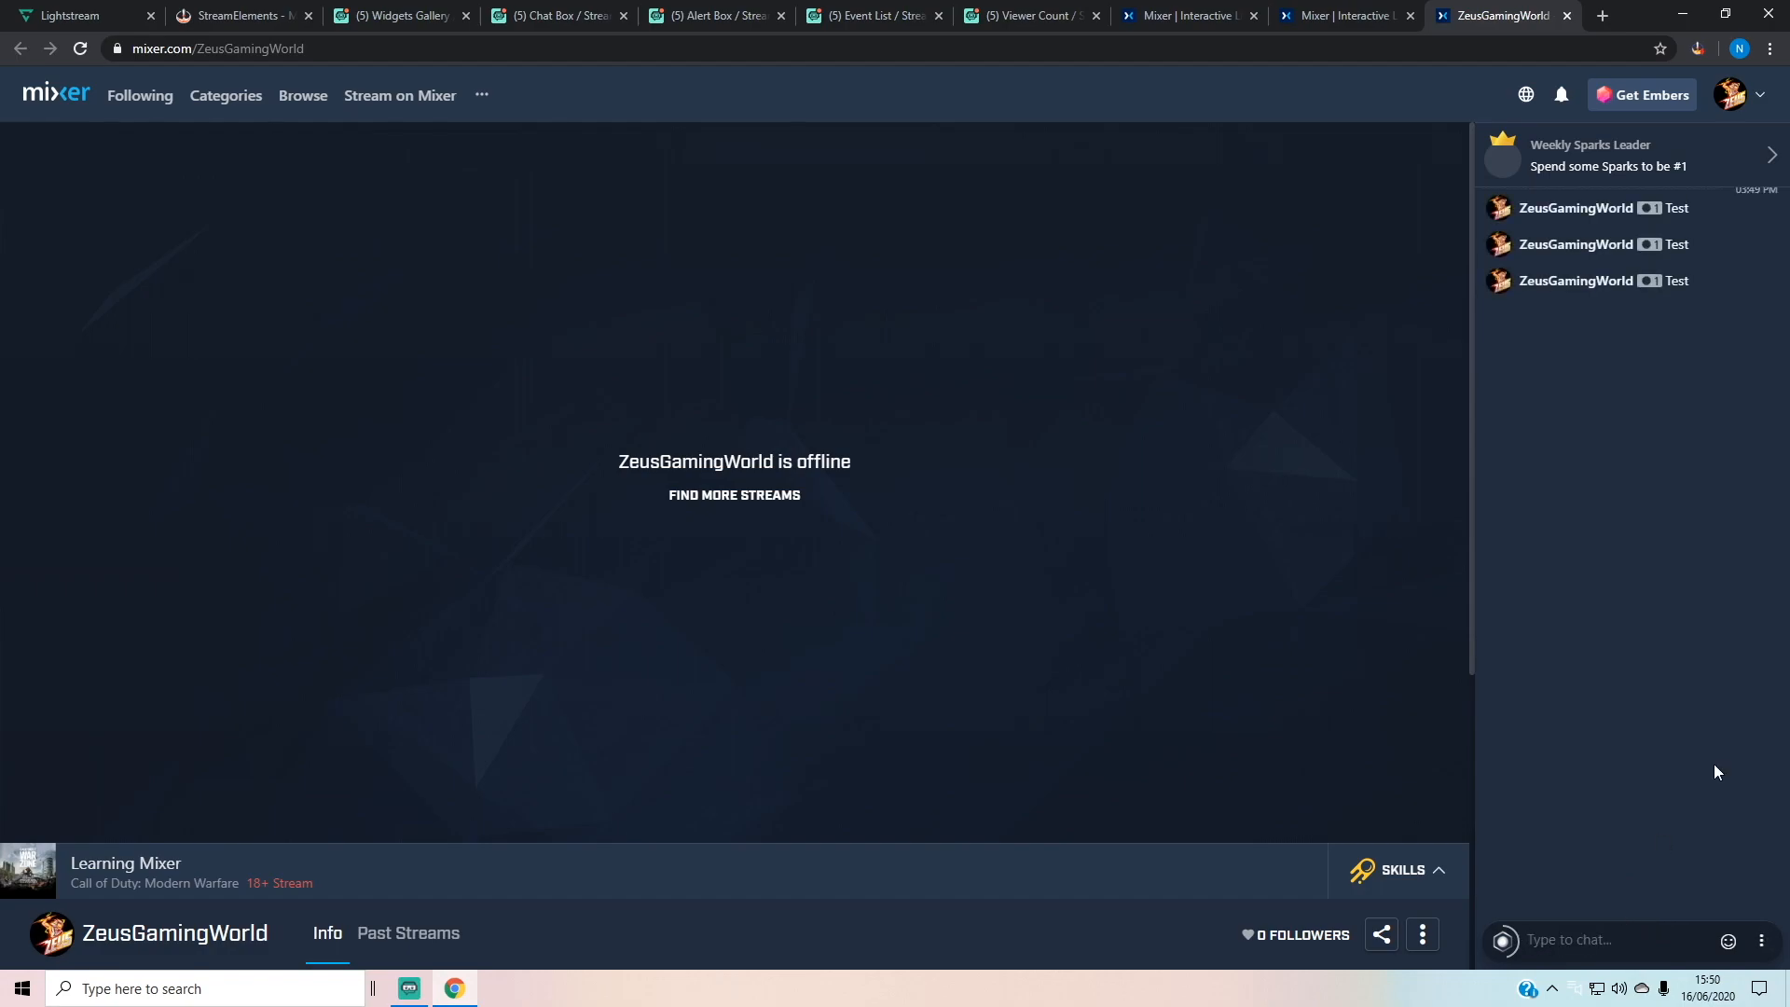
pyautogui.click(37, 15)
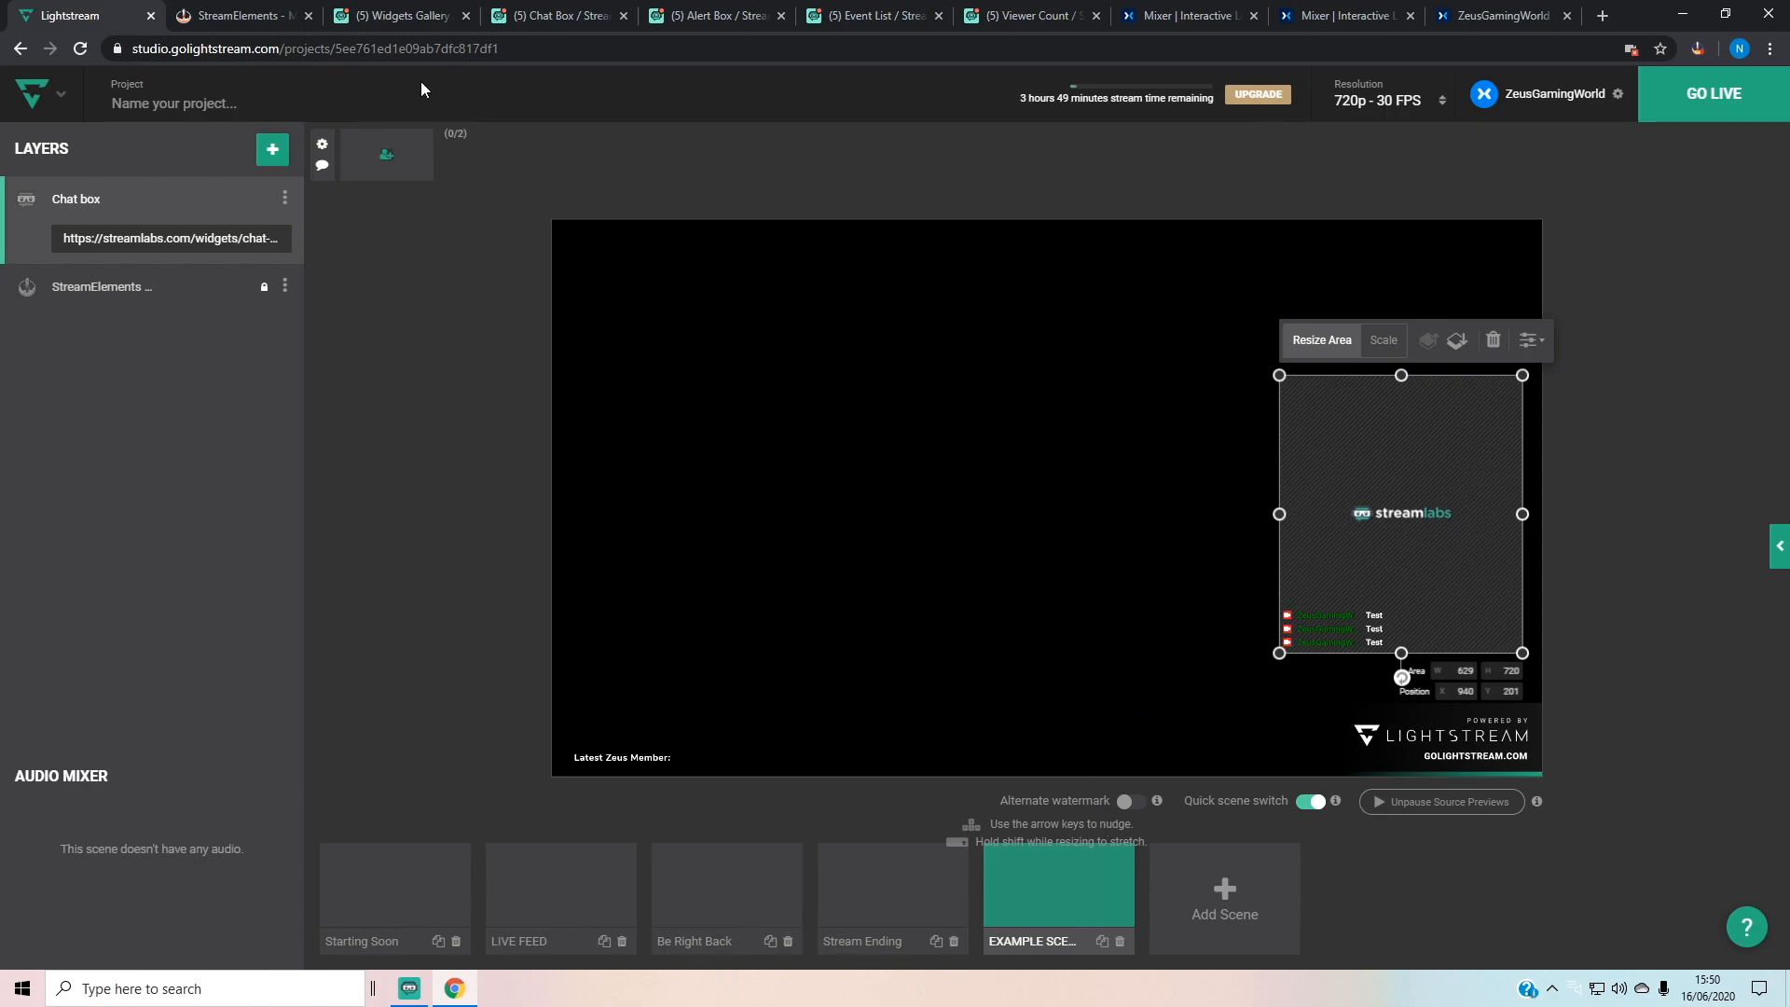
# Step: Go to the Streamlabs Alert Box page, turn off Alert Box v2 and look over the General Settings
pyautogui.click(501, 14)
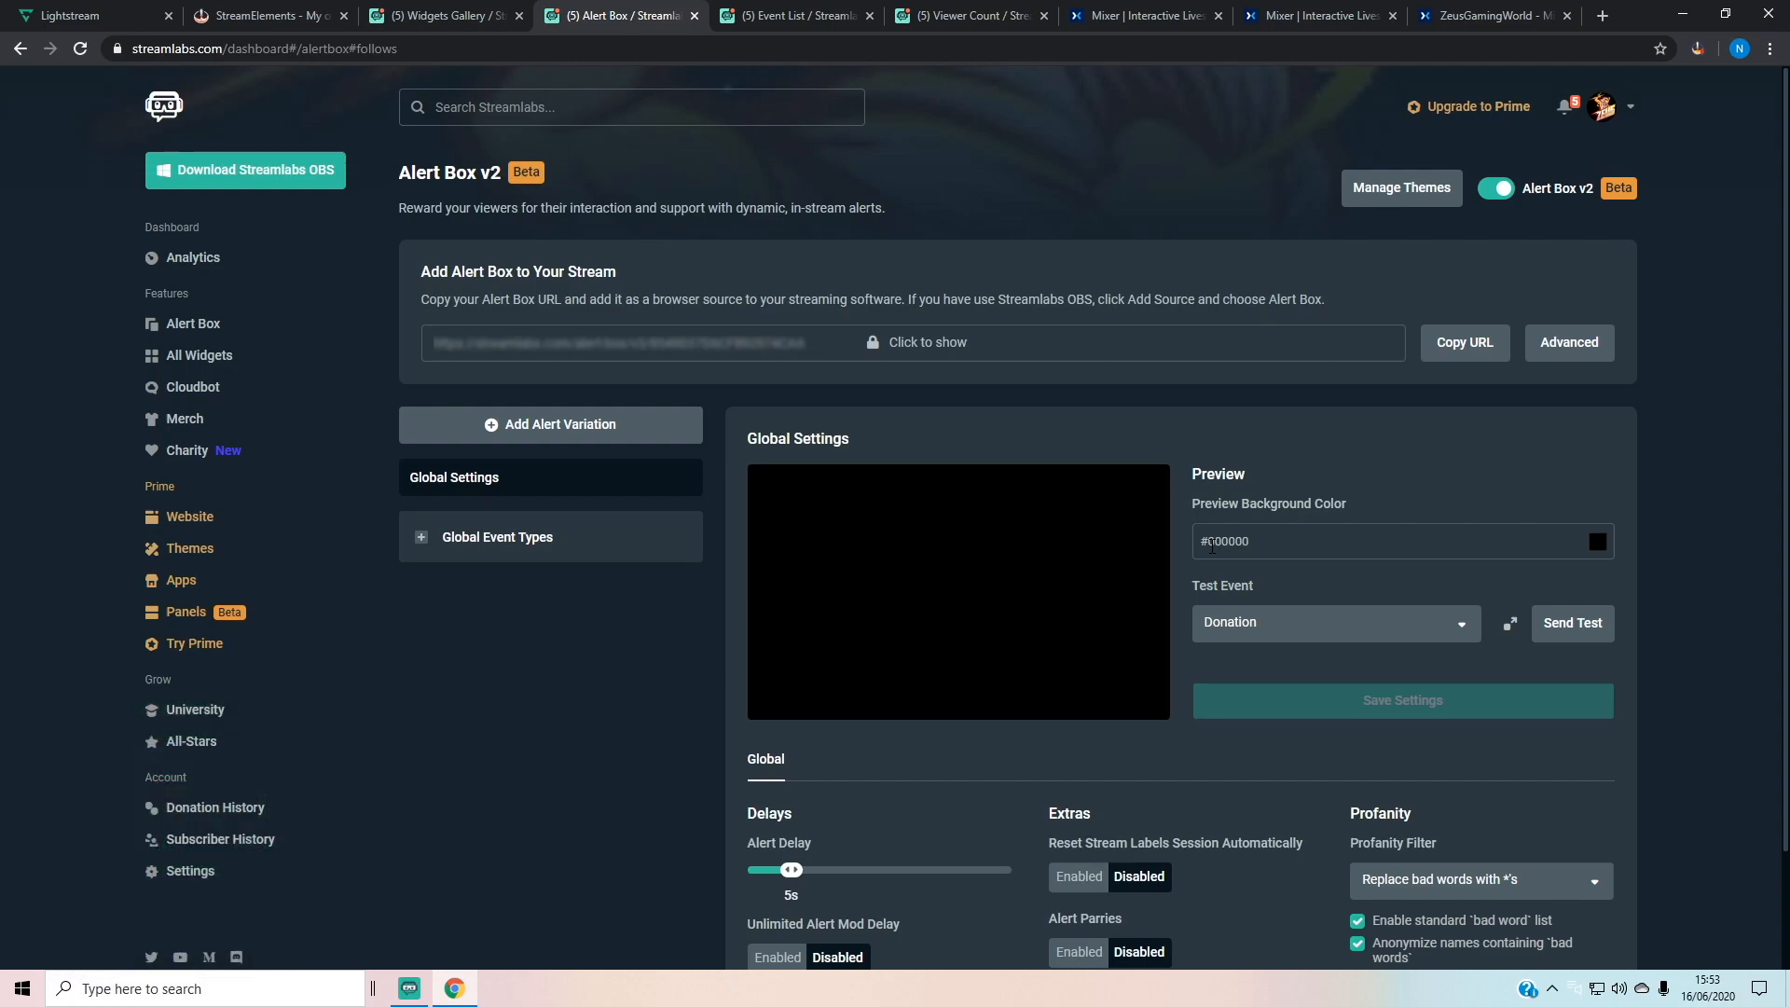
pyautogui.click(1485, 197)
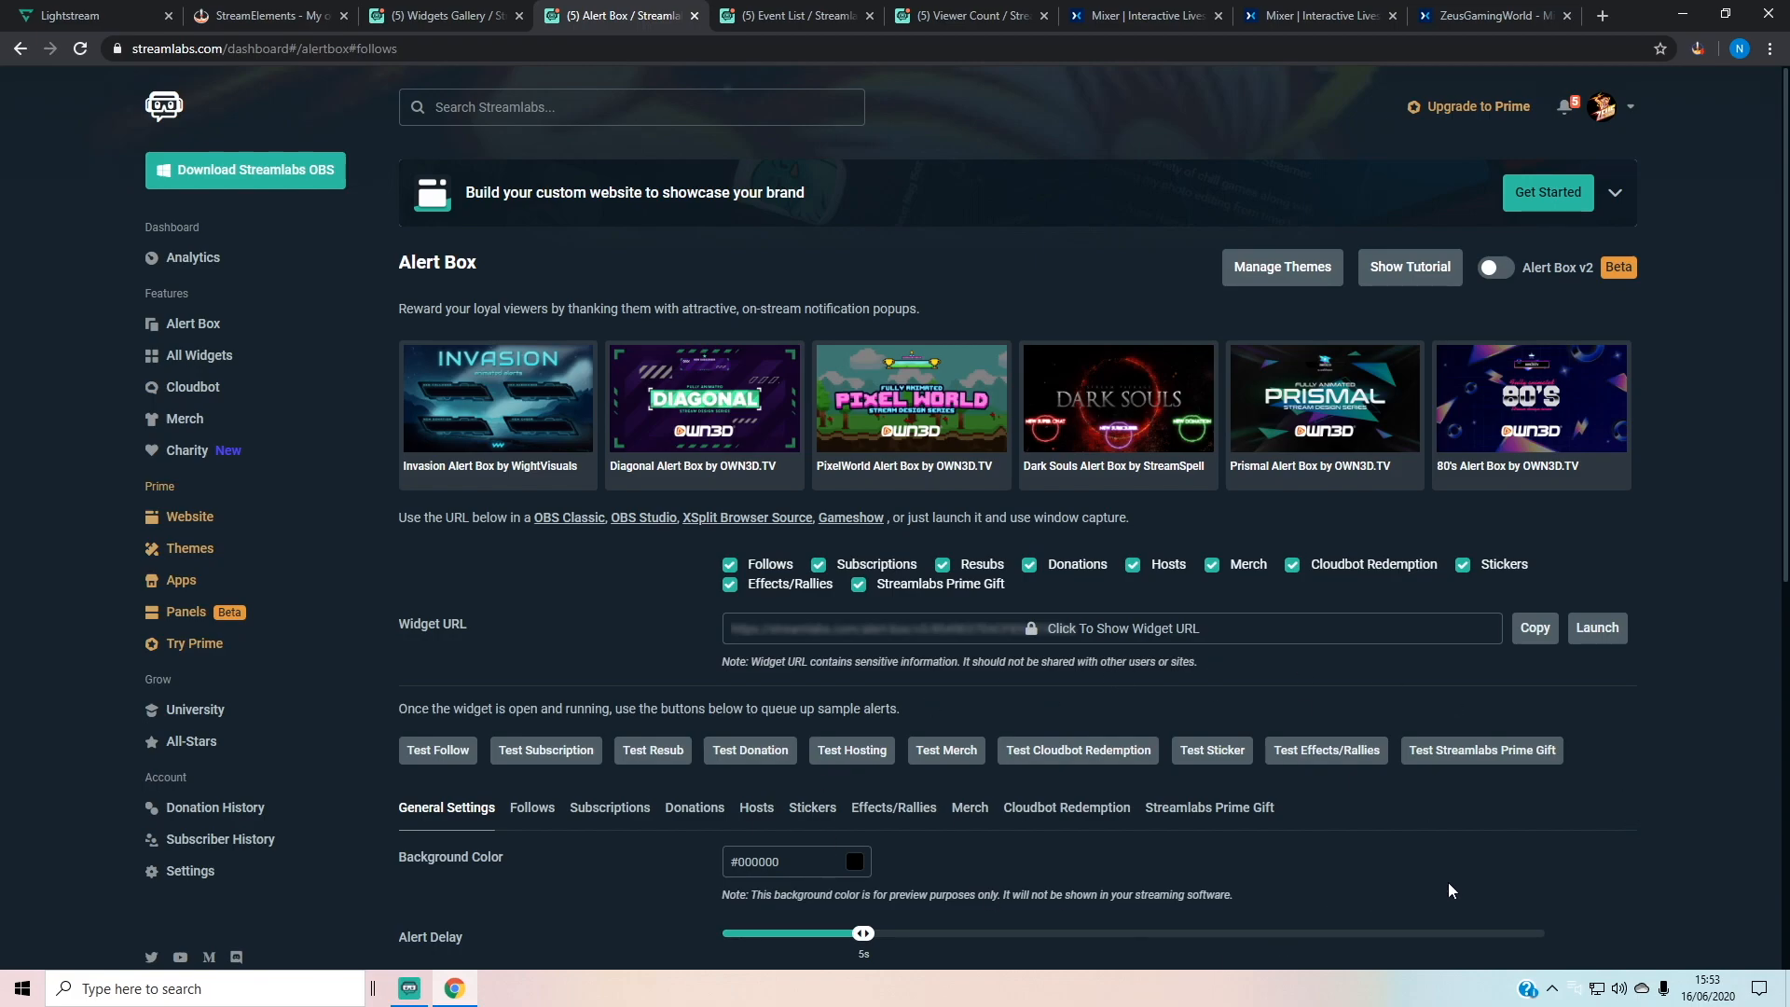
pyautogui.scroll(-7, 1513, 783)
pyautogui.scroll(2, 1538, 820)
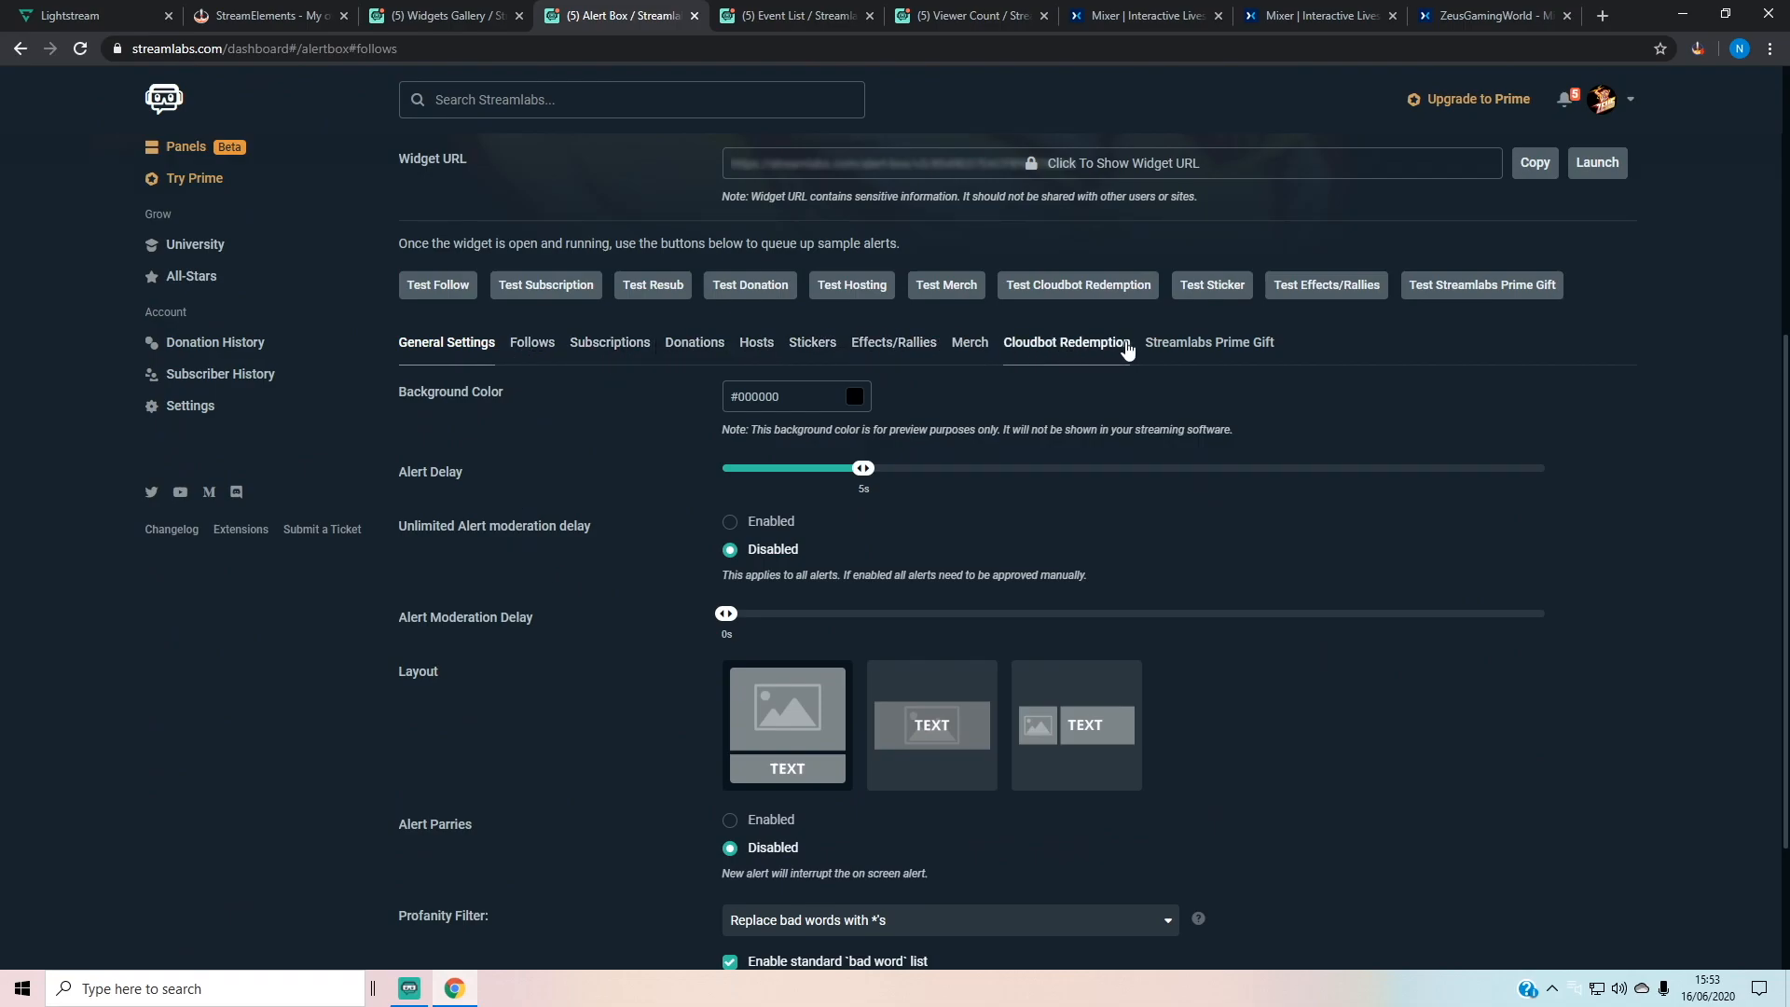
# Step: Try the other alert layouts in General Settings, choose the image-above-text layout and save the settings
pyautogui.scroll(-2, 1518, 696)
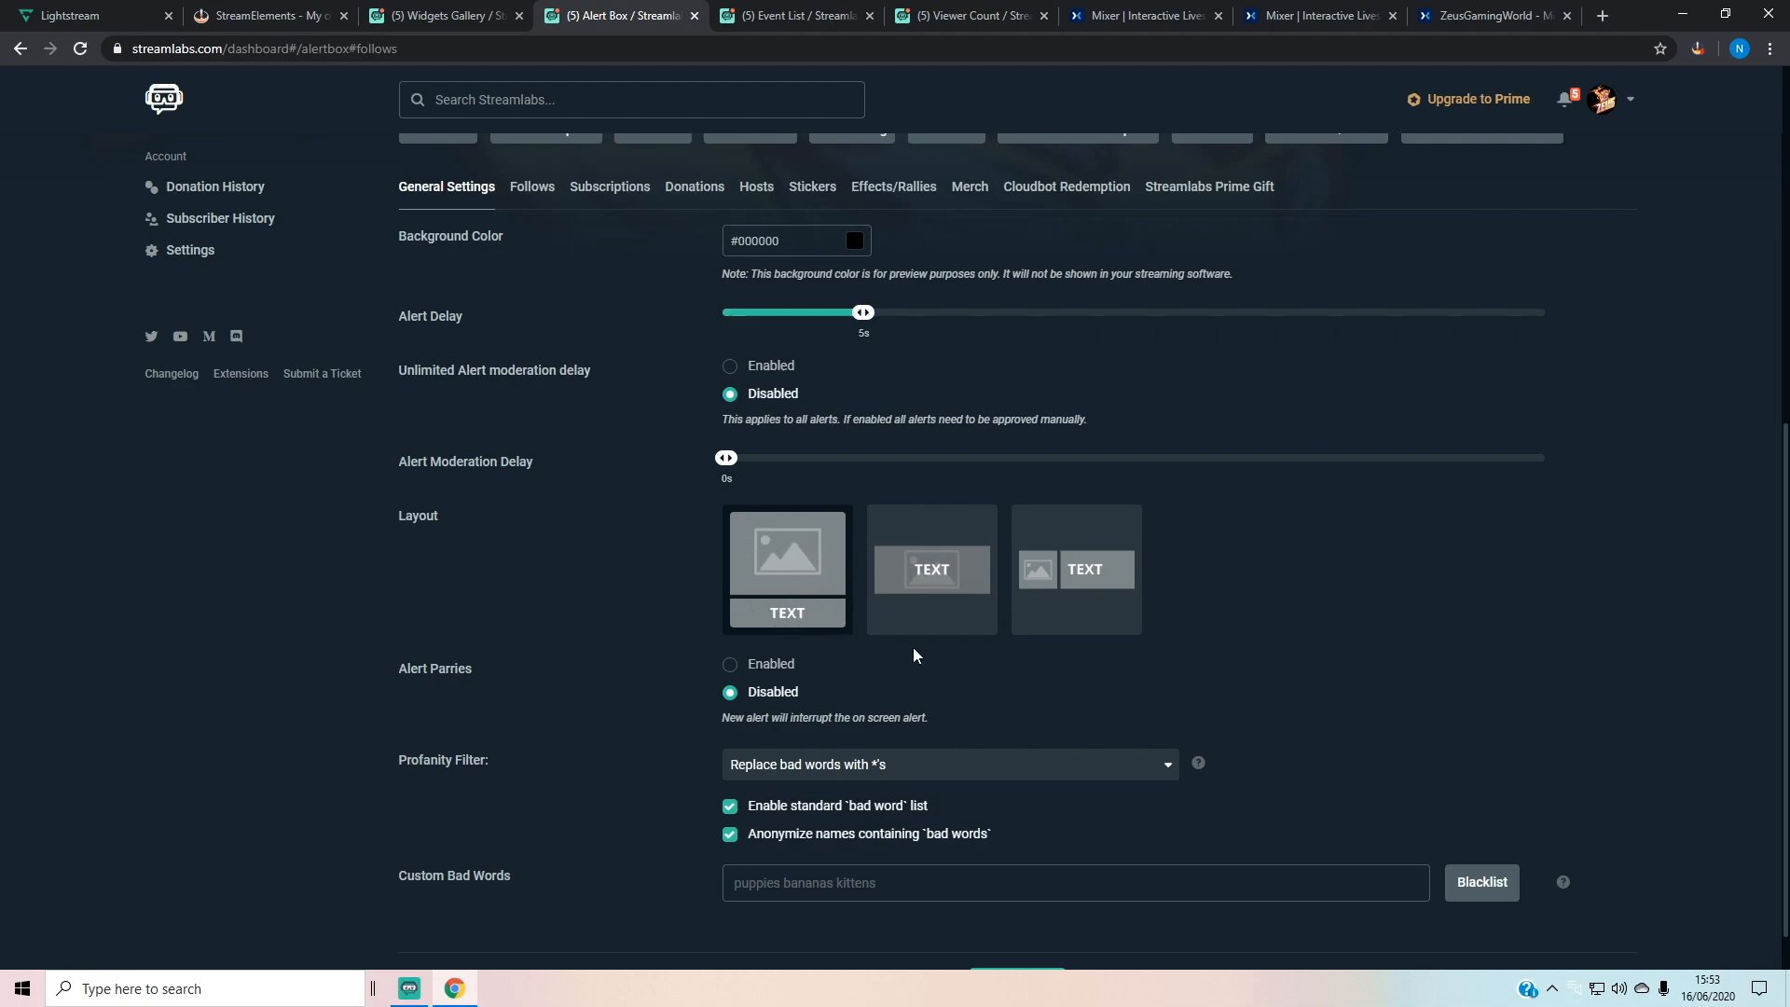
pyautogui.click(947, 583)
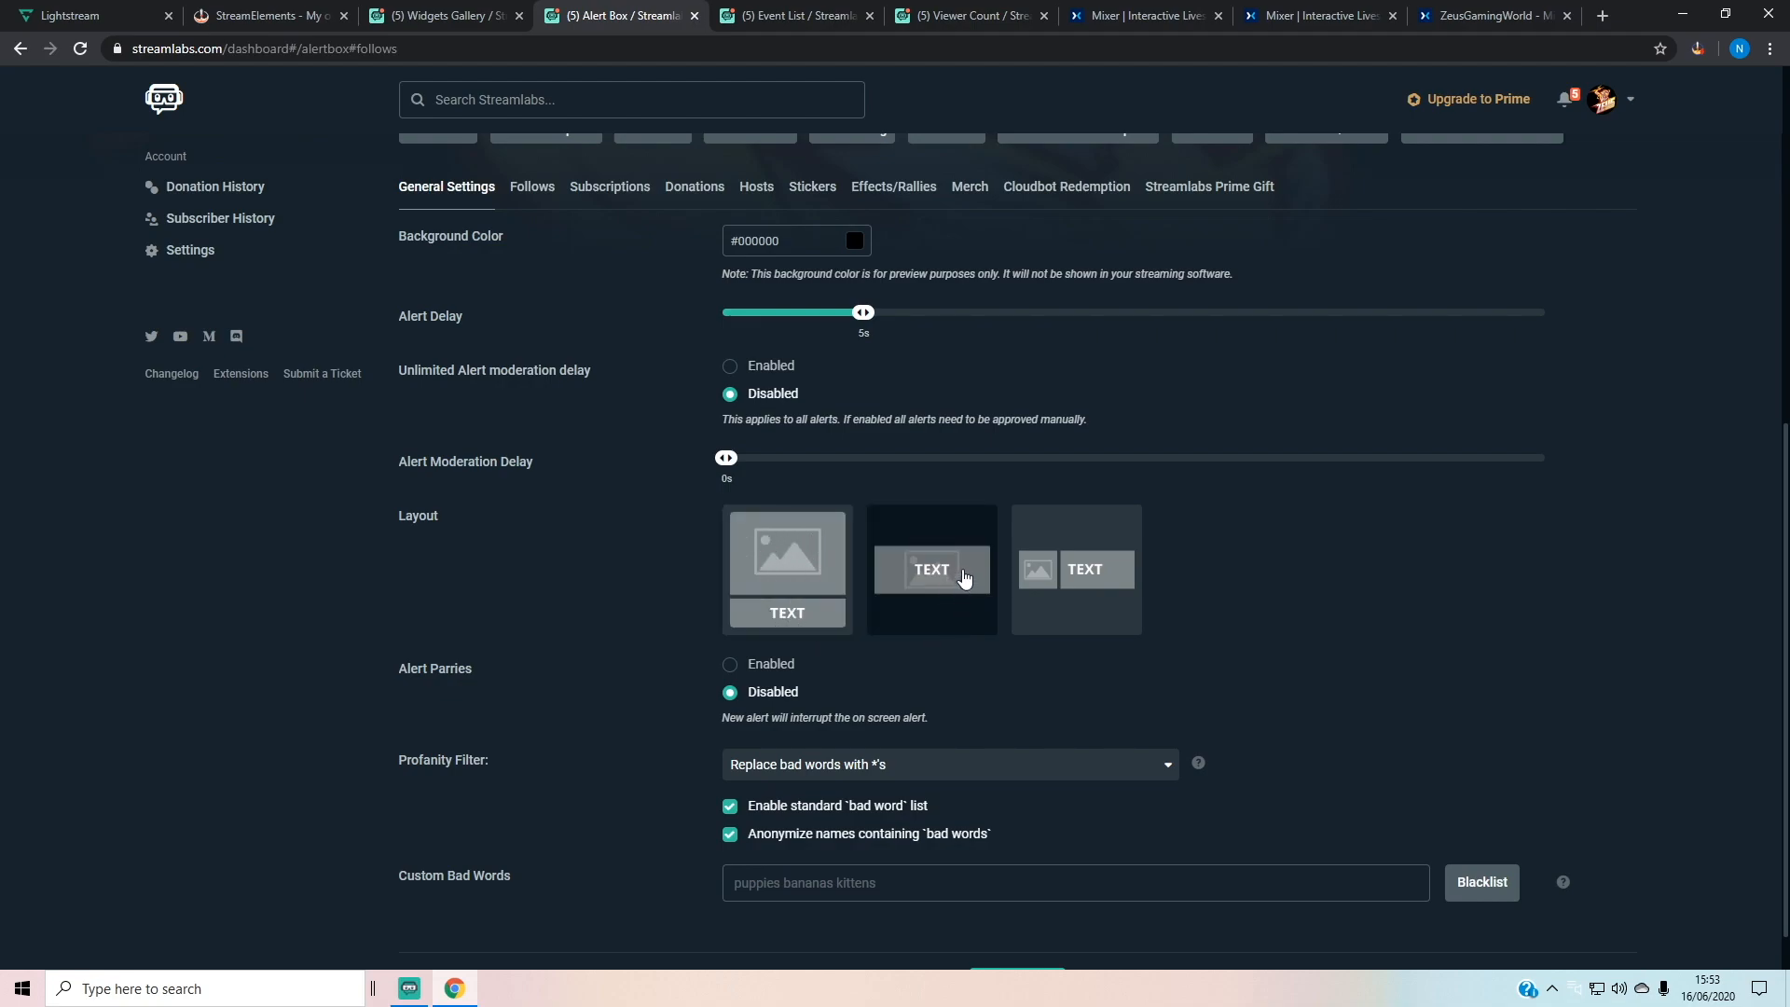
pyautogui.click(1103, 587)
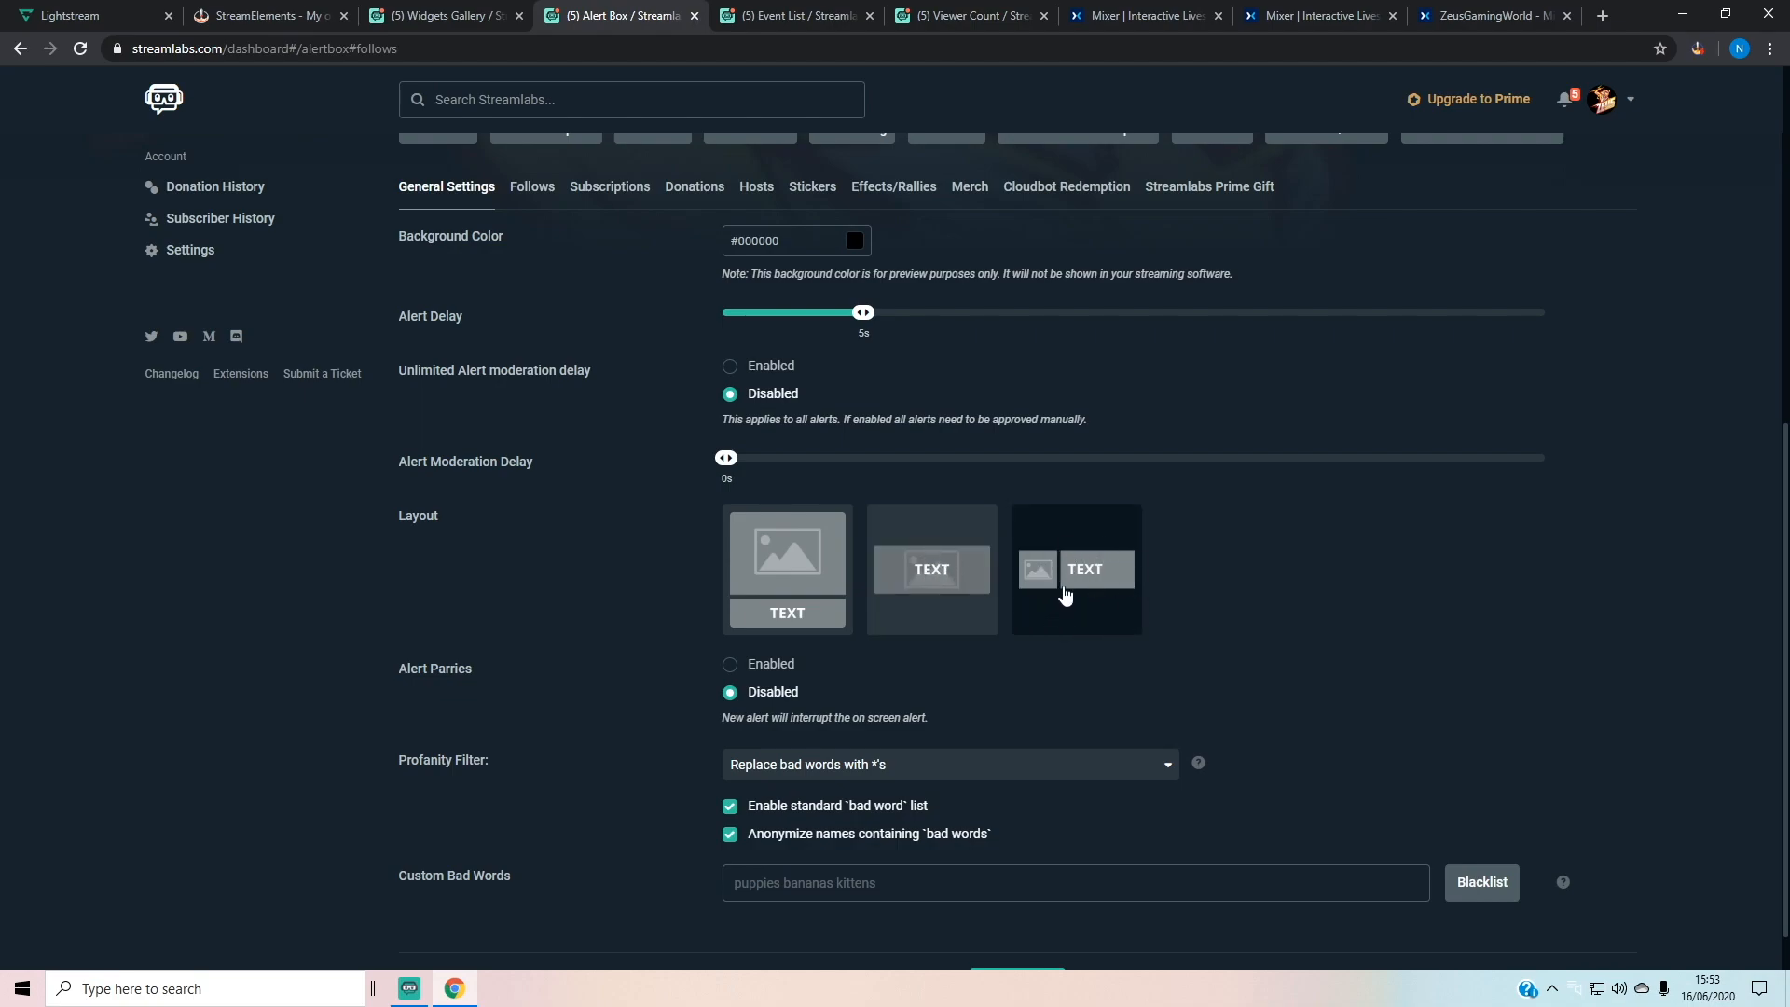
pyautogui.click(787, 583)
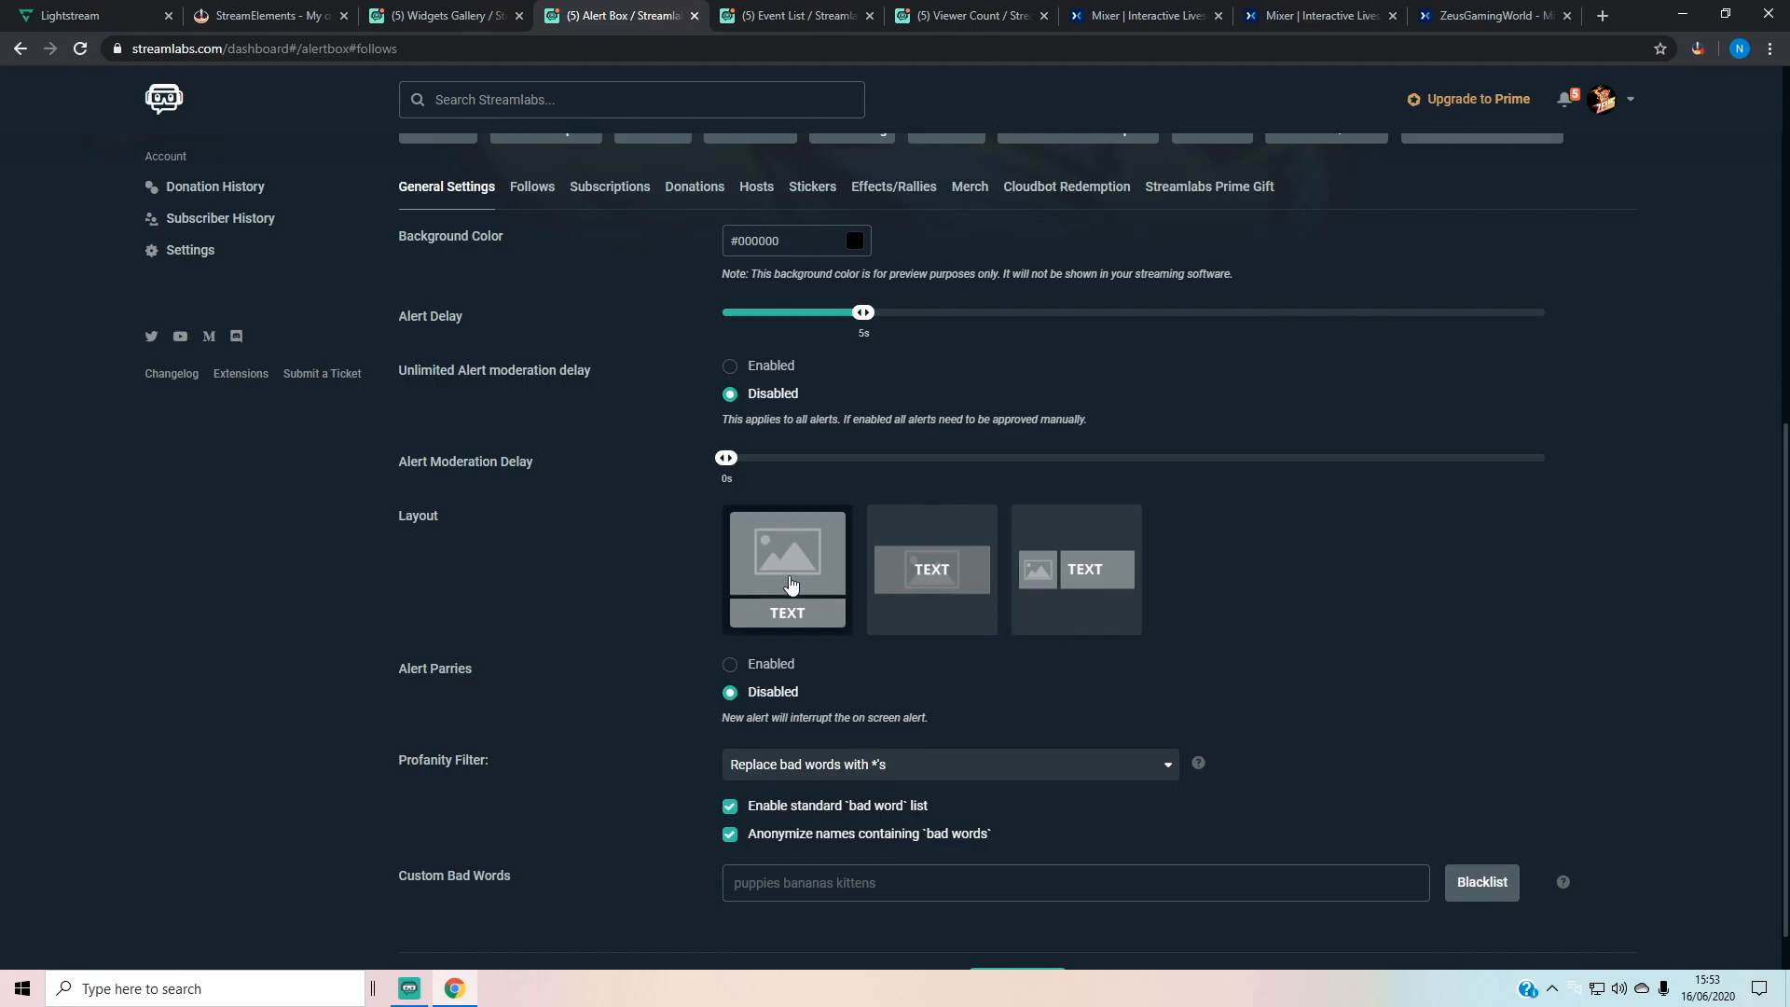
pyautogui.scroll(-1, 1376, 725)
pyautogui.click(1021, 934)
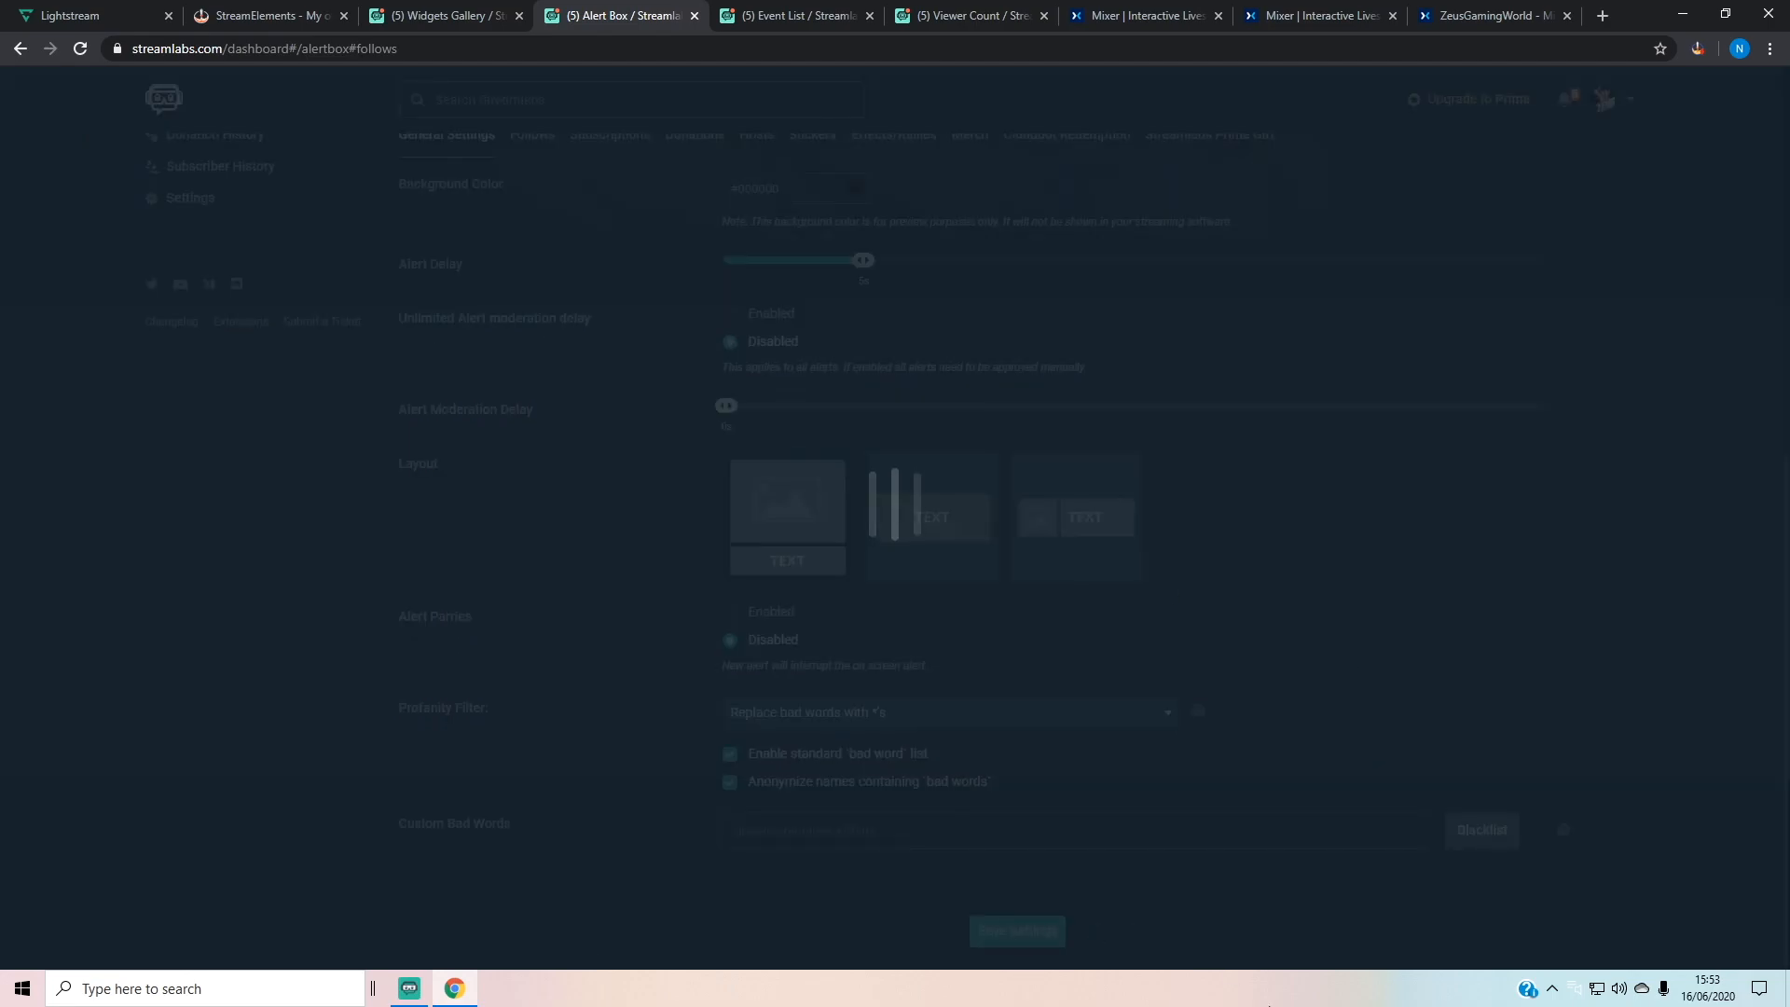
# Step: In the Follows alert settings, set the alert animation to Light Speed In for entry and Light Speed Out for exit
pyautogui.scroll(5, 816, 591)
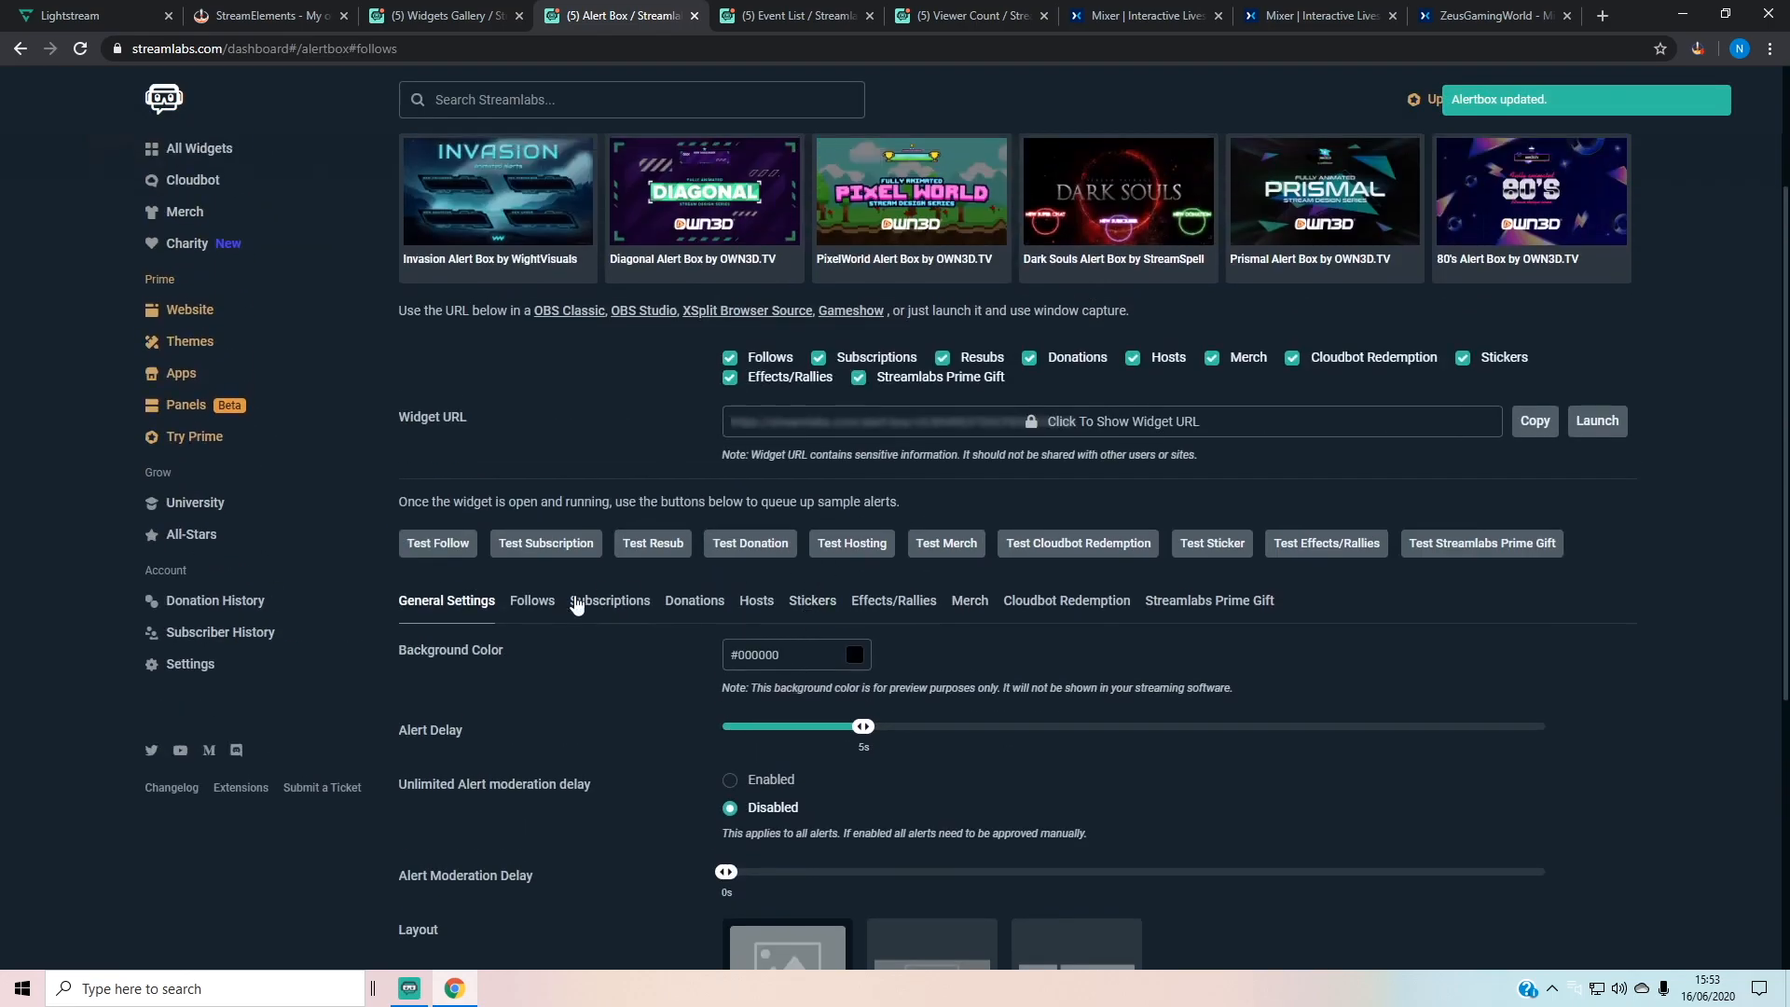
pyautogui.click(528, 604)
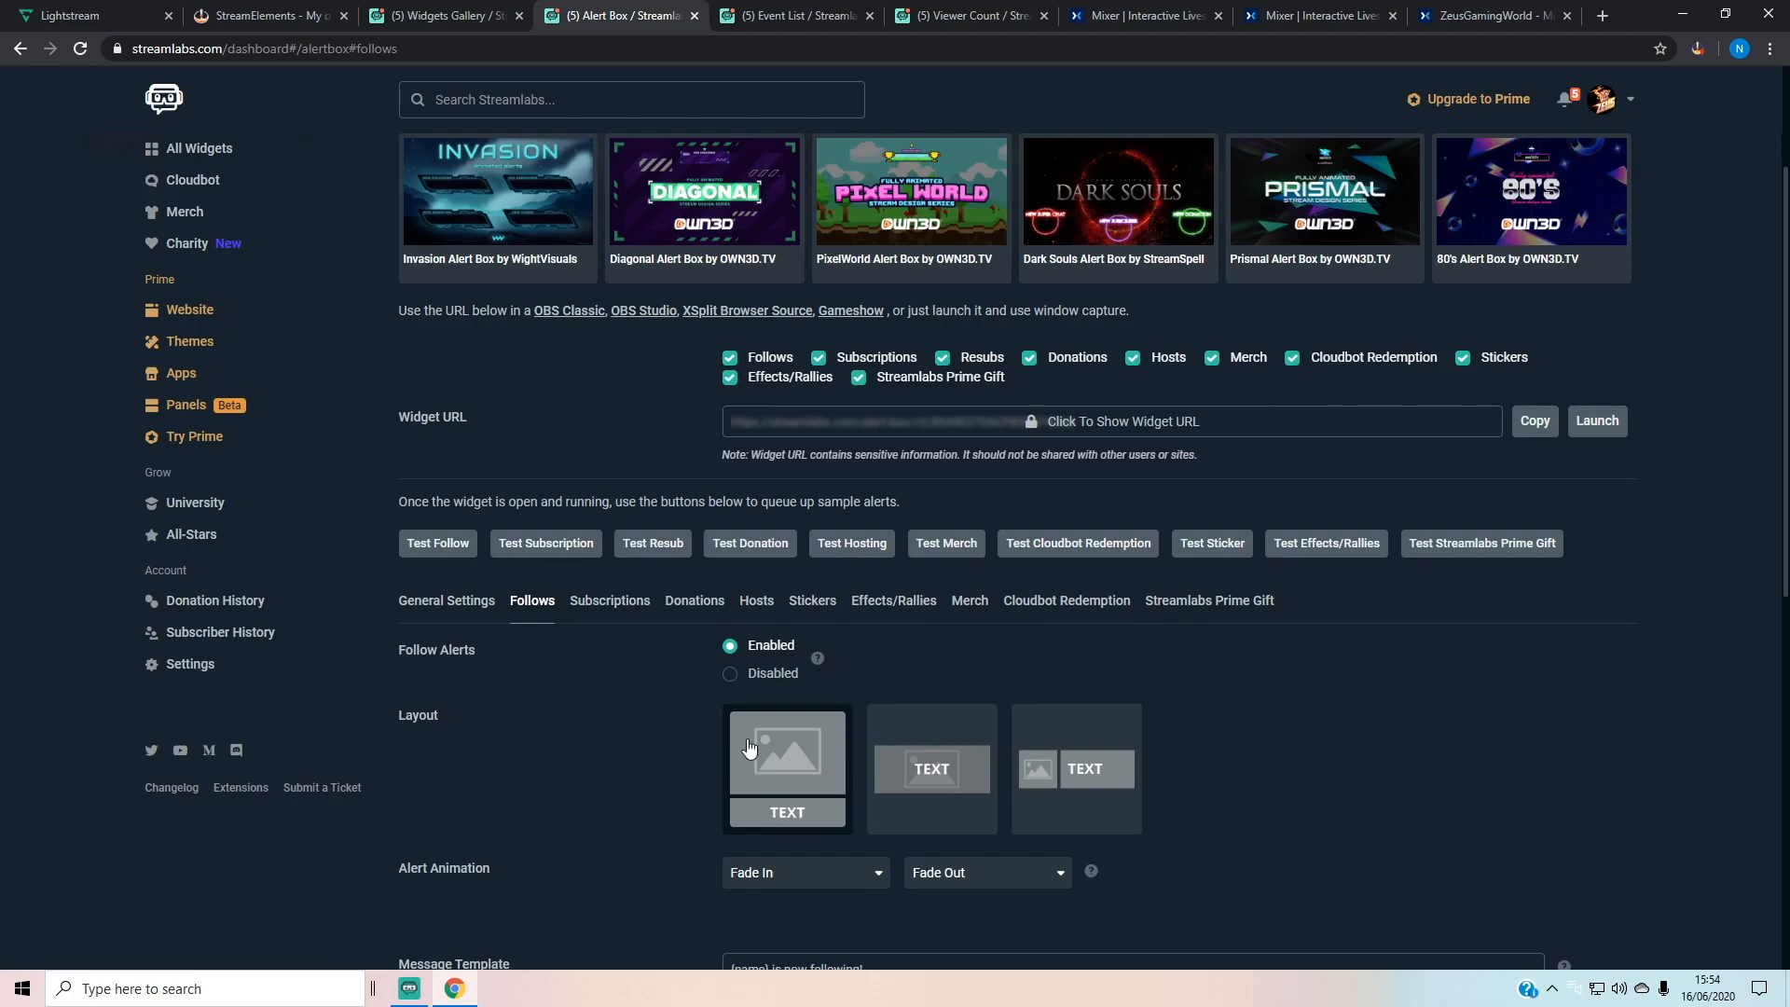
pyautogui.scroll(-3, 1379, 719)
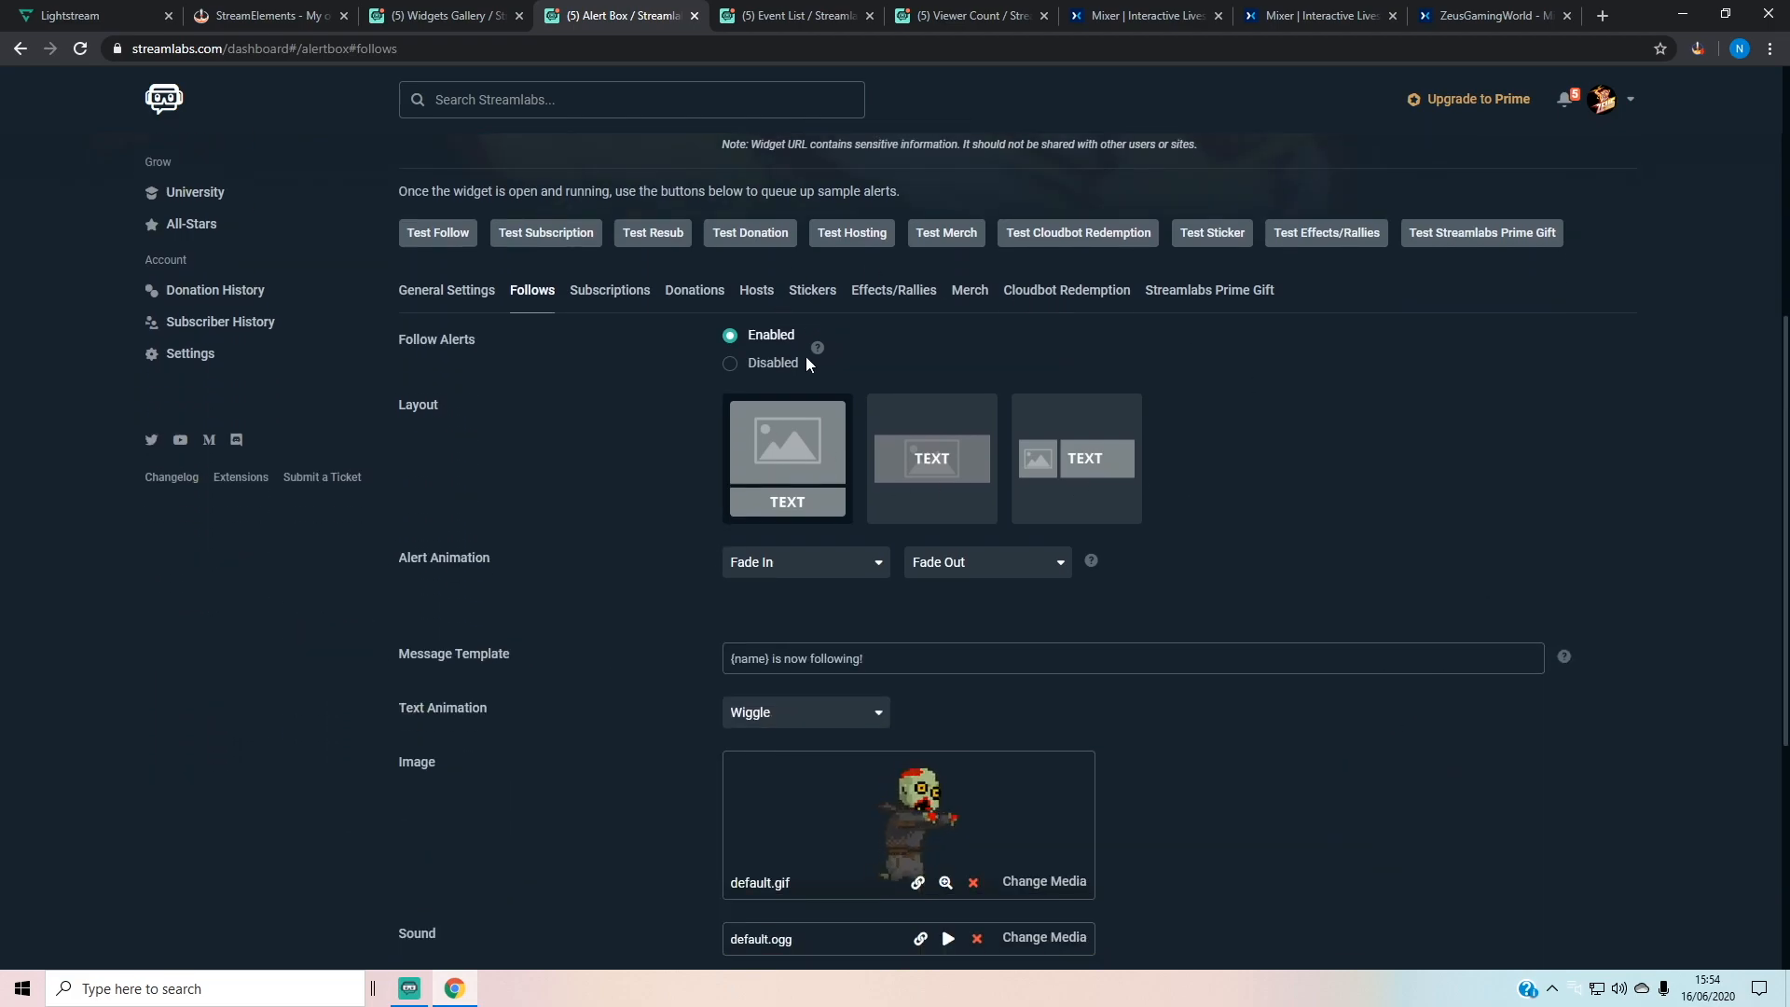
pyautogui.click(822, 576)
pyautogui.scroll(-5, 815, 706)
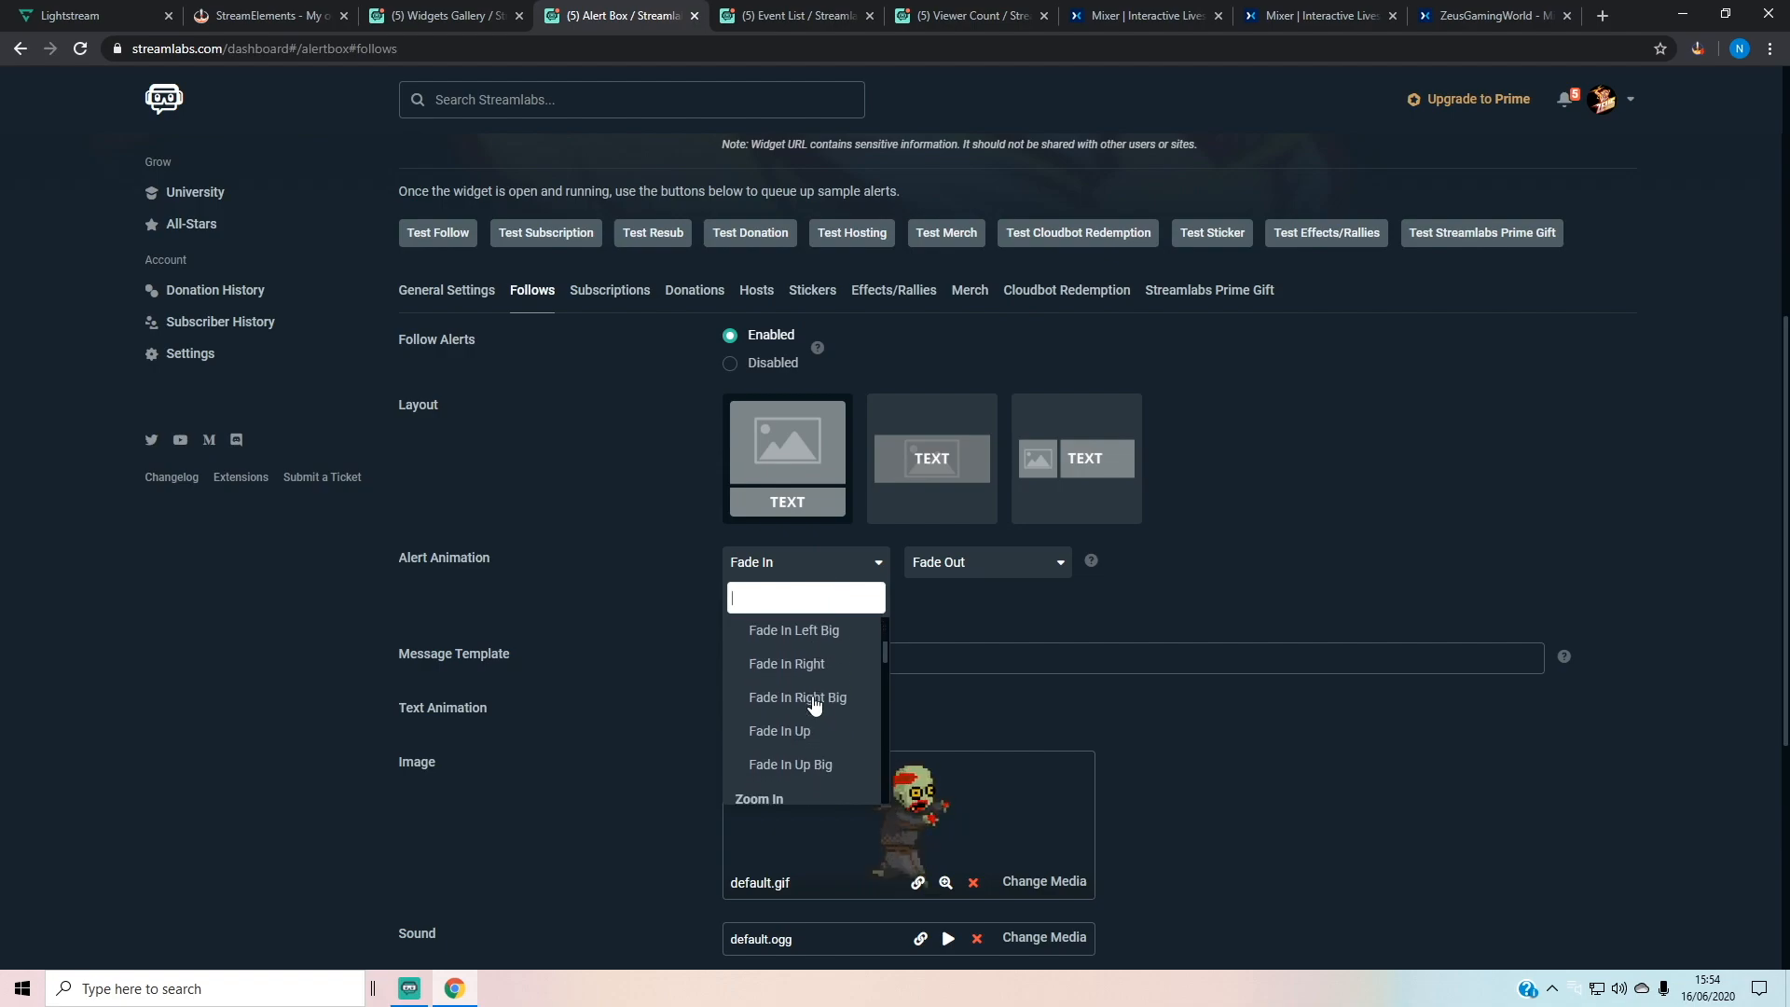
pyautogui.scroll(-5, 814, 708)
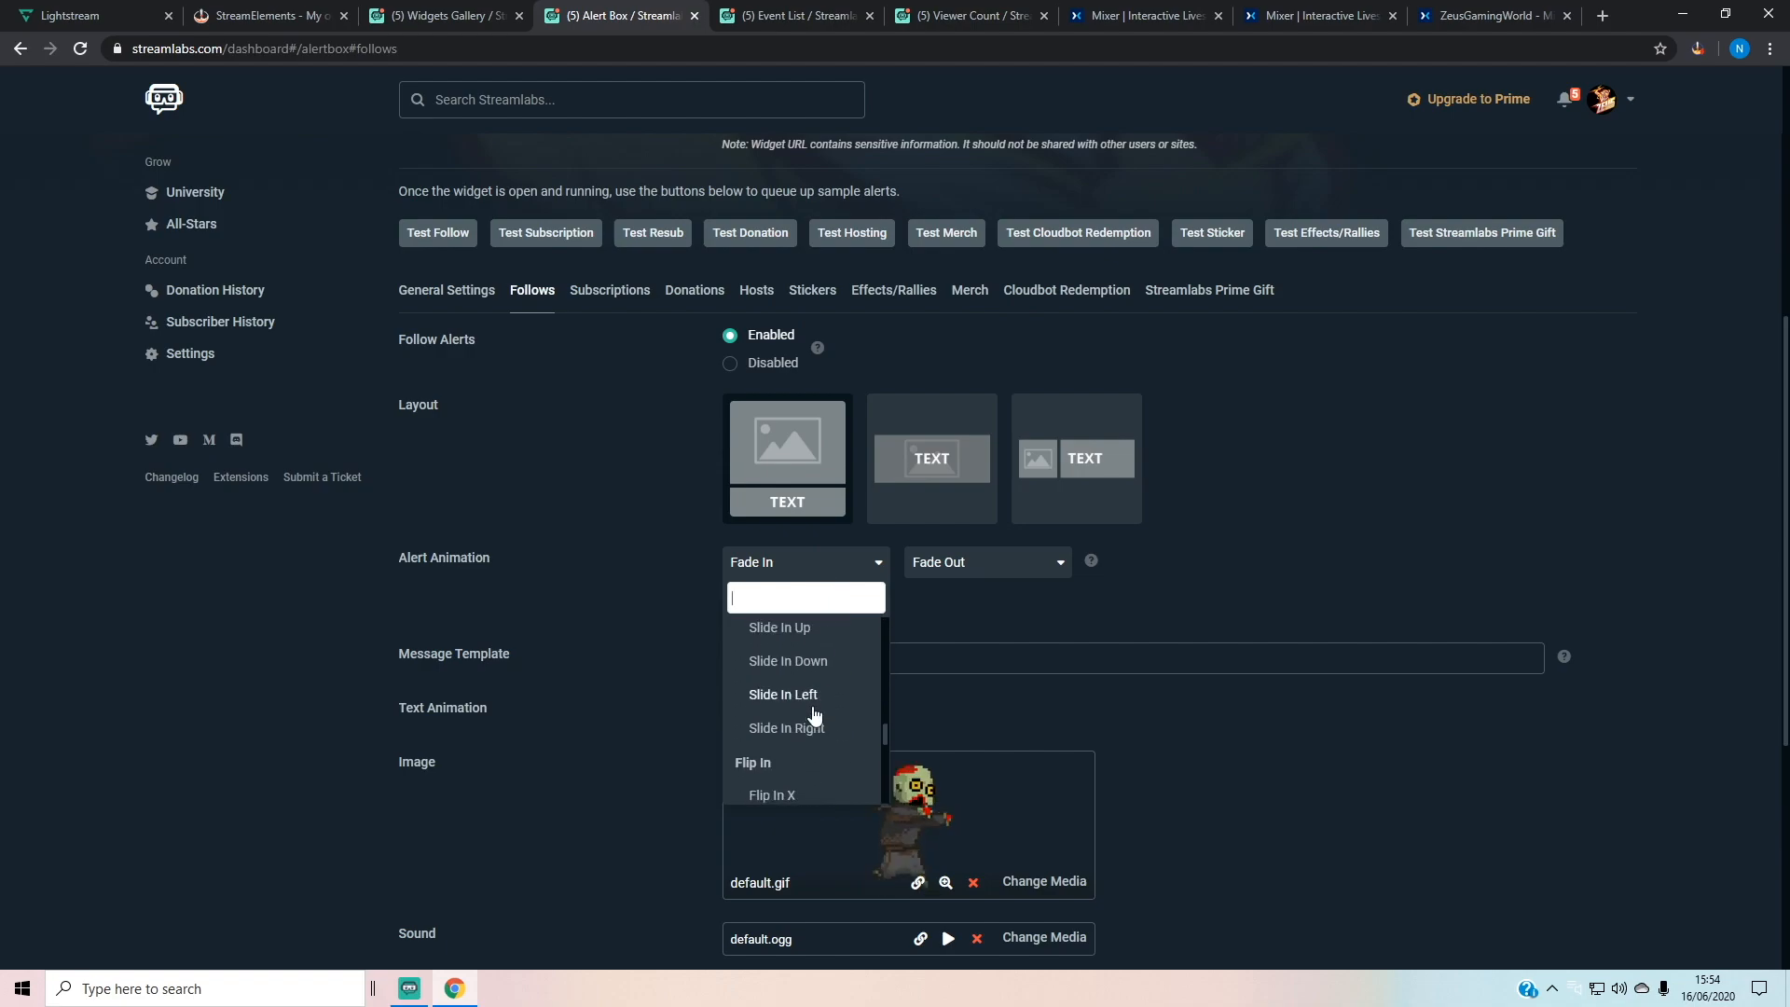
pyautogui.scroll(-5, 817, 711)
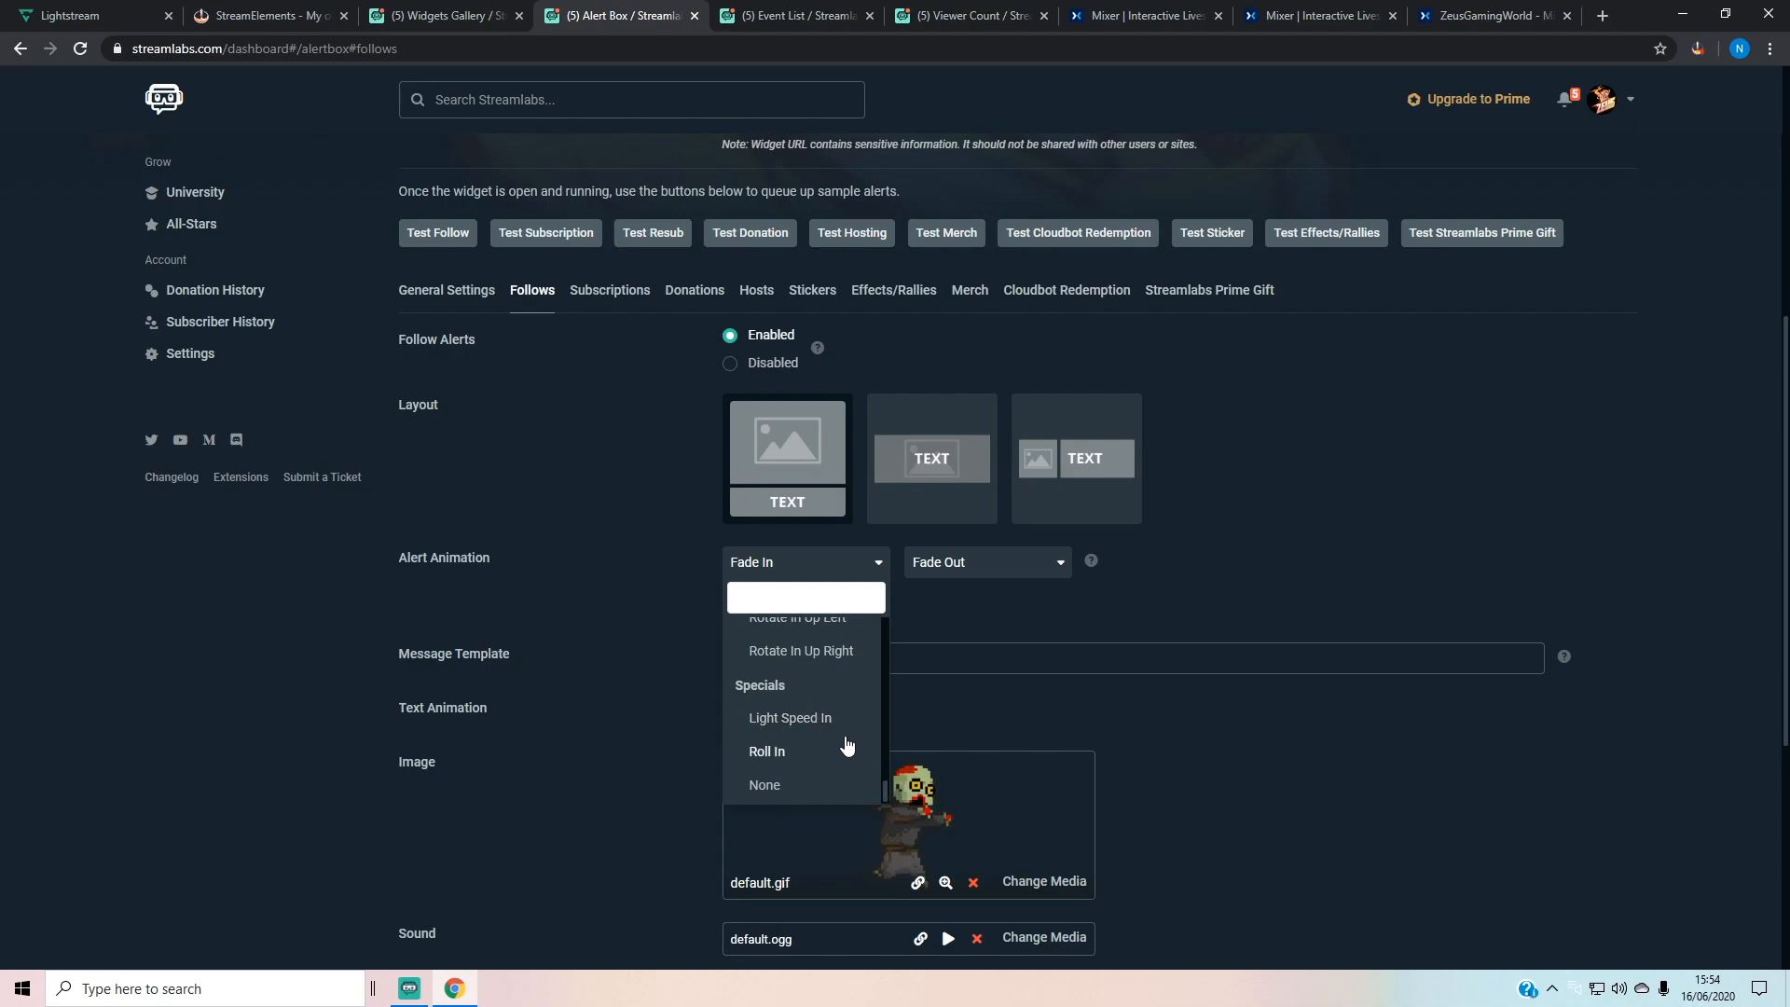
pyautogui.click(791, 719)
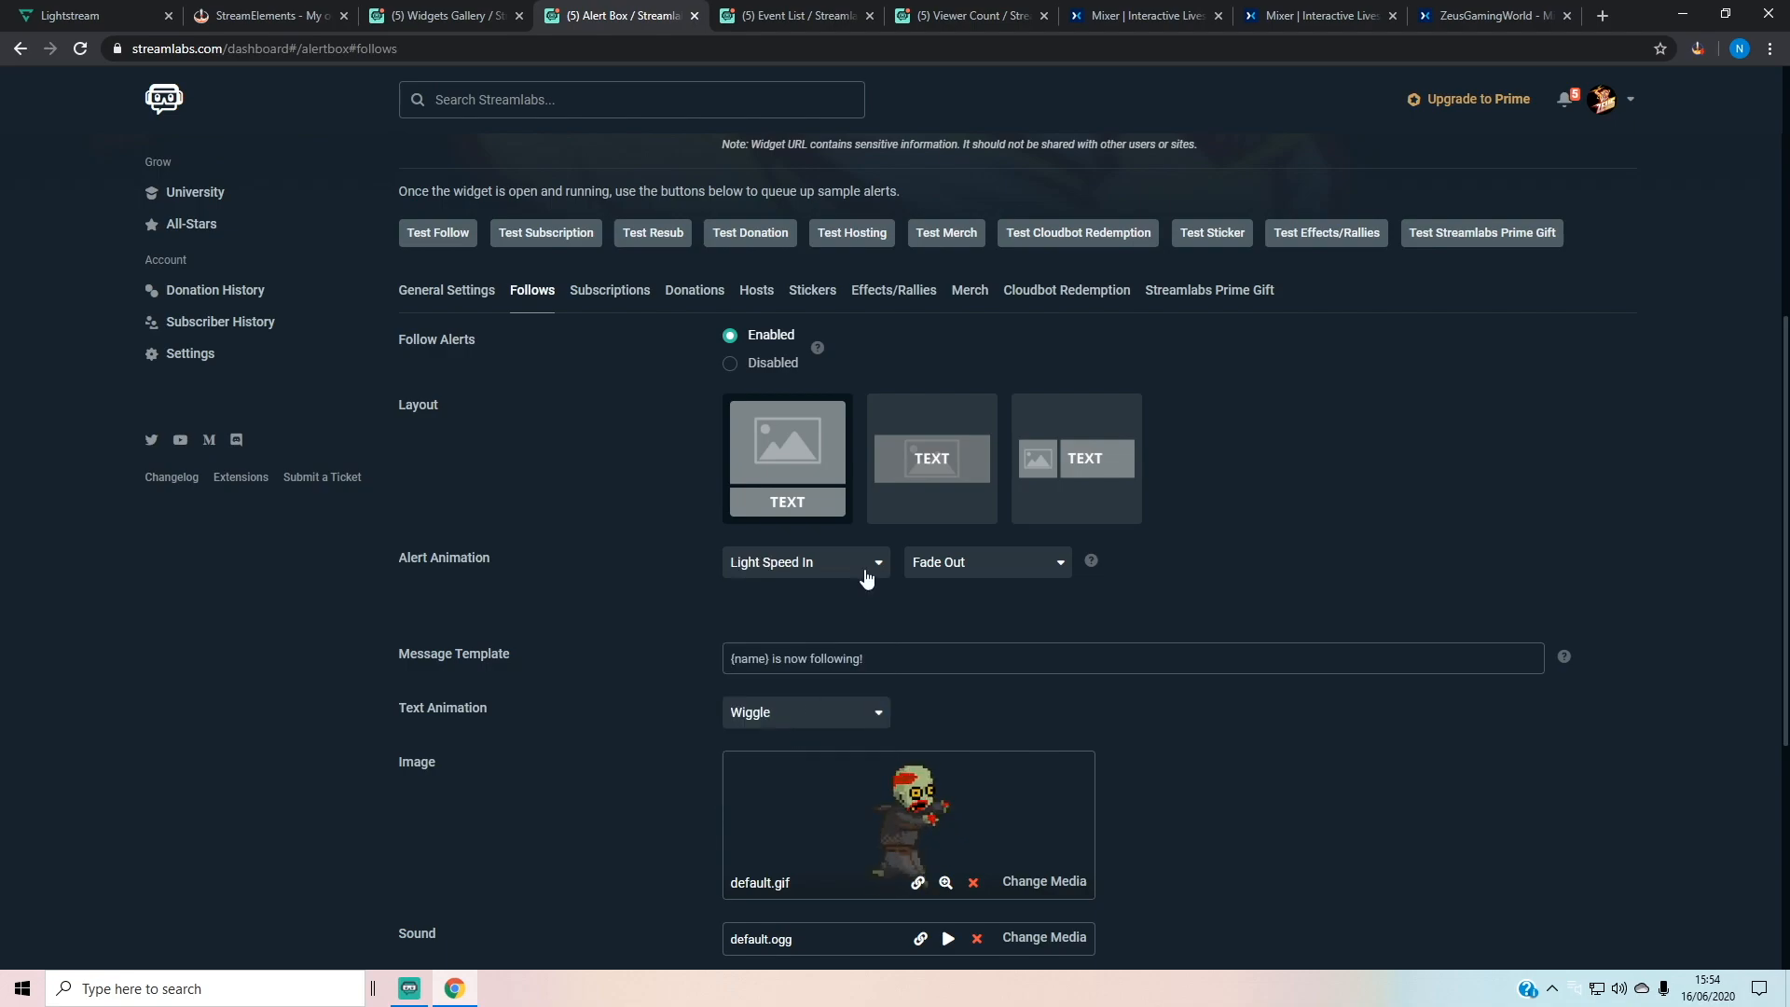
pyautogui.click(979, 570)
pyautogui.scroll(-10, 1005, 759)
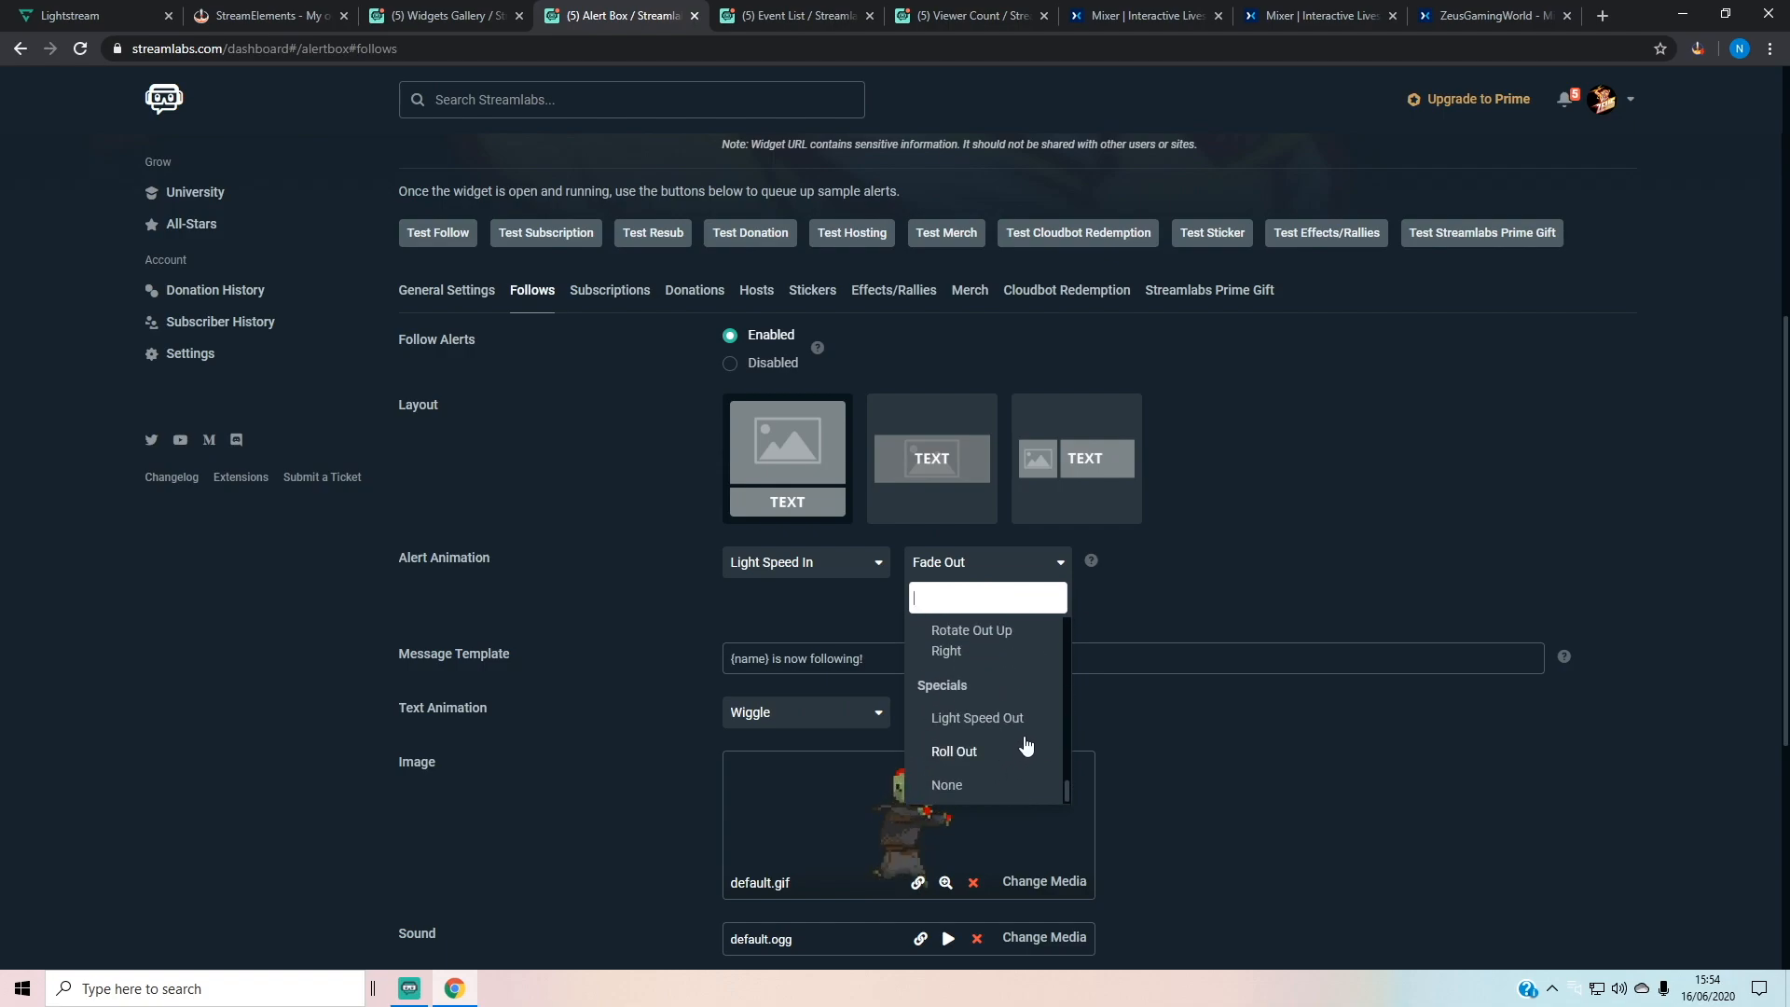
pyautogui.click(1028, 732)
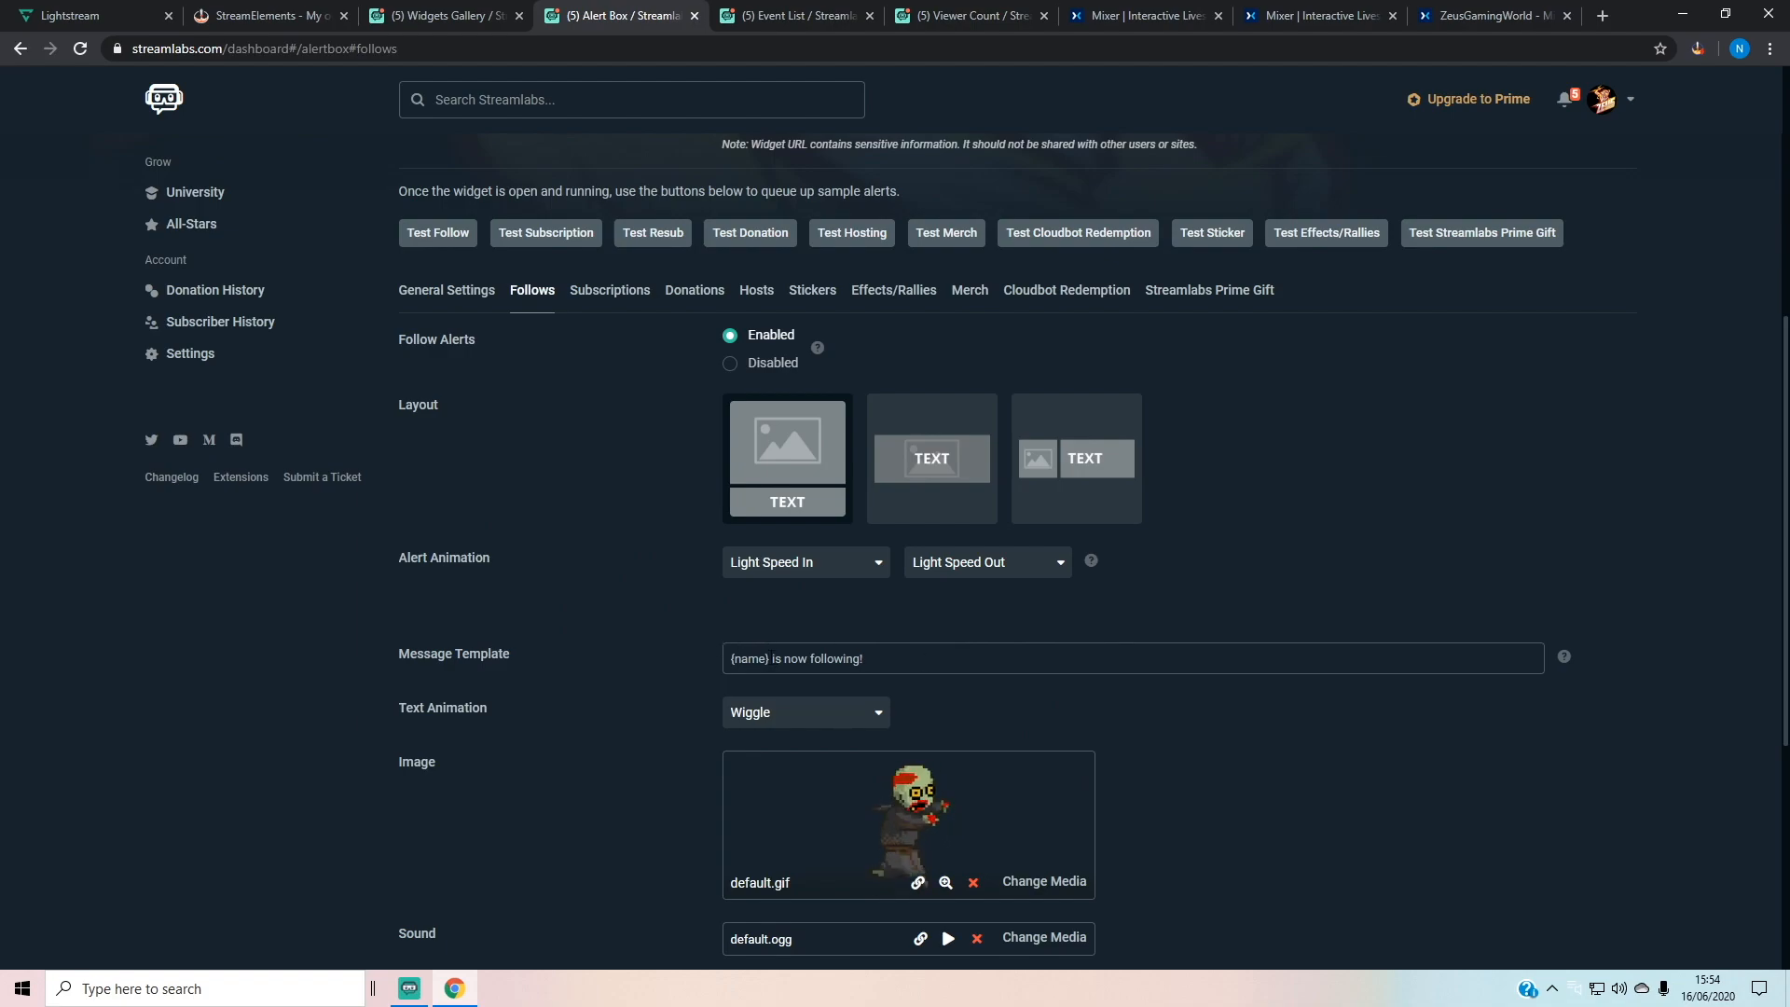
# Step: Change the follow alert's message template to "{name} has made a brilliant choice!"
pyautogui.moveTo(772, 658); pyautogui.dragTo(731, 658)
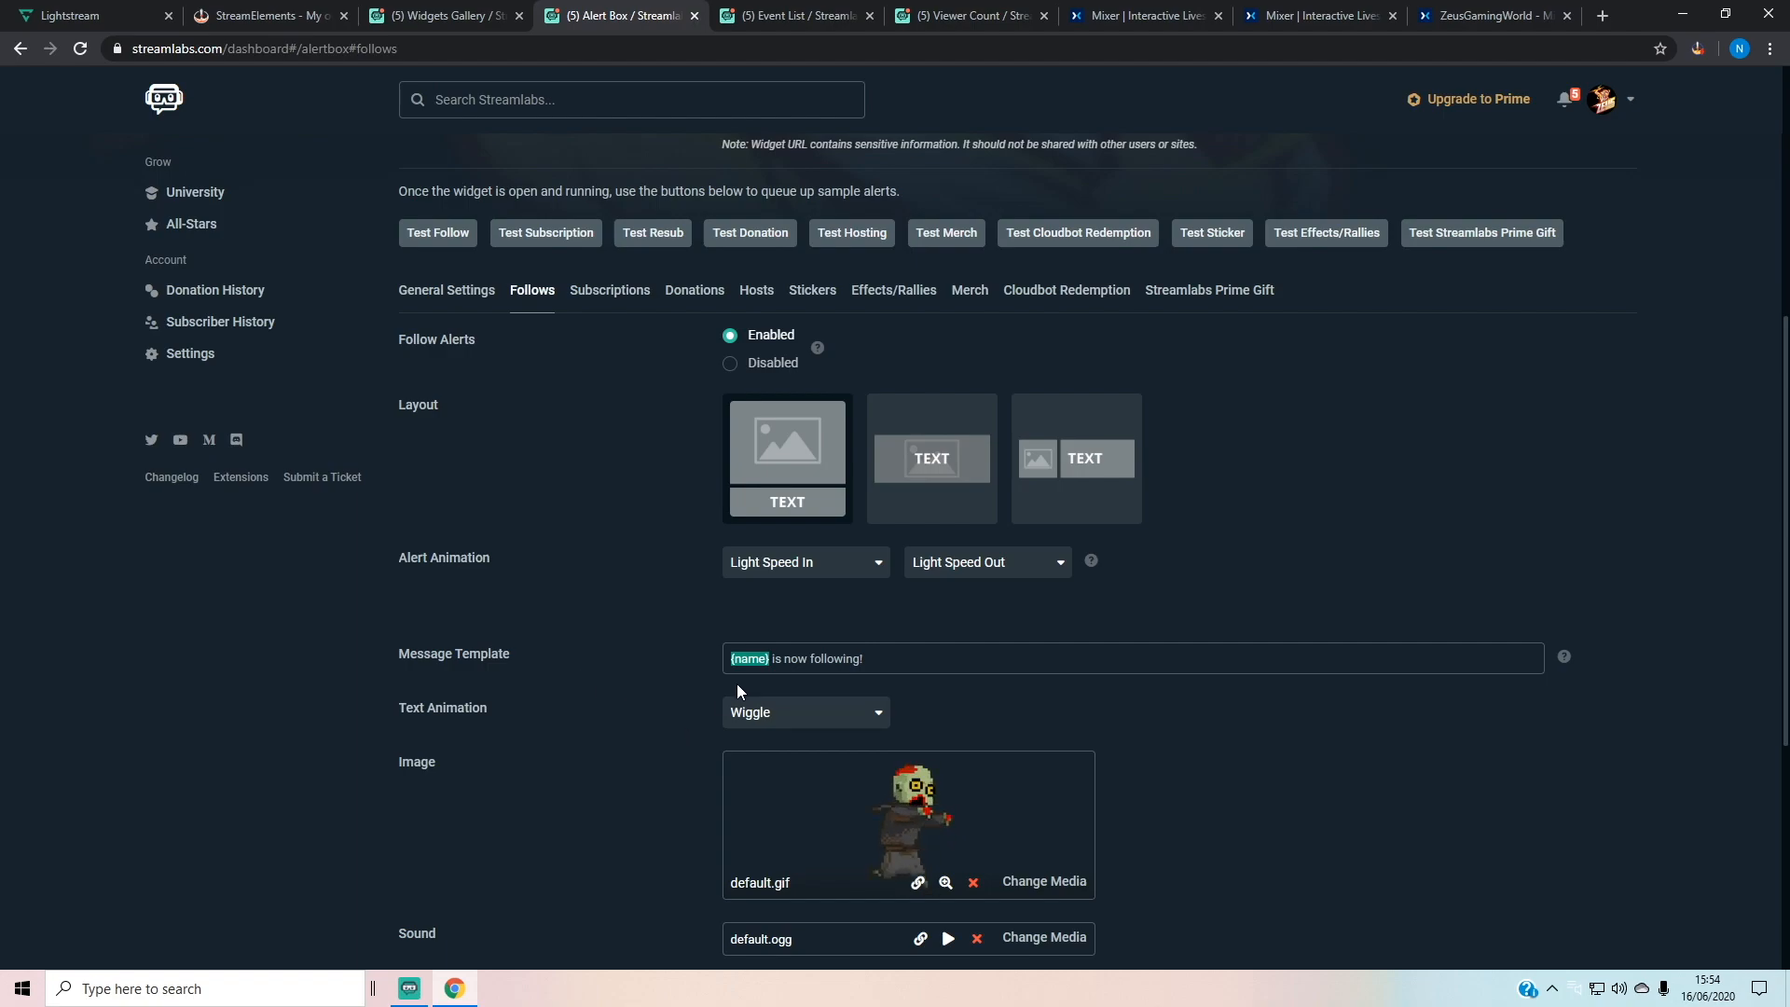
pyautogui.click(771, 659)
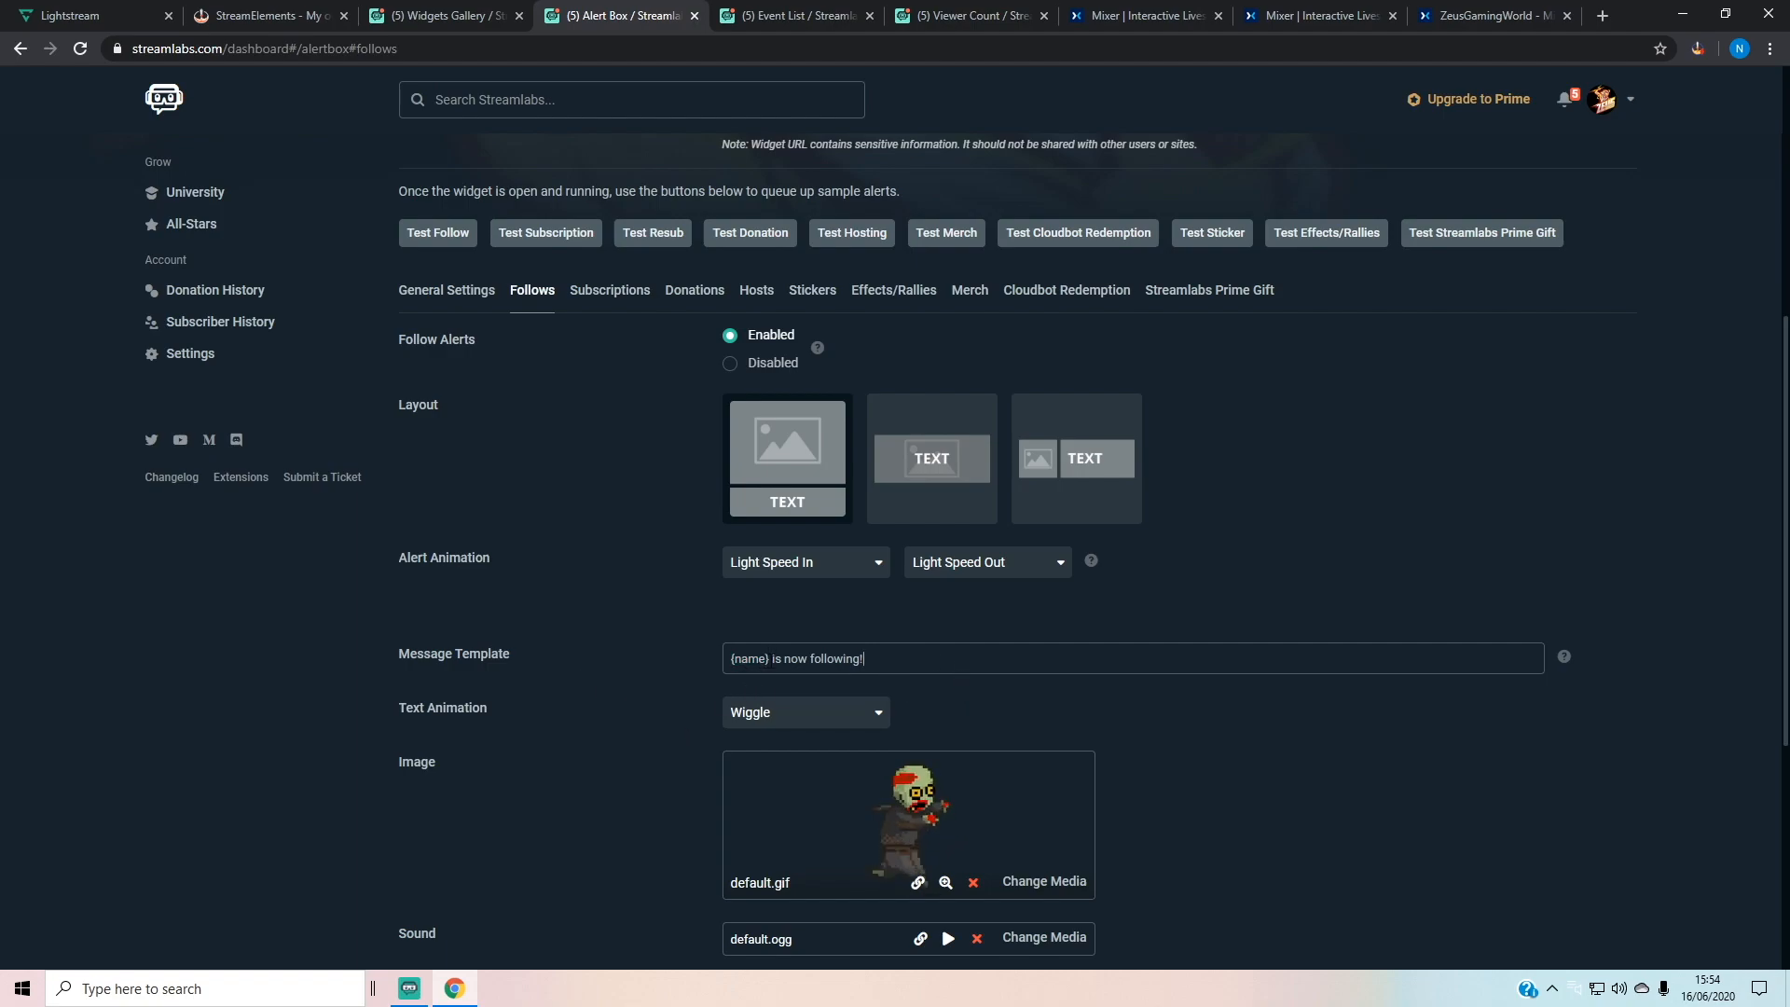
pyautogui.moveTo(771, 659); pyautogui.dragTo(1033, 682)
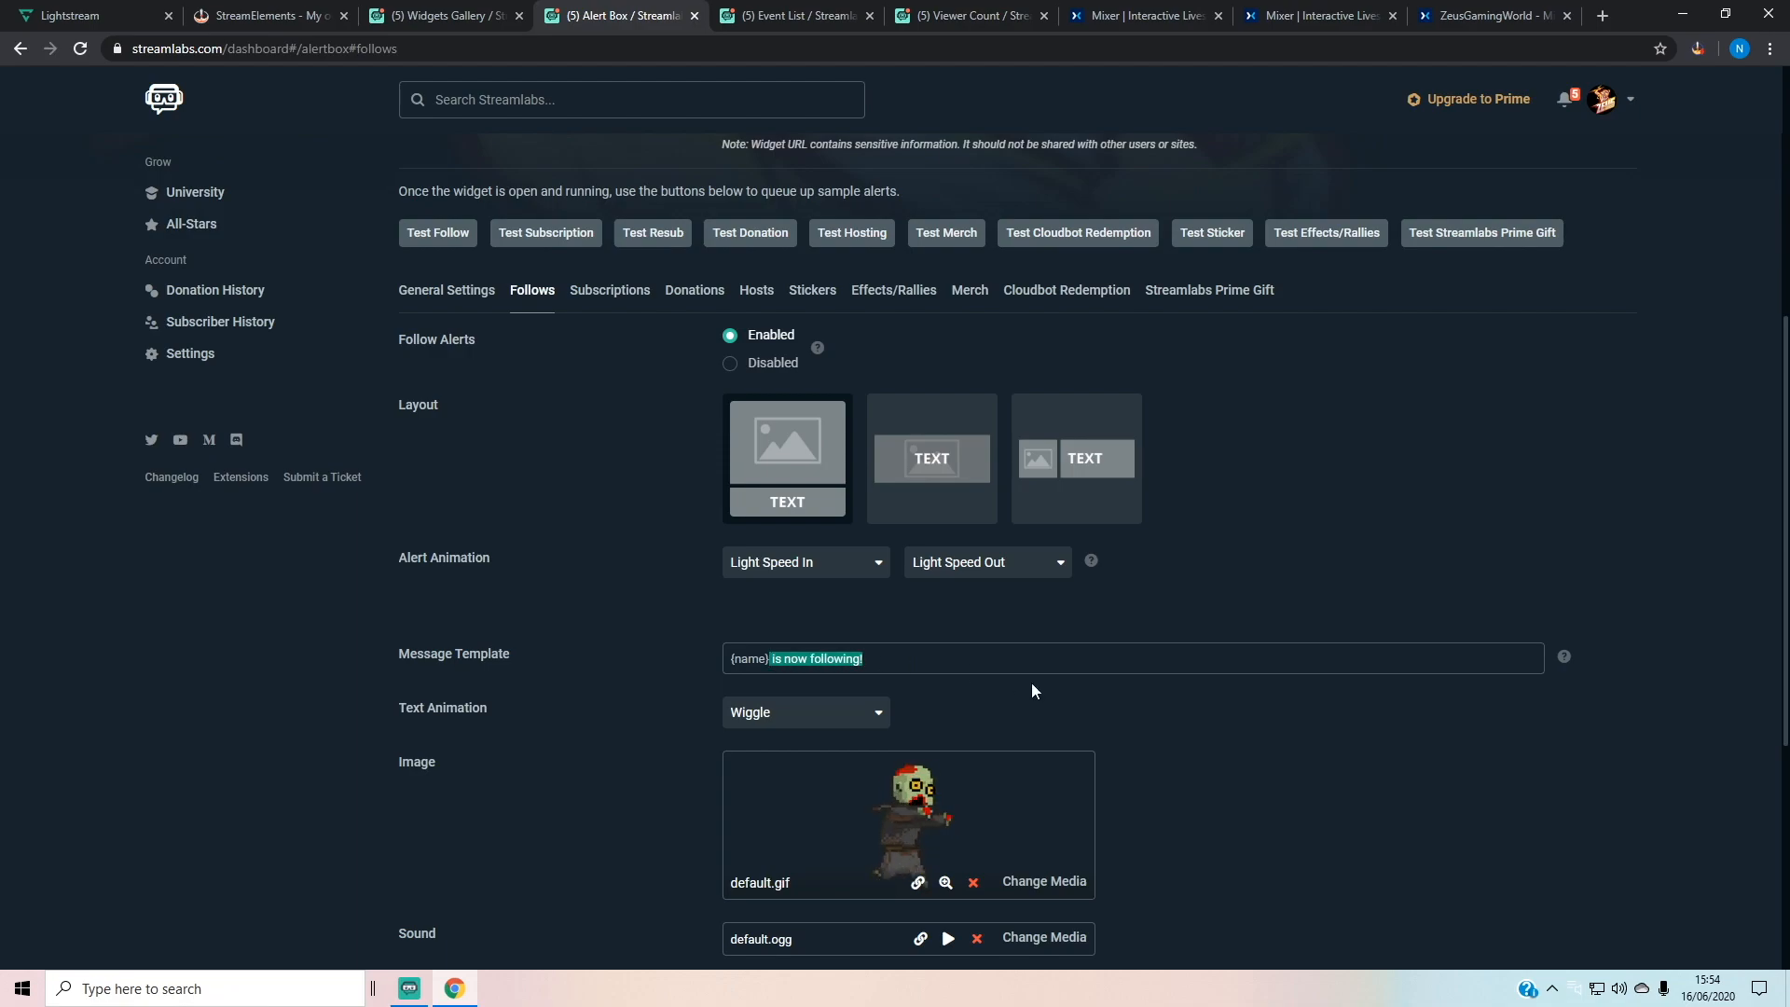
pyautogui.press('BackSpace')
pyautogui.write('h')
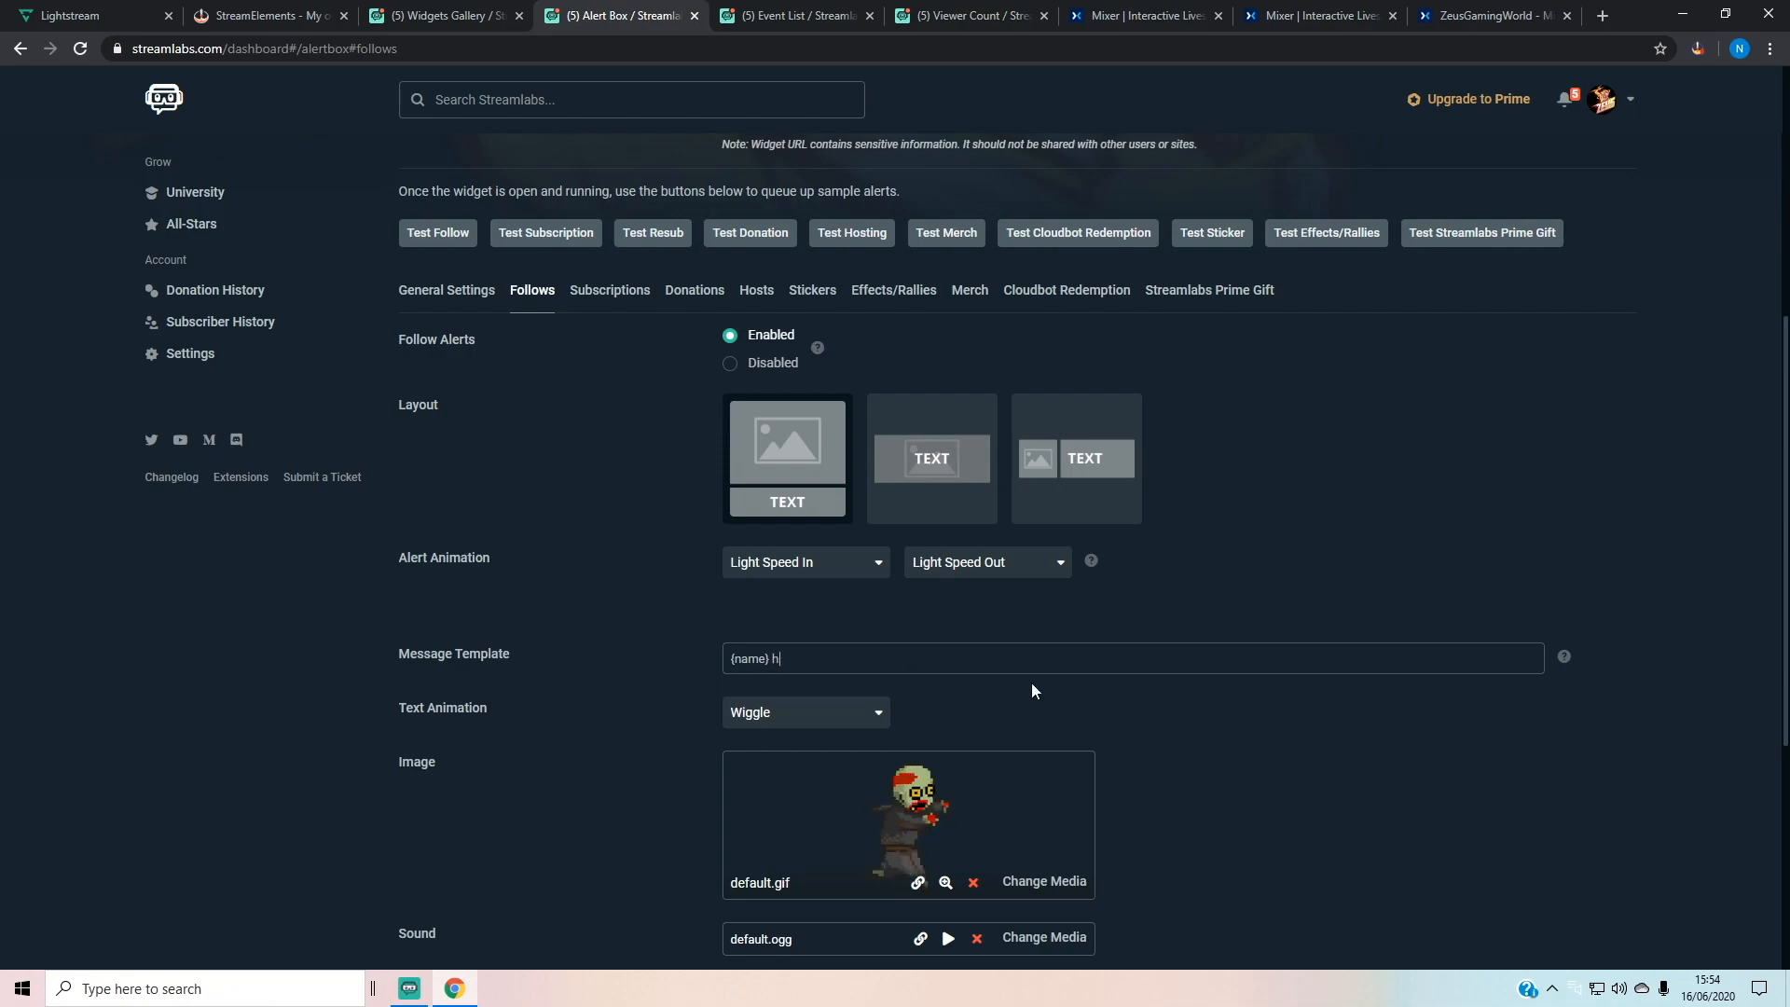
pyautogui.write('as made a brillai')
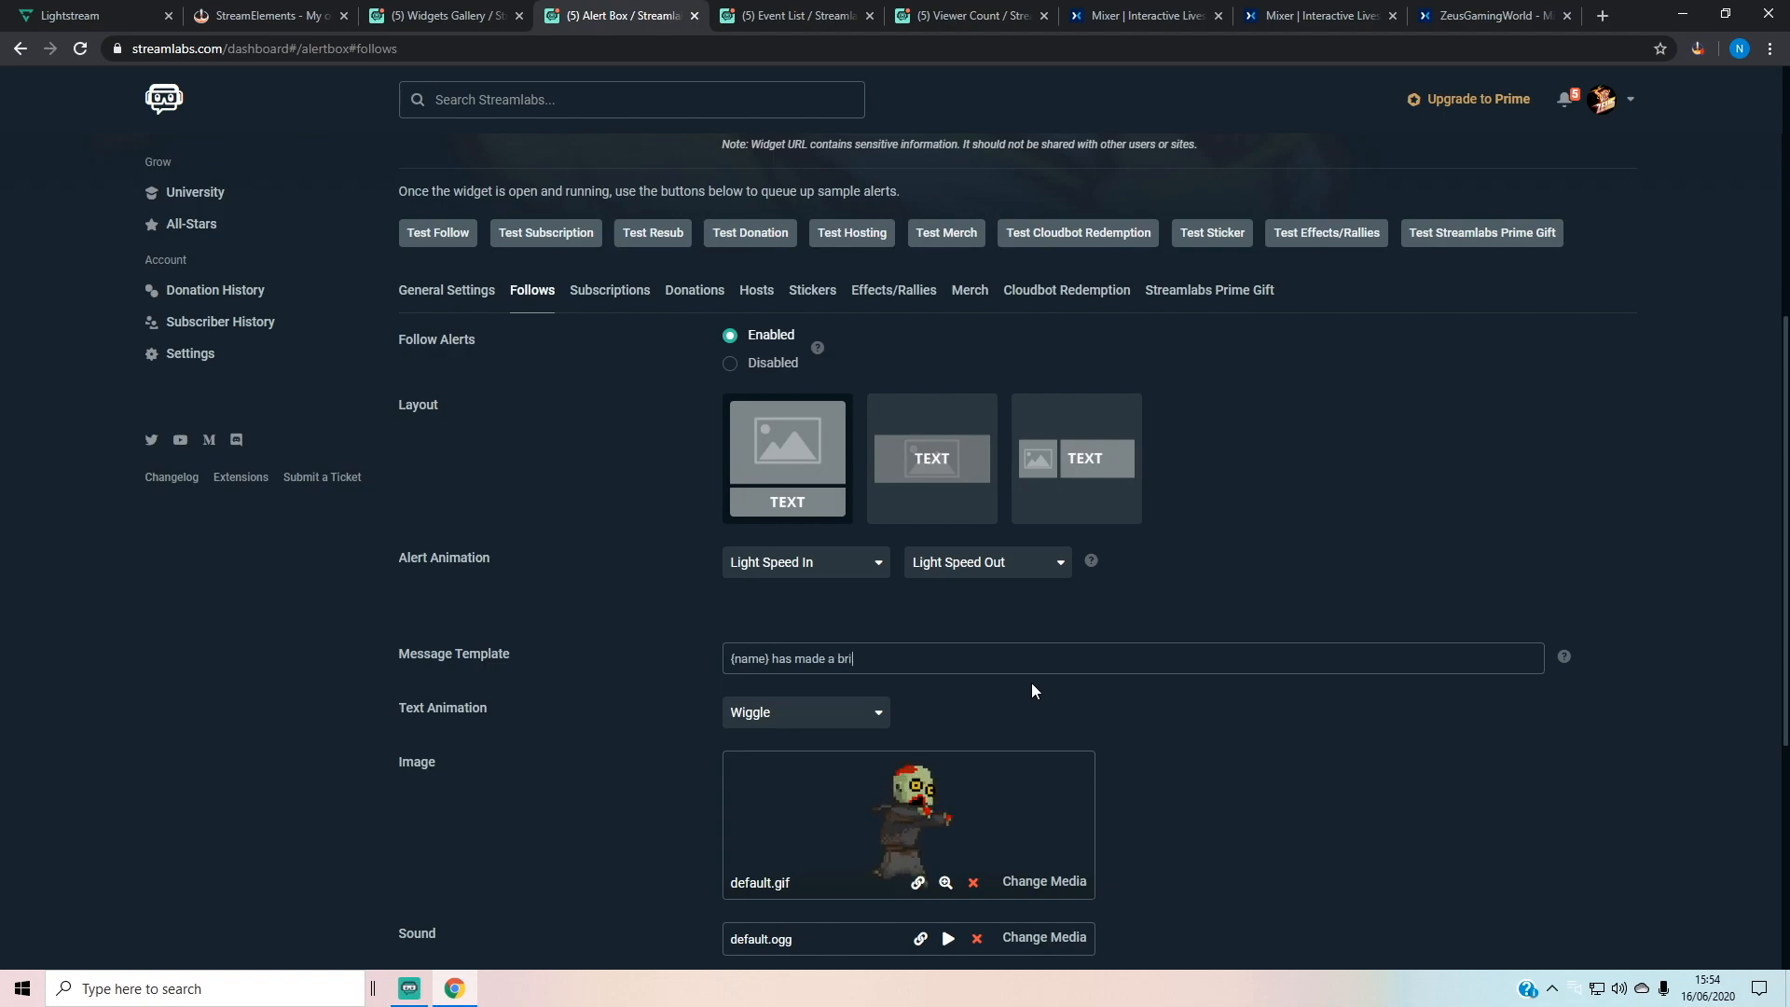
pyautogui.press('BackSpace')
pyautogui.press('BackSpace')
pyautogui.write('ian')
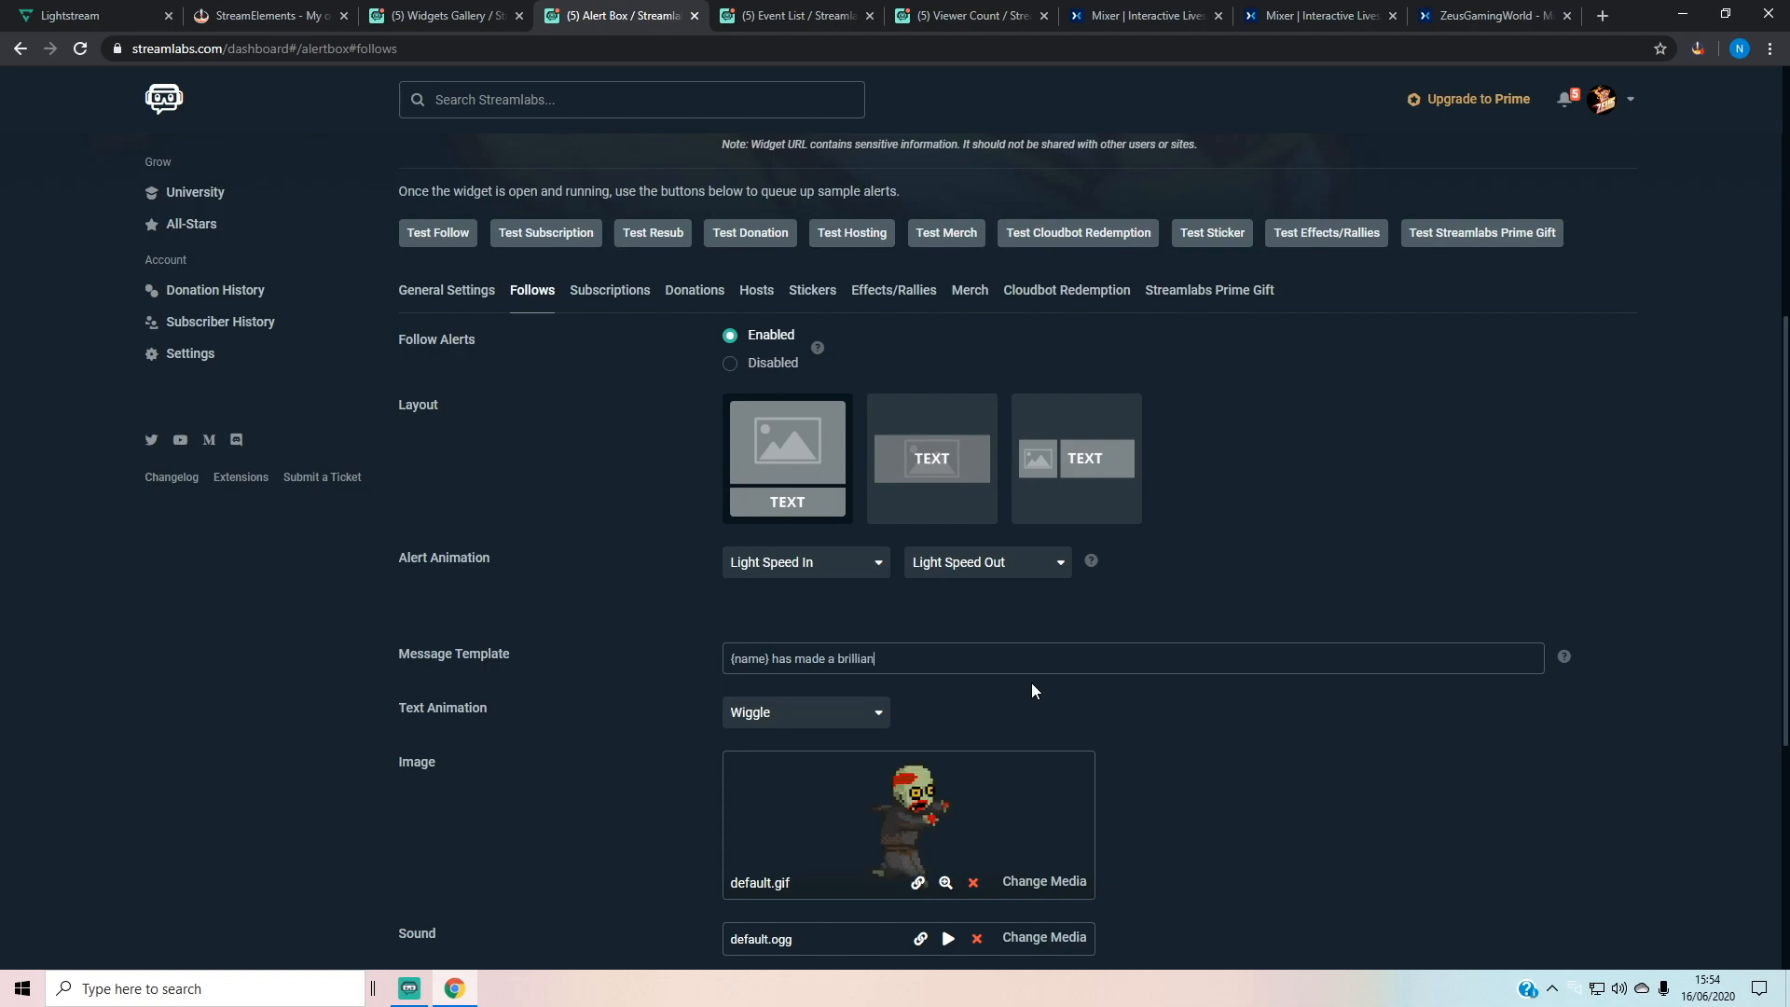
pyautogui.write('t choice!')
pyautogui.scroll(-2, 559, 723)
pyautogui.click(799, 559)
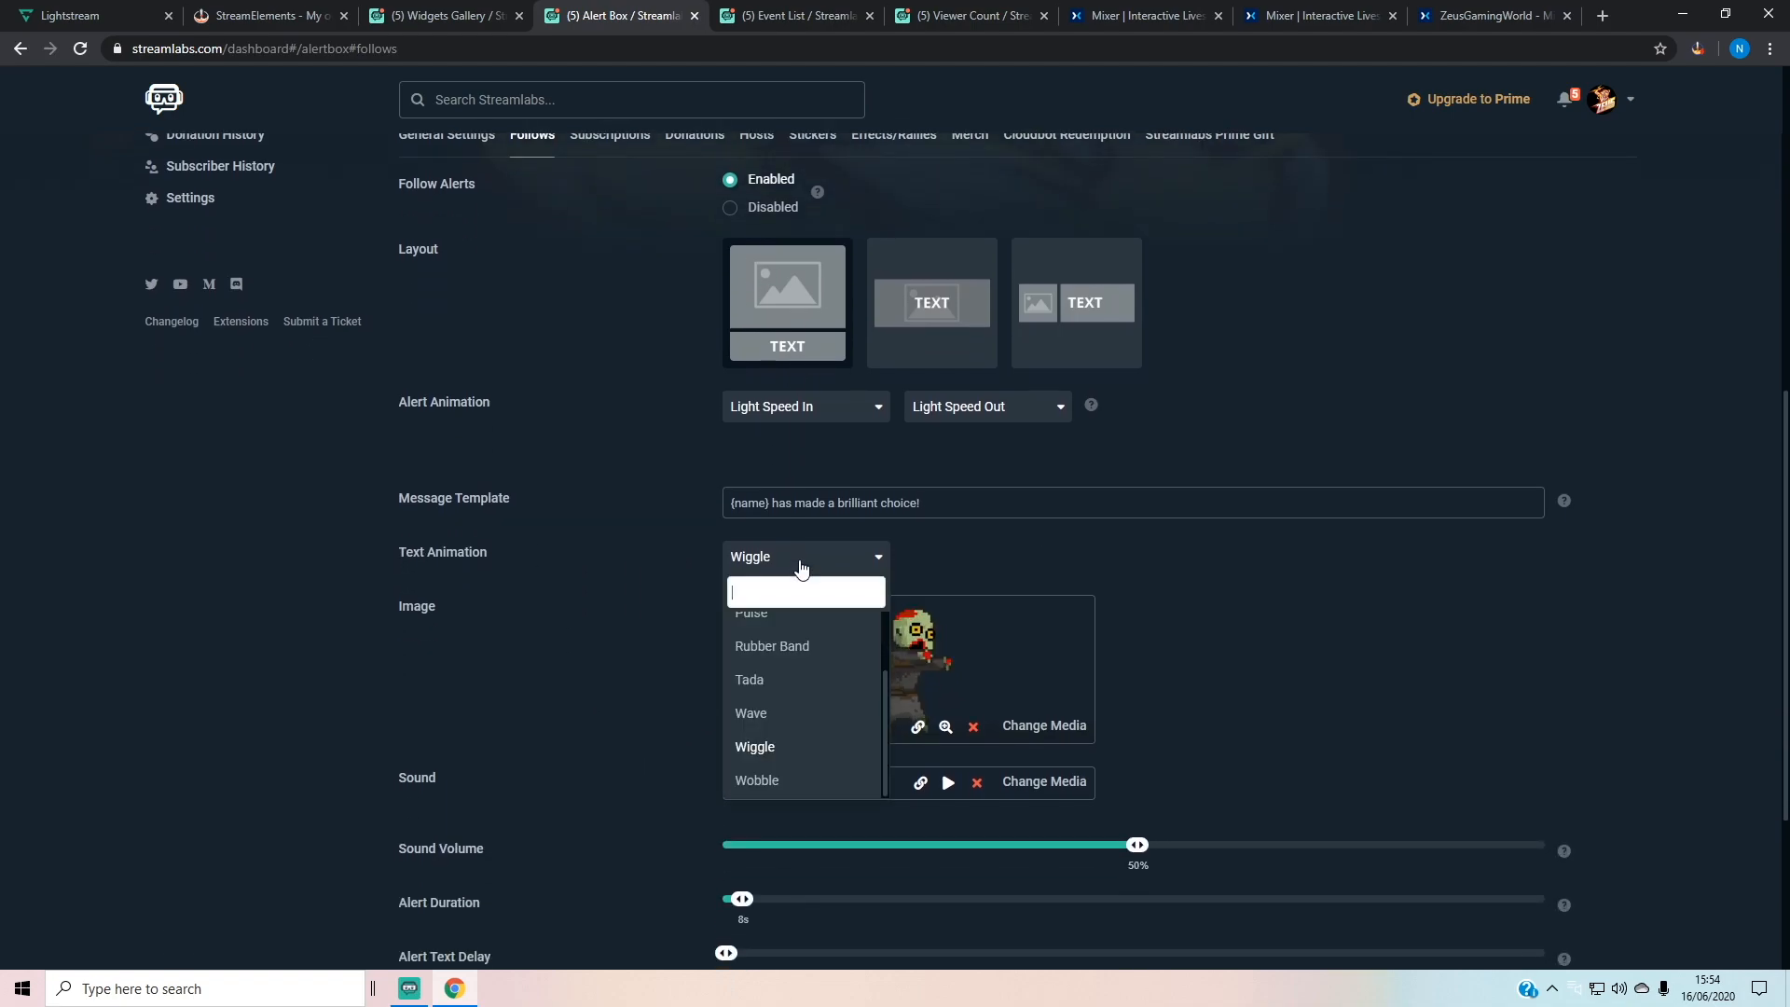
pyautogui.scroll(1, 787, 743)
pyautogui.scroll(-1, 803, 746)
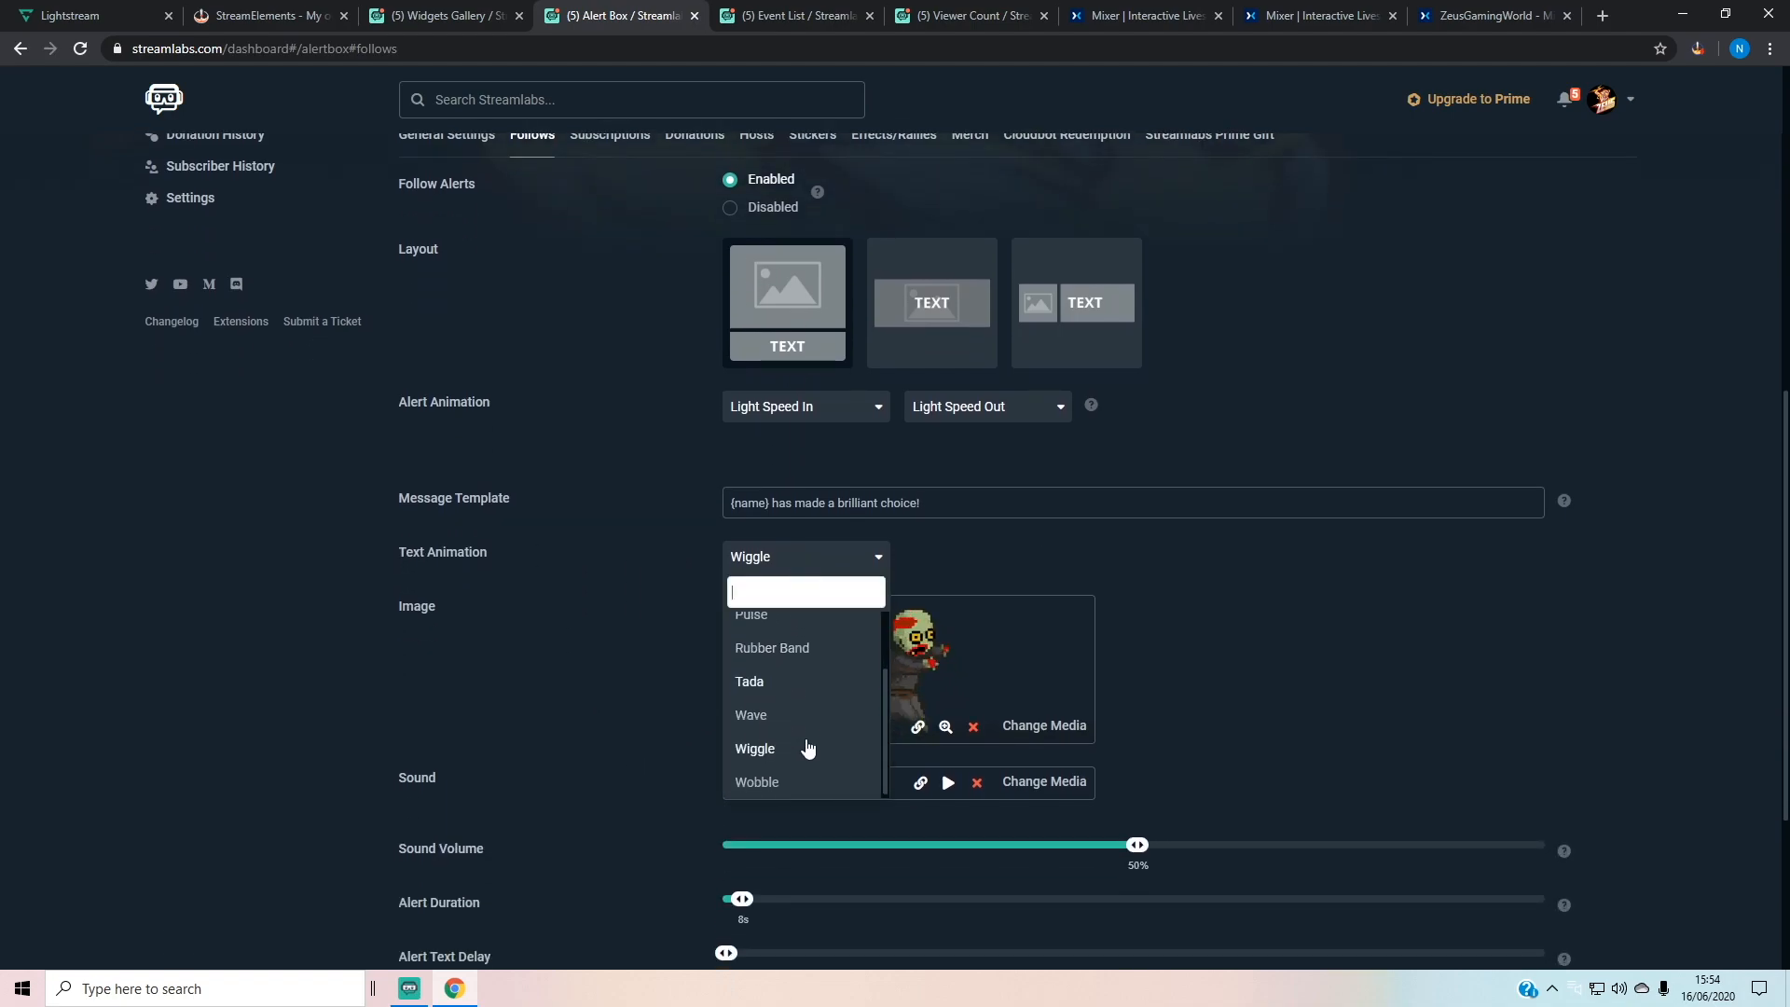
pyautogui.click(1395, 656)
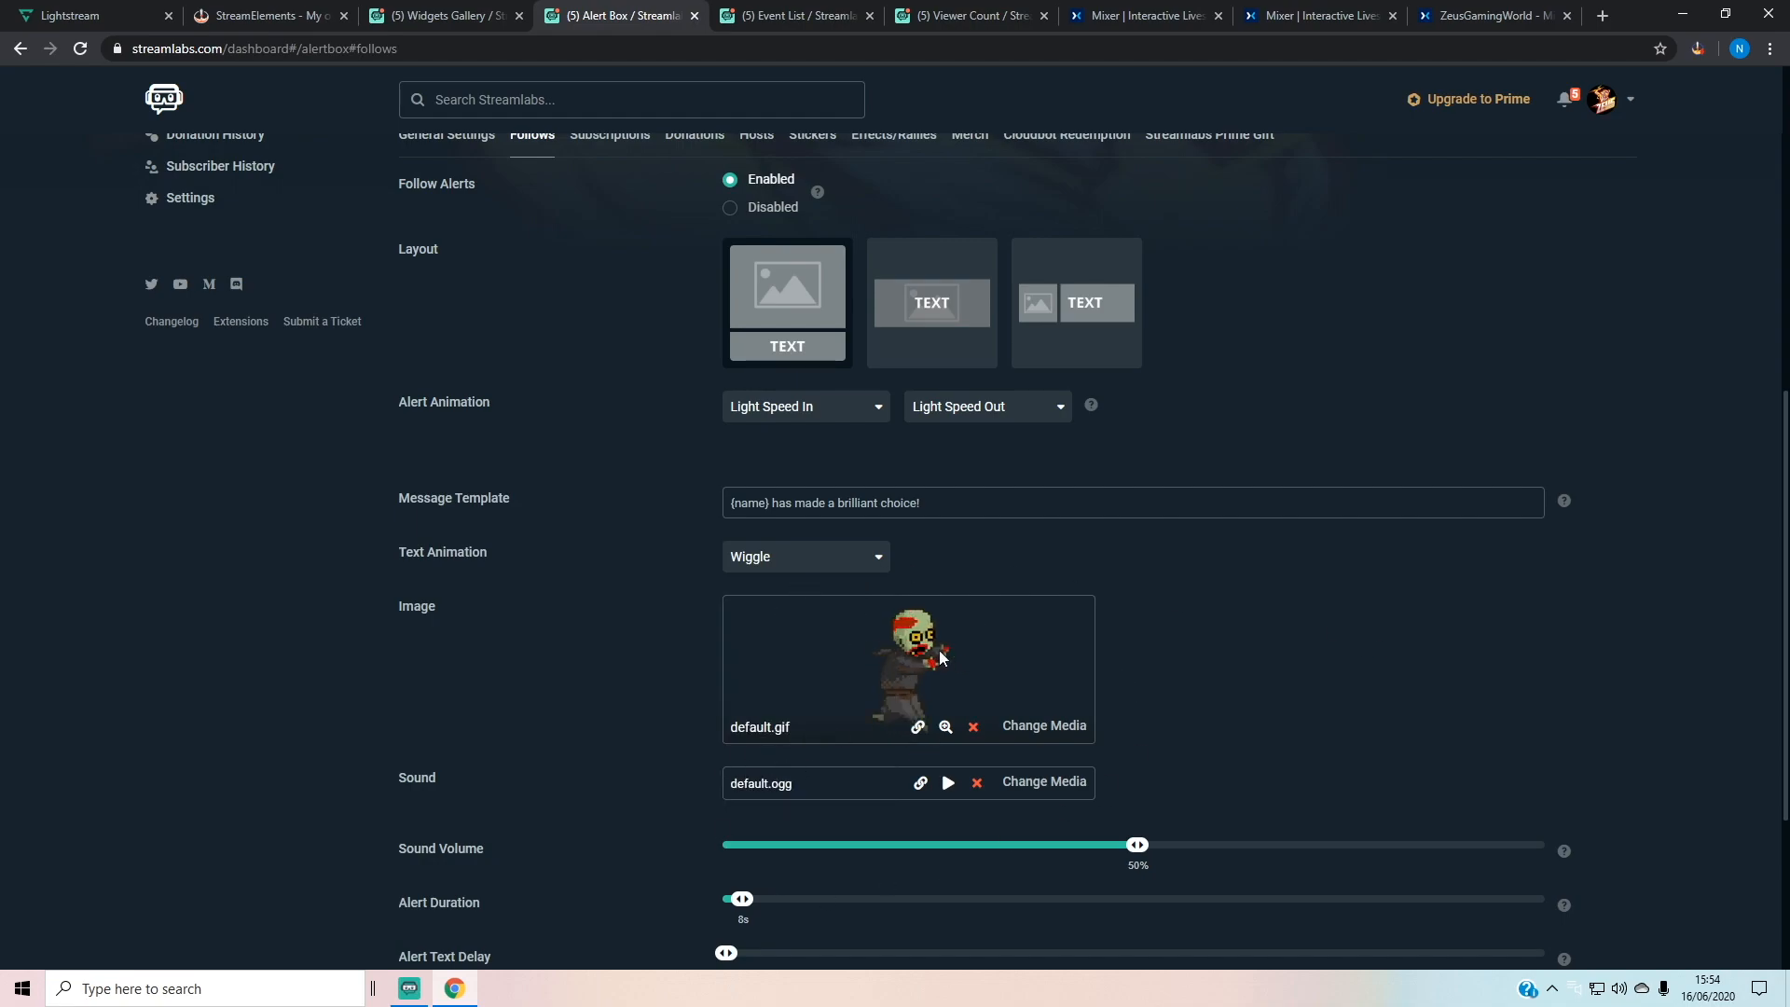
# Step: Replace the follow alert's image with the Pikachu file FSIAV2u.gif from the stock images
pyautogui.click(1084, 727)
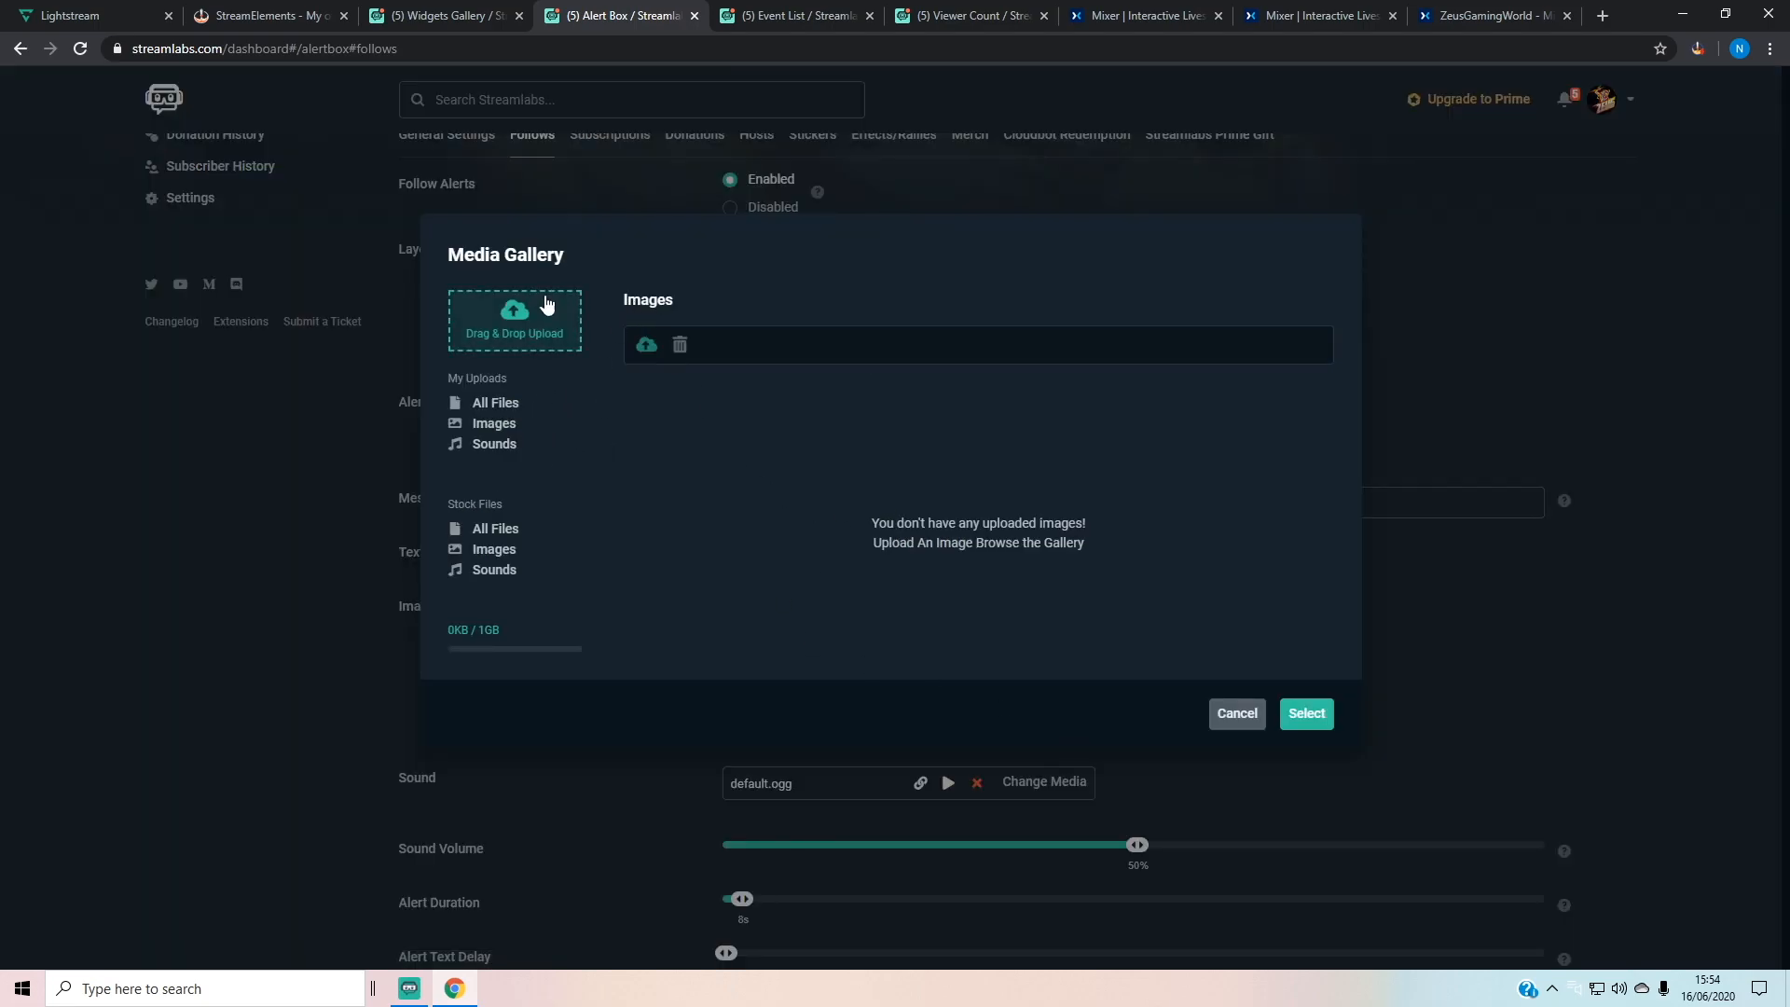
pyautogui.click(497, 532)
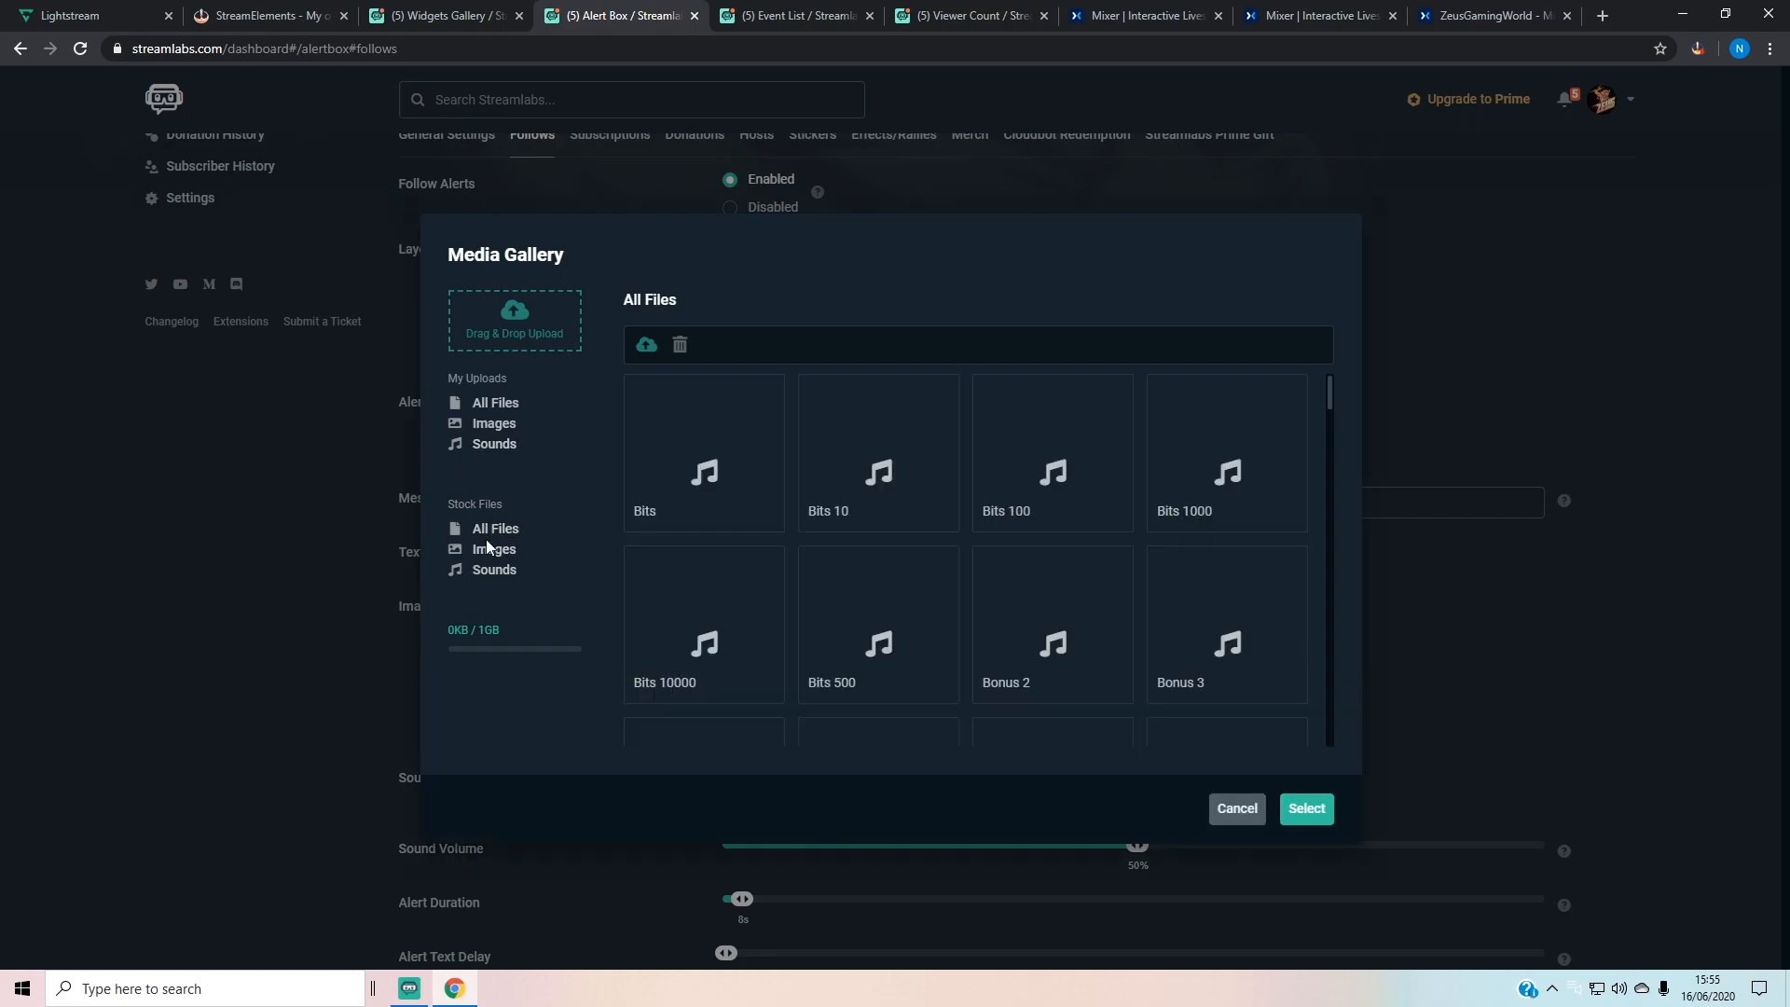
pyautogui.click(486, 547)
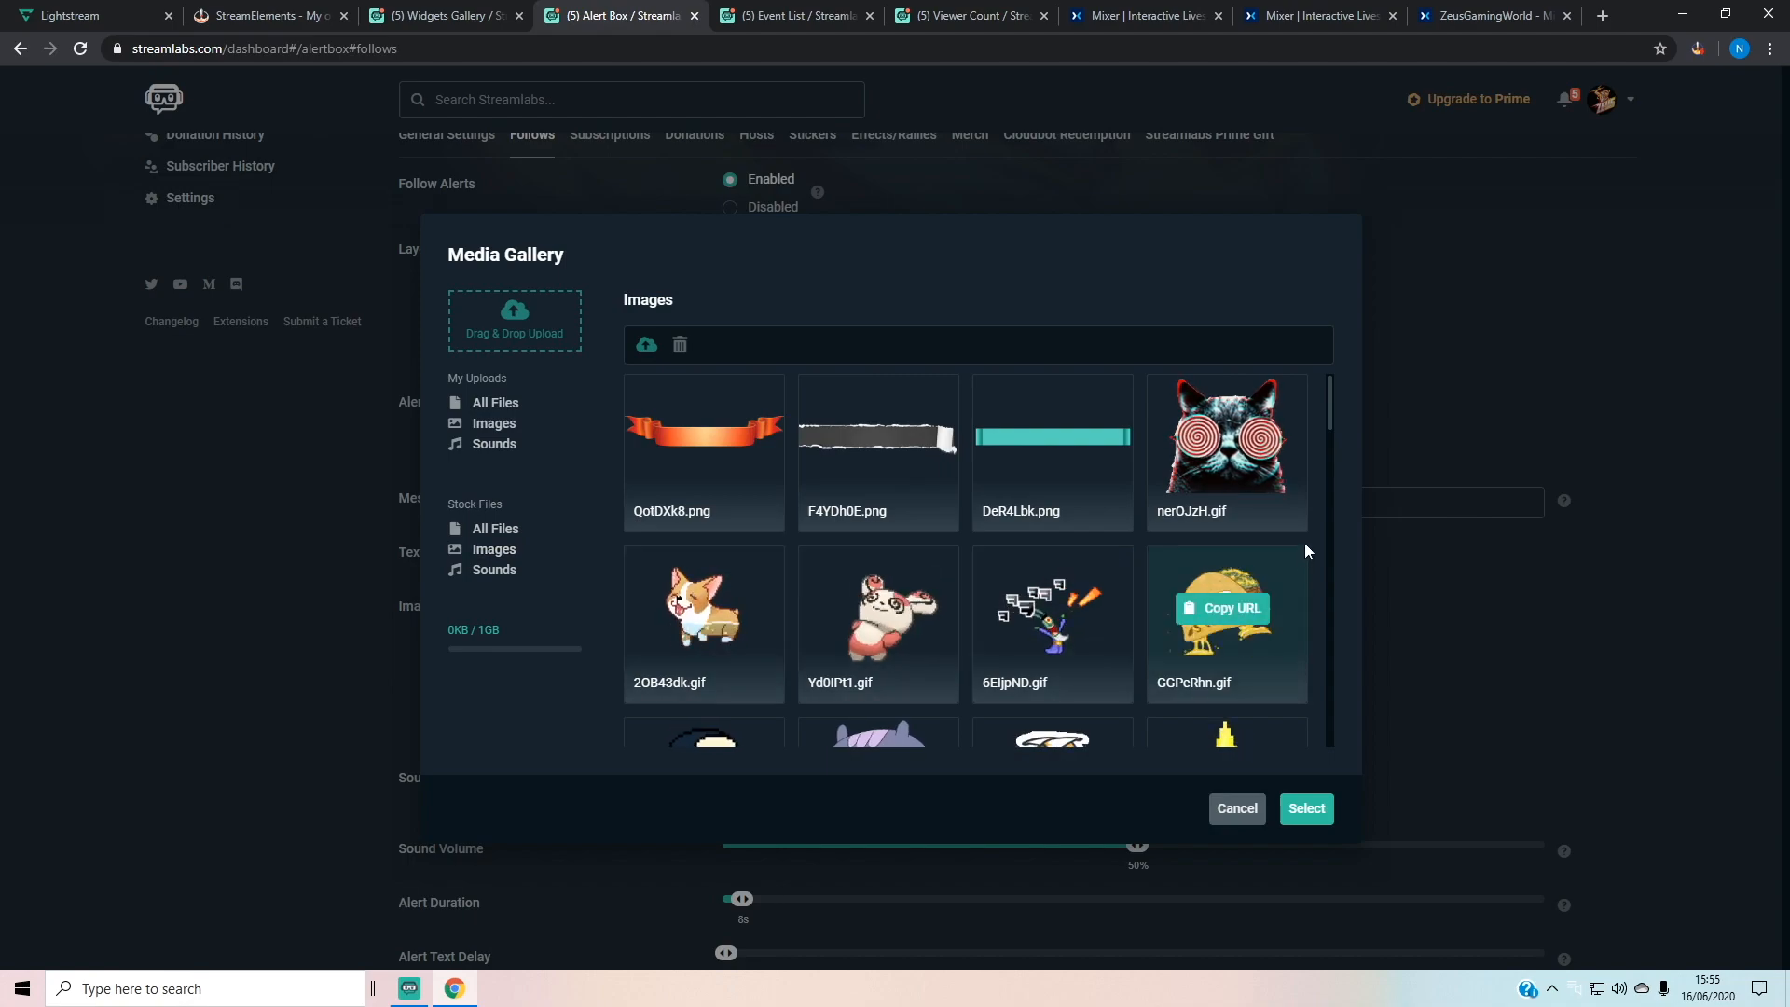
pyautogui.scroll(-3, 1277, 551)
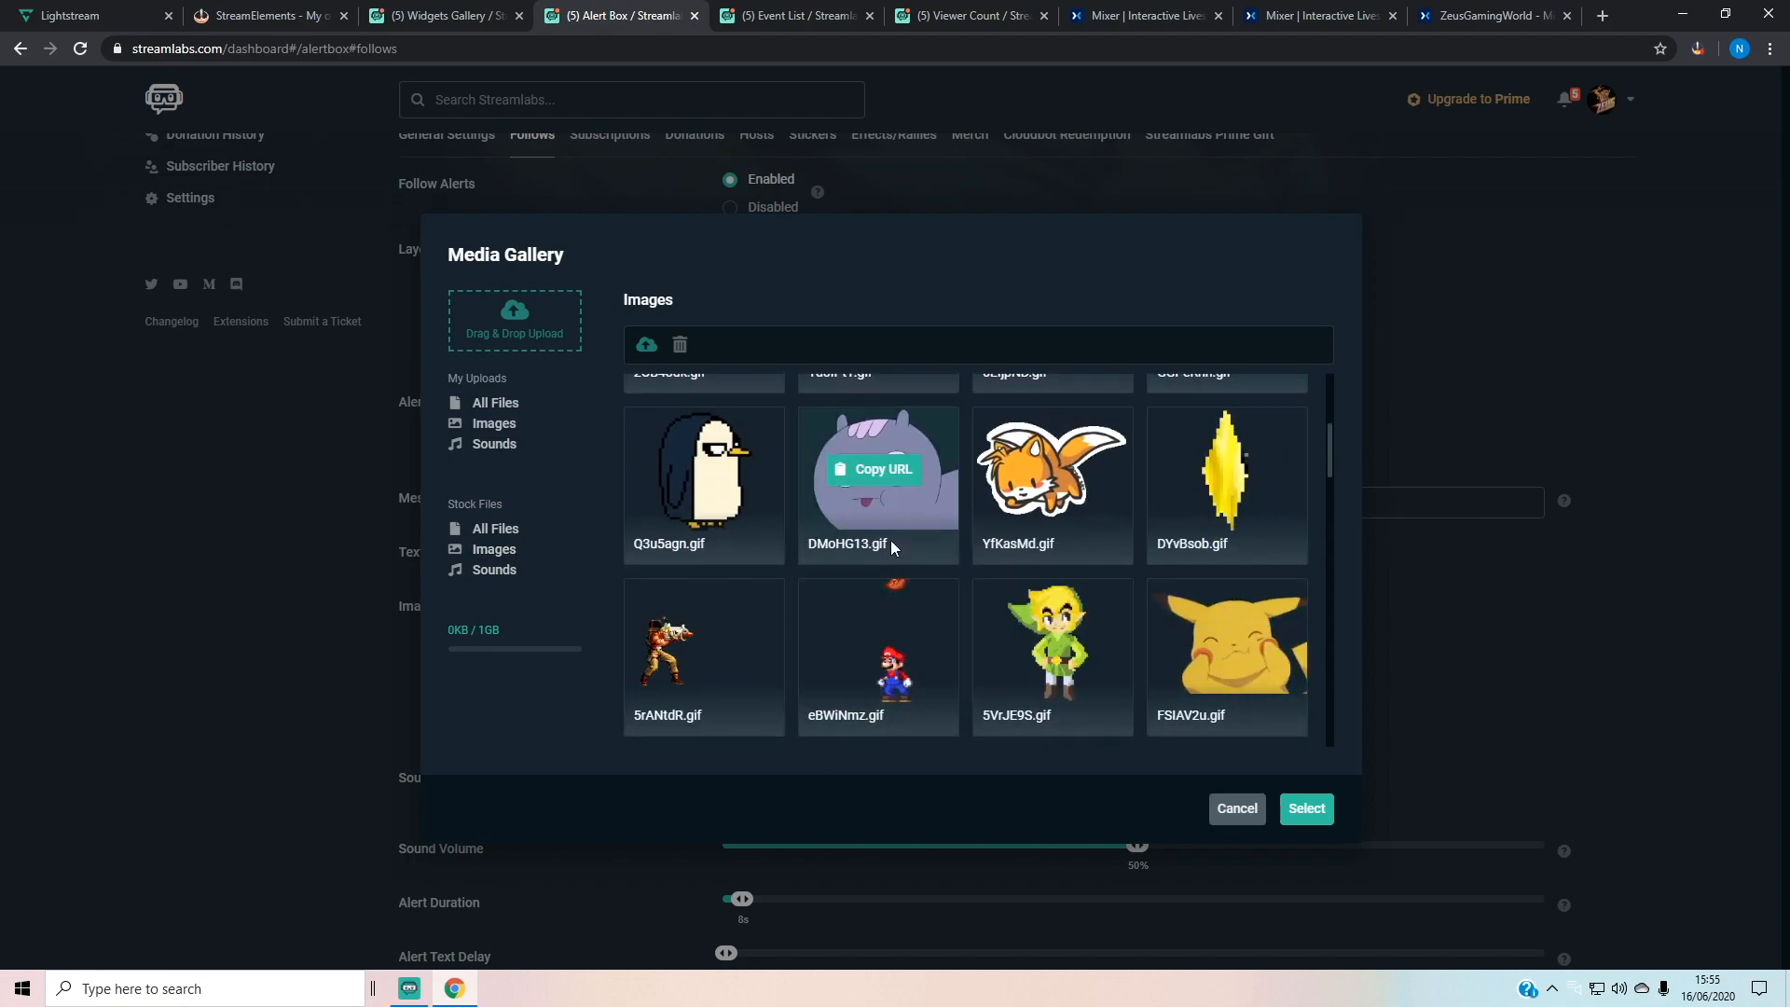
pyautogui.scroll(-2, 915, 512)
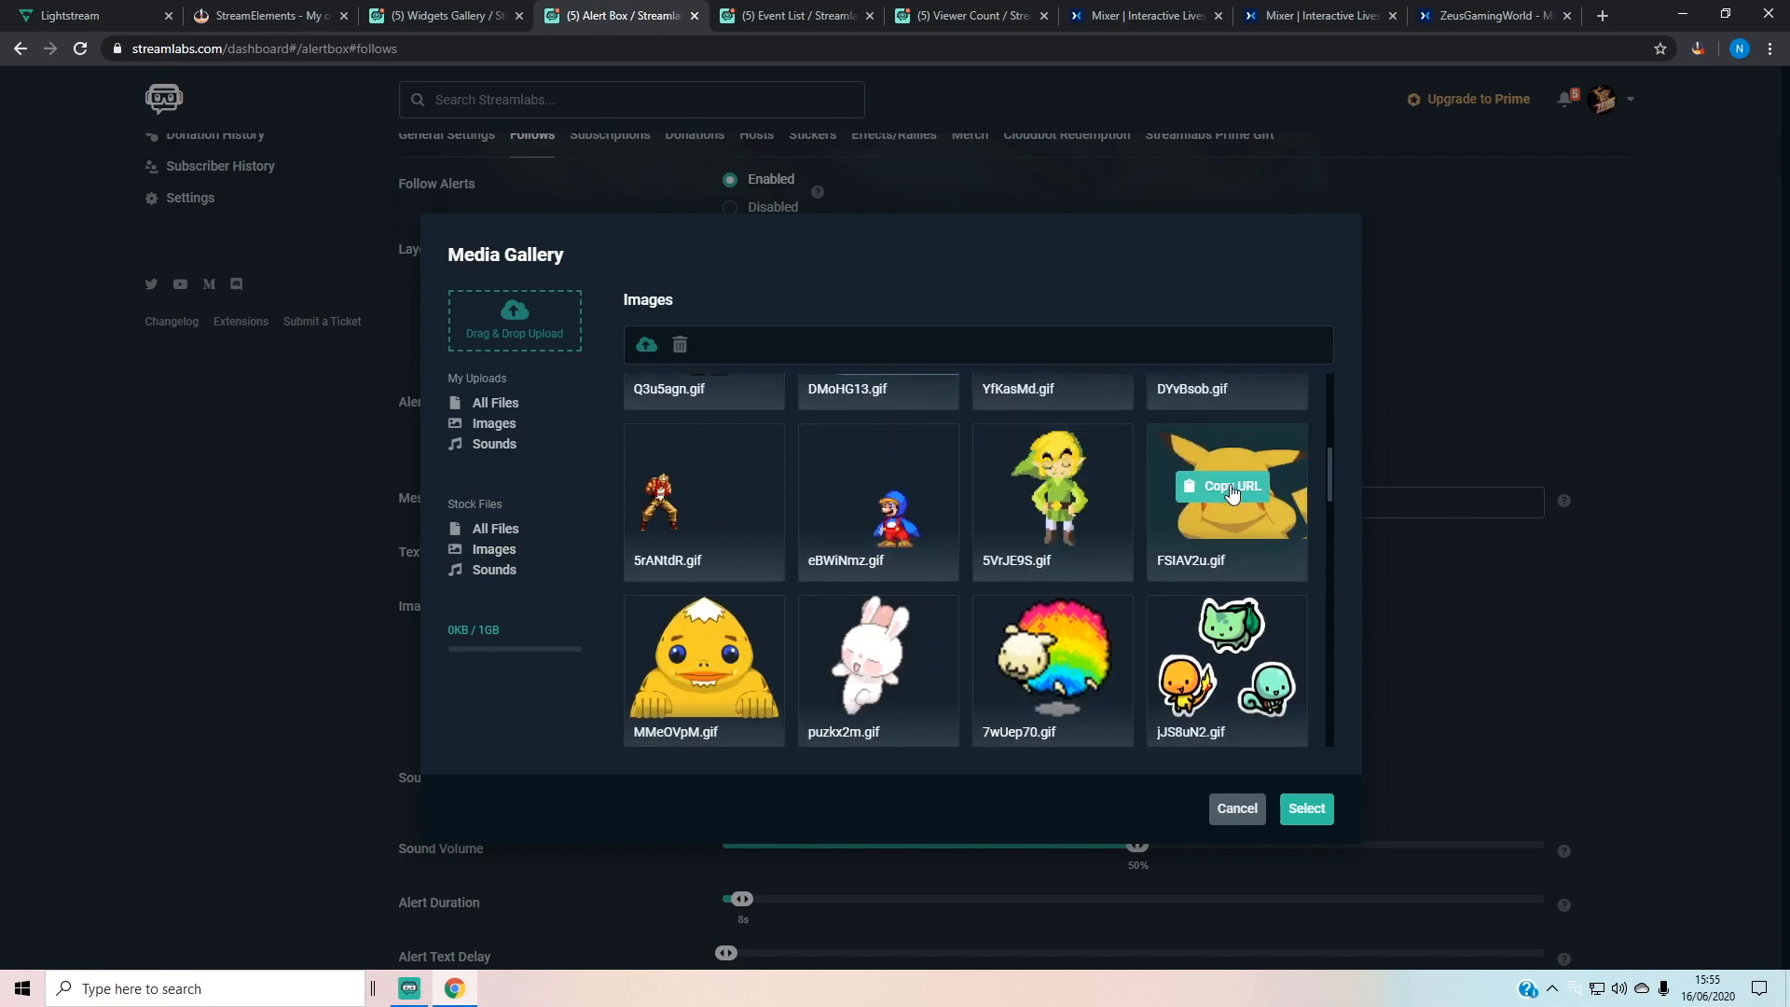
pyautogui.click(1232, 488)
pyautogui.click(1301, 807)
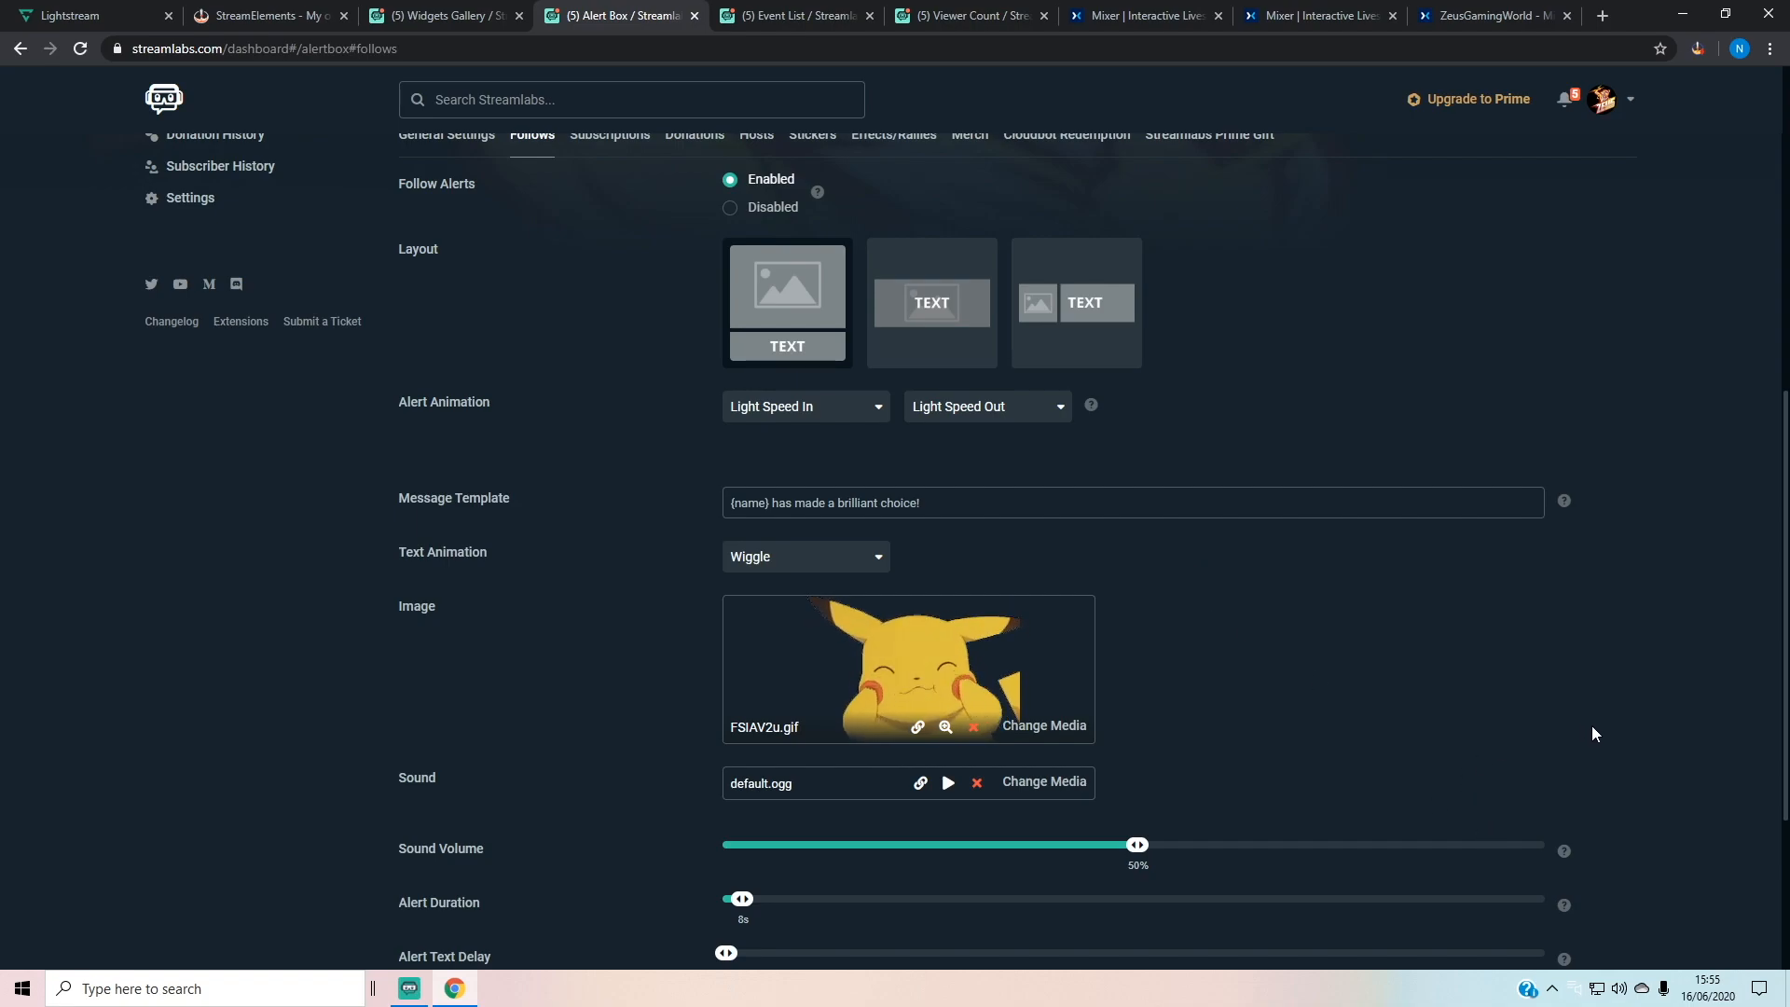
# Step: Expand the follow alert's font settings and alert variations to review them, and save the settings
pyautogui.scroll(-3, 1598, 746)
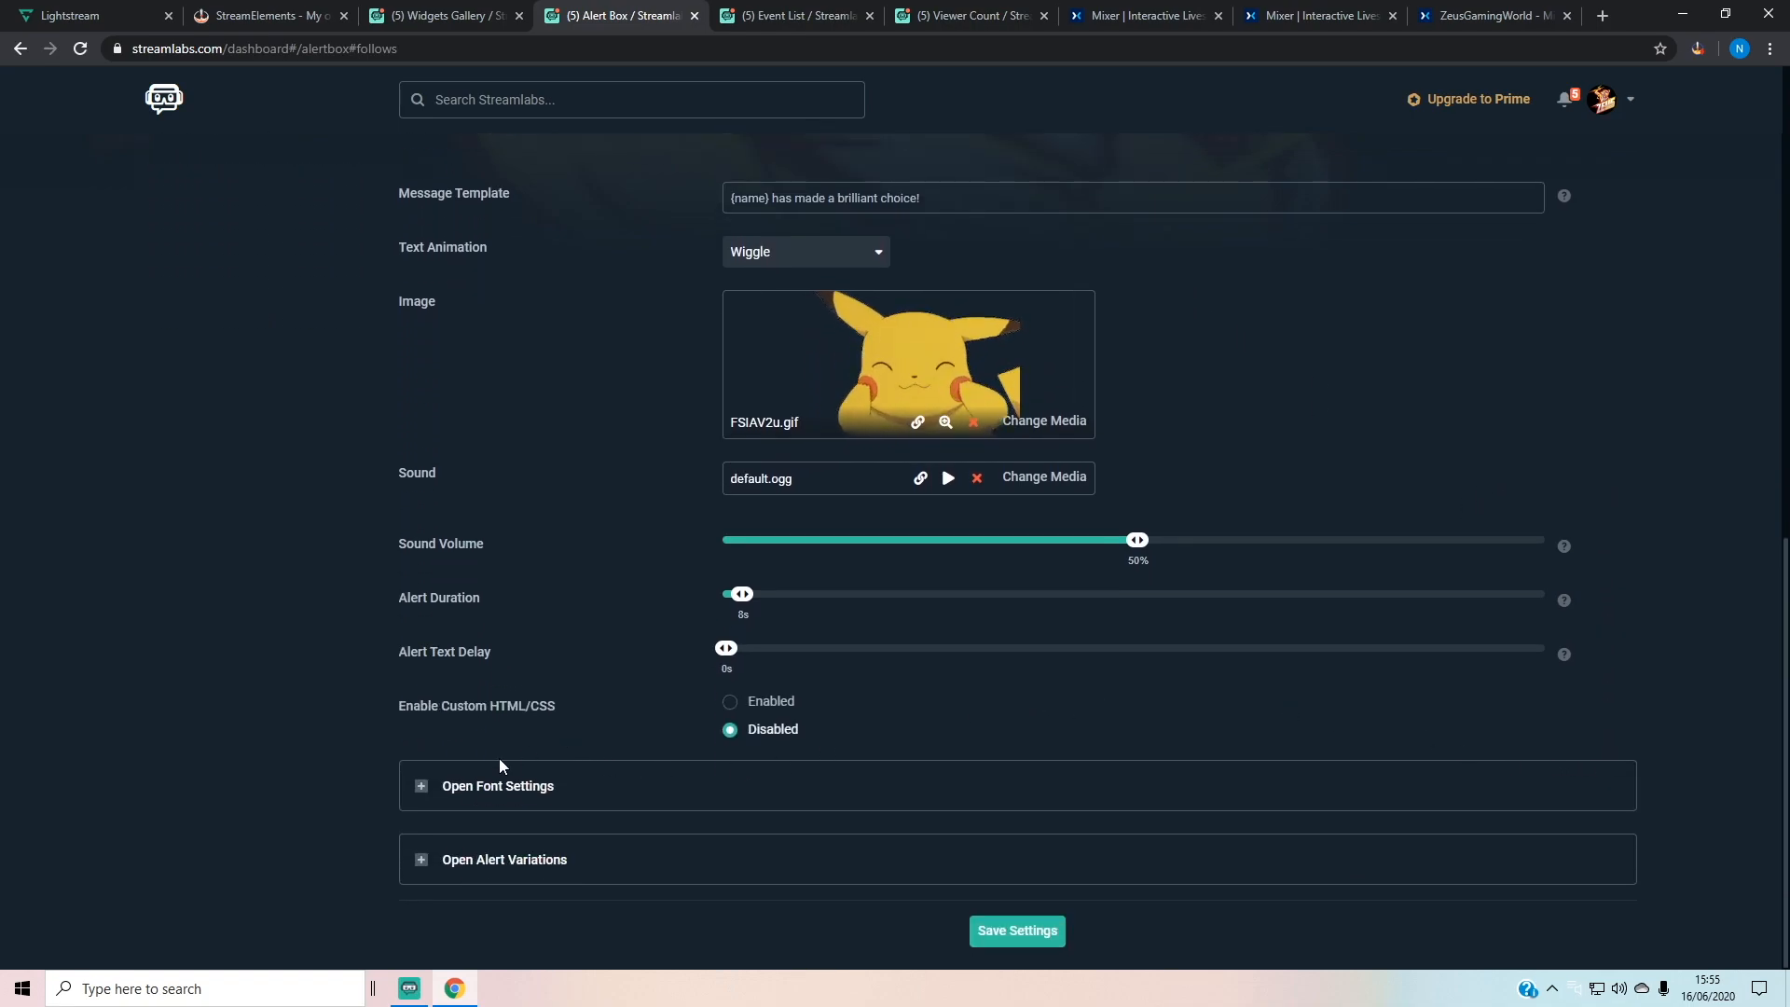
pyautogui.click(456, 786)
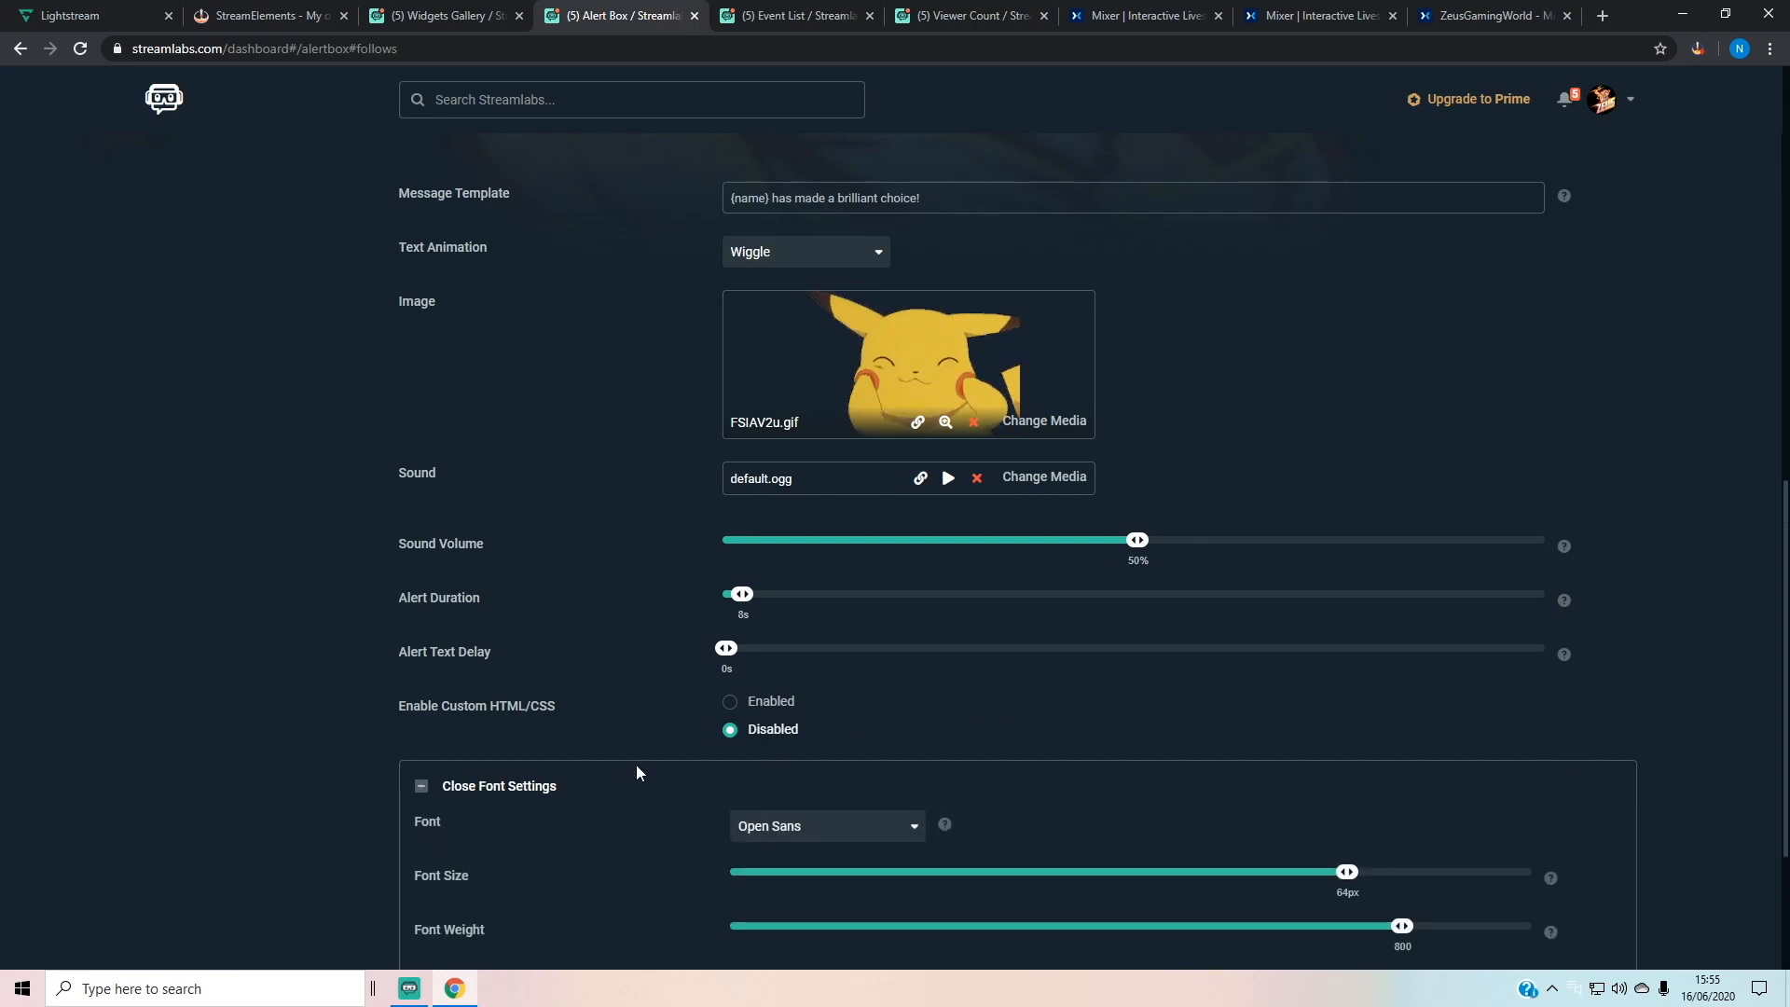
pyautogui.scroll(-3, 639, 772)
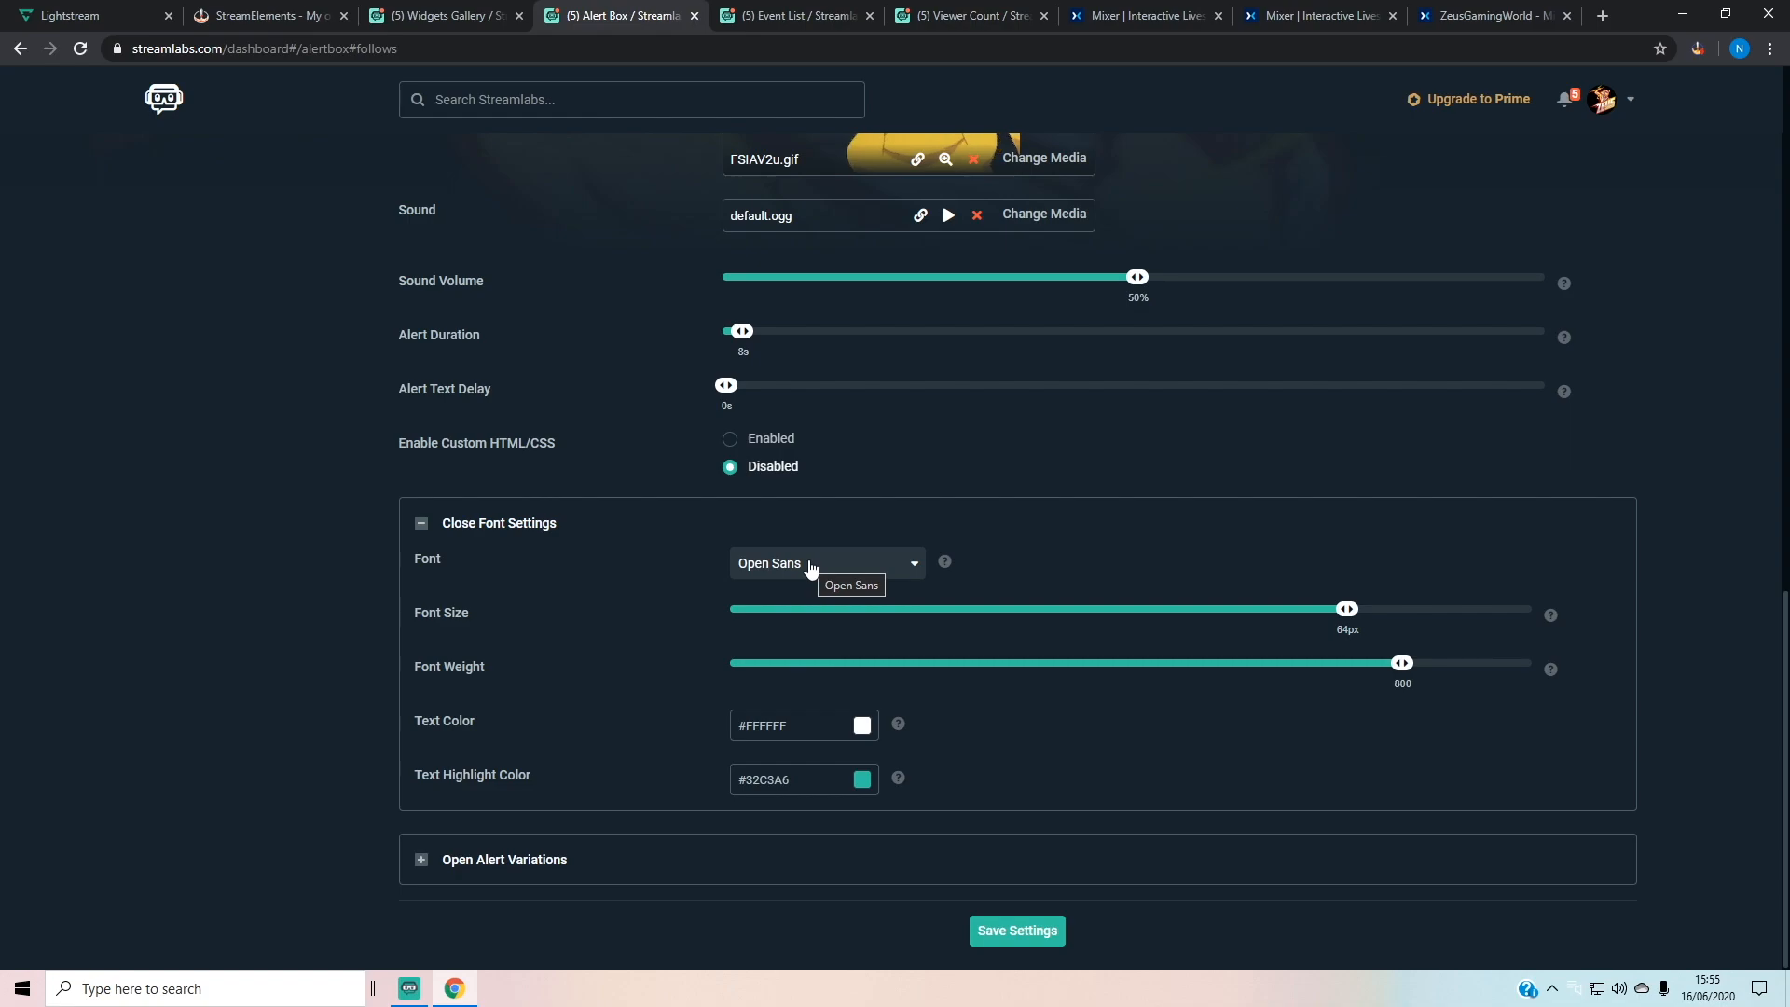
pyautogui.click(505, 859)
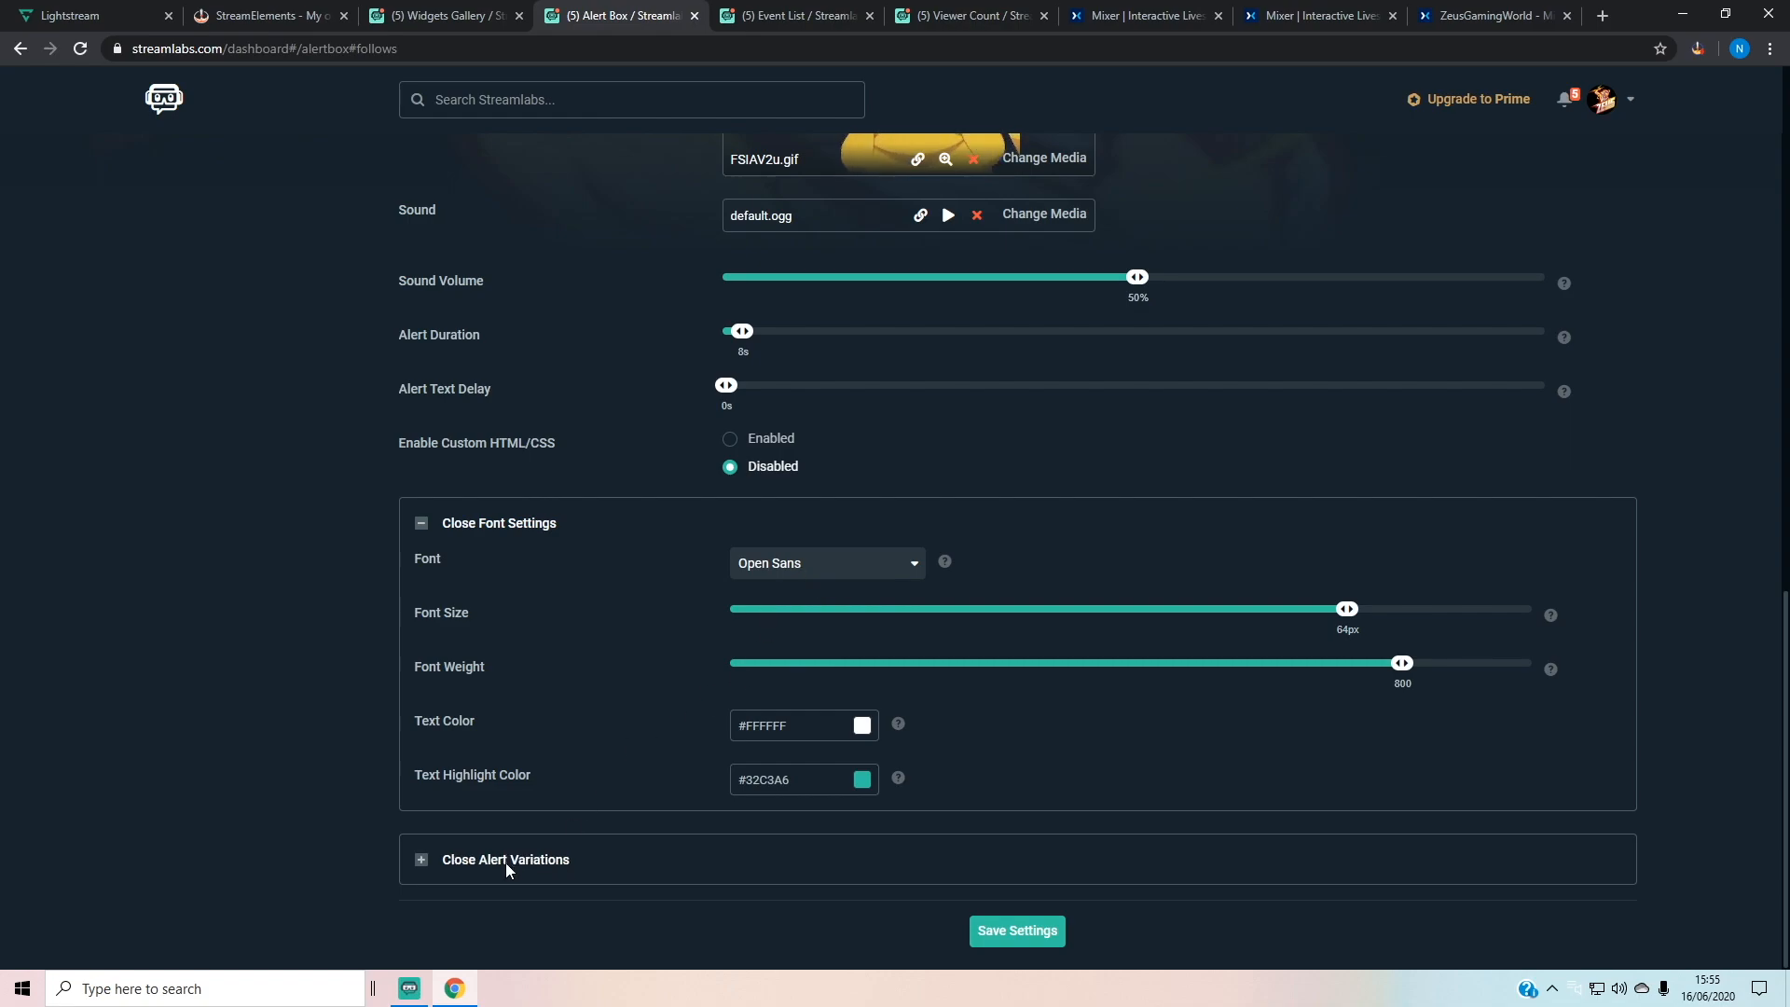
pyautogui.scroll(-2, 235, 602)
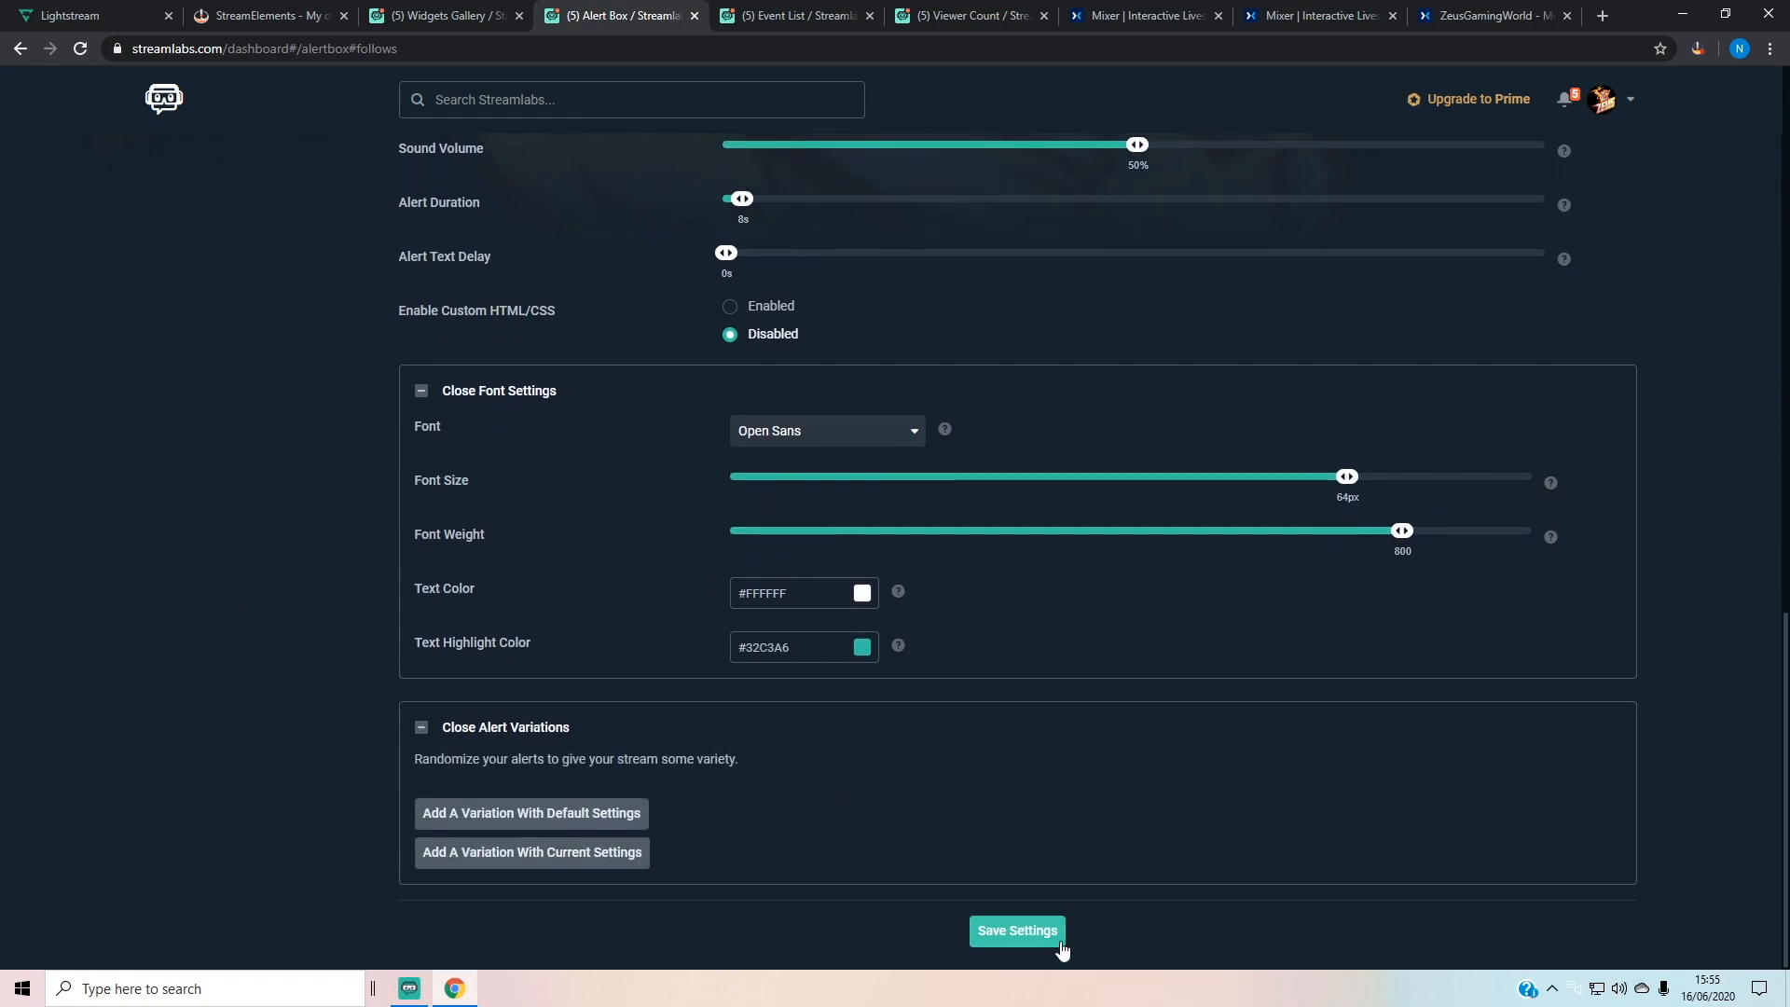
pyautogui.click(1016, 932)
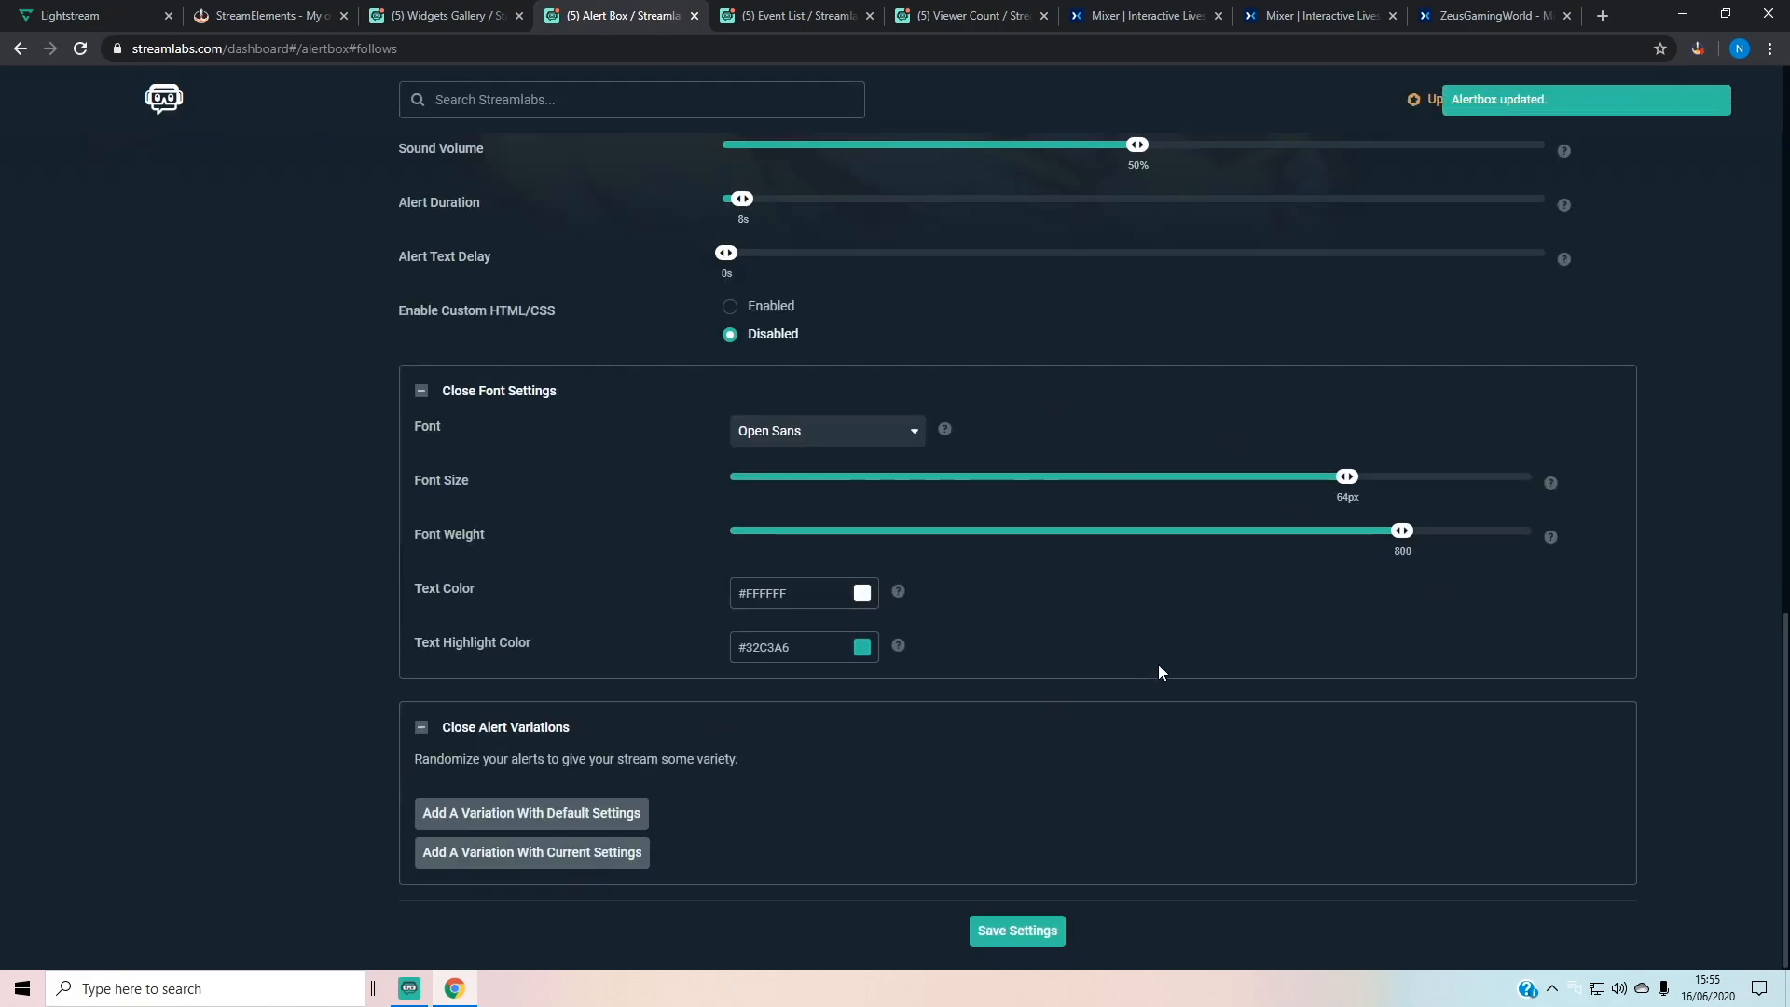
# Step: Copy the alert box's widget URL in Streamlabs
pyautogui.scroll(10, 1158, 664)
pyautogui.scroll(-10, 1158, 668)
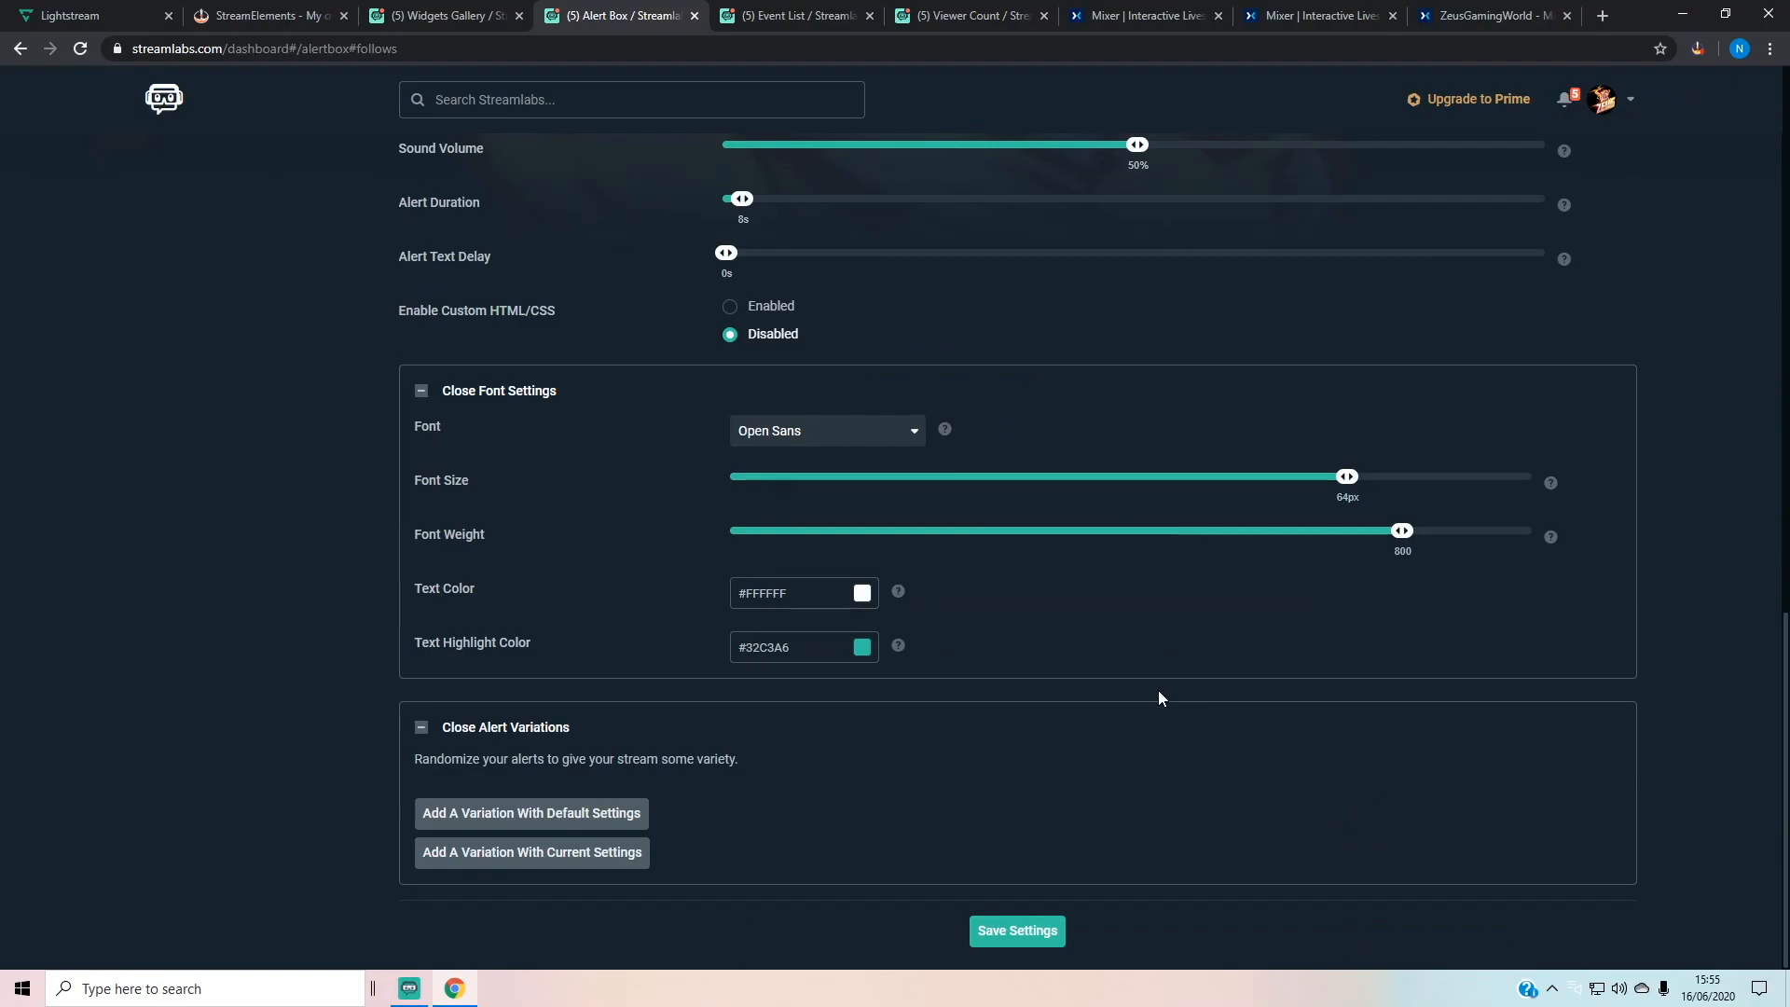
pyautogui.scroll(15, 1159, 697)
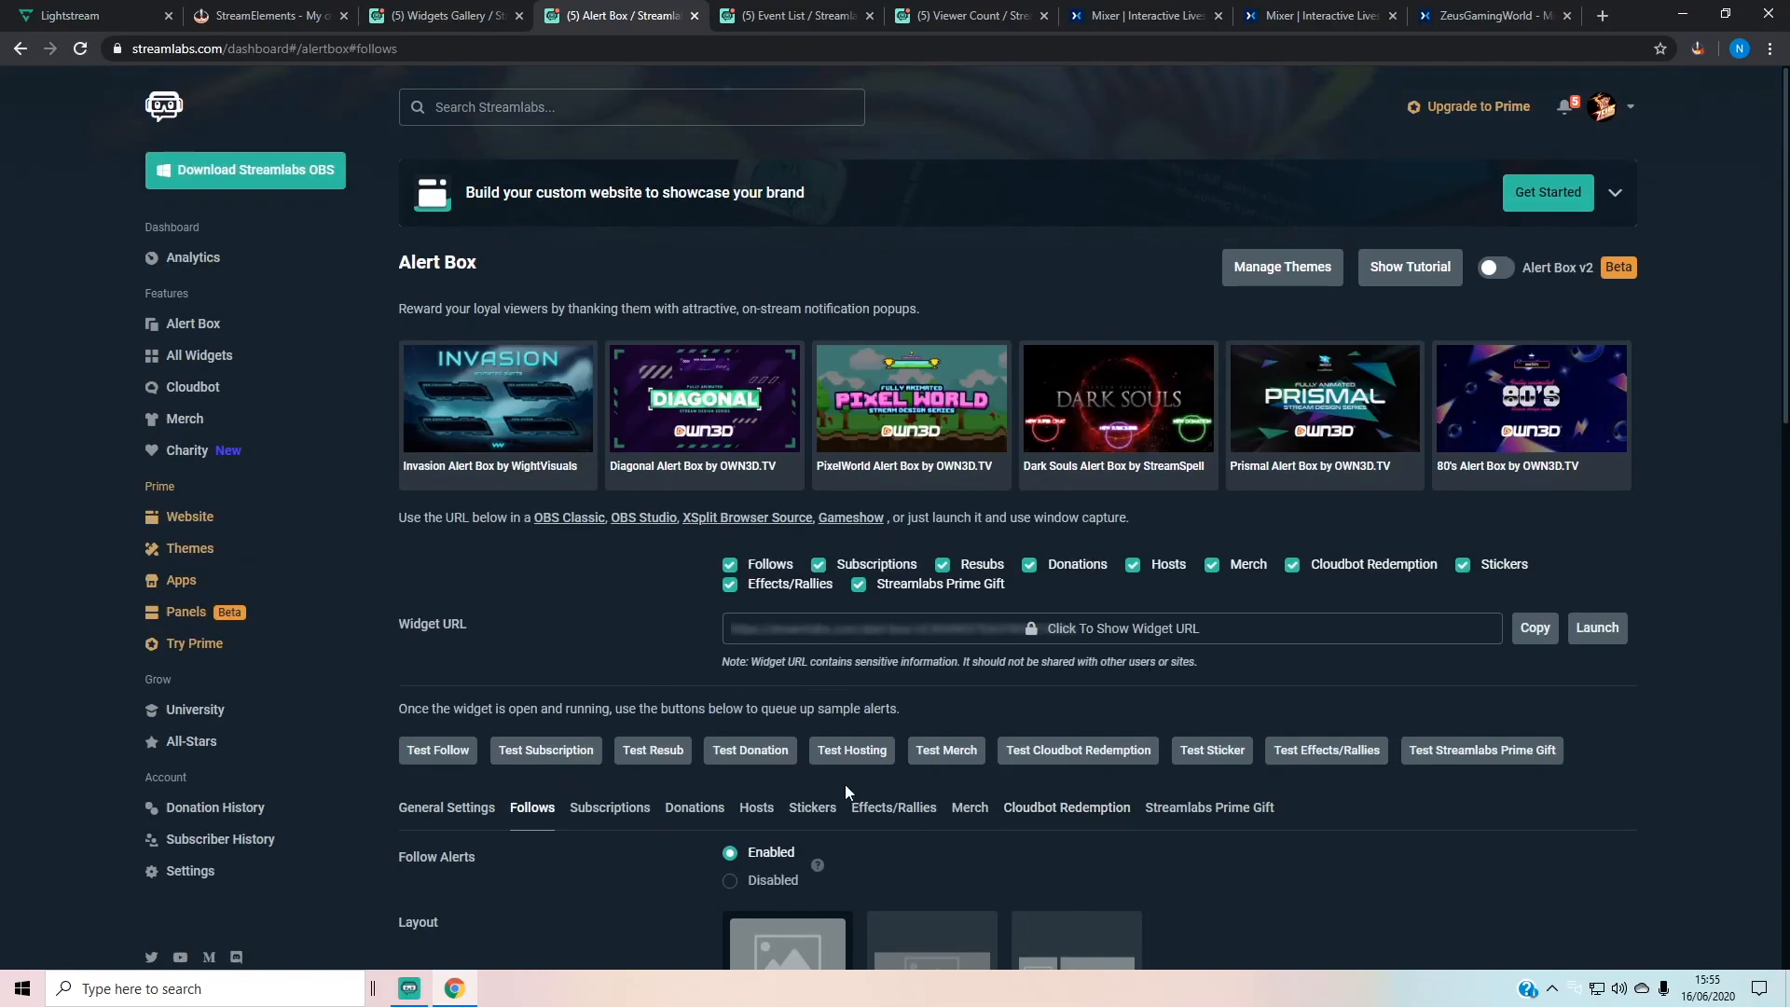
pyautogui.scroll(-3, 1295, 792)
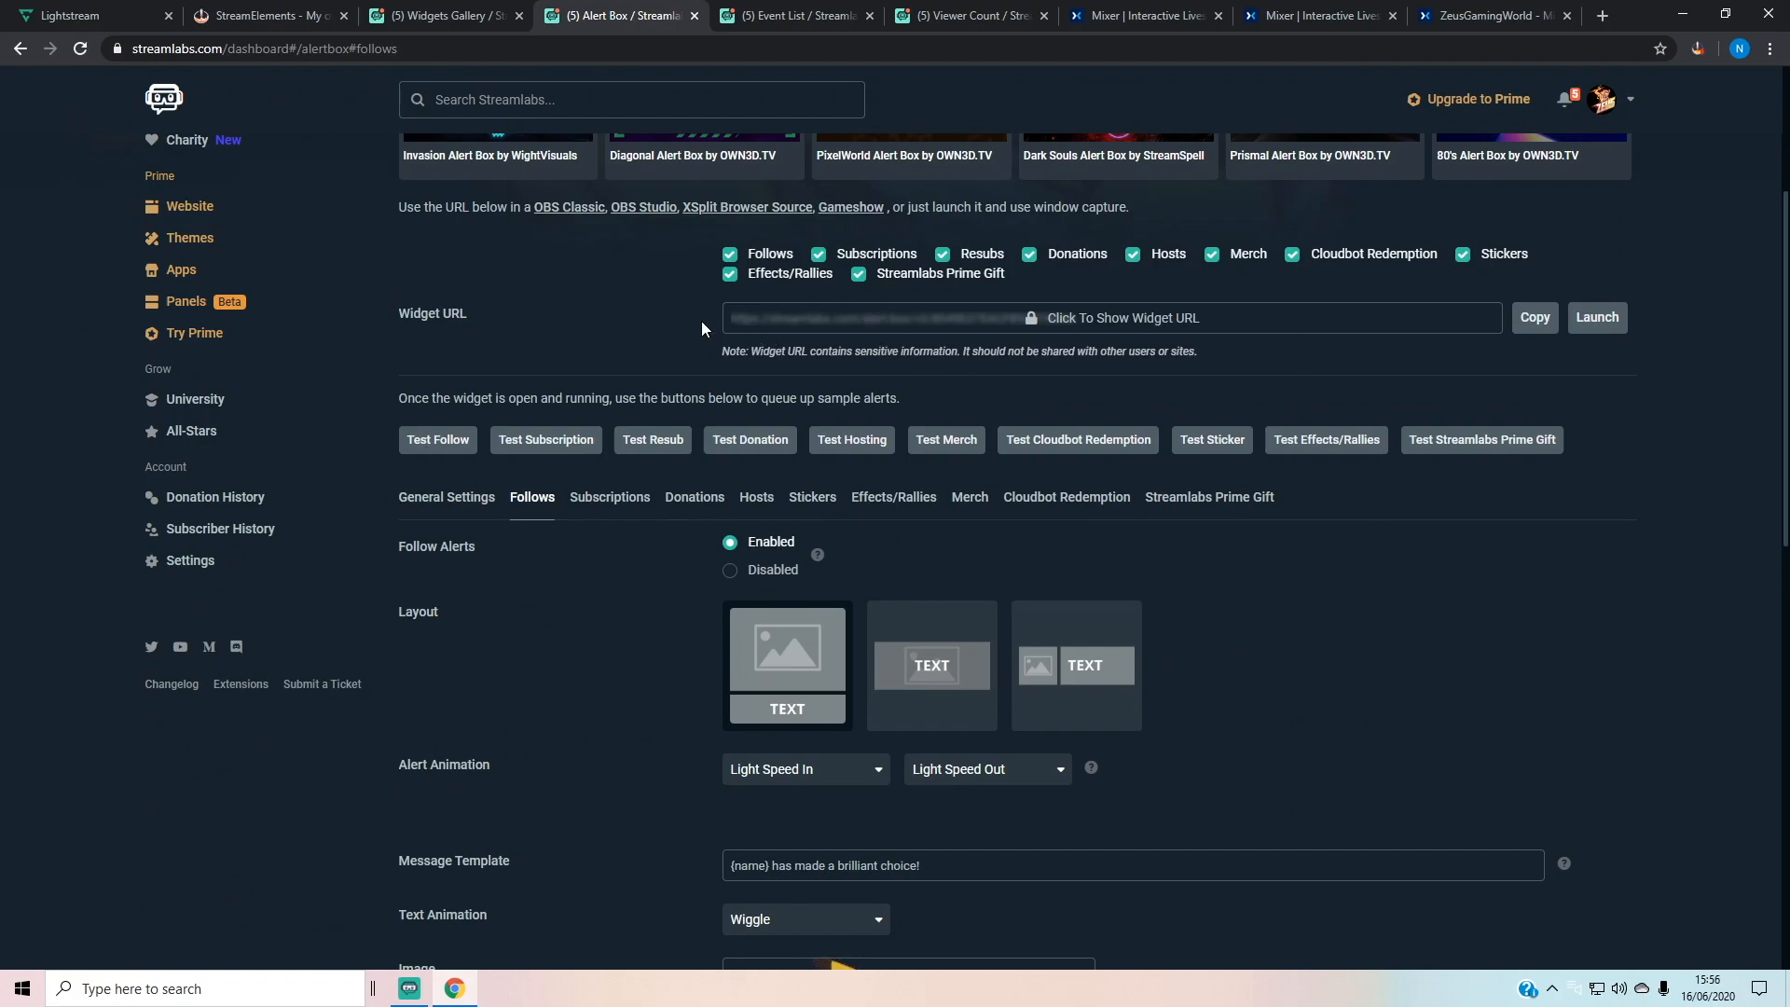
pyautogui.click(1529, 319)
# Step: In Lightstream, add a Streamlabs third-party integration layer to the scene using the copied alert box URL
pyautogui.click(89, 19)
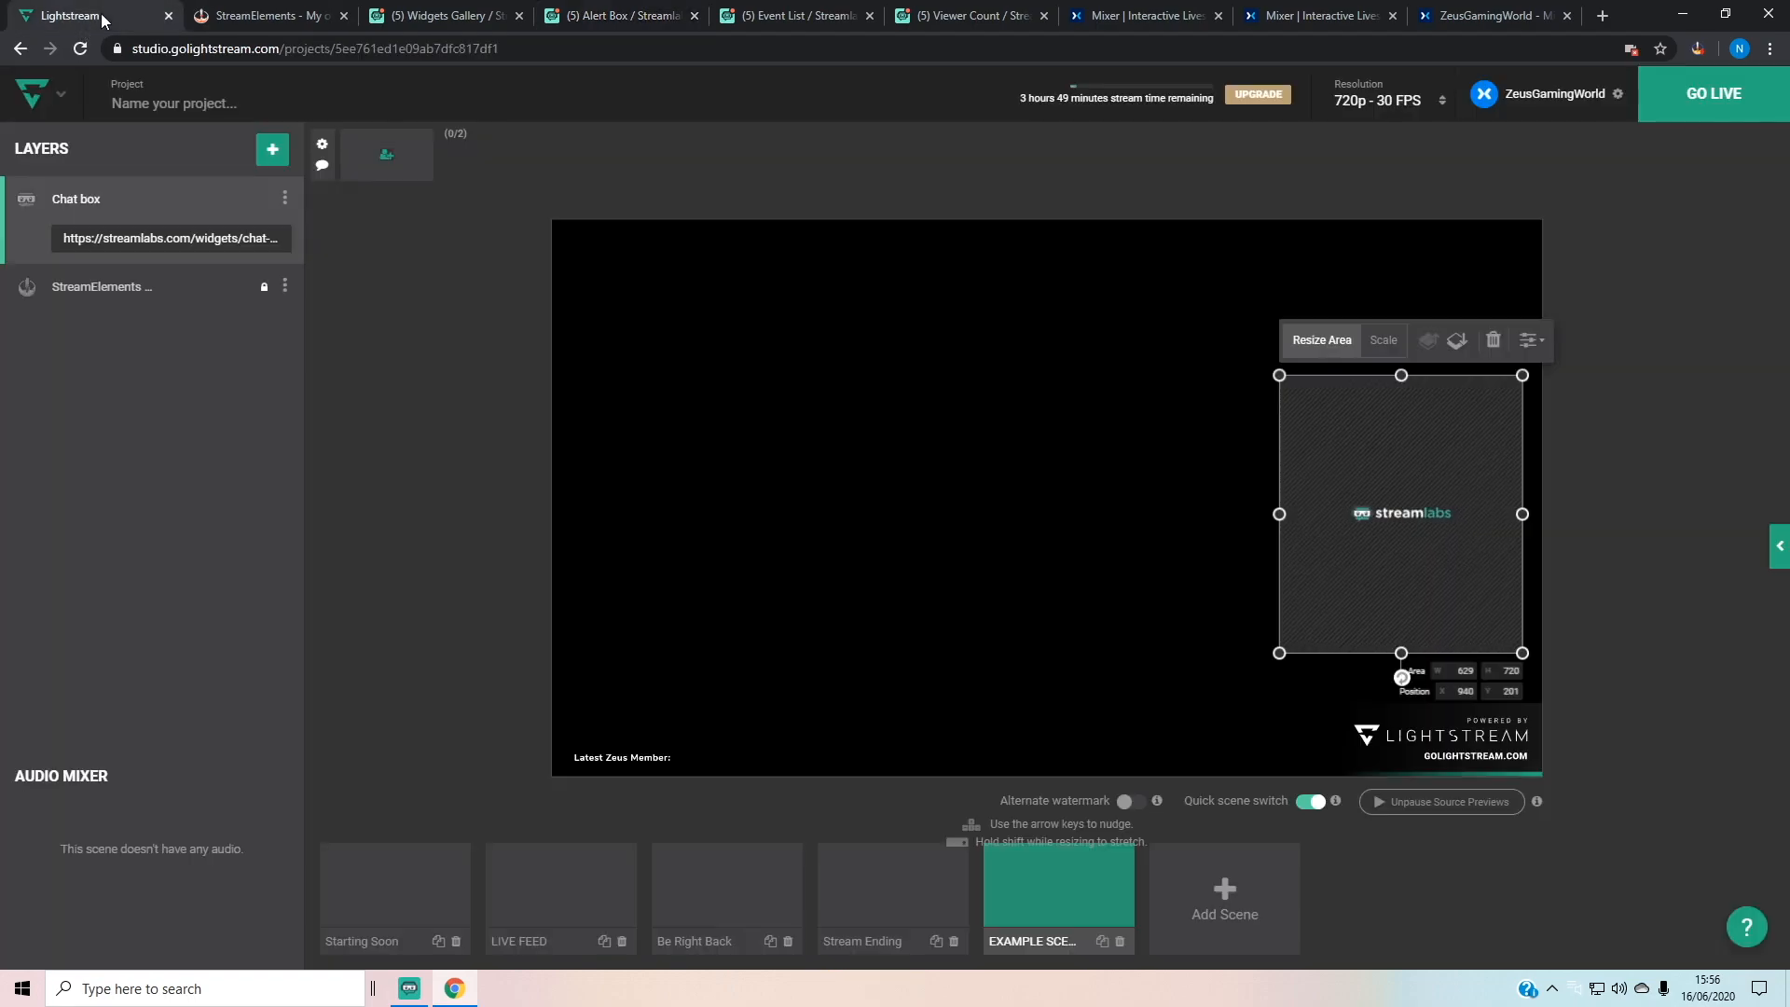
pyautogui.click(288, 150)
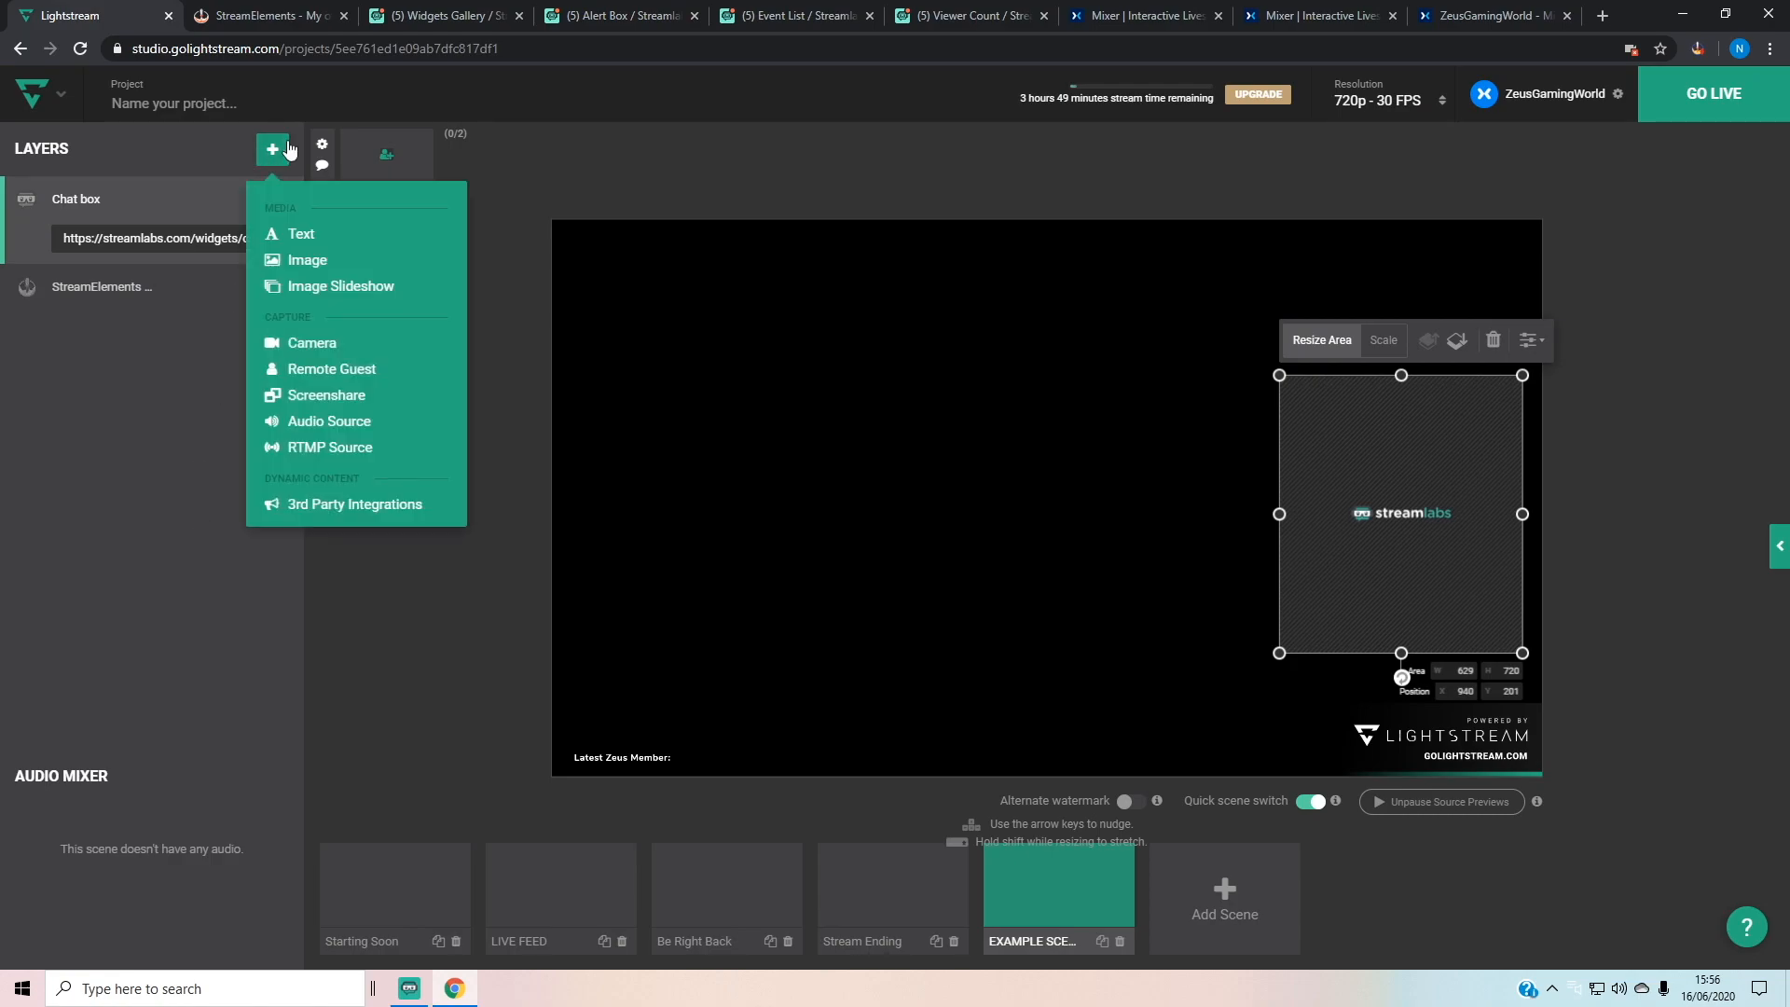
pyautogui.click(366, 508)
pyautogui.scroll(-4, 196, 713)
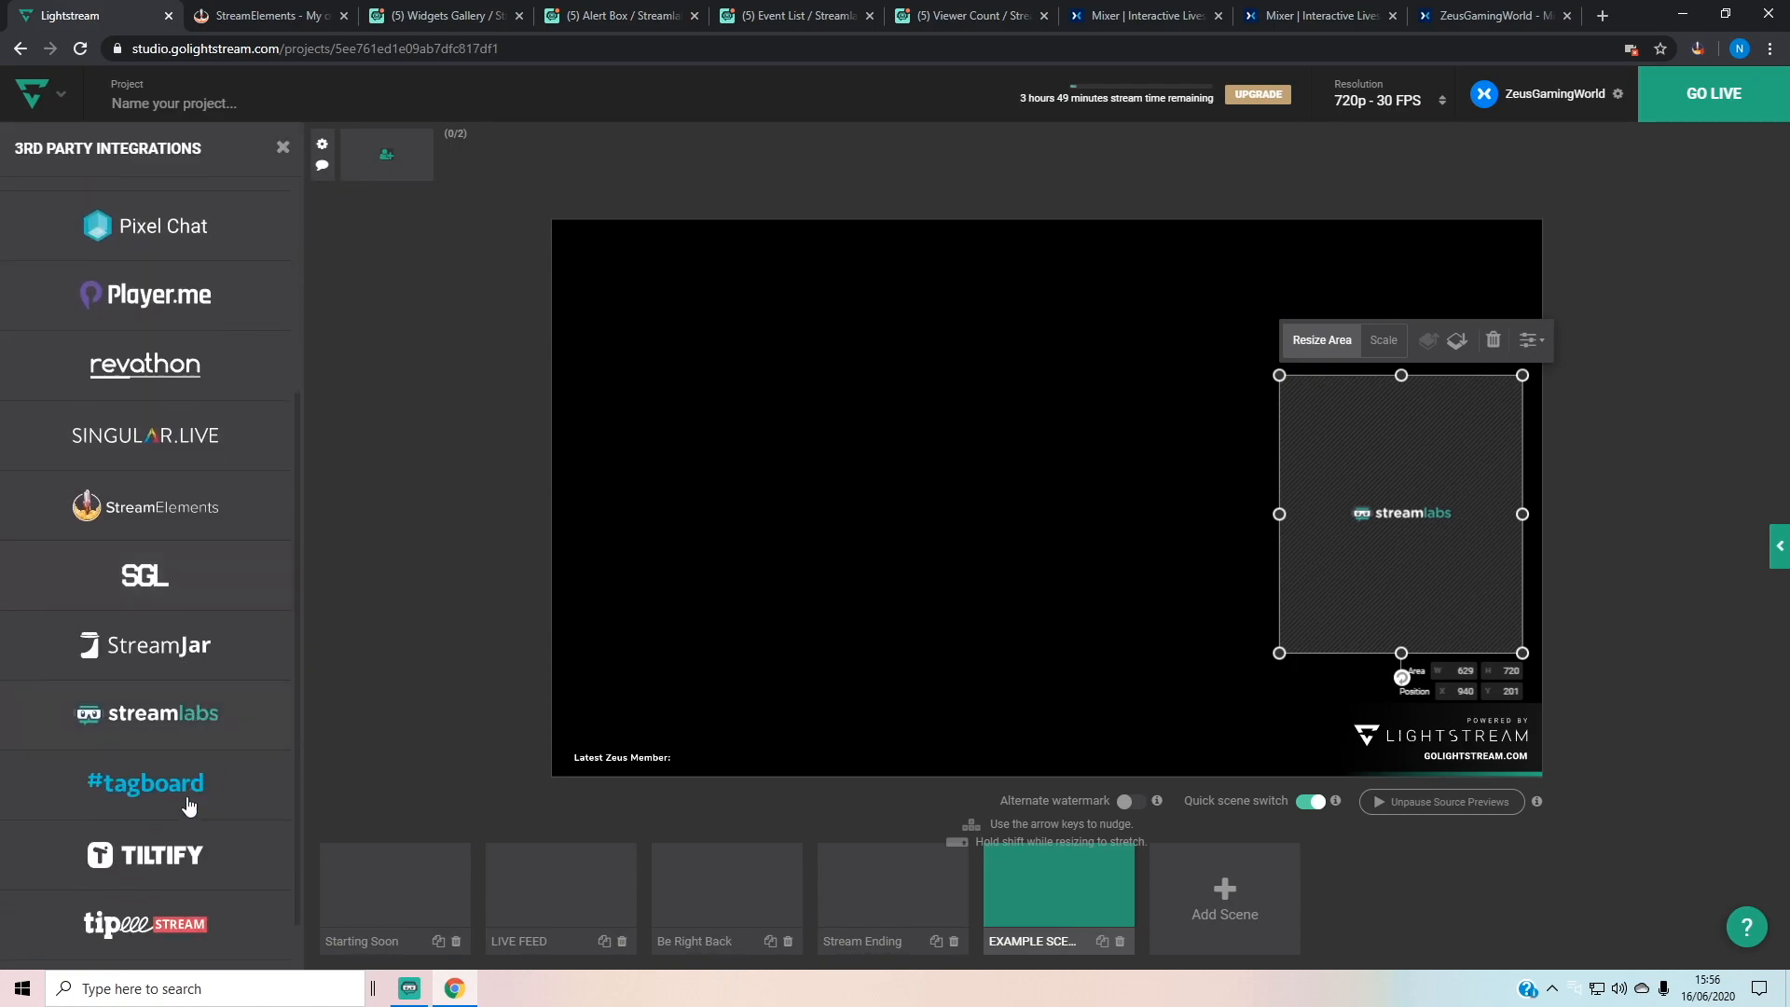
pyautogui.click(216, 716)
pyautogui.click(217, 238)
pyautogui.hotkey('ctrl', 'v')
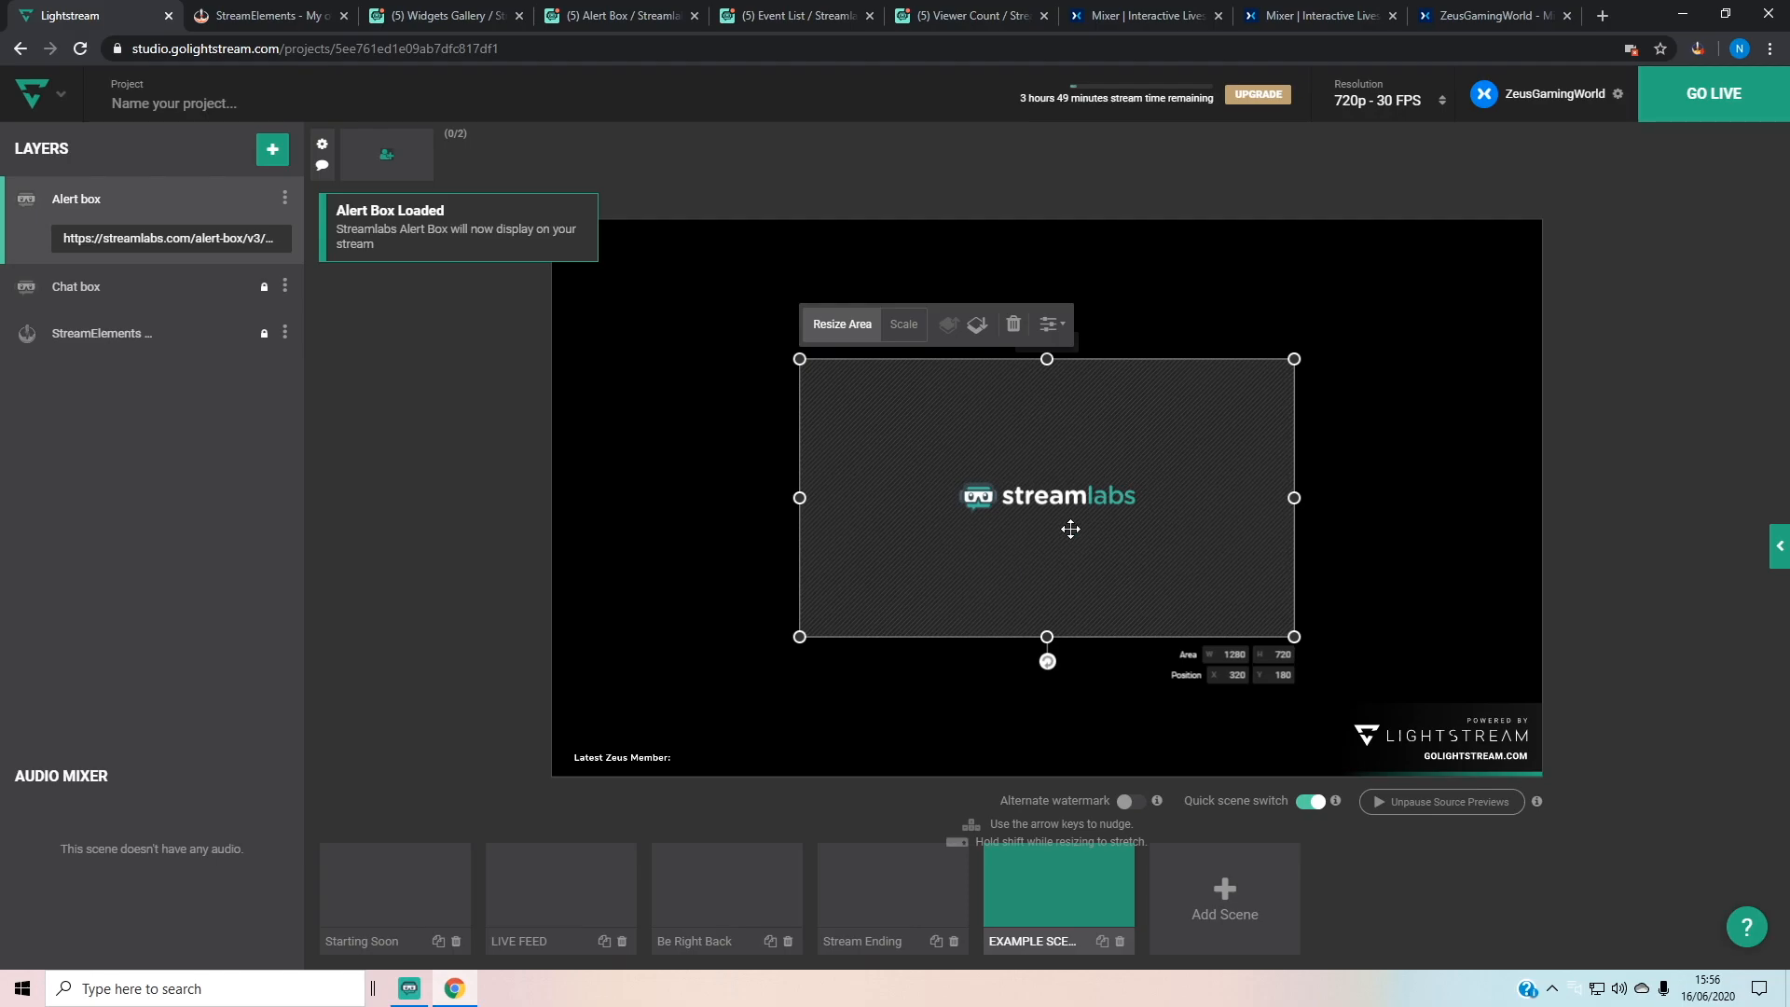
# Step: Move the alert box layer toward the canvas's upper left, send a test follow from Streamlabs, and return to Lightstream
pyautogui.moveTo(1071, 528); pyautogui.dragTo(927, 463)
pyautogui.click(606, 16)
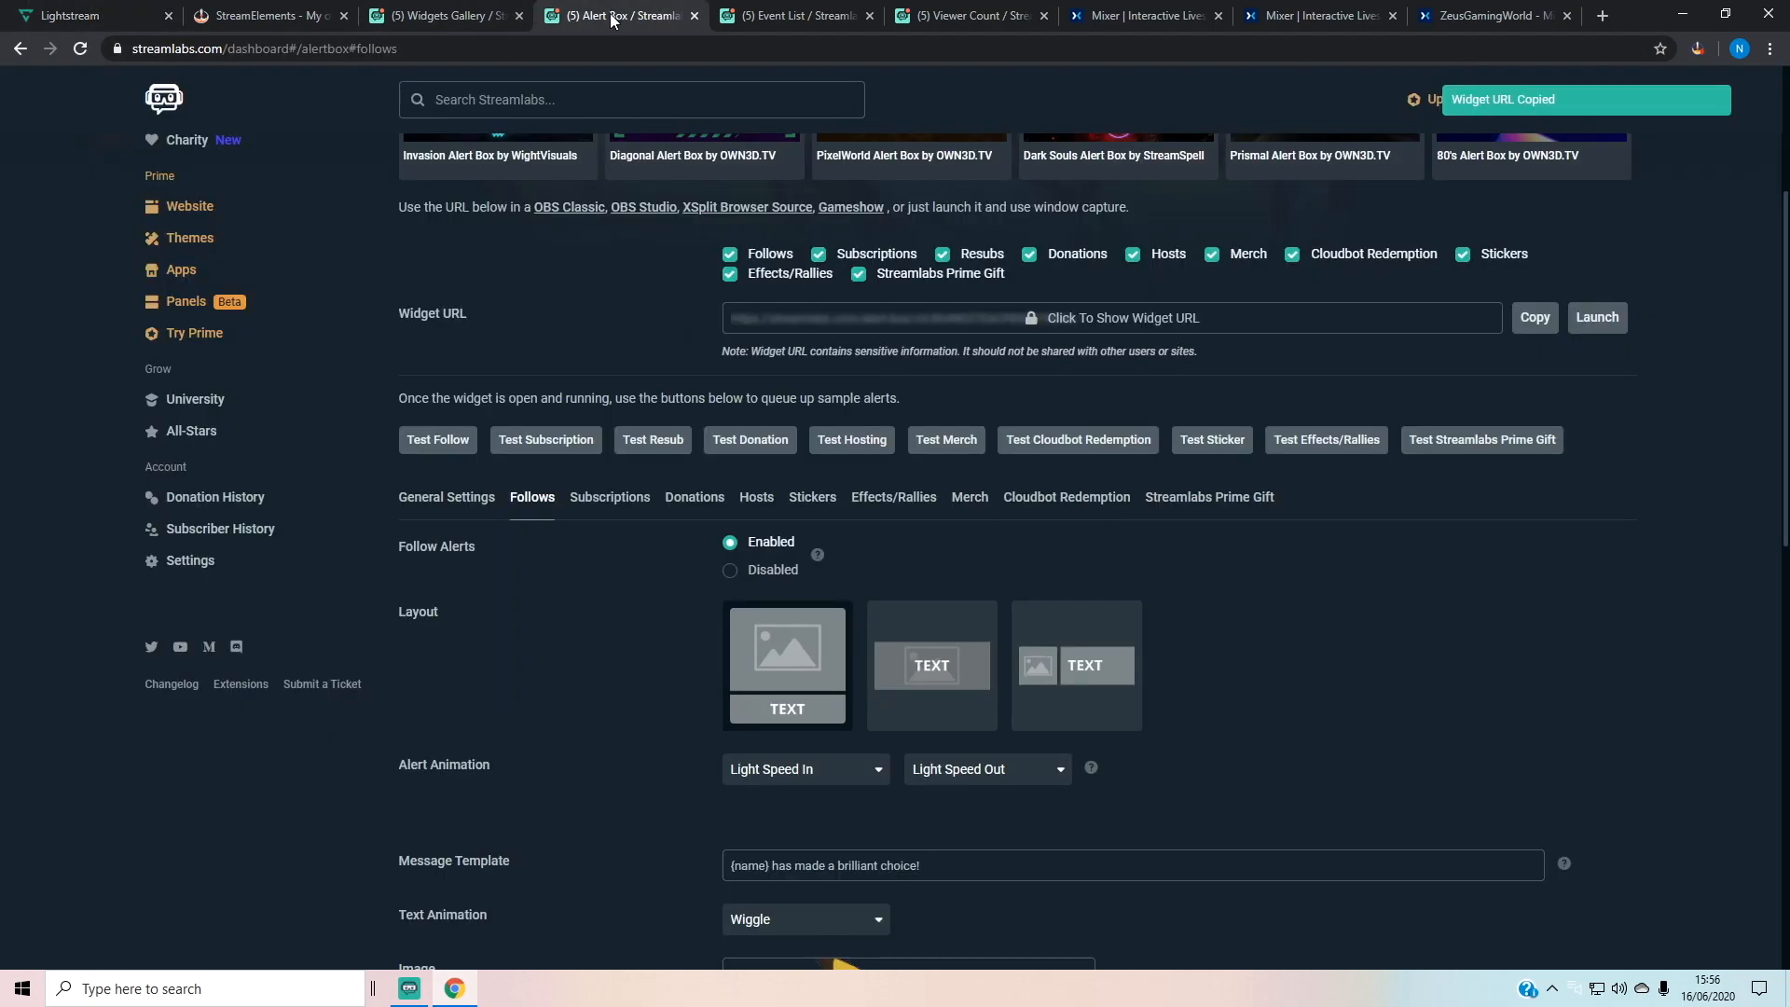
pyautogui.click(455, 446)
pyautogui.click(70, 16)
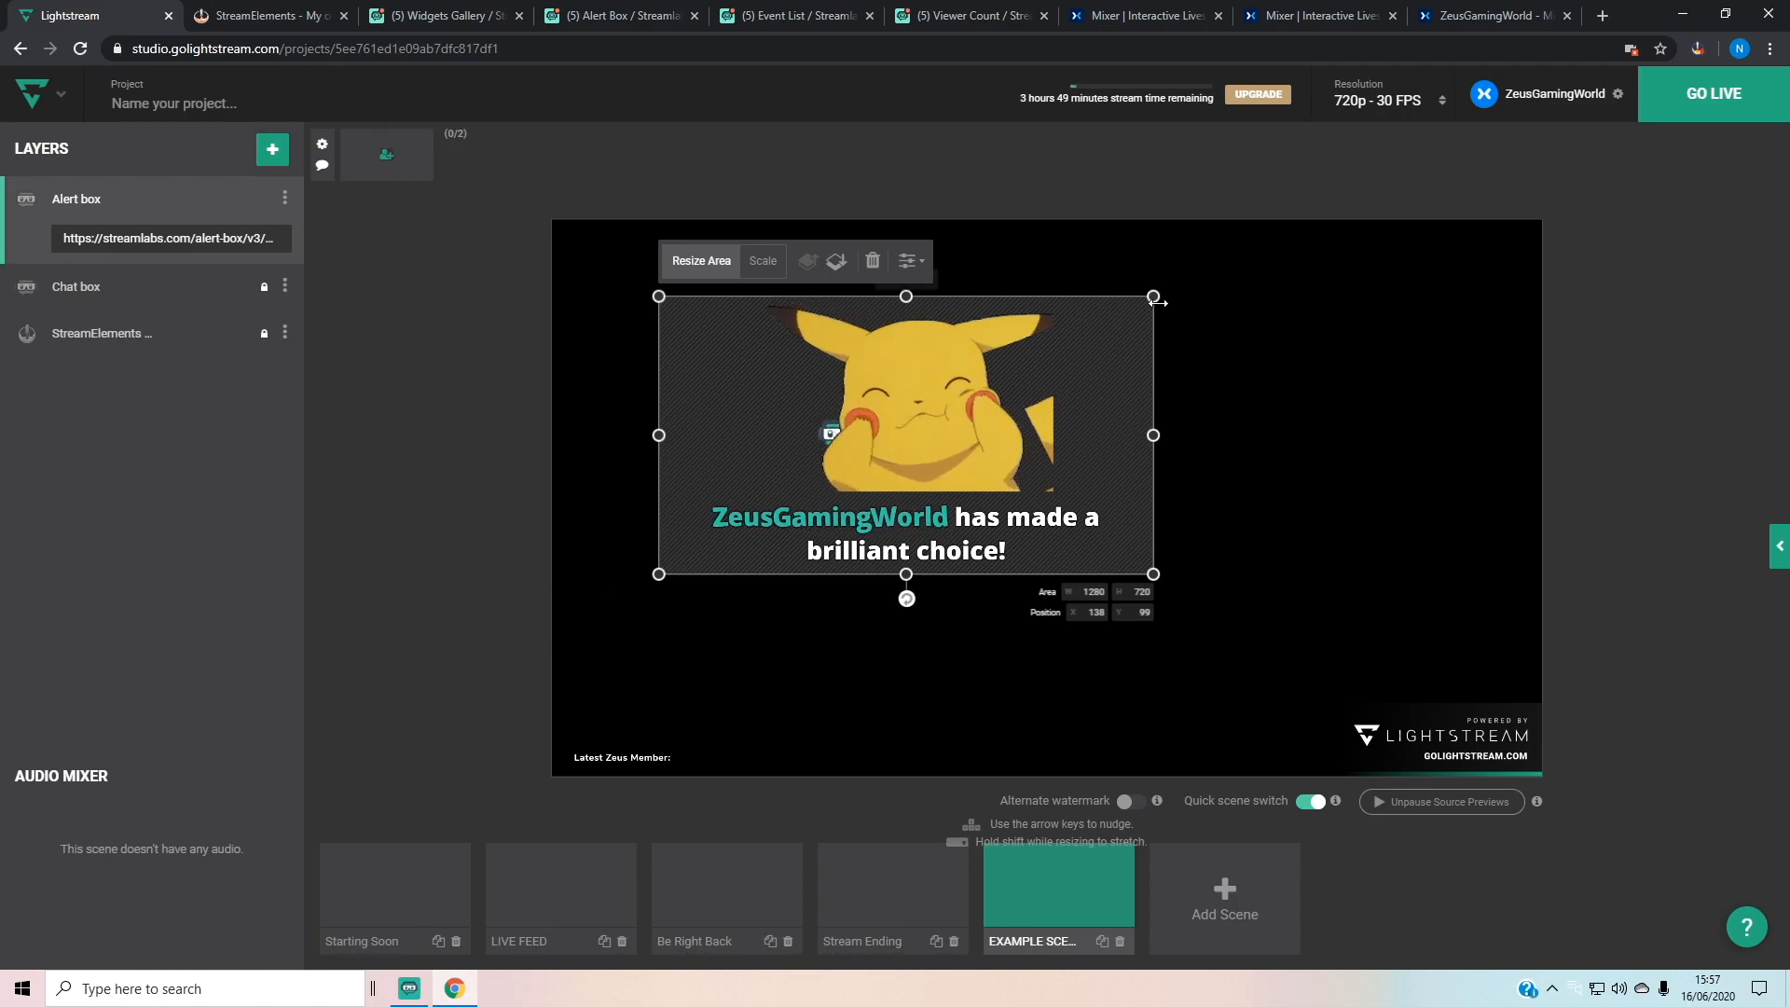
# Step: Resize the alert box area to about 1143 by 578, place it at the upper centre of the canvas, and deselect it
pyautogui.moveTo(1153, 295); pyautogui.dragTo(1110, 322)
pyautogui.moveTo(871, 493); pyautogui.dragTo(1035, 444)
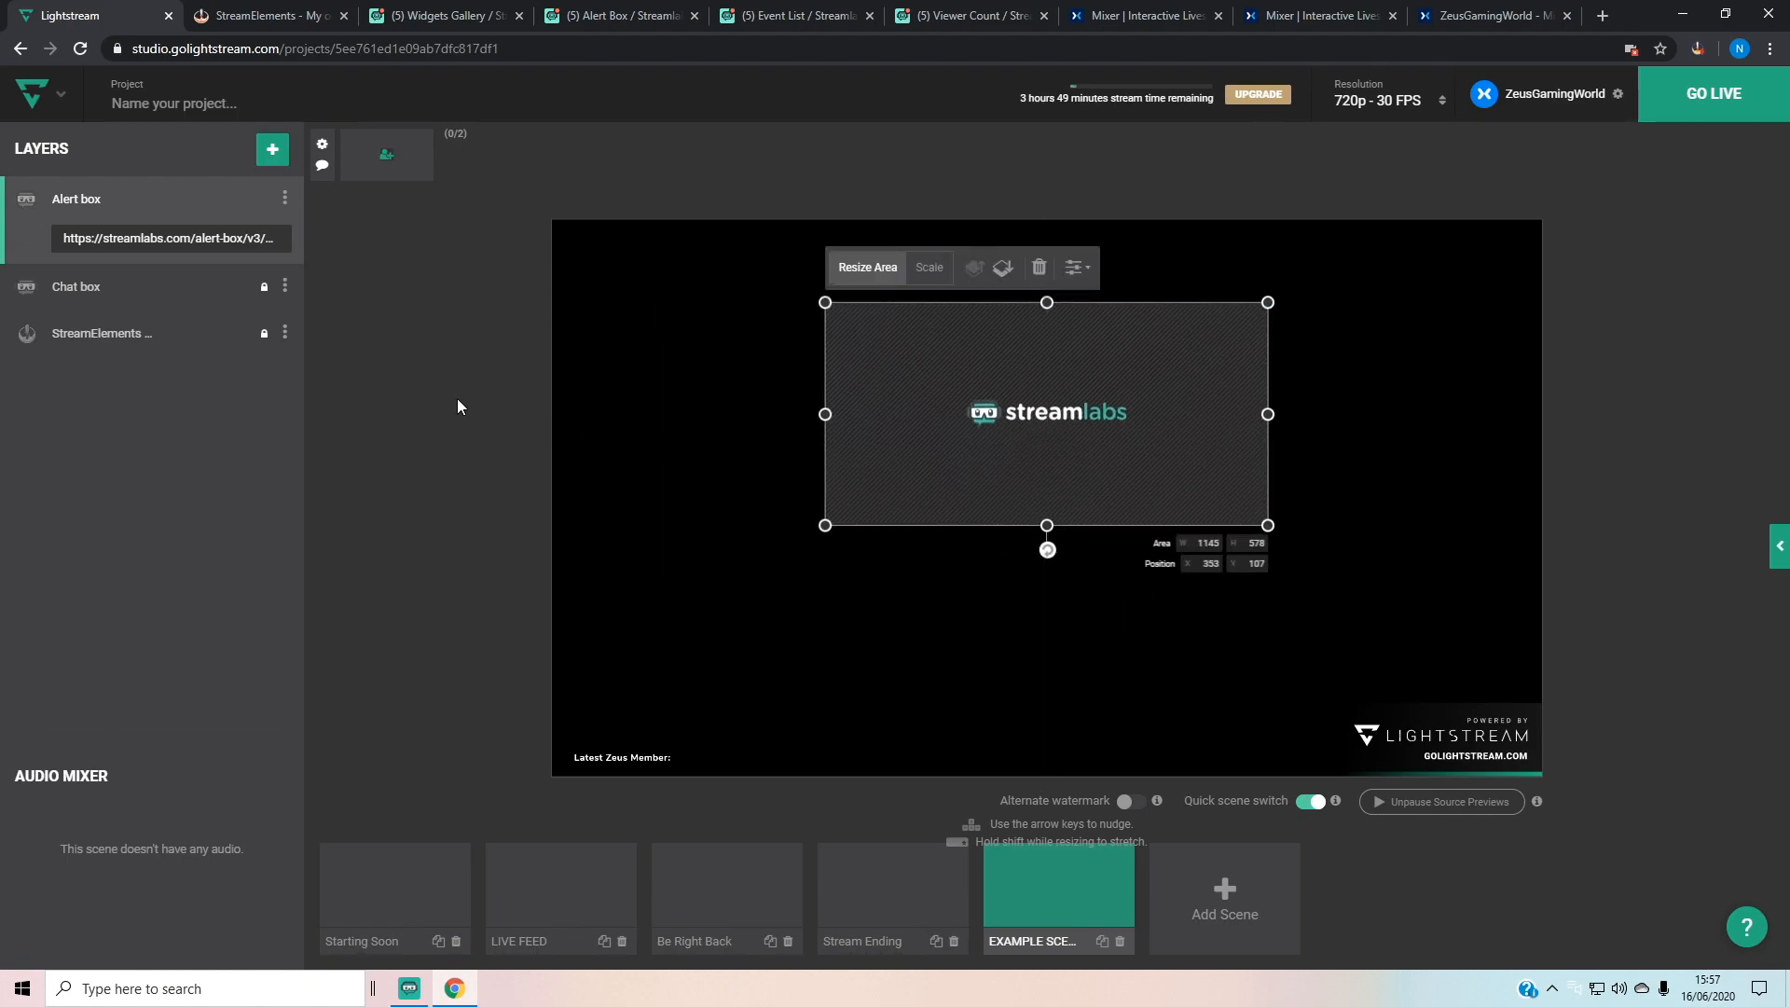
pyautogui.click(606, 757)
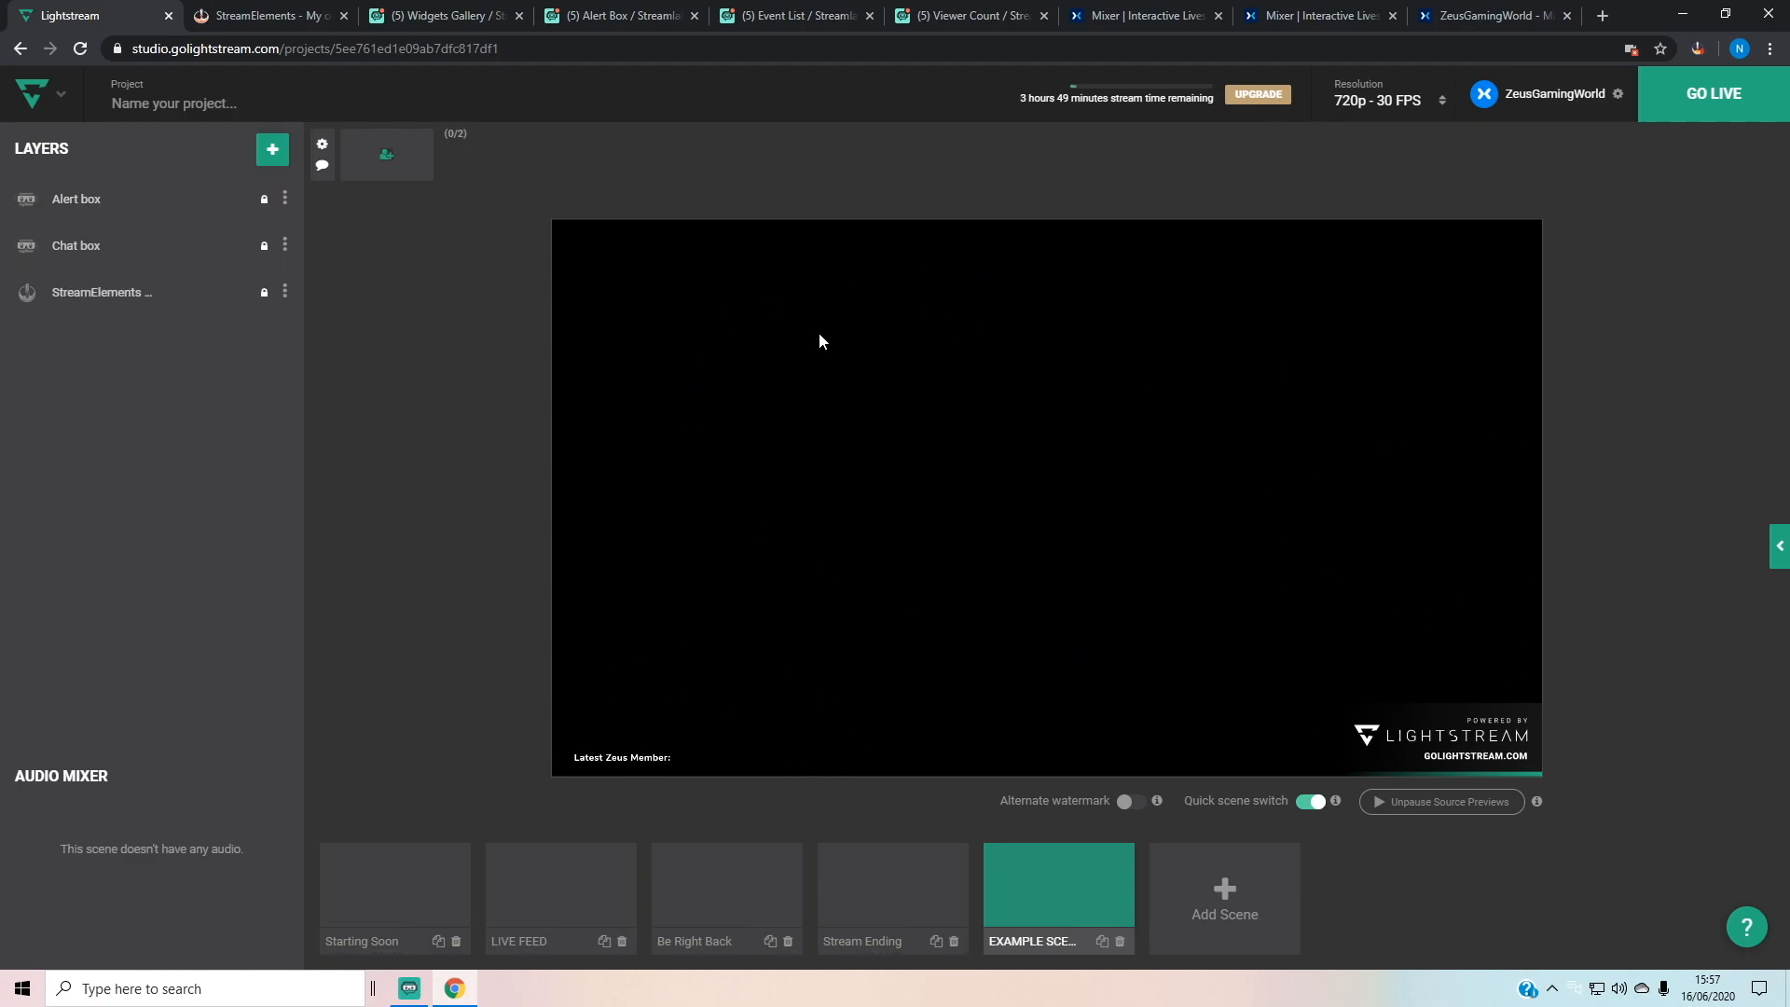
# Step: Turn follow alerts off and back on in the Streamlabs alert box settings
pyautogui.click(569, 19)
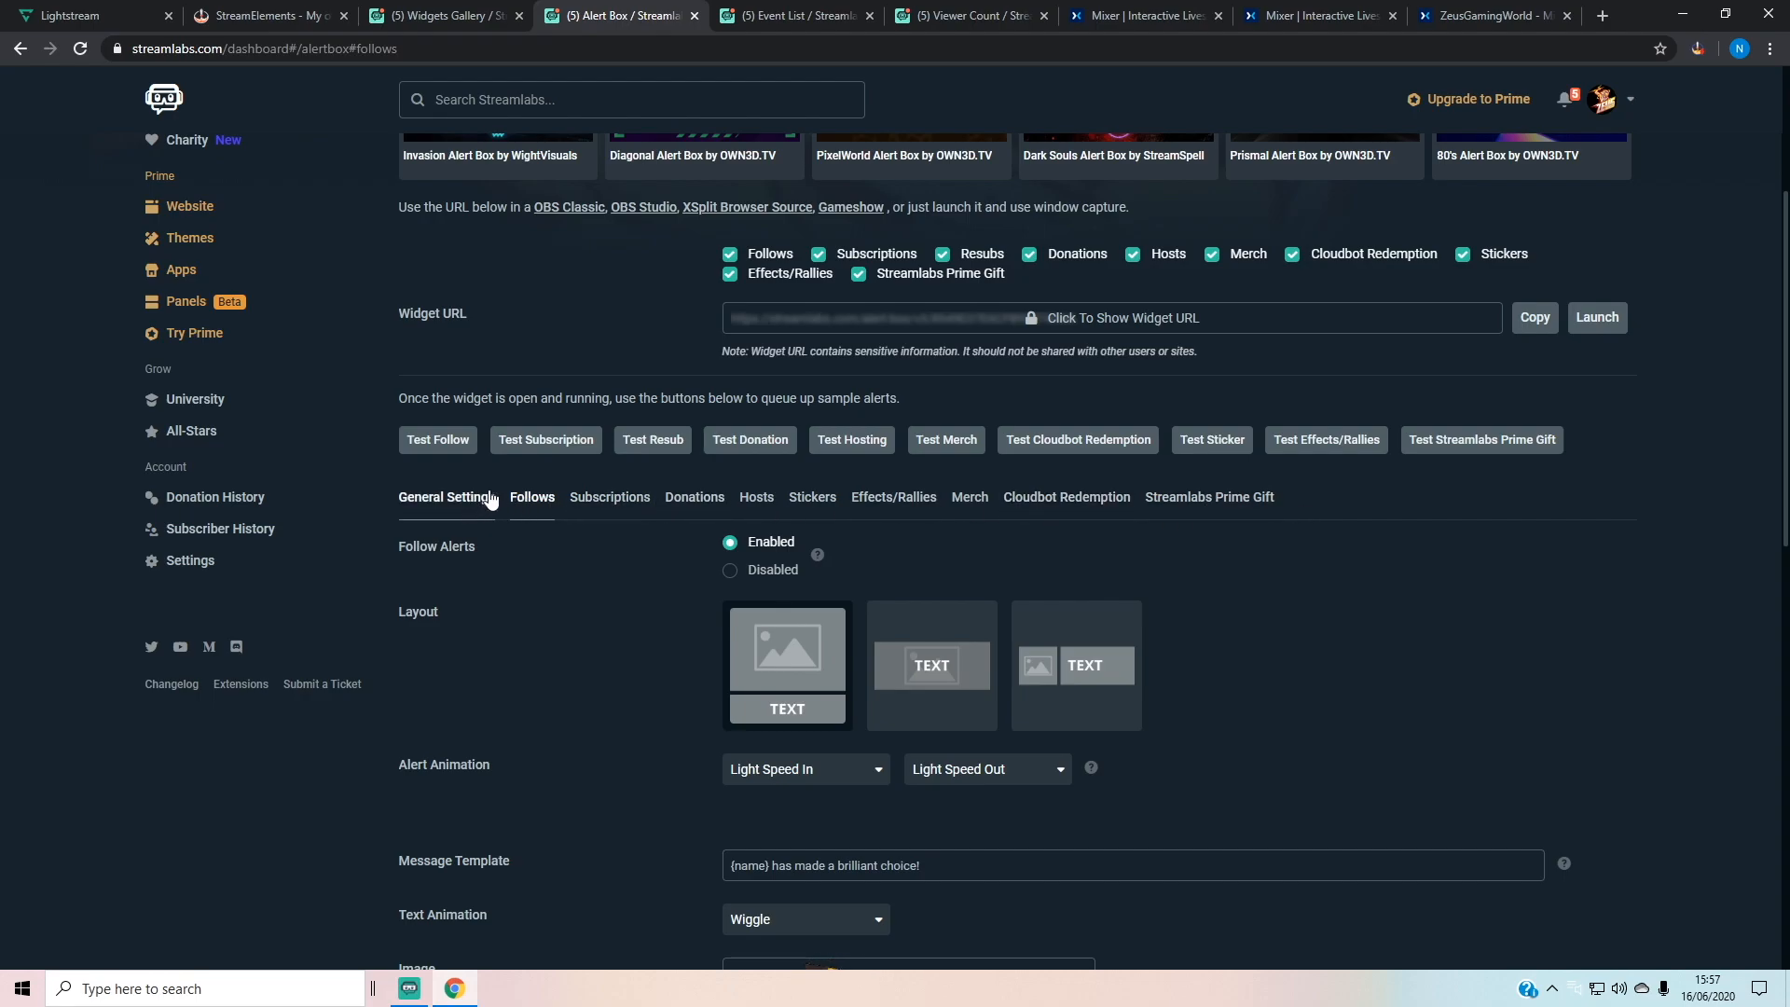
pyautogui.click(730, 571)
pyautogui.click(731, 544)
# Step: Copy the widget URL of the Streamlabs viewer count
pyautogui.click(986, 18)
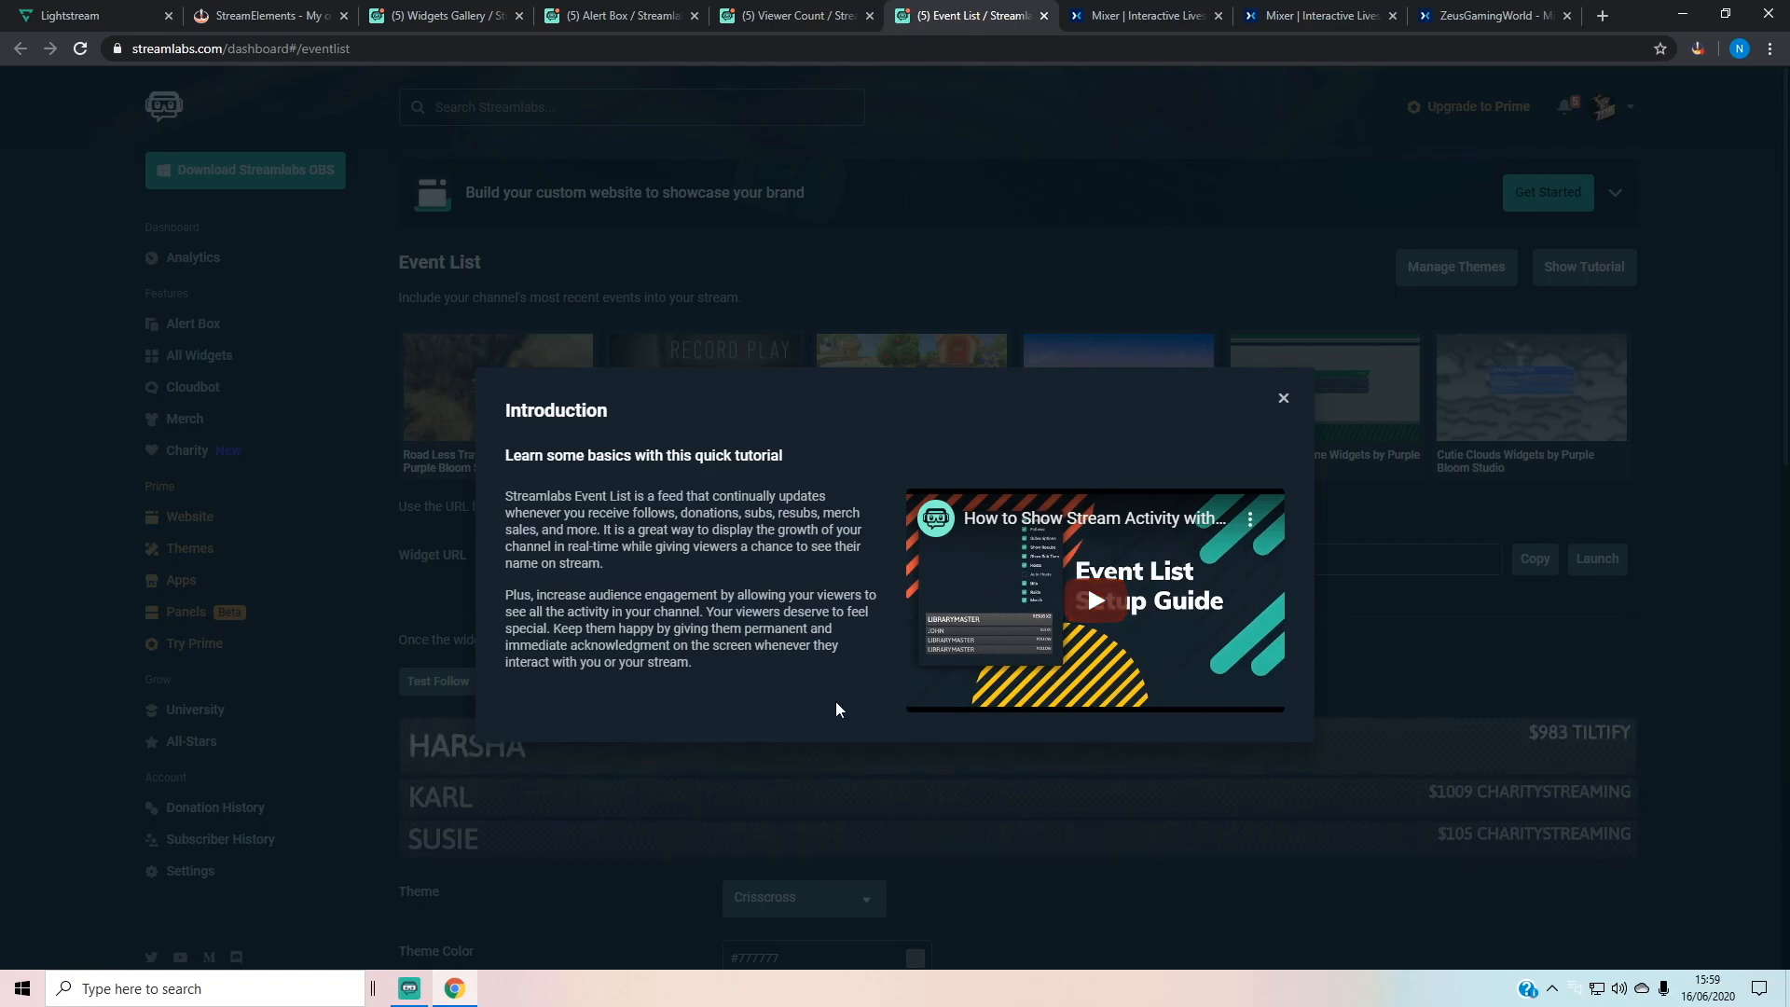
pyautogui.click(788, 16)
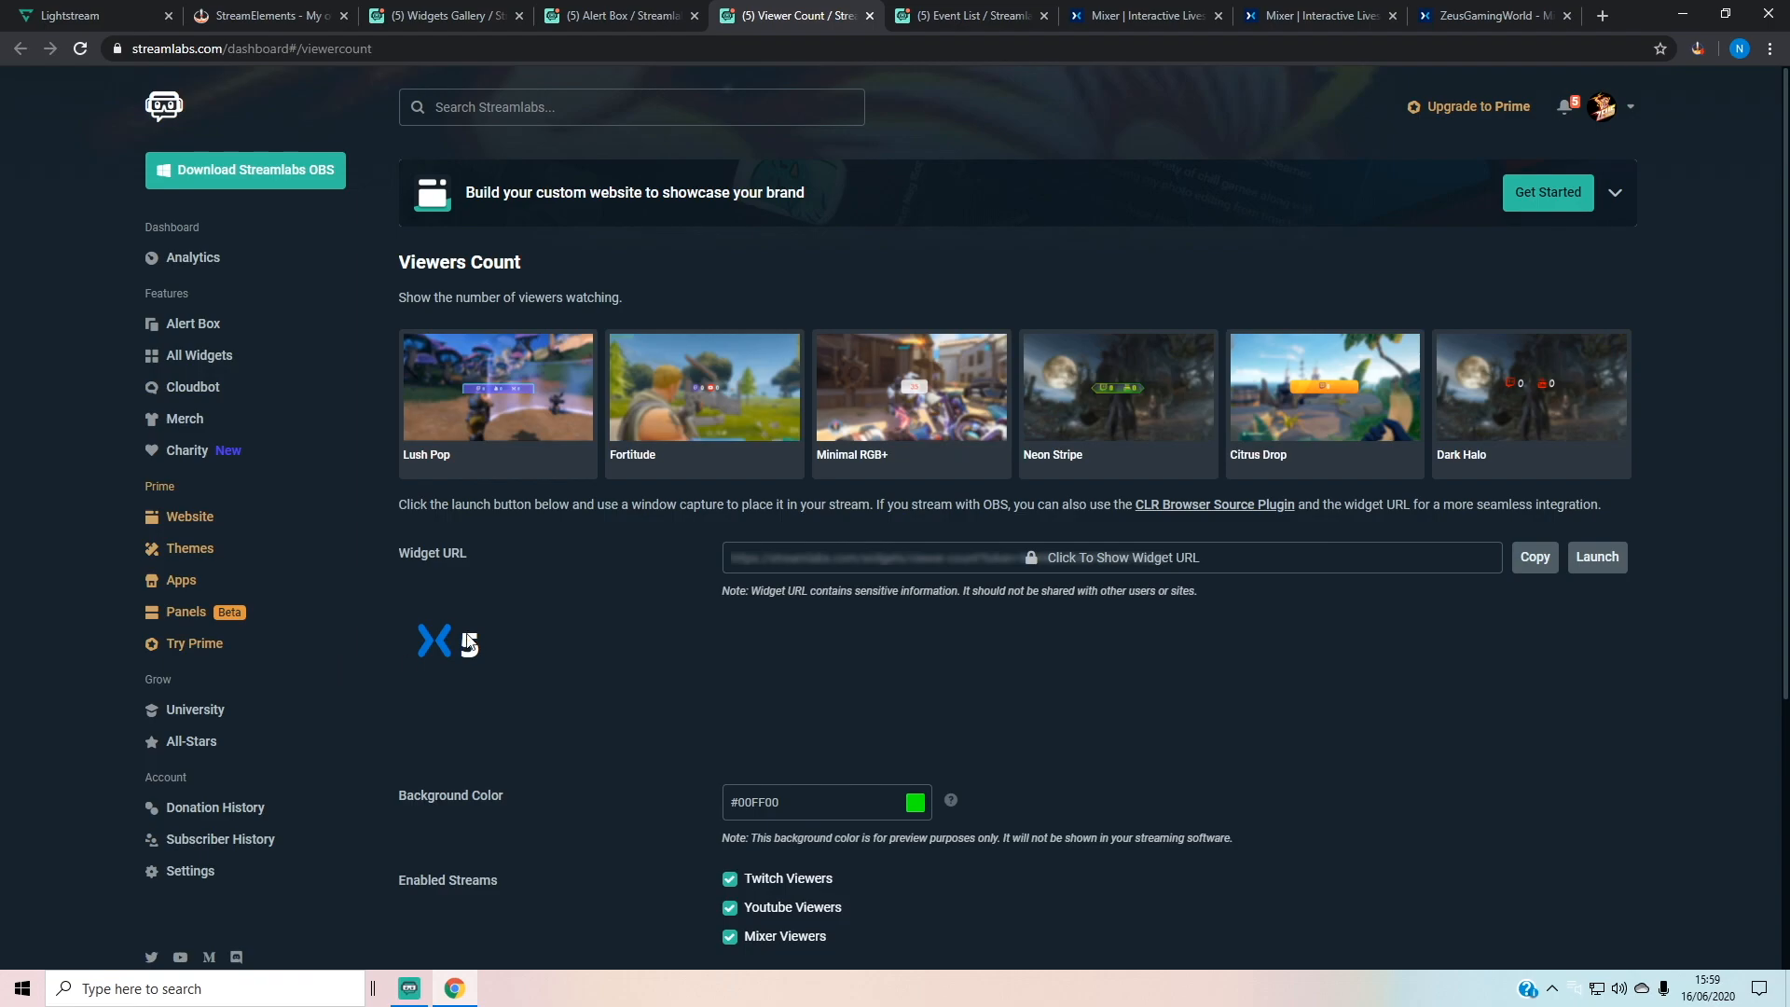
pyautogui.click(1543, 575)
# Step: In Lightstream, add a Streamlabs layer from the copied viewer count URL and move it to the canvas's upper left
pyautogui.click(104, 11)
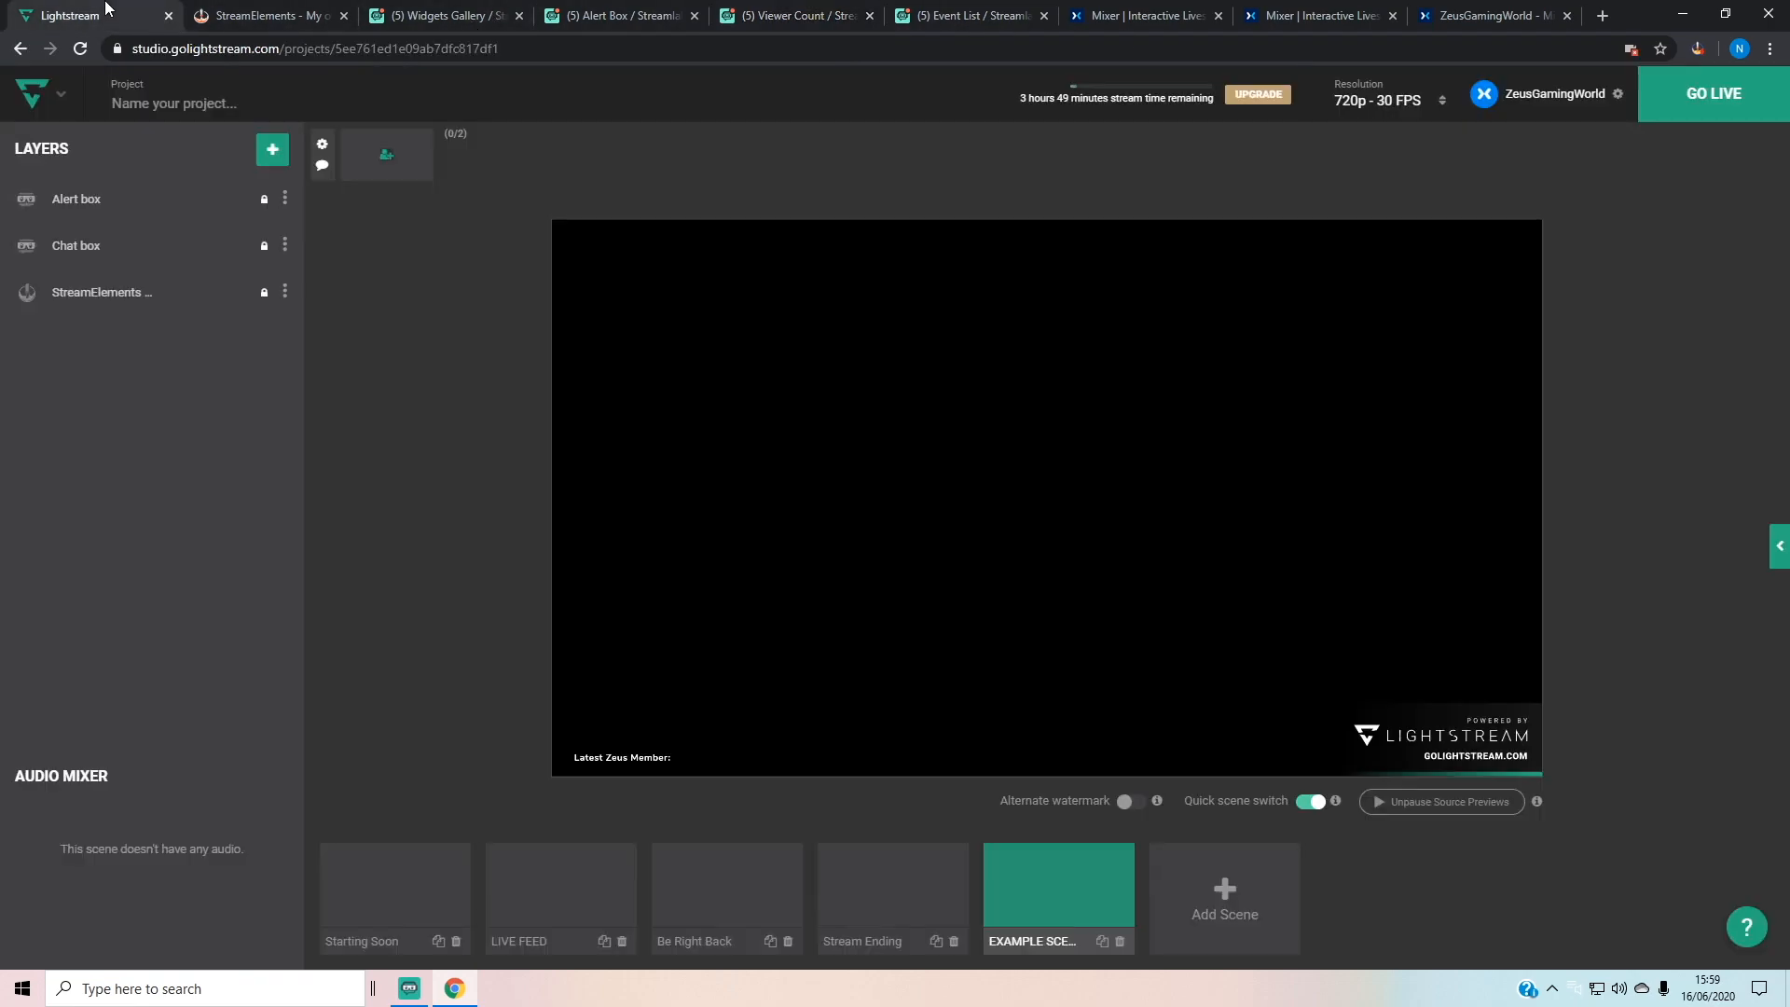
pyautogui.click(272, 150)
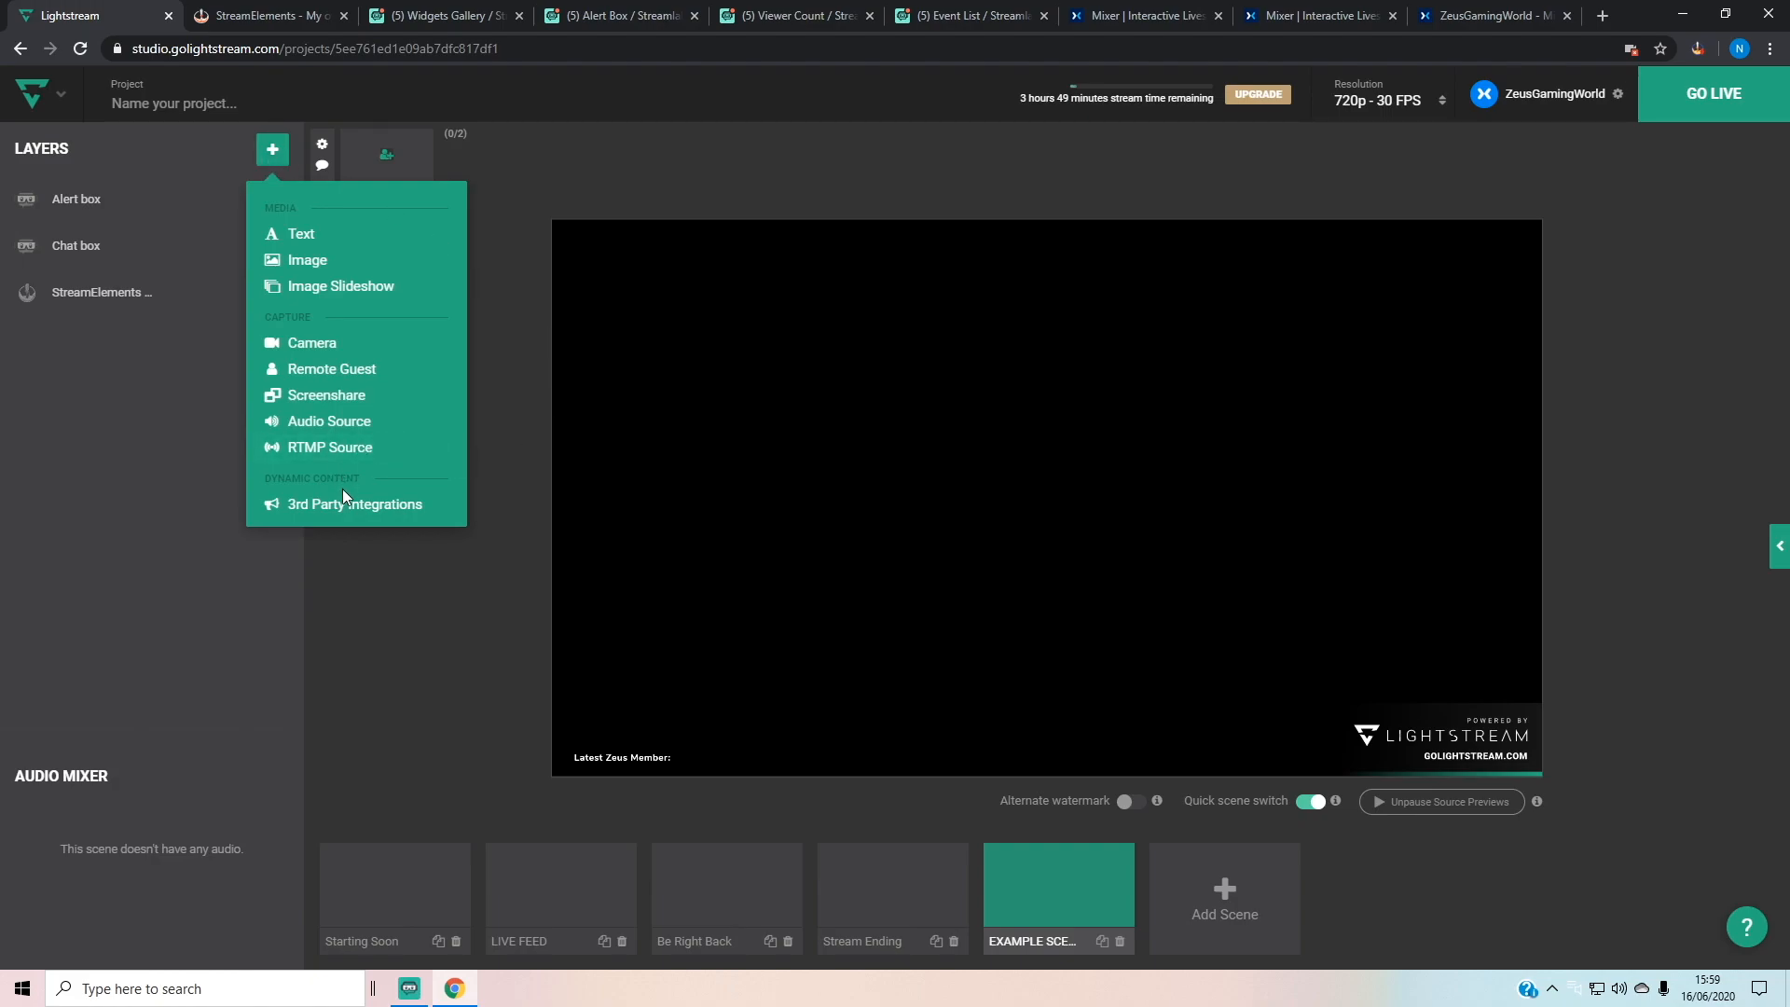
pyautogui.click(341, 500)
pyautogui.scroll(-3, 227, 583)
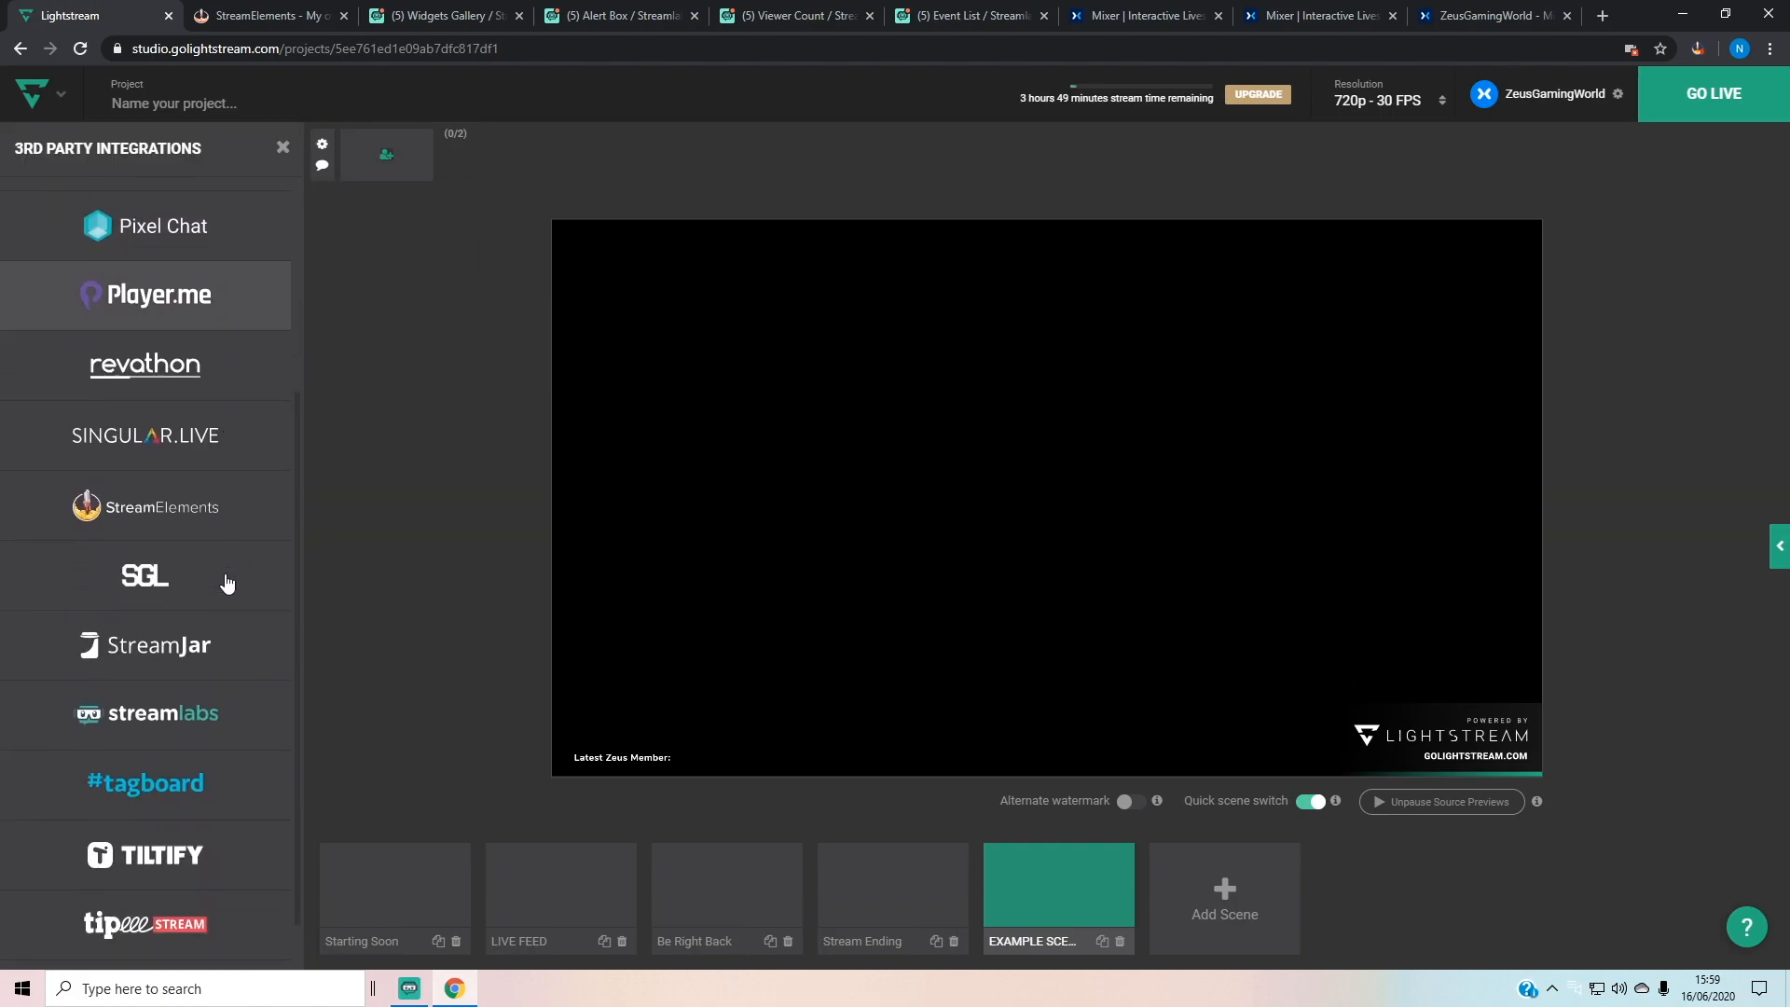
pyautogui.click(207, 718)
pyautogui.click(220, 241)
pyautogui.hotkey('ctrl', 'v')
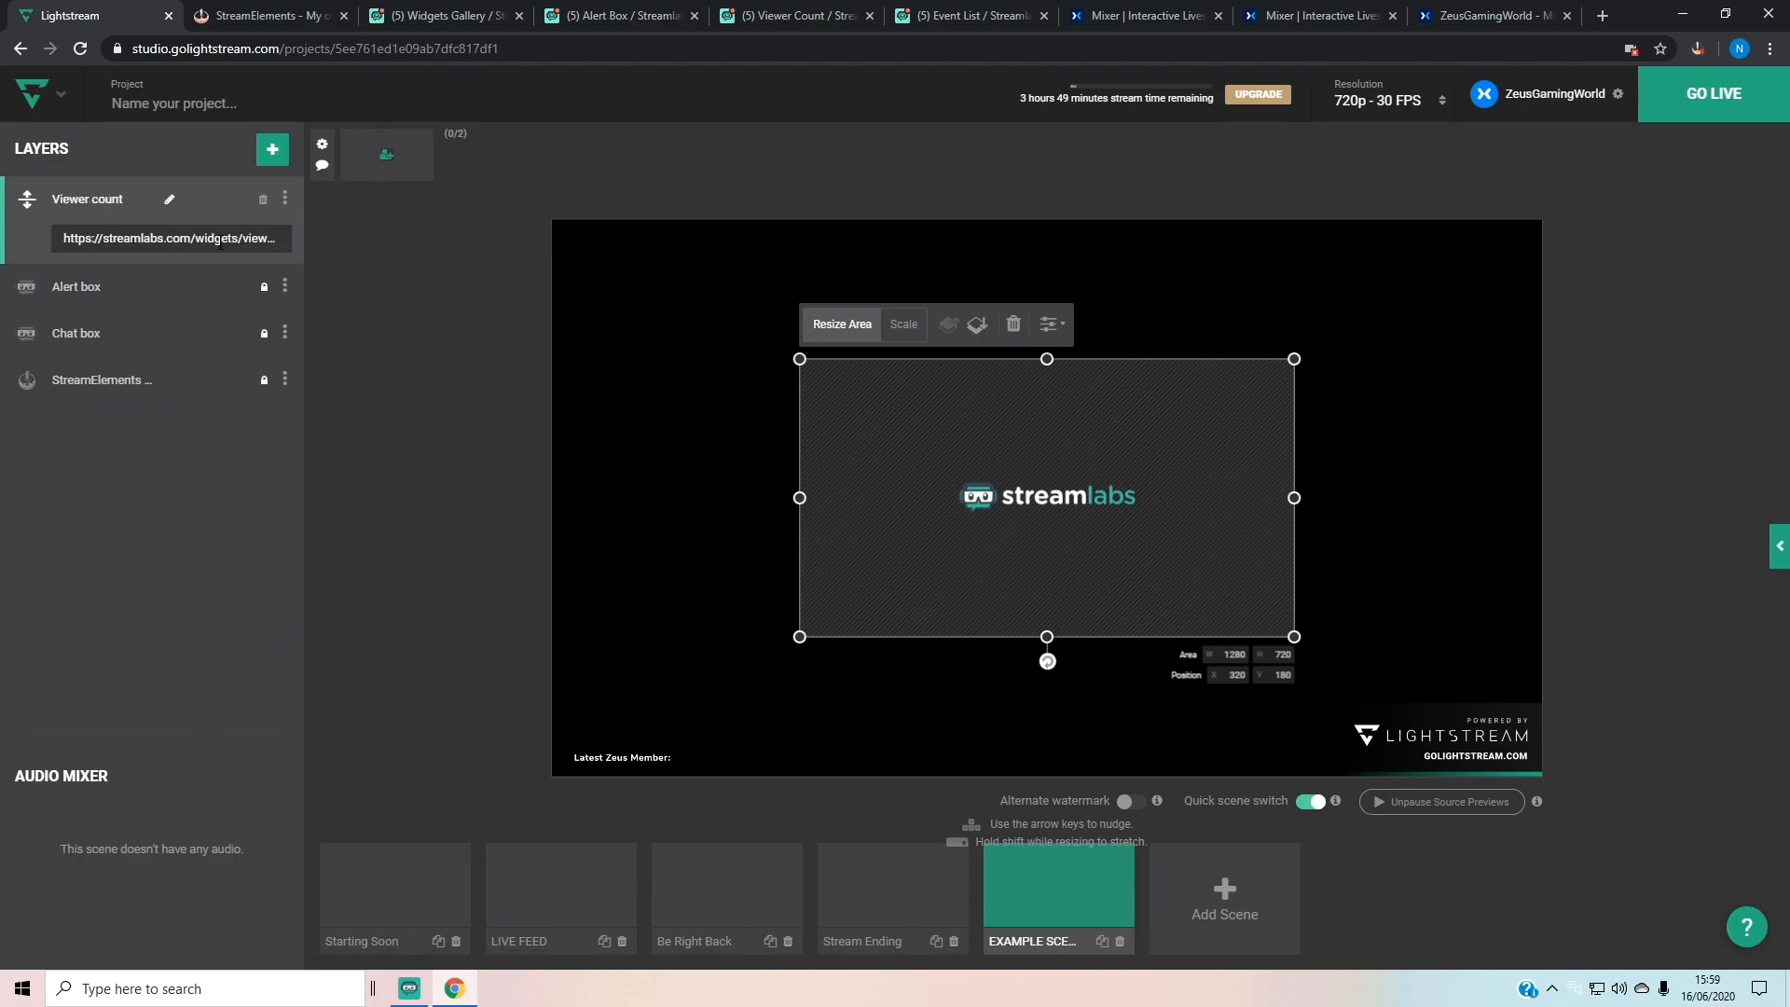
pyautogui.moveTo(975, 463); pyautogui.dragTo(761, 338)
pyautogui.click(466, 501)
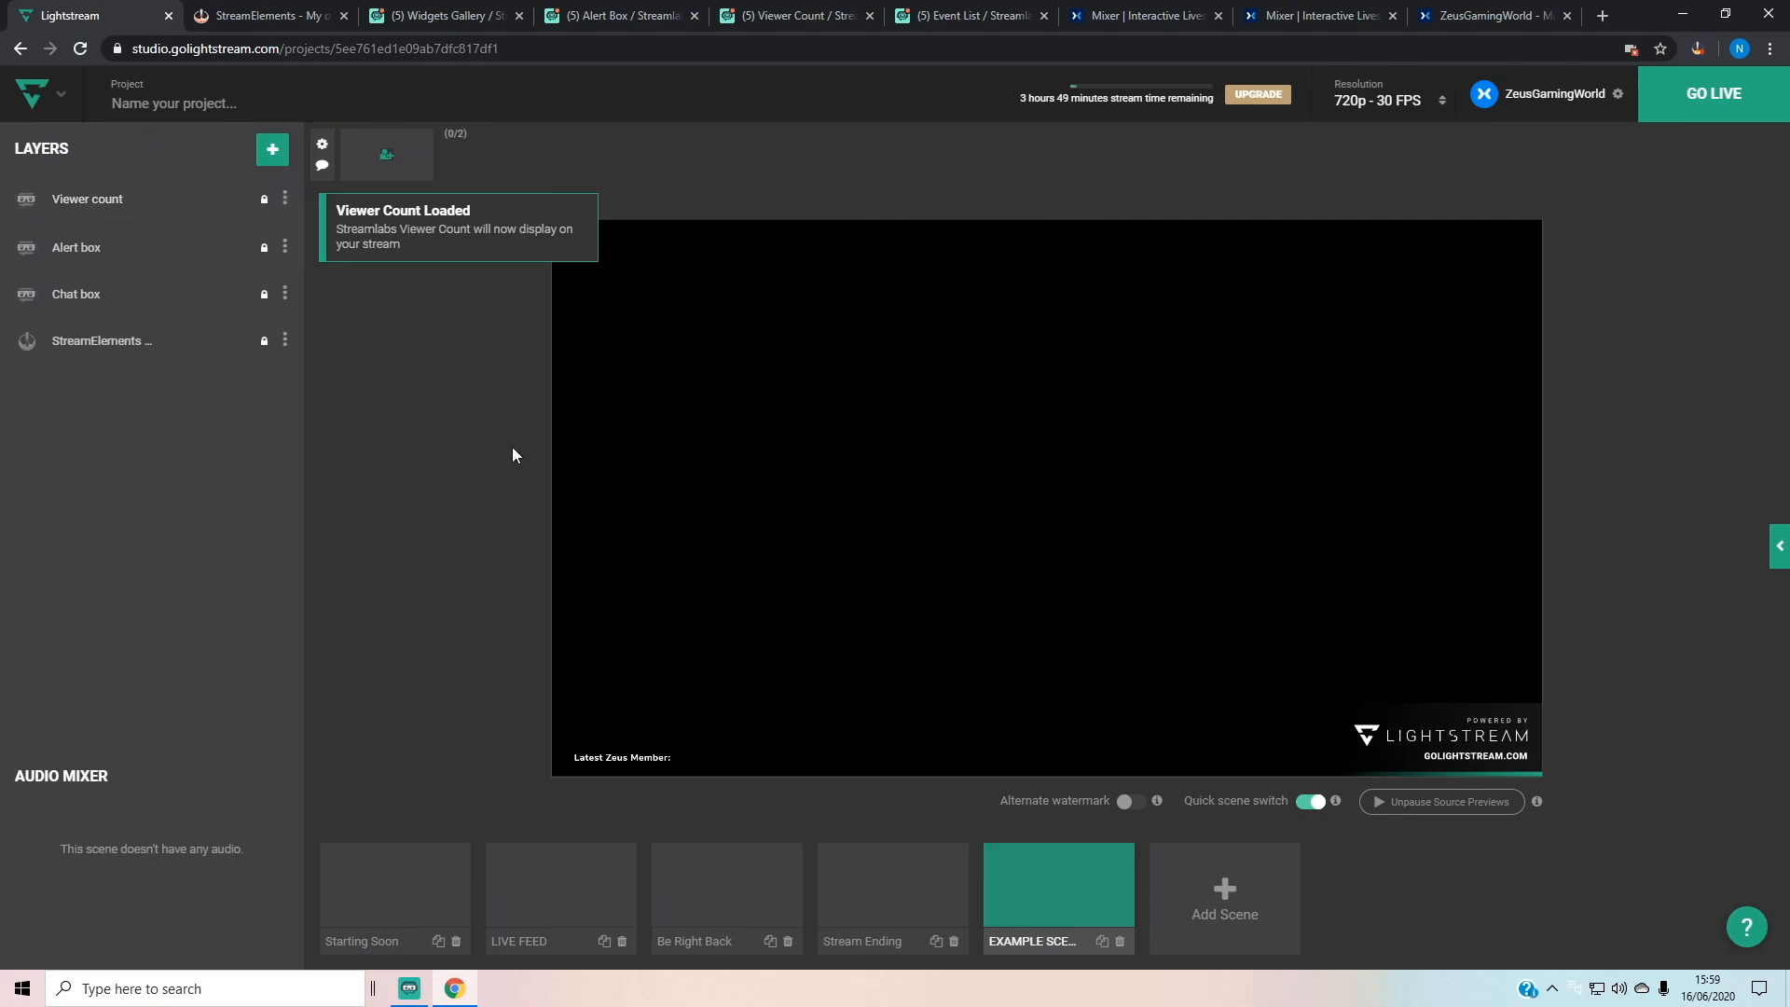
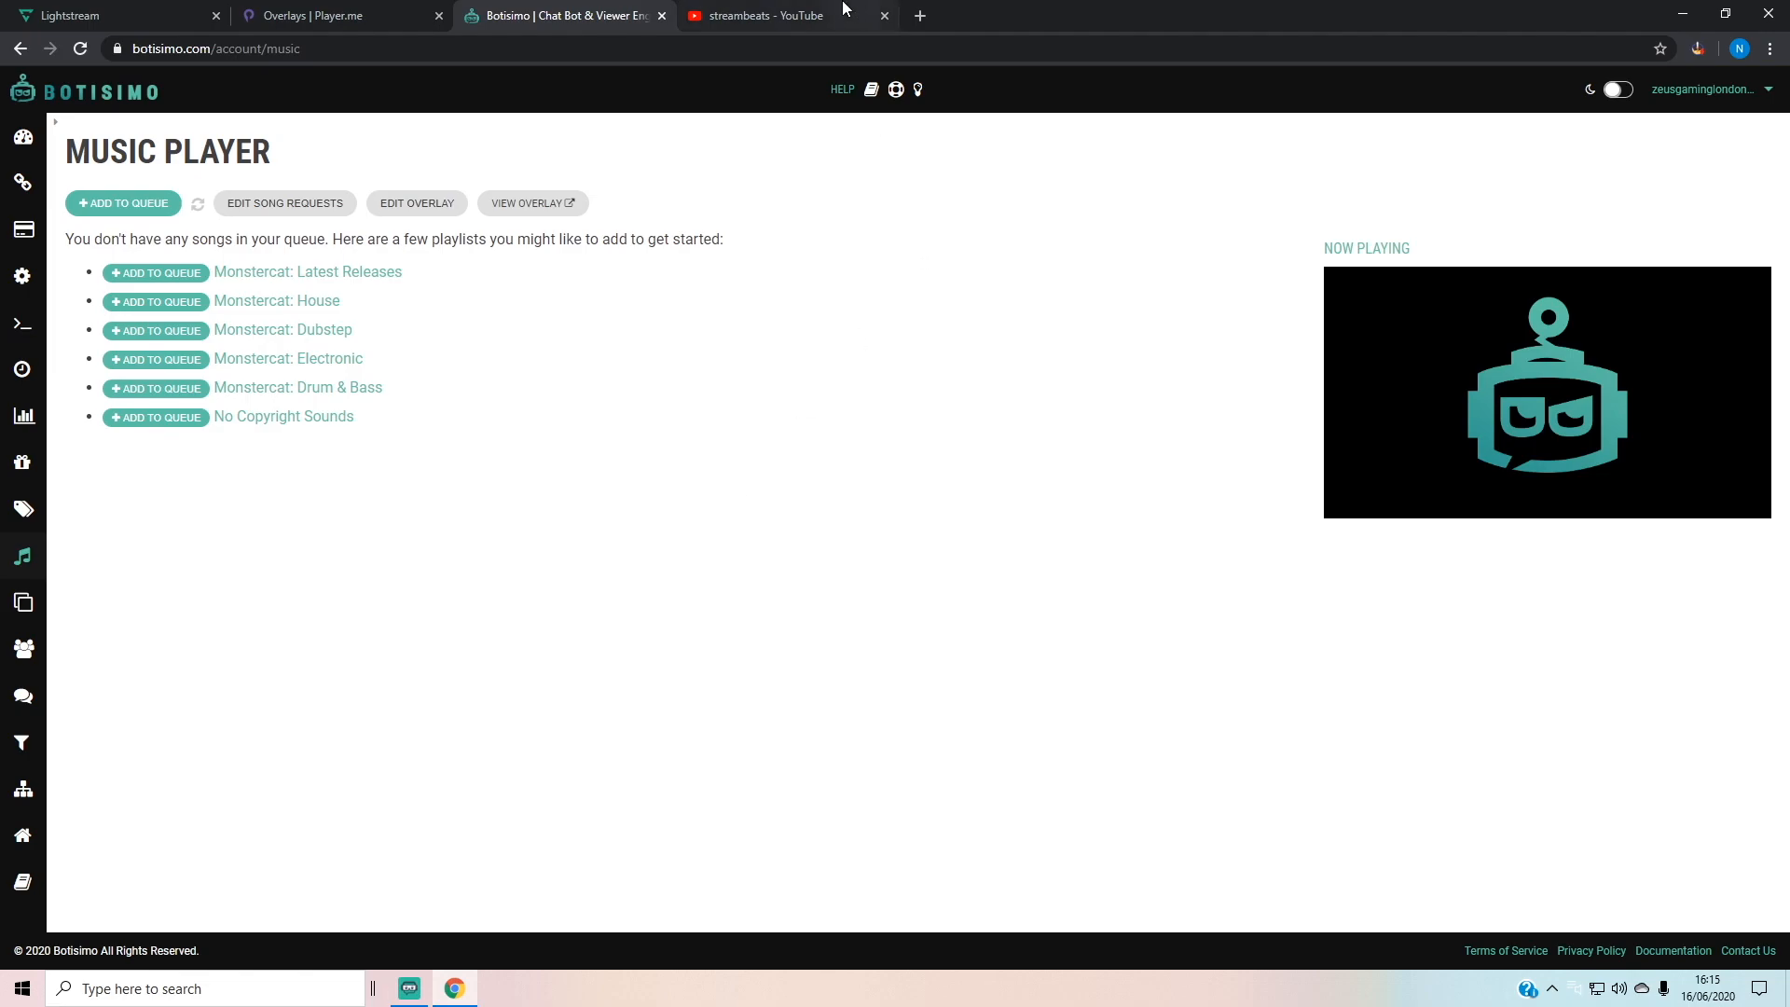
# Step: On YouTube, open the StreamBeats playlist in a new tab, copy its URL and close that tab
pyautogui.click(799, 13)
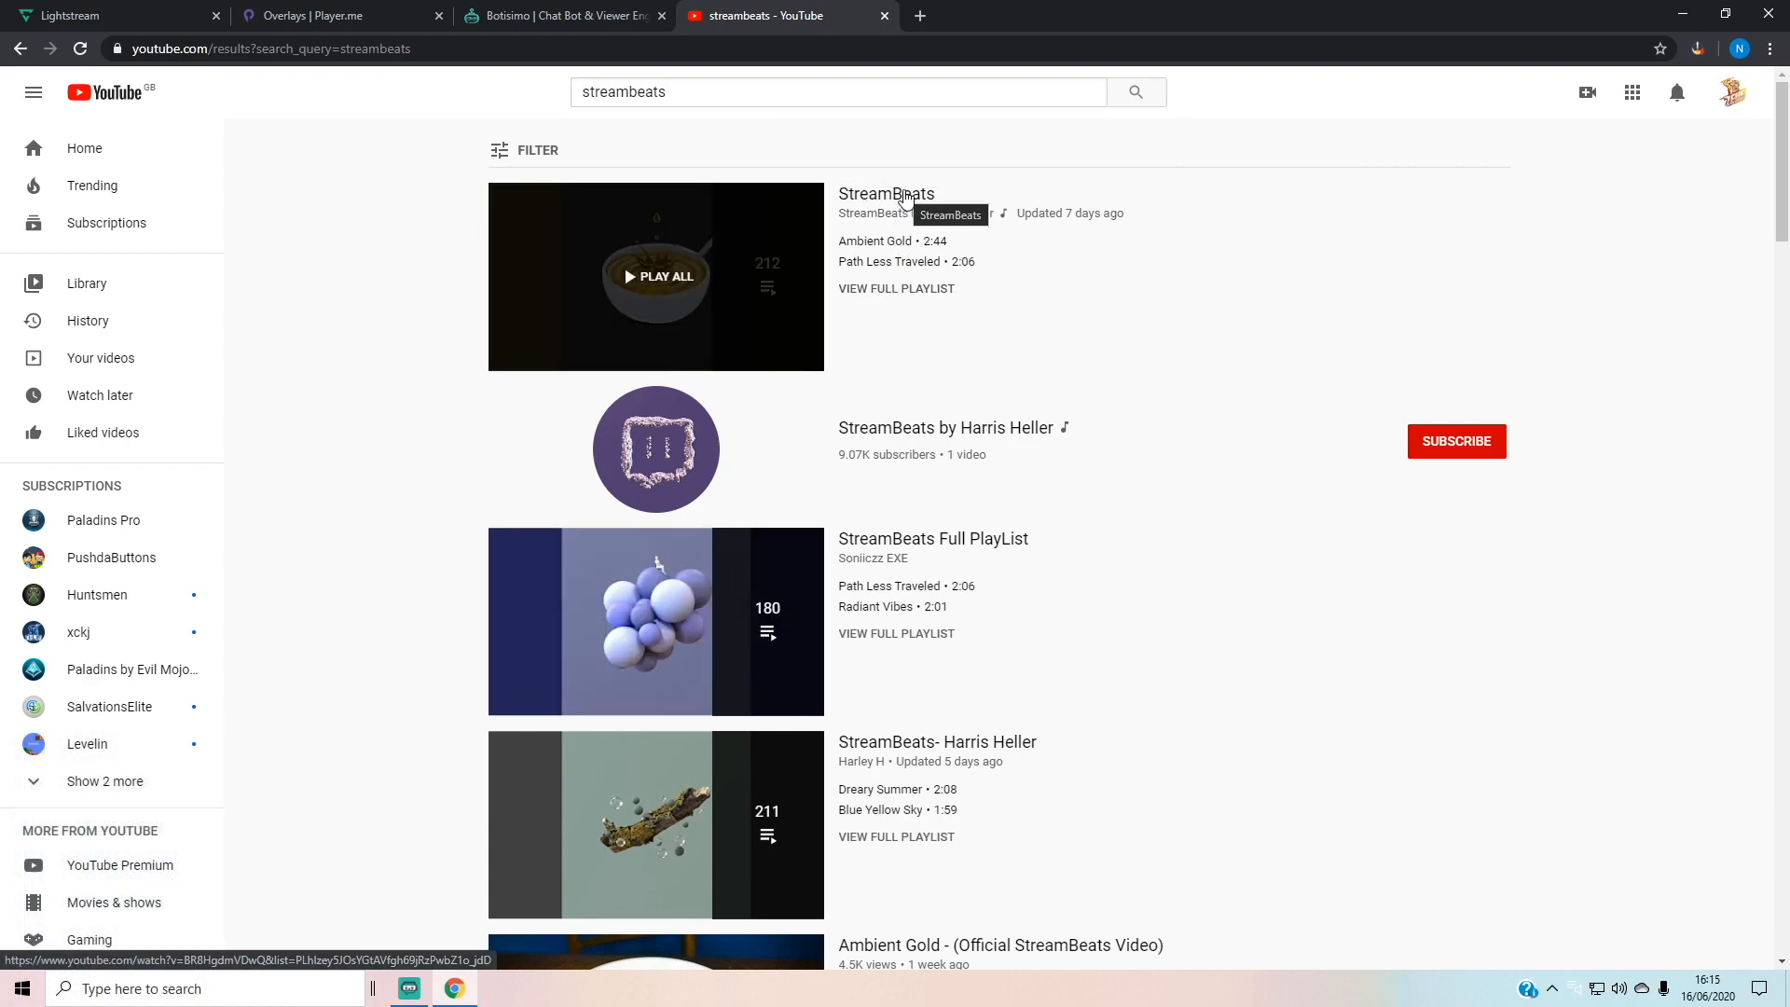
pyautogui.rightClick(907, 194)
pyautogui.click(951, 207)
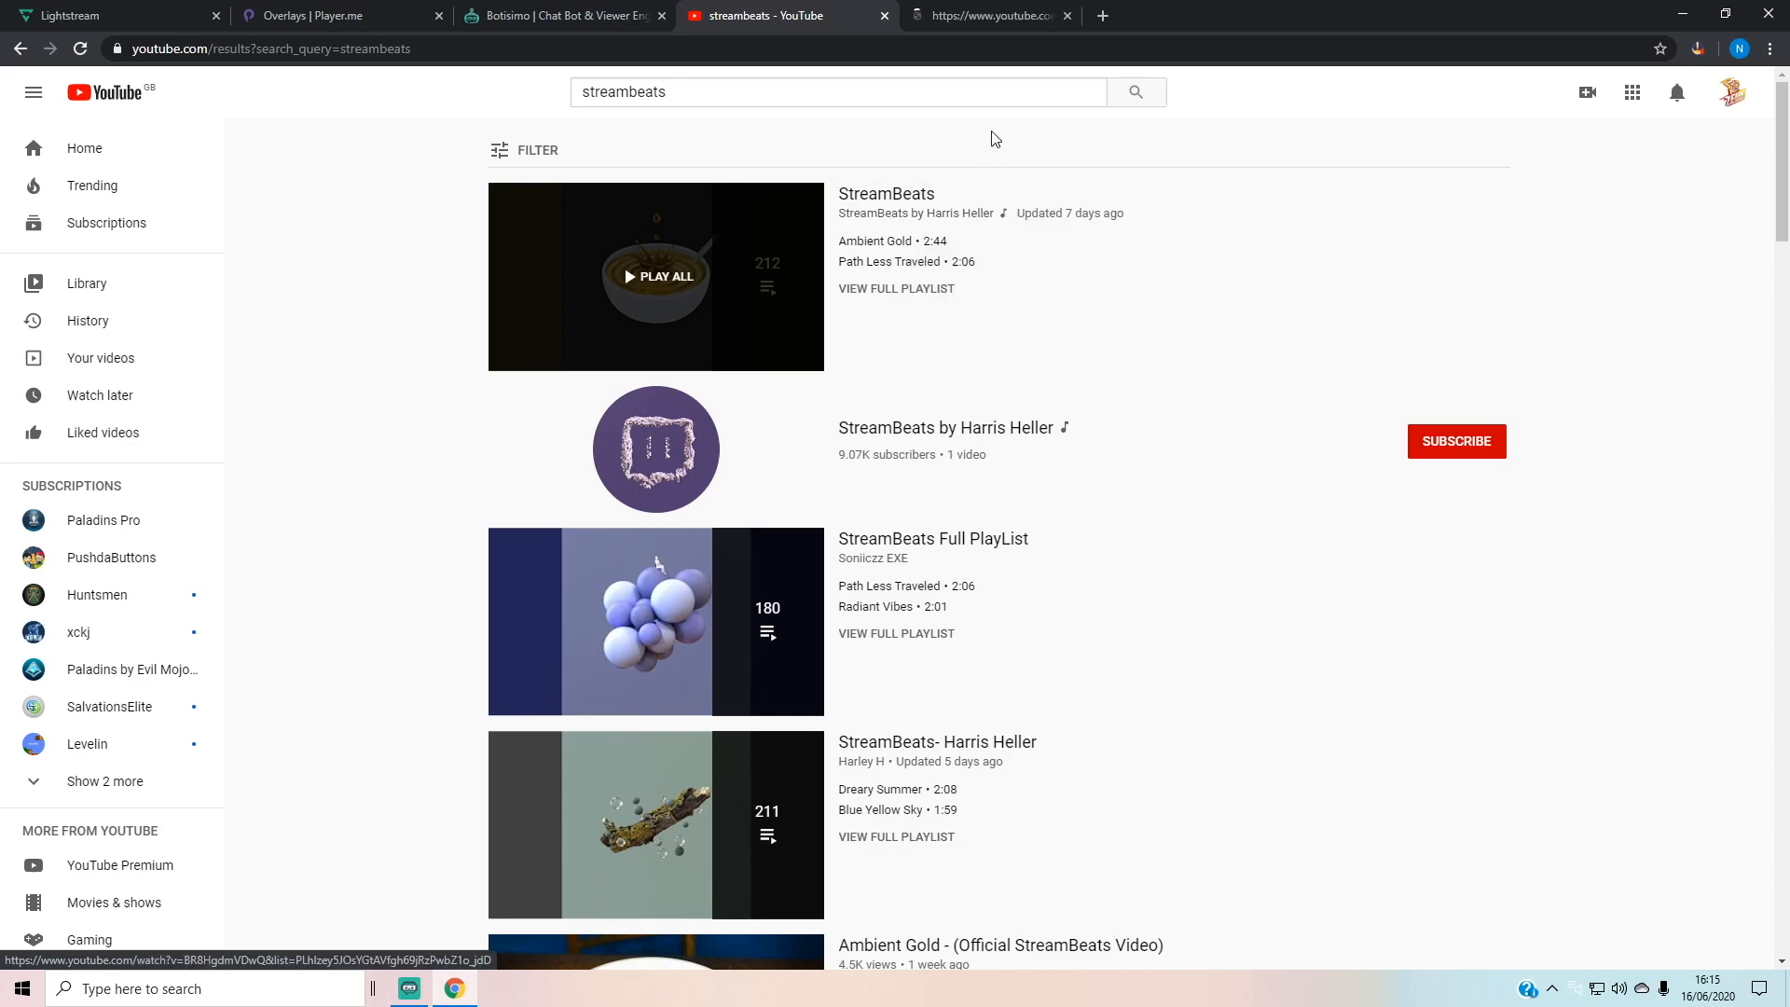
pyautogui.click(1028, 13)
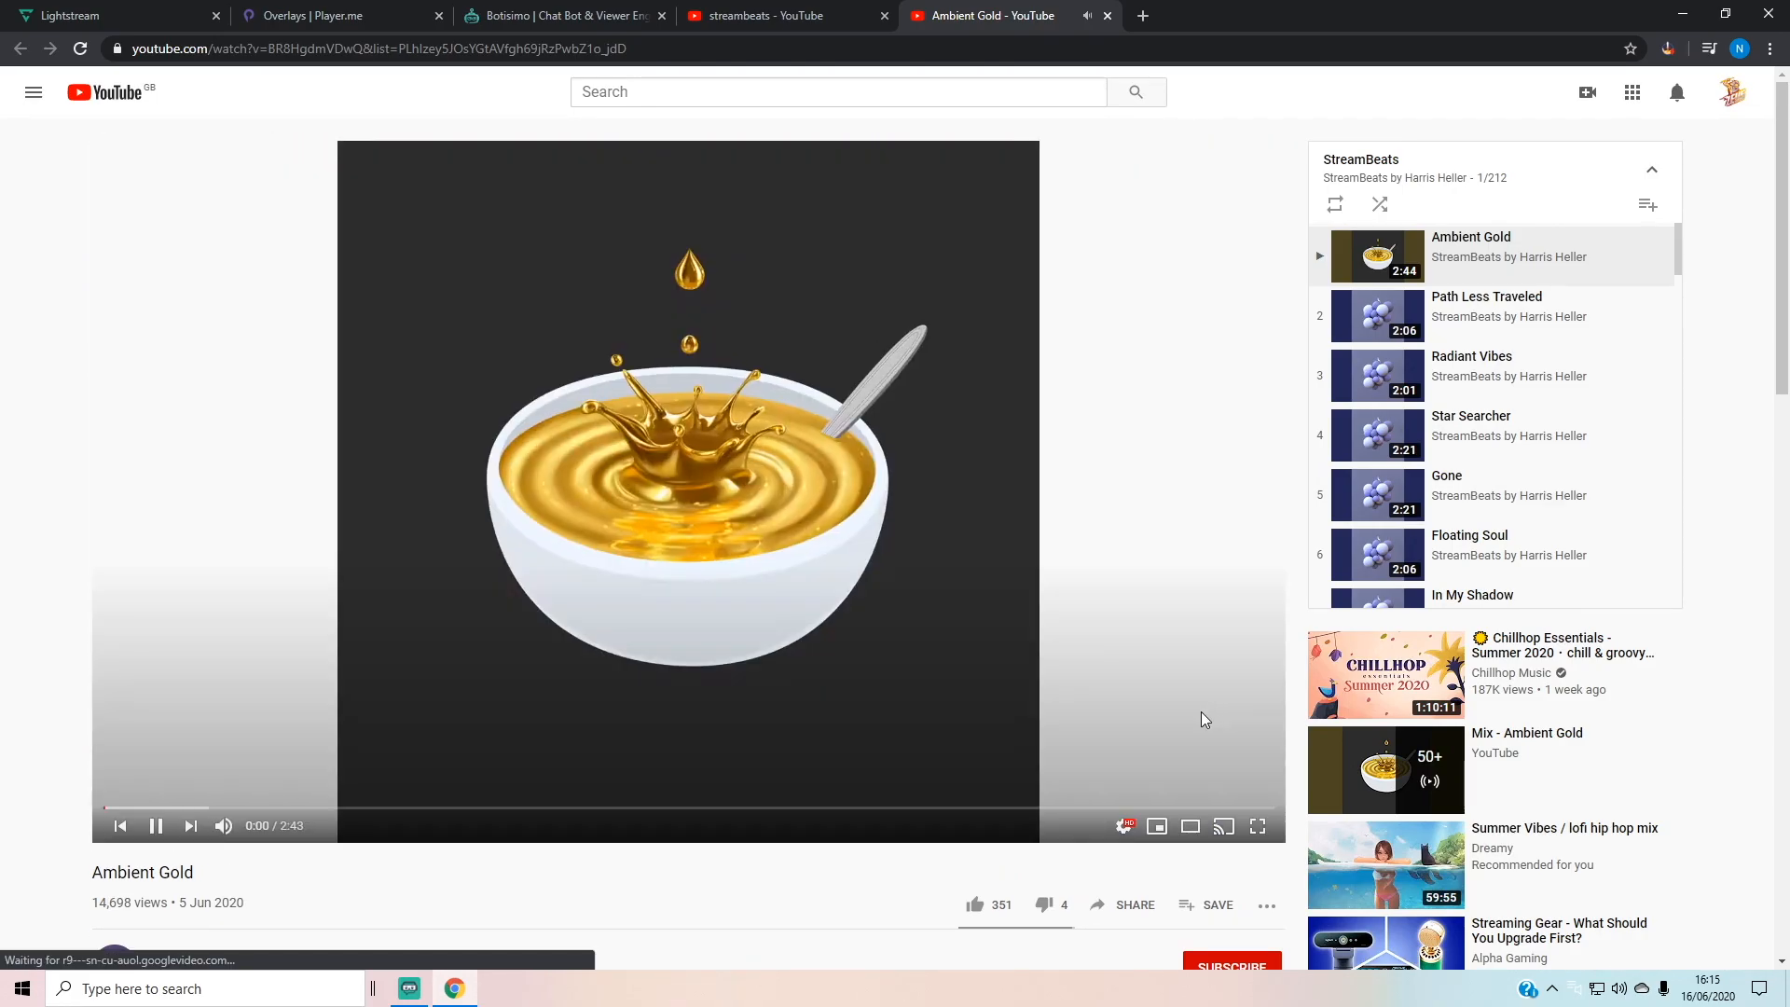
pyautogui.click(491, 51)
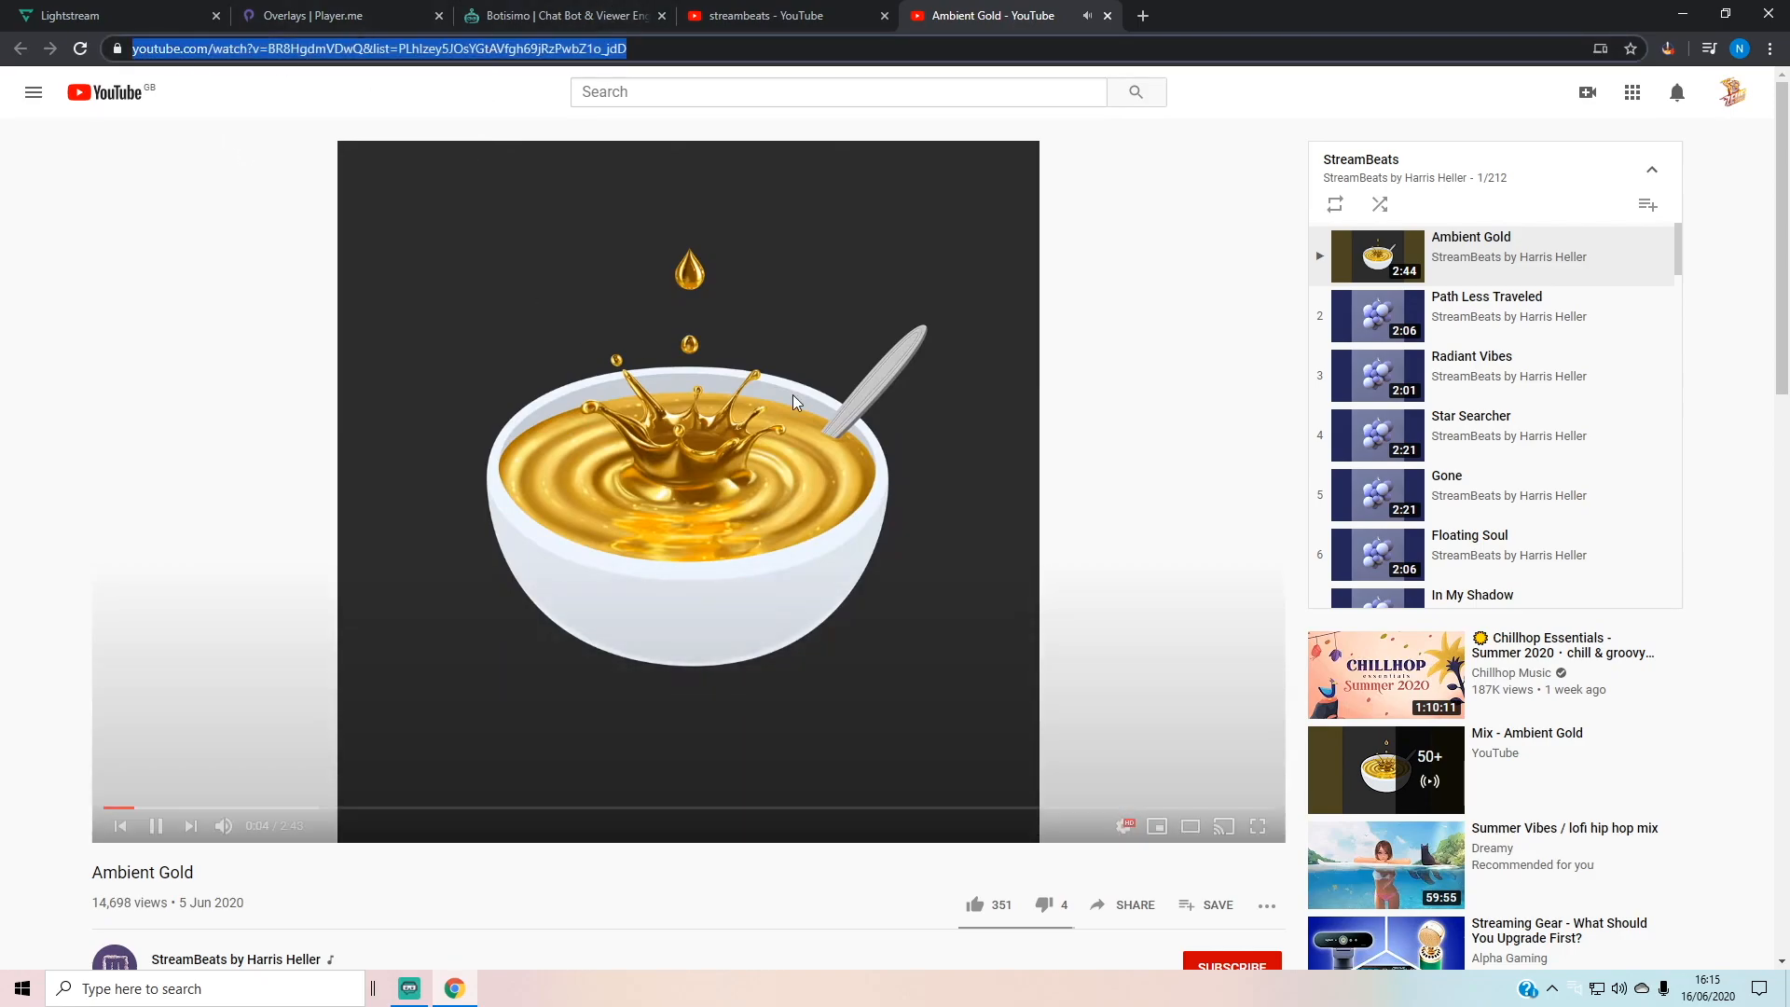
pyautogui.click(1108, 16)
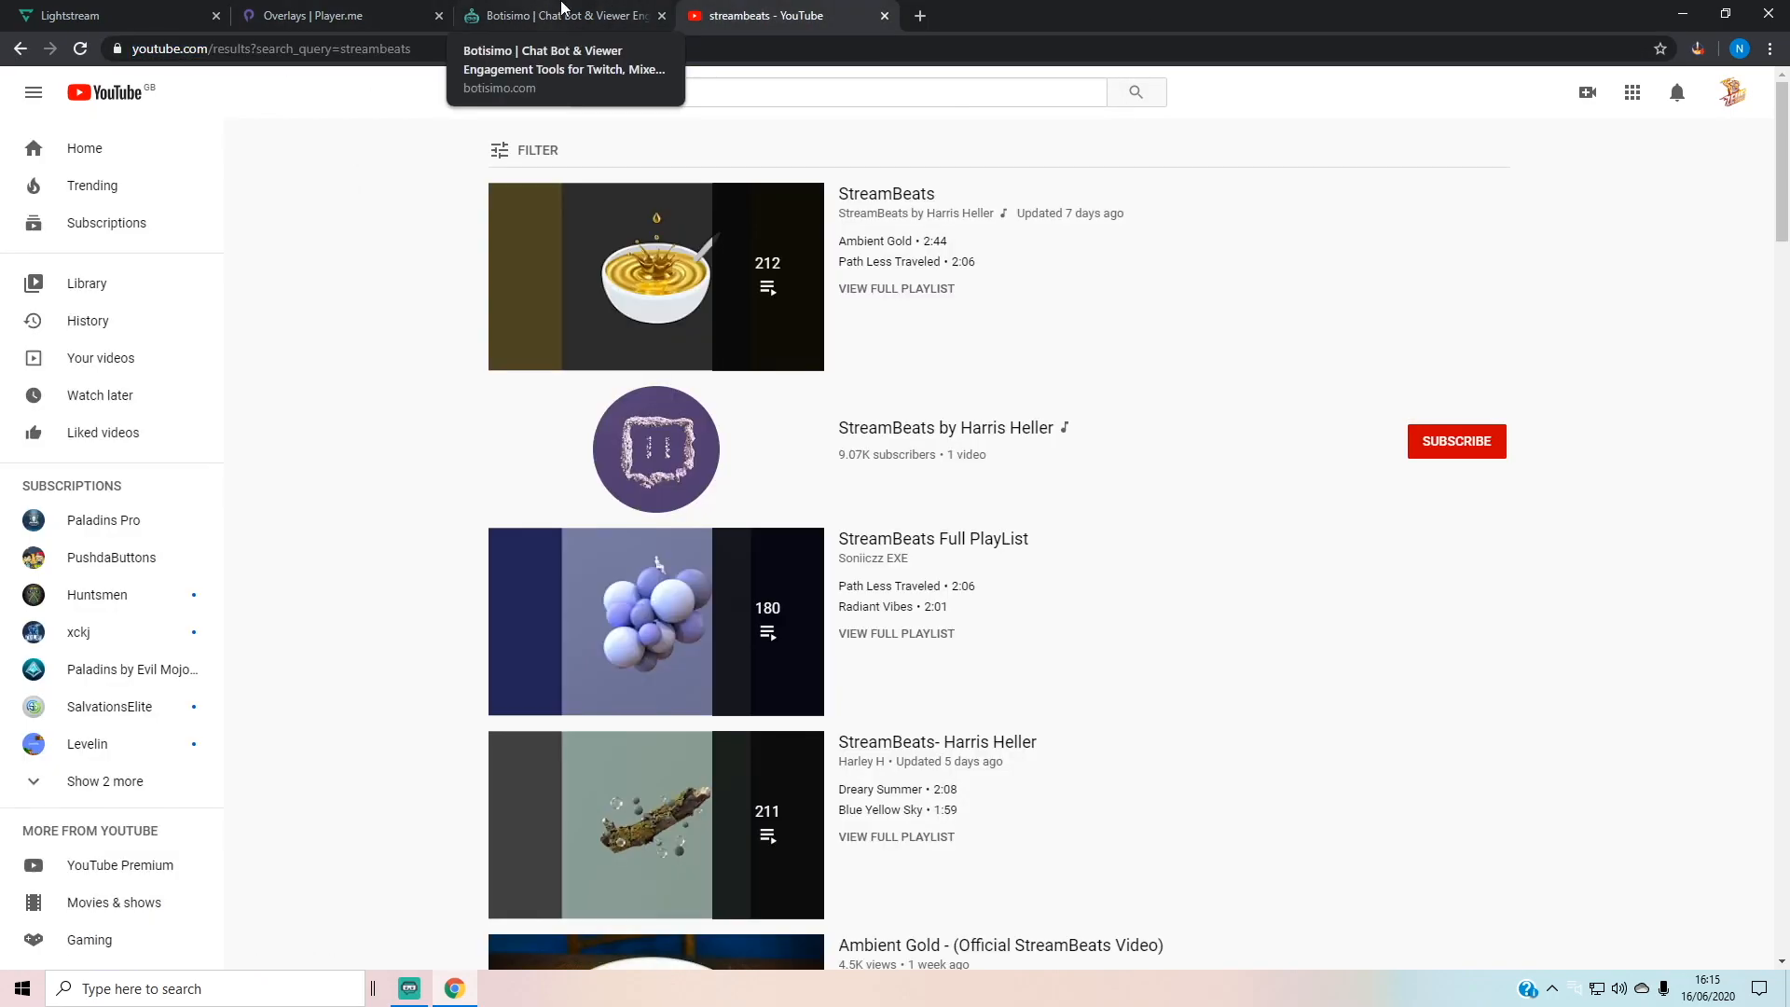
# Step: In Botisimo's music player, add the copied StreamBeats playlist URL to the queue and look through the queued songs
pyautogui.click(572, 17)
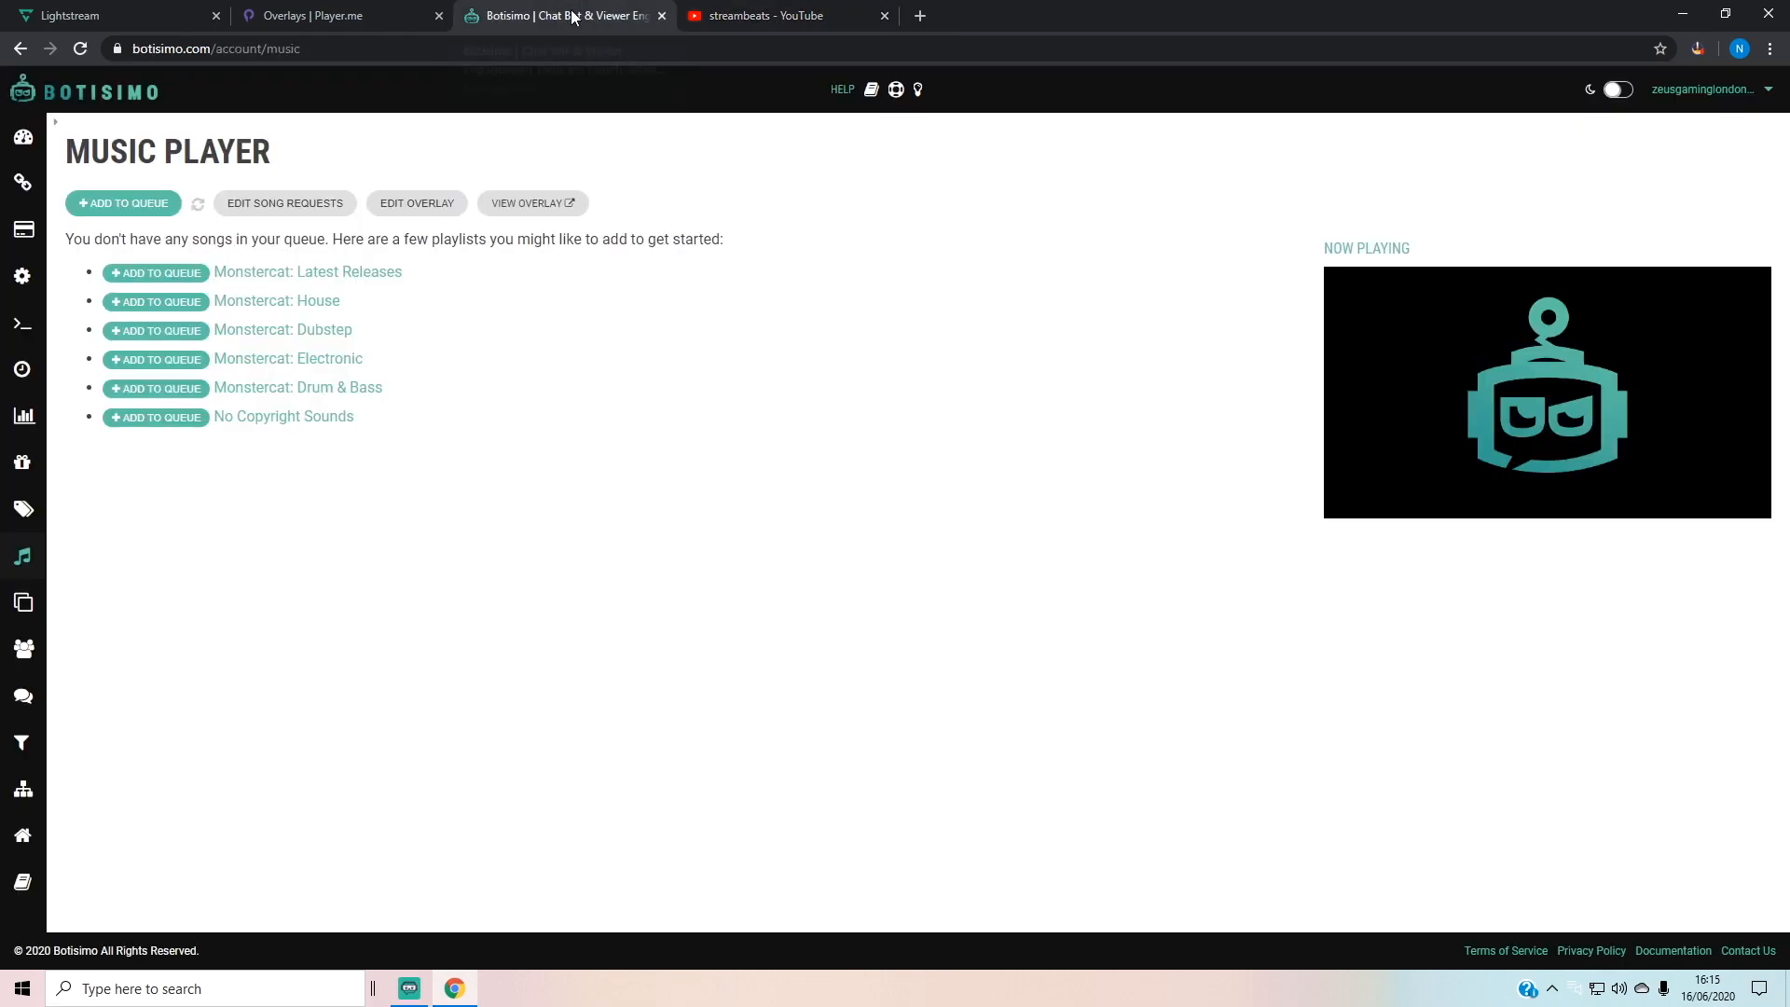
pyautogui.click(143, 205)
pyautogui.click(912, 237)
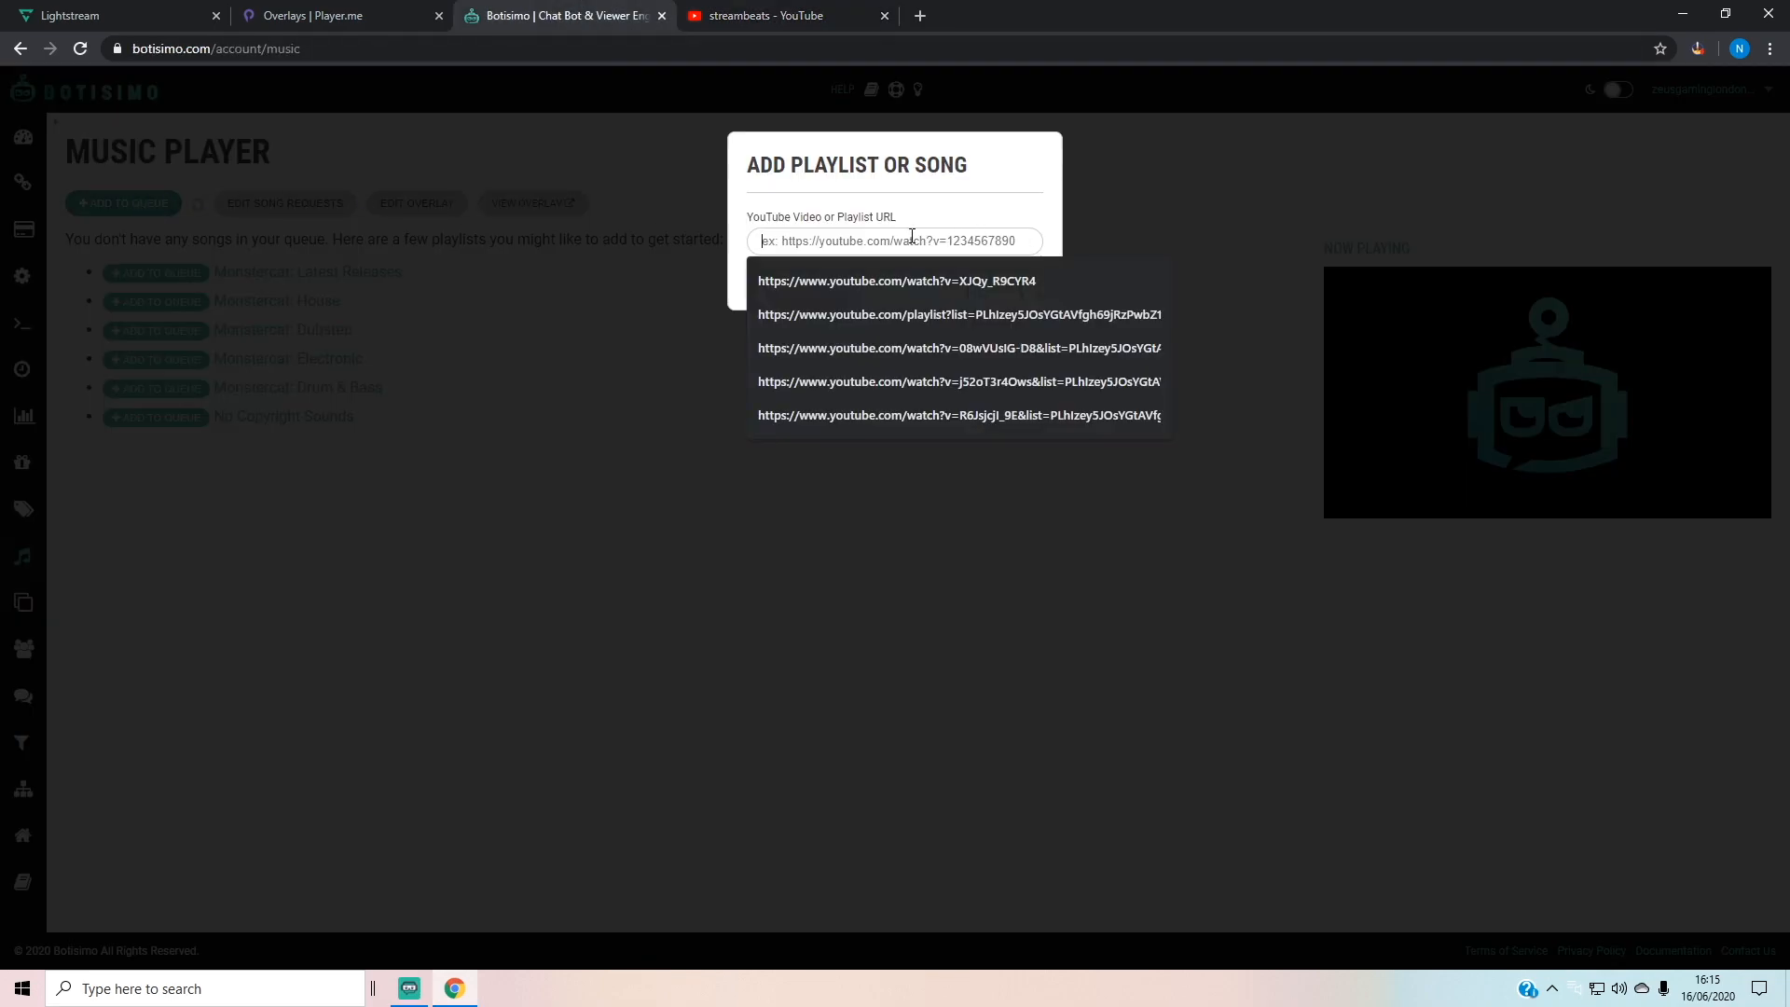
pyautogui.hotkey('ctrl', 'v')
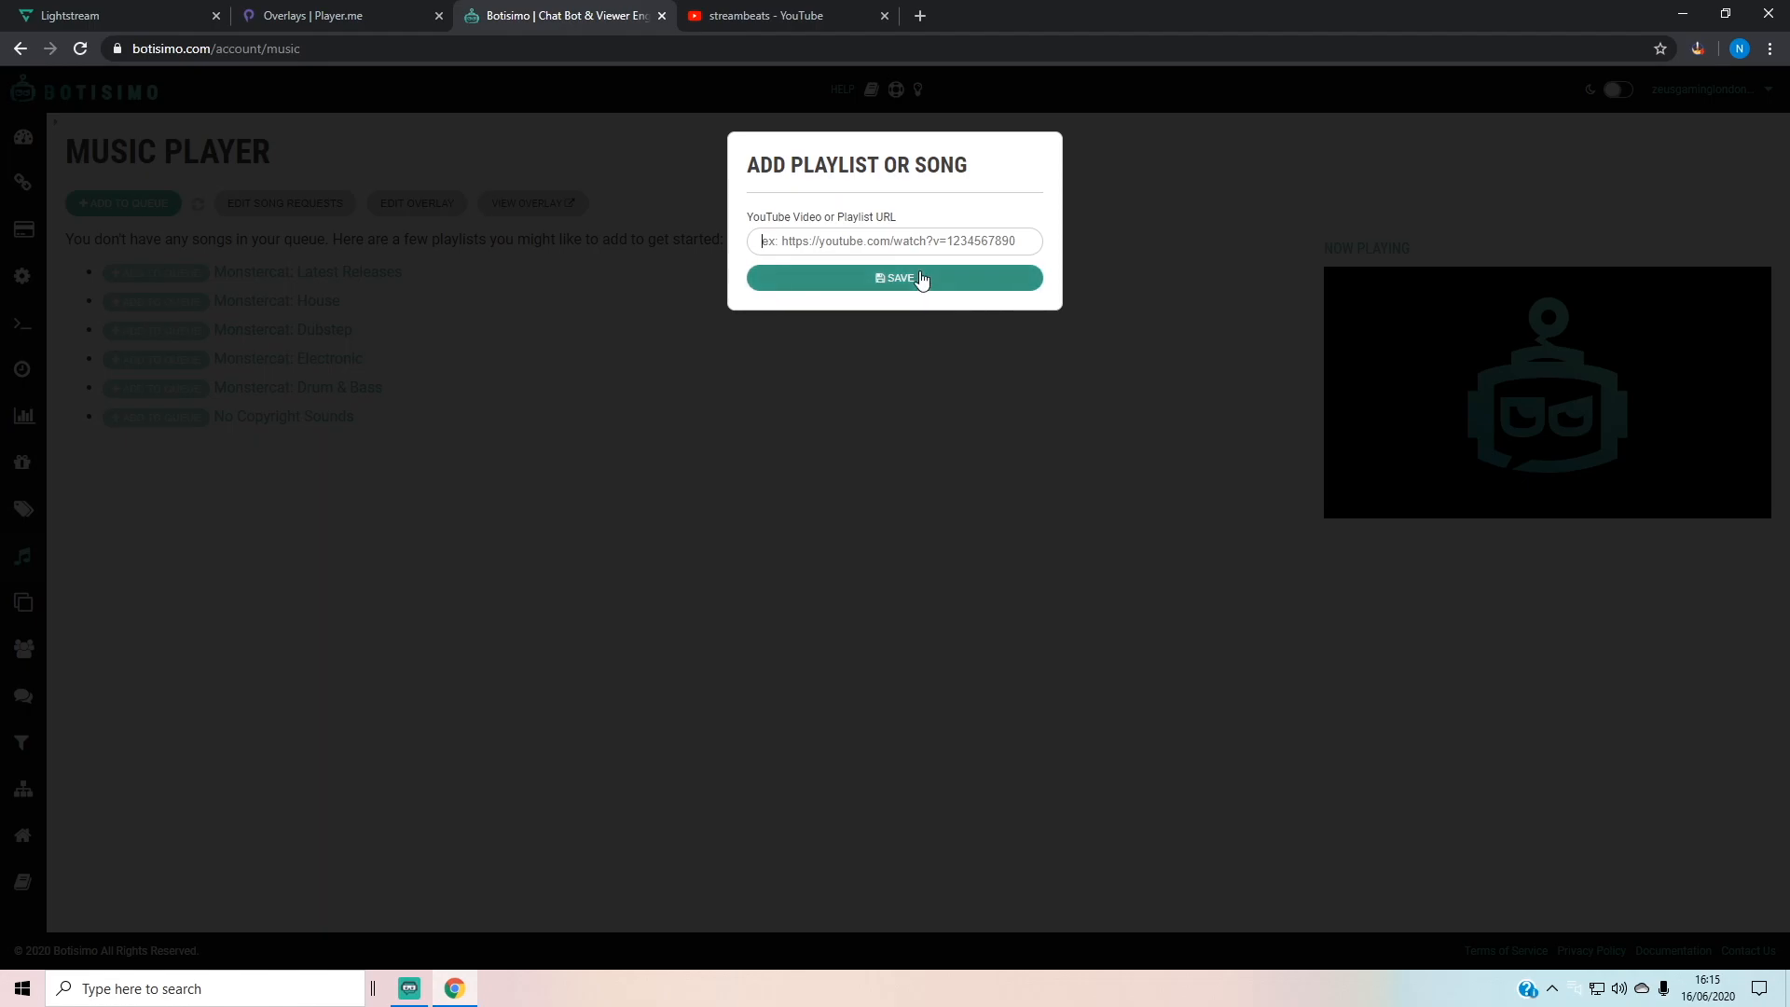
pyautogui.click(919, 279)
pyautogui.scroll(-9, 551, 343)
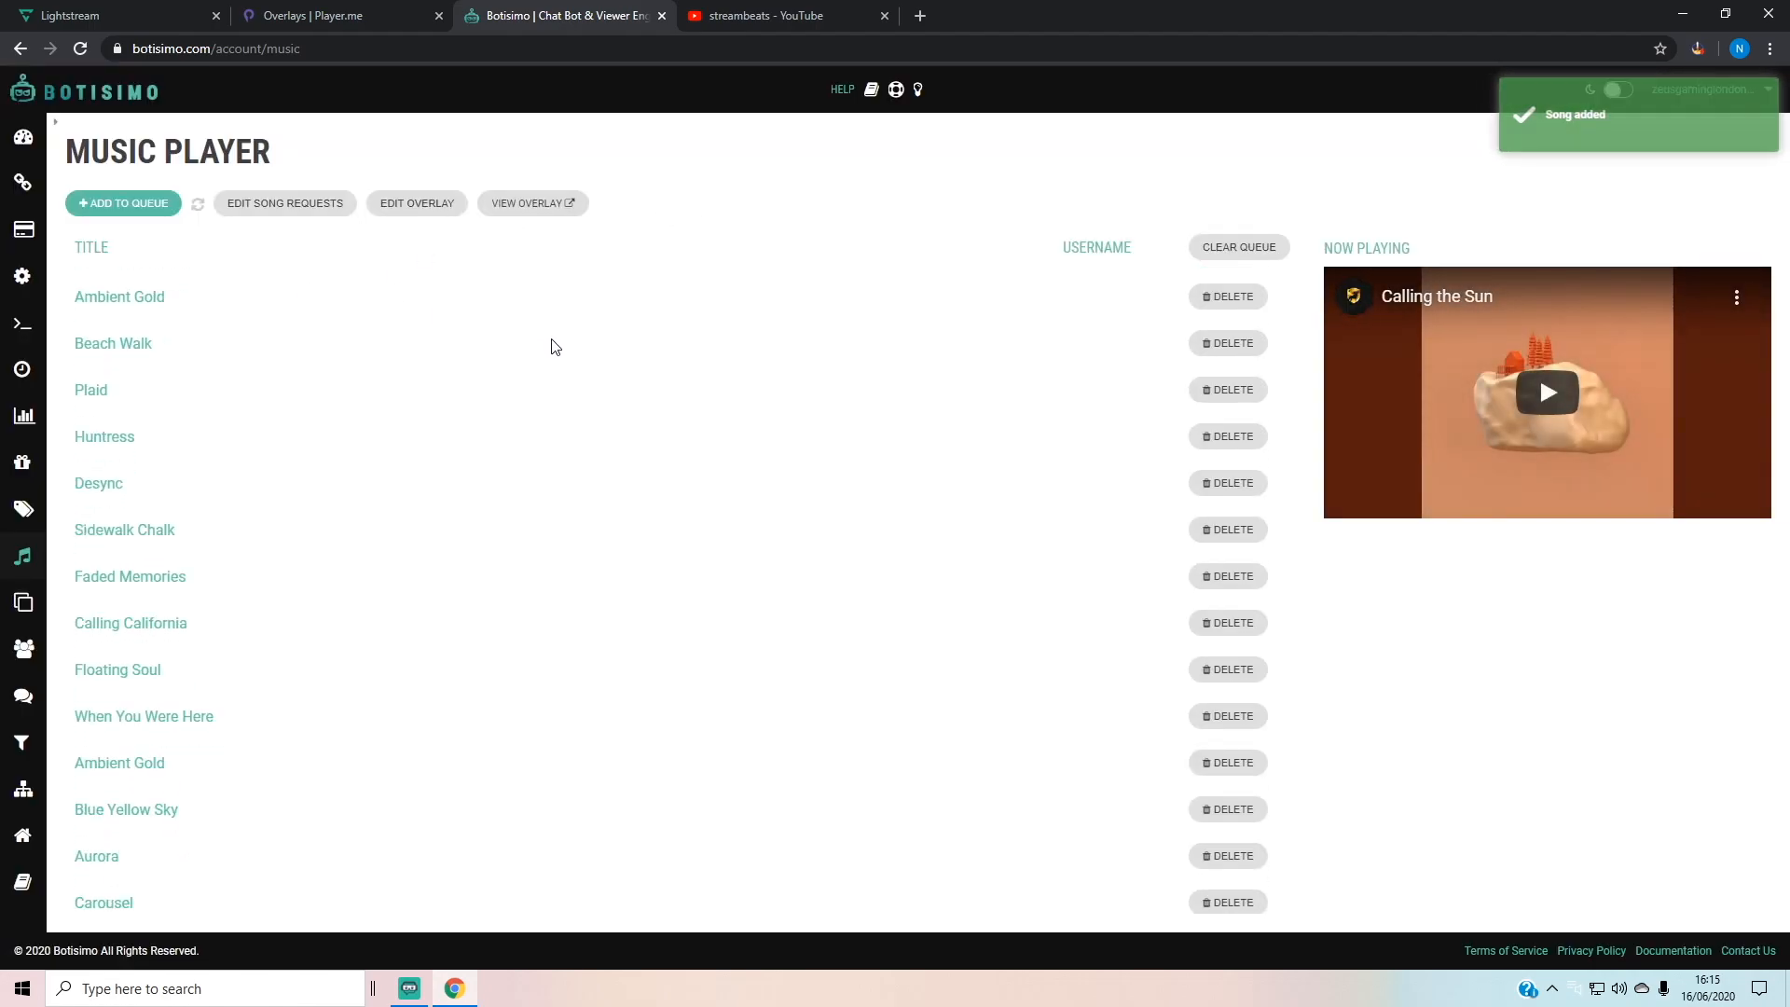
pyautogui.scroll(-15, 603, 360)
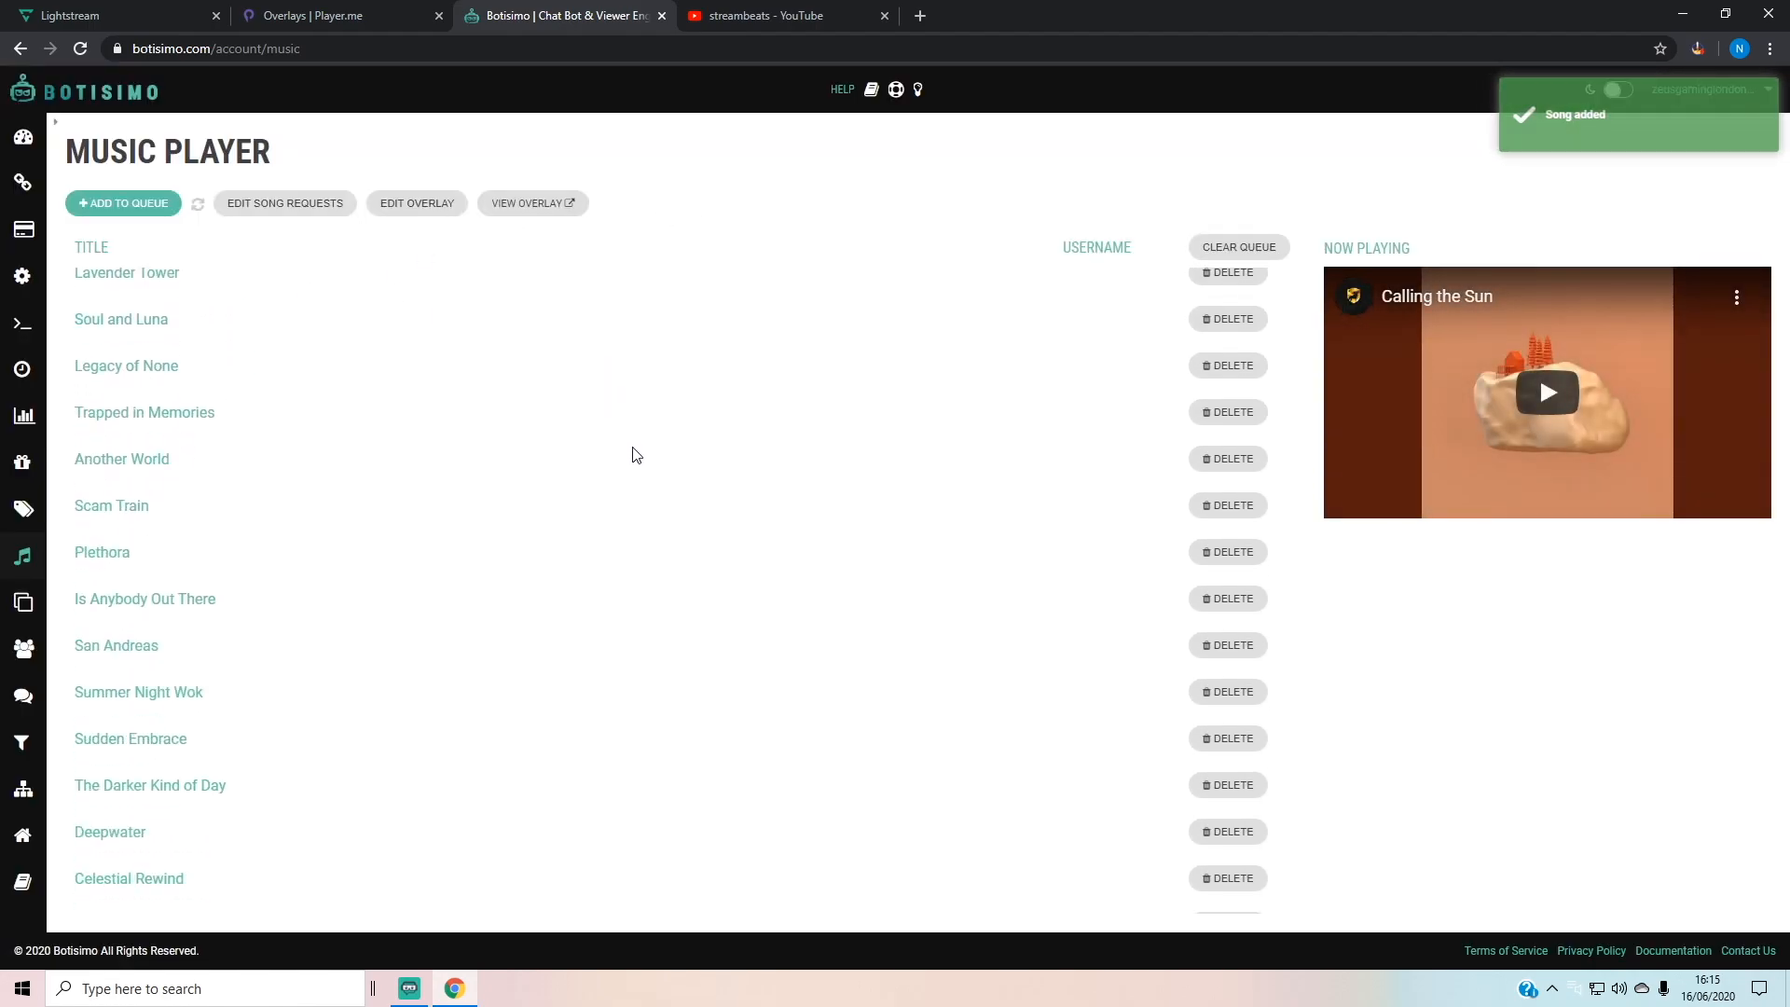
pyautogui.scroll(-20, 650, 445)
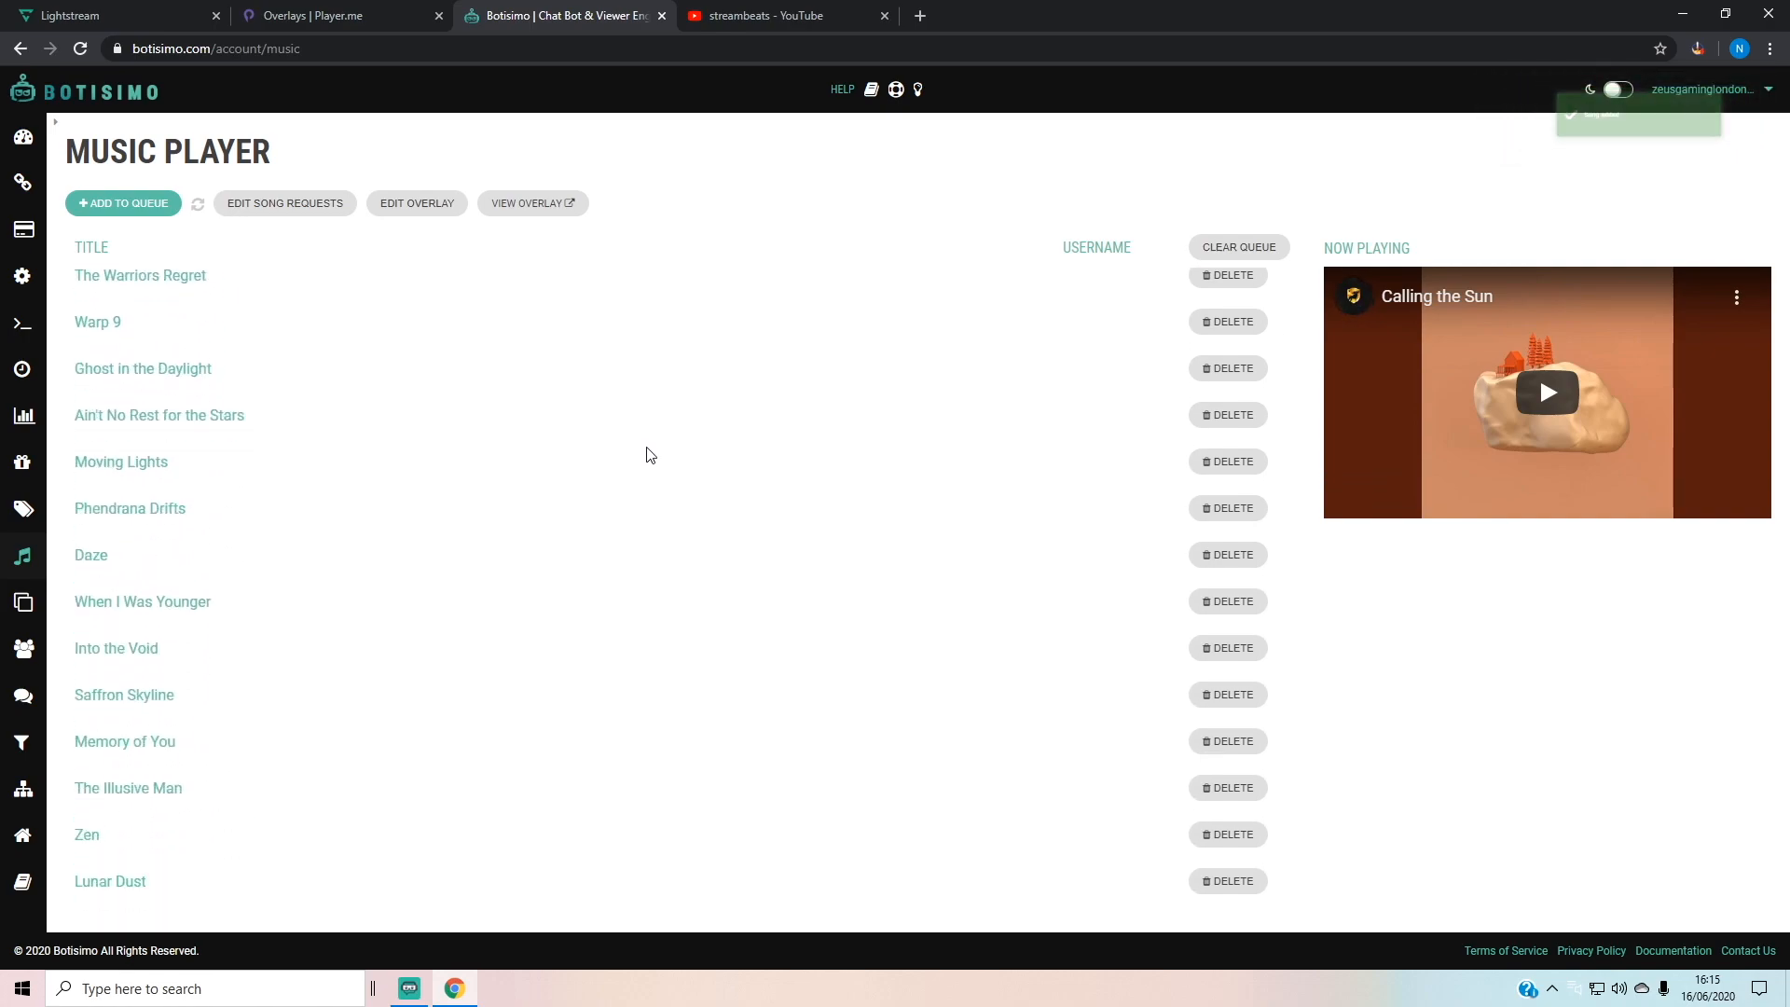
pyautogui.scroll(20, 640, 464)
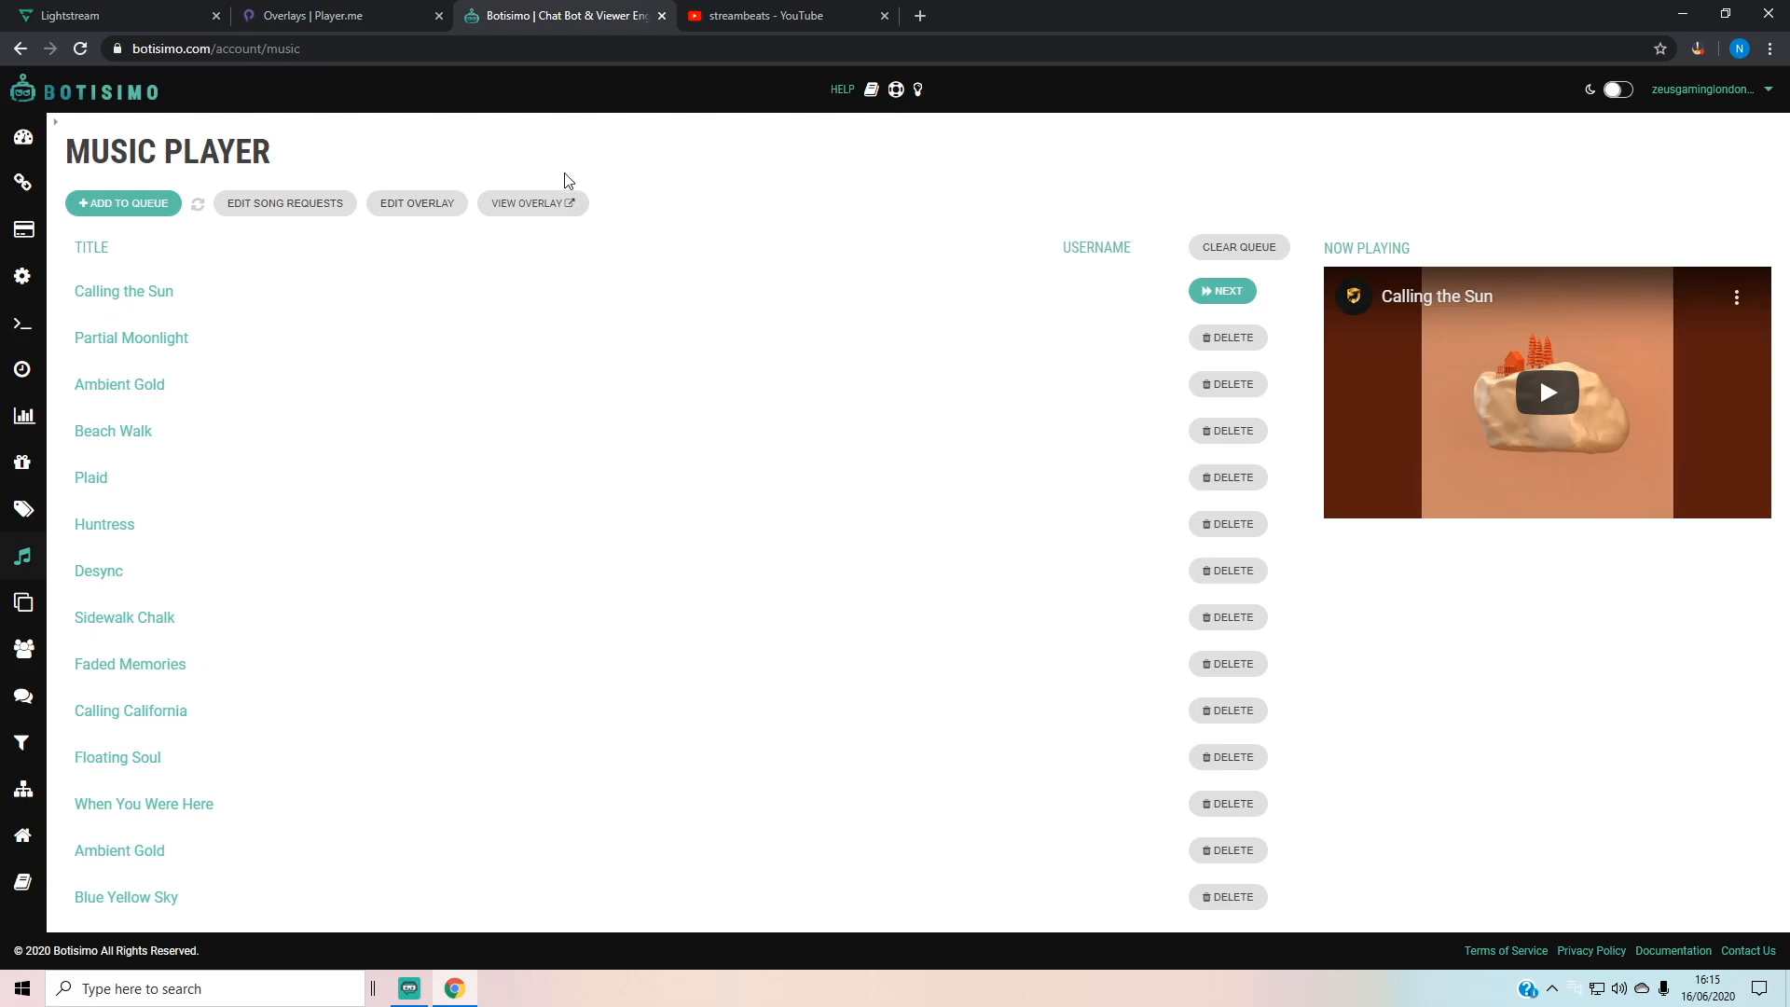
# Step: Open Botisimo's music overlay in a new tab, copy its URL and start playing the song
pyautogui.click(533, 217)
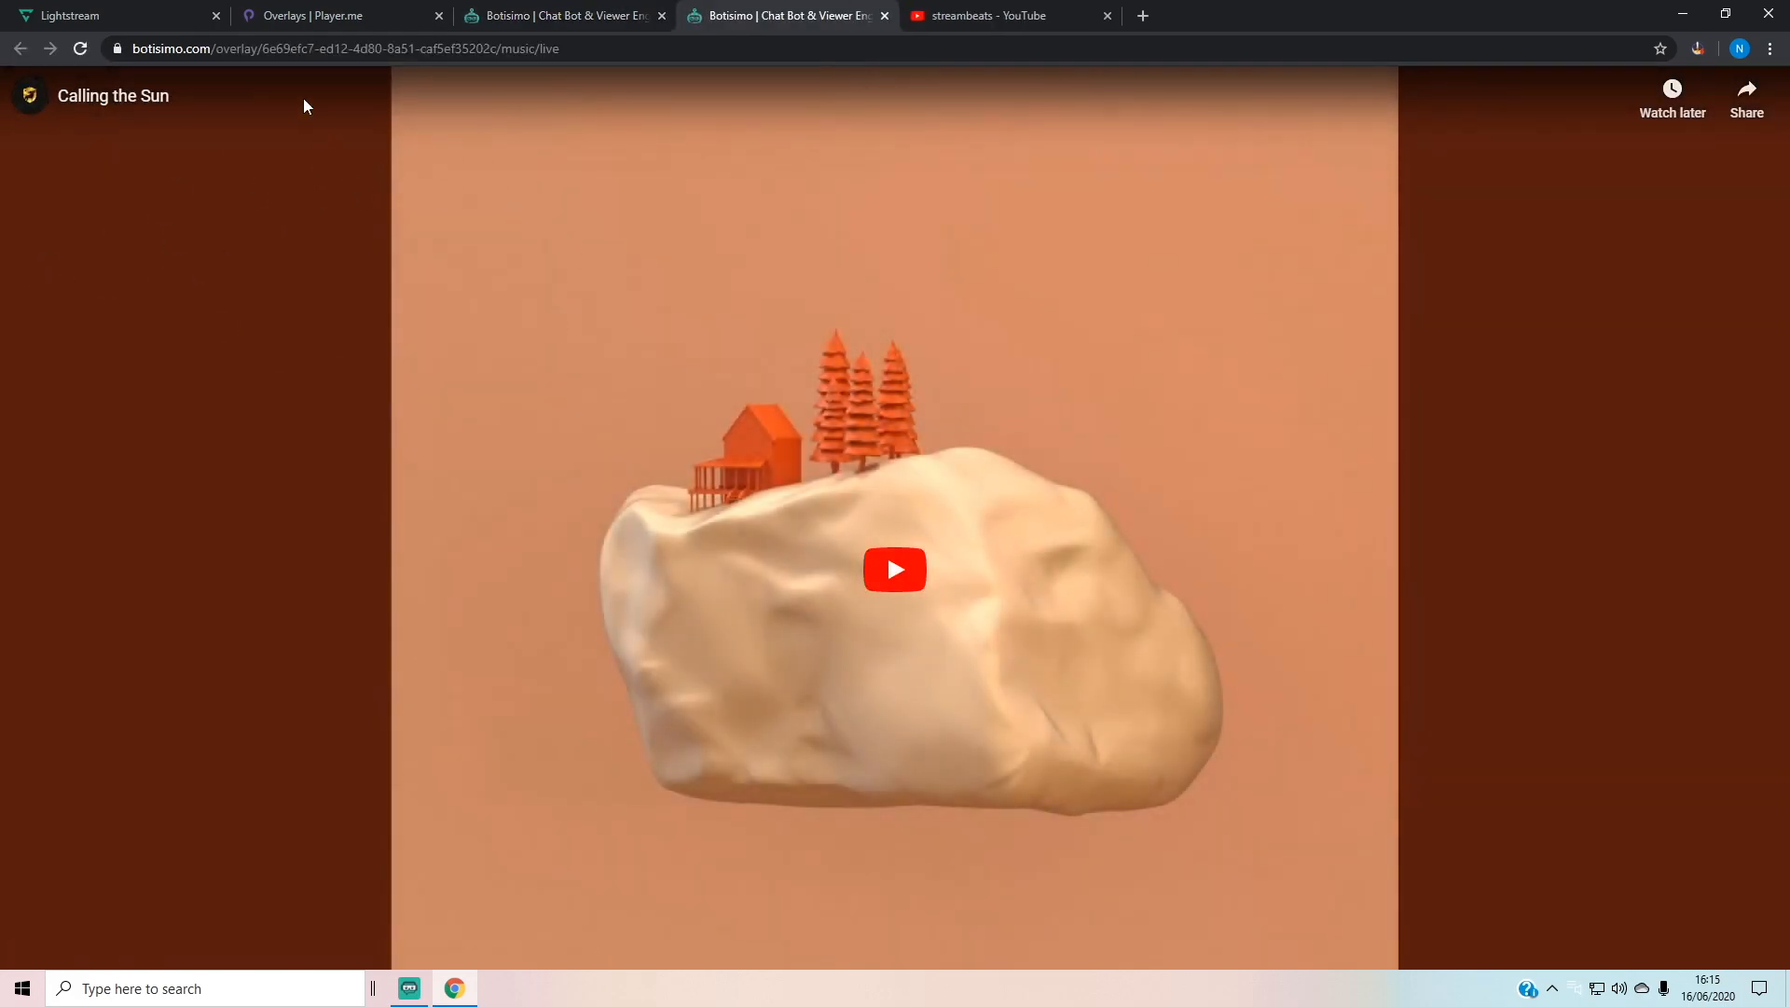
pyautogui.click(336, 47)
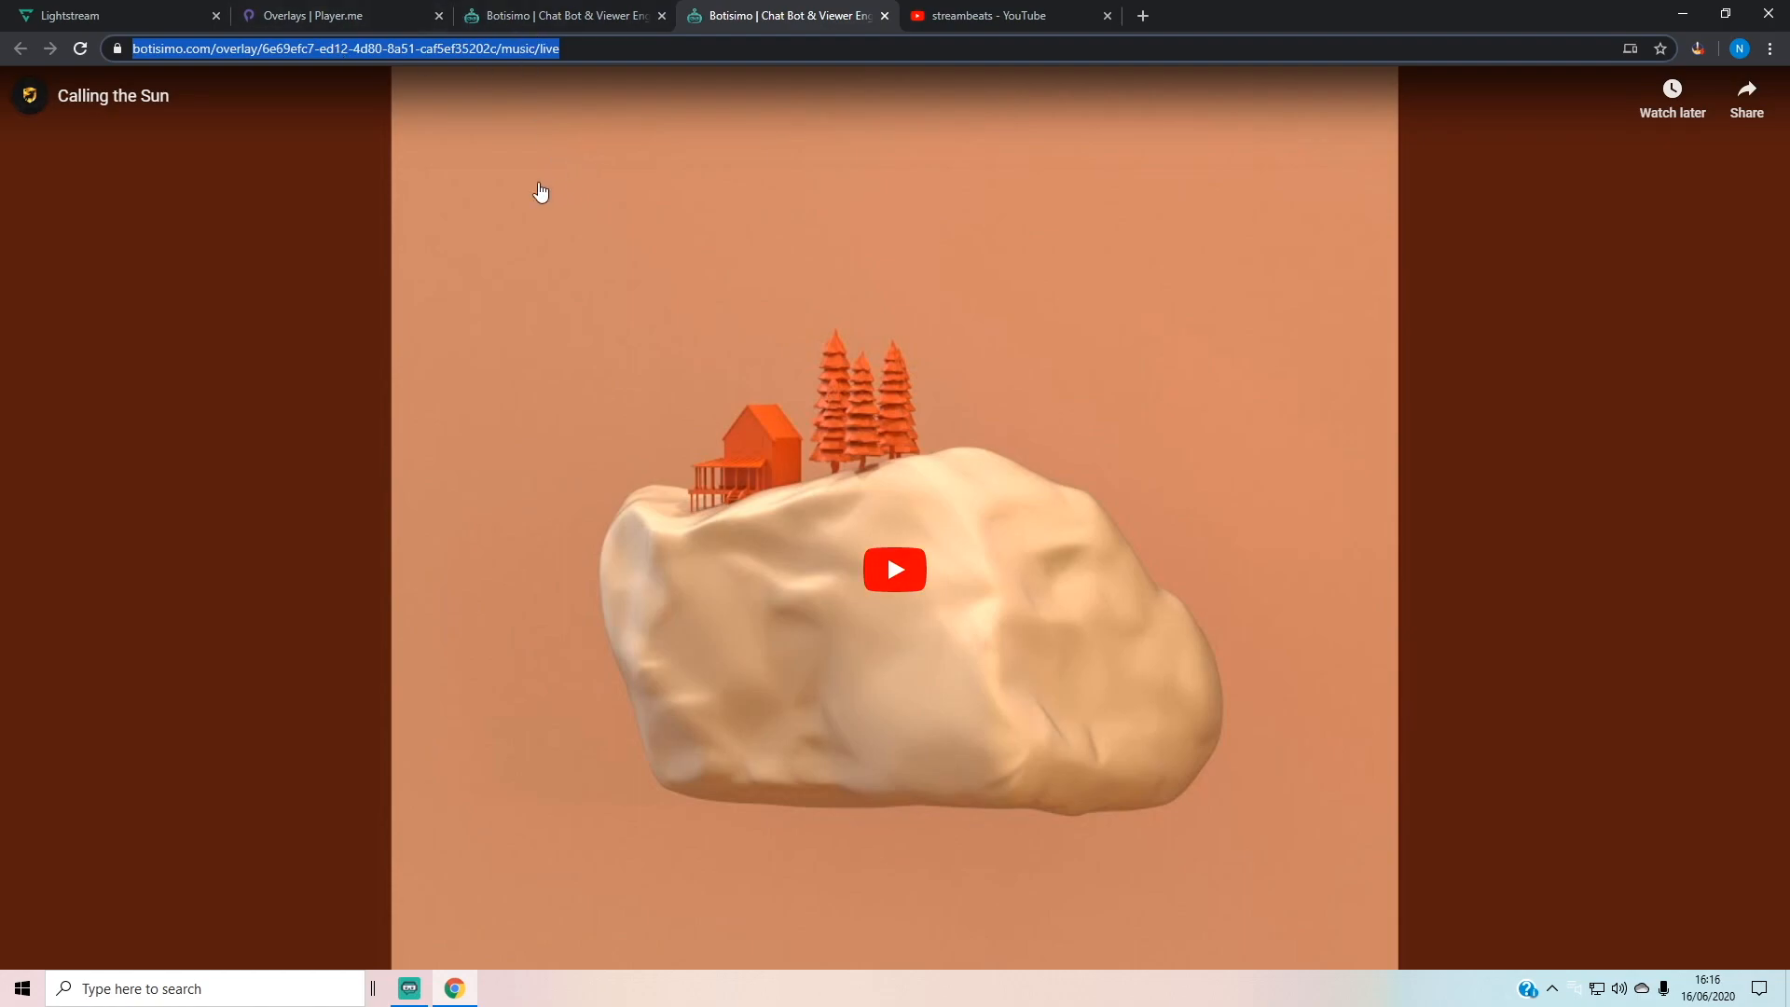
pyautogui.click(909, 571)
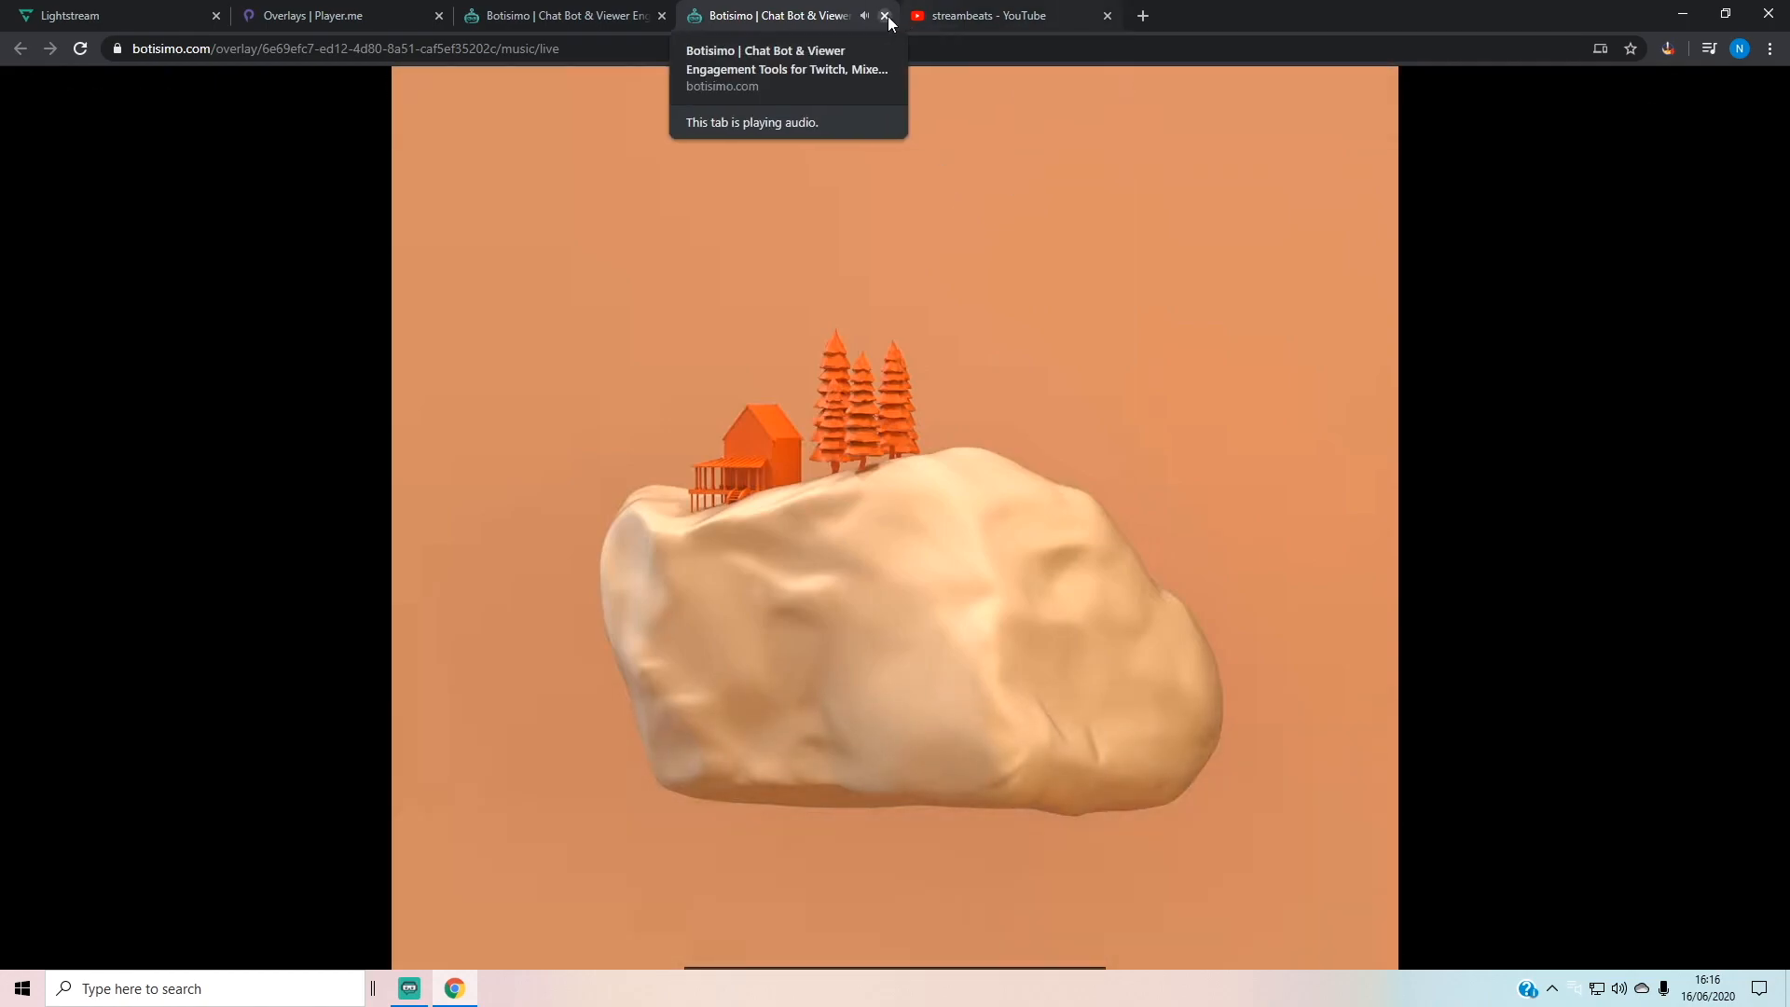
# Step: Close the Botisimo overlay tab and the StreamBeats YouTube tab, and switch back to Lightstream
pyautogui.click(884, 15)
pyautogui.click(862, 19)
pyautogui.click(884, 16)
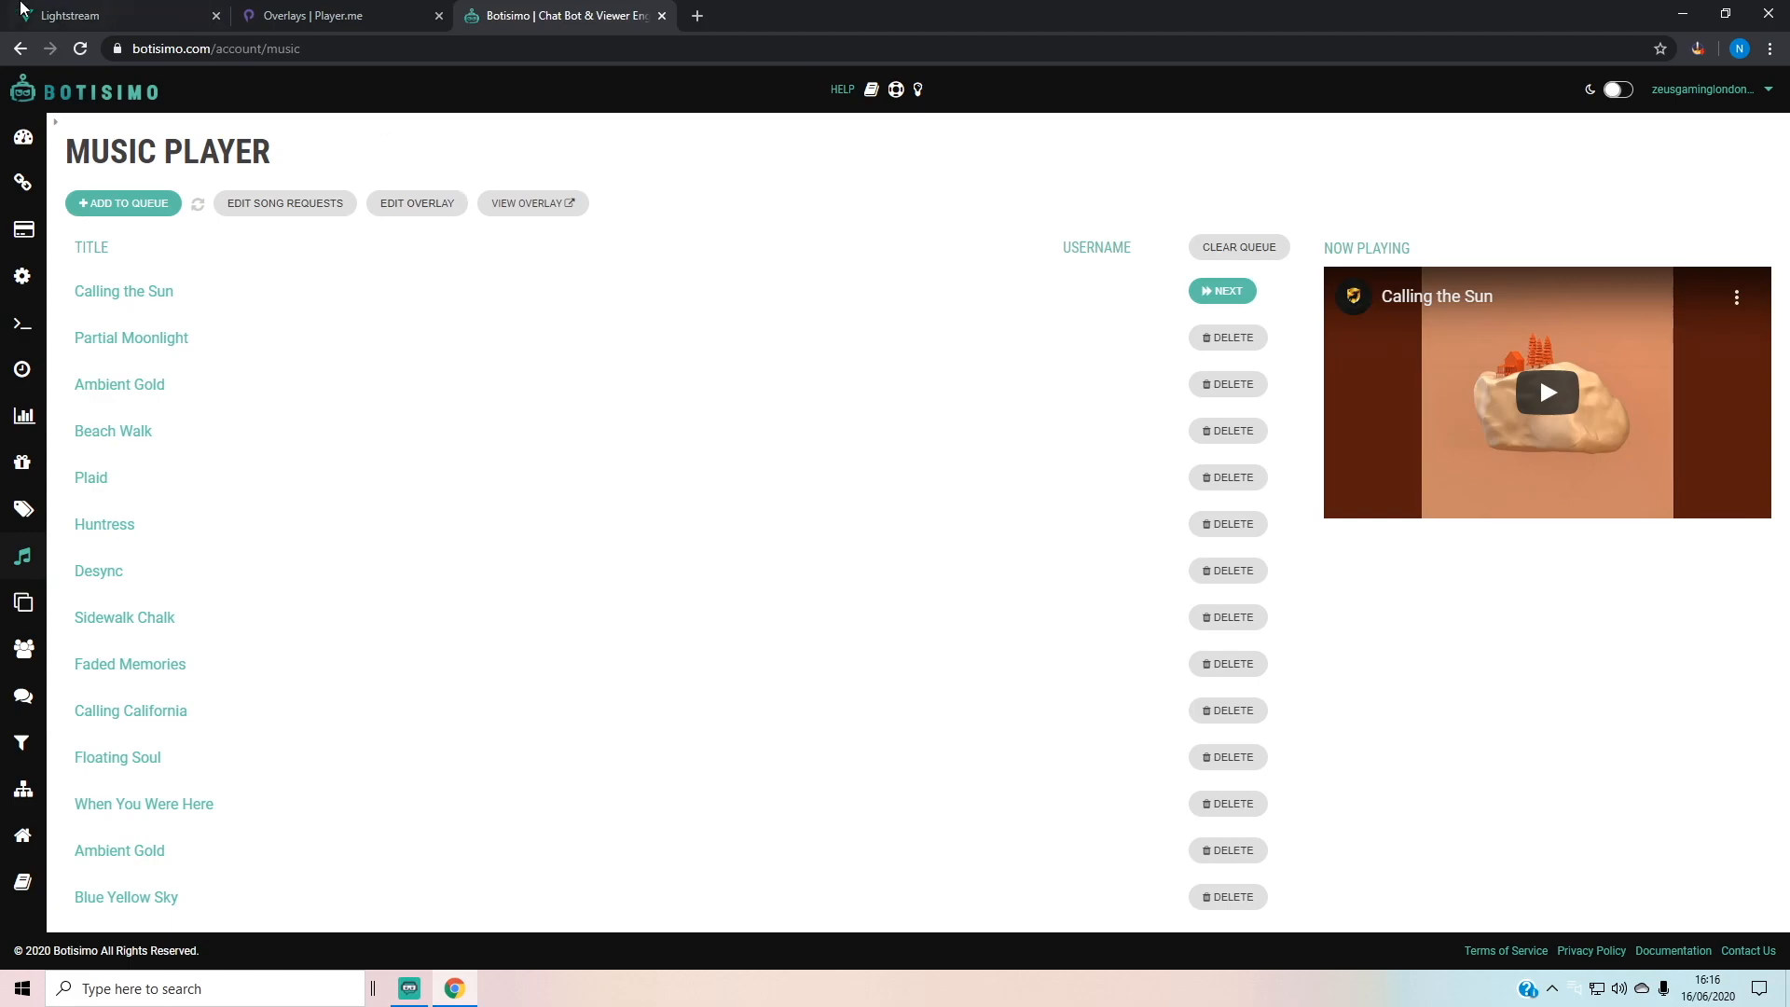
pyautogui.click(91, 13)
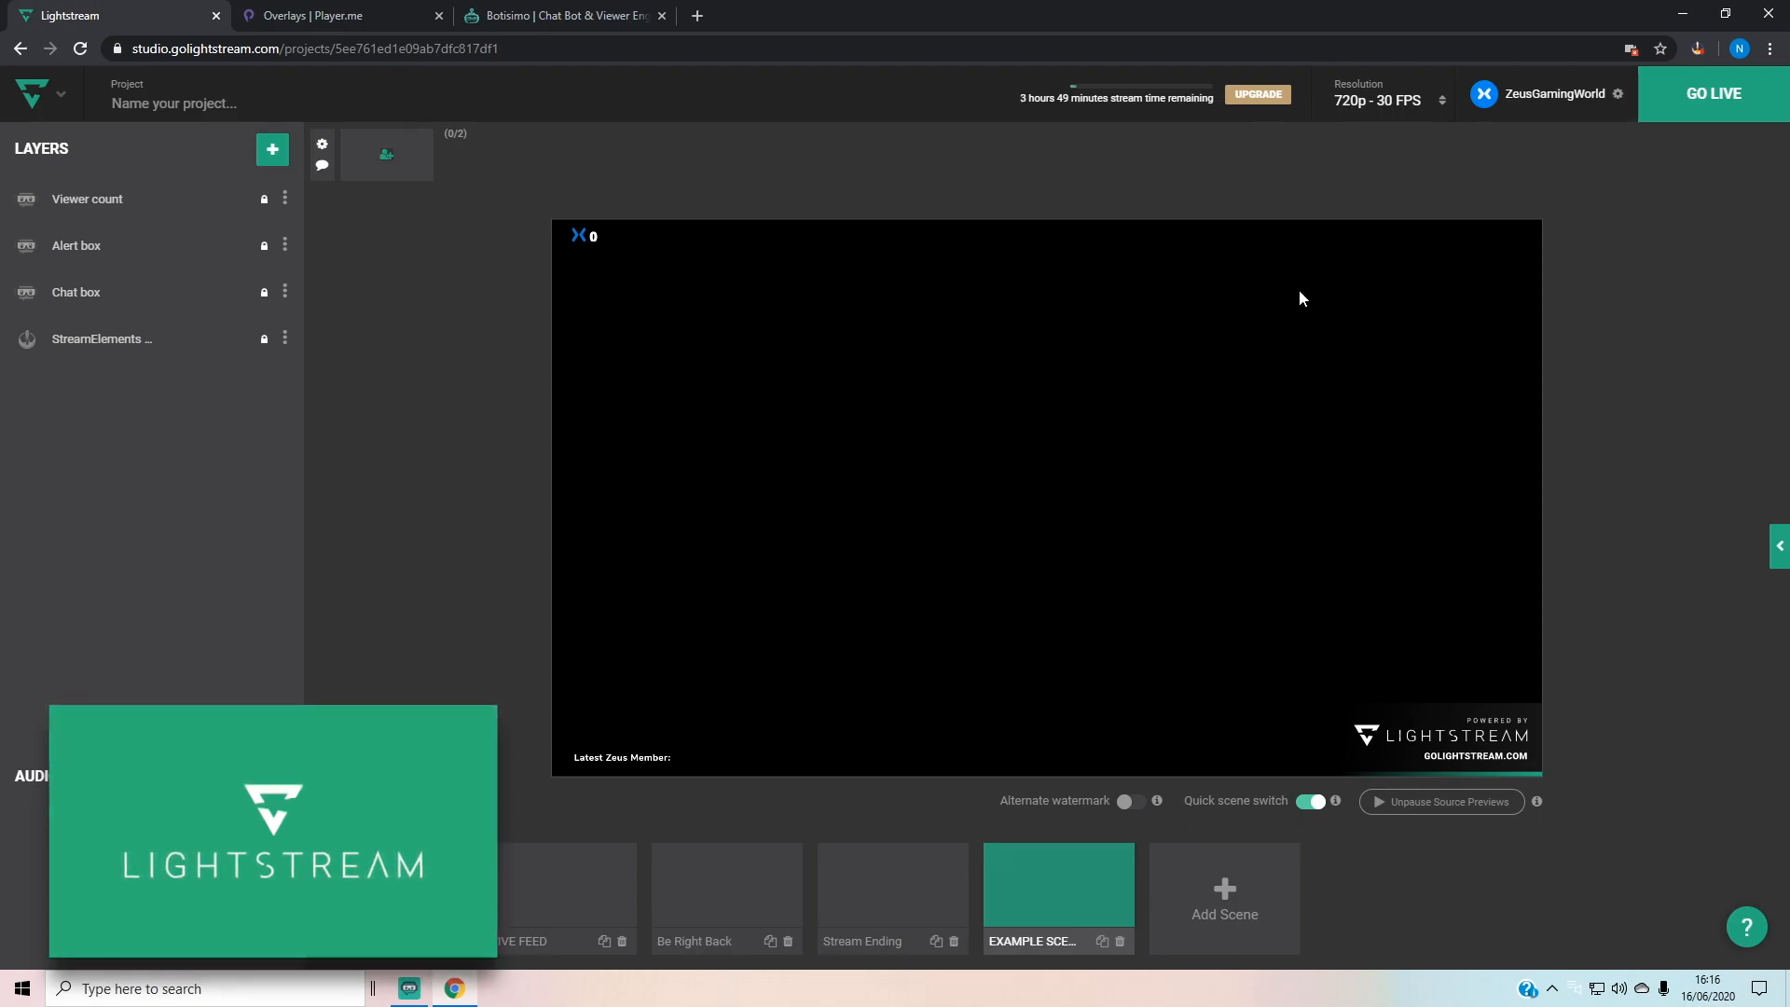
# Step: Add a Botisimo third-party integration layer to the example scene using the copied music overlay URL
pyautogui.click(272, 150)
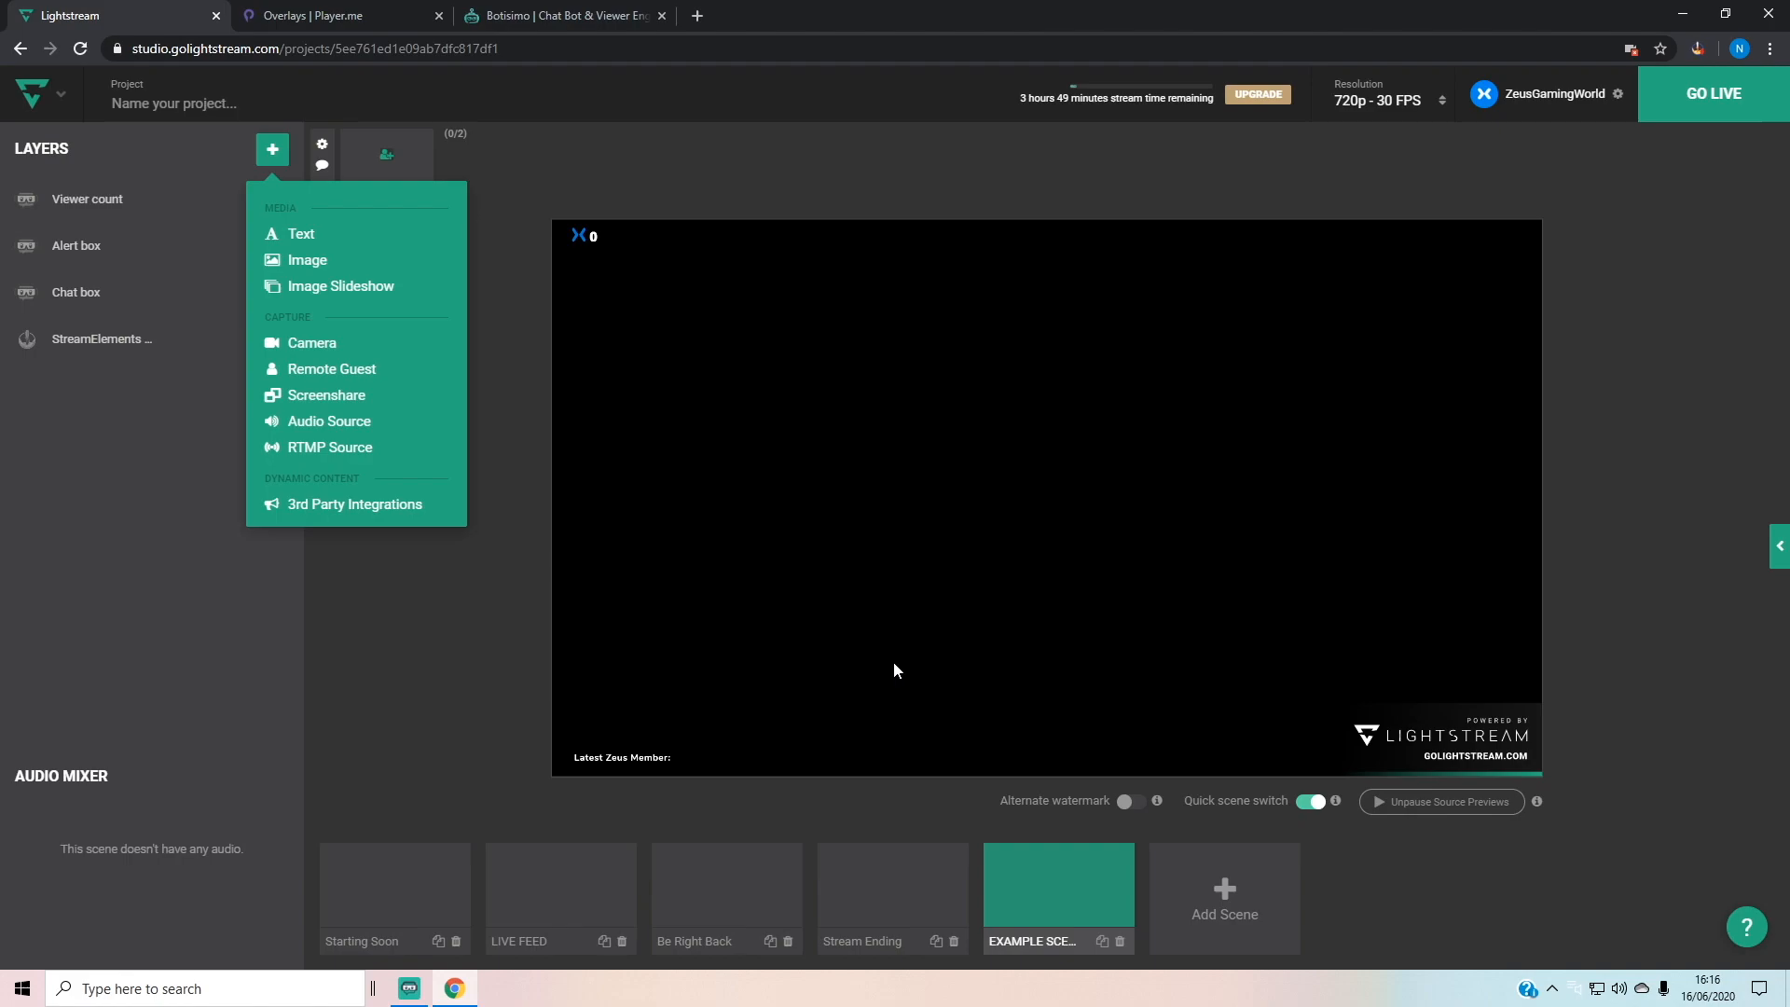
pyautogui.click(389, 515)
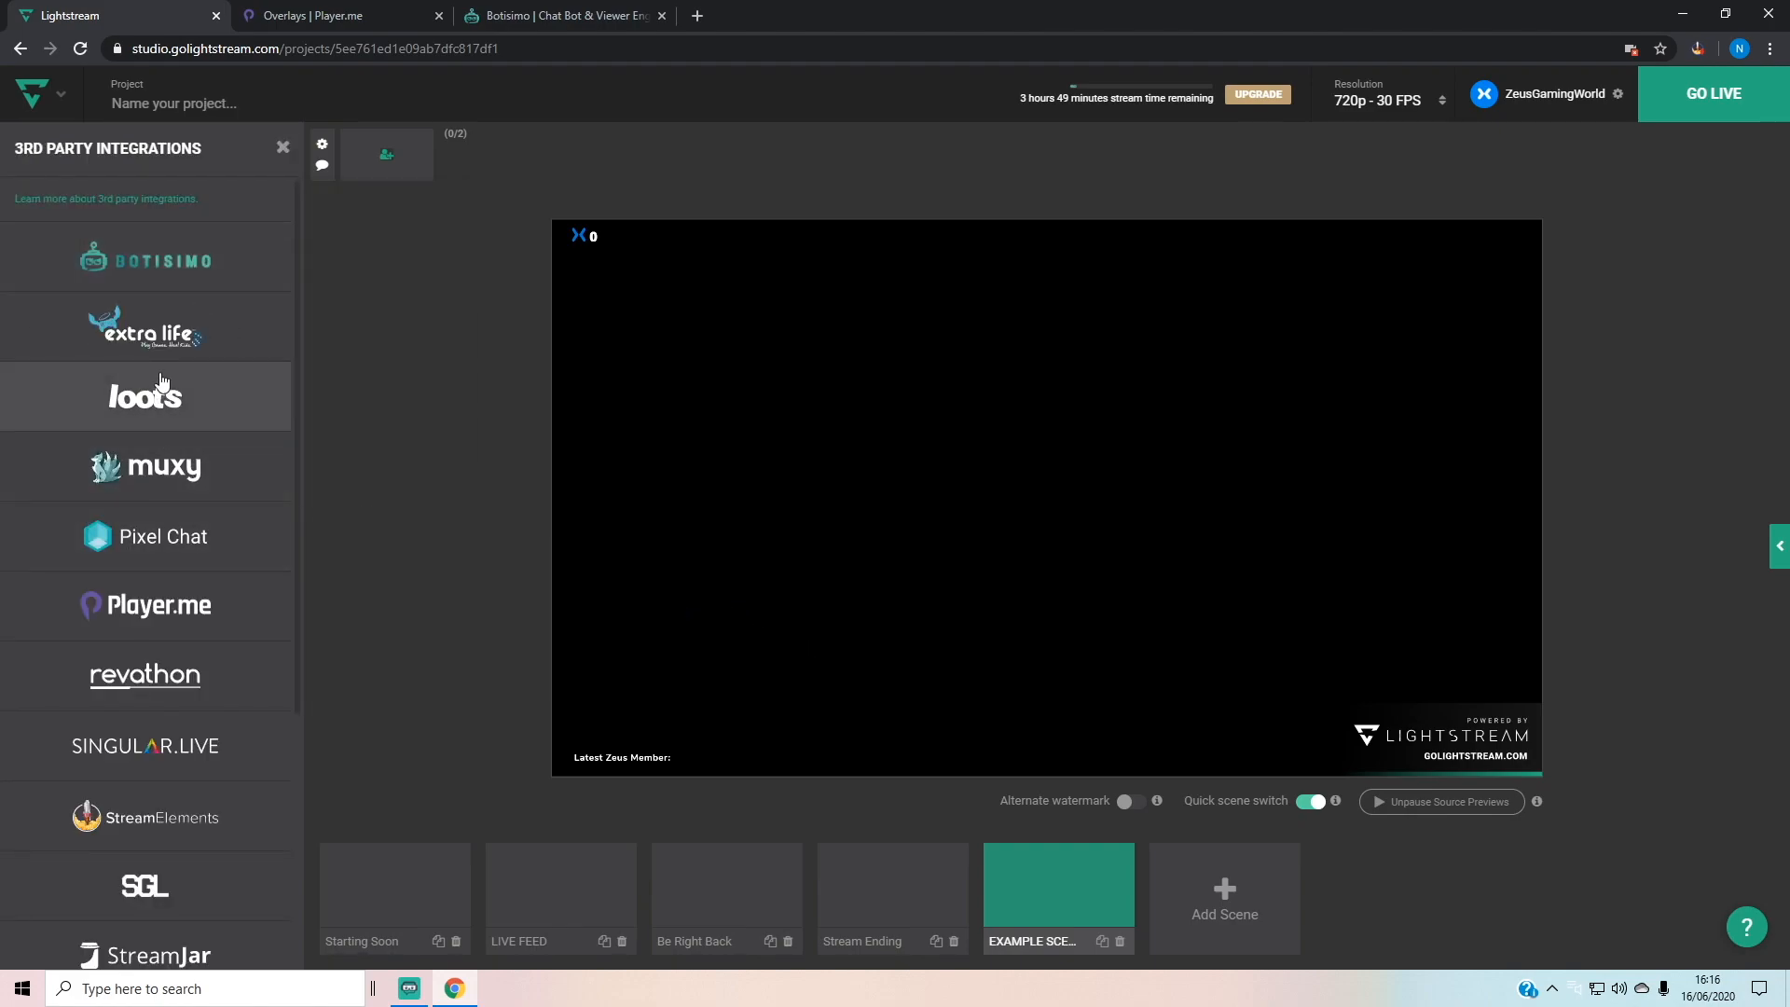
pyautogui.click(155, 284)
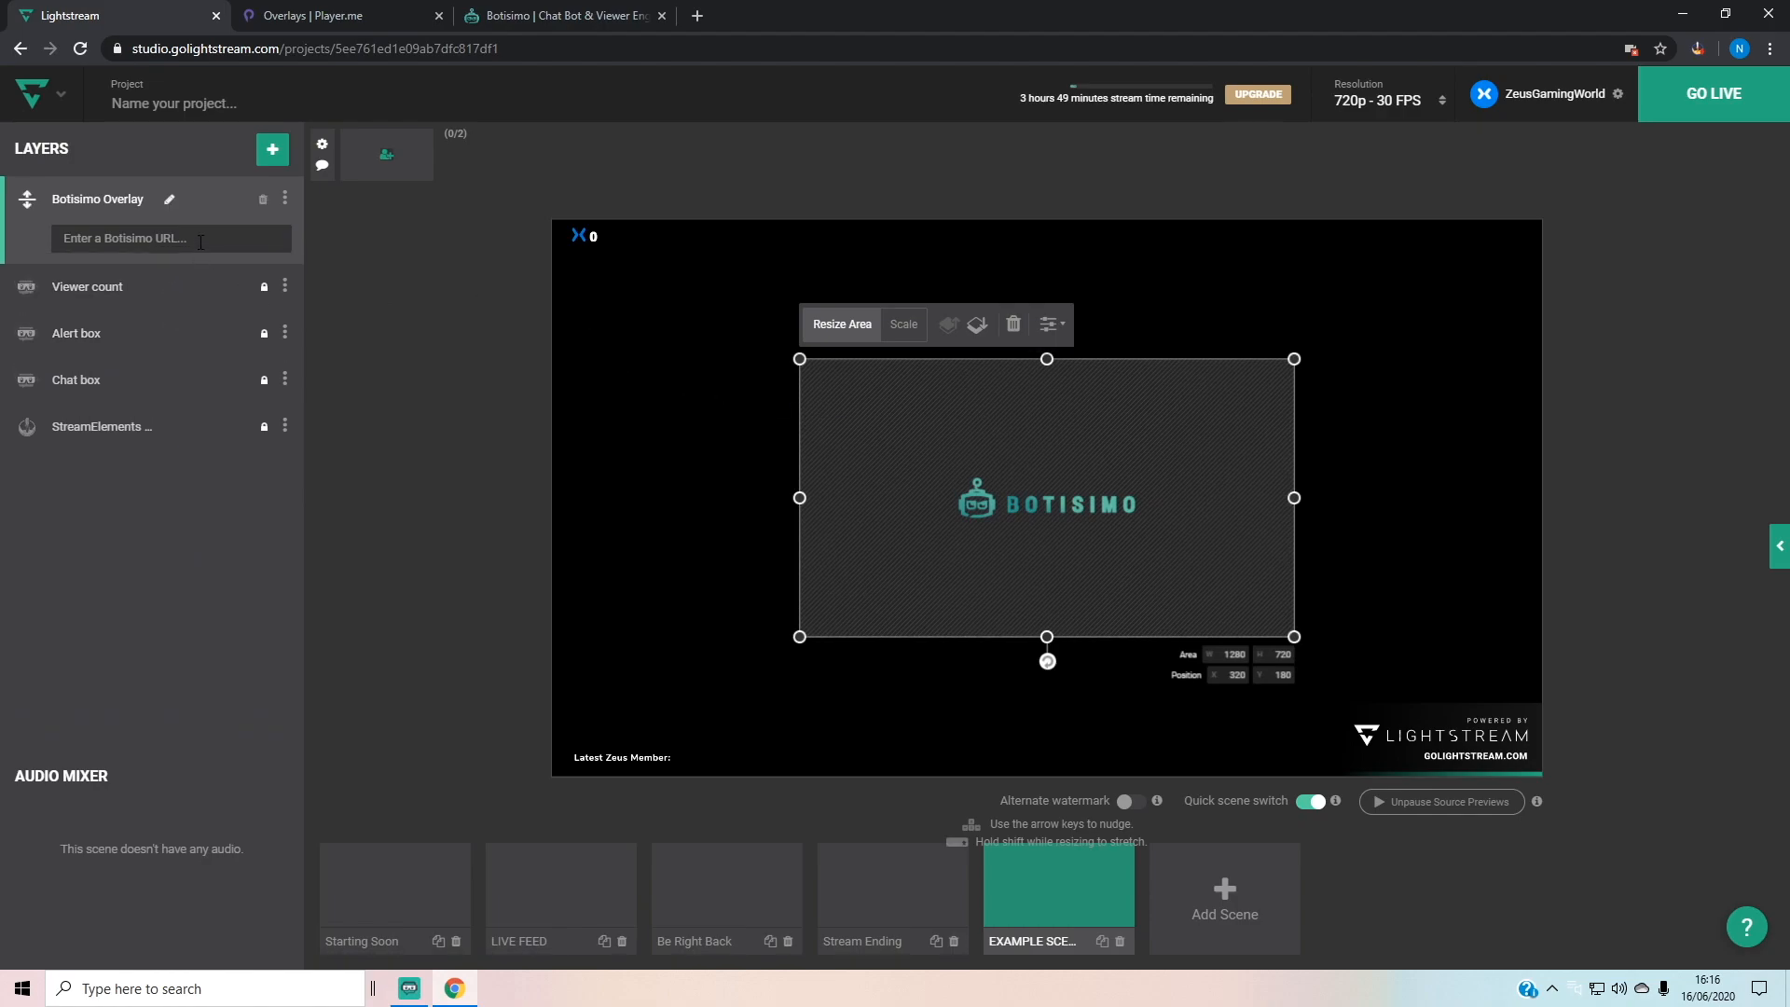
pyautogui.click(200, 239)
pyautogui.hotkey('ctrl', 'v')
pyautogui.press('Return')
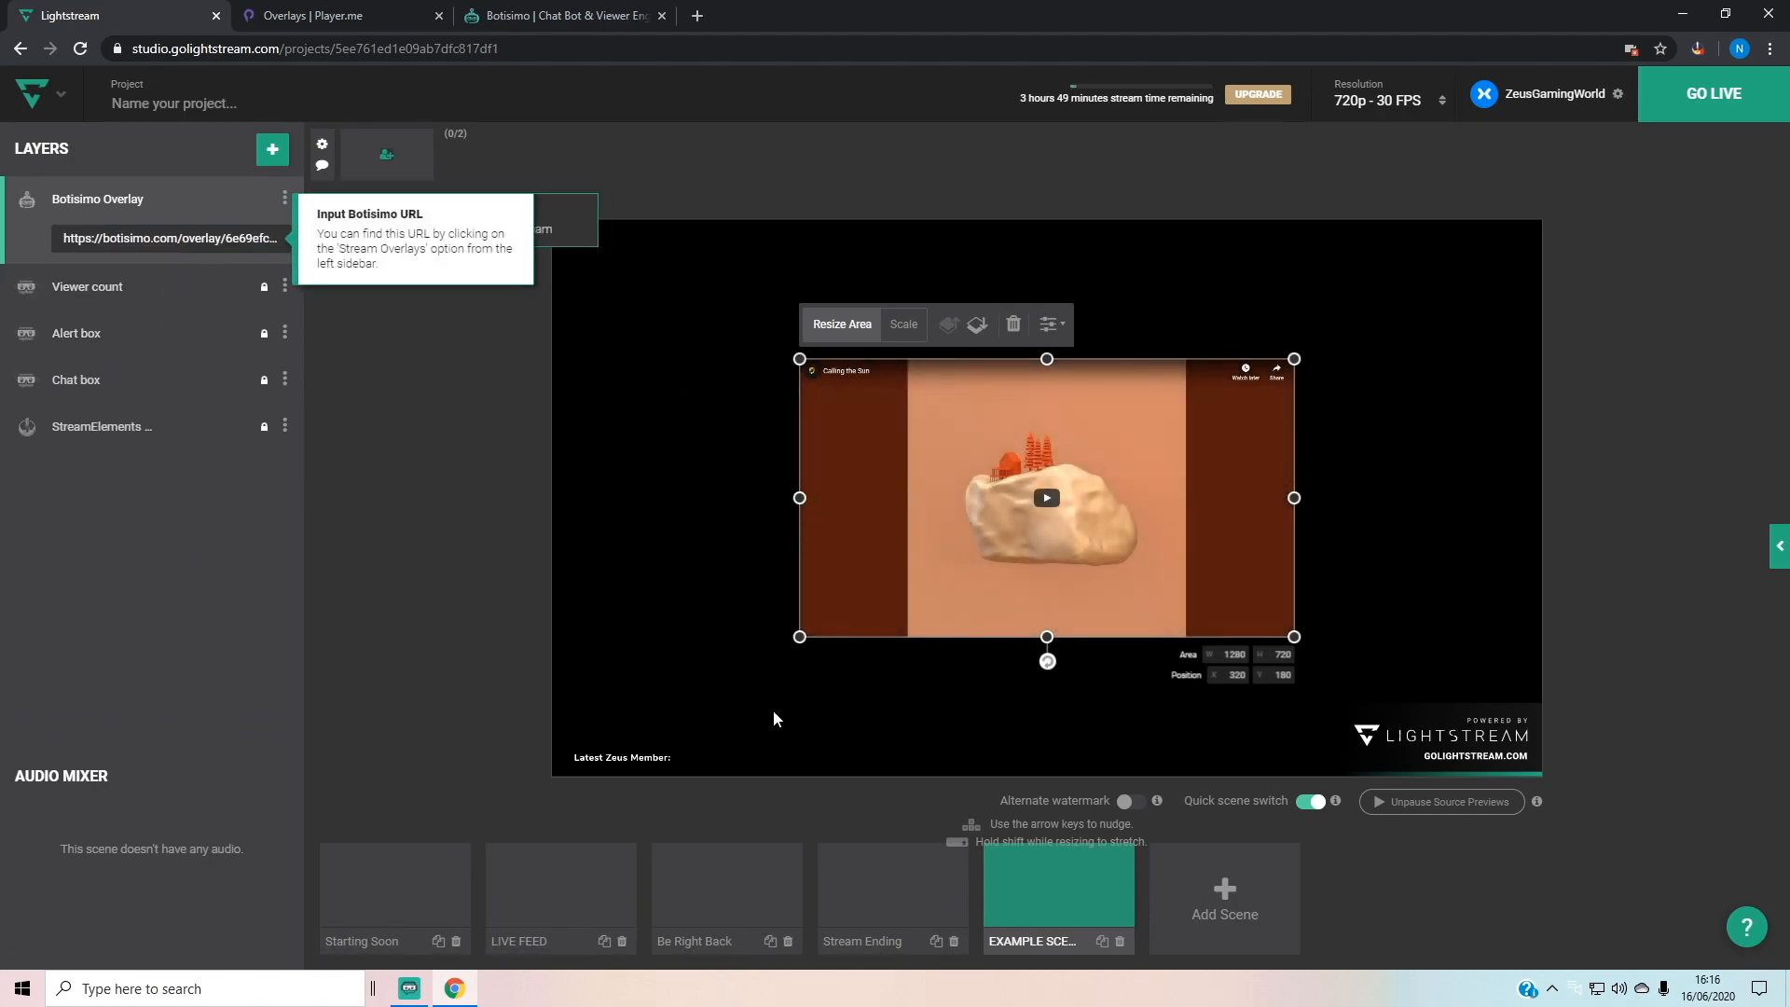
pyautogui.click(1345, 400)
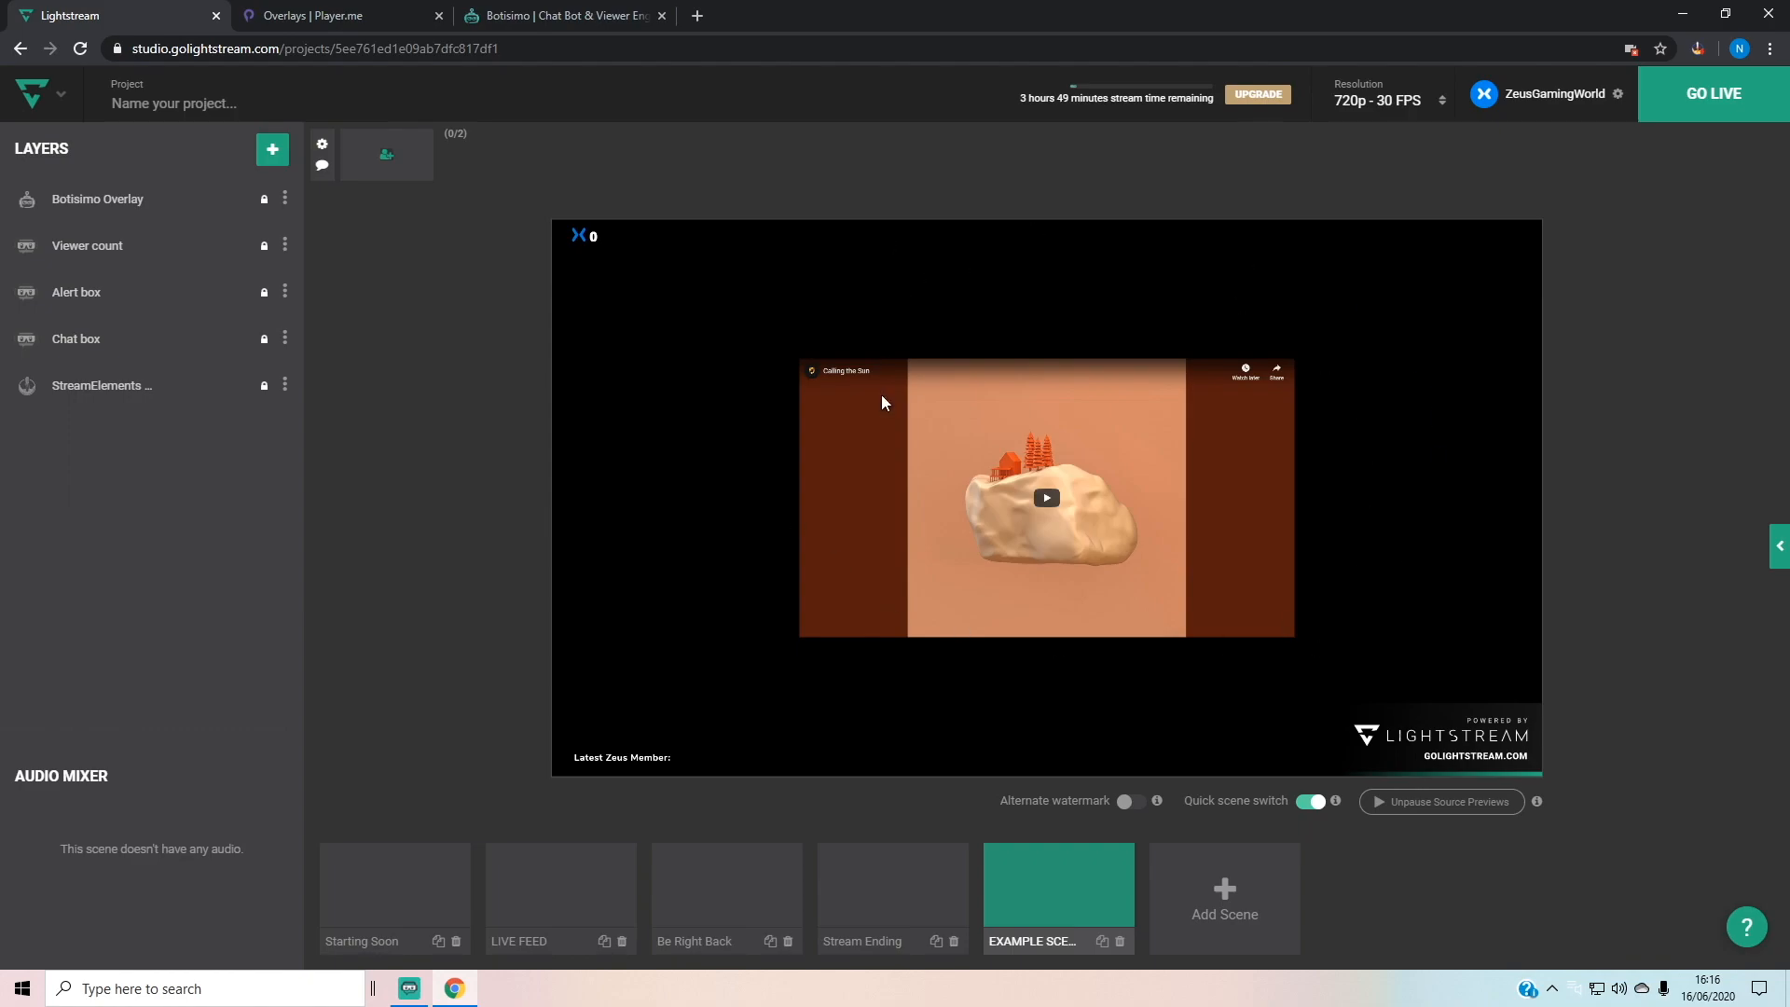
# Step: Set the Botisimo Overlay layer's transparency to 0% and deselect the layer
pyautogui.click(80, 199)
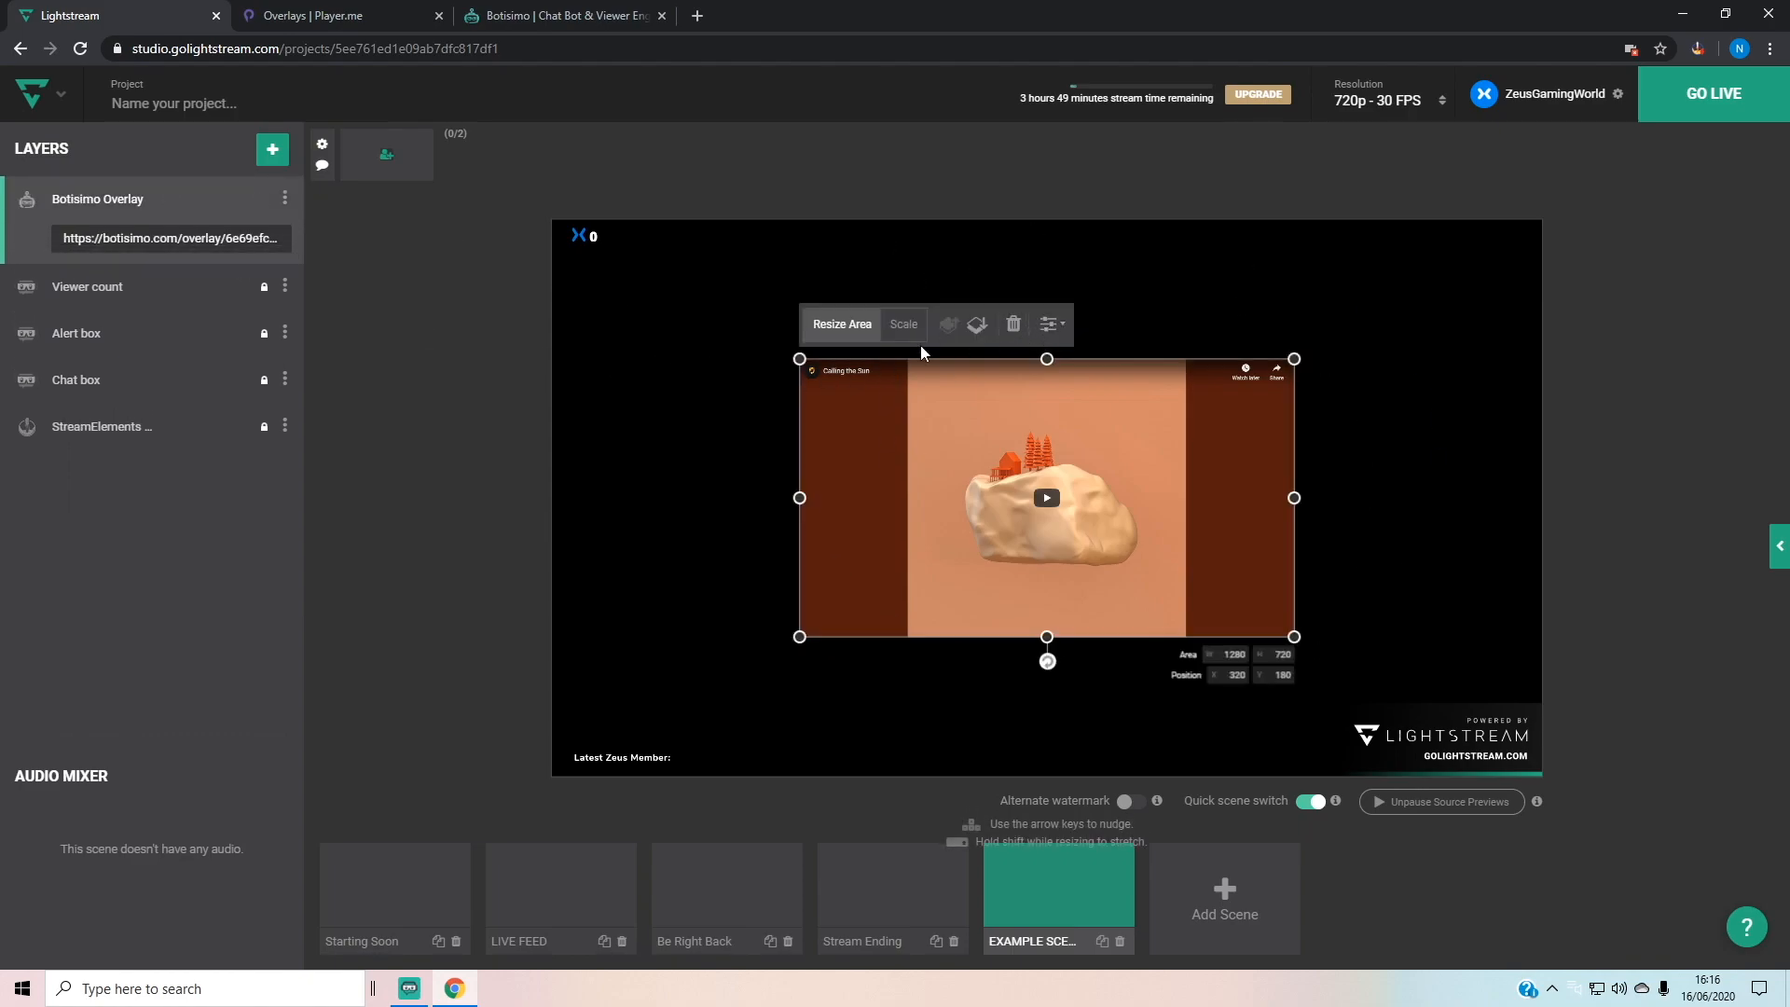
pyautogui.click(1057, 329)
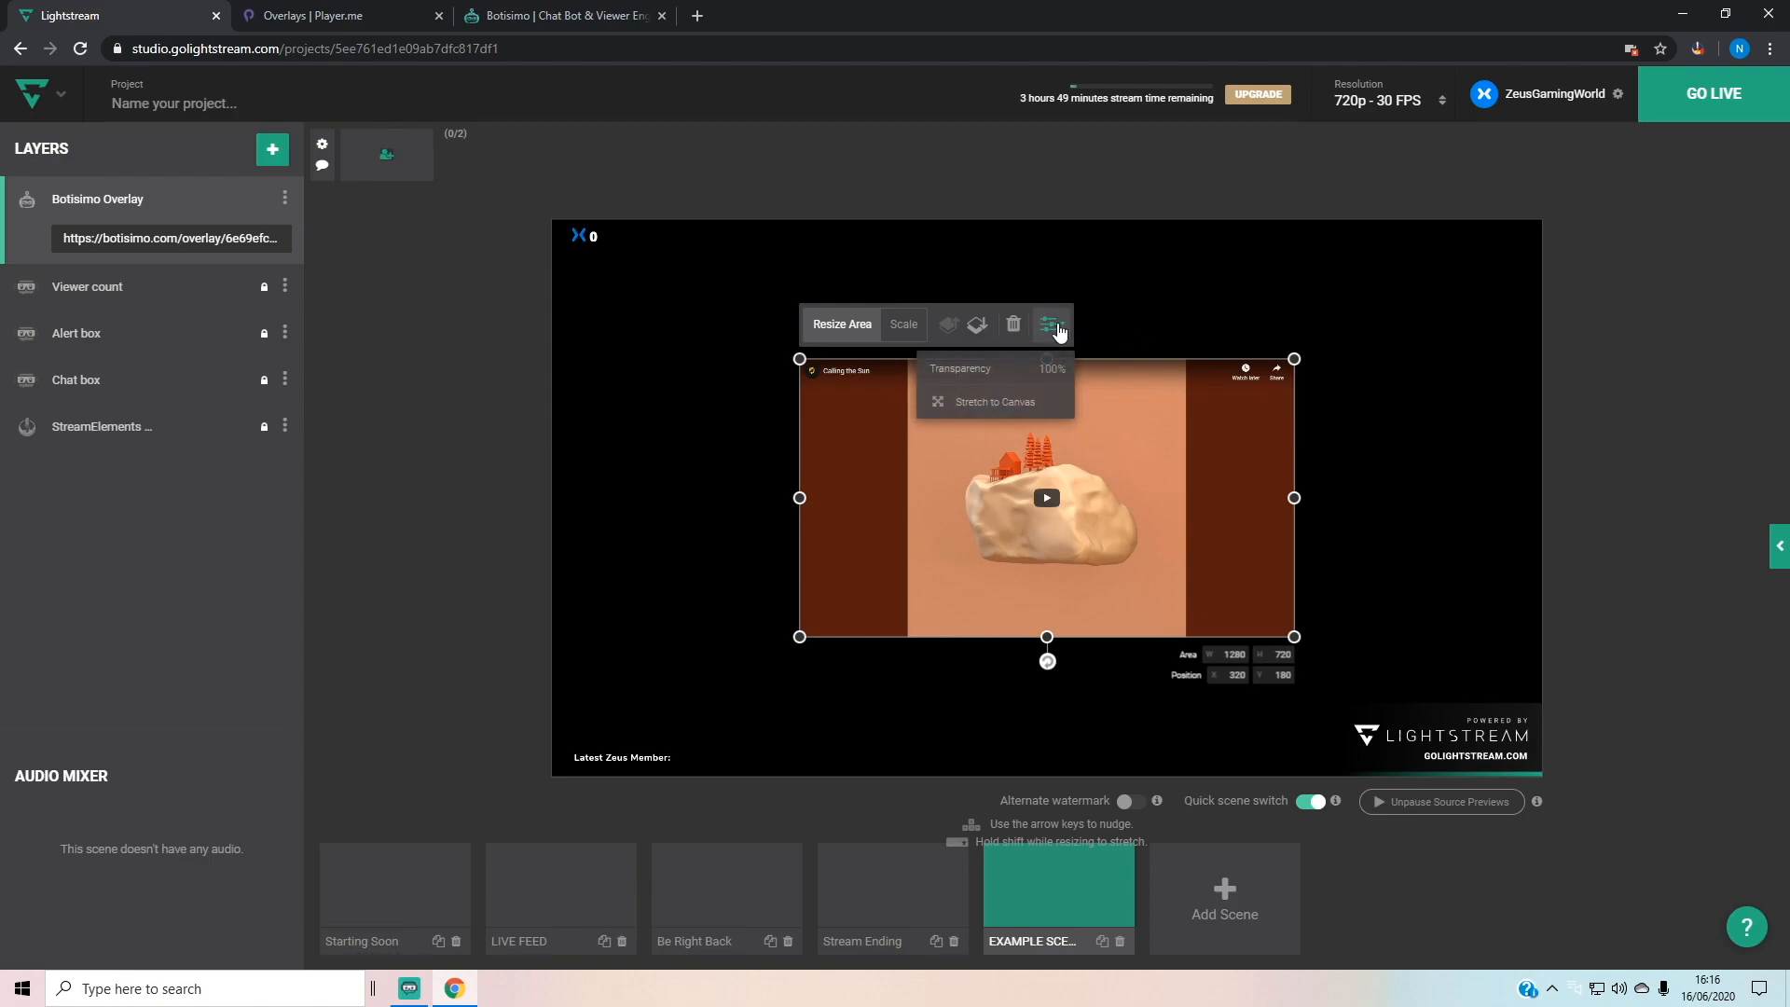
pyautogui.click(1054, 371)
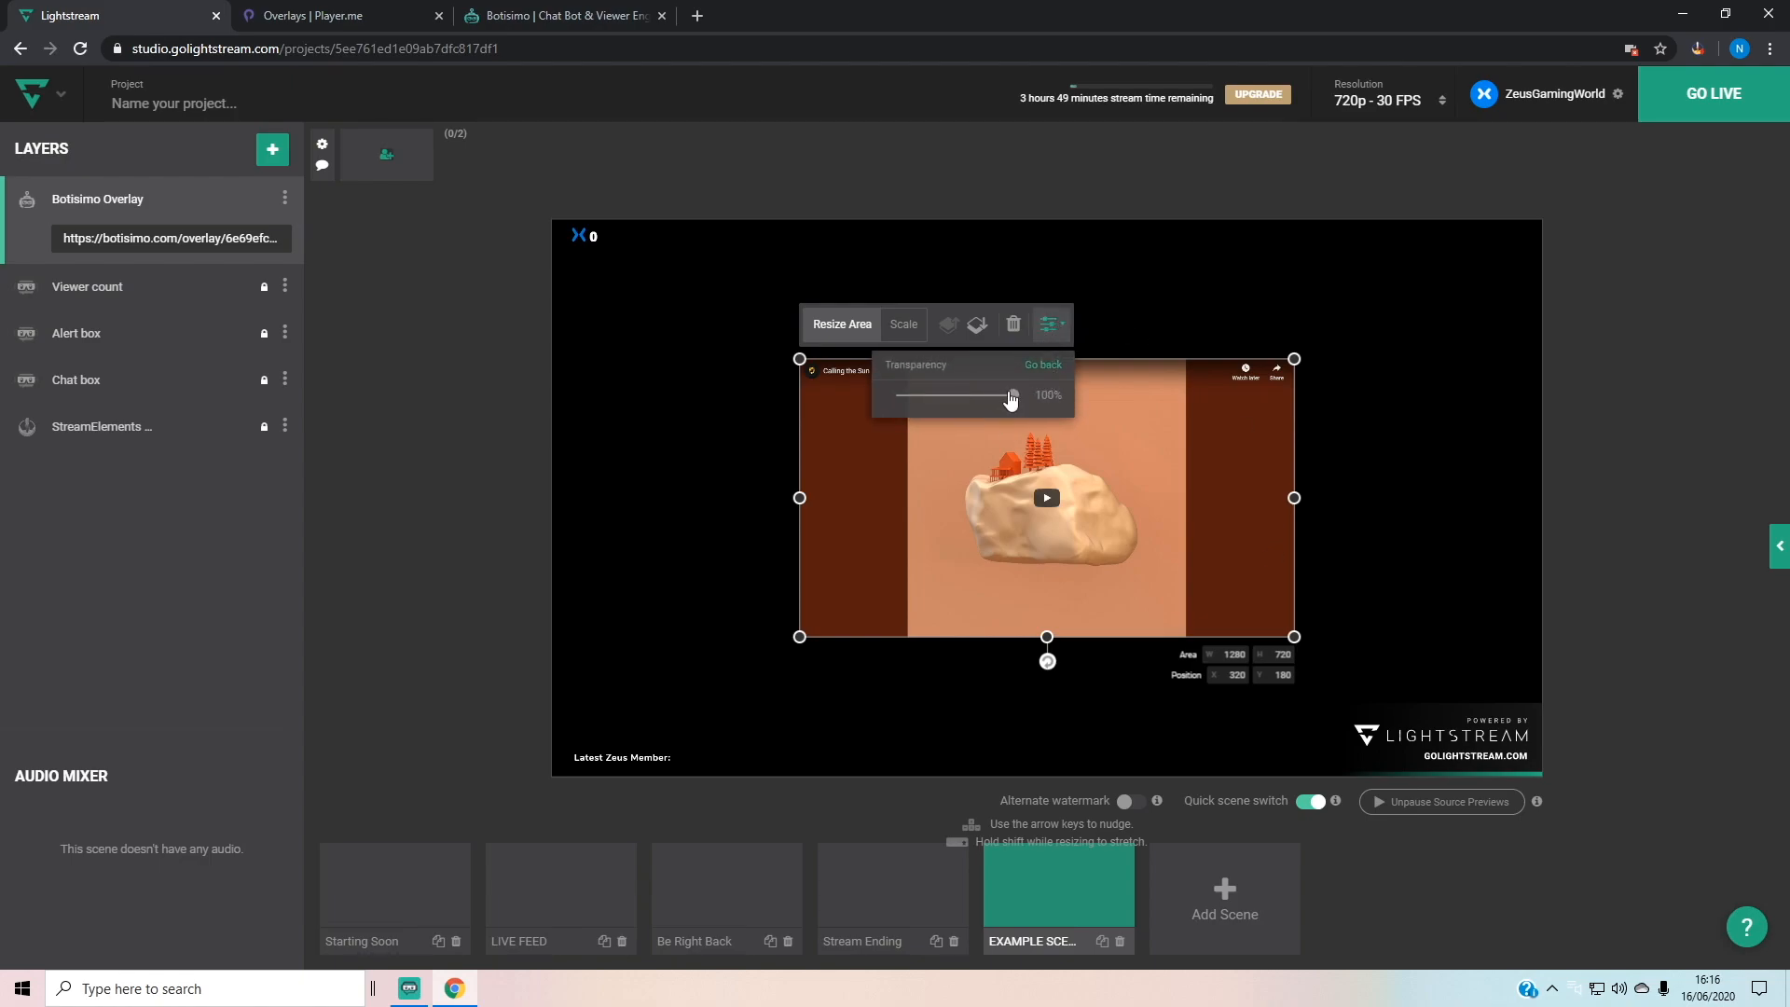
pyautogui.moveTo(1011, 401); pyautogui.dragTo(815, 399)
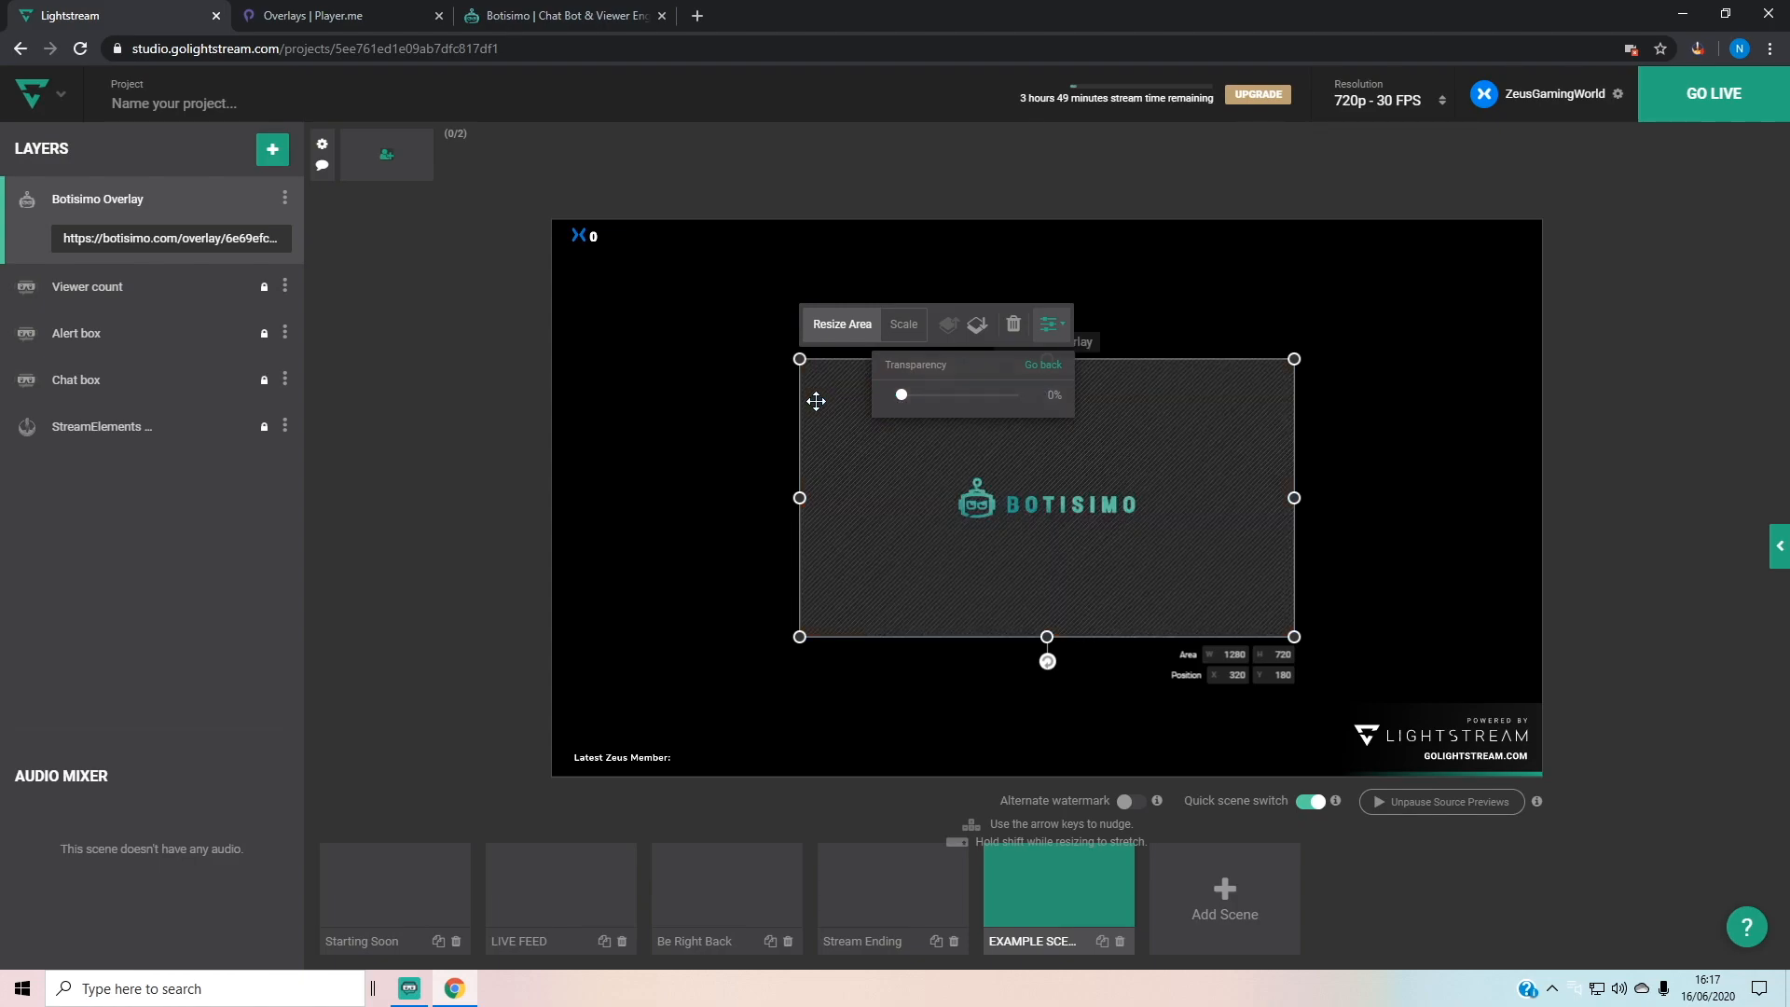
pyautogui.click(697, 505)
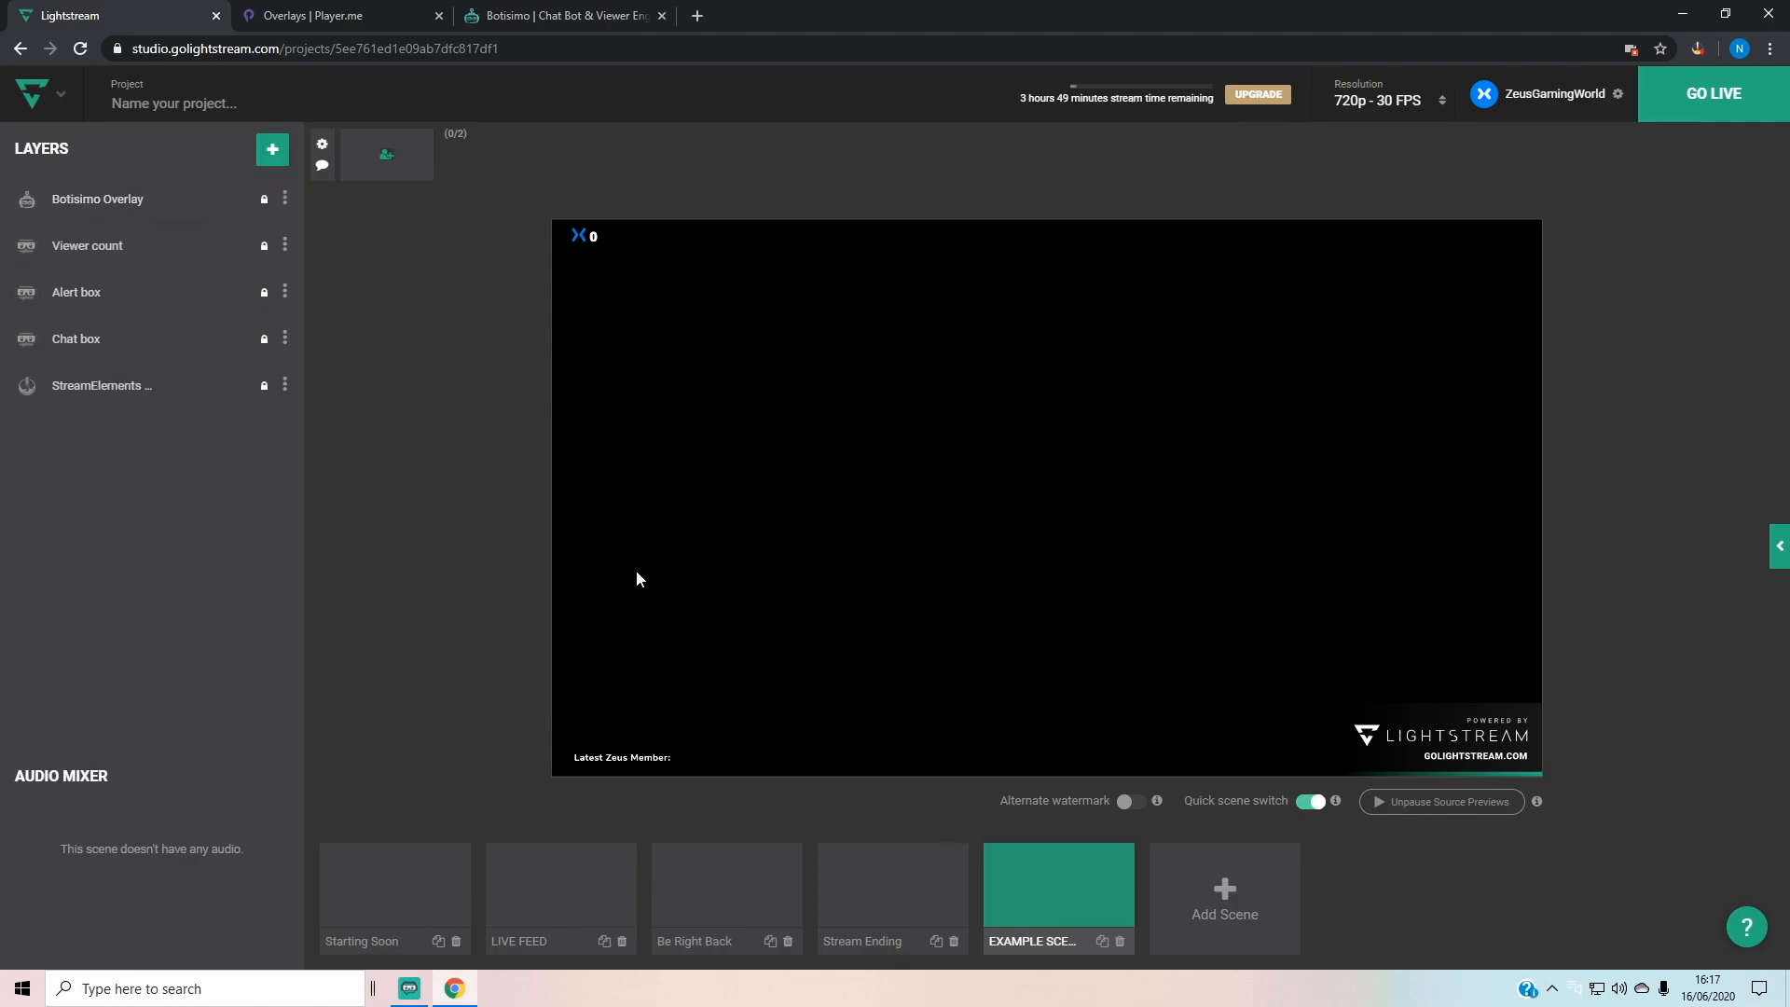
# Step: Switch to the Stream Ending scene and back to the example scene, and play Calling the Sun in Botisimo before returning to Lightstream
pyautogui.click(921, 916)
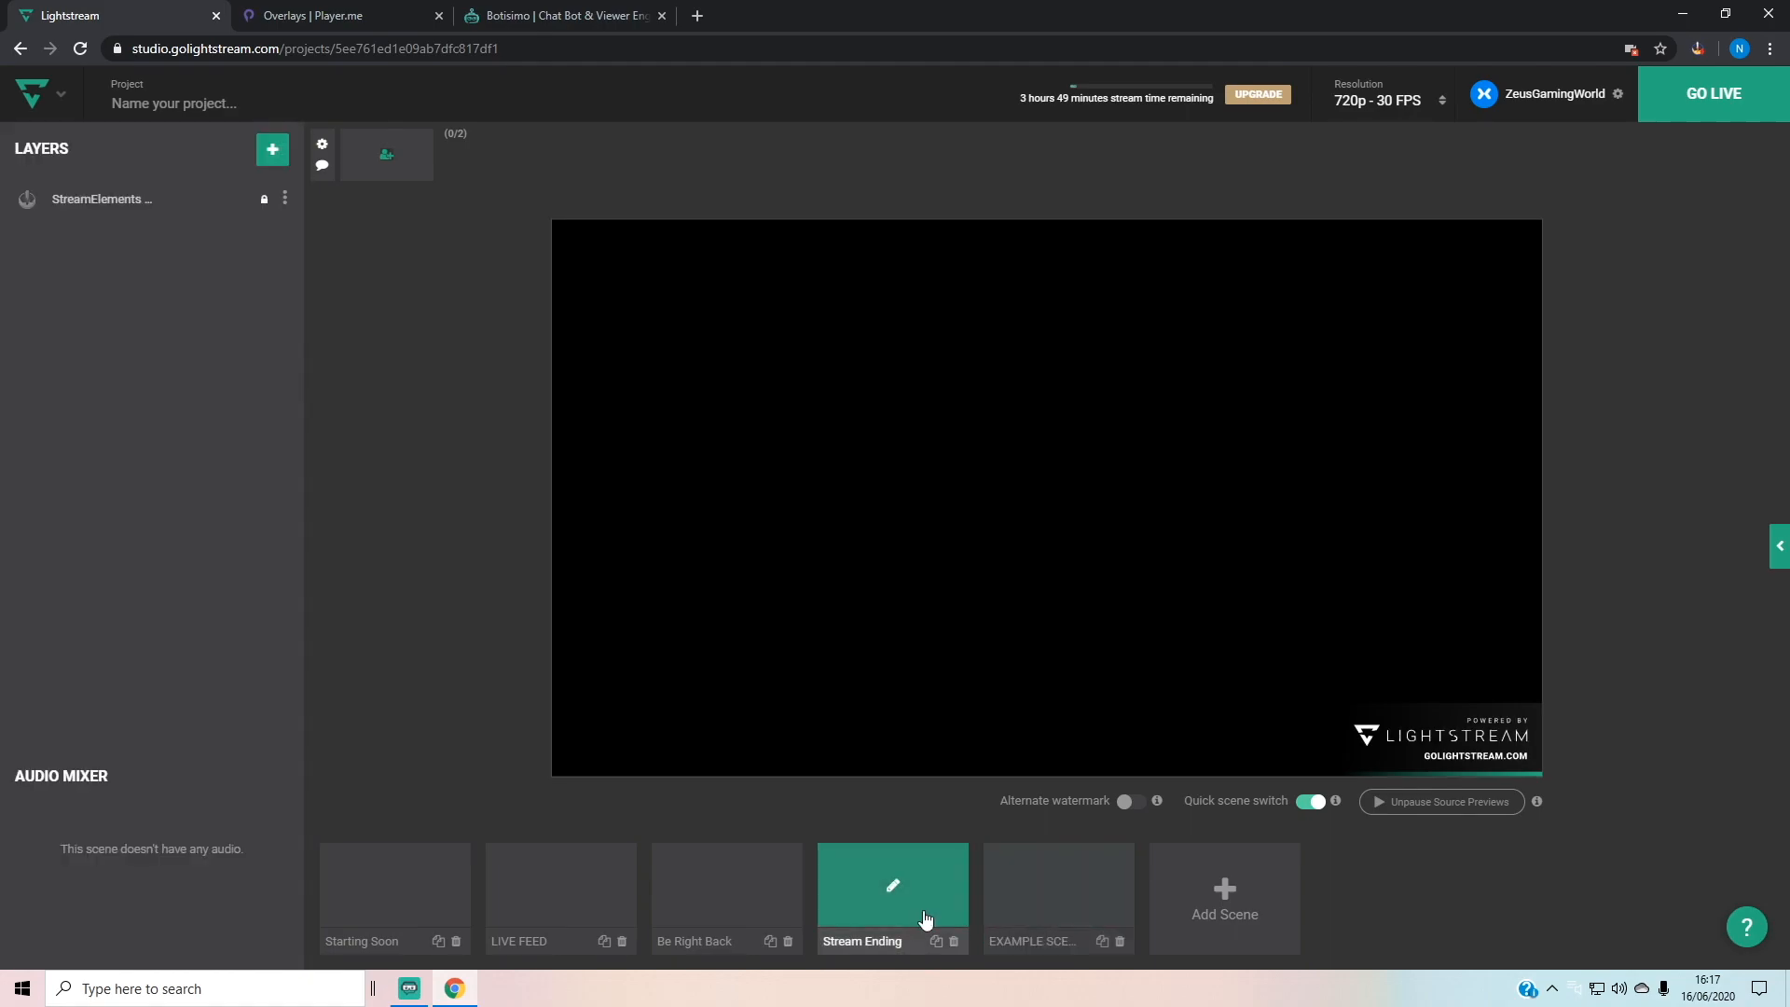
pyautogui.click(1033, 911)
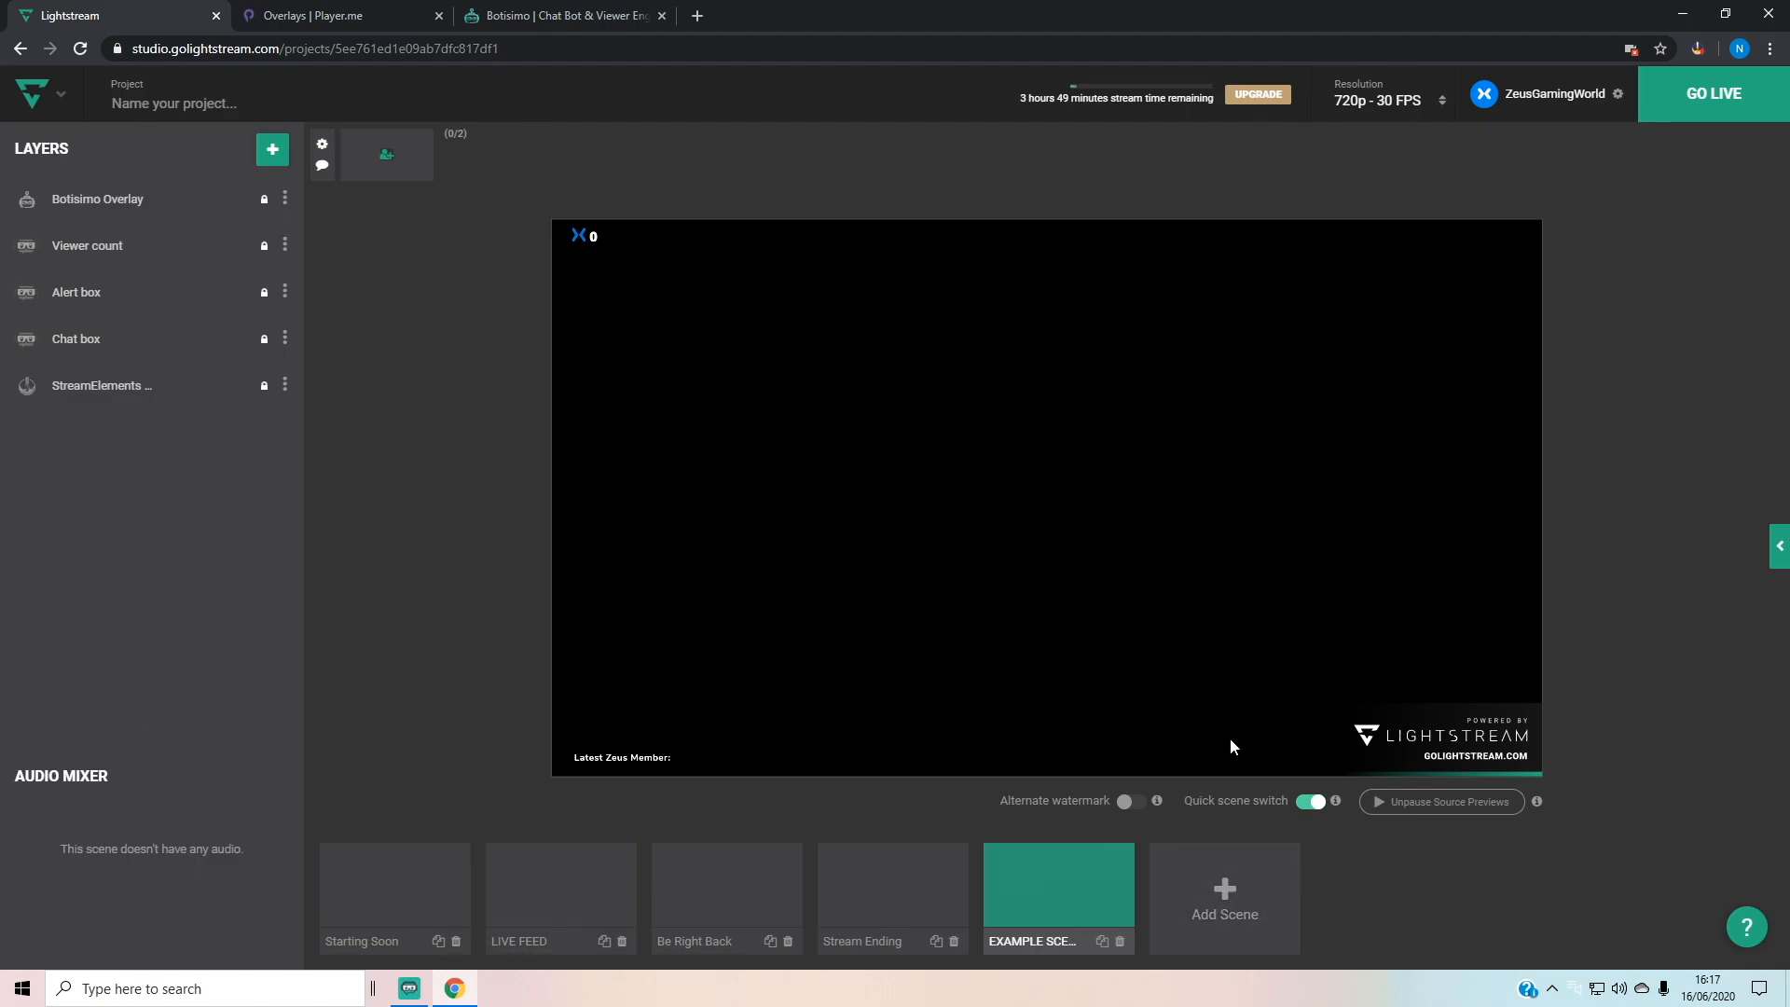
pyautogui.click(601, 18)
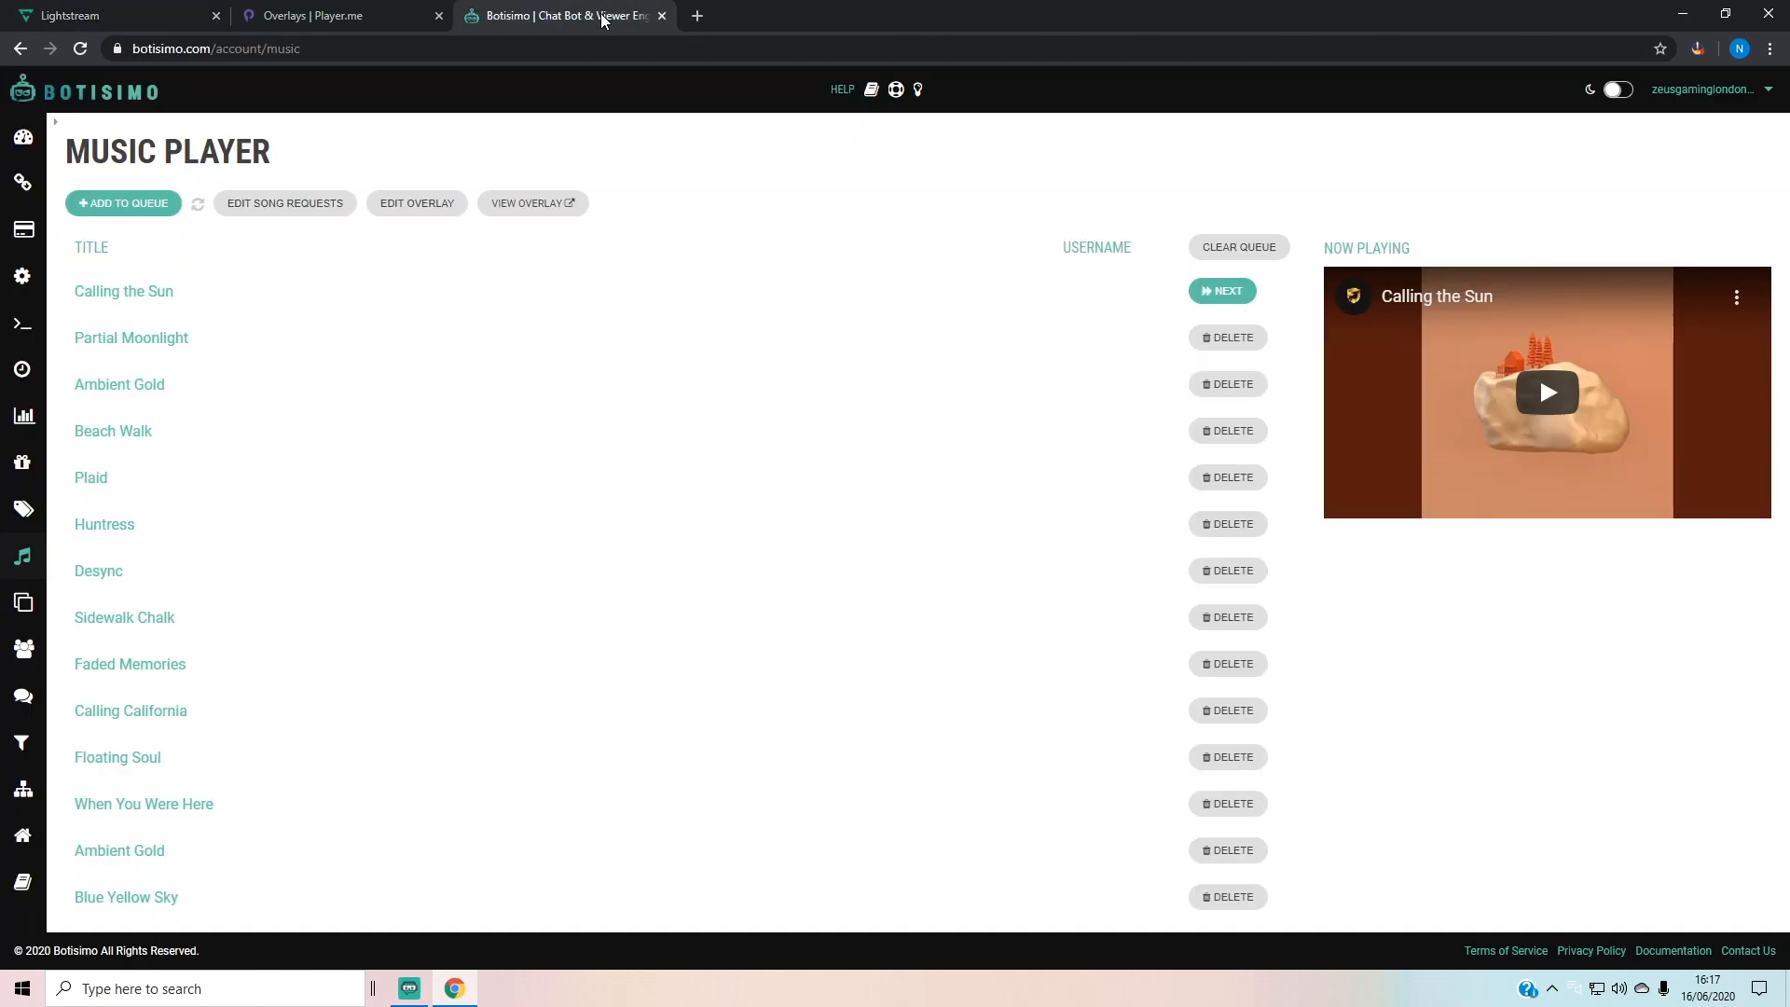
pyautogui.click(1578, 400)
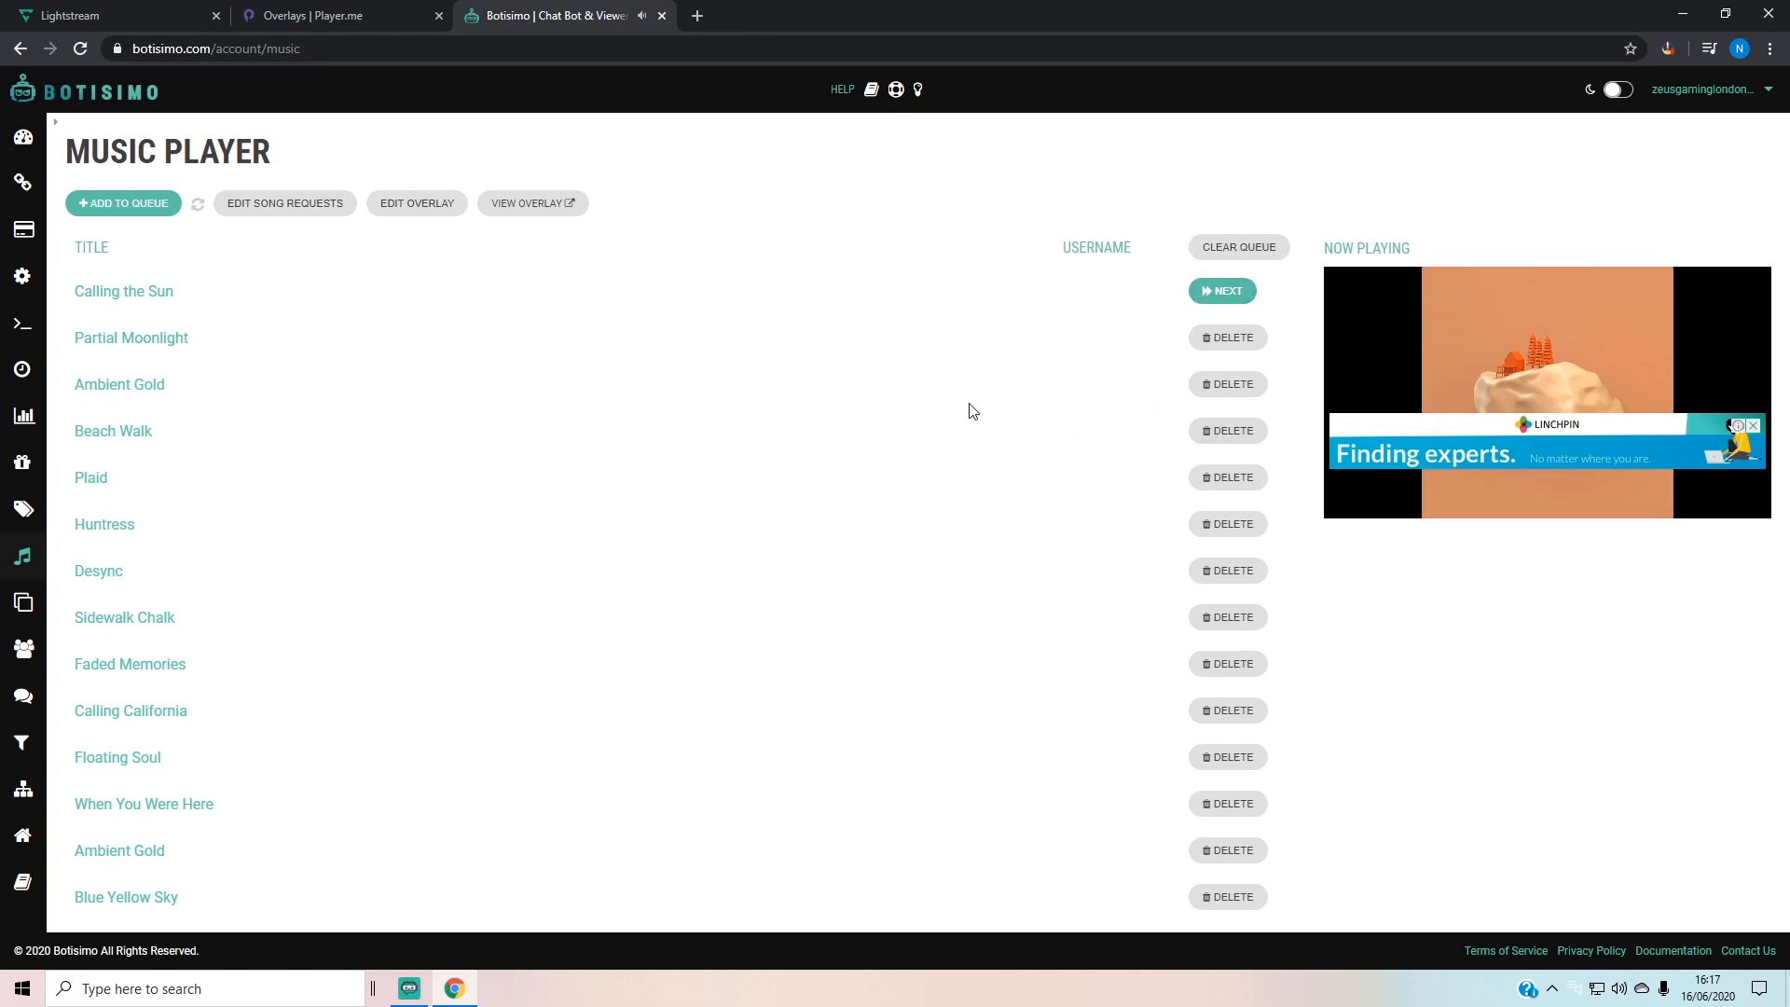
pyautogui.click(104, 15)
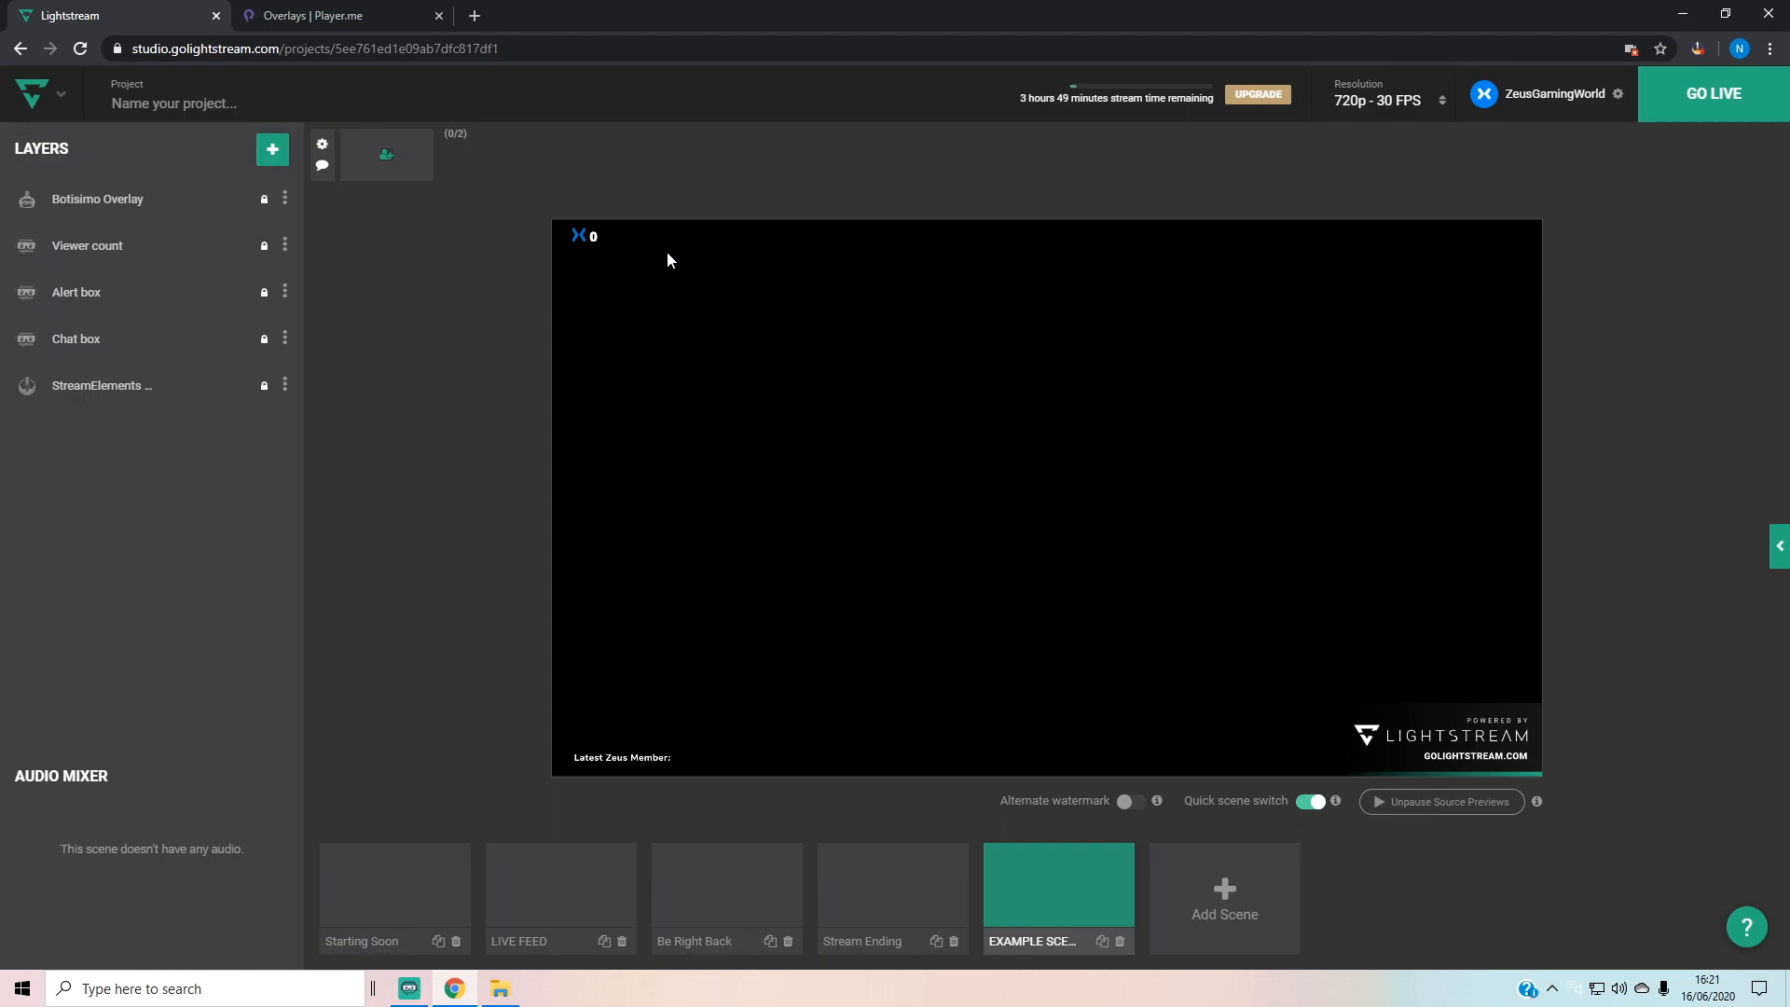
# Step: Minimise the browser, reposition the NERDorDIE folder window on the desktop and view the extraction option for the Borderline_Free_Extras archive
pyautogui.click(1684, 13)
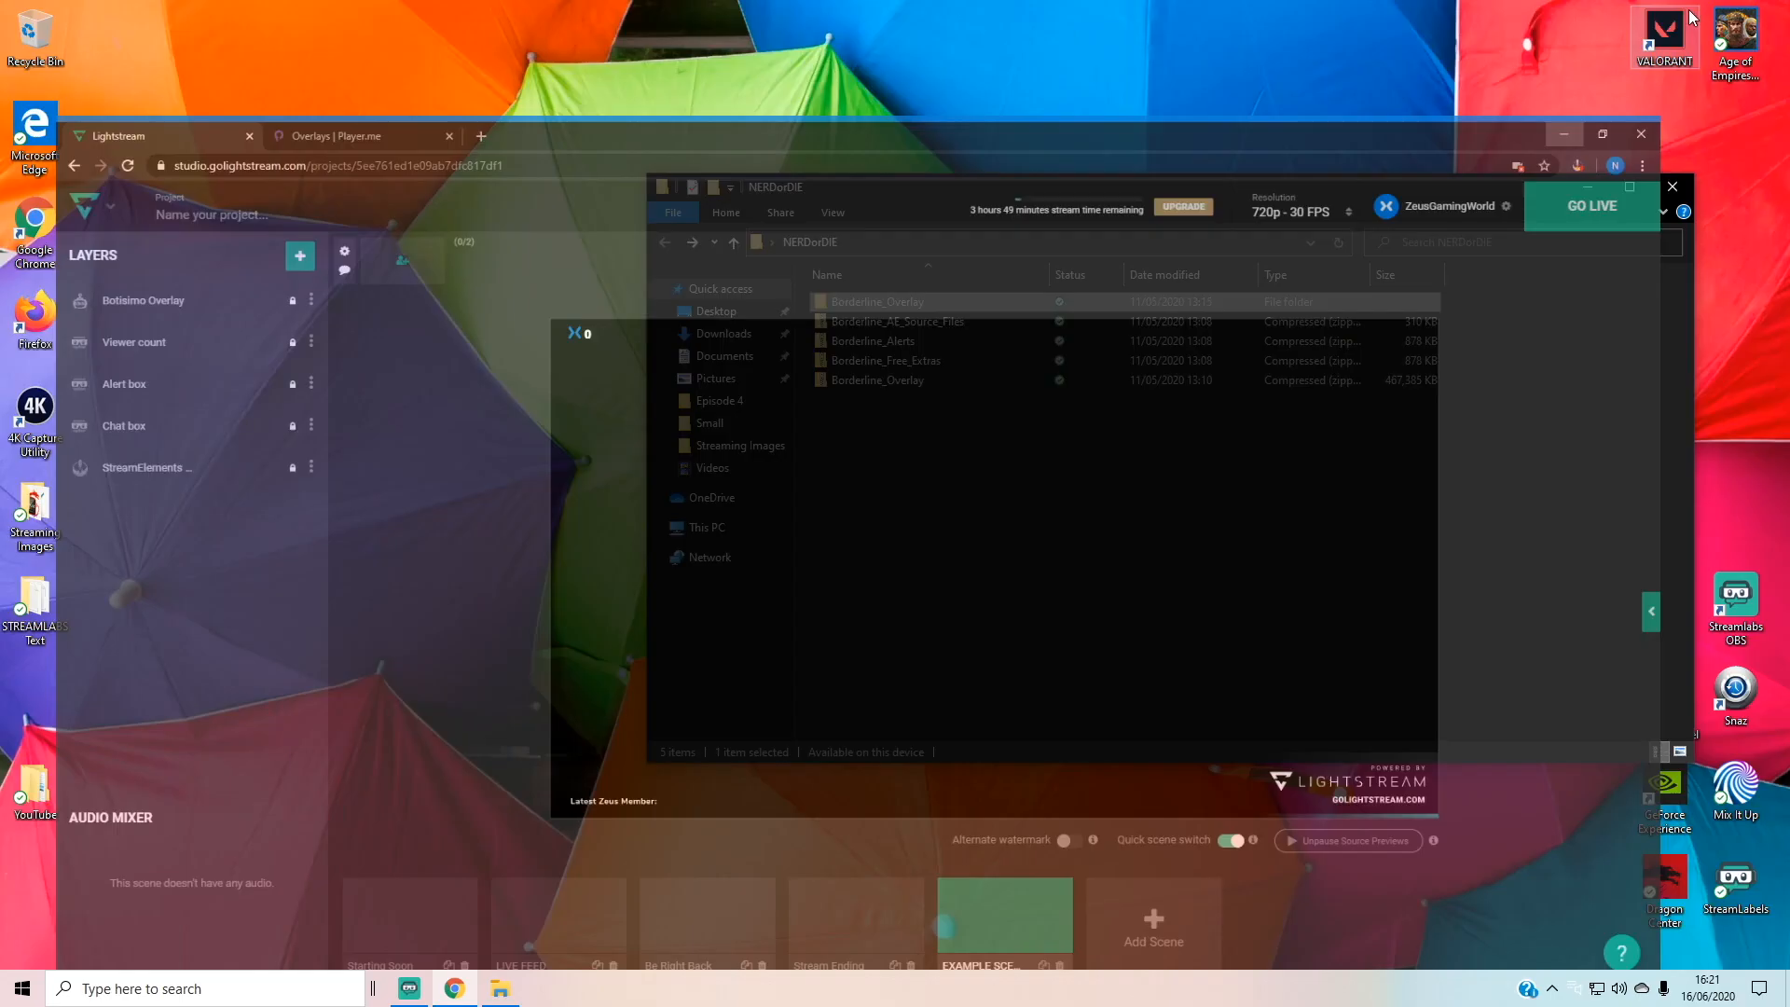
pyautogui.moveTo(1162, 192); pyautogui.dragTo(934, 617)
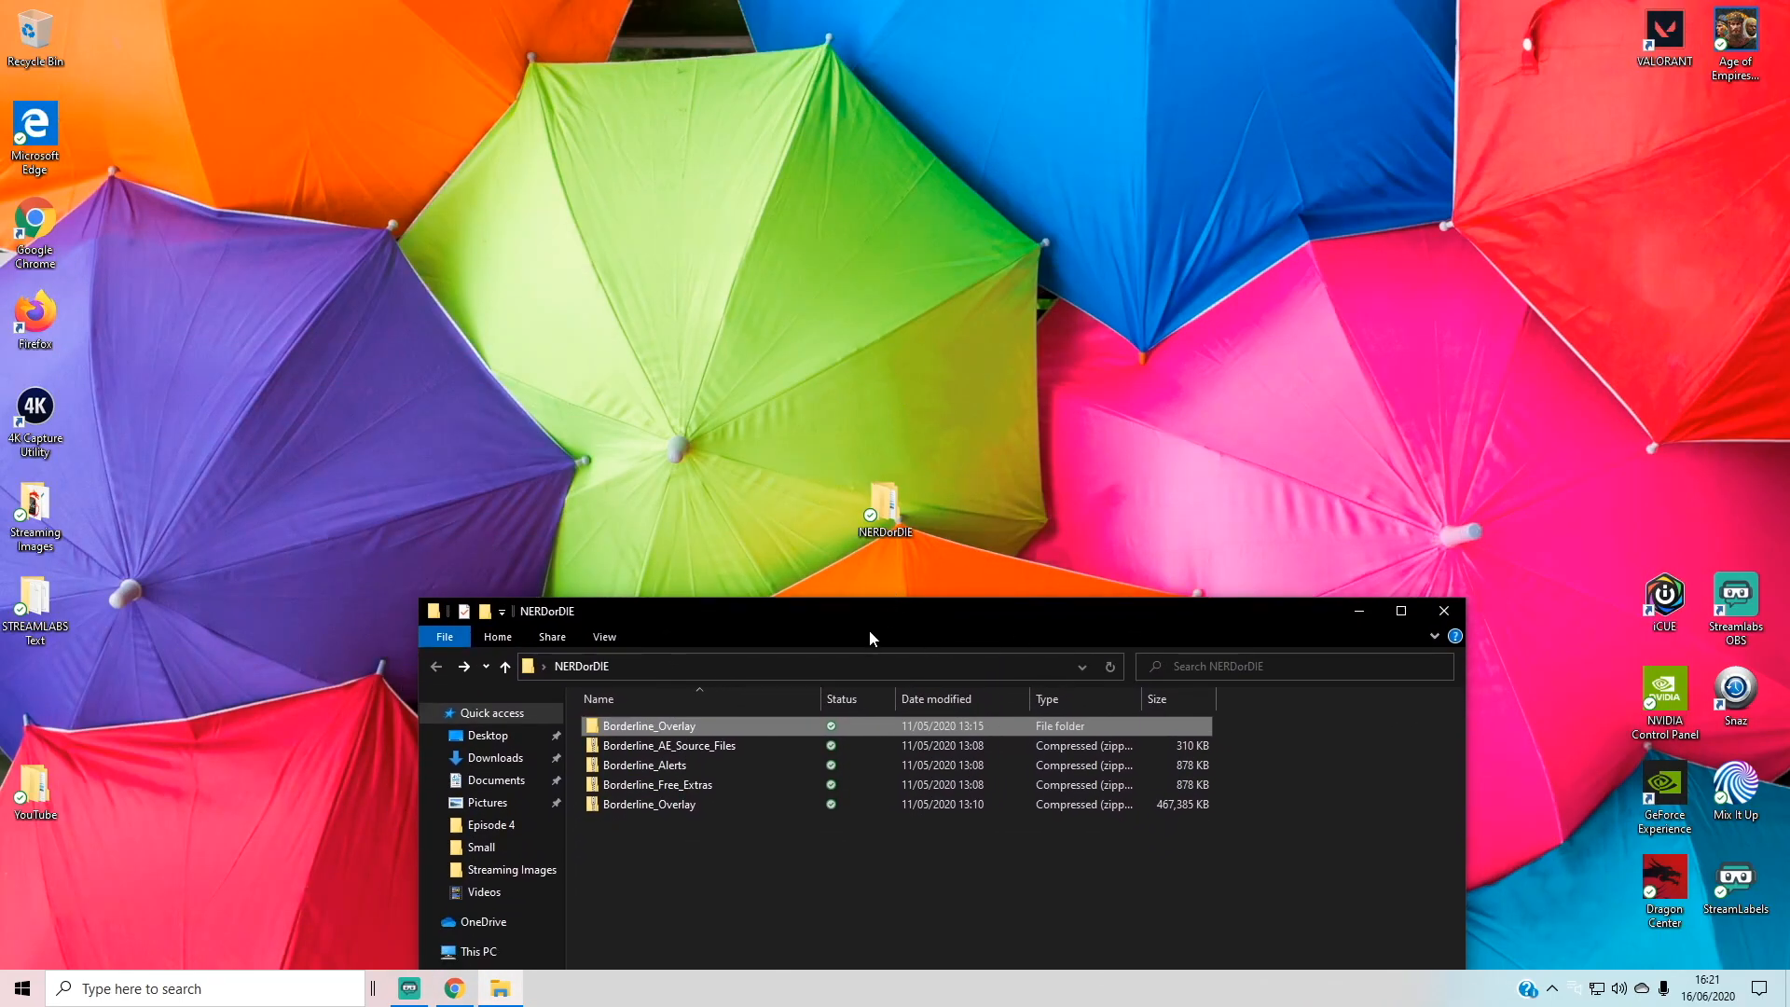
pyautogui.moveTo(882, 612); pyautogui.dragTo(888, 177)
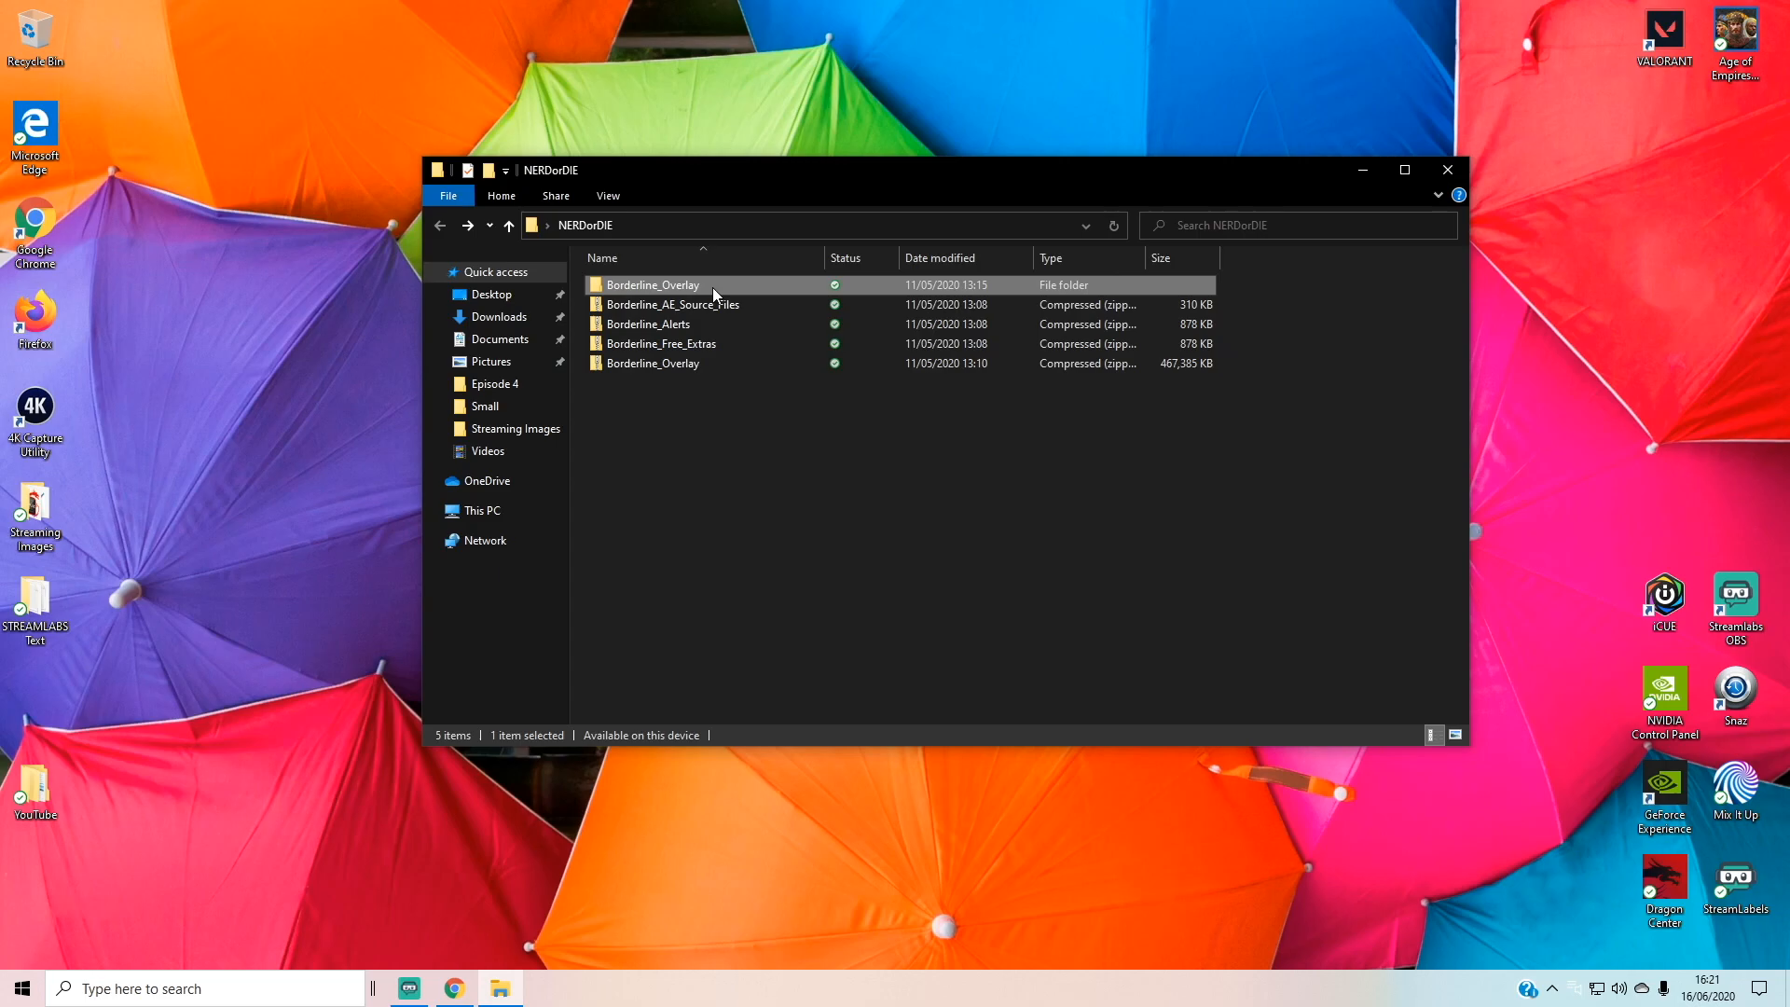
pyautogui.rightClick(696, 345)
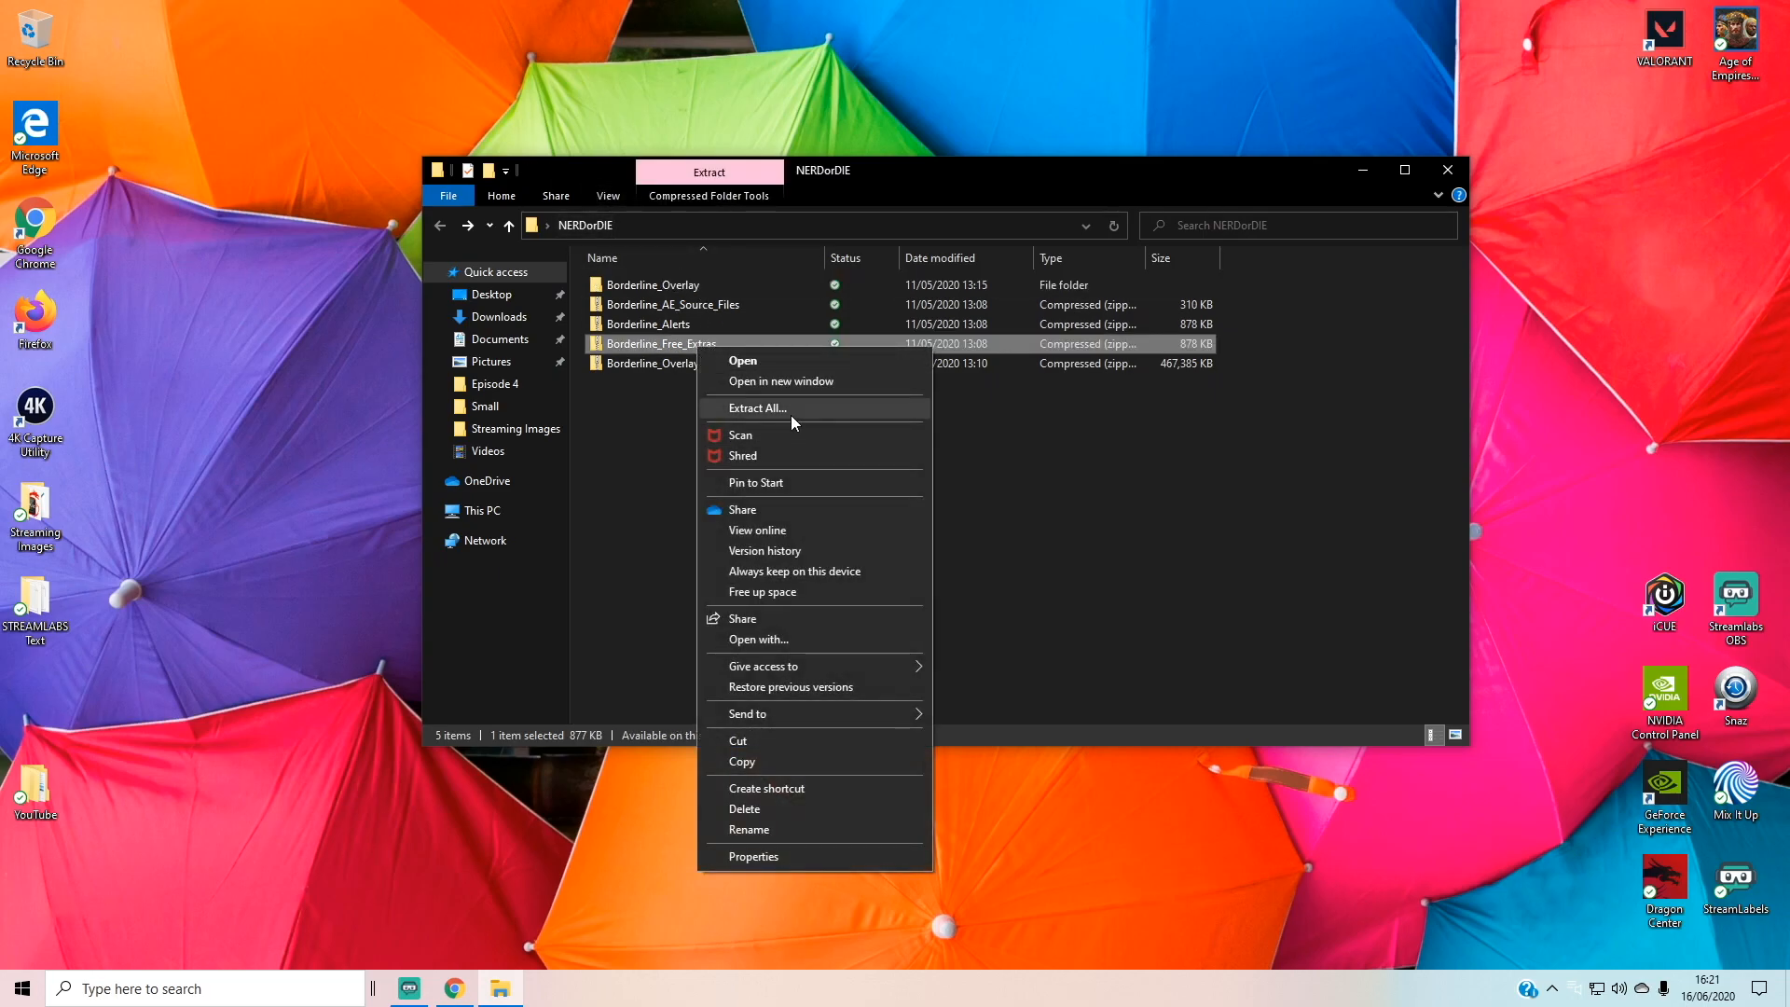
pyautogui.click(630, 418)
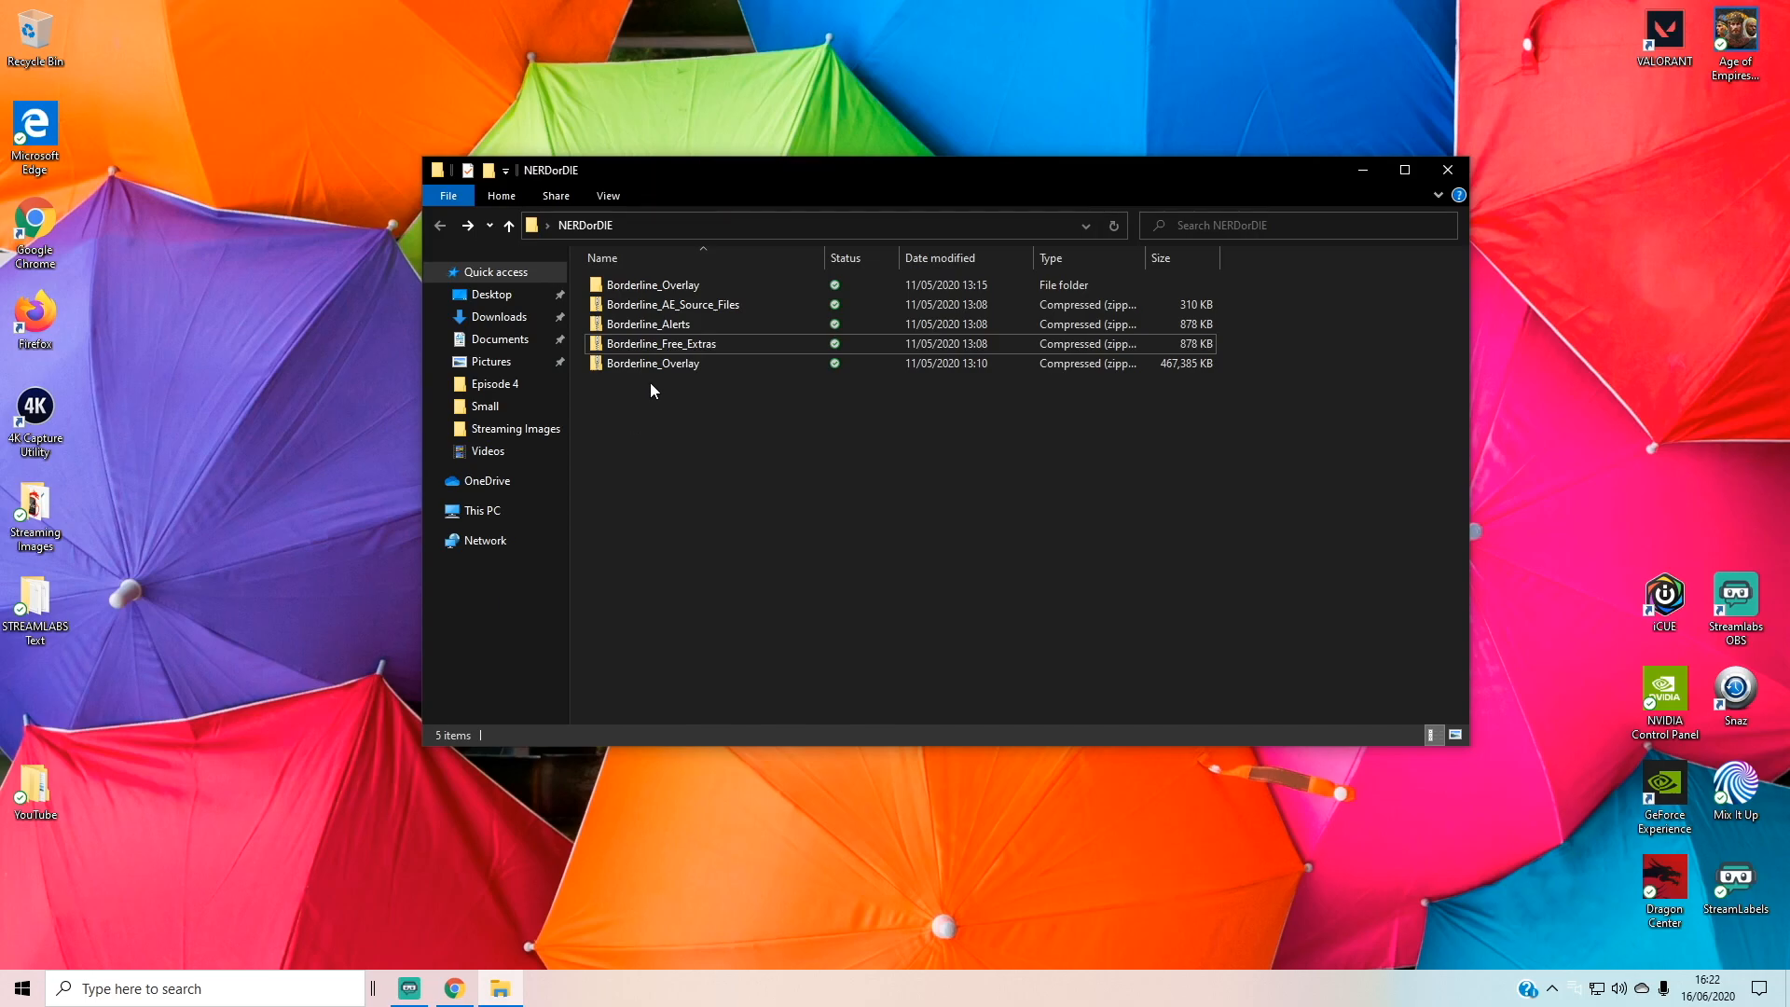
# Step: Open the ~StreamElements - Quick Install folder inside the nested Borderline_Overlay folders
pyautogui.doubleClick(640, 281)
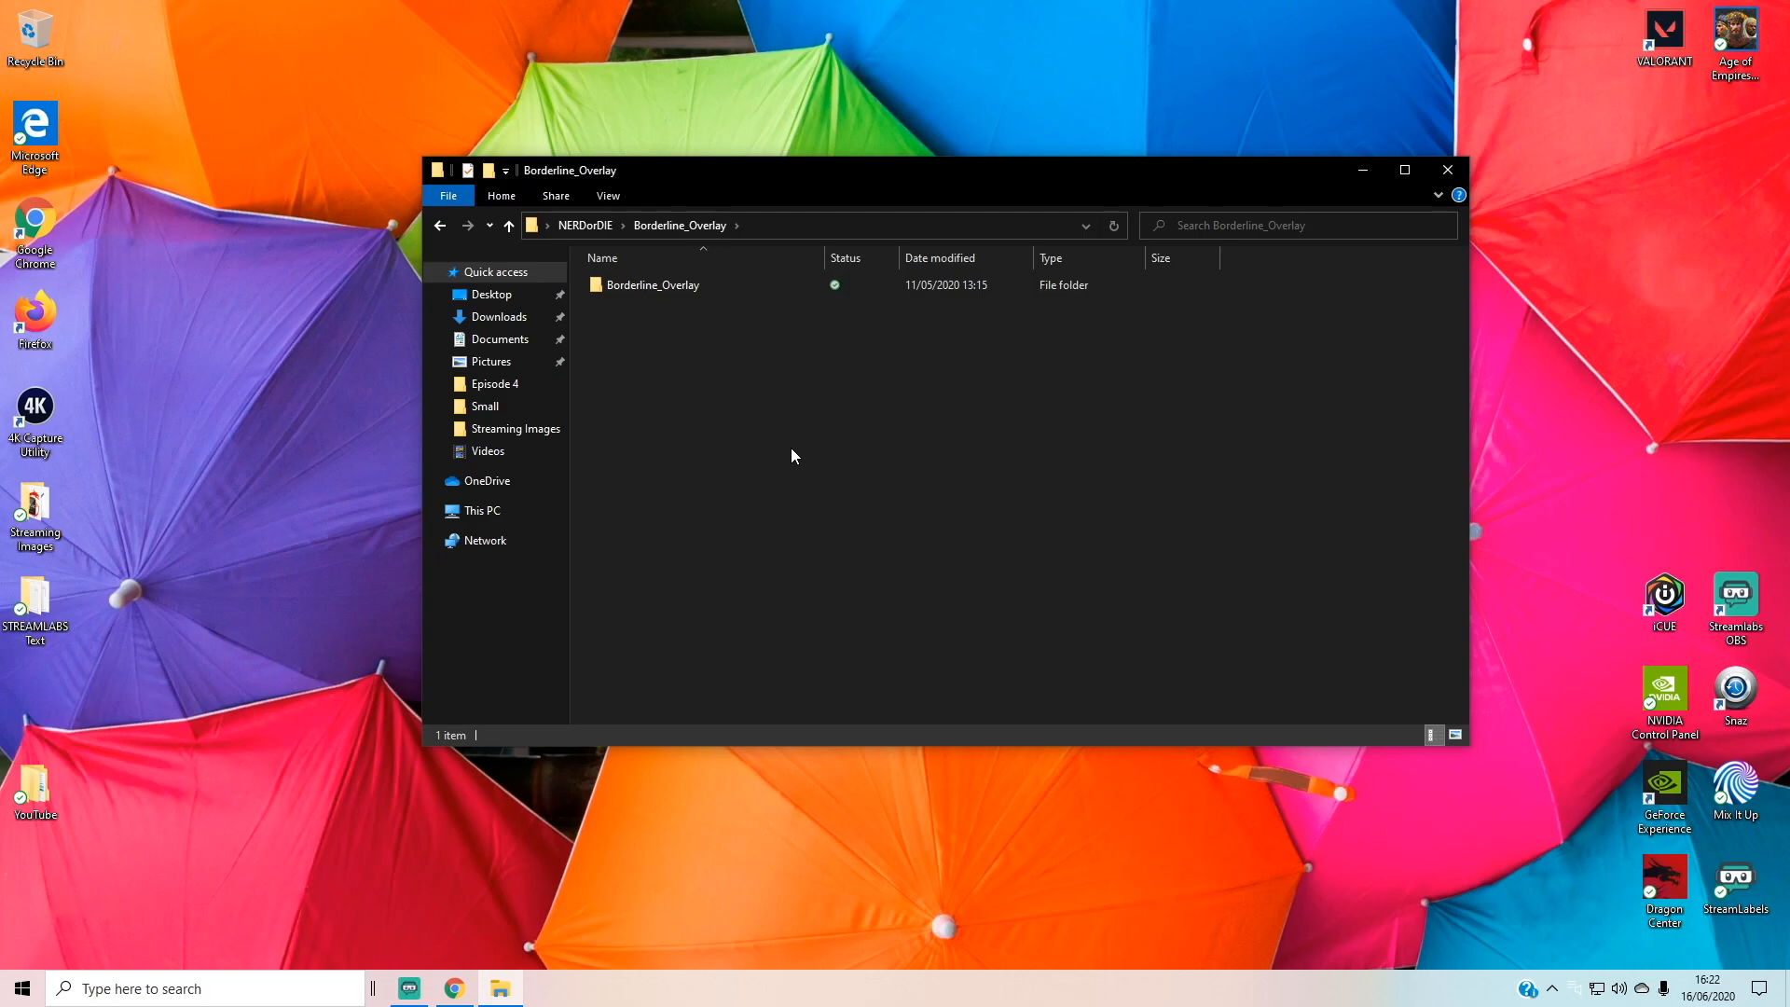
pyautogui.click(661, 287)
pyautogui.doubleClick(660, 283)
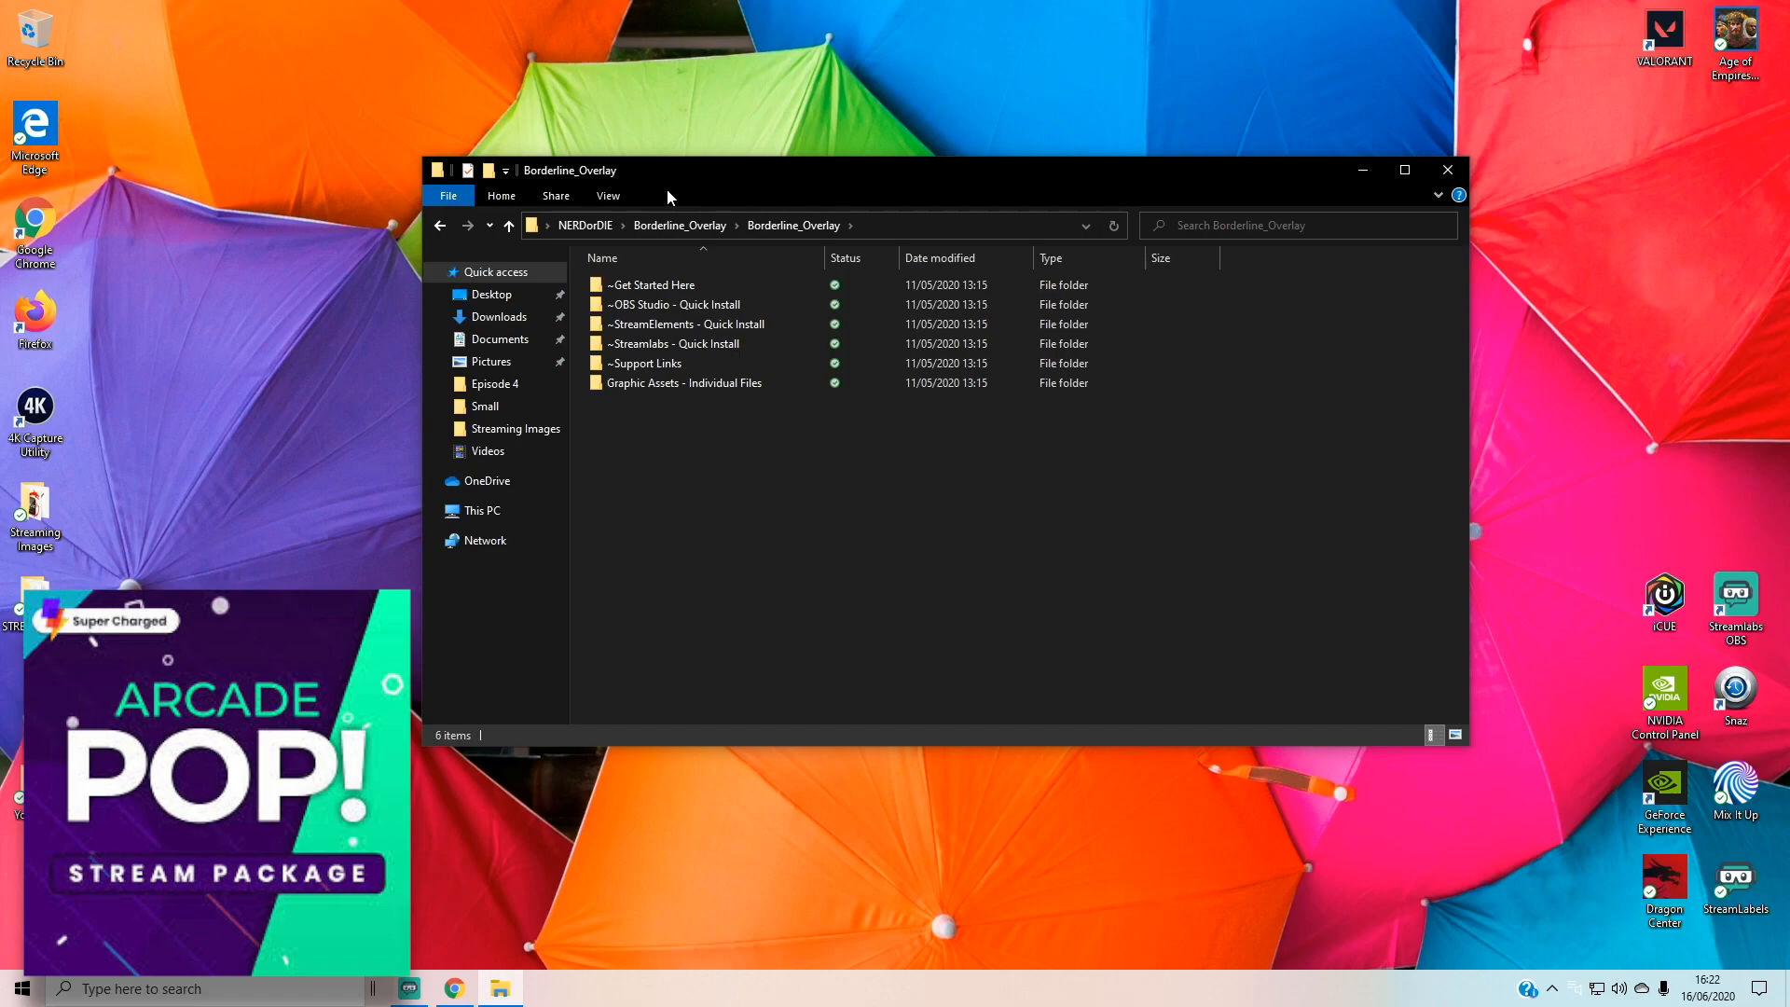
pyautogui.click(686, 322)
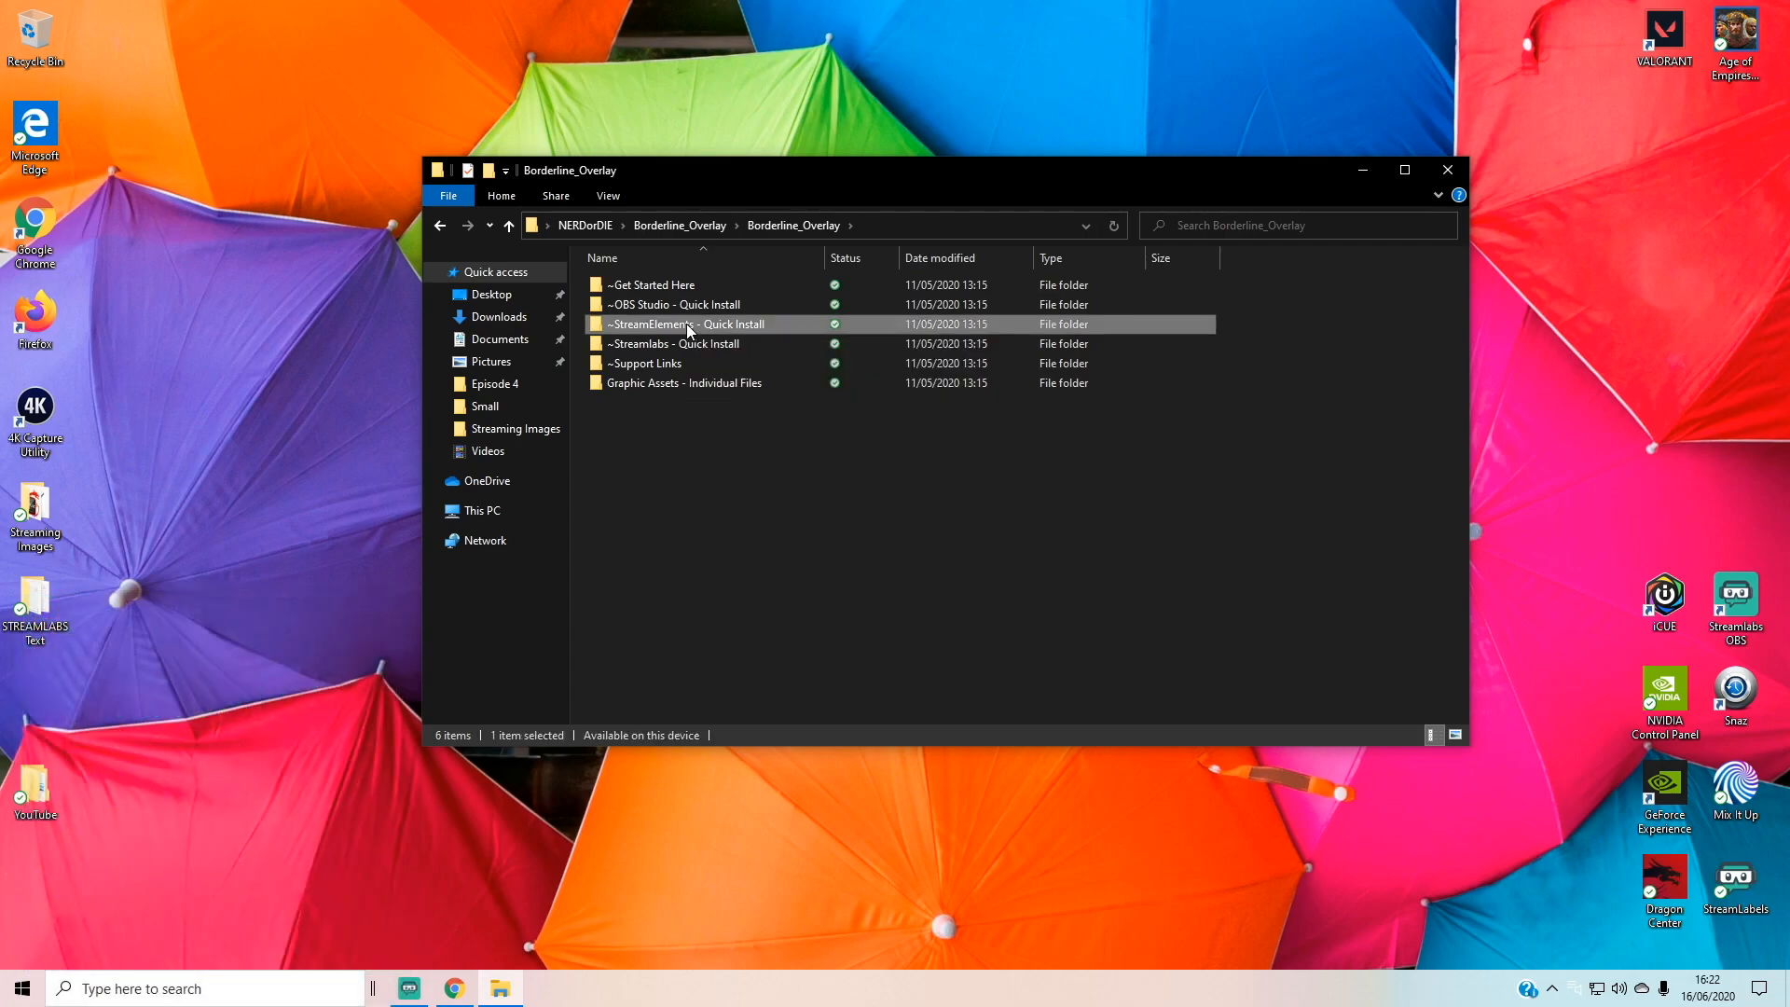
pyautogui.doubleClick(686, 322)
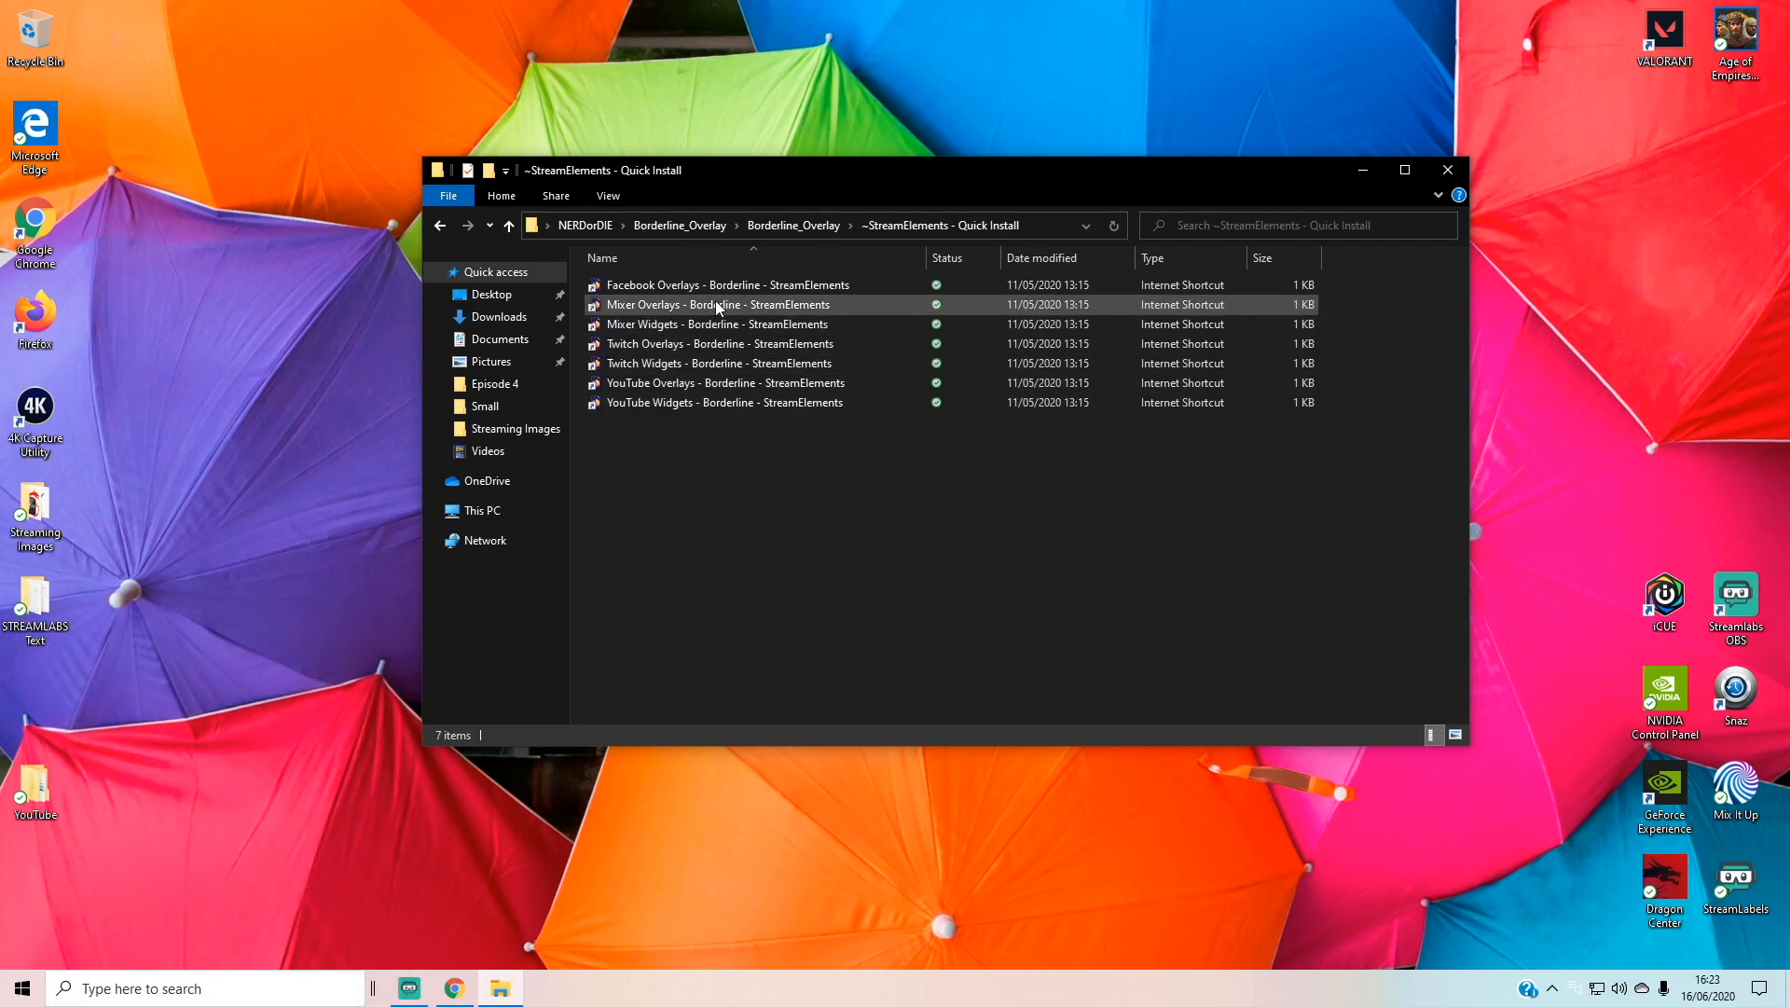
# Step: Open the Mixer Overlays - Borderline - StreamElements shortcut, connect to StreamElements with Mixer and dismiss the SE.Merch announcement
pyautogui.doubleClick(718, 307)
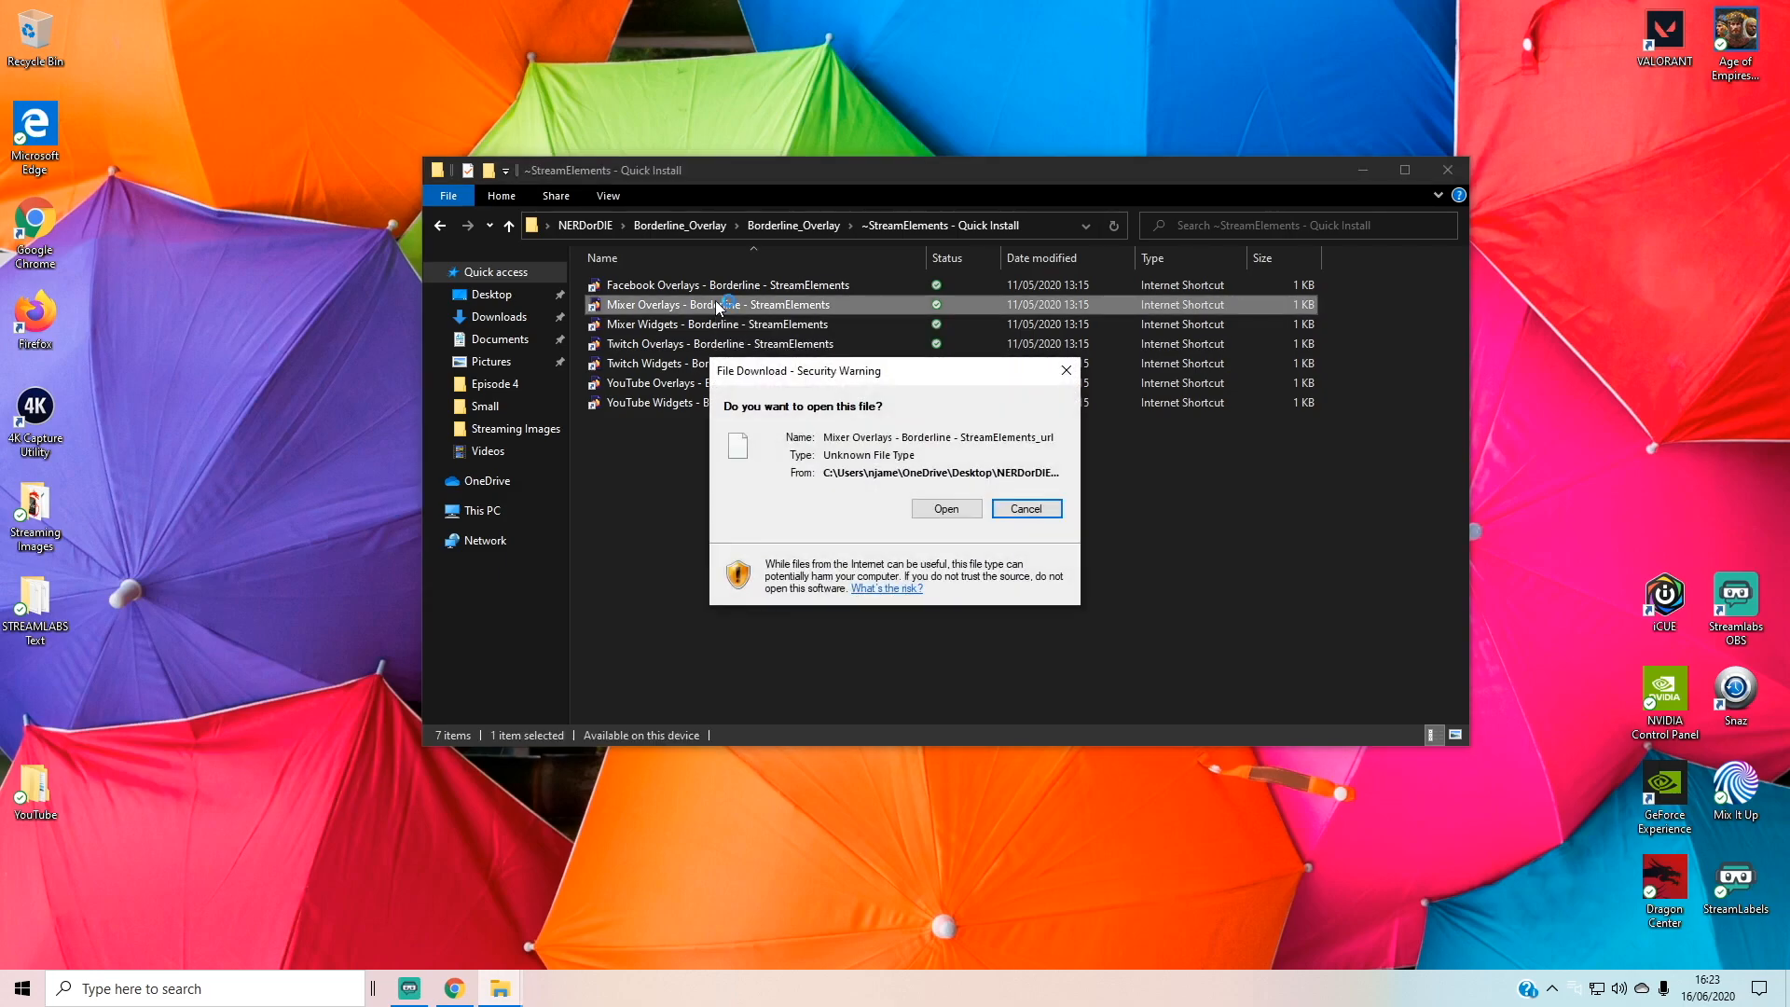
pyautogui.click(944, 508)
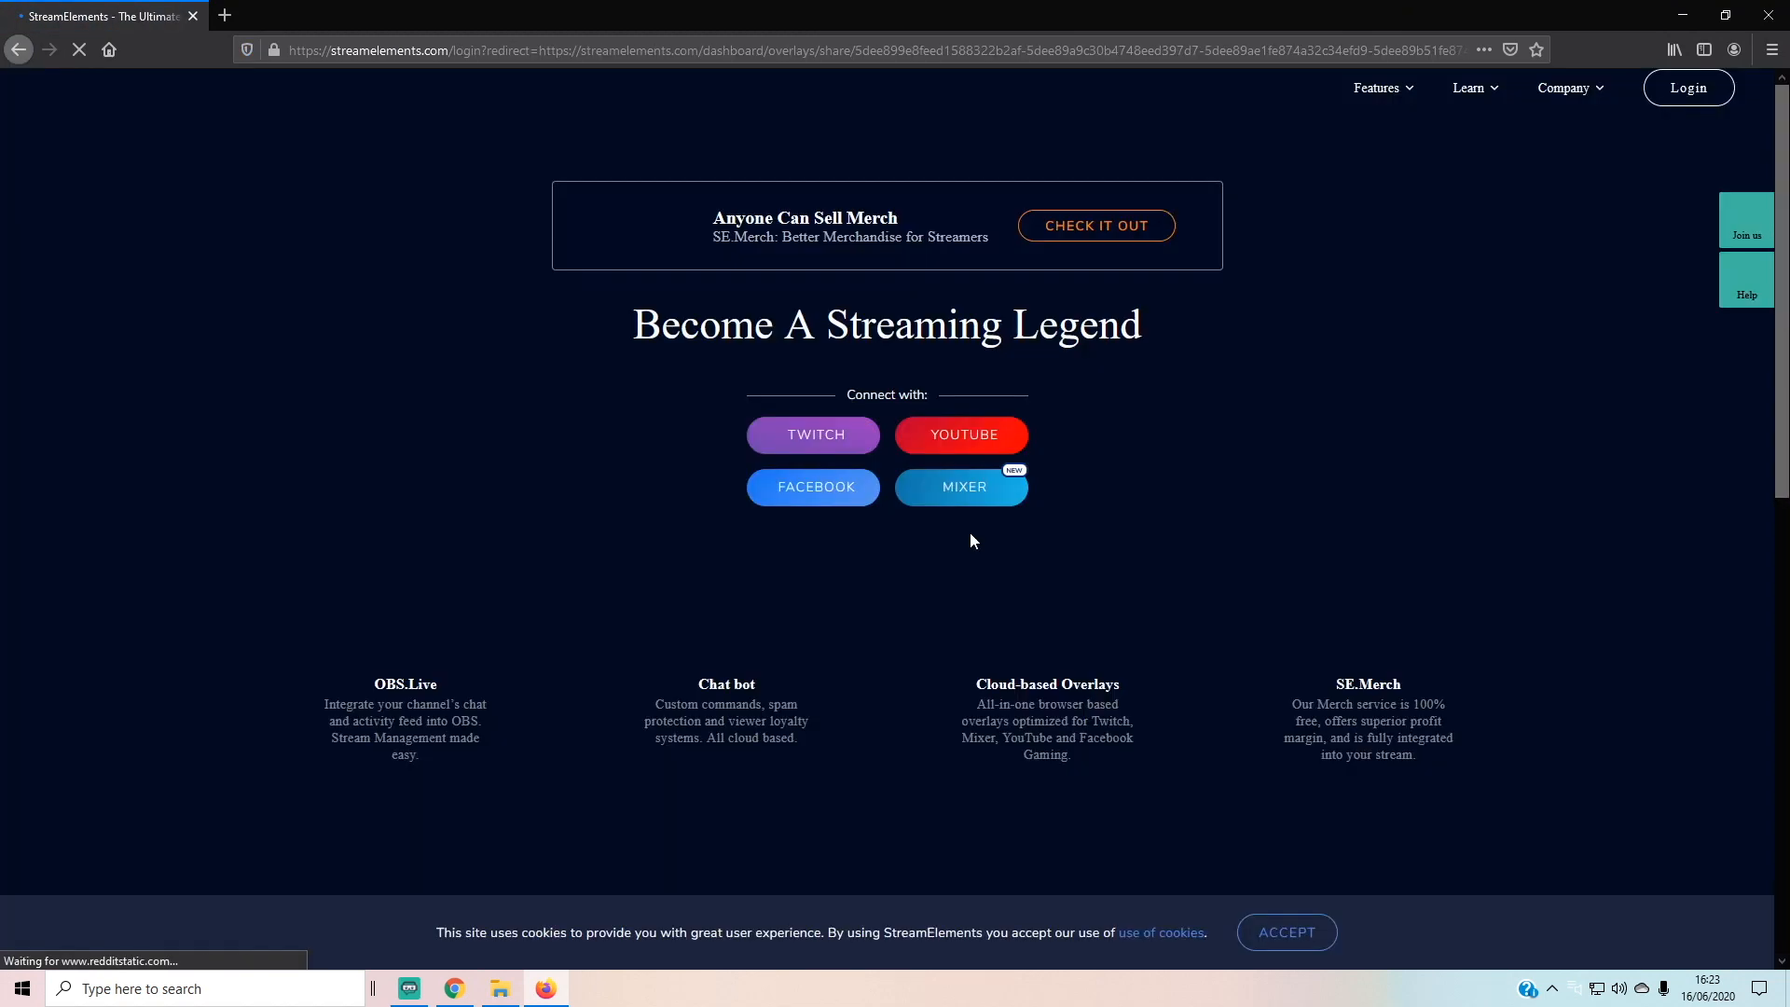
pyautogui.click(953, 496)
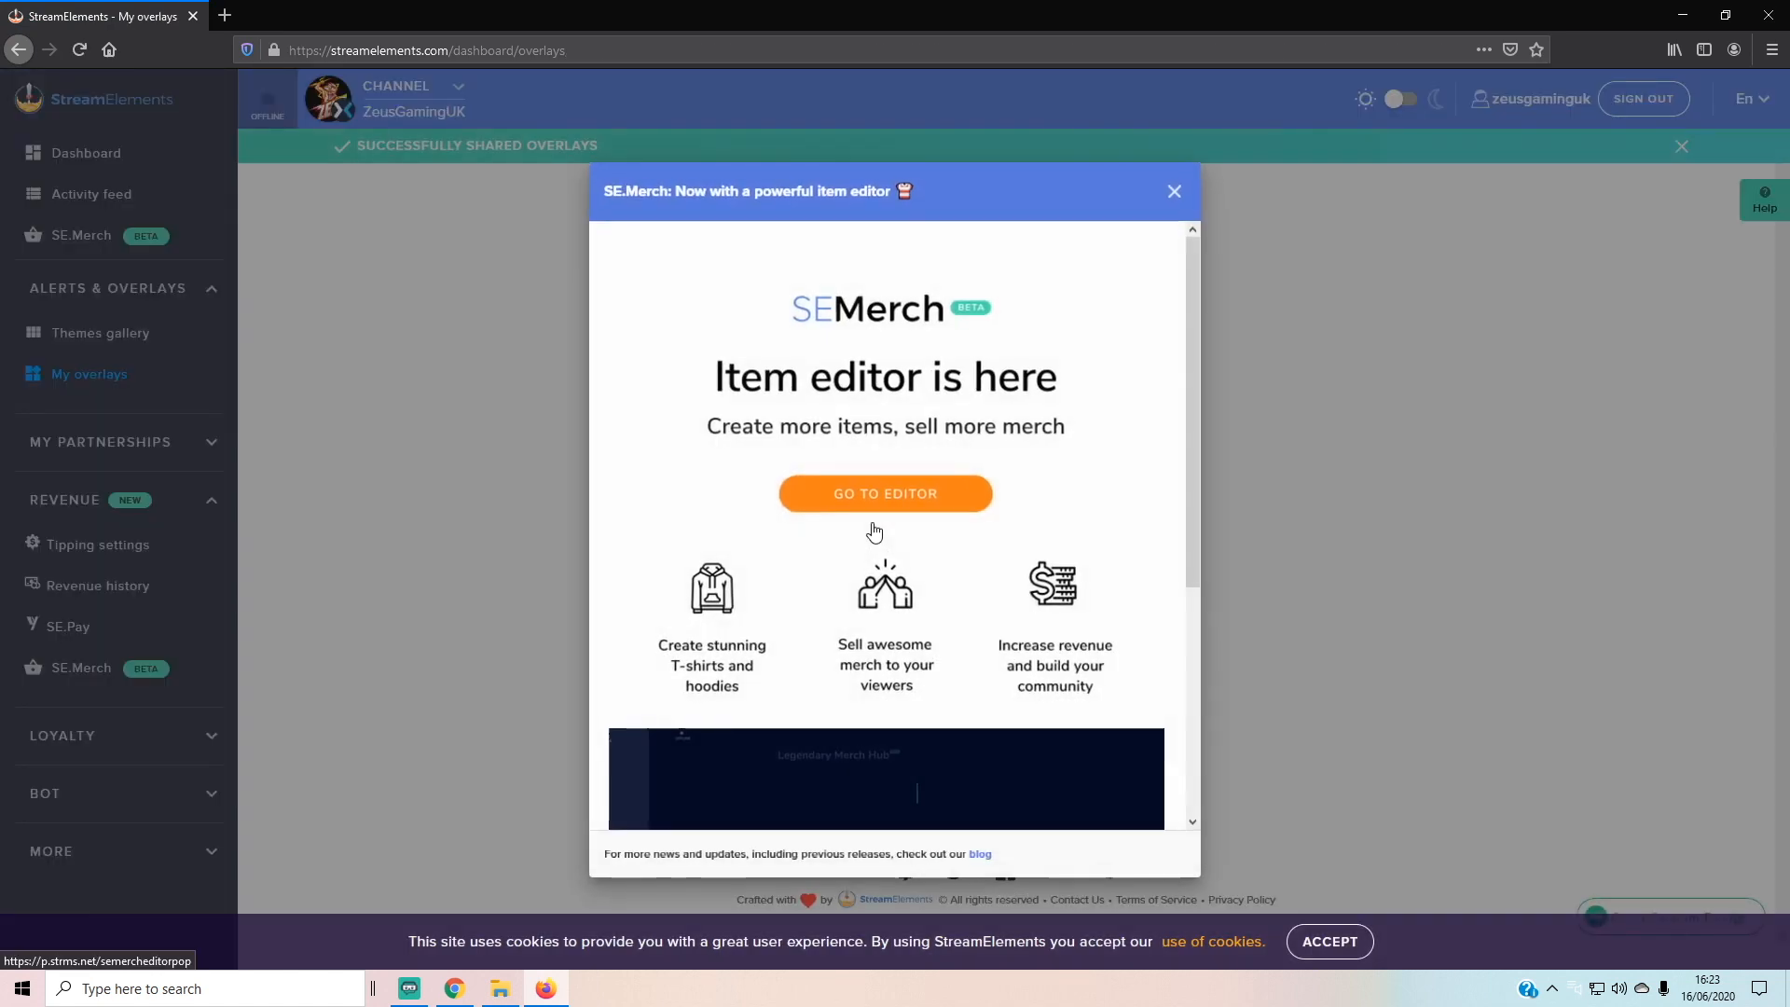
pyautogui.scroll(-3, 1064, 528)
pyautogui.scroll(3, 1065, 527)
pyautogui.click(1177, 189)
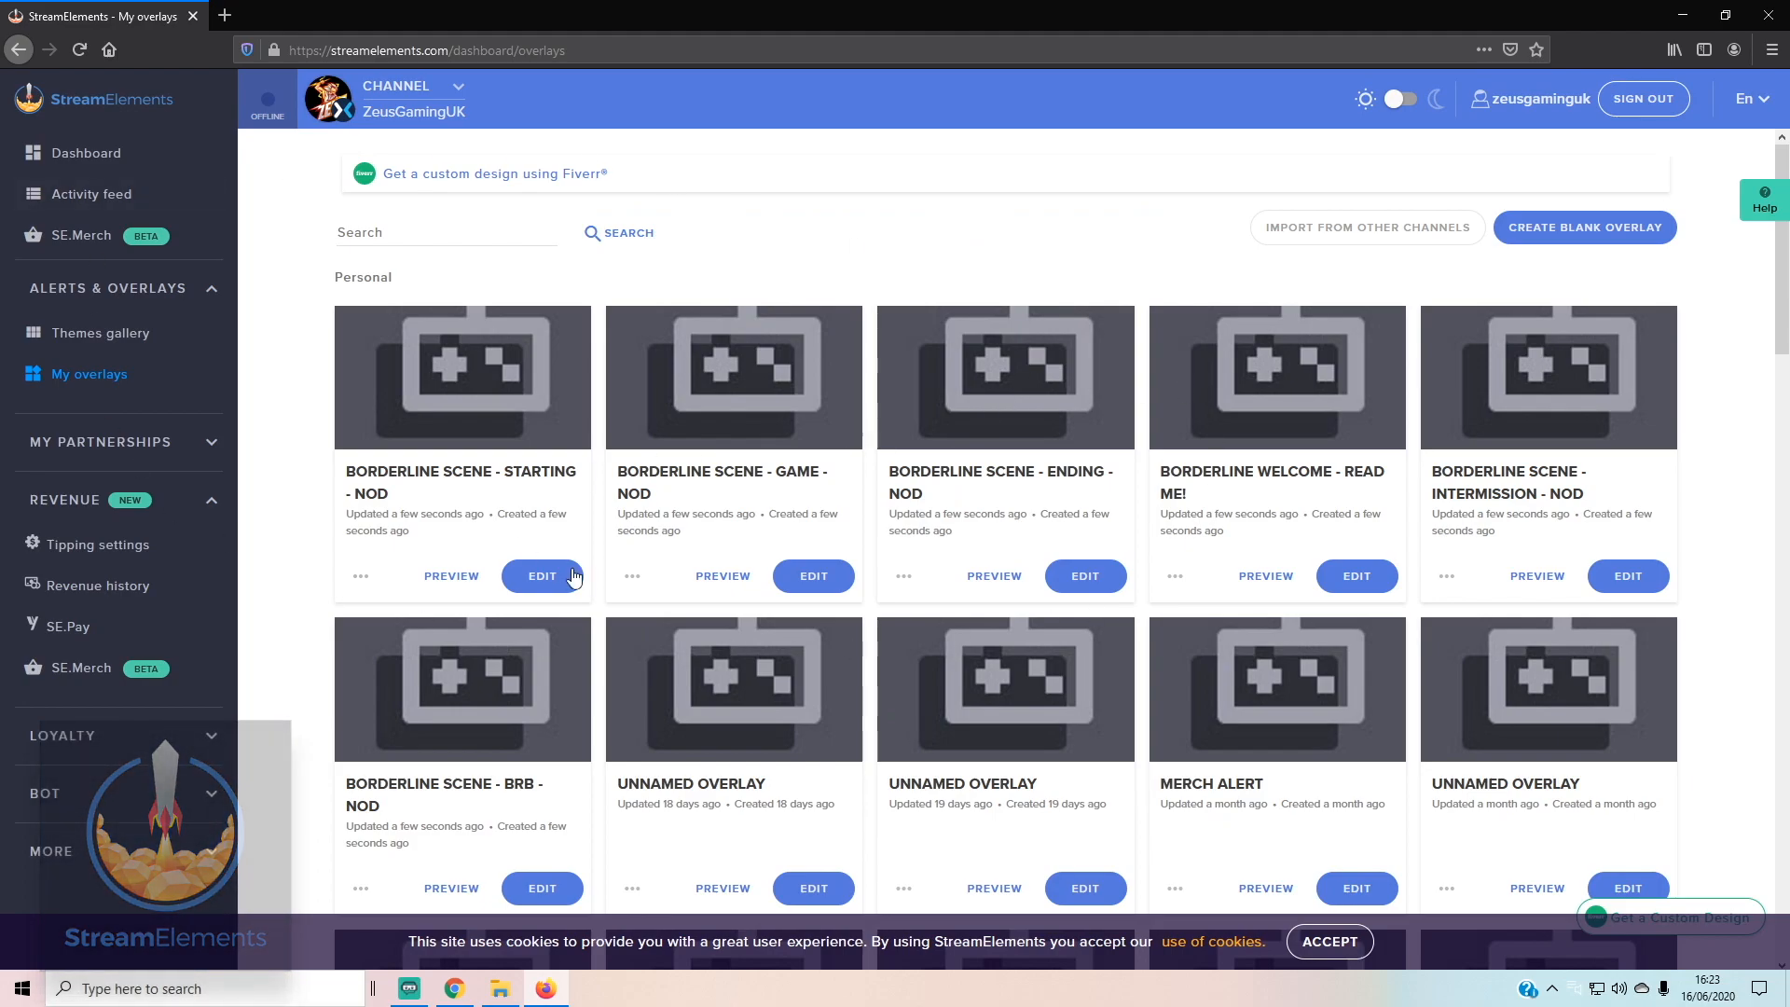
# Step: Look through the overlay list, preview the Borderline Scene - Starting - NOD overlay, select its URL and close the preview tab
pyautogui.scroll(-5, 770, 522)
pyautogui.scroll(5, 778, 530)
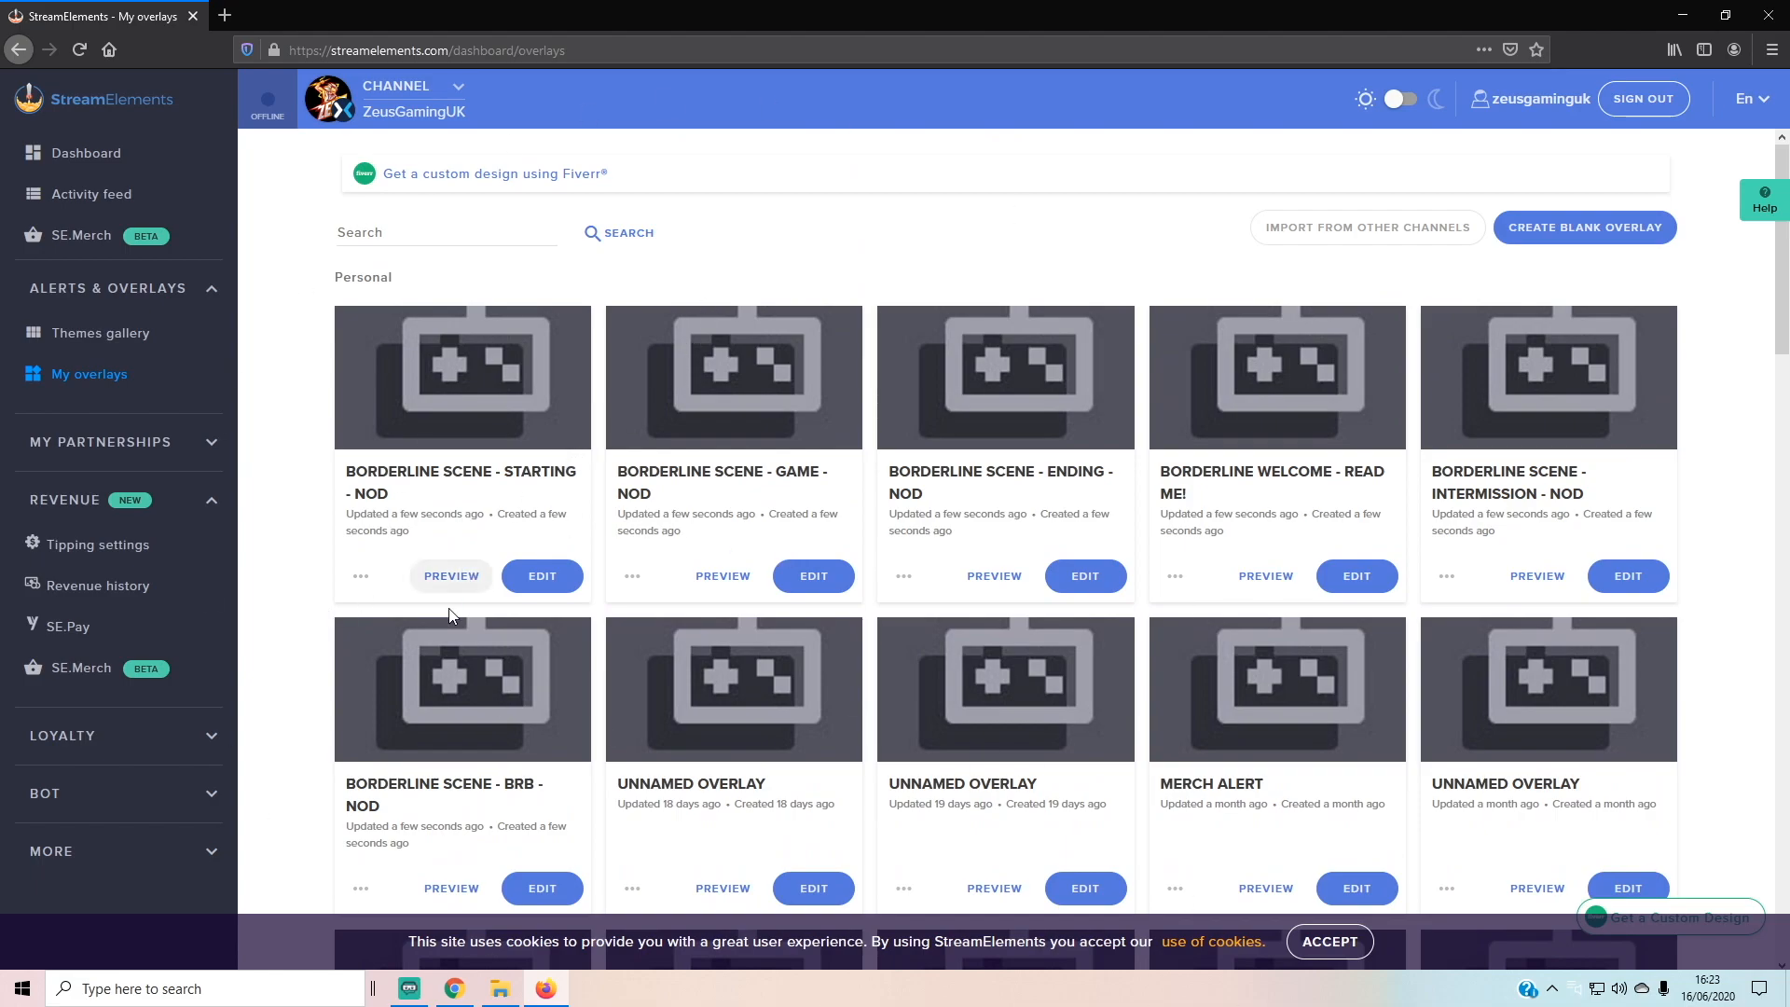
pyautogui.click(451, 580)
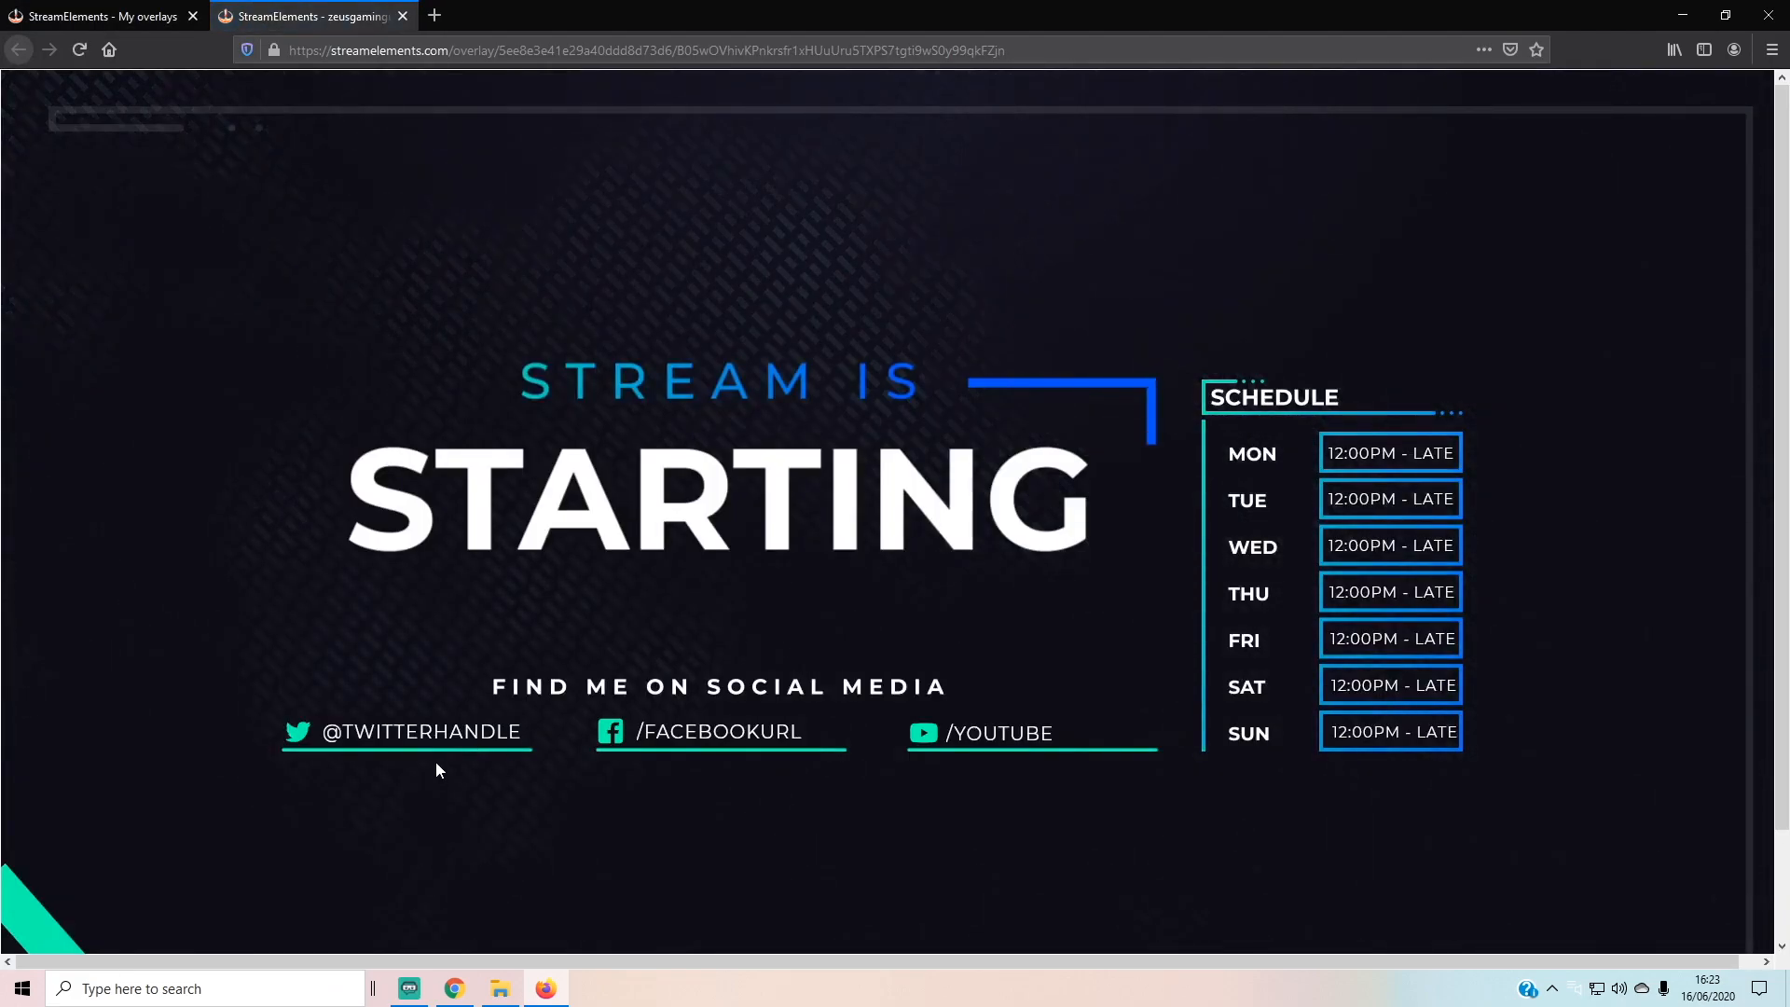
pyautogui.scroll(-3, 966, 558)
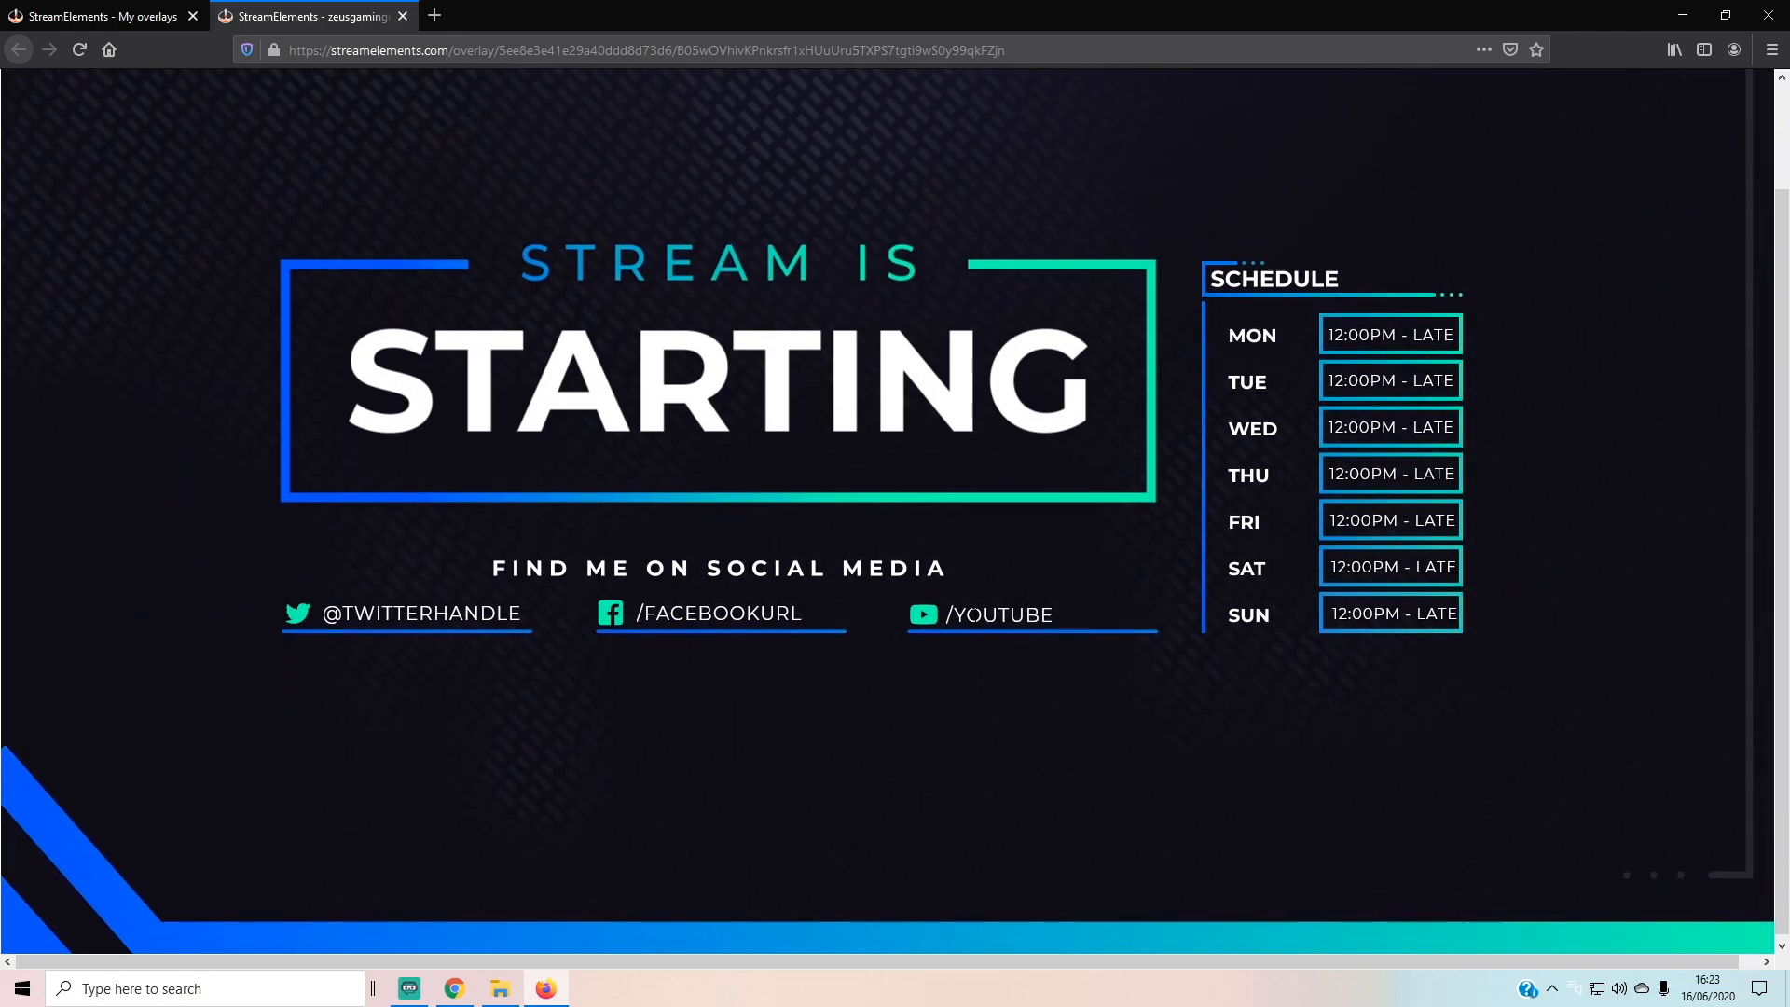
pyautogui.scroll(3, 974, 618)
pyautogui.click(342, 49)
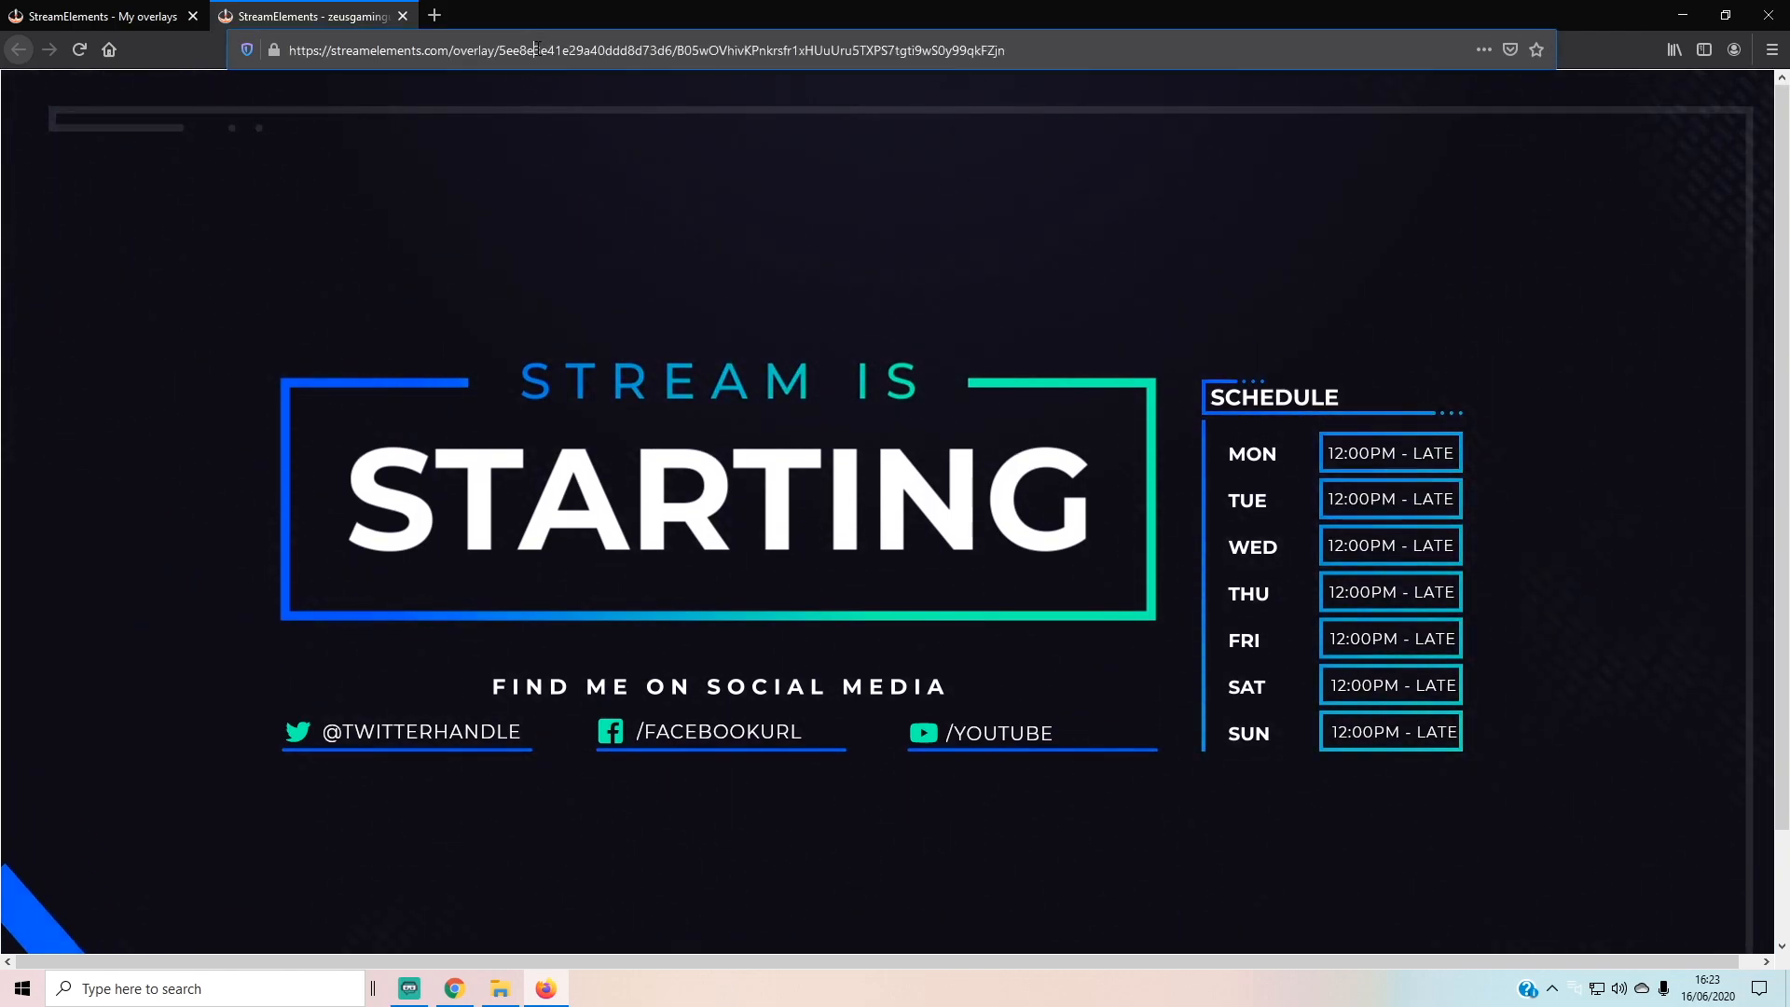
pyautogui.click(403, 16)
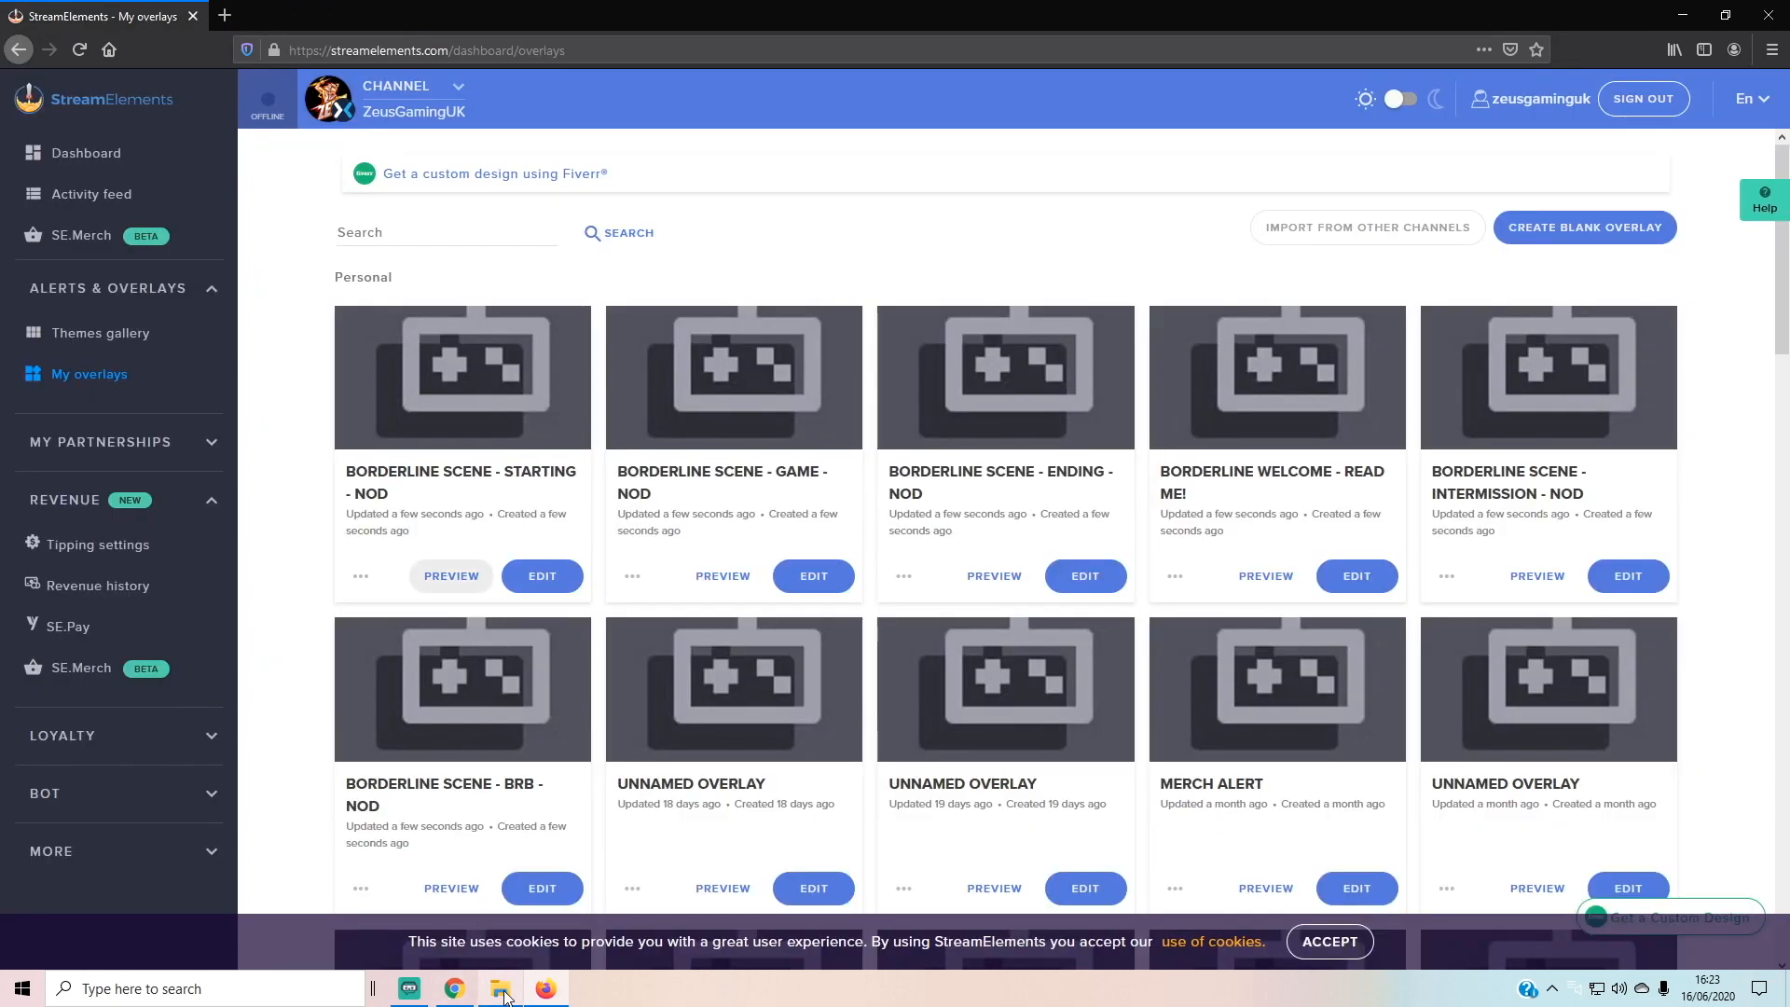
# Step: Switch to Lightstream, add a StreamElements third-party layer to the EXAMPLE SCENE and paste the copied overlay URL into it
pyautogui.click(442, 987)
pyautogui.click(273, 151)
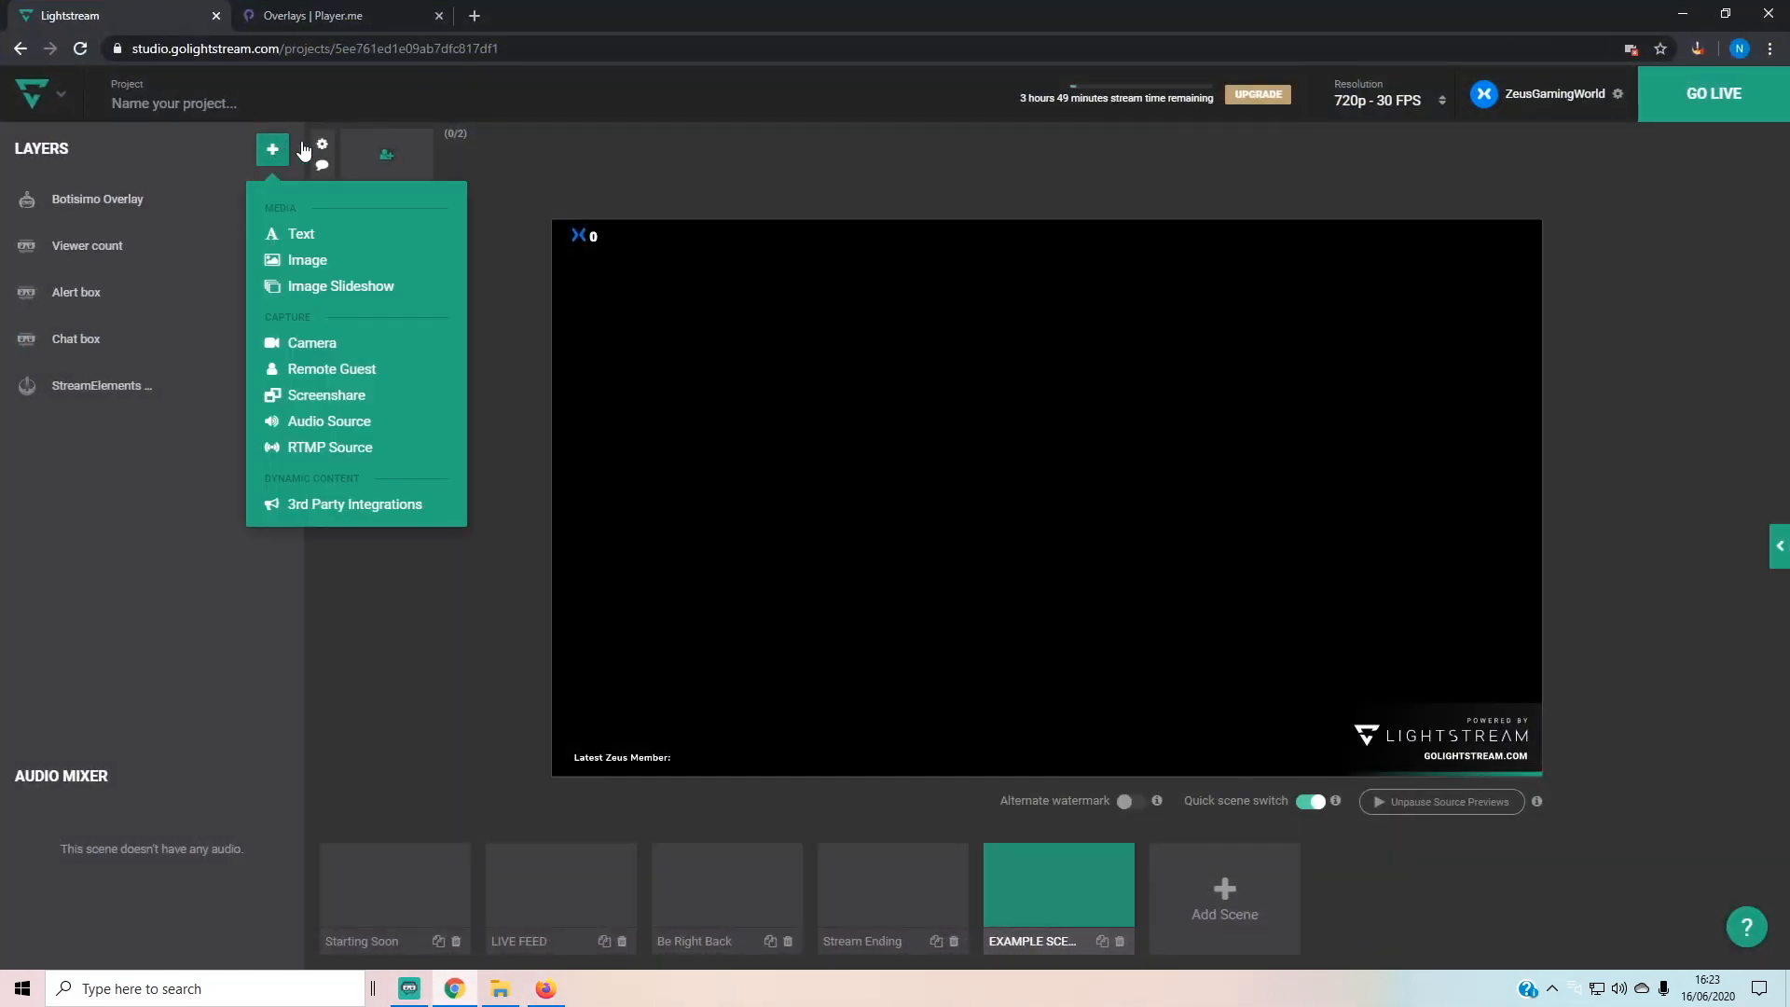
pyautogui.click(354, 501)
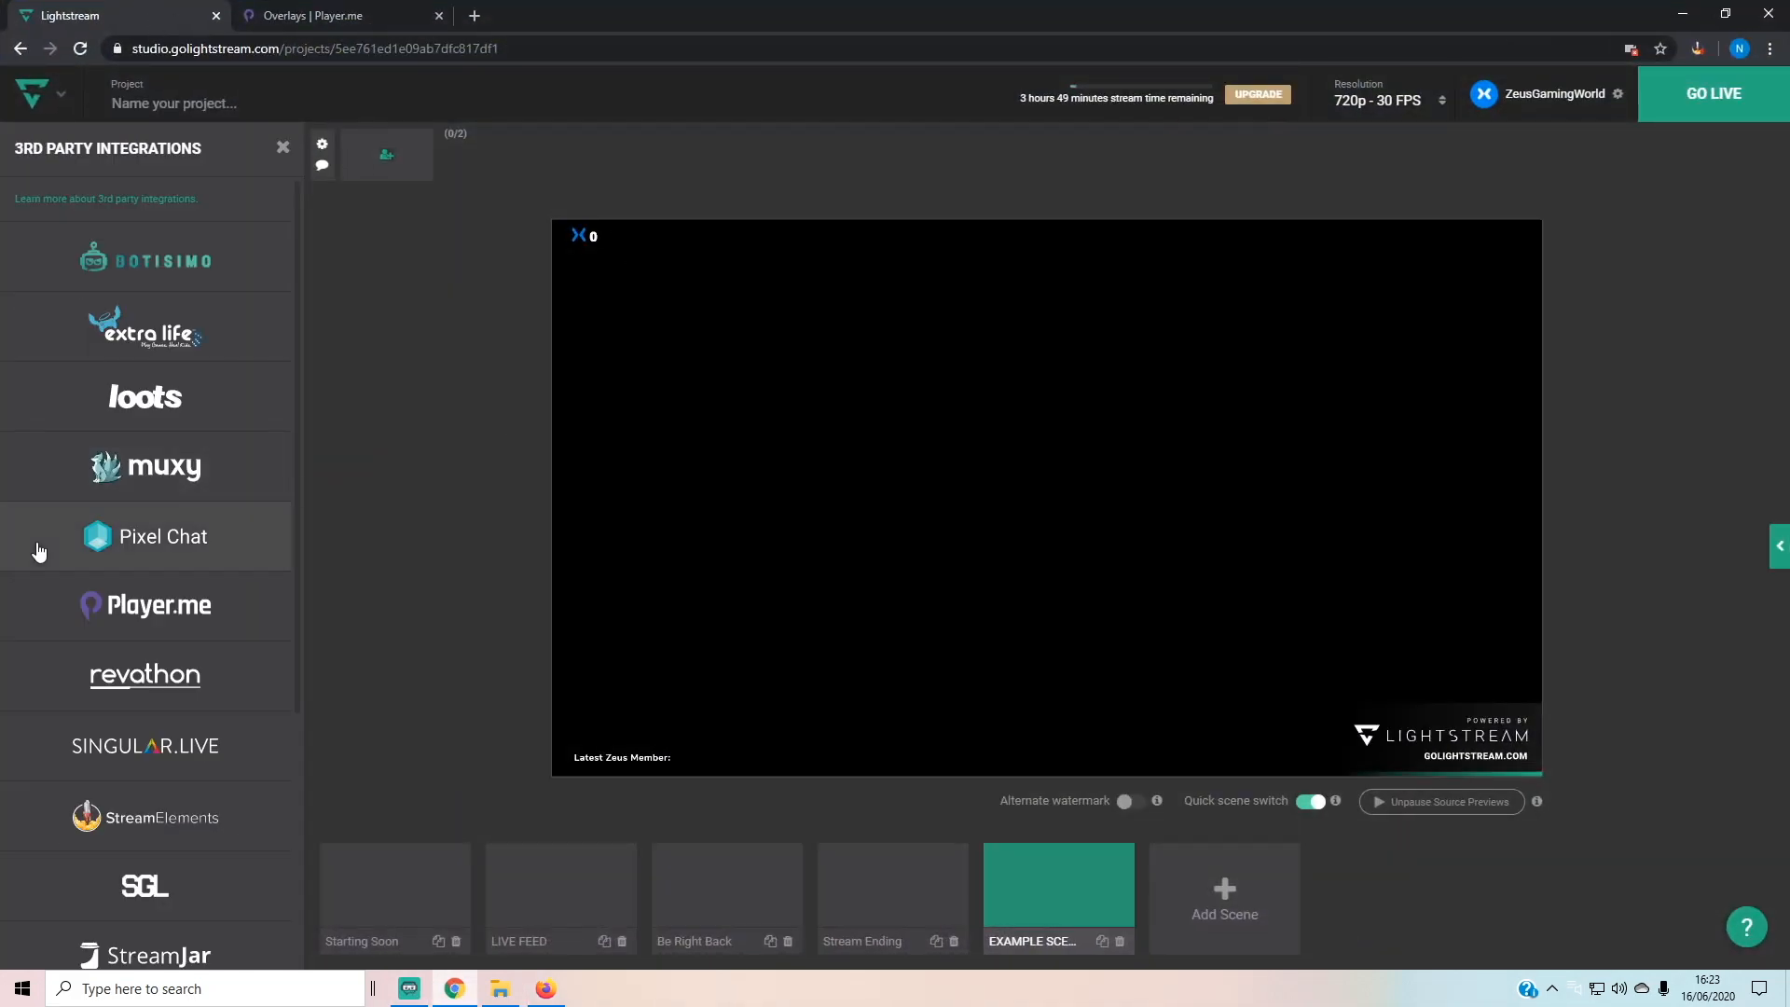
pyautogui.scroll(-3, 187, 708)
pyautogui.click(208, 686)
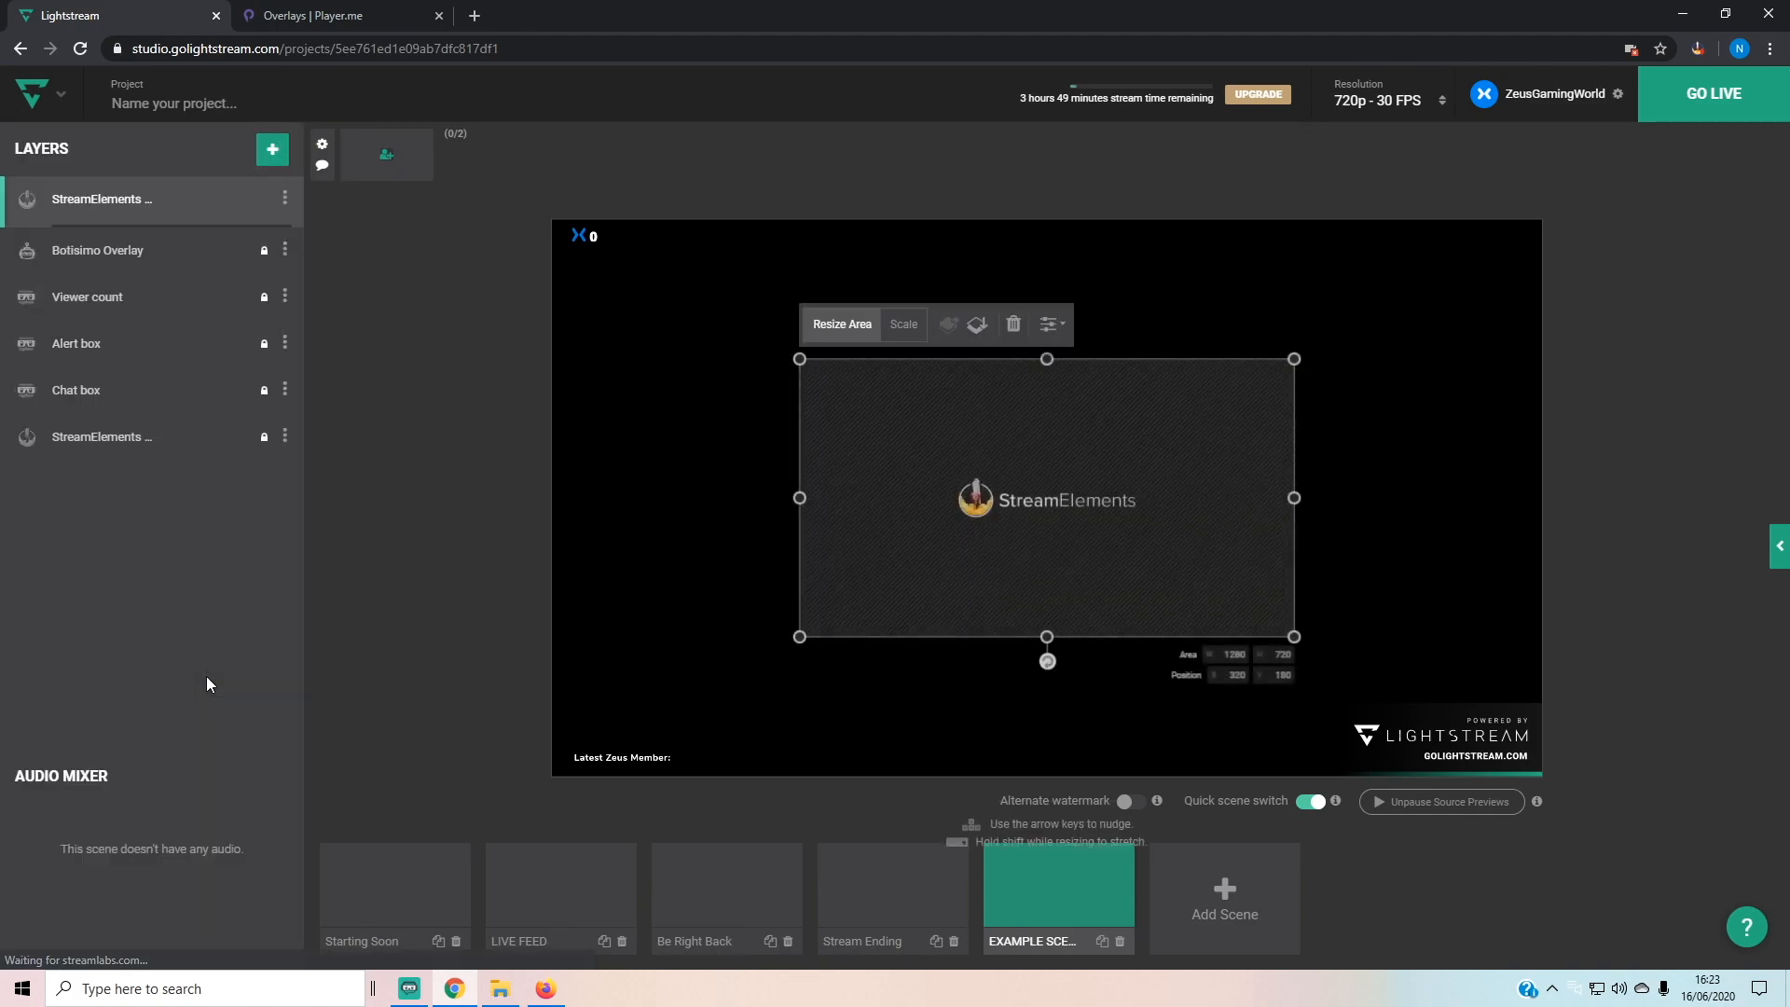
pyautogui.click(224, 242)
pyautogui.hotkey('ctrl', 'v')
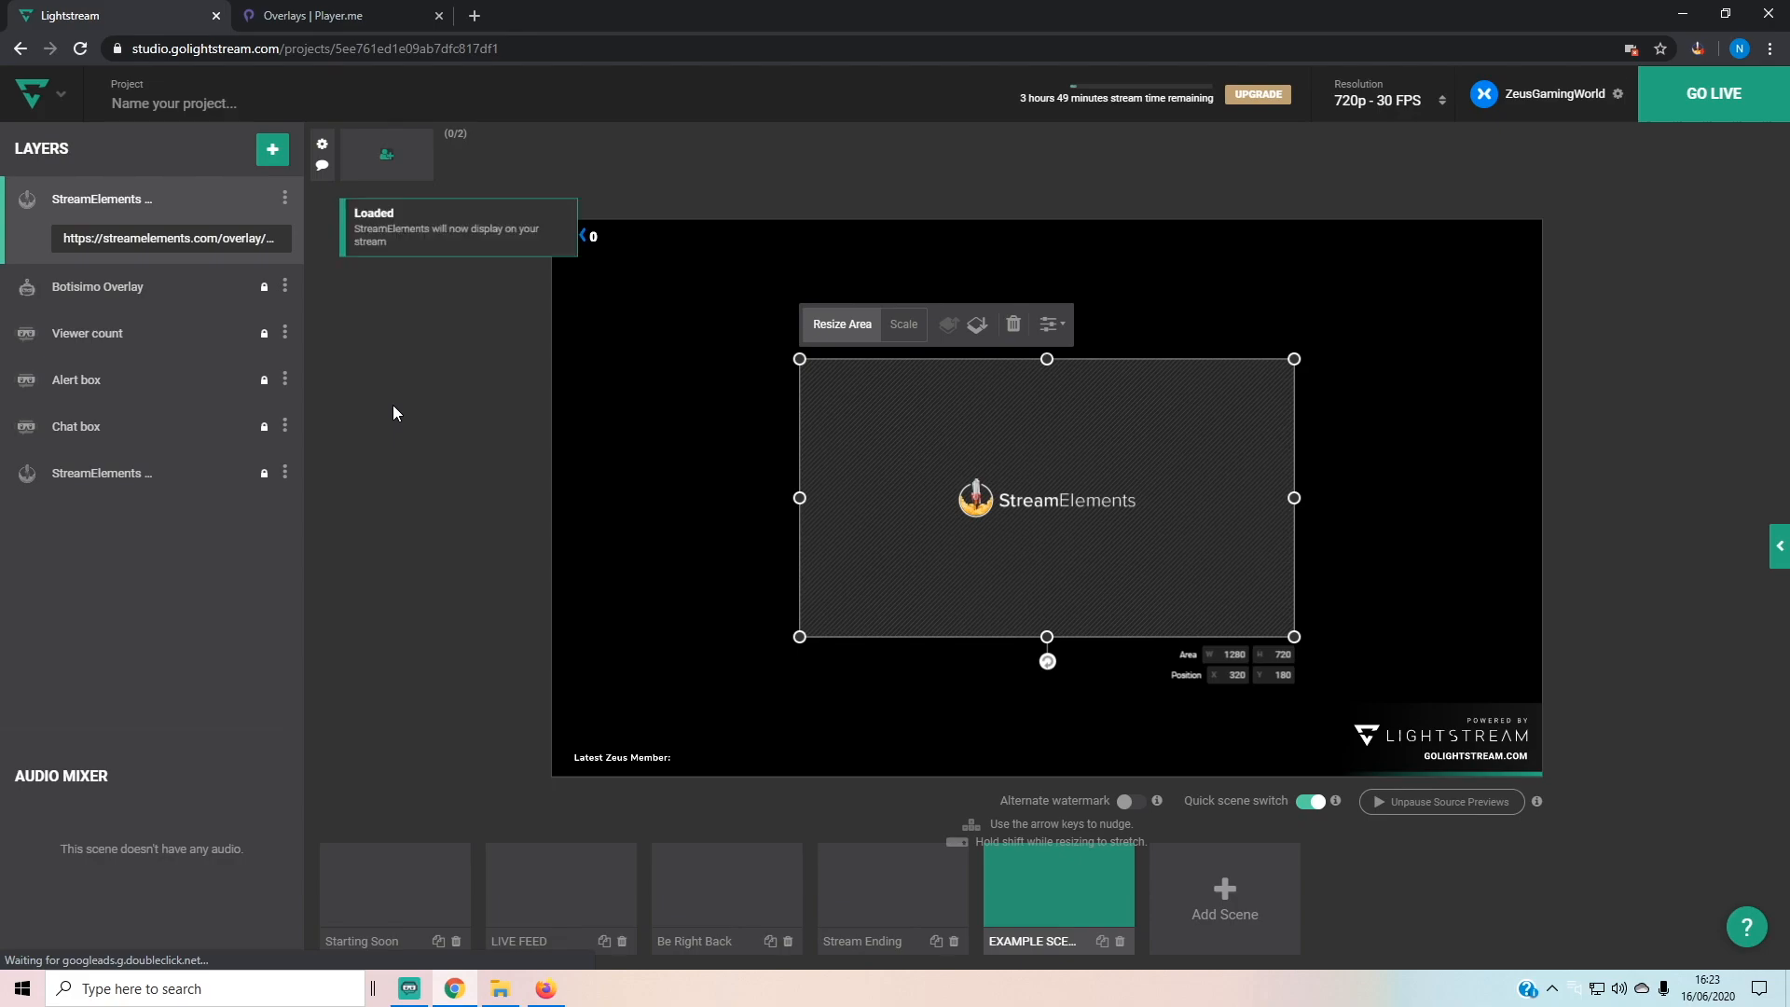
# Step: Move and enlarge the new StreamElements overlay to nearly fill the canvas, about 1921 by 1084
pyautogui.moveTo(1069, 493); pyautogui.dragTo(868, 355)
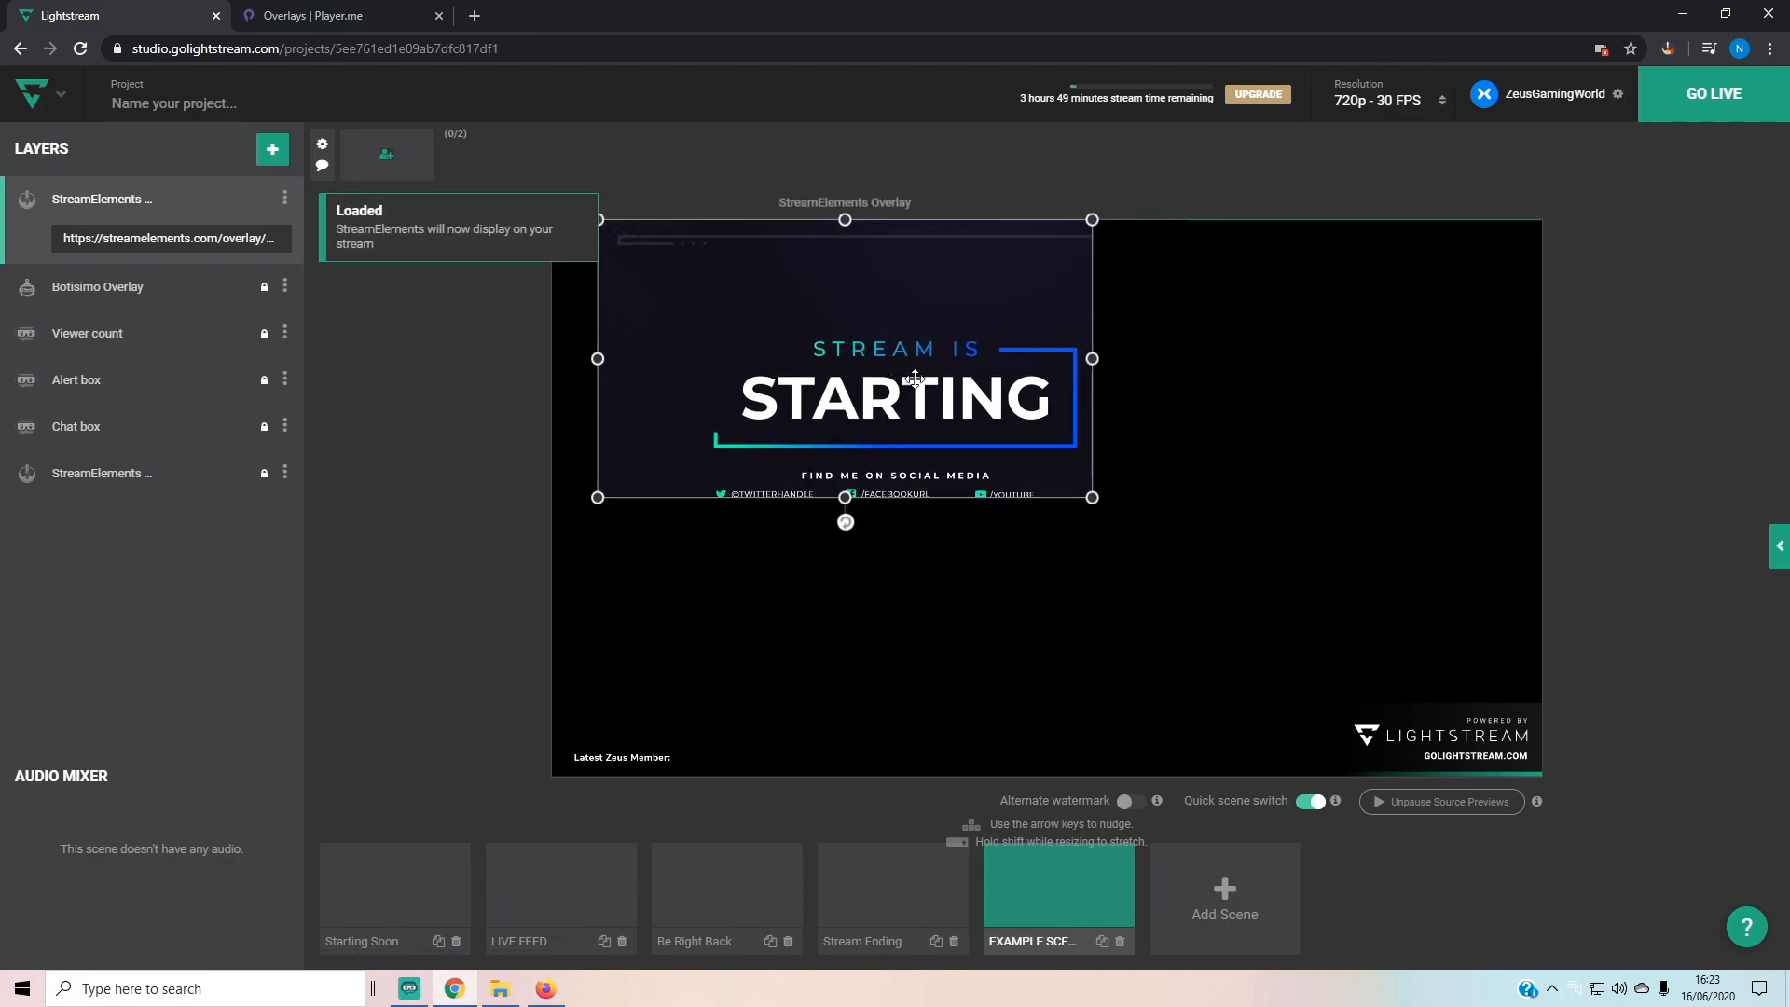
pyautogui.moveTo(1091, 499); pyautogui.dragTo(1541, 783)
pyautogui.moveTo(1388, 590); pyautogui.dragTo(1373, 579)
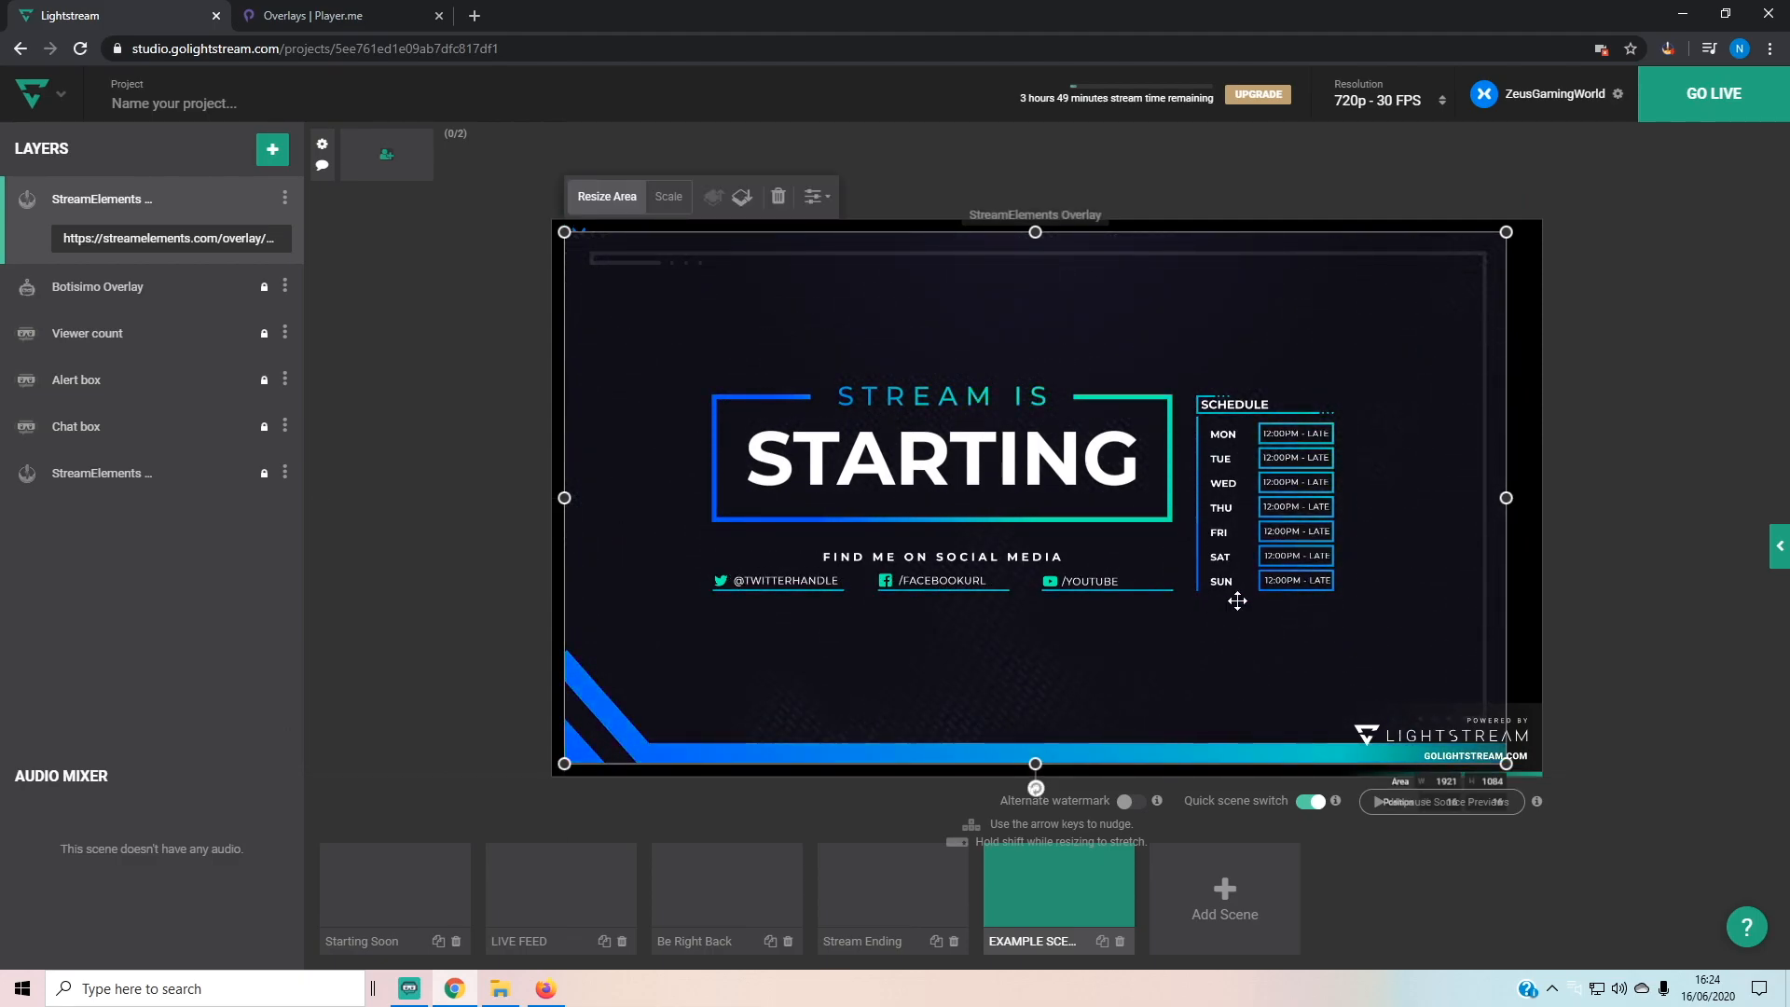
# Step: Switch to StreamElements, open Borderline Scene - Starting - NOD for editing and examine its TWITTER, FACEBOOK and Schedule- Sun text layers
pyautogui.click(548, 990)
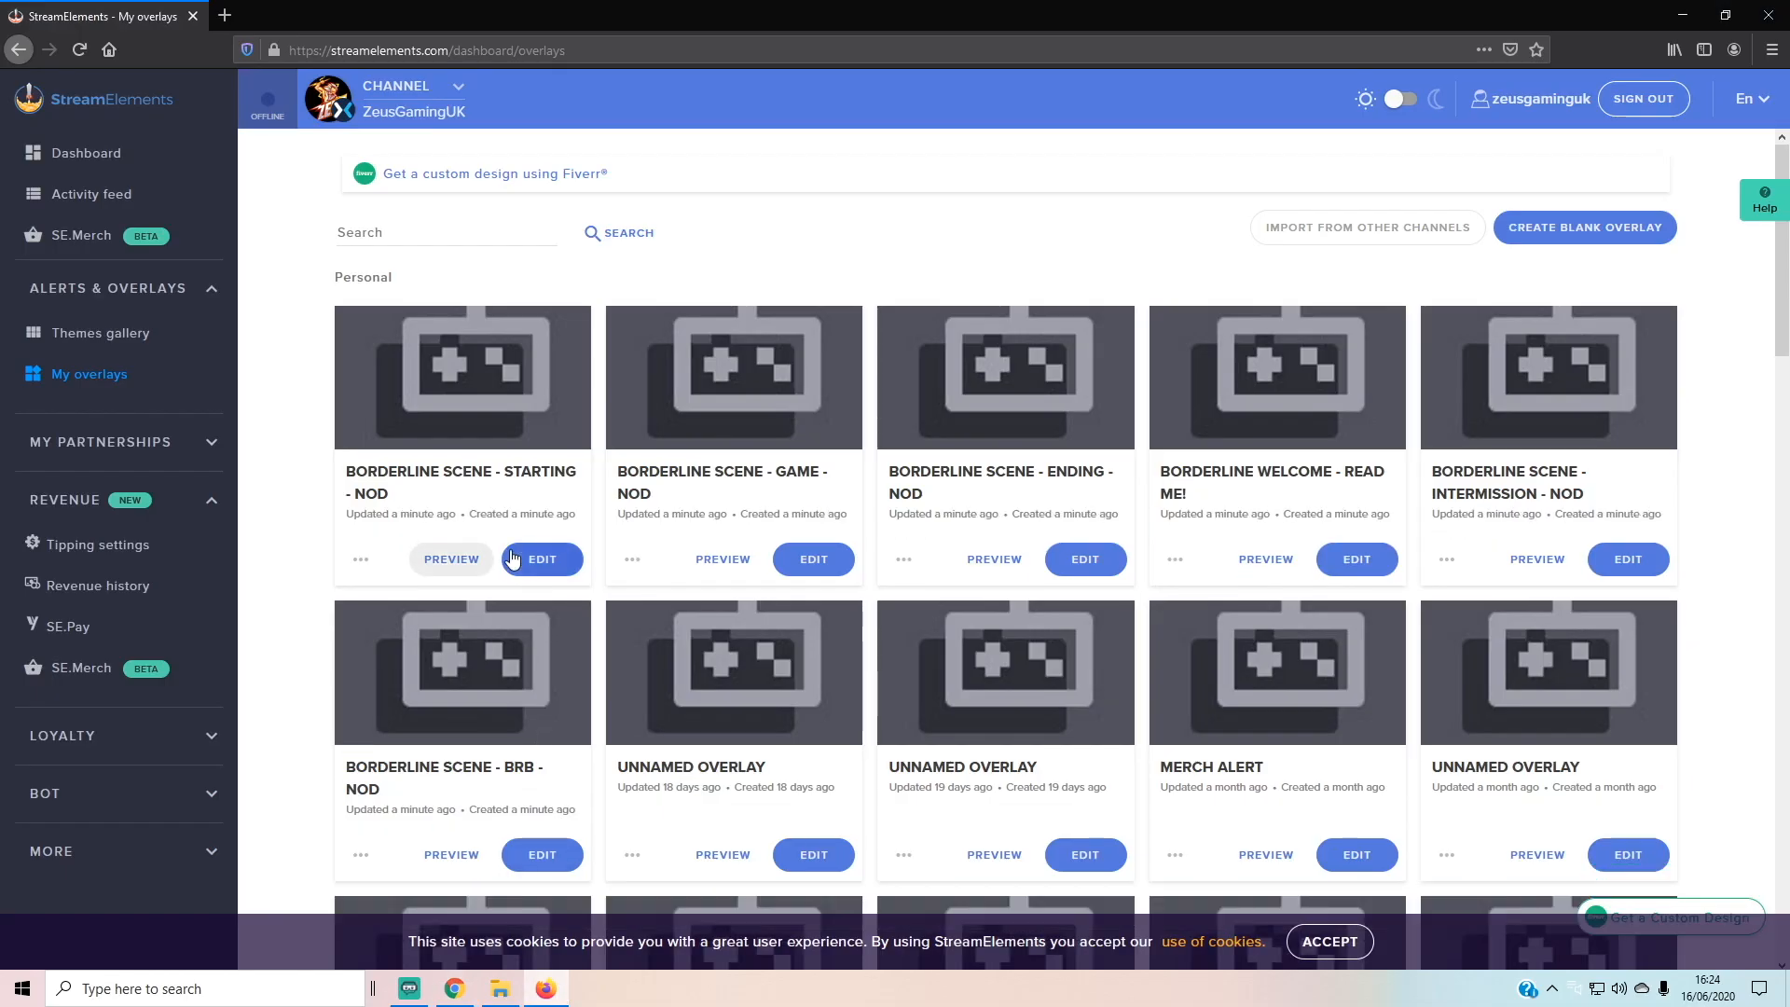
pyautogui.click(545, 570)
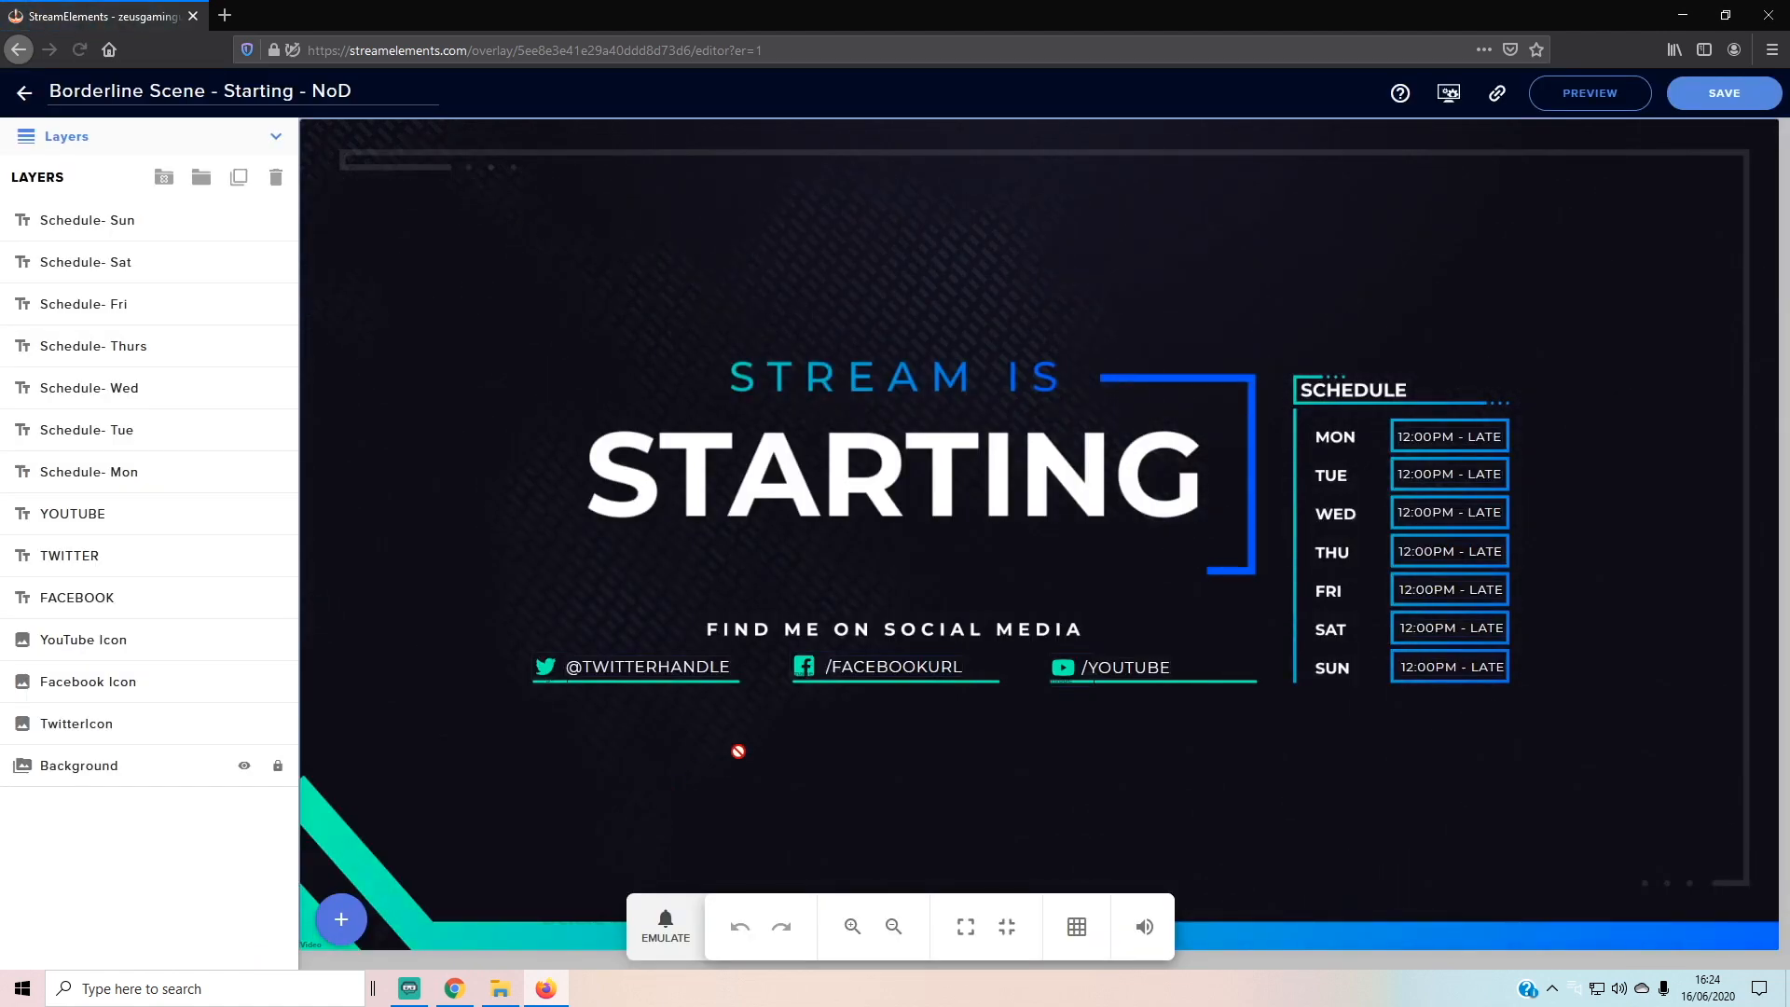
pyautogui.click(664, 673)
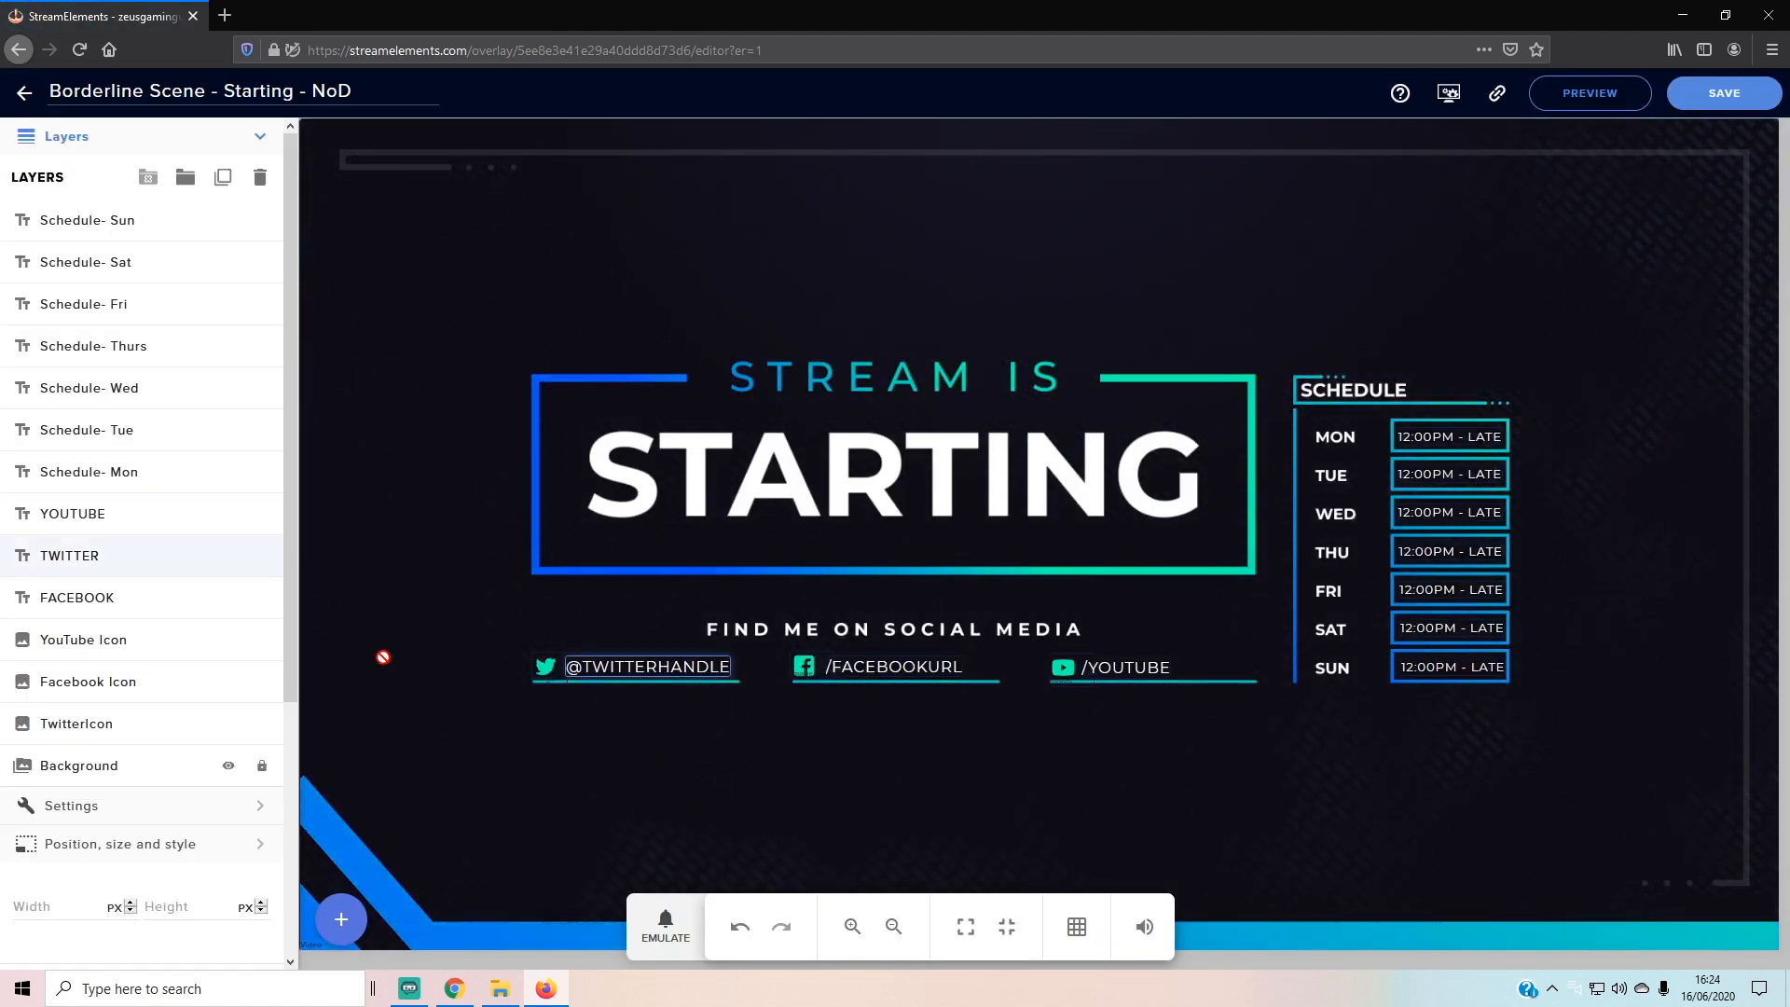
pyautogui.click(108, 593)
pyautogui.doubleClick(114, 557)
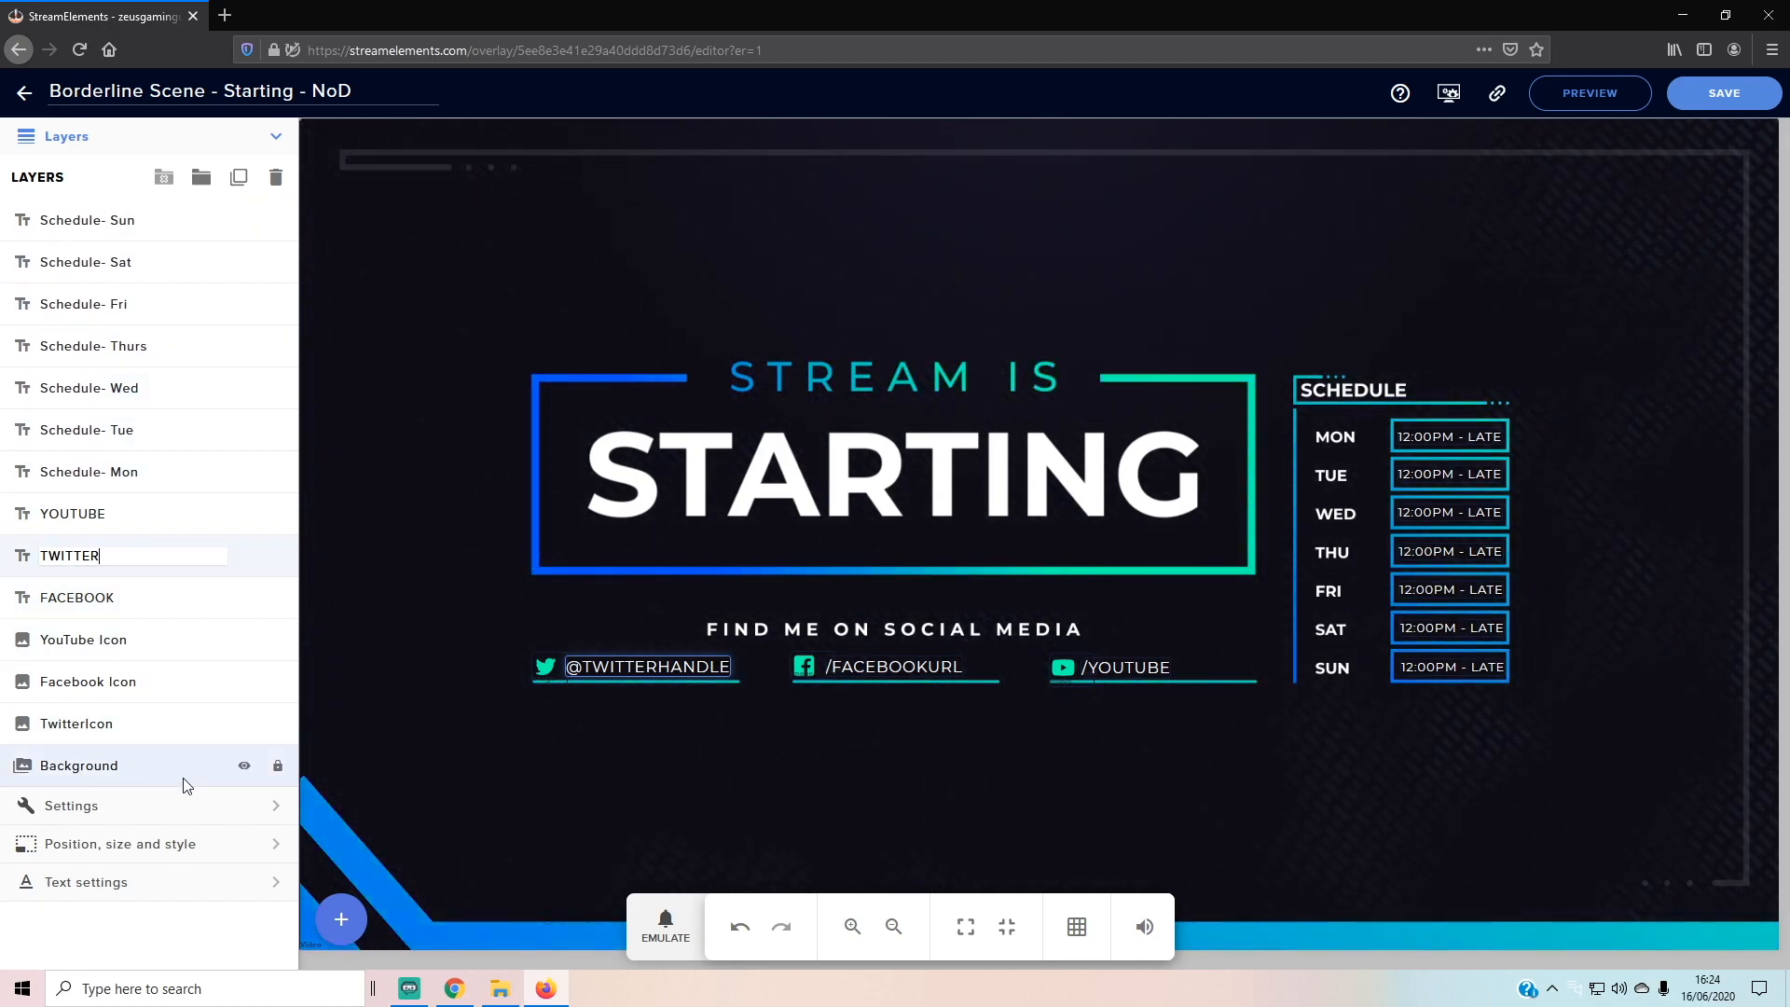
pyautogui.click(176, 238)
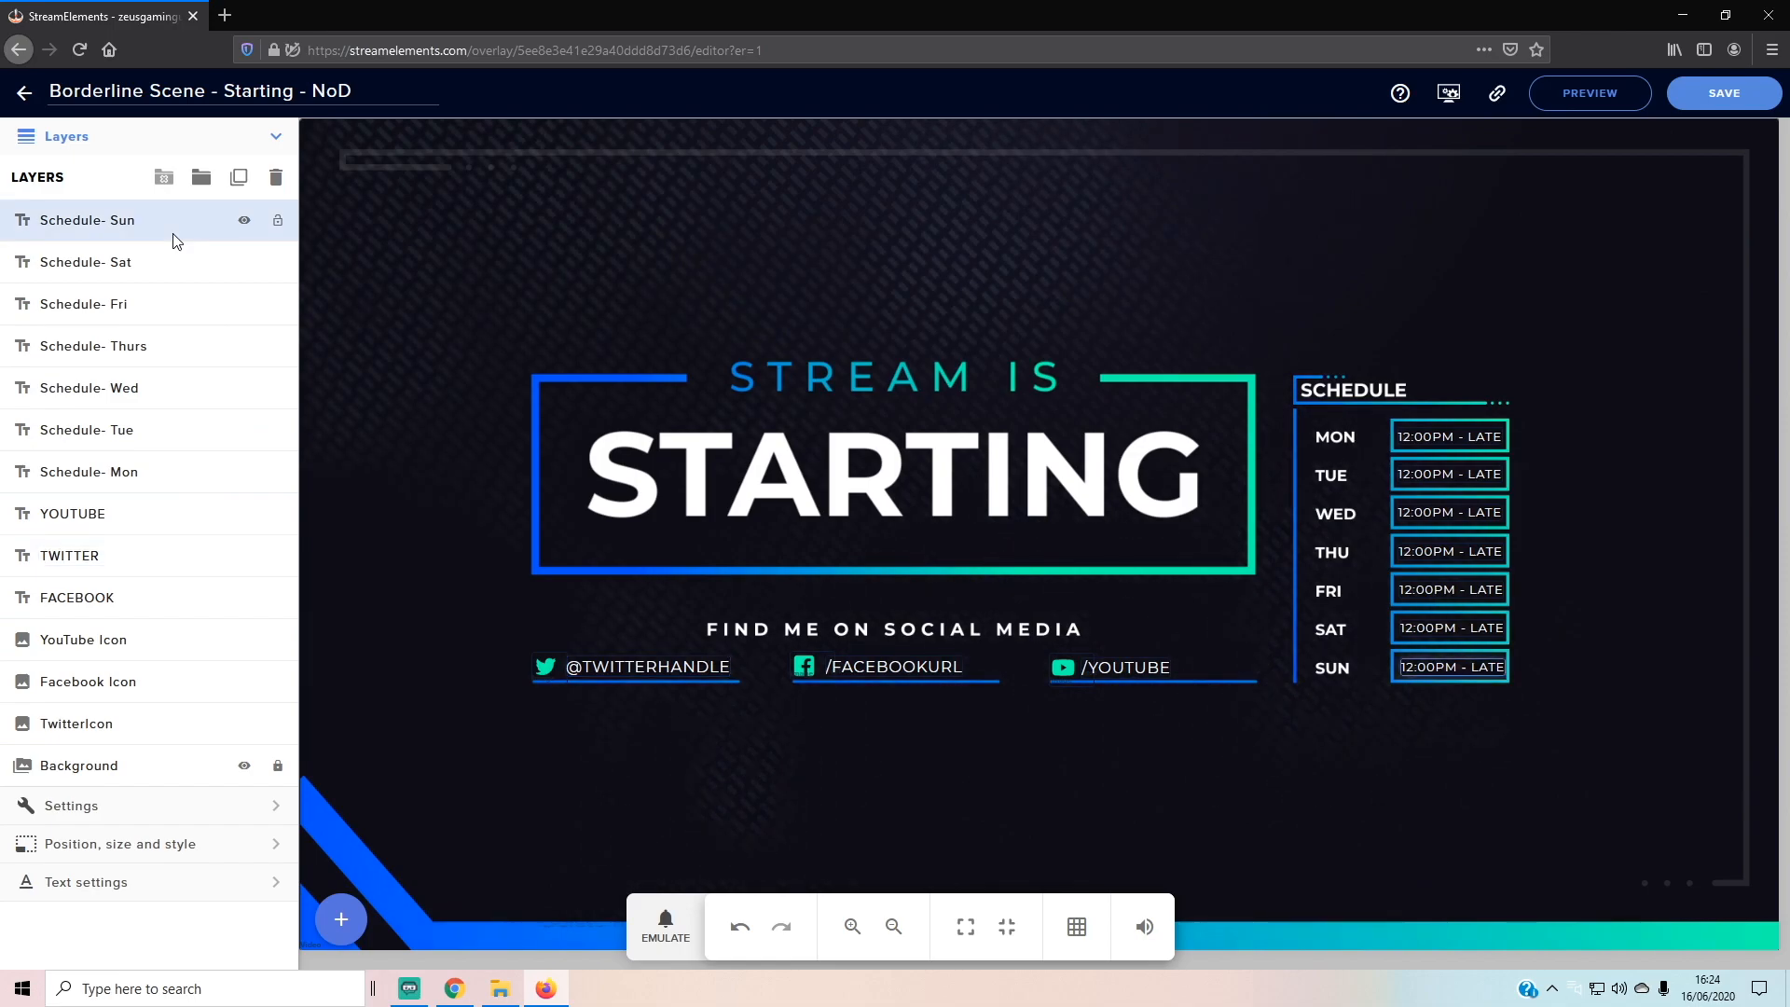
pyautogui.click(176, 238)
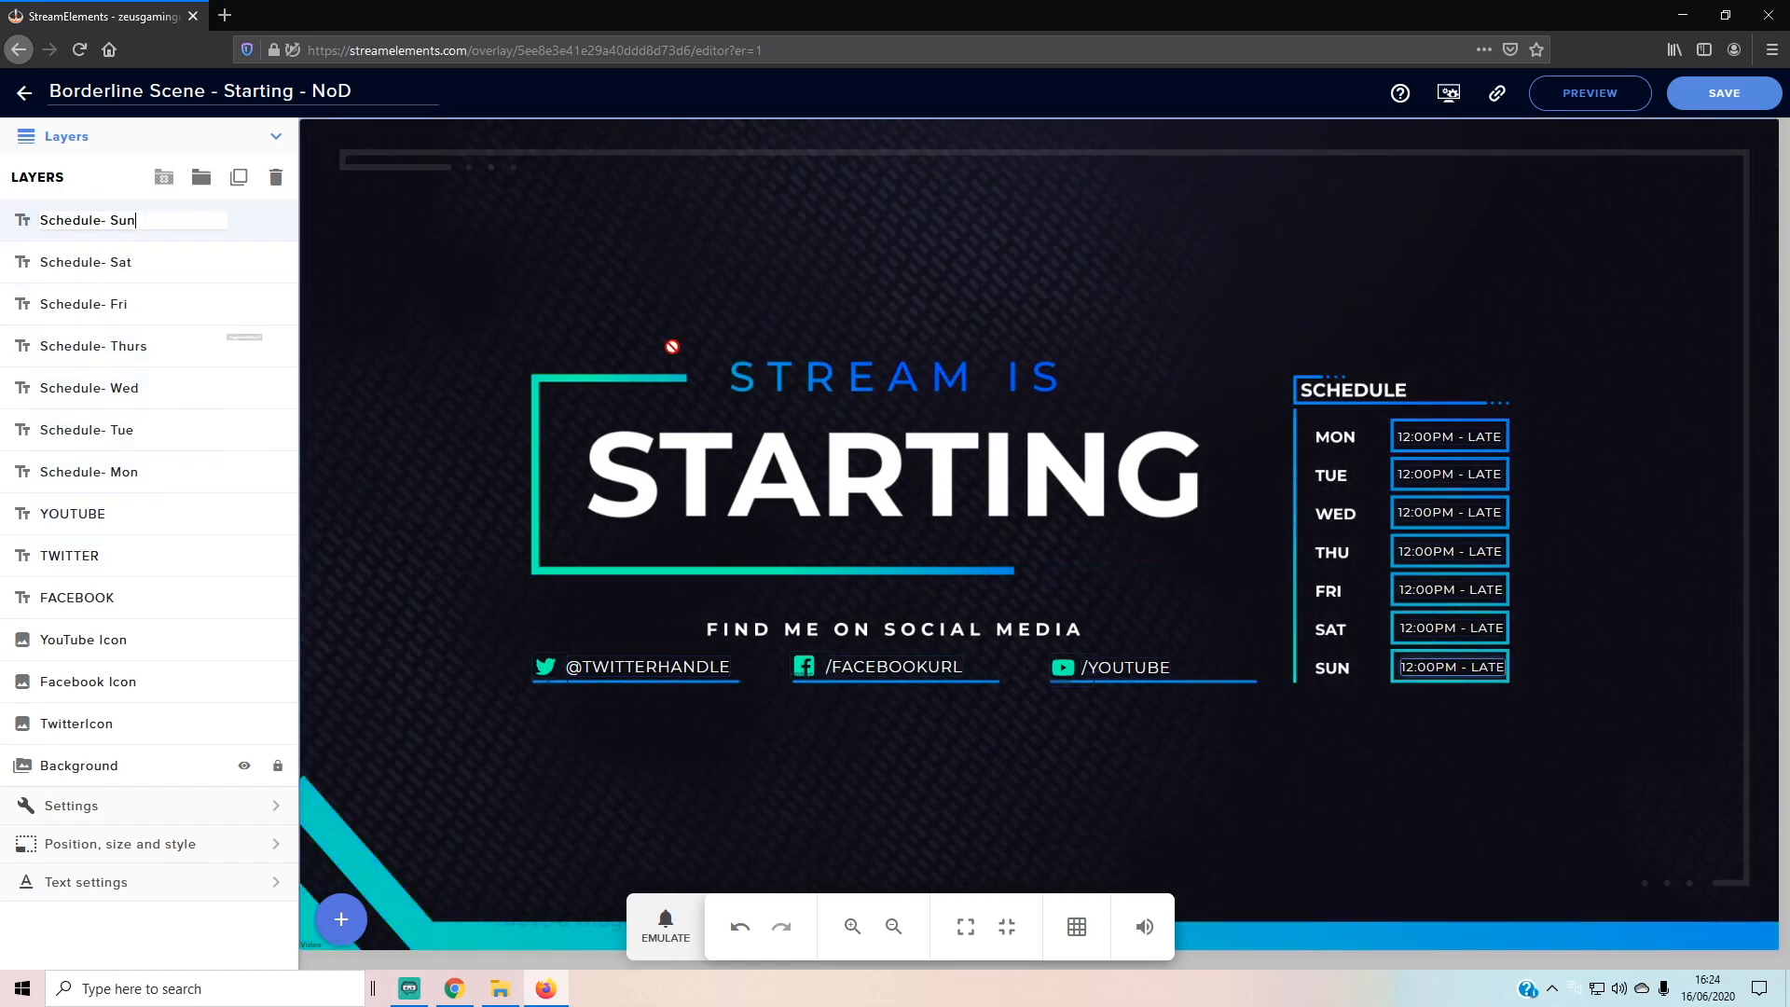
# Step: Examine the Monday schedule text, the YouTube Icon layer and the TwitterIcon layer's image settings, and return to the layer list
pyautogui.click(1439, 442)
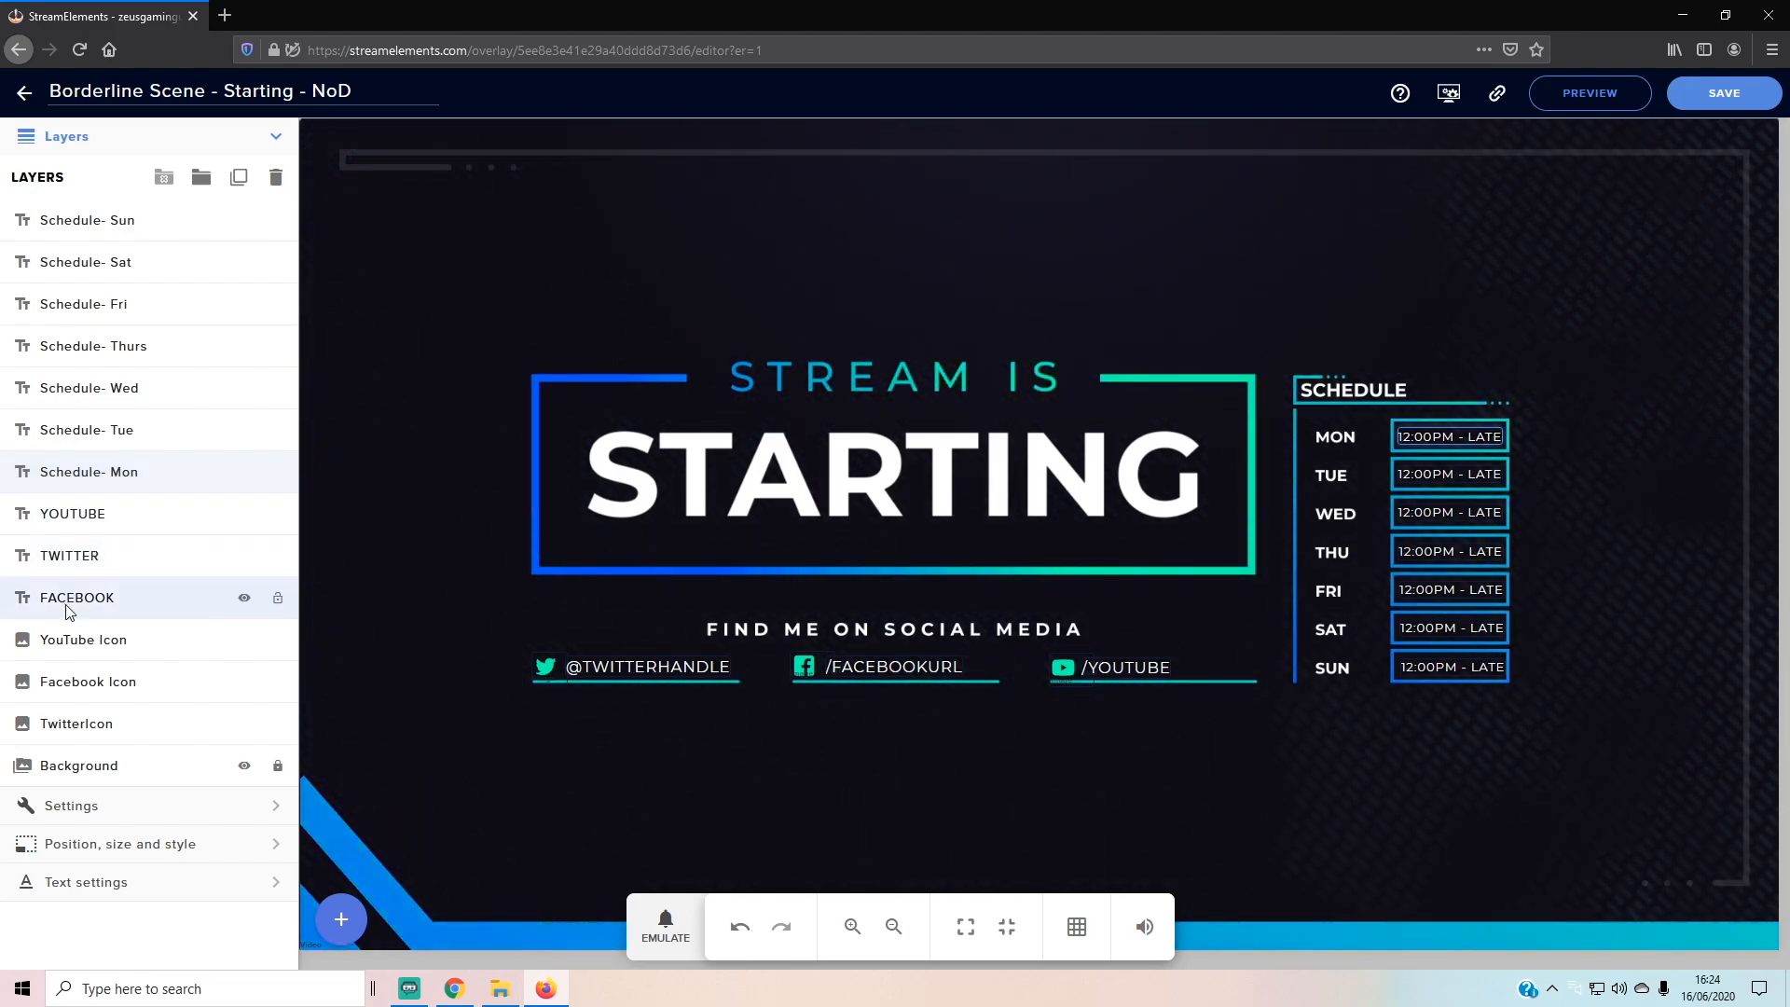
pyautogui.click(83, 642)
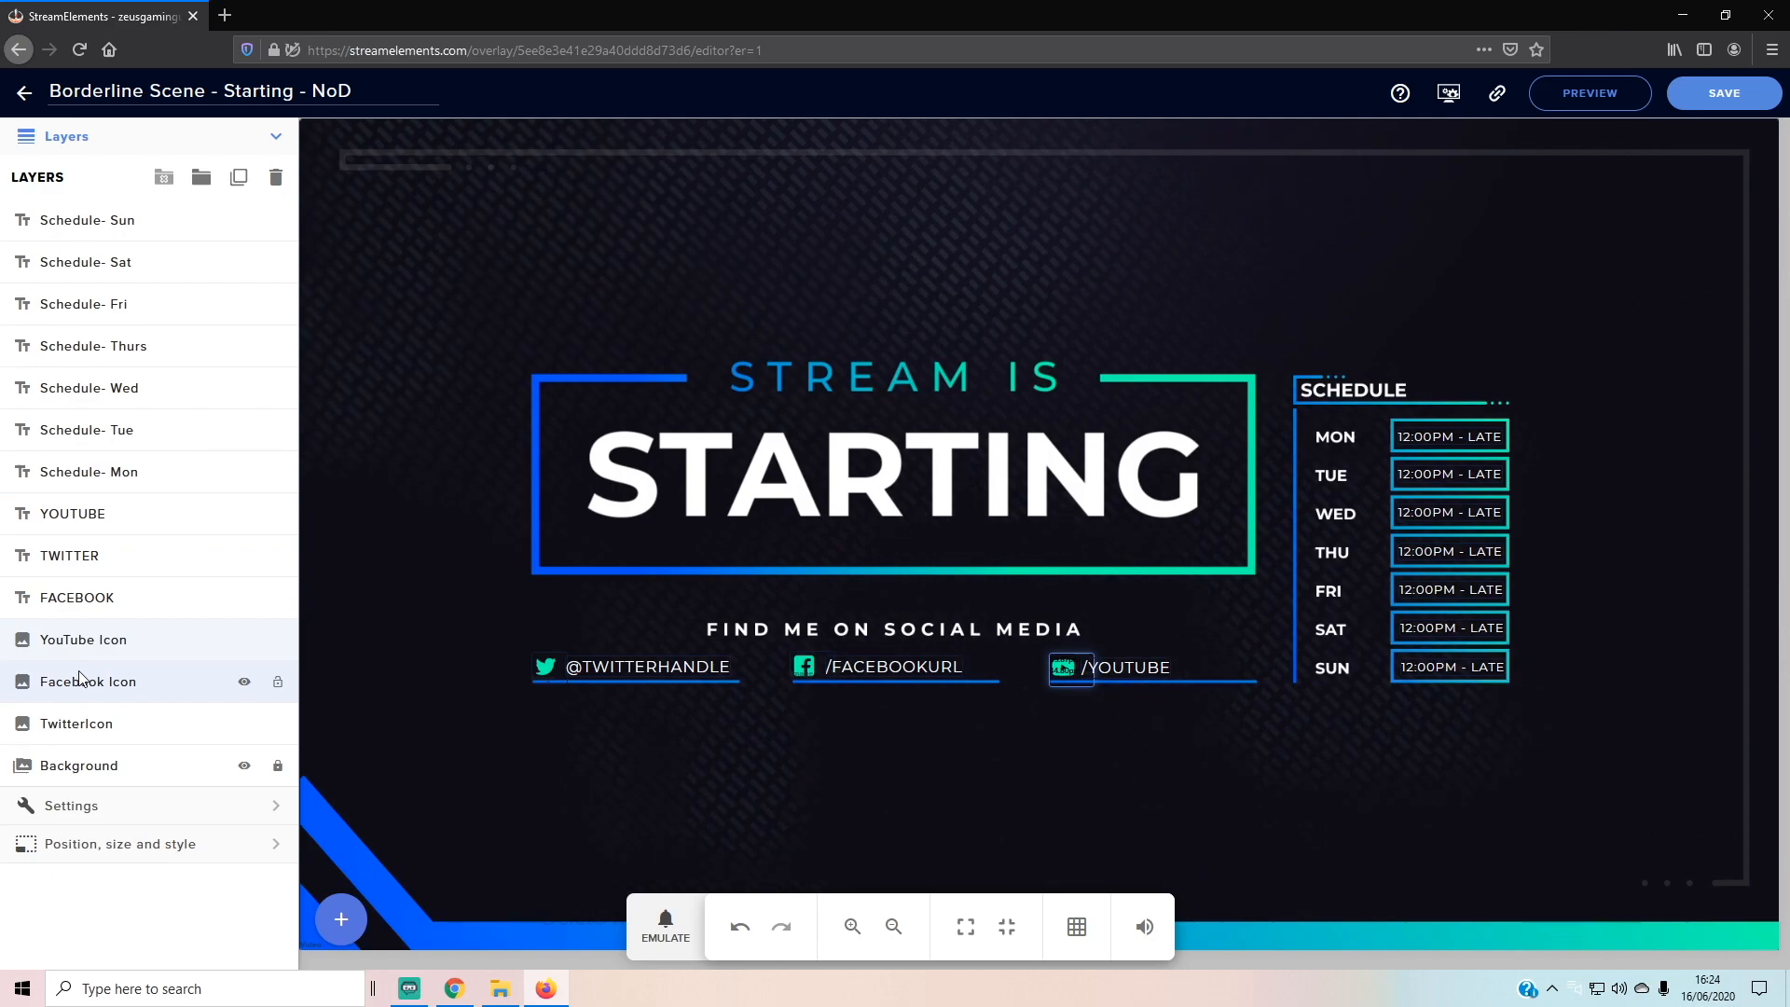
pyautogui.click(73, 725)
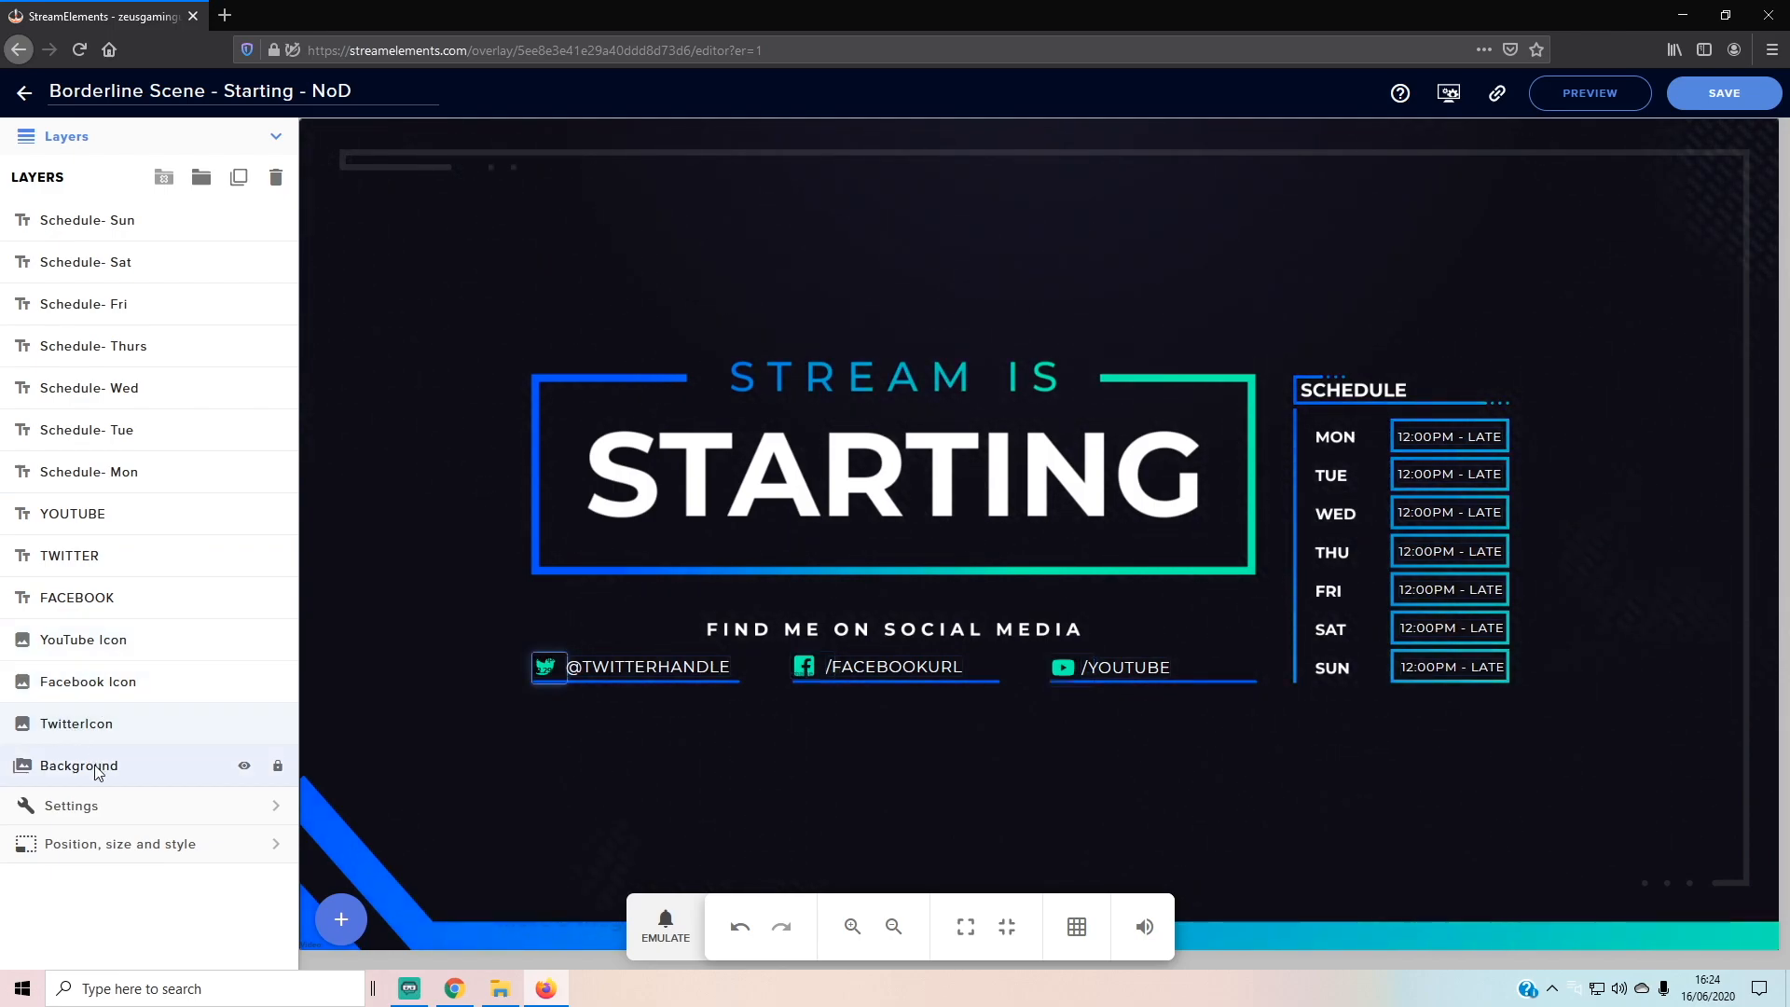
pyautogui.click(119, 809)
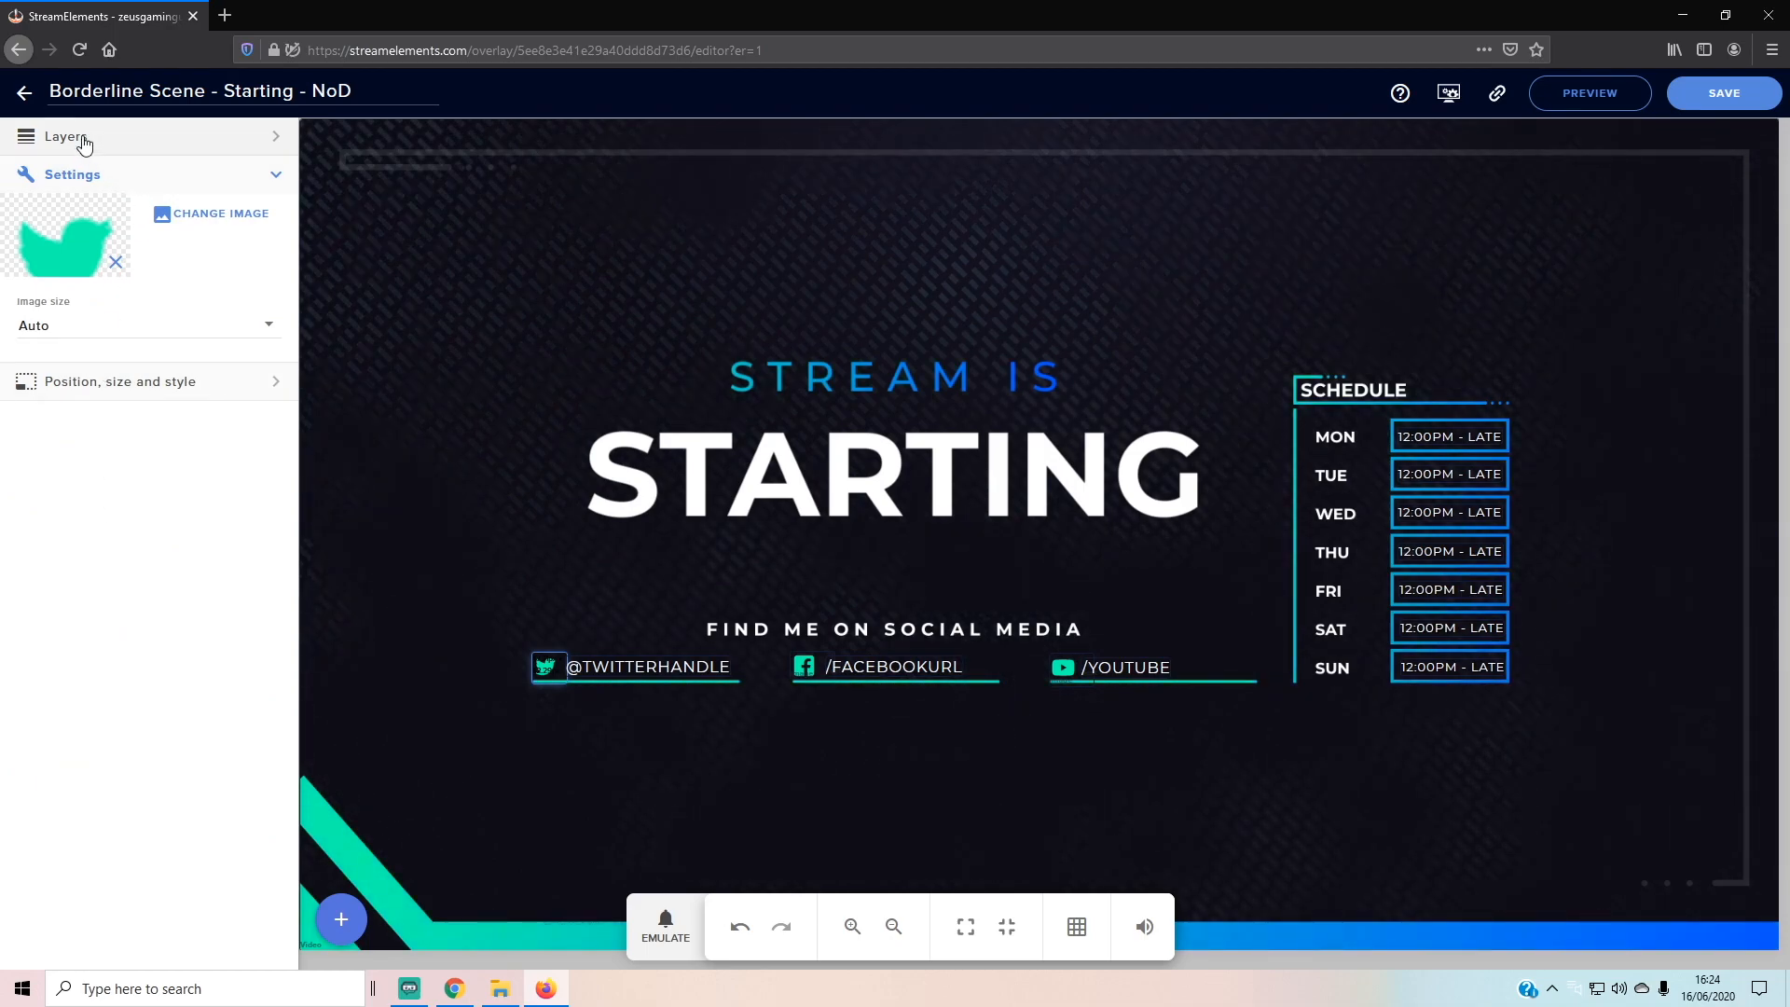
pyautogui.click(32, 136)
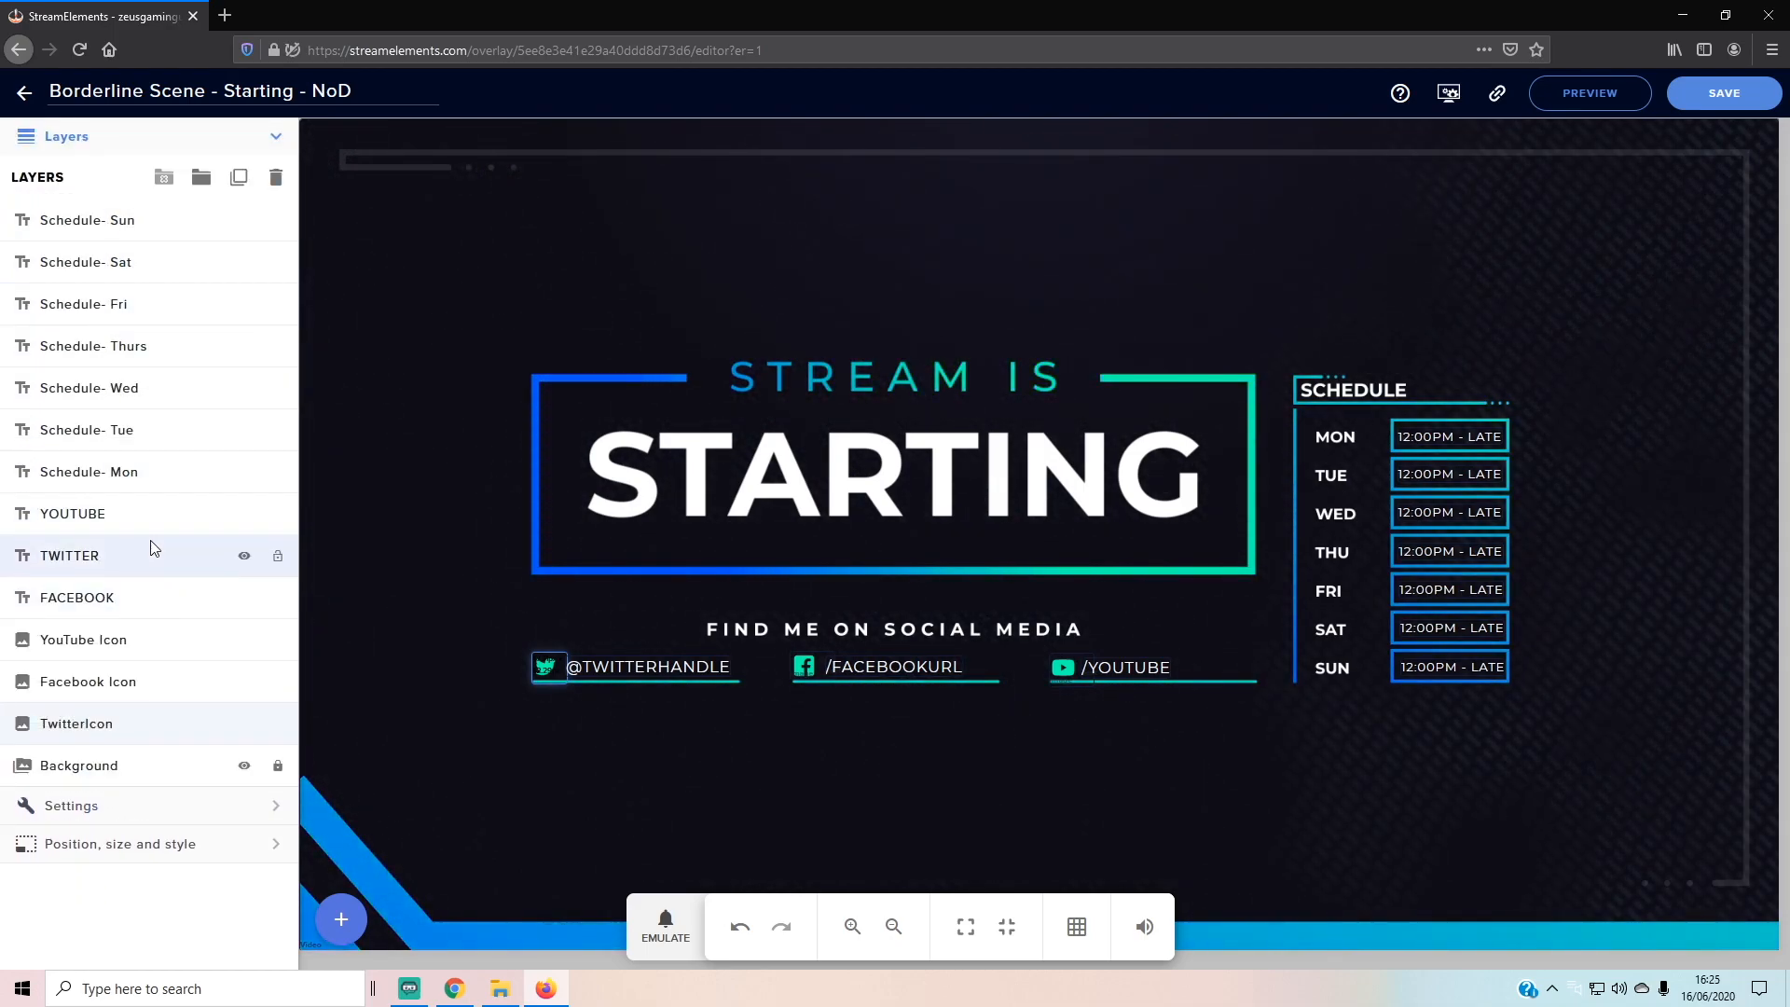
# Step: Toggle the Schedule- Sun layer's visibility off and back on, and save the overlay
pyautogui.click(148, 229)
pyautogui.click(245, 220)
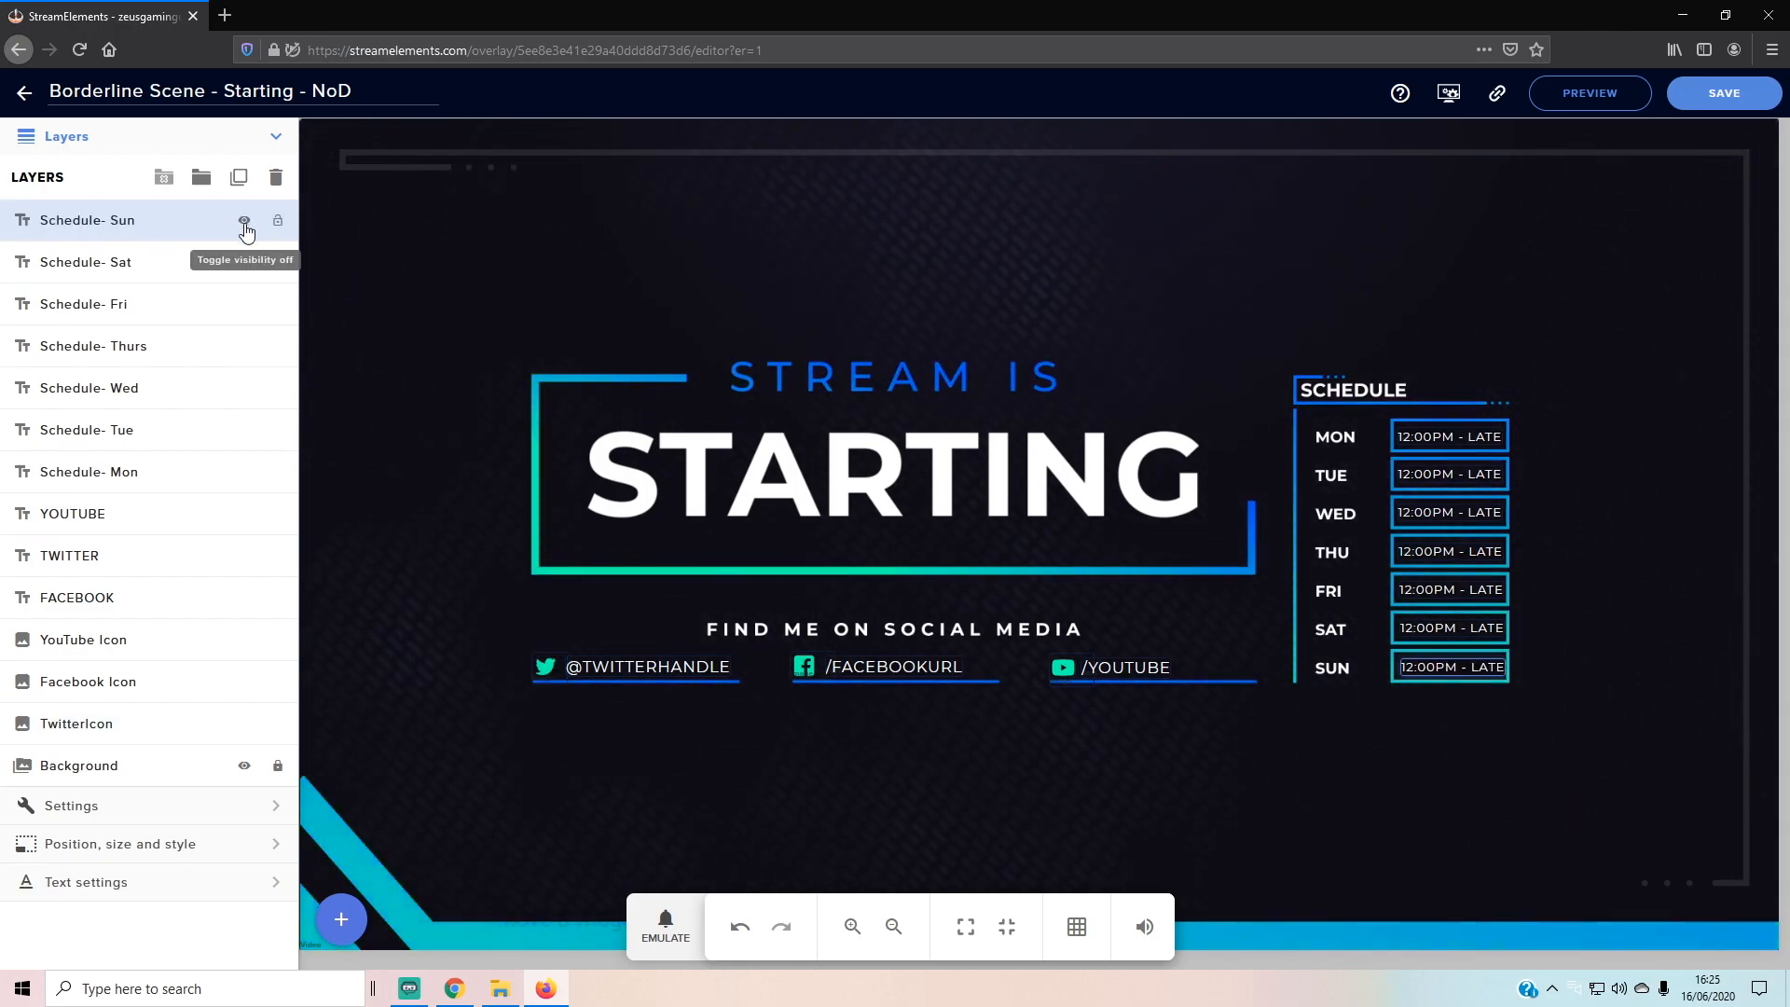
pyautogui.click(244, 221)
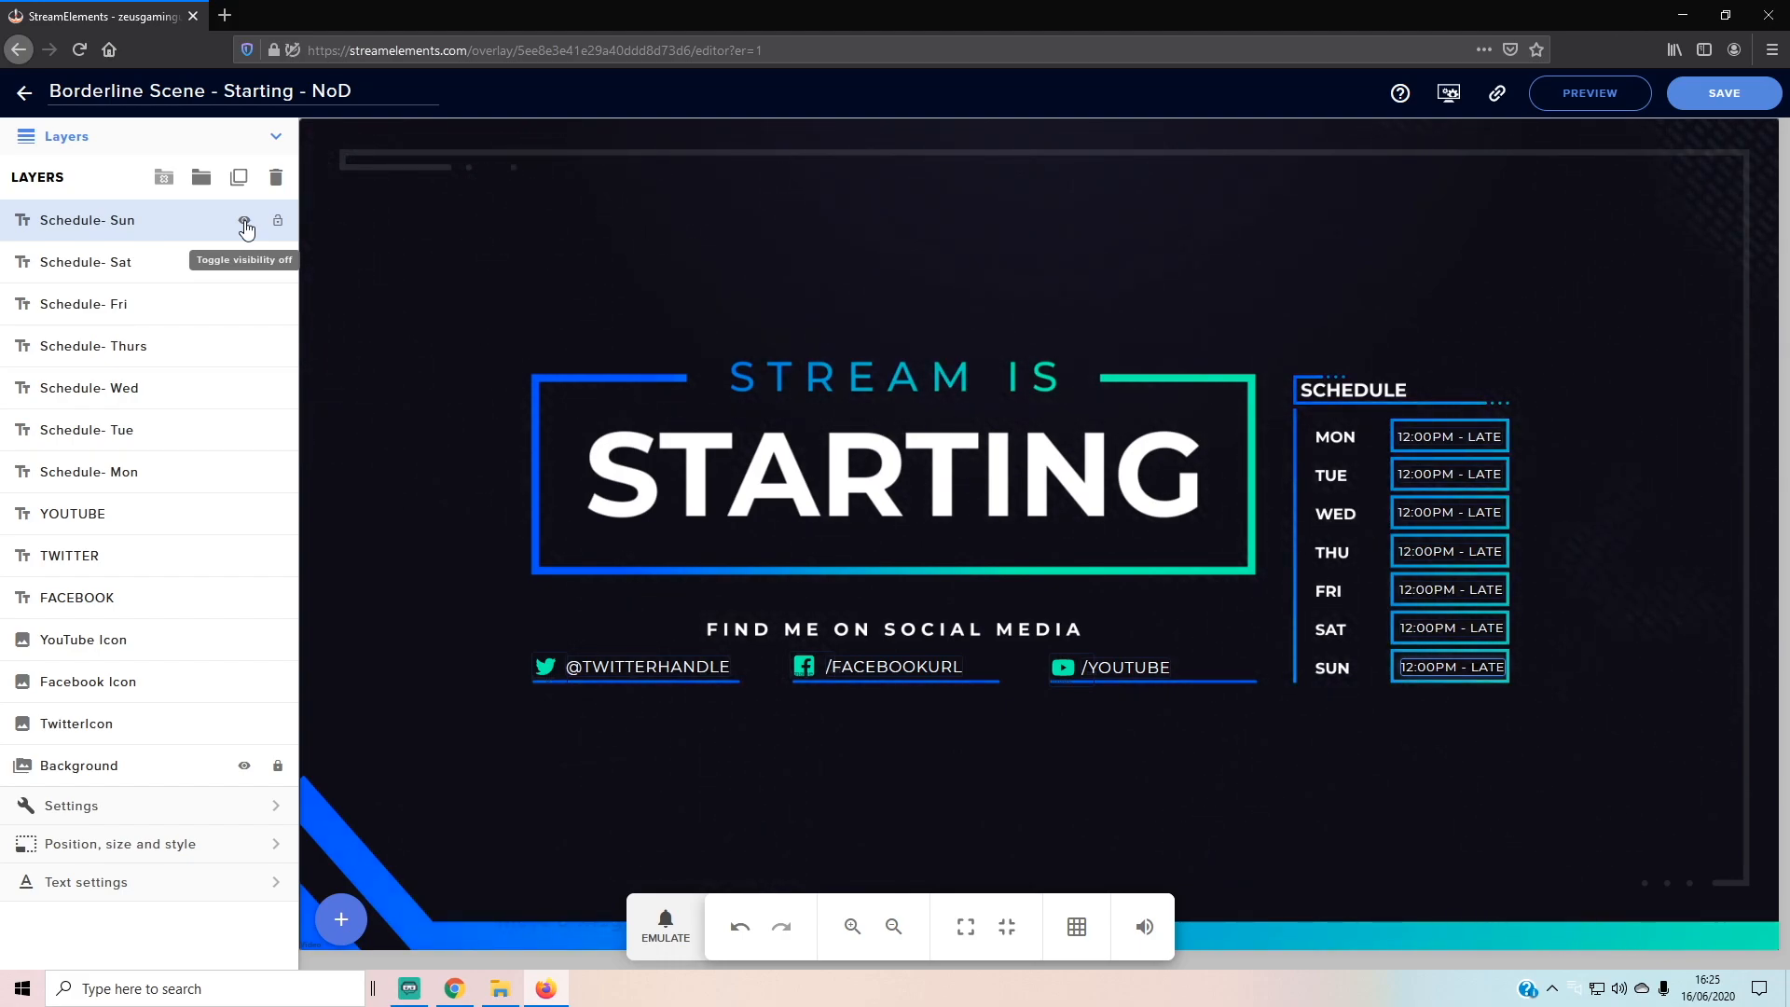
pyautogui.click(245, 224)
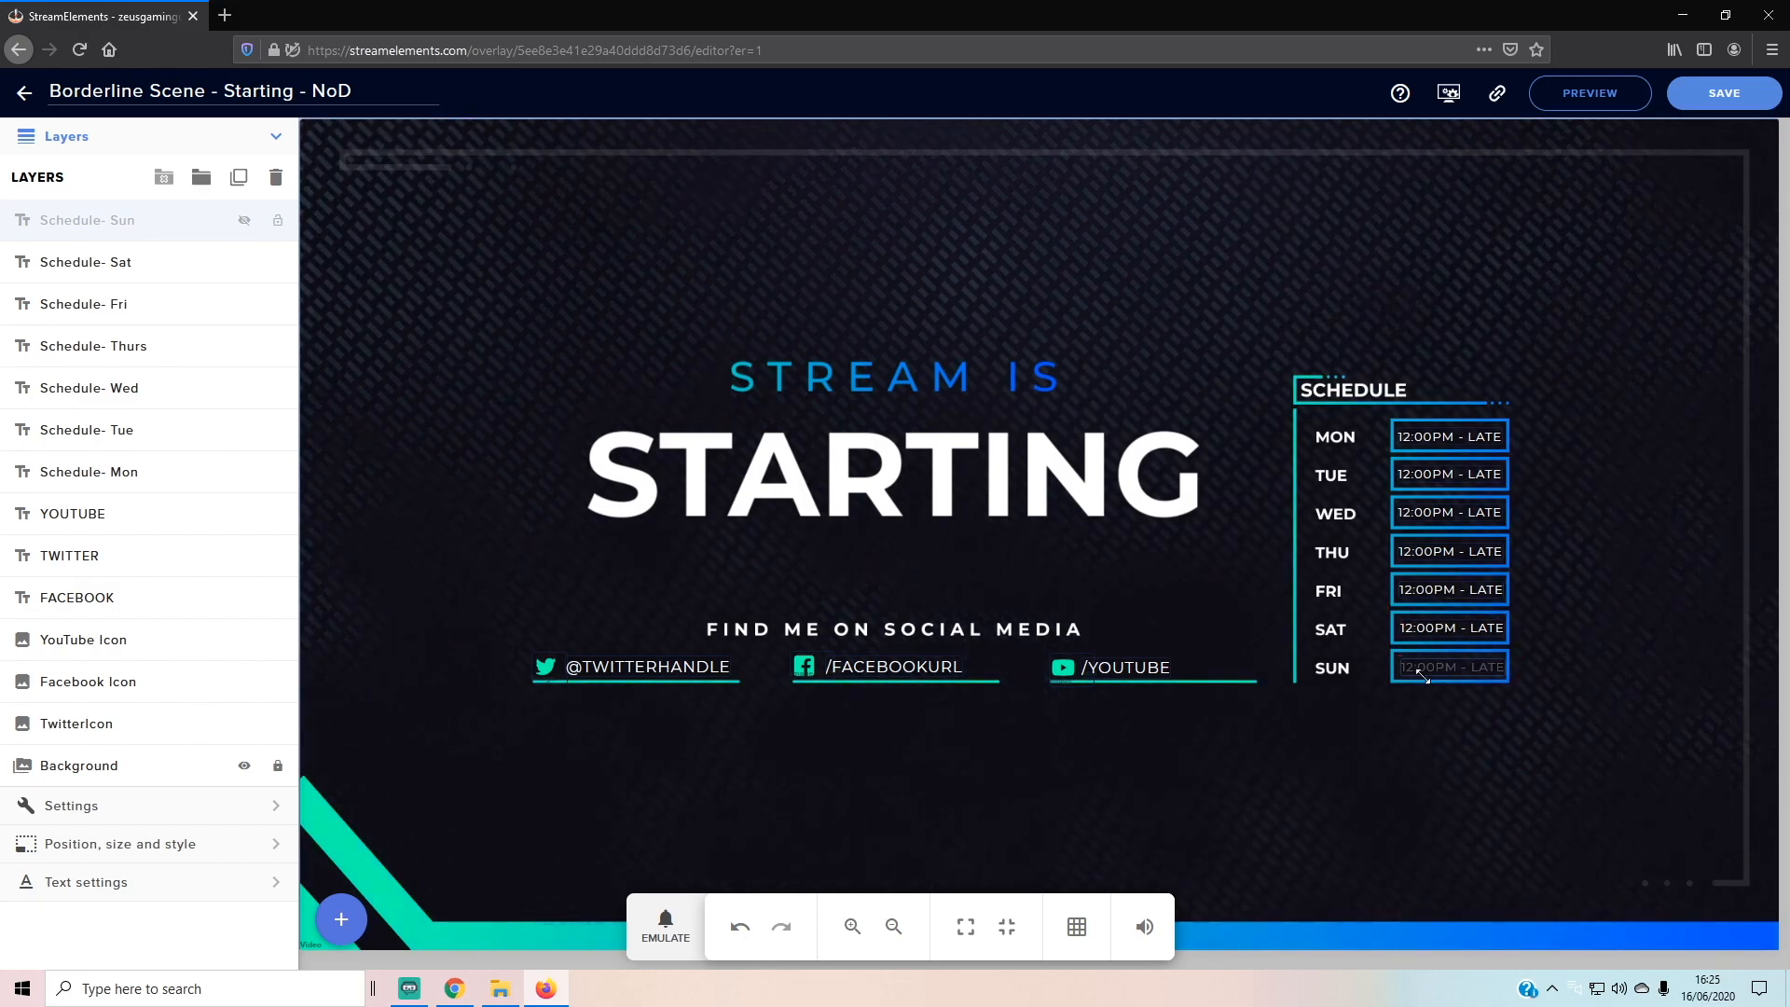
pyautogui.click(241, 222)
pyautogui.click(242, 222)
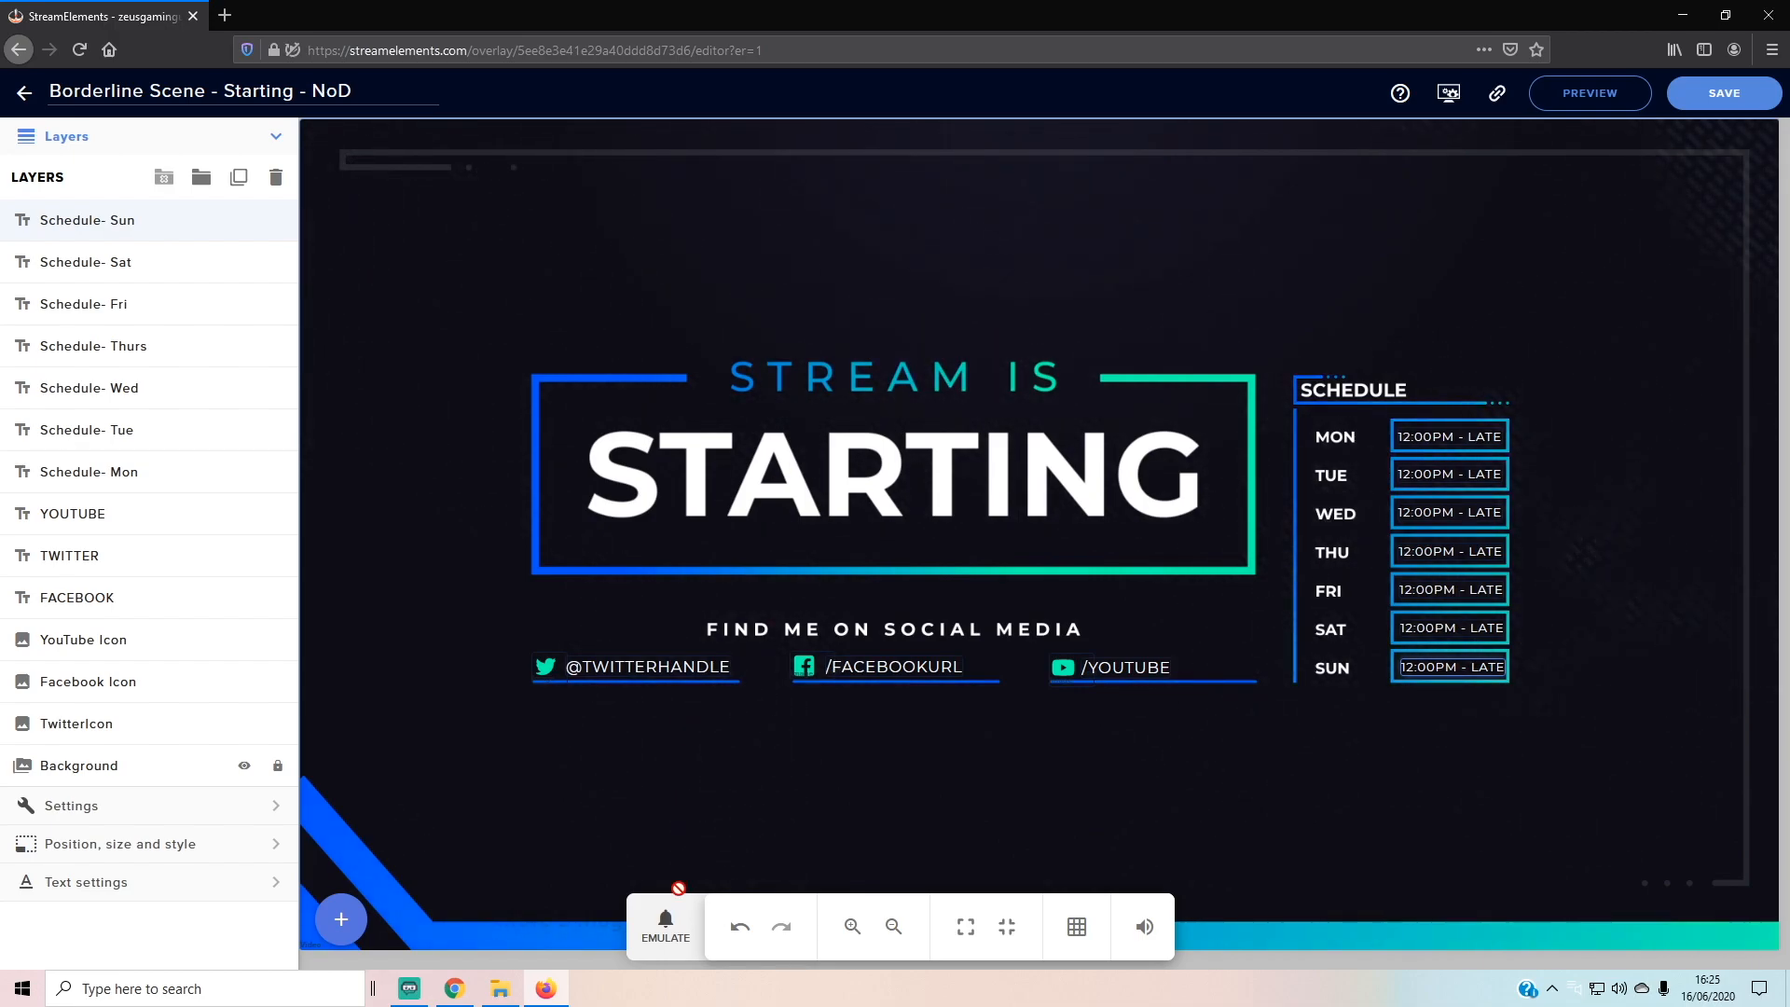
pyautogui.click(1736, 96)
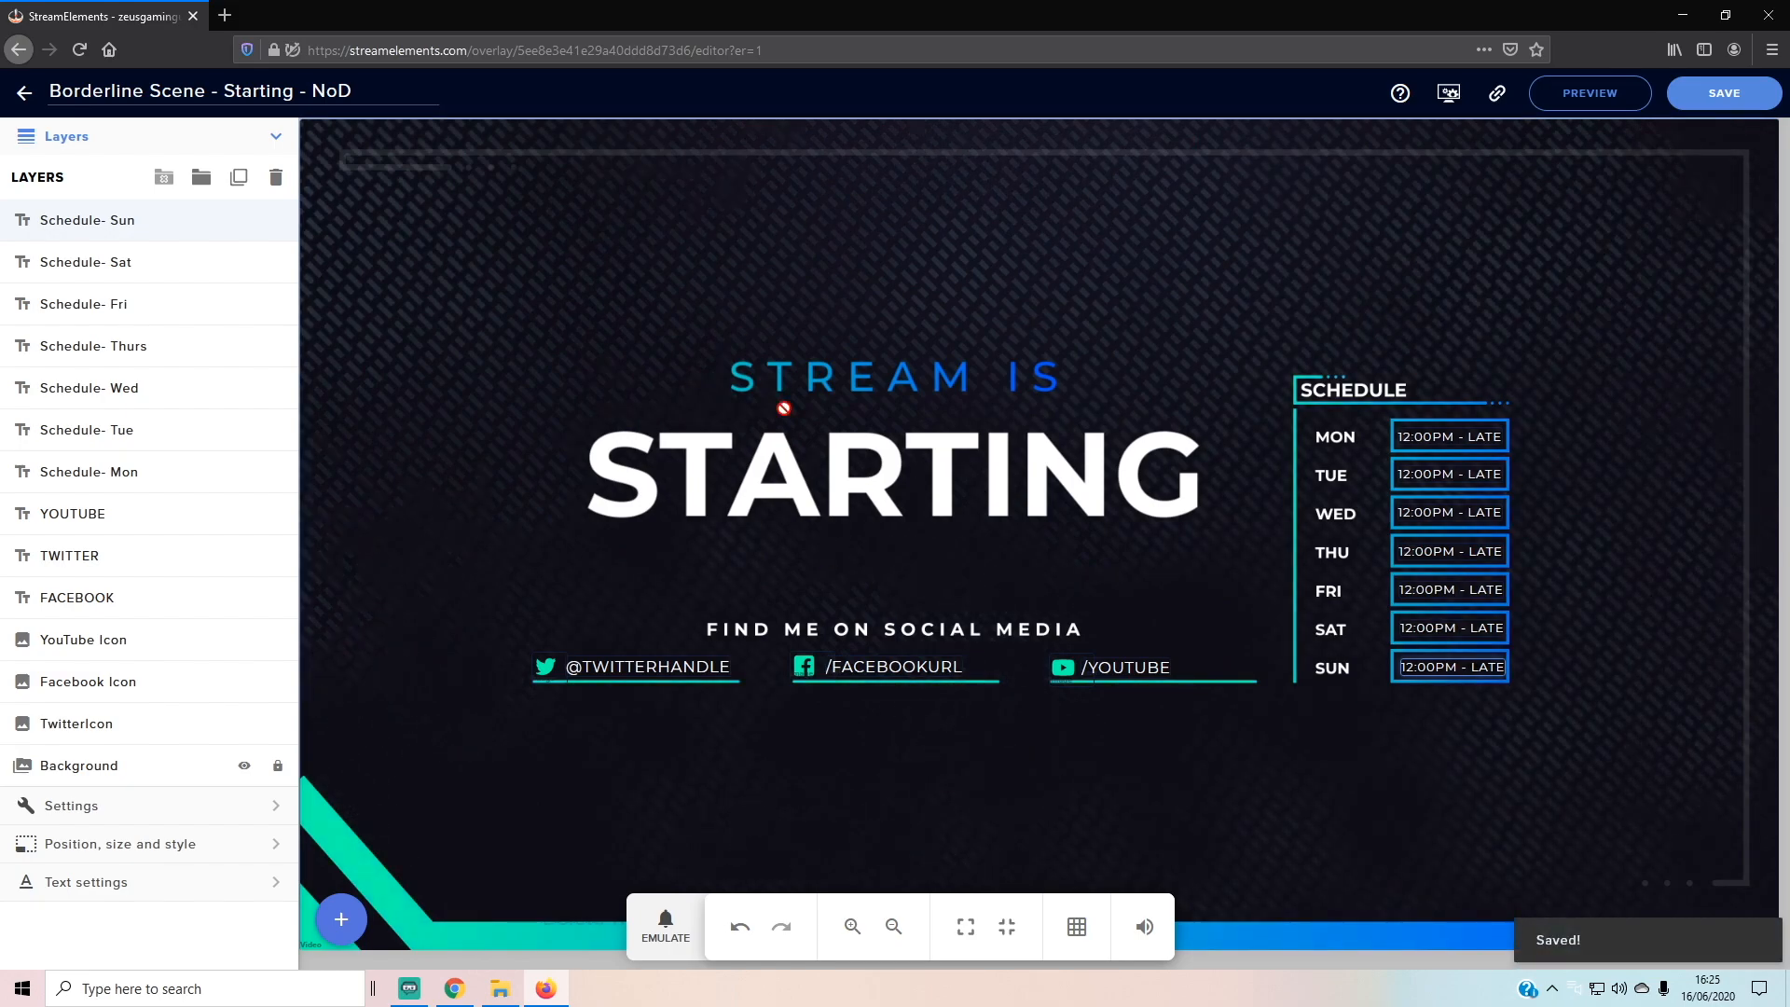
# Step: Open the ZeusGamingWorld overlay in the Player.me editor and delete its default Video widget
pyautogui.click(466, 994)
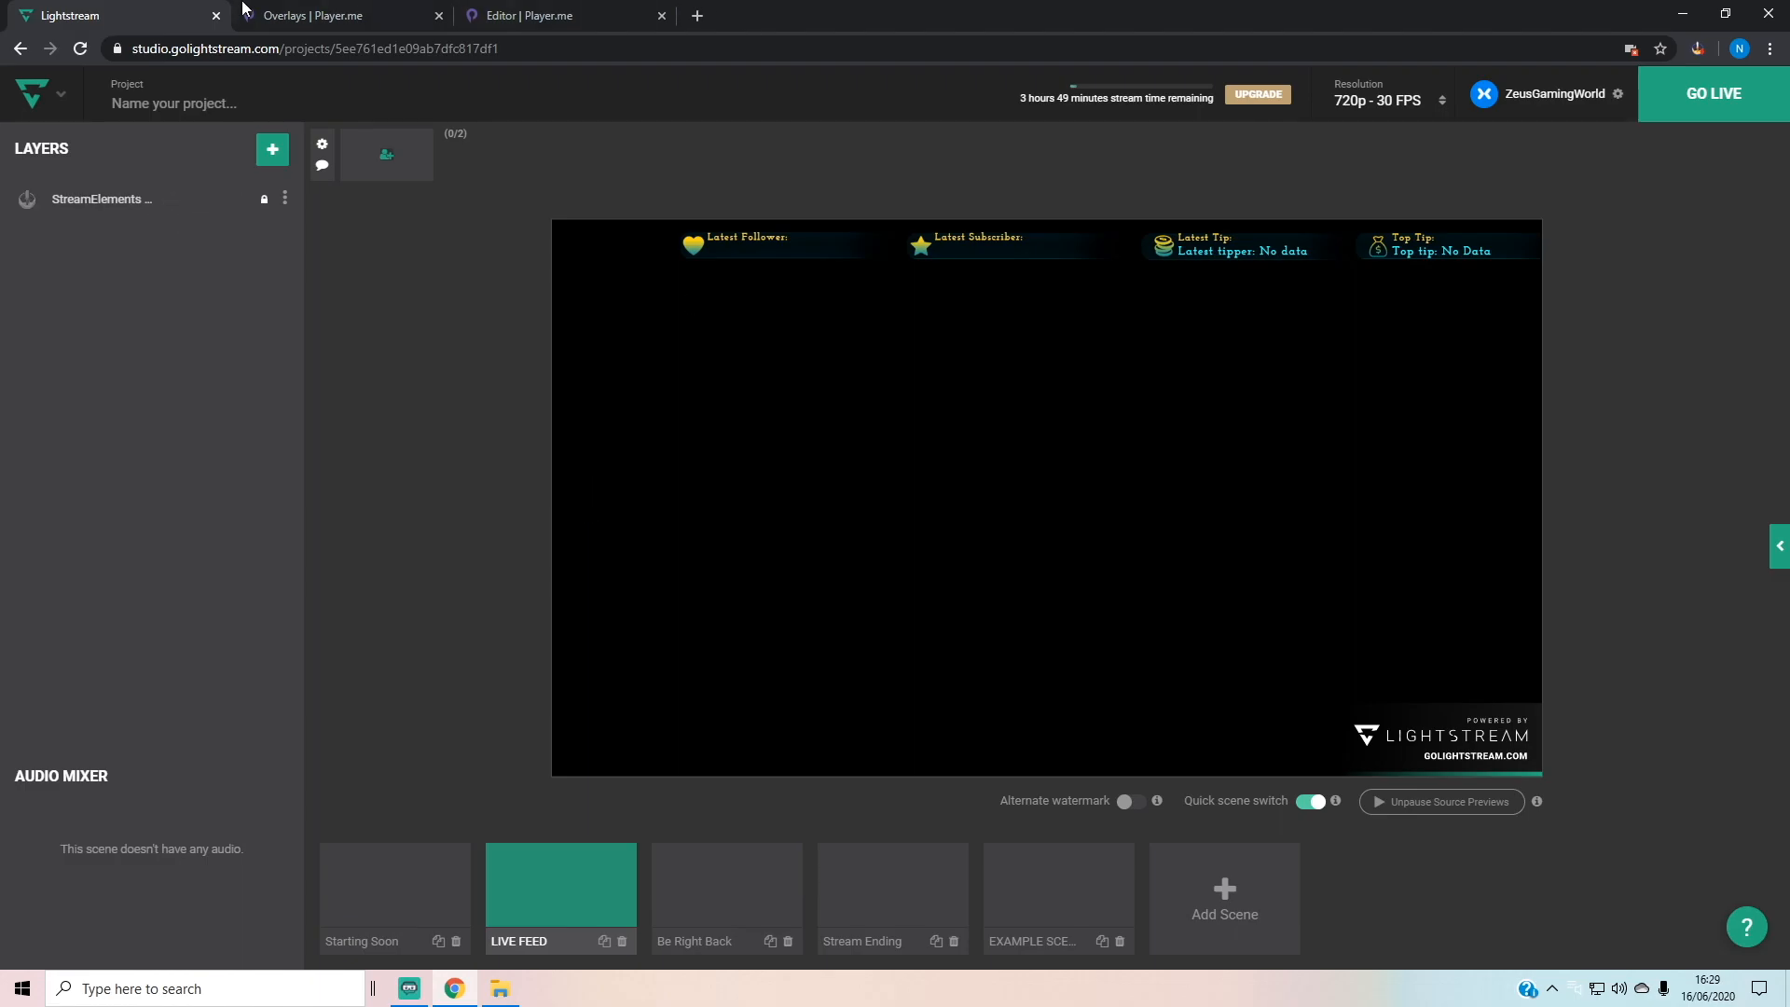
pyautogui.click(313, 16)
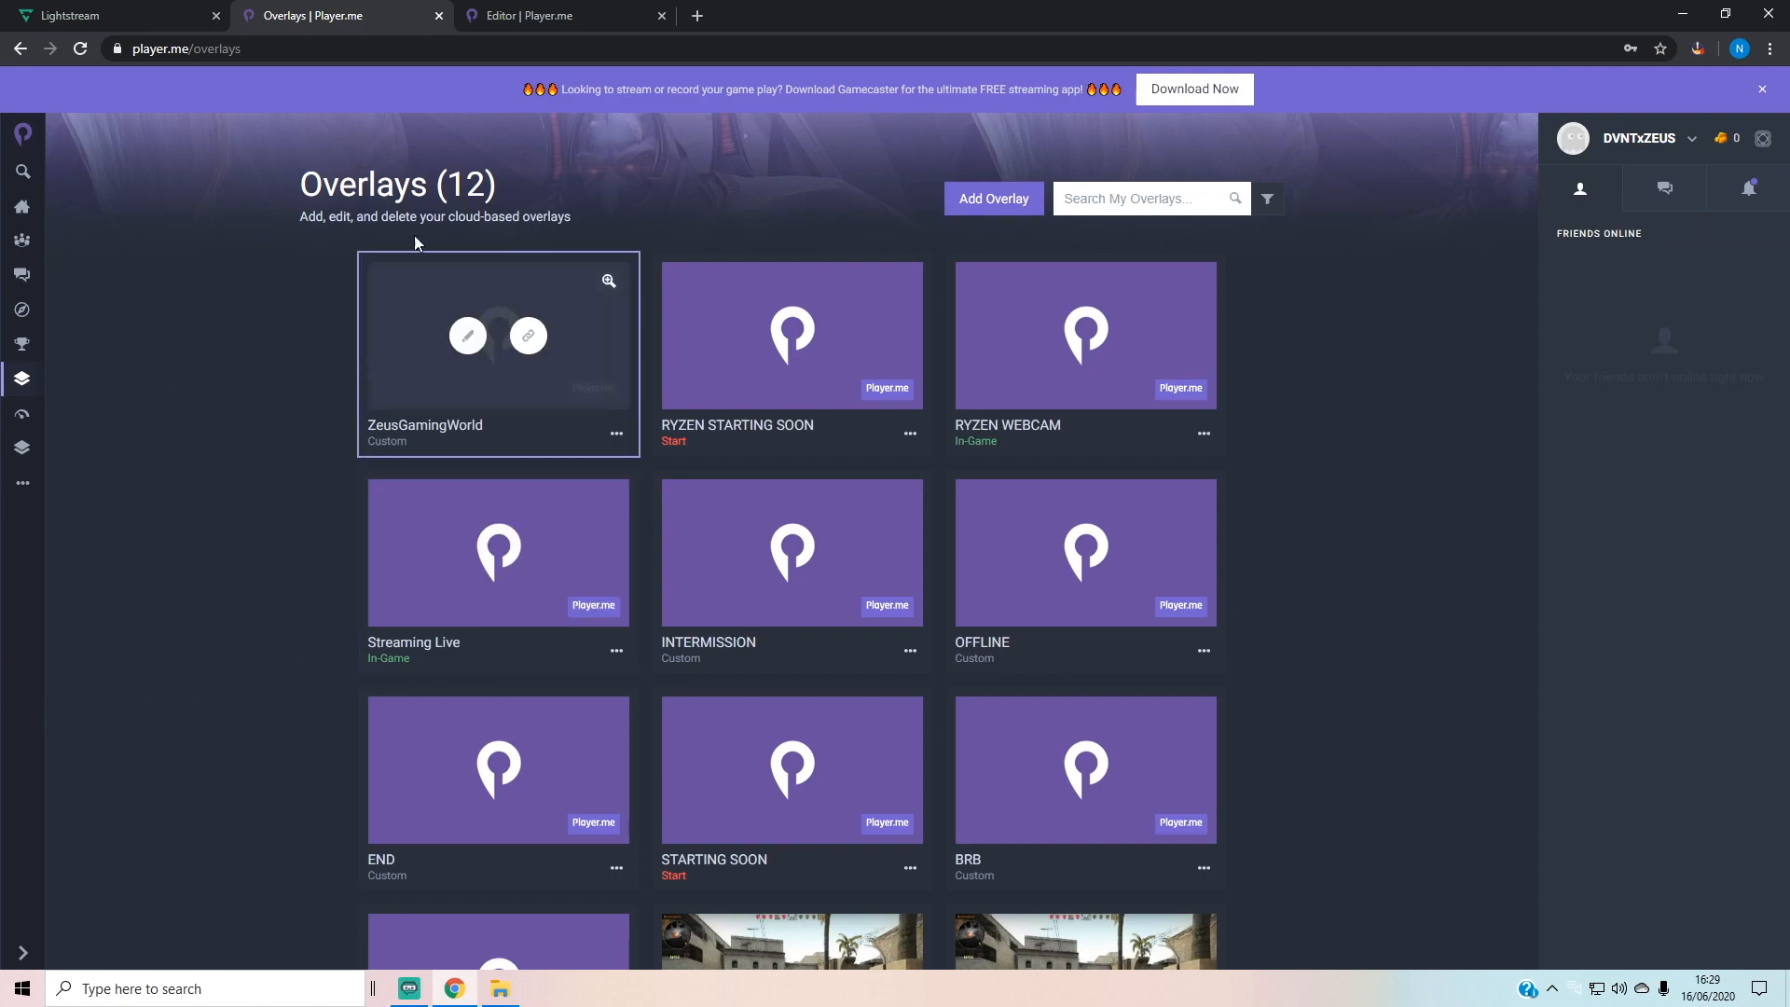
pyautogui.click(469, 336)
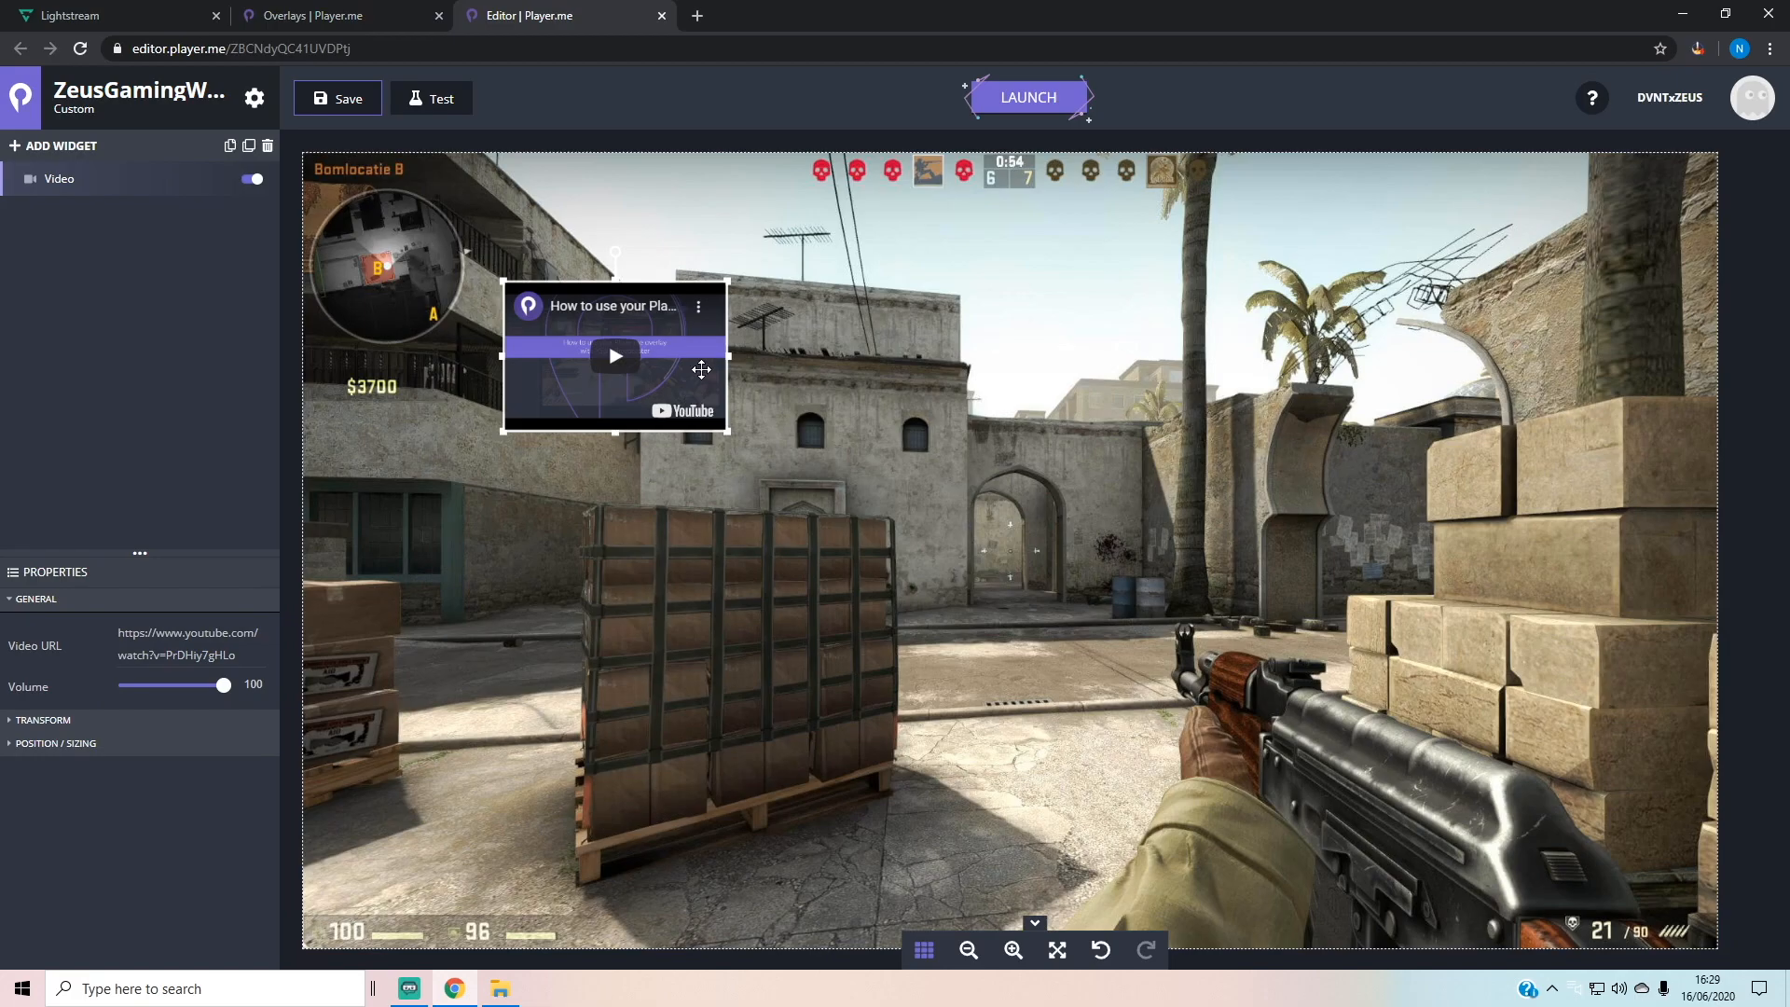
pyautogui.press('Delete')
# Step: Add a Custom Video widget and upload the ZEUS LIGHTNING INTRO (NEW) video from the Streaming Images folder
pyautogui.click(71, 145)
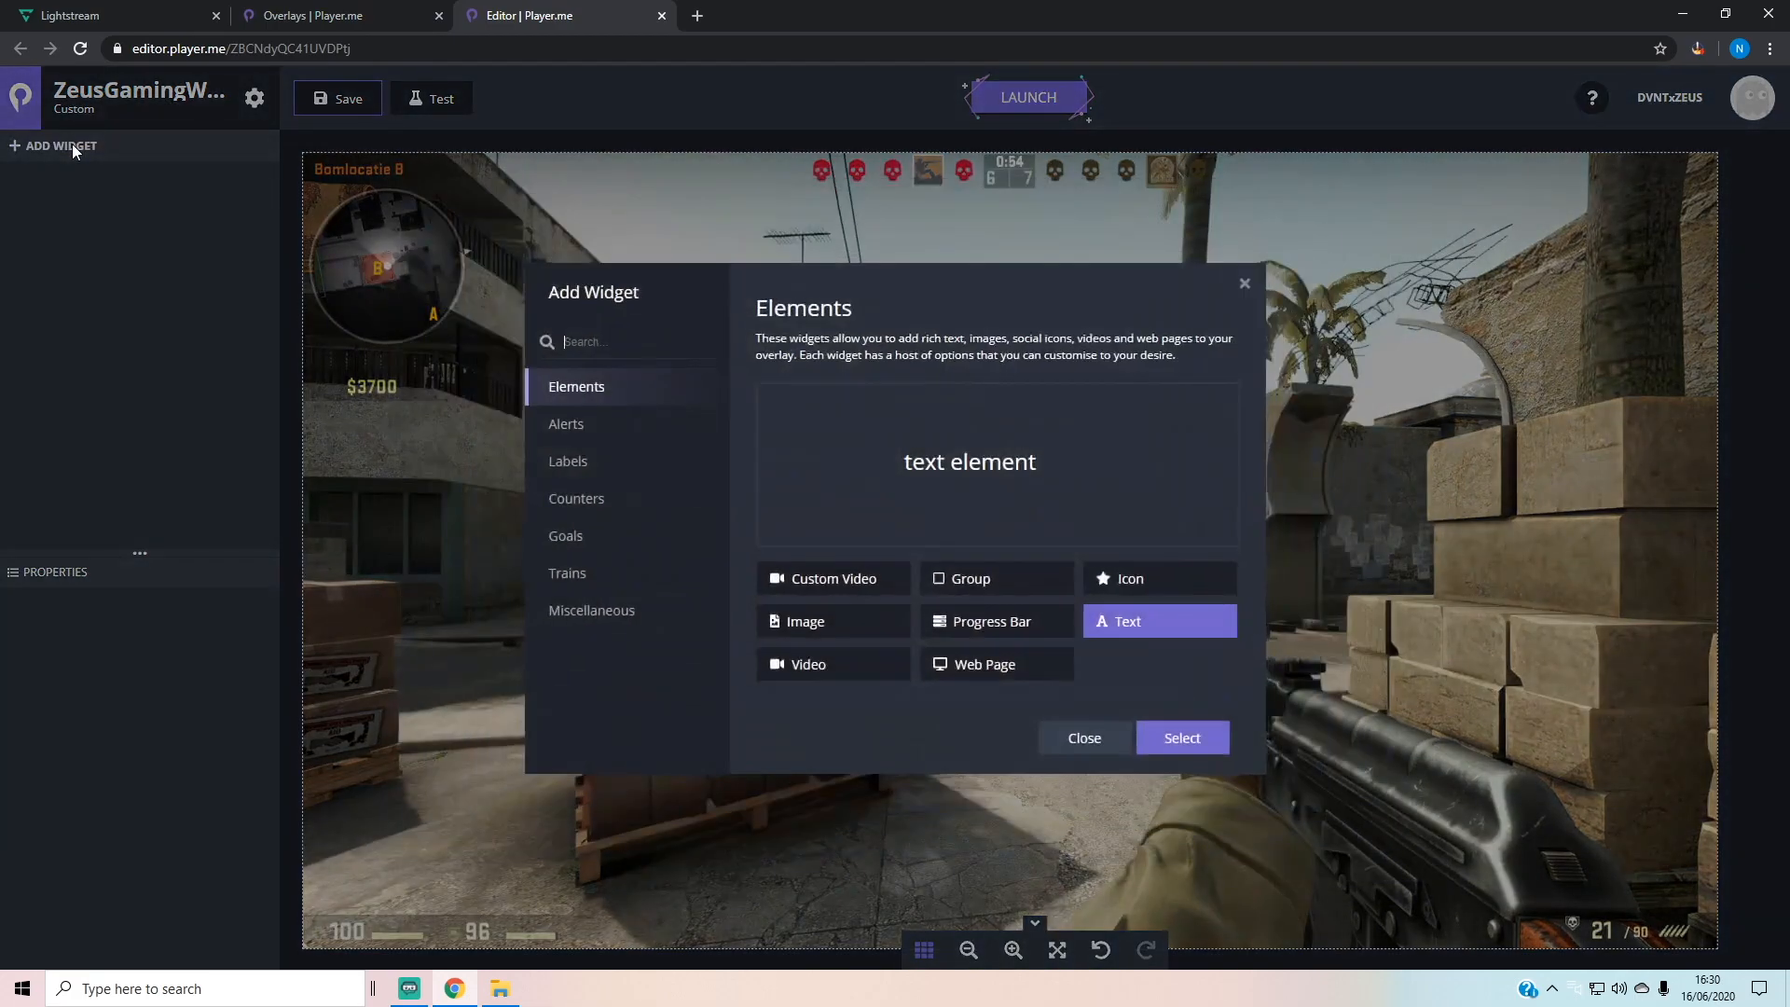
pyautogui.click(850, 578)
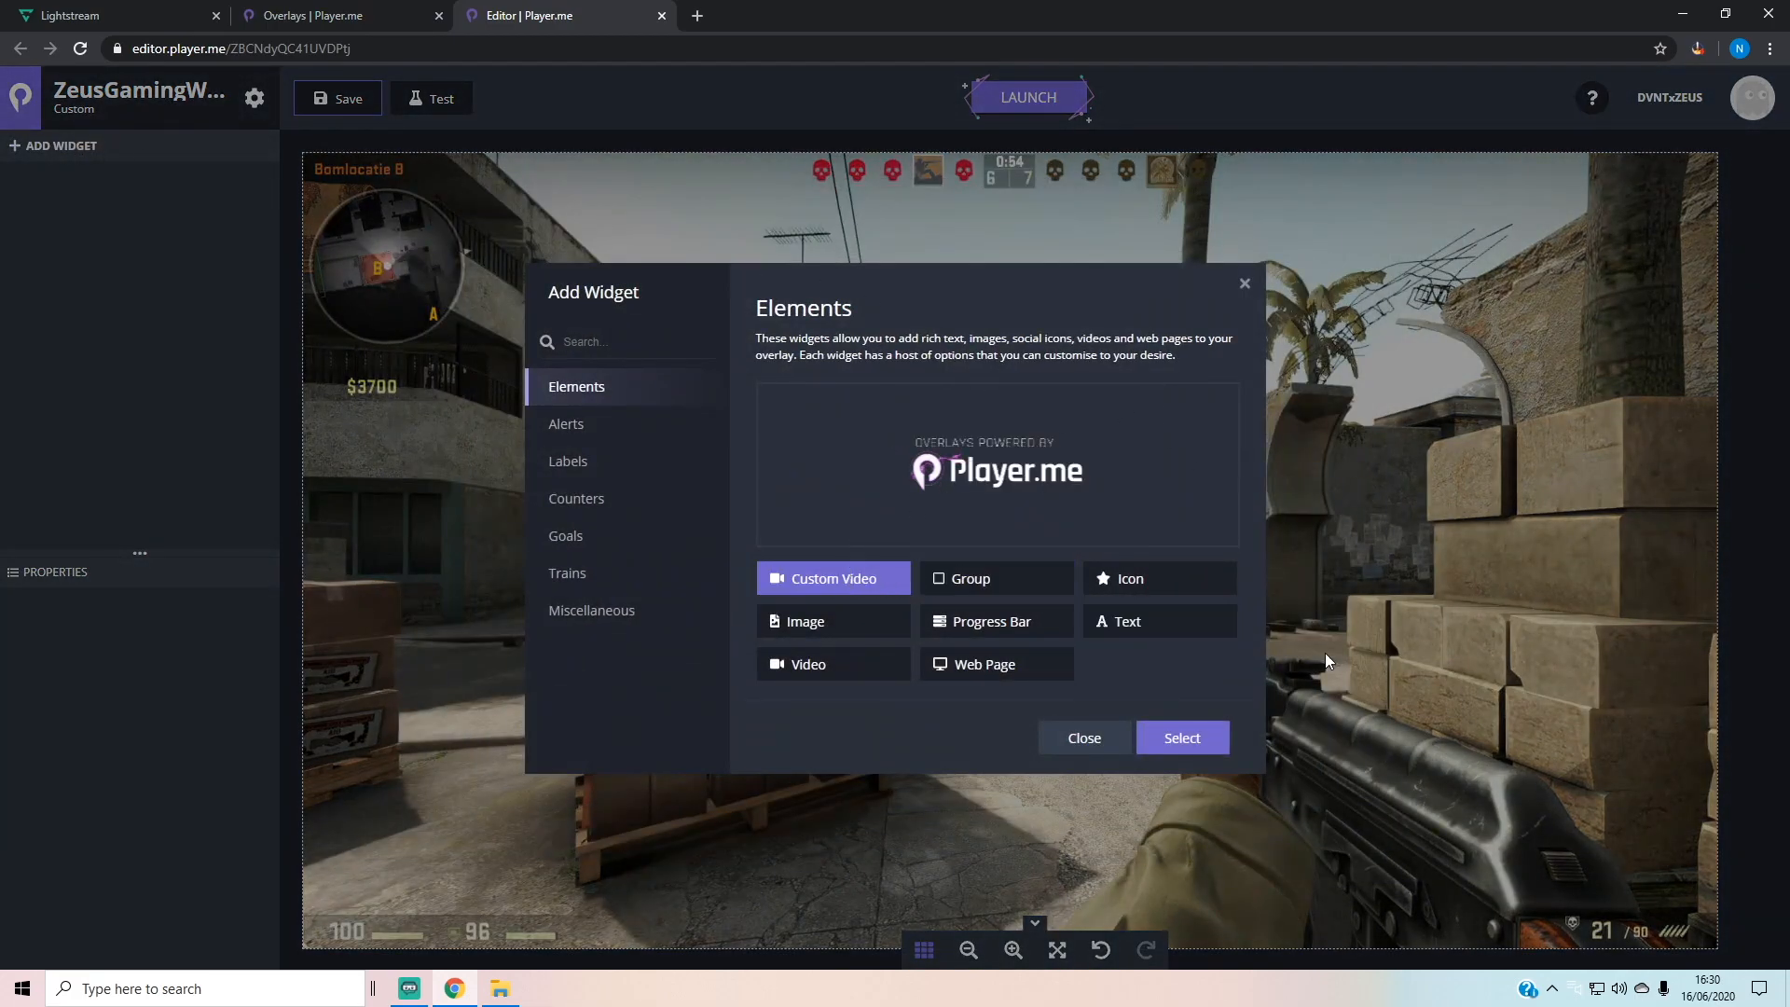
pyautogui.click(1188, 744)
pyautogui.click(887, 557)
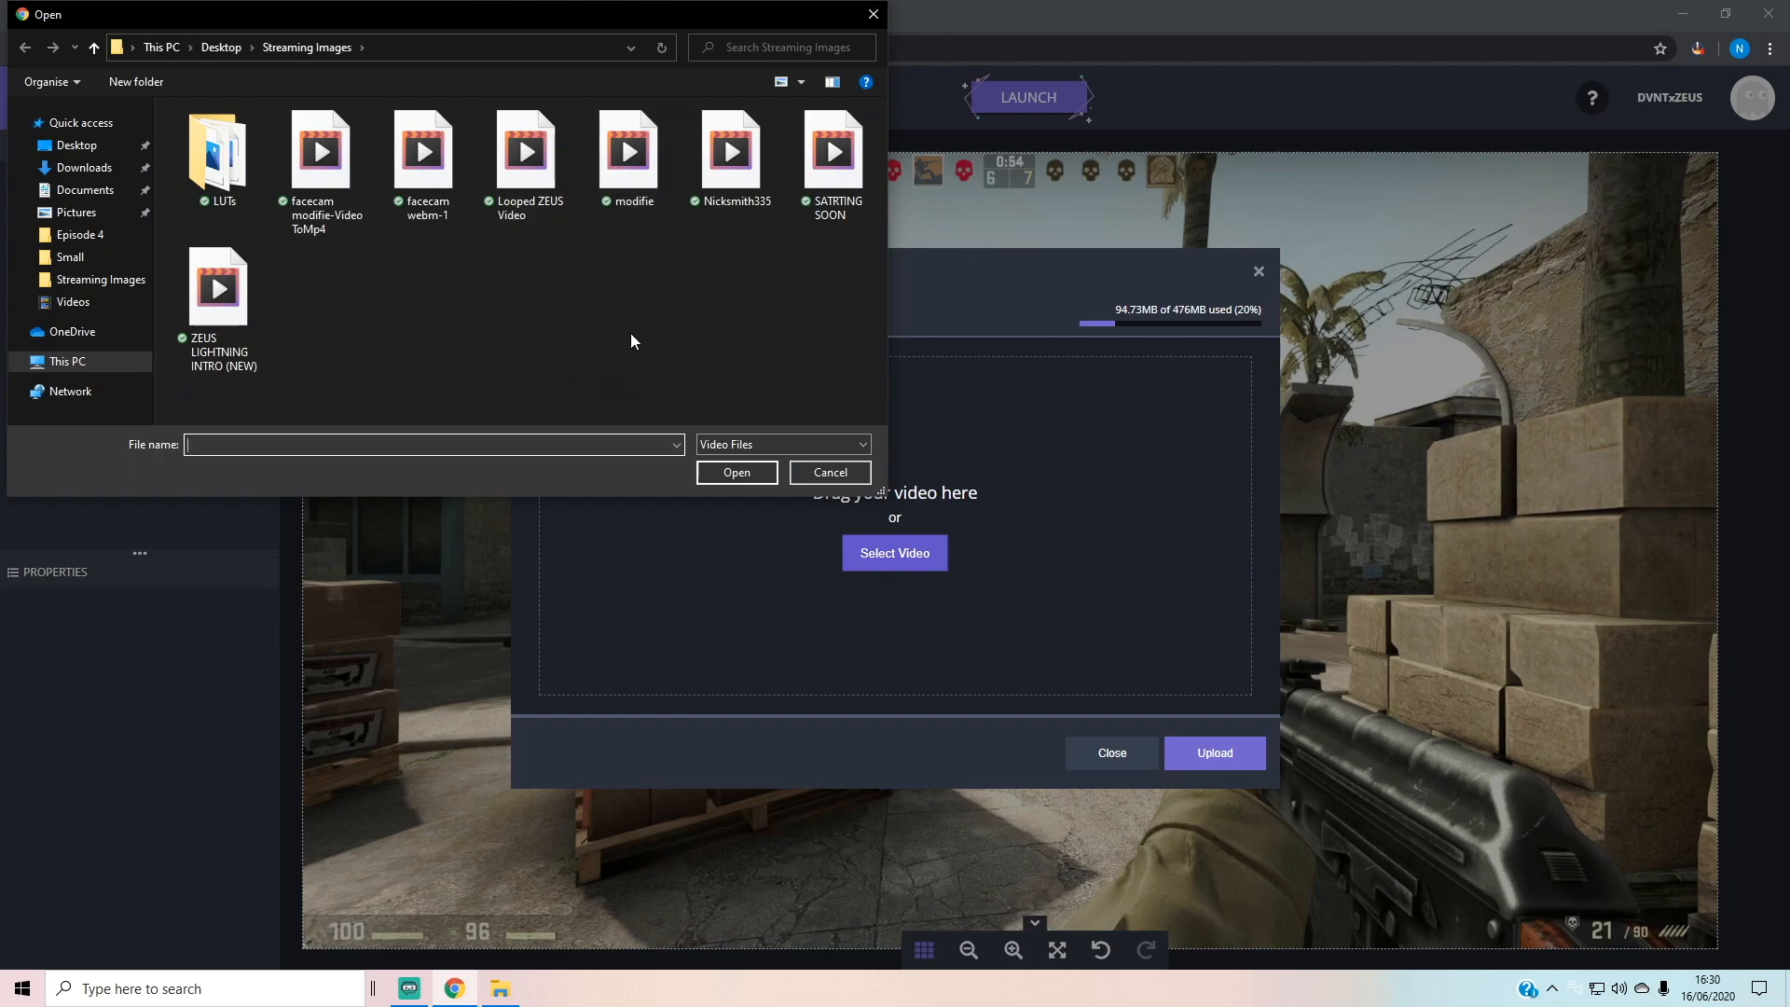
pyautogui.doubleClick(229, 364)
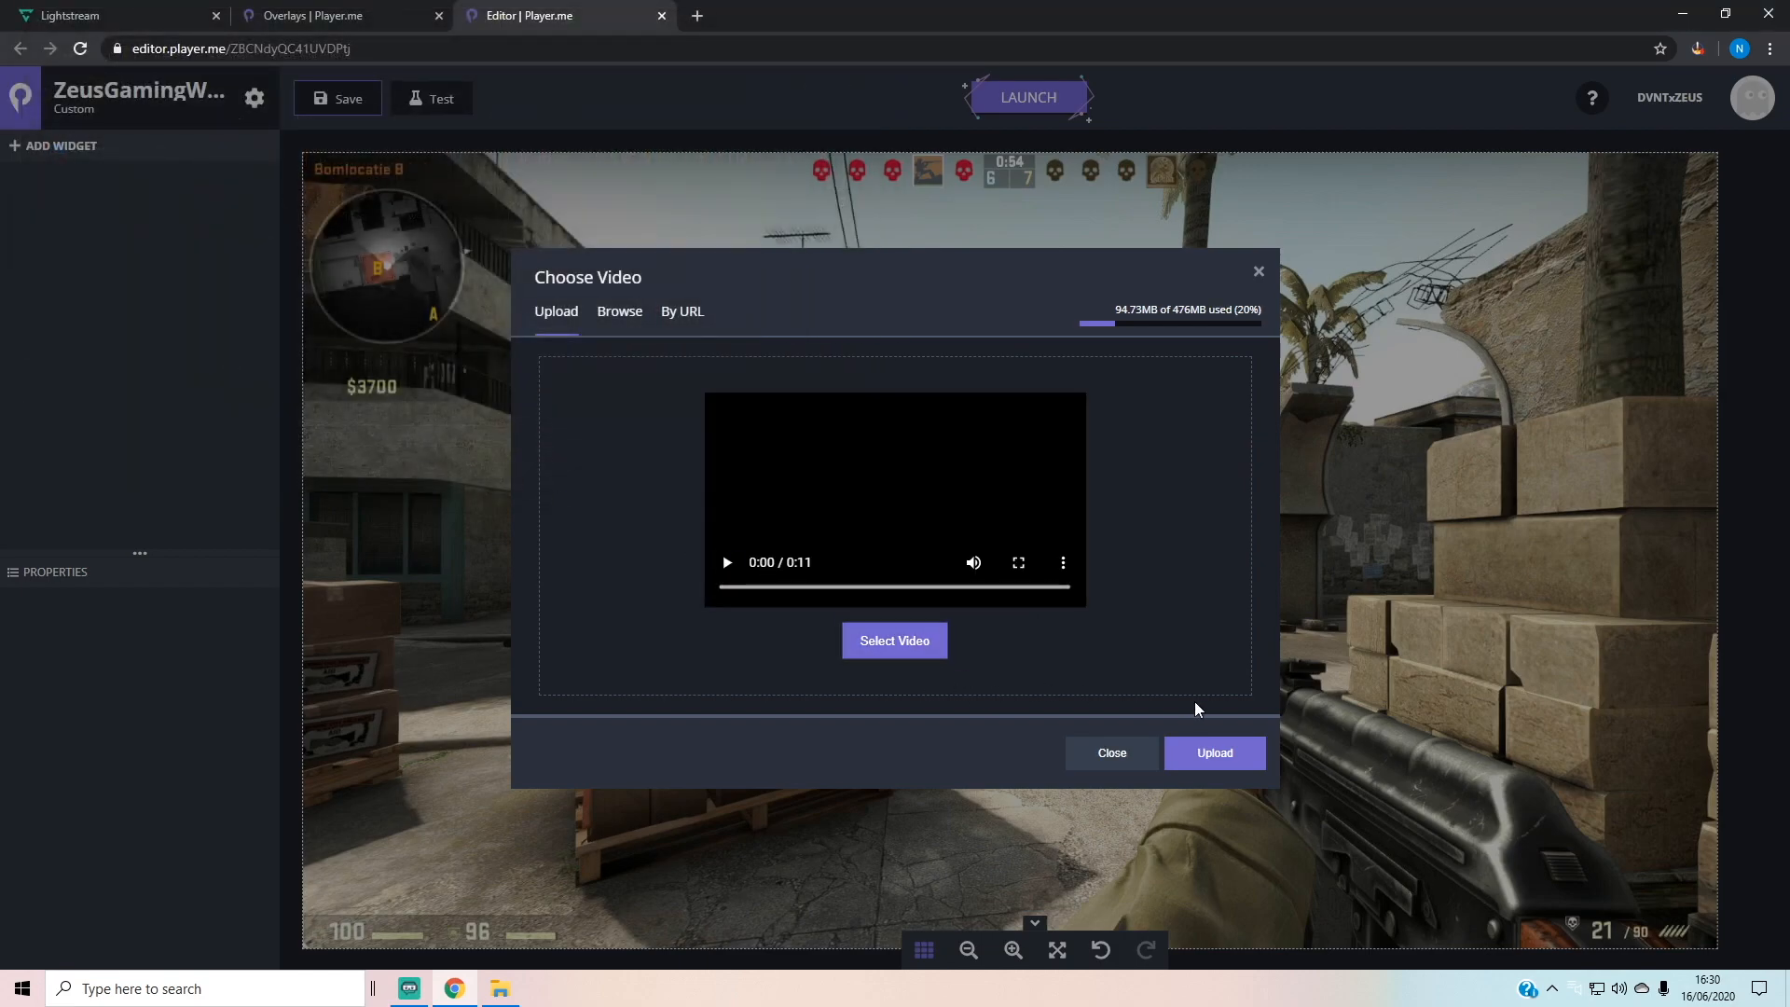
pyautogui.click(1217, 751)
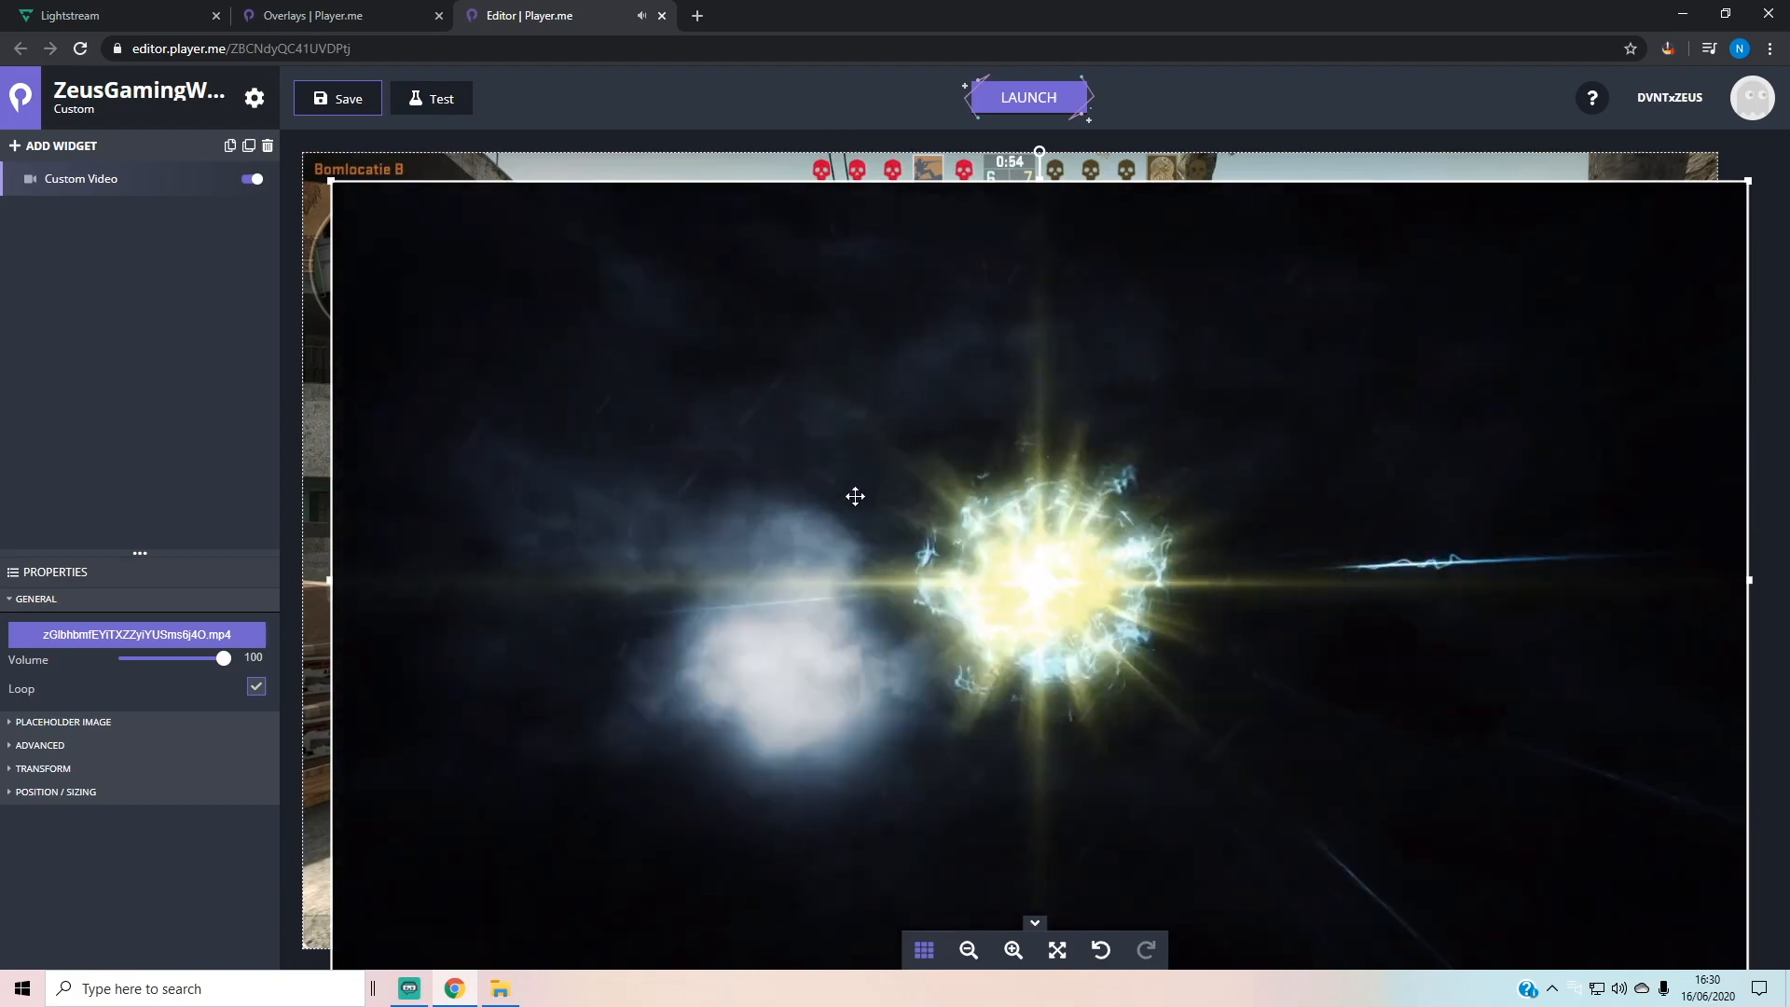
# Step: Align the custom video with the edges of the overlay canvas and save the overlay
pyautogui.moveTo(969, 541)
pyautogui.mouseDown()
pyautogui.moveTo(910, 499)
pyautogui.moveTo(943, 518)
pyautogui.mouseUp()
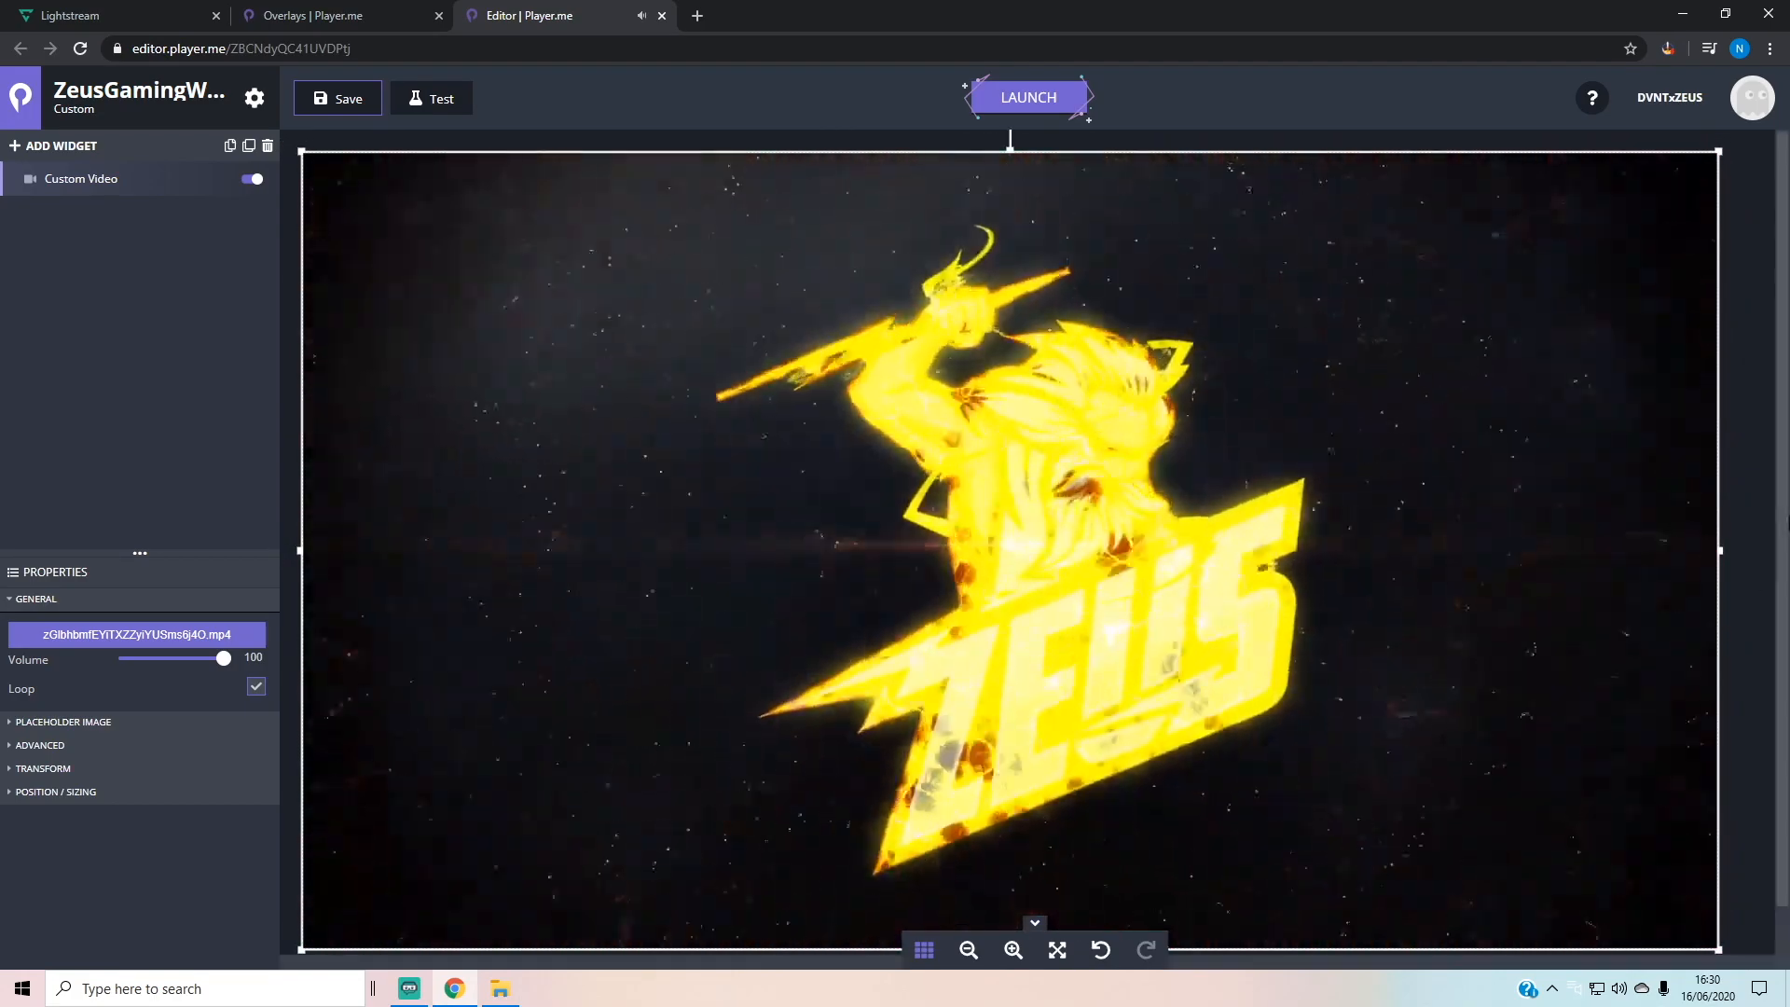
pyautogui.click(1754, 556)
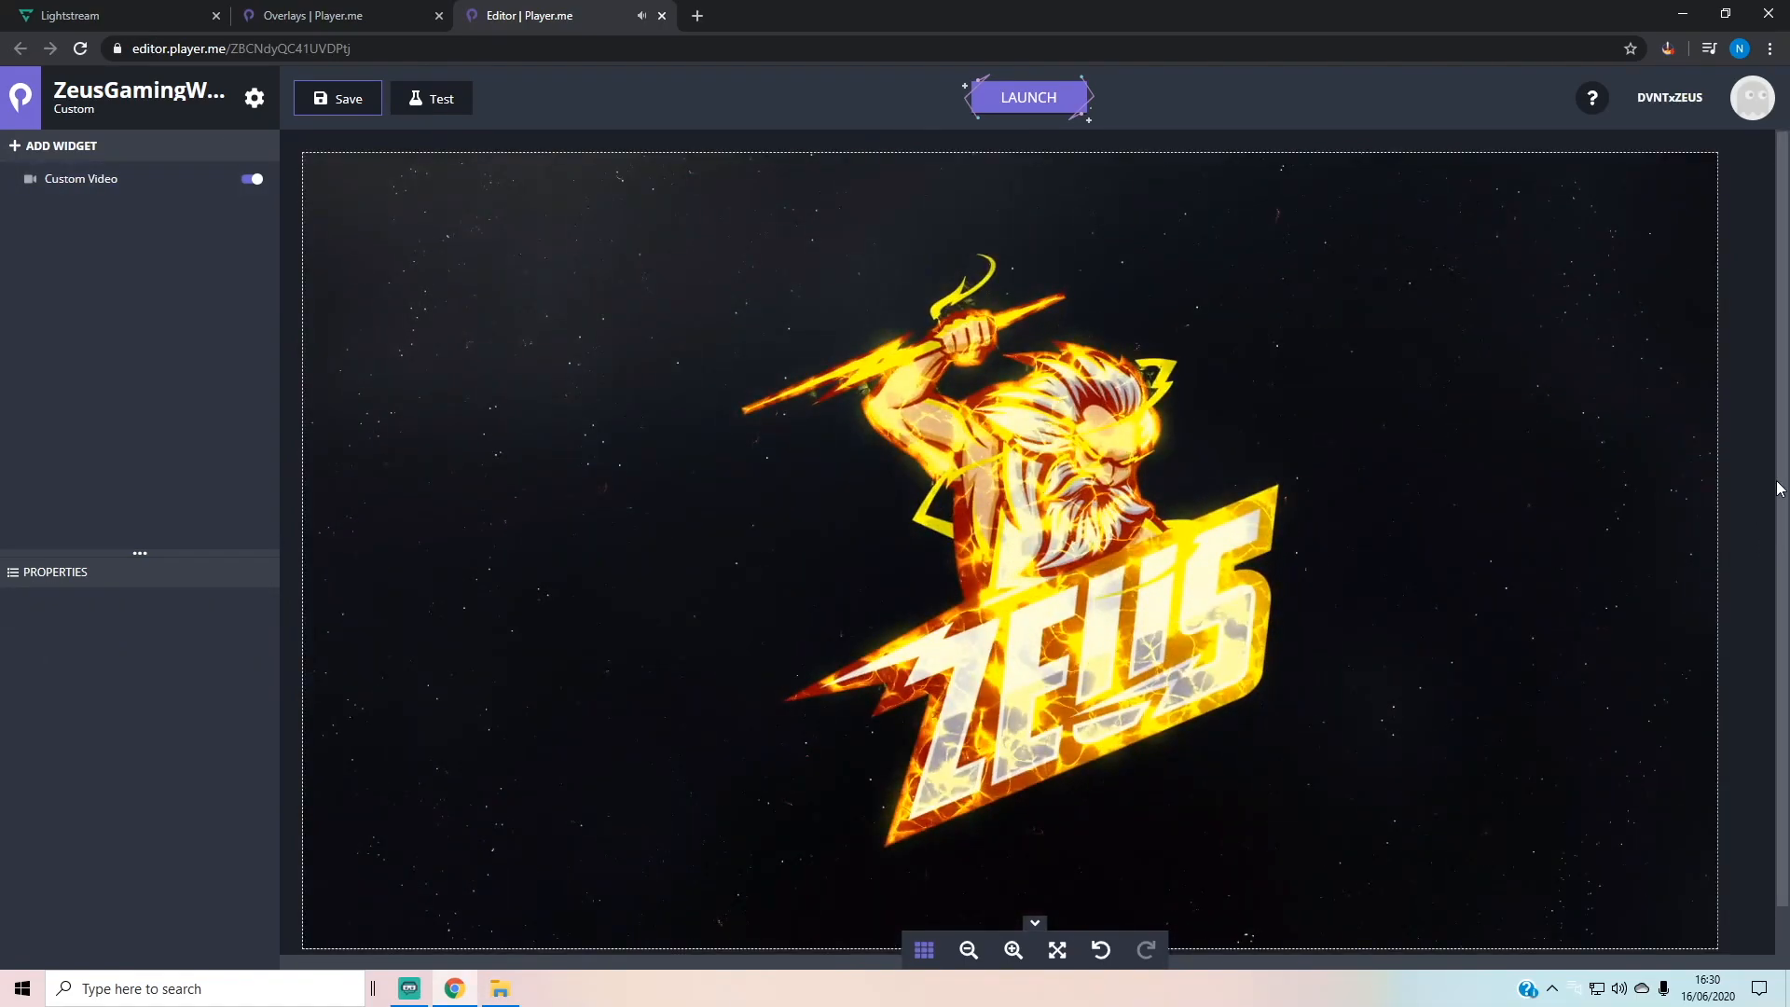
pyautogui.click(1366, 495)
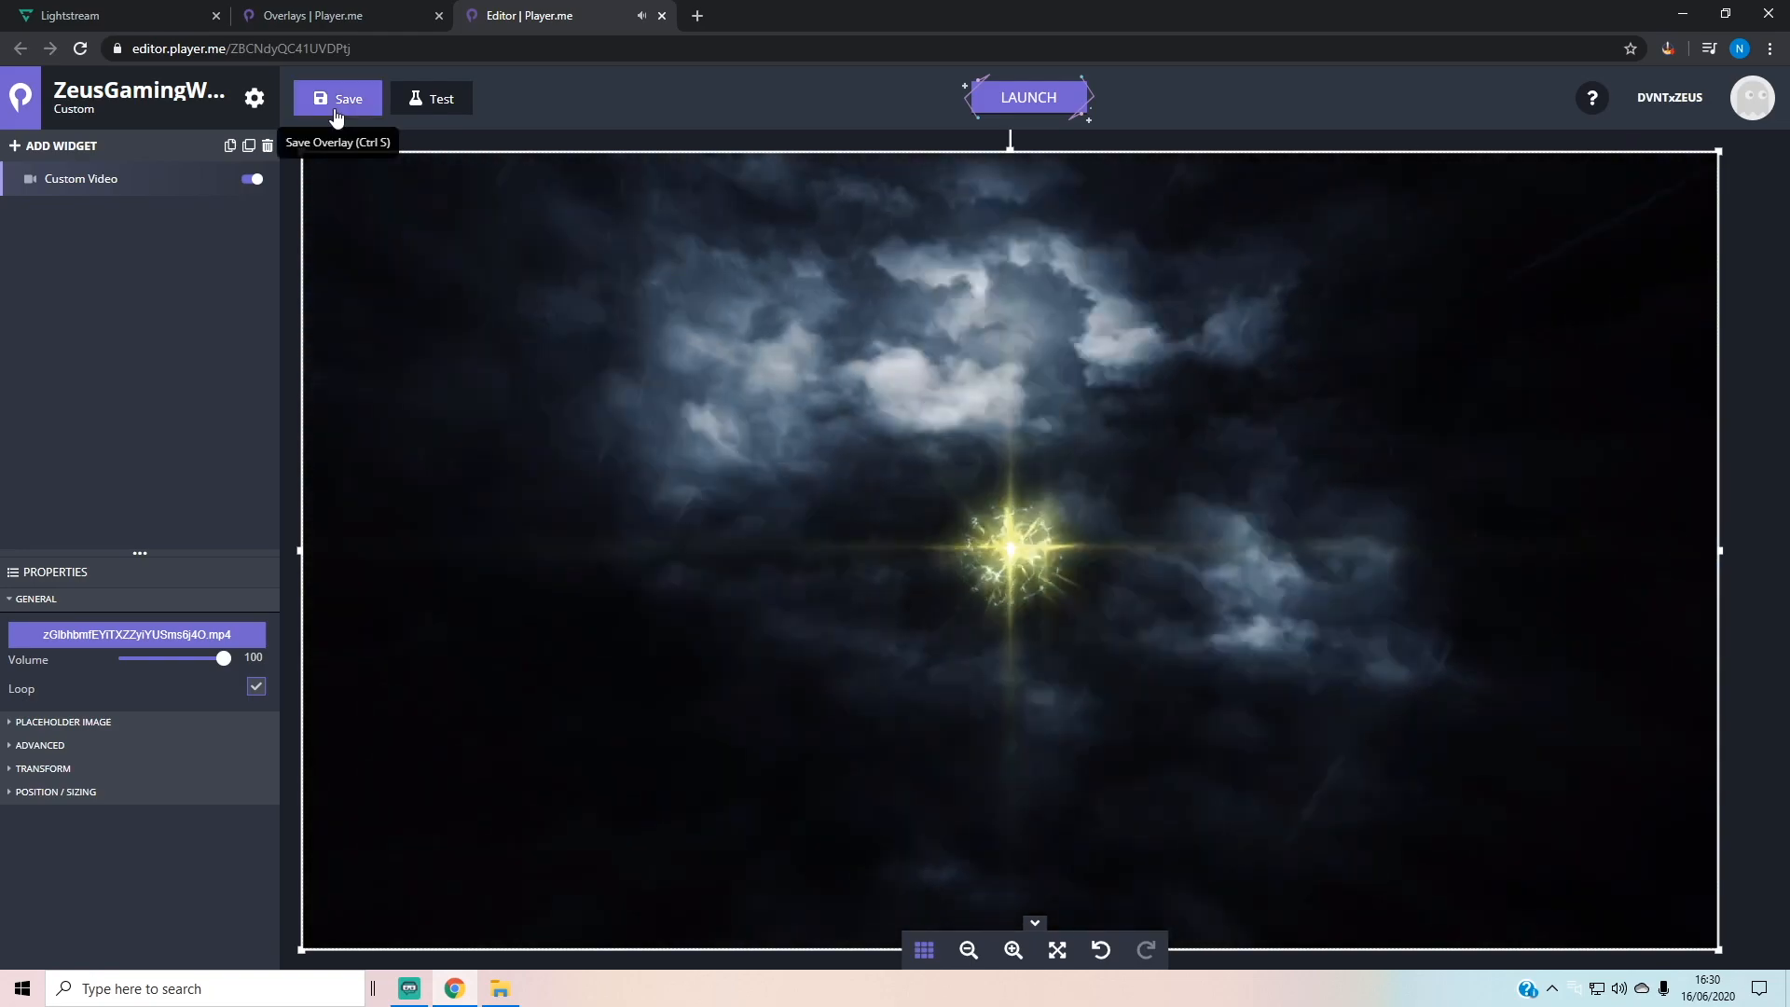
pyautogui.click(335, 111)
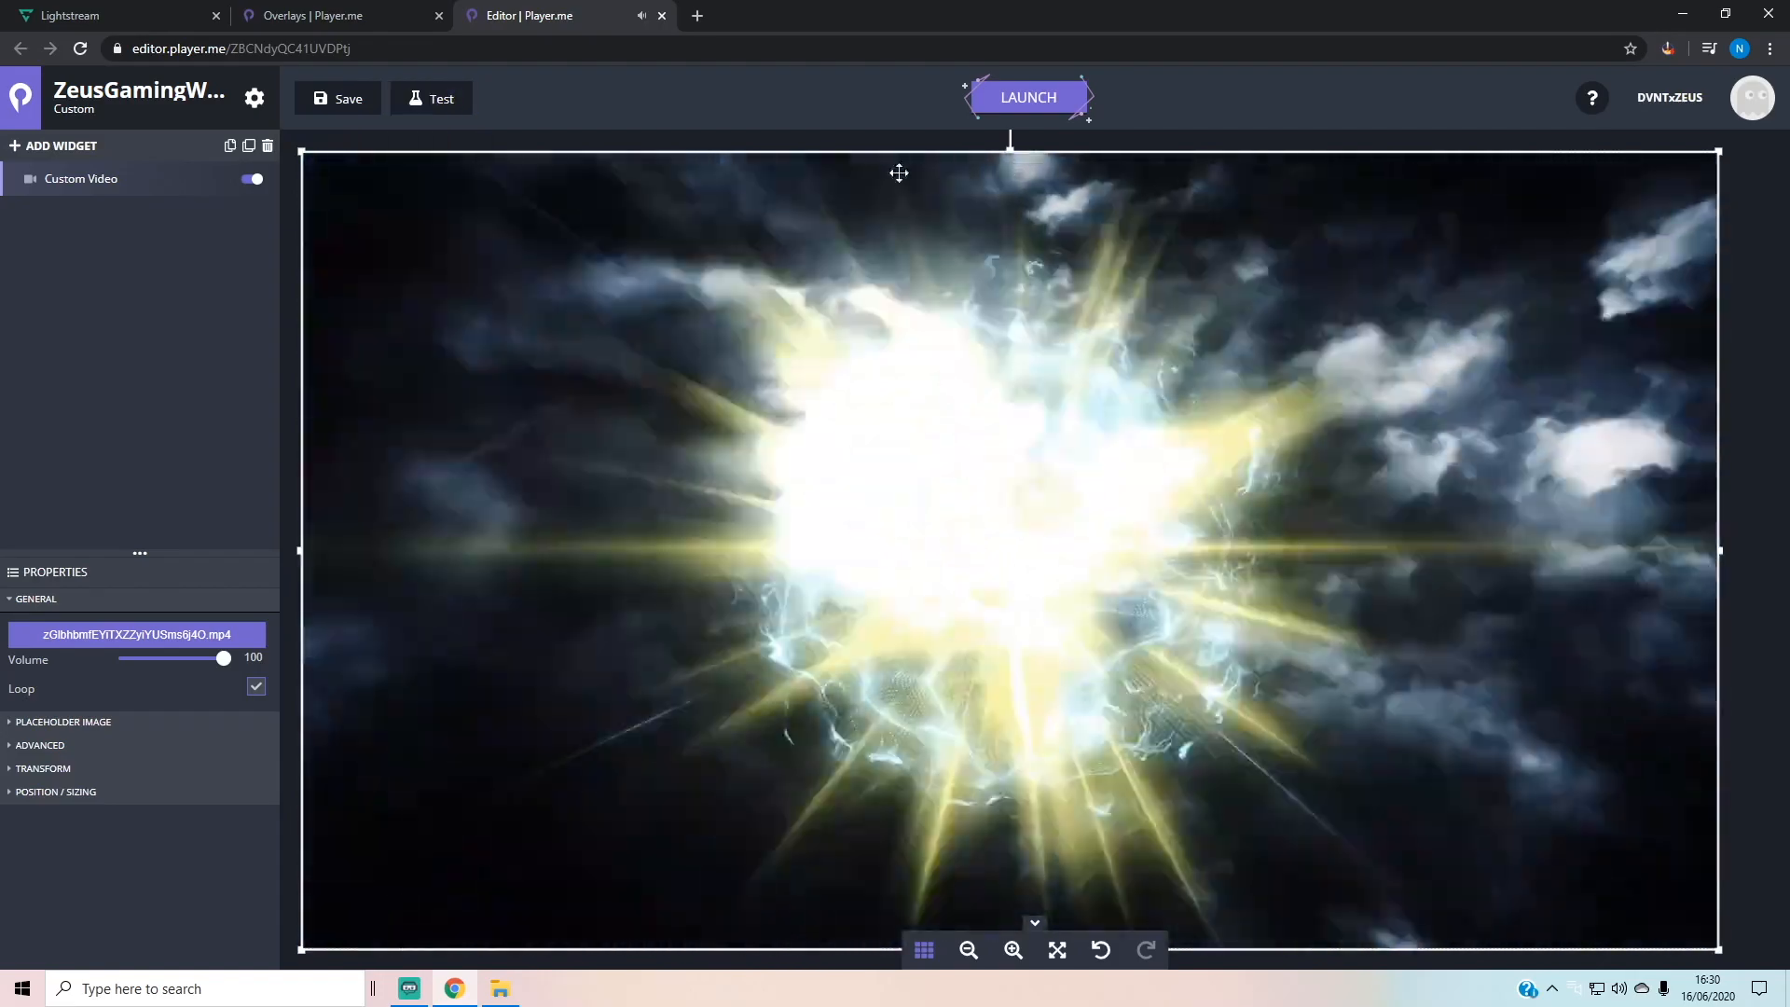
# Step: Copy the overlay's launch URL and paste it into a new Player.me third-party layer in Lightstream's LIVE FEED scene
pyautogui.click(1054, 100)
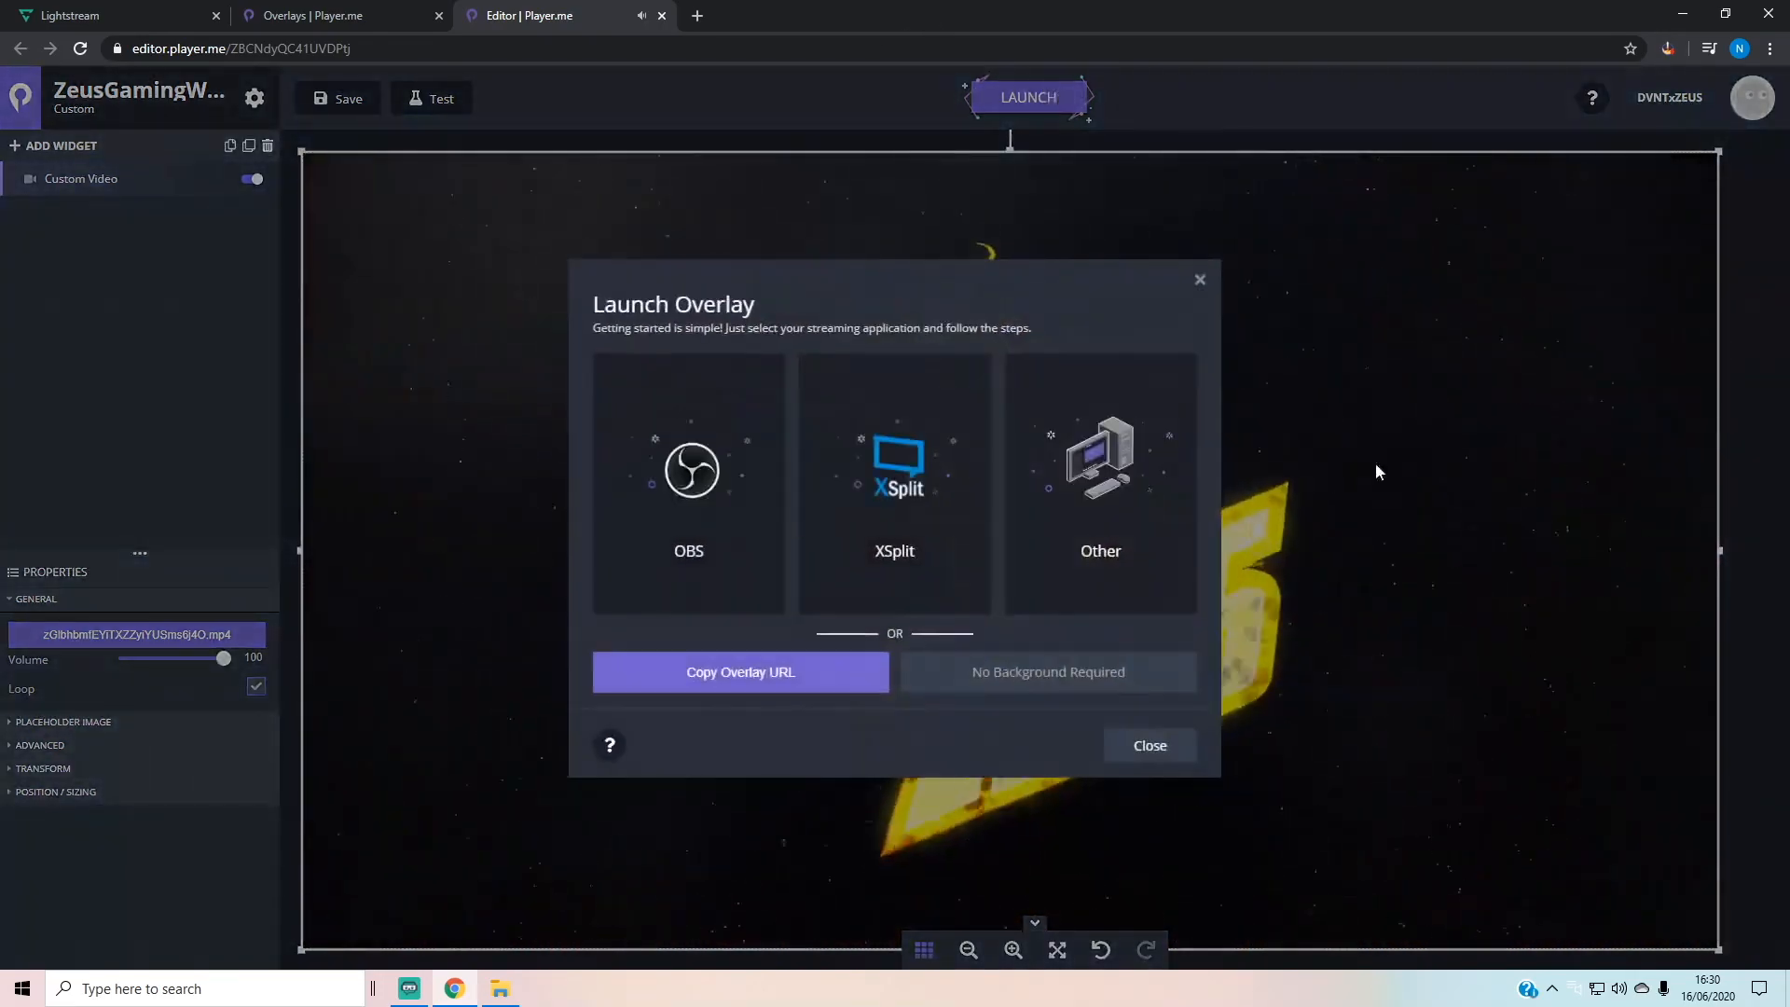
pyautogui.click(730, 682)
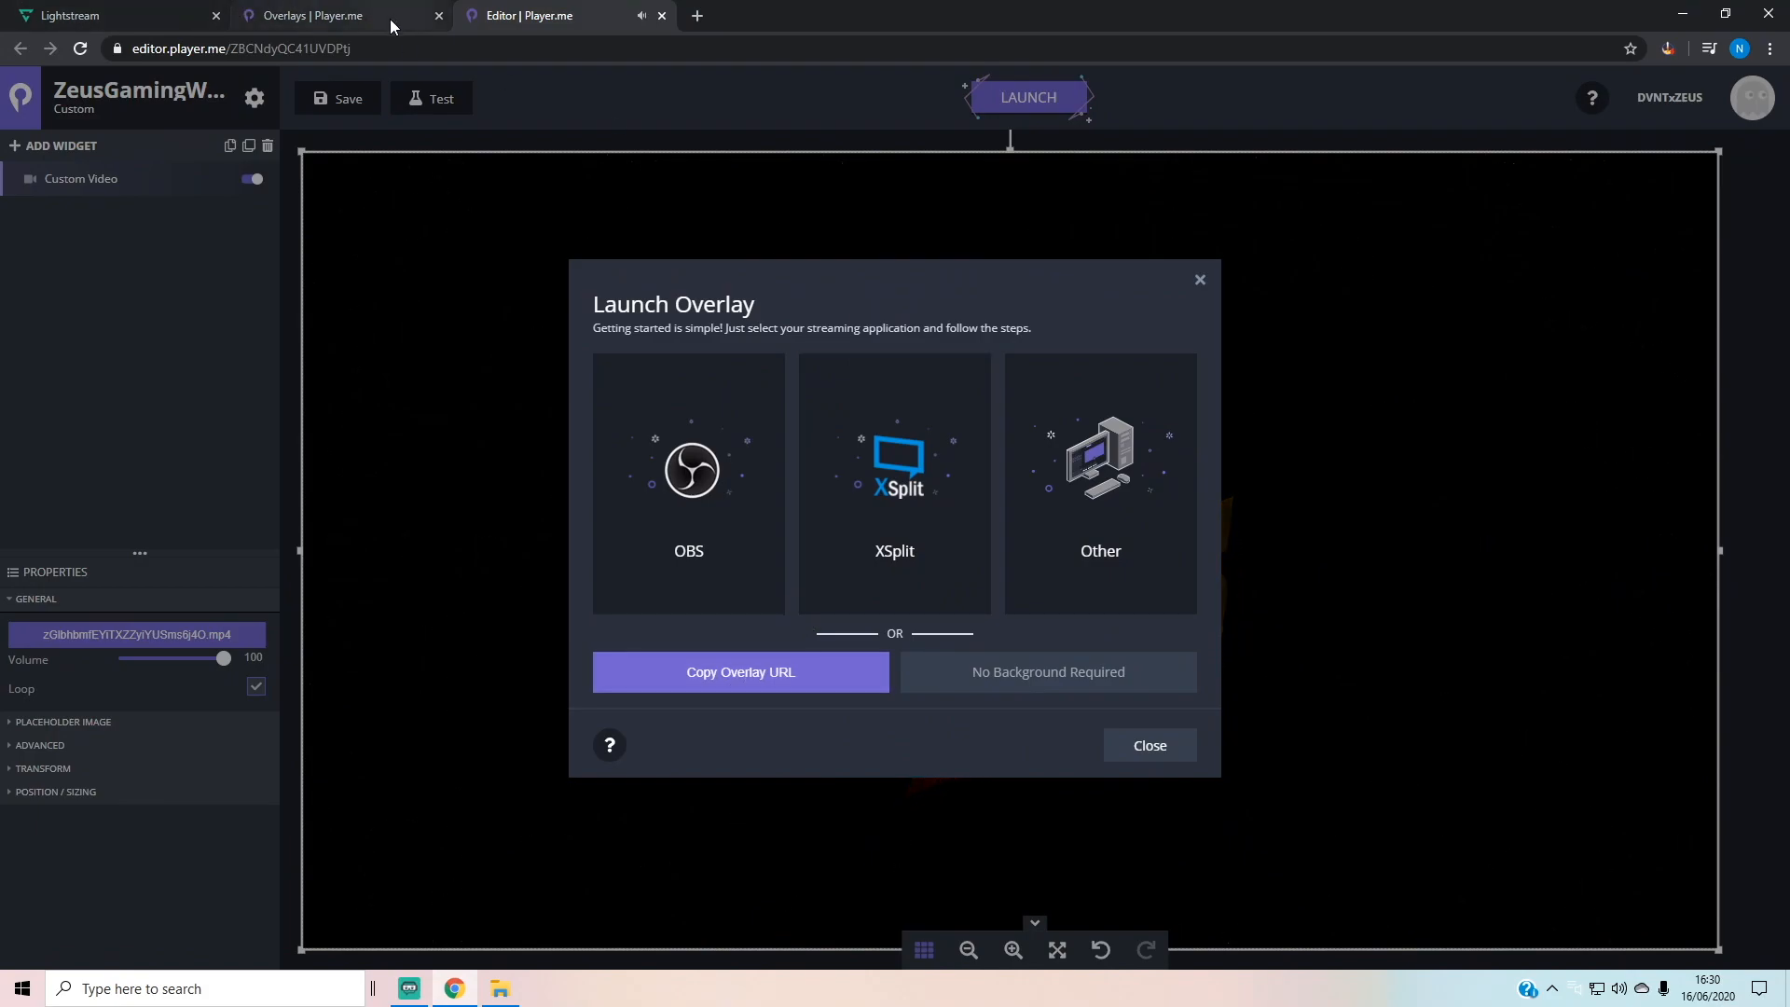
pyautogui.click(120, 26)
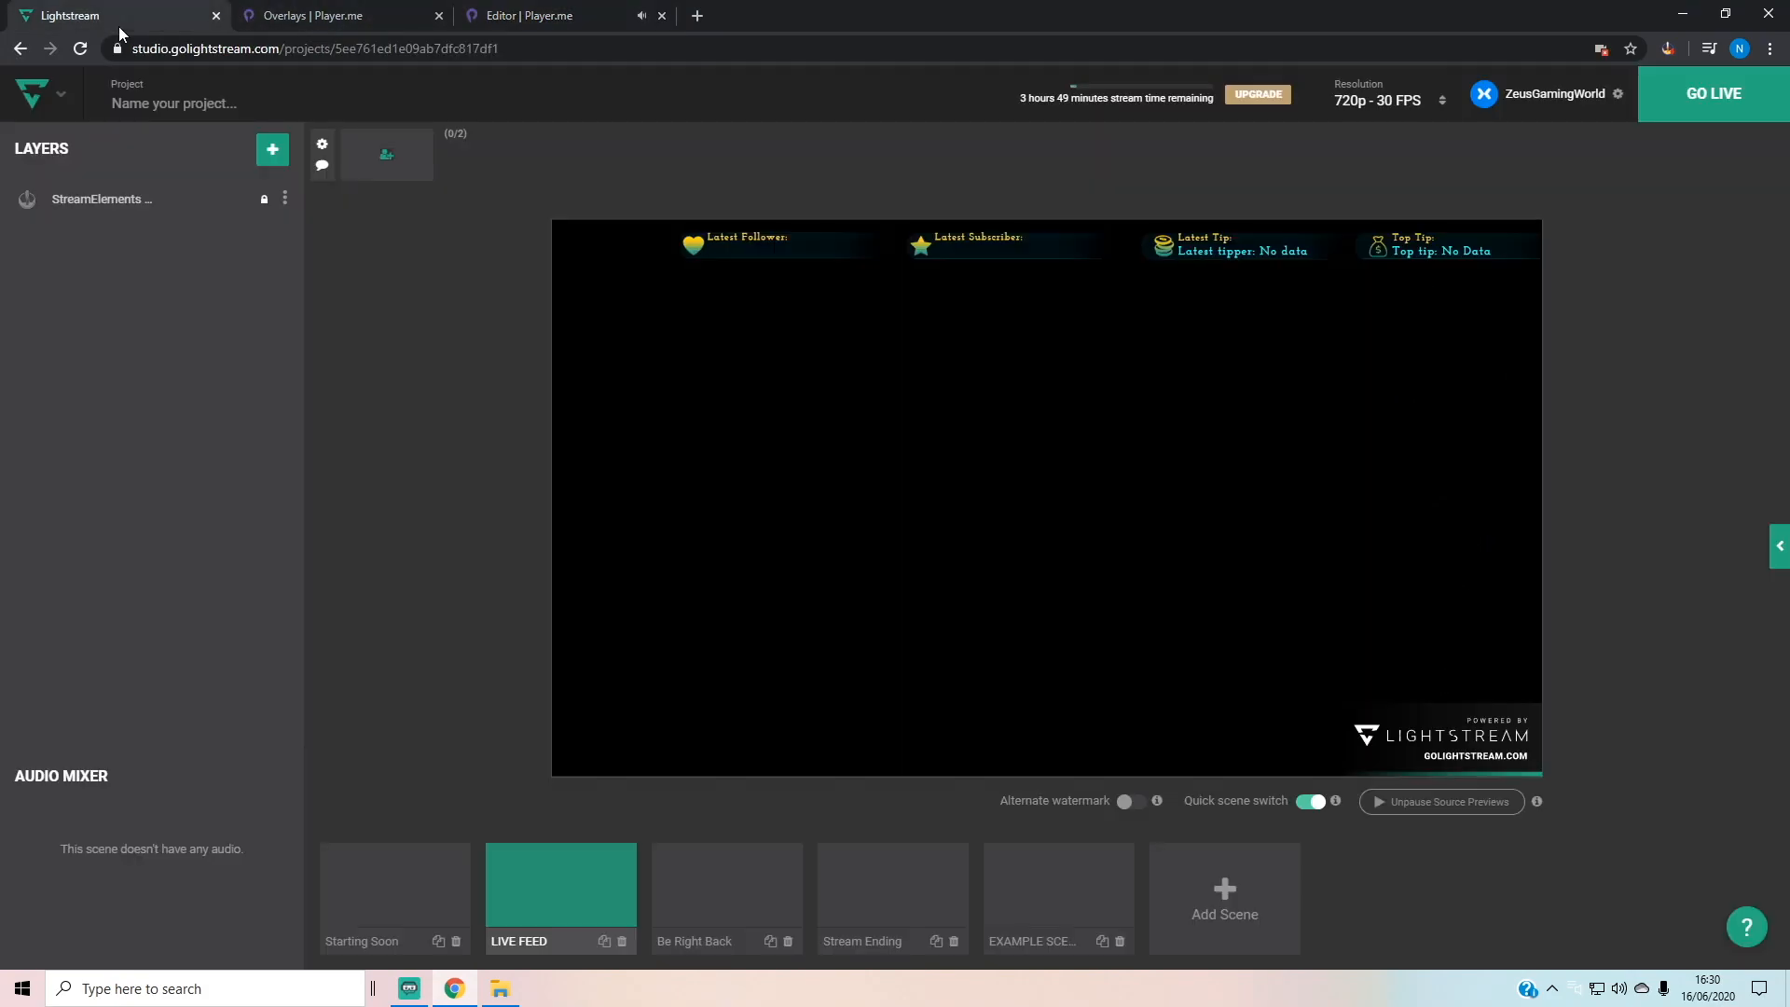
pyautogui.click(274, 149)
pyautogui.click(380, 501)
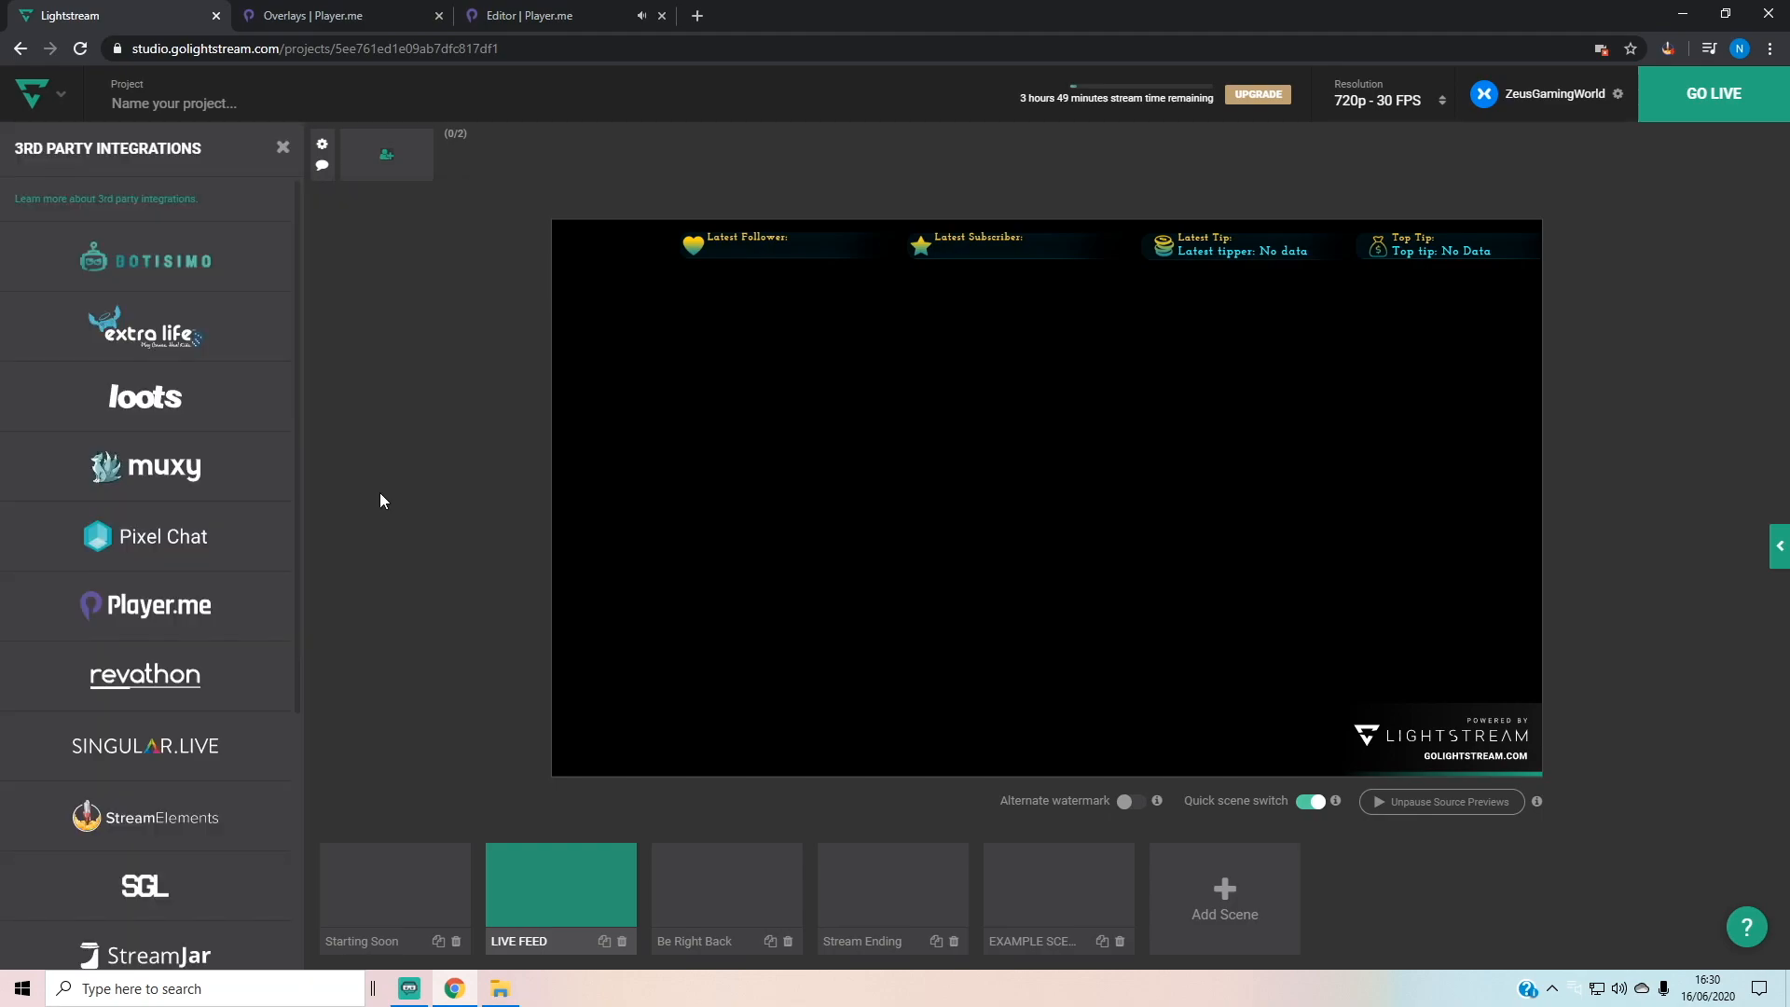
pyautogui.click(228, 610)
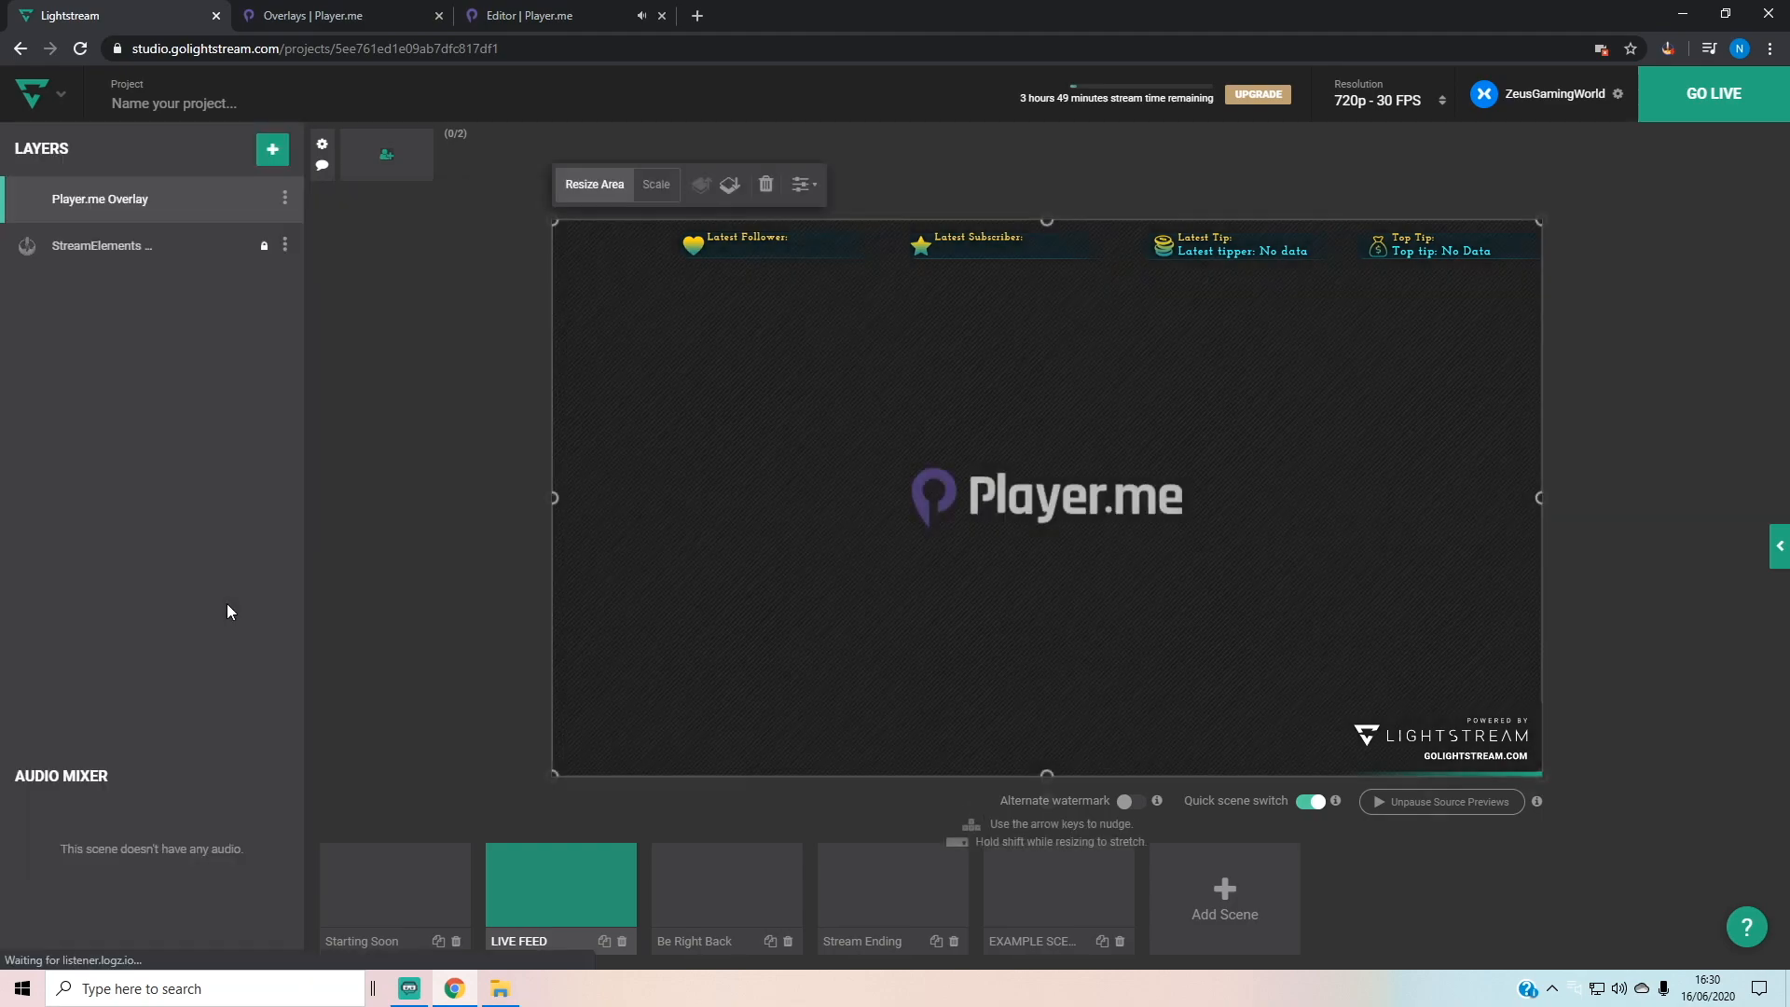
pyautogui.click(231, 240)
pyautogui.hotkey('ctrl', 'v')
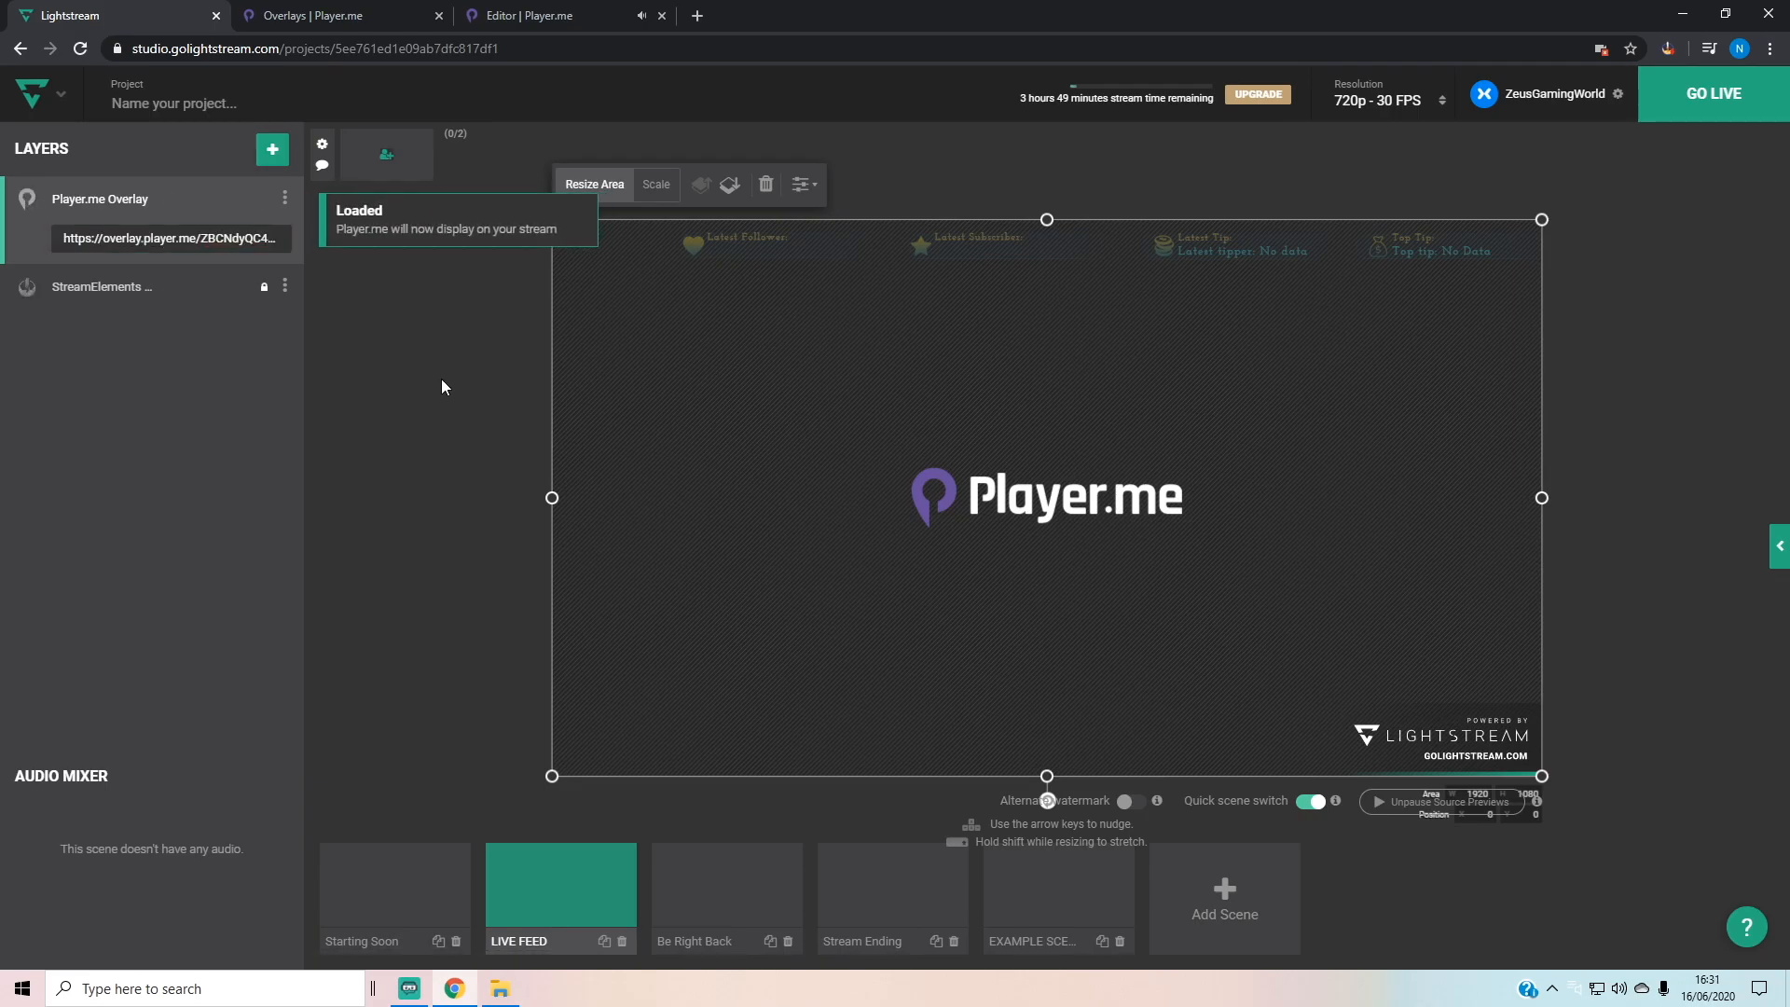